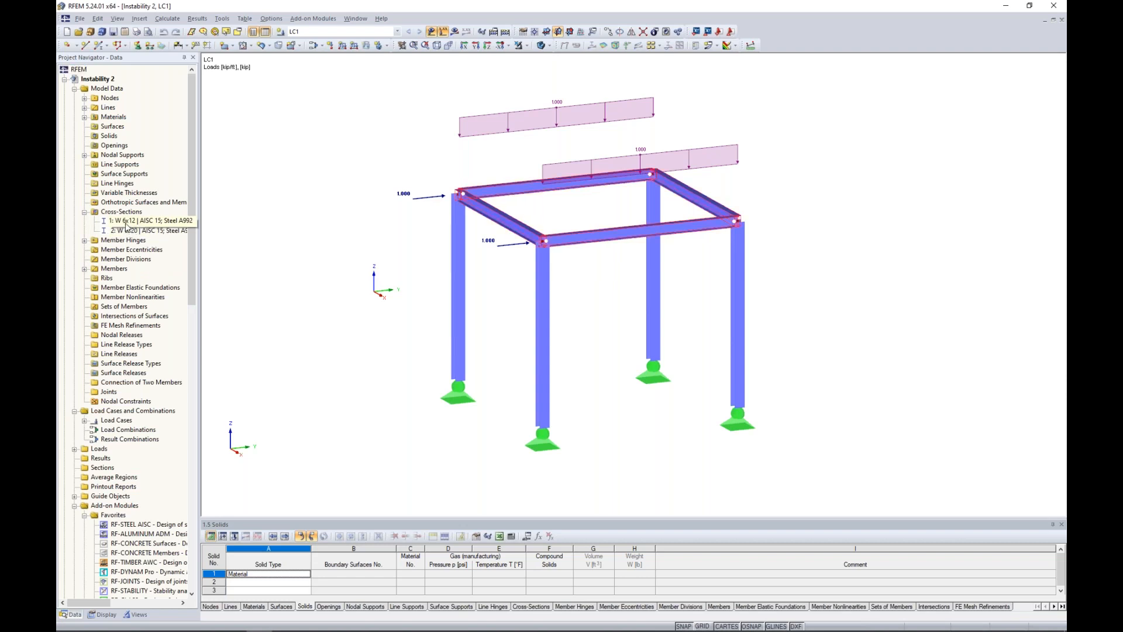
# Highlight the members with the W 6x20 cross-section and review the nodal support conditions at a column base
pyautogui.click(123, 231)
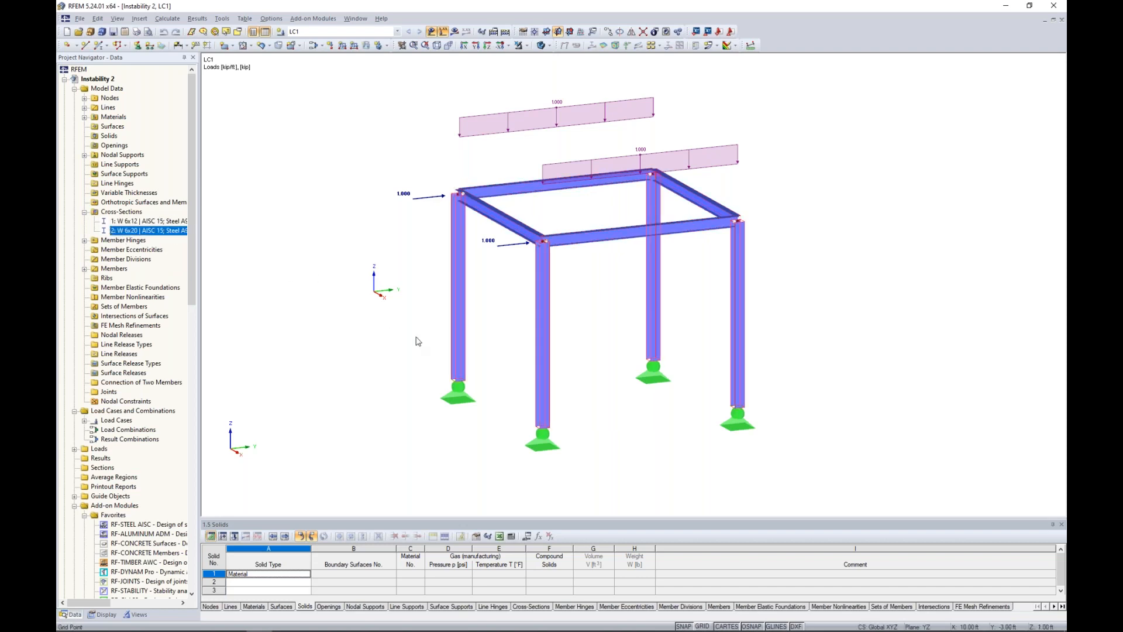
pyautogui.doubleClick(454, 397)
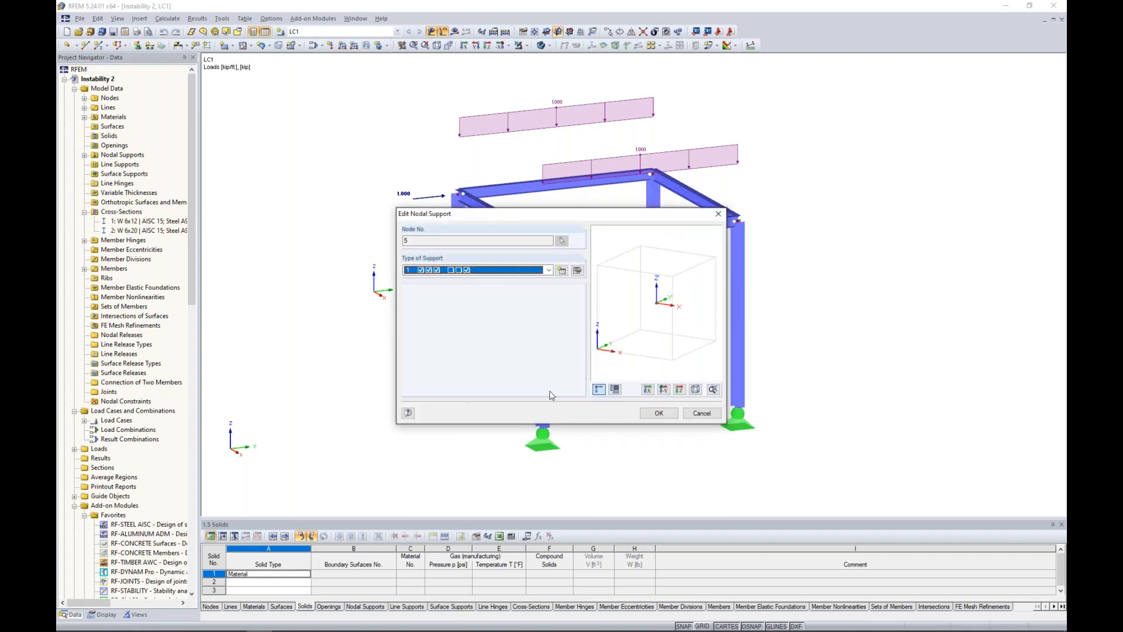
pyautogui.click(578, 270)
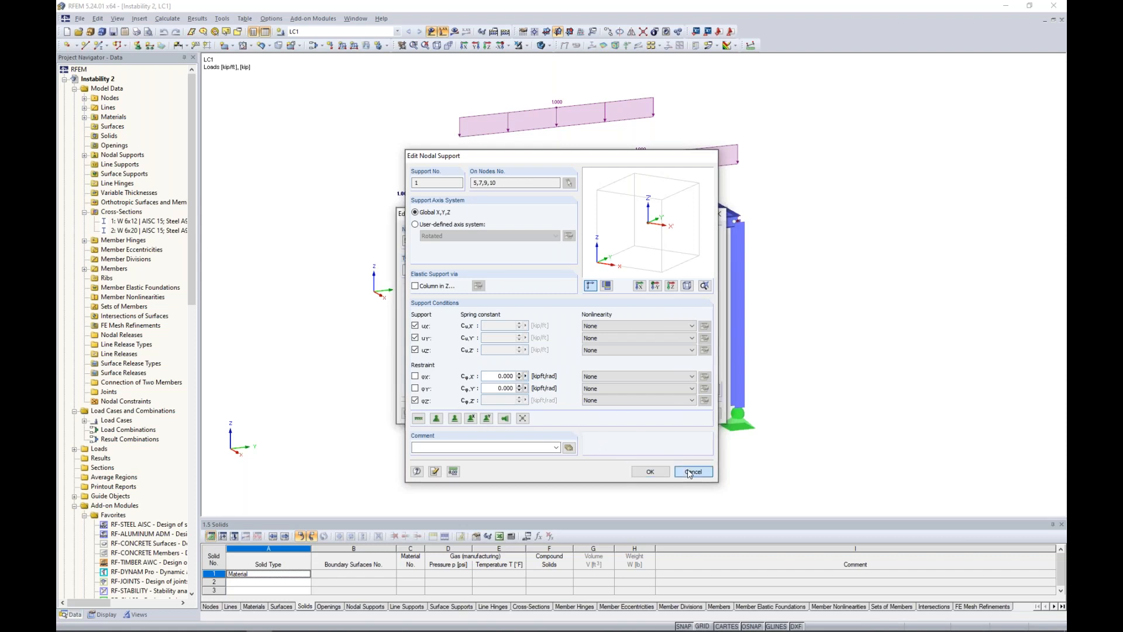
pyautogui.click(694, 472)
pyautogui.click(699, 414)
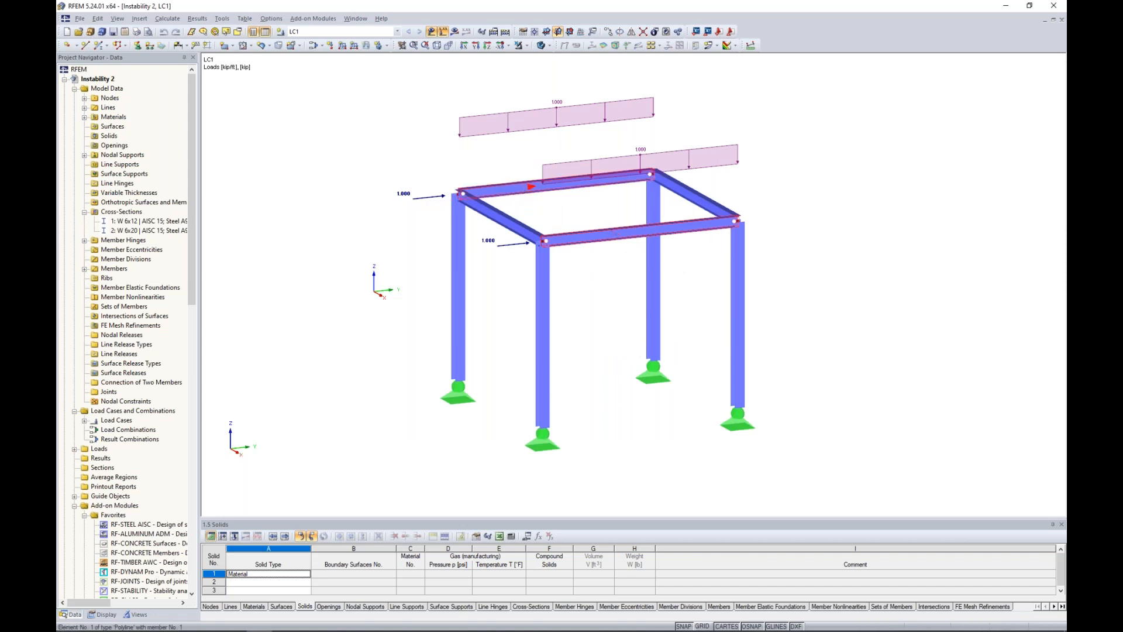
# Review the start hinge conditions of the W 6x12 beams along the loaded sides without changing them
pyautogui.doubleClick(603, 179)
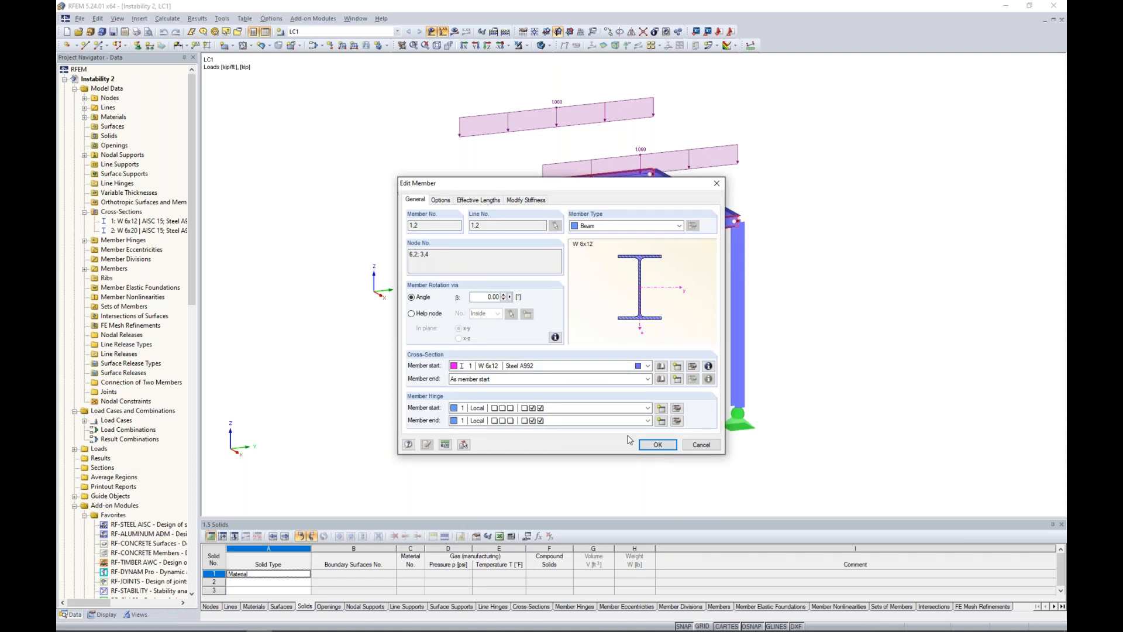
pyautogui.click(677, 409)
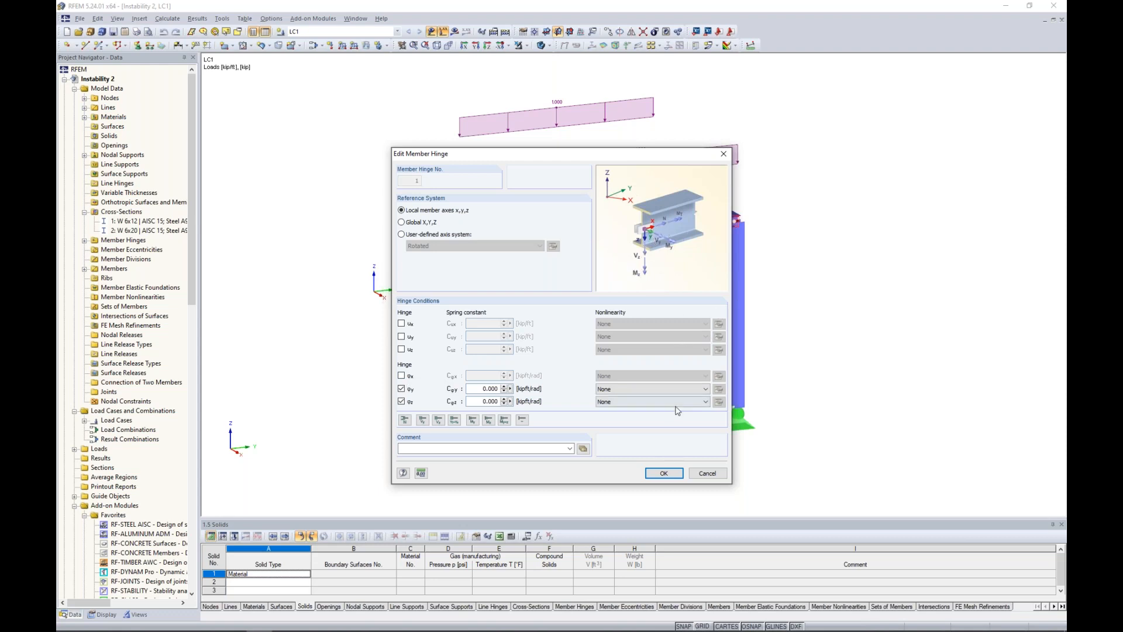
pyautogui.click(706, 474)
pyautogui.click(695, 445)
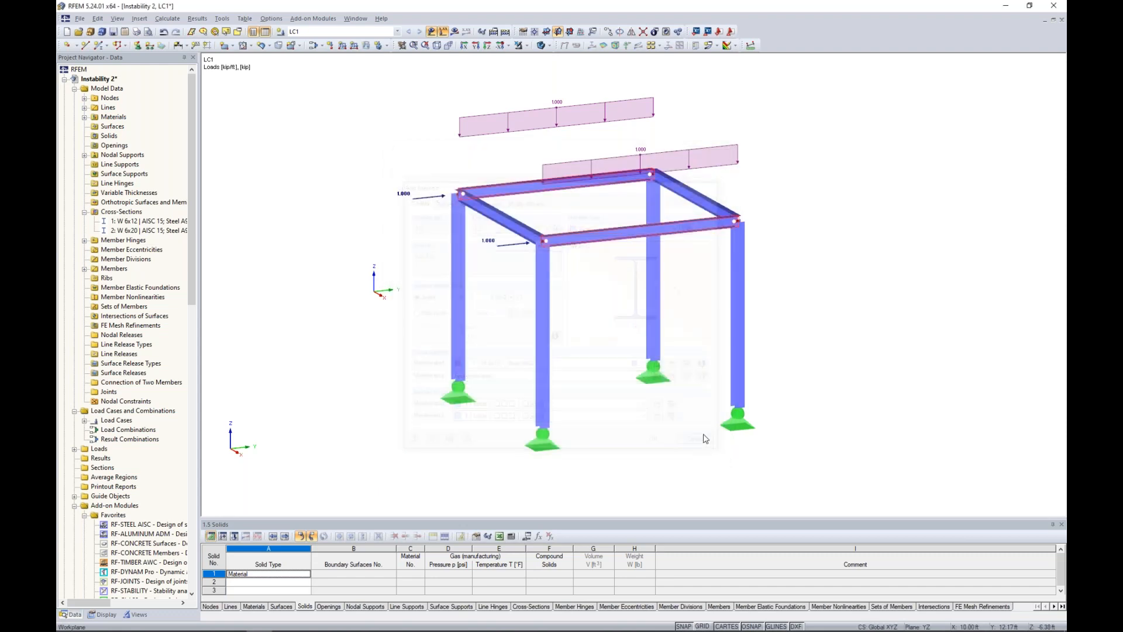
# Calculate the results for load case LC1 and examine the calculation message together with the location marked on the frame
pyautogui.keyDown('ctrl'); pyautogui.moveTo(739, 251); pyautogui.dragTo(895, 268, button='middle'); pyautogui.keyUp('ctrl')
pyautogui.scroll(-1, 895, 270)
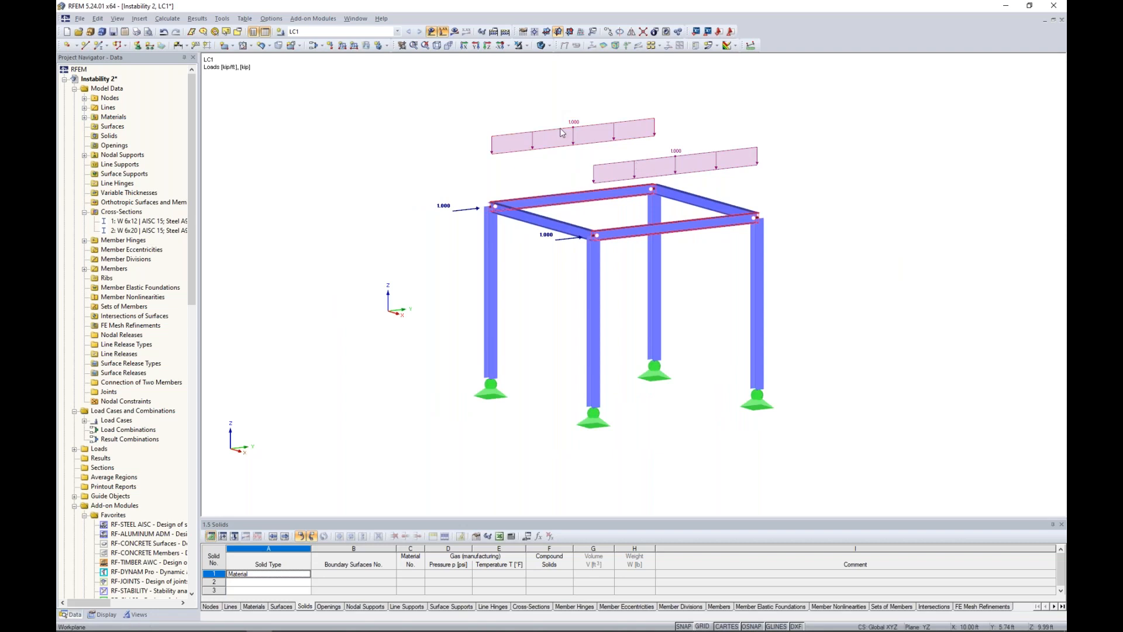
pyautogui.keyDown('ctrl'); pyautogui.moveTo(671, 300); pyautogui.dragTo(529, 306, button='middle'); pyautogui.keyUp('ctrl')
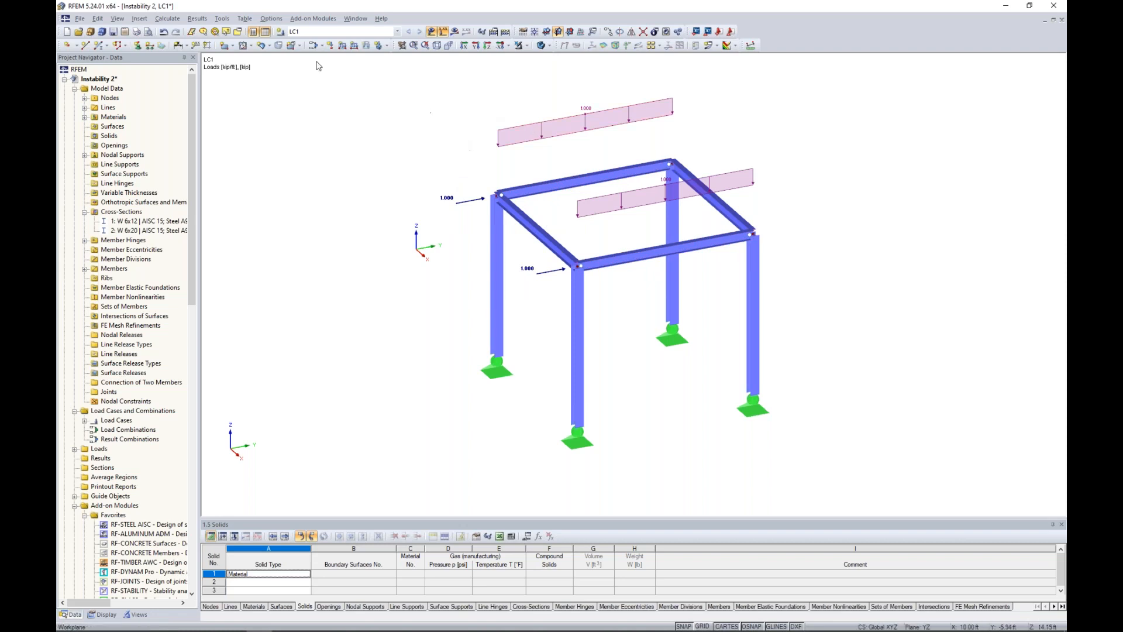
pyautogui.click(455, 31)
pyautogui.click(543, 337)
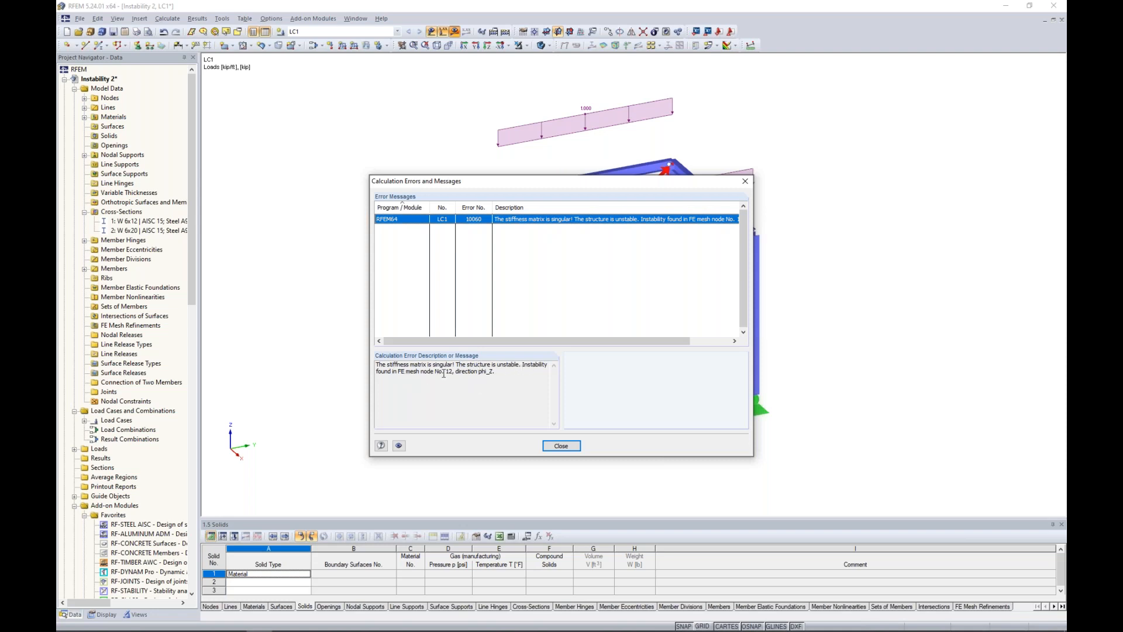
pyautogui.moveTo(553, 181); pyautogui.dragTo(595, 286)
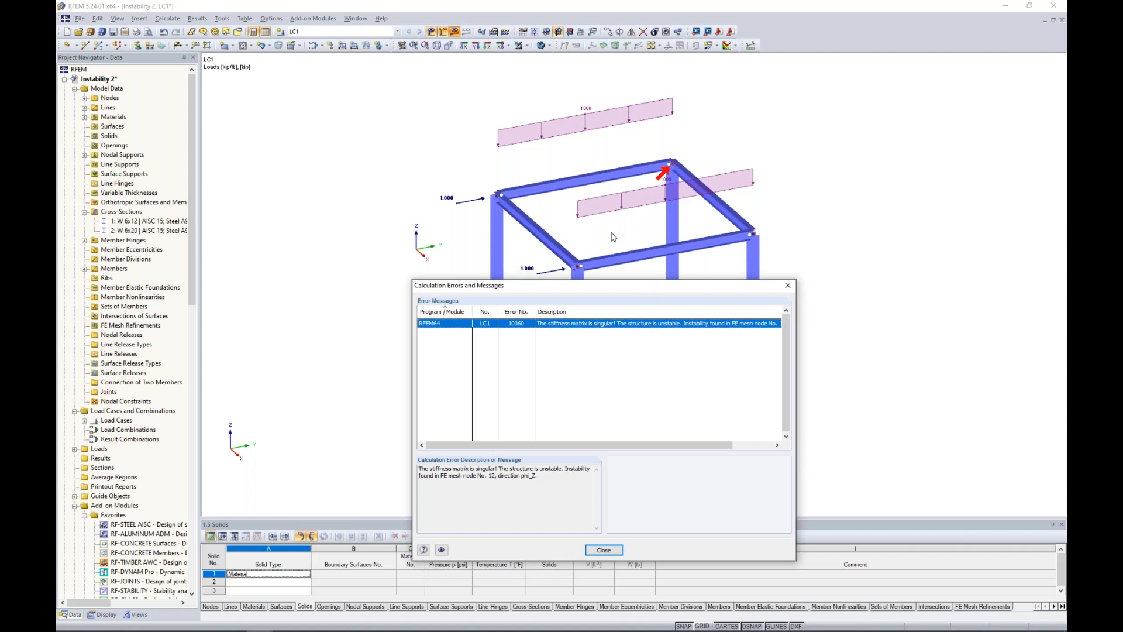
pyautogui.moveTo(638, 284); pyautogui.dragTo(651, 191)
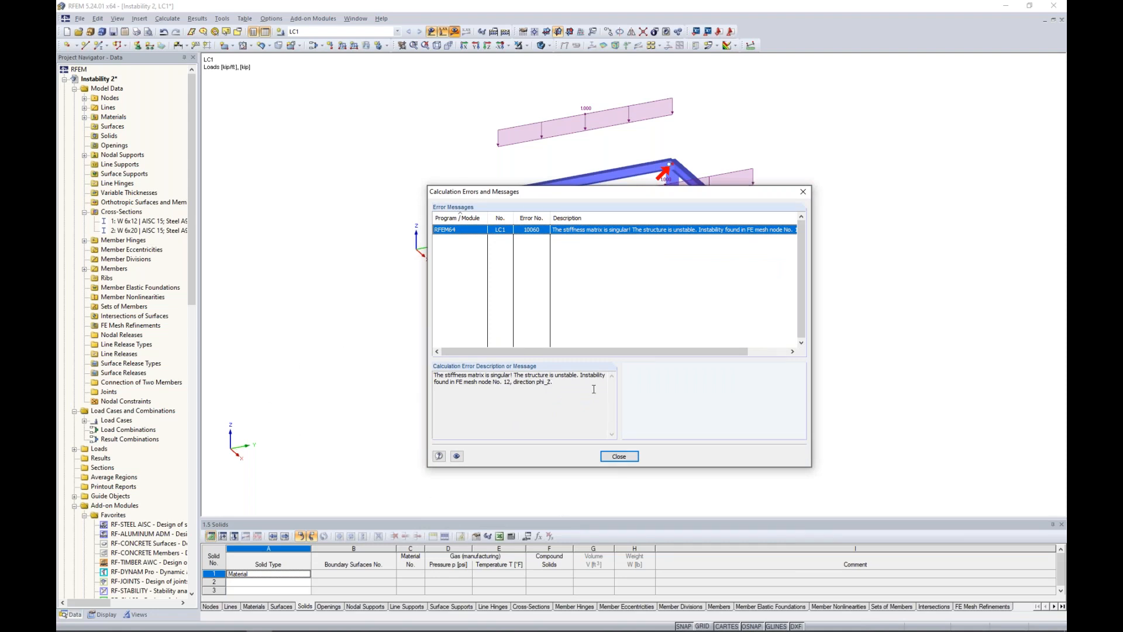
pyautogui.click(617, 462)
# Hide the loads and run the model check for identical nodes
pyautogui.keyDown('ctrl'); pyautogui.moveTo(660, 404); pyautogui.dragTo(607, 389, button='middle'); pyautogui.keyUp('ctrl')
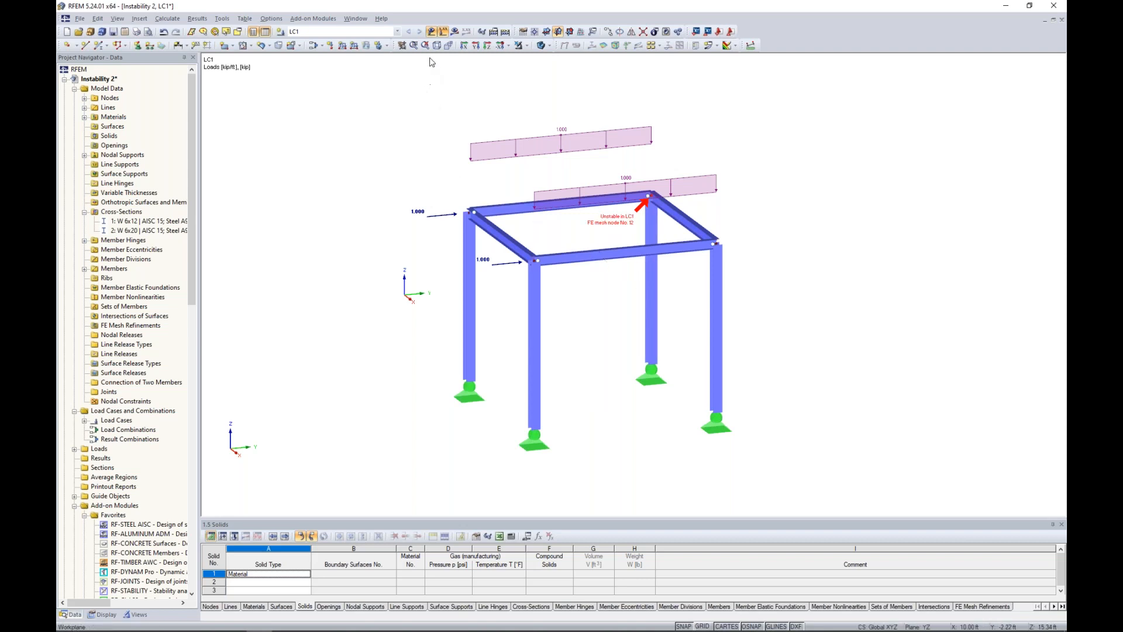
pyautogui.click(443, 32)
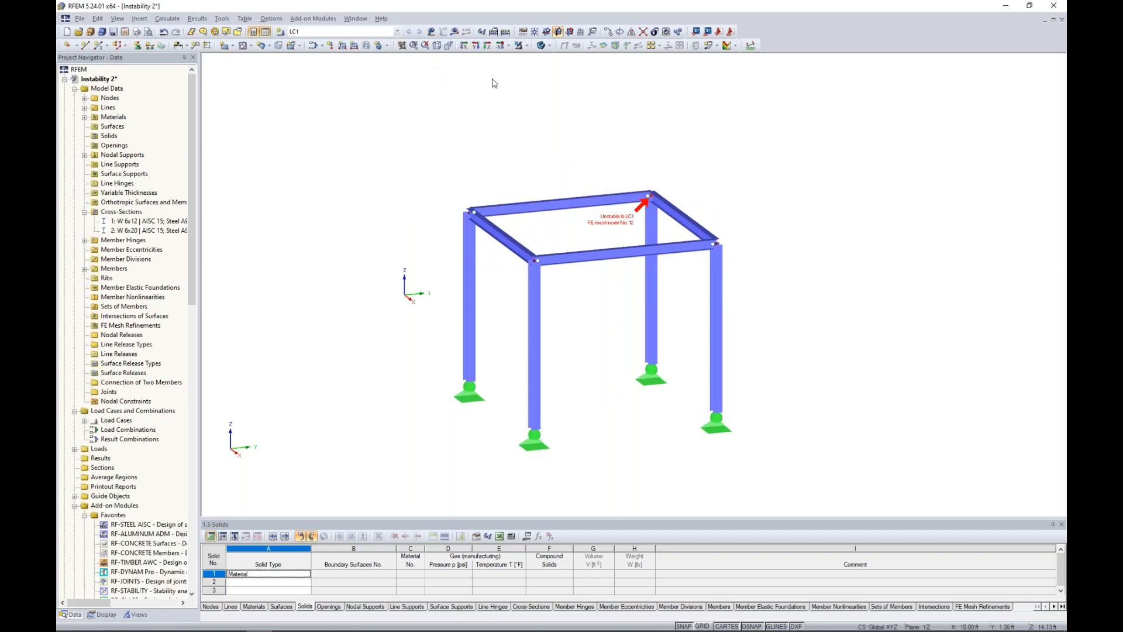
pyautogui.click(221, 18)
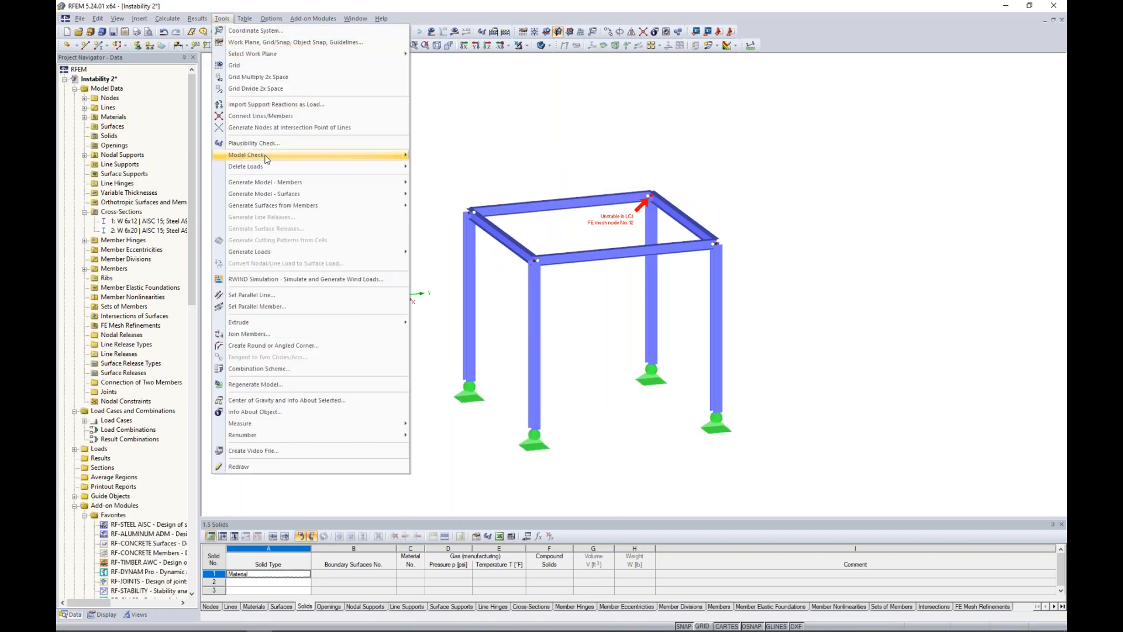
pyautogui.moveTo(275, 159)
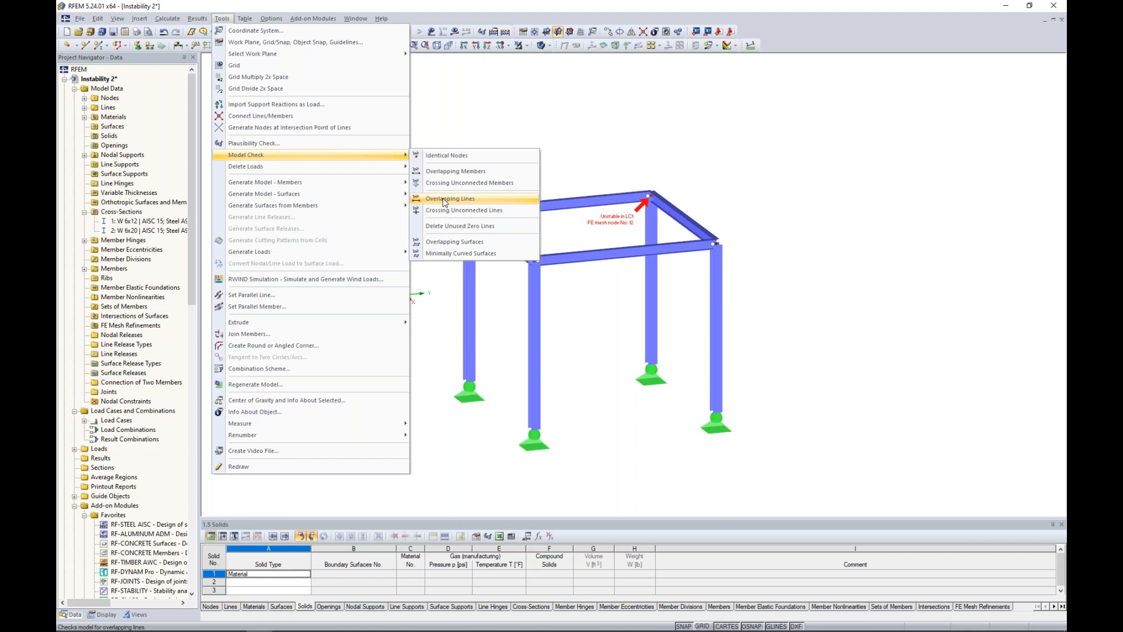
pyautogui.click(466, 155)
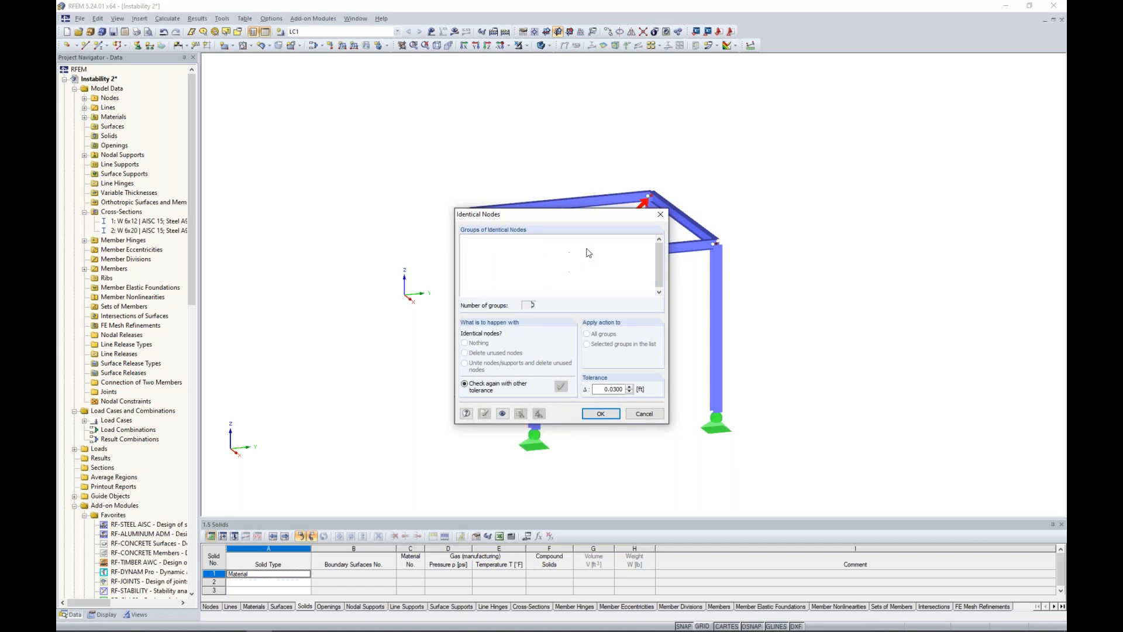
pyautogui.click(661, 216)
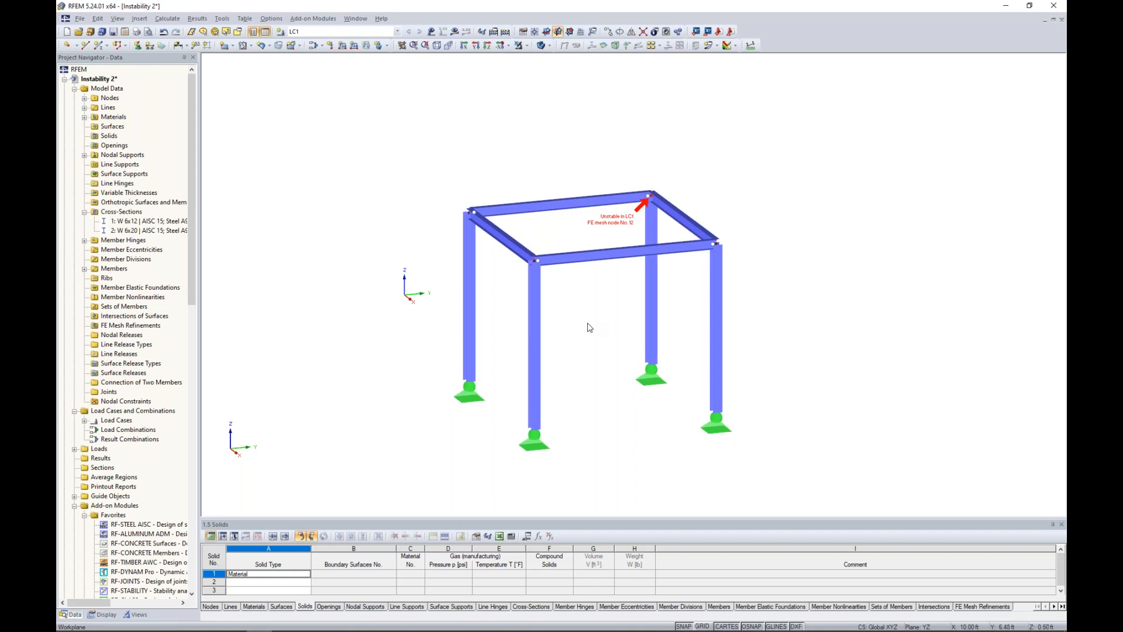
# Try to run the RF-STABILITY eigenvalue analysis with axial forces imported from LC1
pyautogui.moveTo(589, 328); pyautogui.dragTo(590, 282, button='middle')
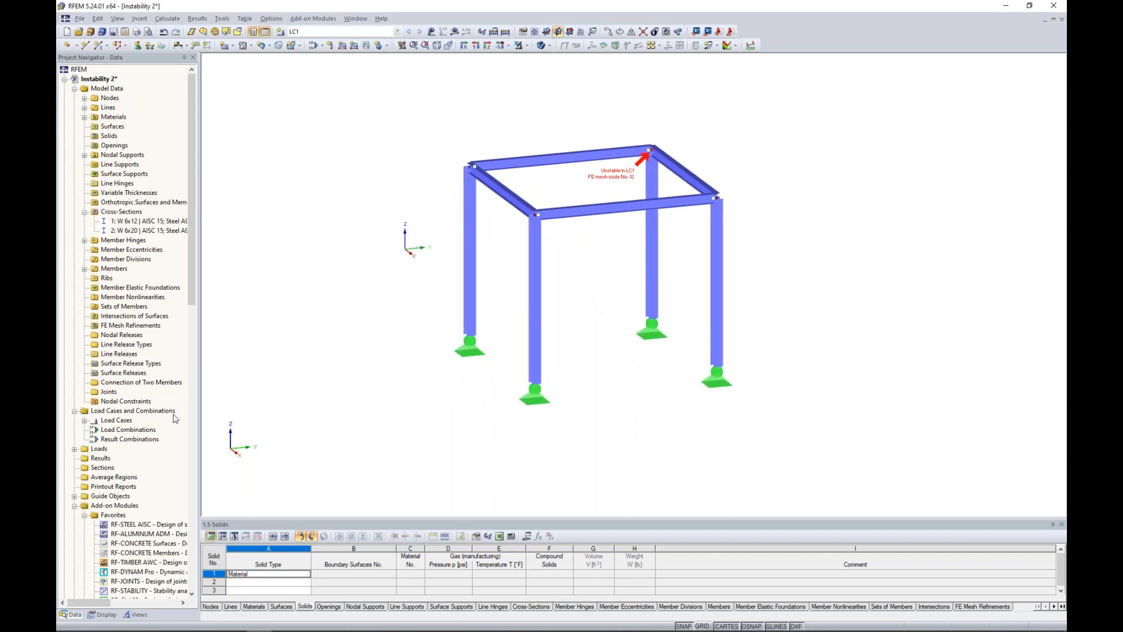
pyautogui.scroll(-4, 174, 419)
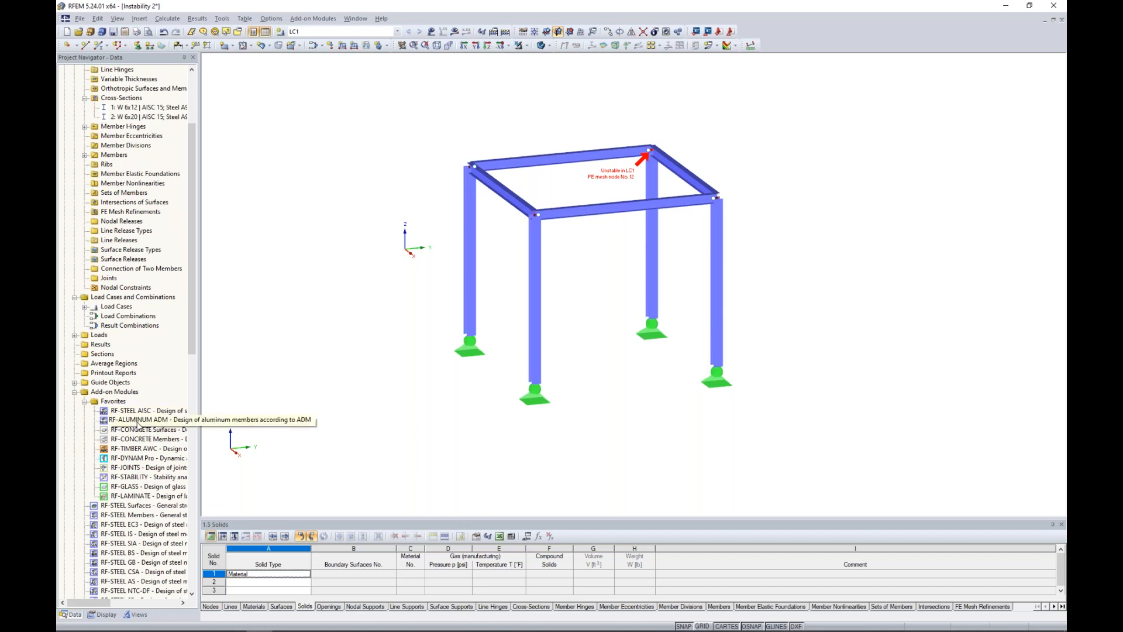
pyautogui.doubleClick(136, 477)
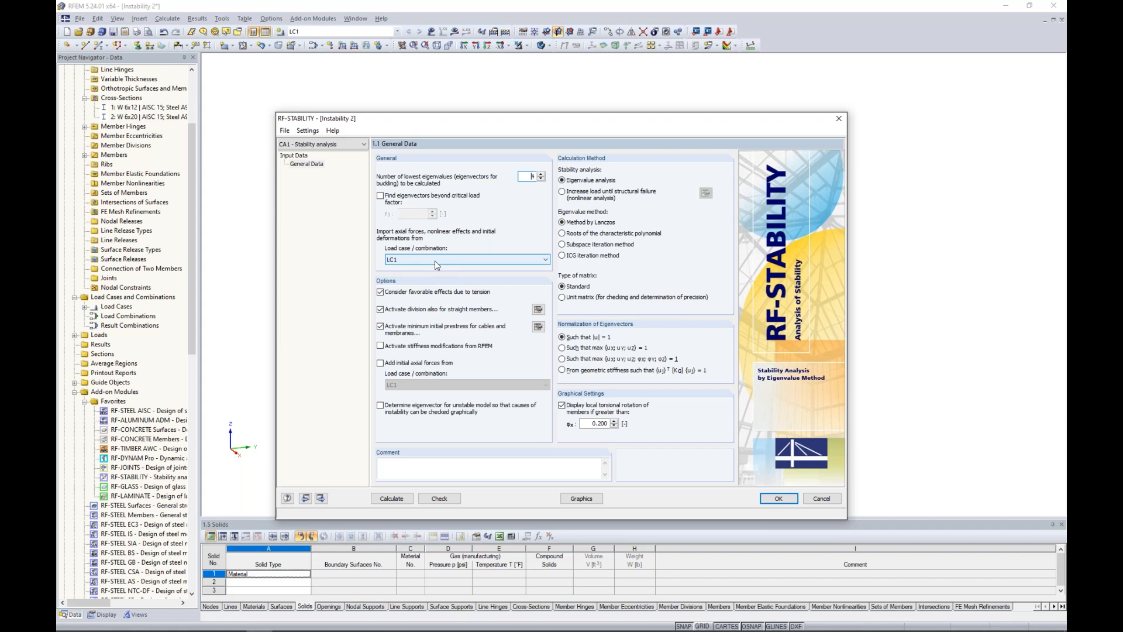
pyautogui.click(395, 499)
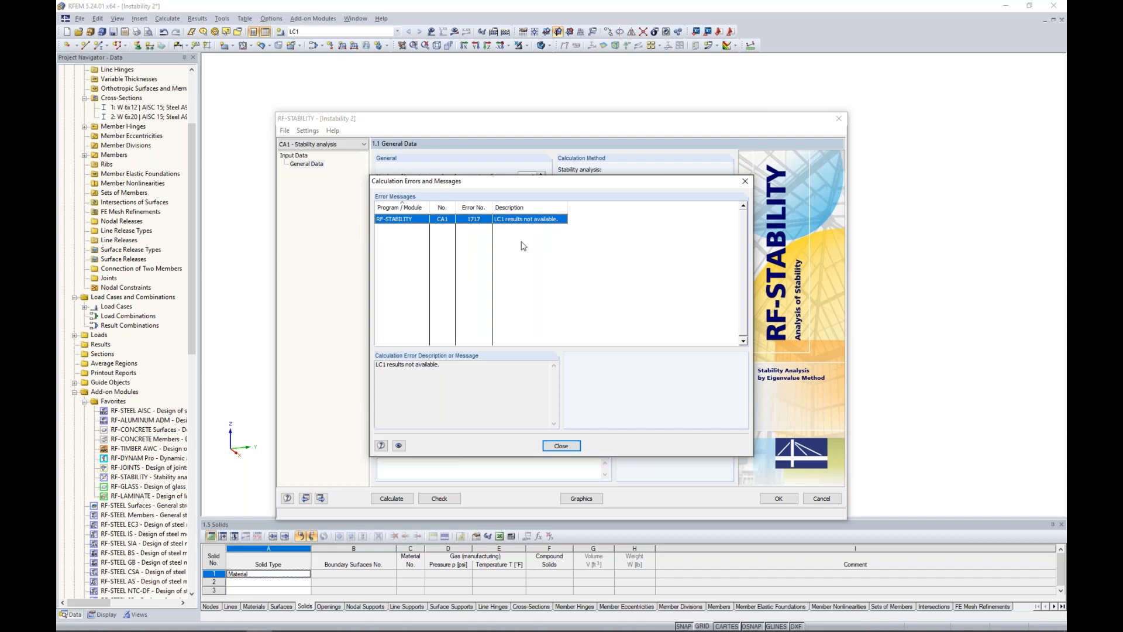
pyautogui.click(745, 182)
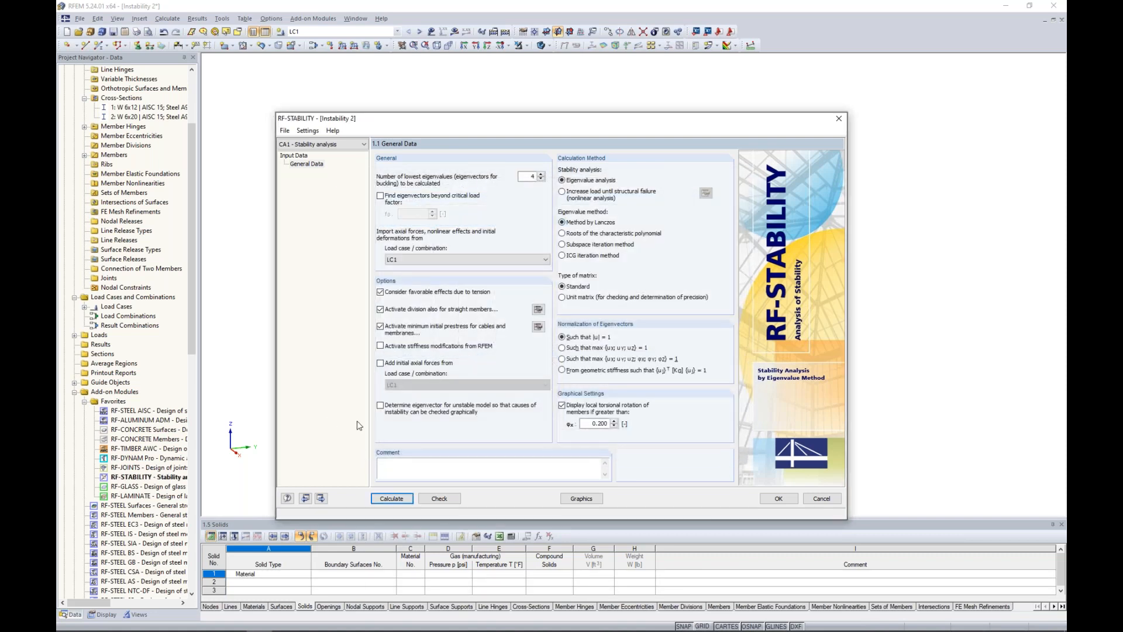
# Activate determining the eigenvector for an unstable model, calculate the stability analysis, and show its result graphically
pyautogui.click(380, 406)
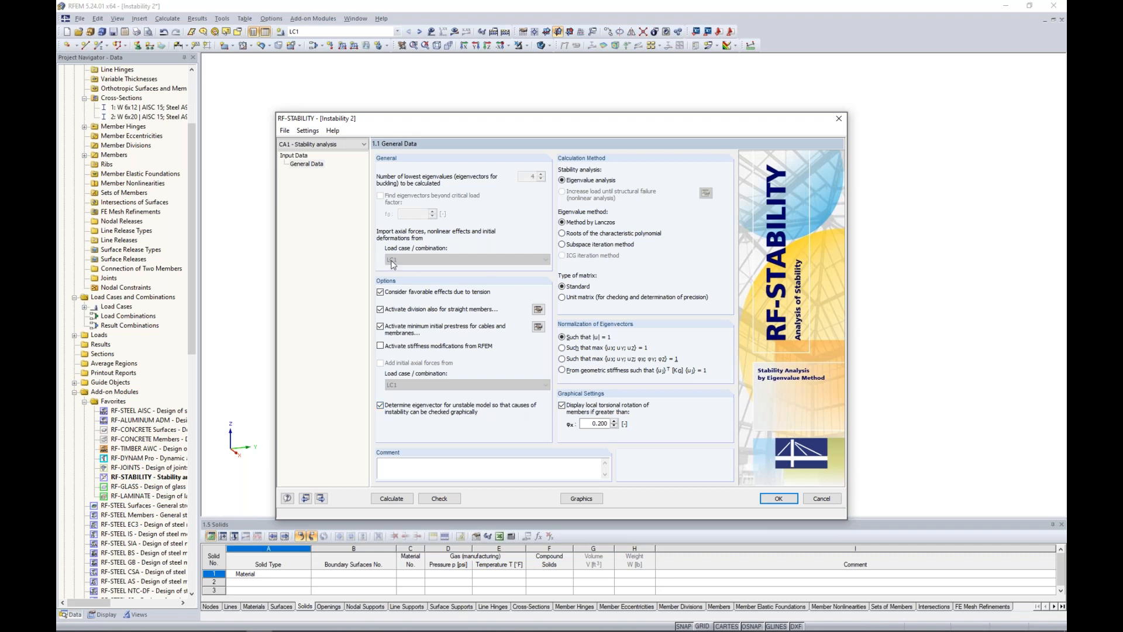
pyautogui.click(391, 499)
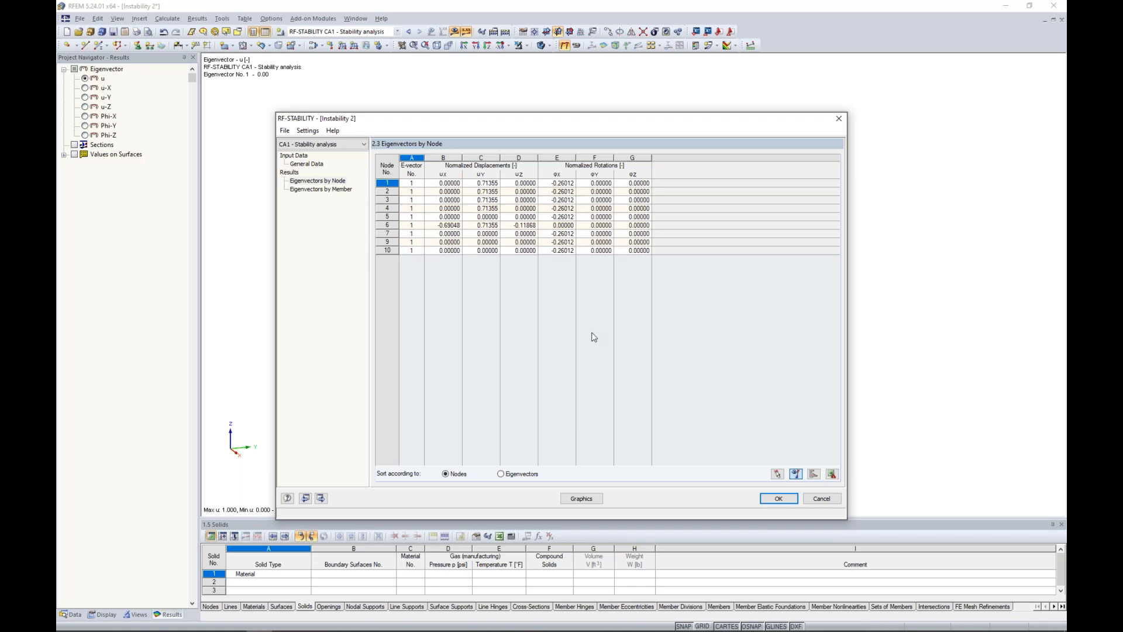
pyautogui.click(581, 499)
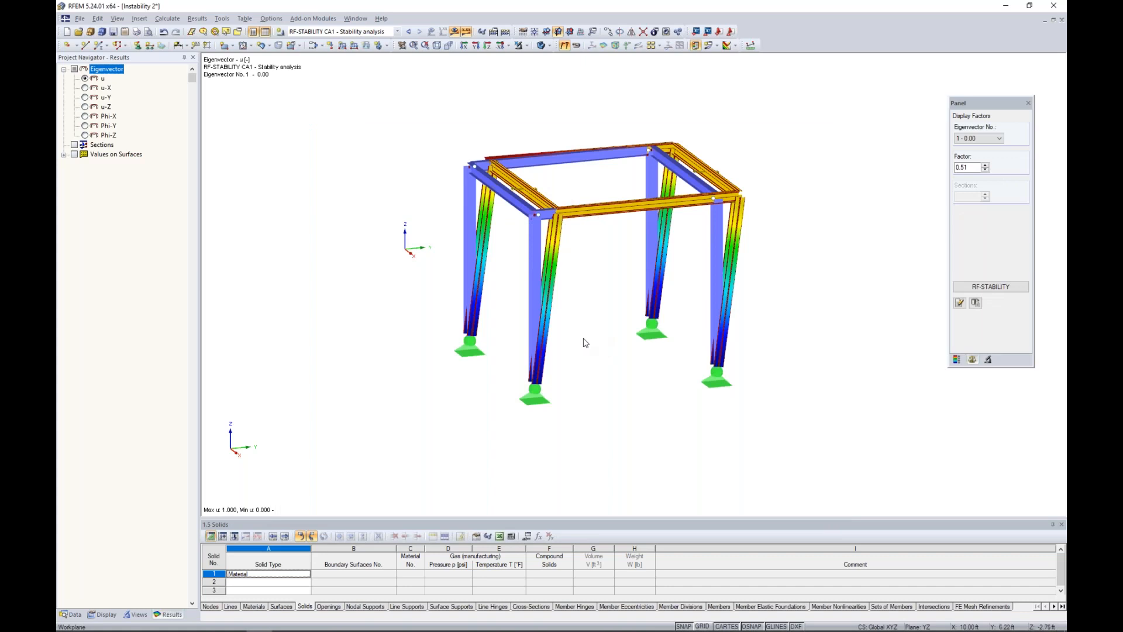
# Display the model as wireframe and examine the eigenvector shape around the frame's upper corners
pyautogui.keyDown('ctrl'); pyautogui.moveTo(593, 345); pyautogui.dragTo(571, 331, button='middle'); pyautogui.keyUp('ctrl')
pyautogui.click(541, 45)
pyautogui.click(542, 45)
pyautogui.keyDown('ctrl'); pyautogui.moveTo(561, 351); pyautogui.dragTo(792, 267, button='middle'); pyautogui.keyUp('ctrl')
pyautogui.keyDown('ctrl'); pyautogui.moveTo(609, 231); pyautogui.dragTo(591, 247, button='middle'); pyautogui.keyUp('ctrl')
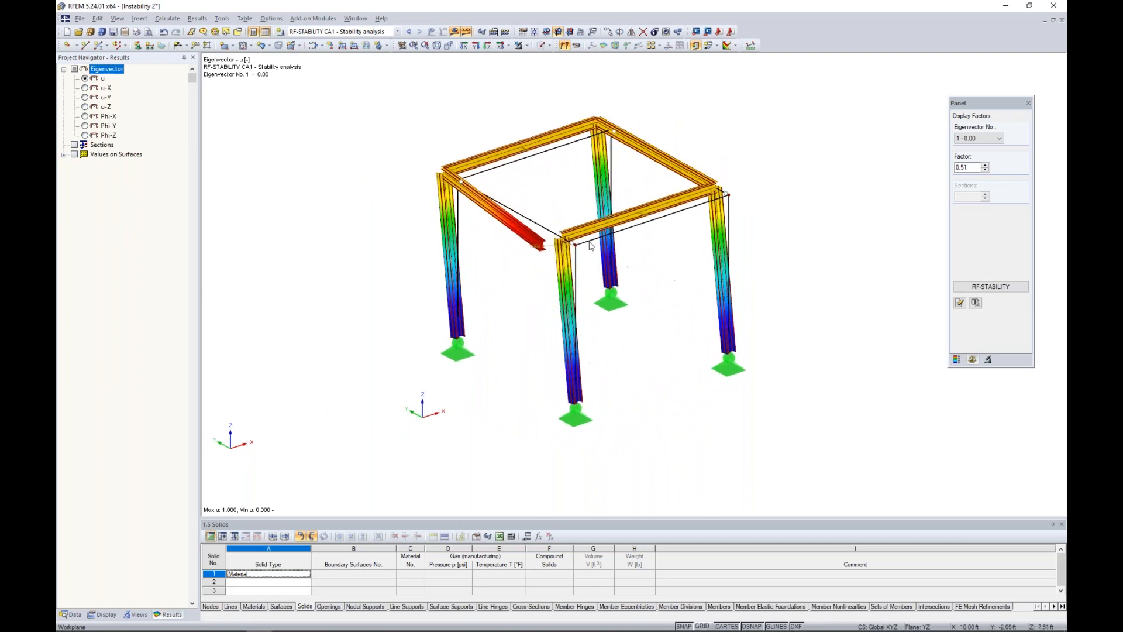
pyautogui.scroll(4, 551, 221)
pyautogui.scroll(1, 551, 220)
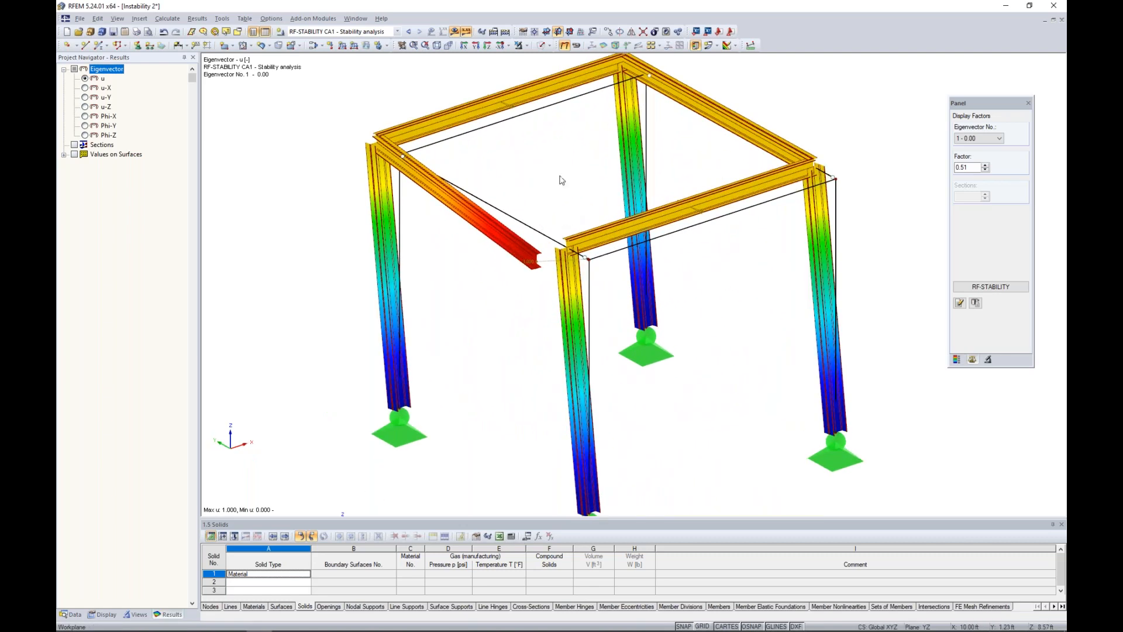
# Animate the eigenvector deformation, stop it, and view the frame from another side
pyautogui.click(576, 45)
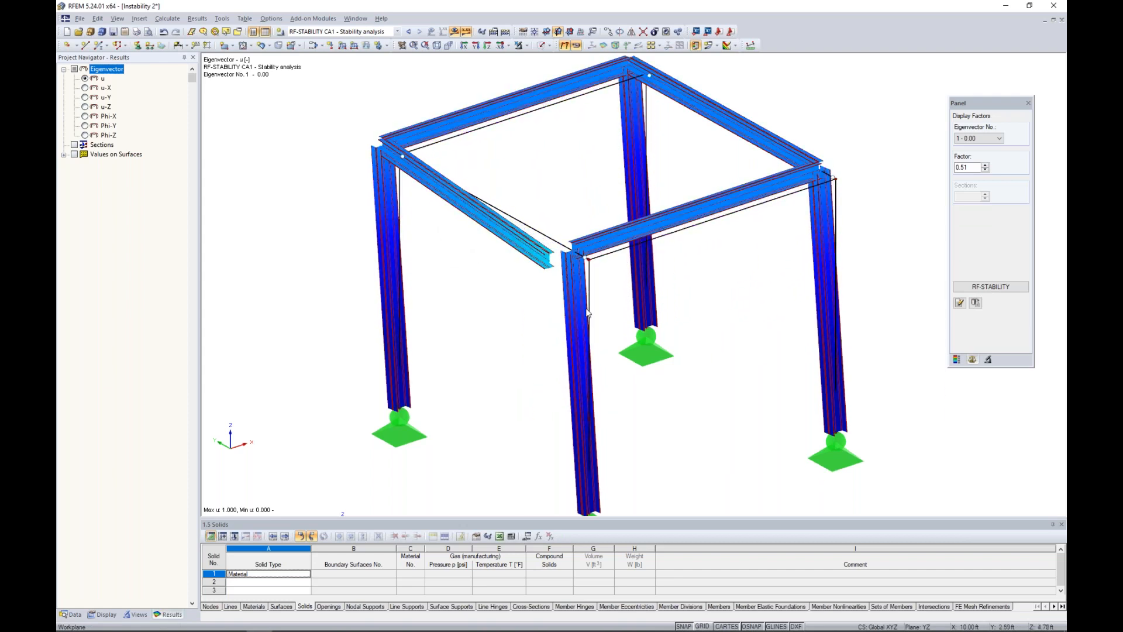
pyautogui.click(575, 47)
pyautogui.keyDown('ctrl'); pyautogui.moveTo(585, 263); pyautogui.dragTo(319, 235, button='middle'); pyautogui.keyUp('ctrl')
# Hide the stability results and inspect the beam-to-column connection at the detached upper corner up close
pyautogui.click(455, 31)
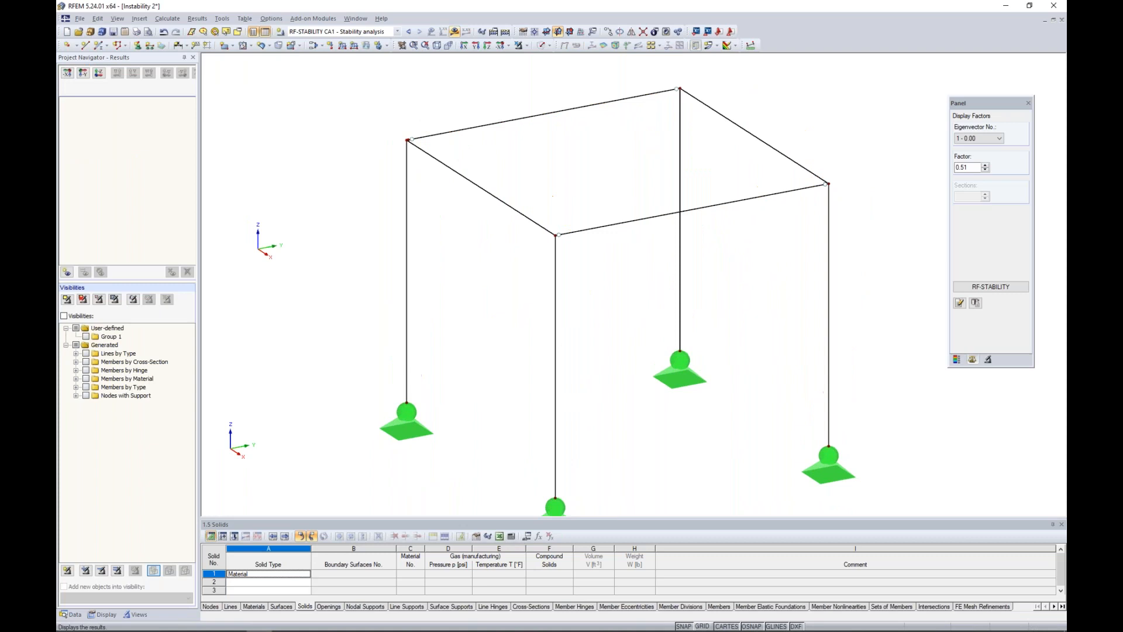
pyautogui.moveTo(521, 147); pyautogui.dragTo(630, 195, button='middle')
pyautogui.scroll(5, 519, 199)
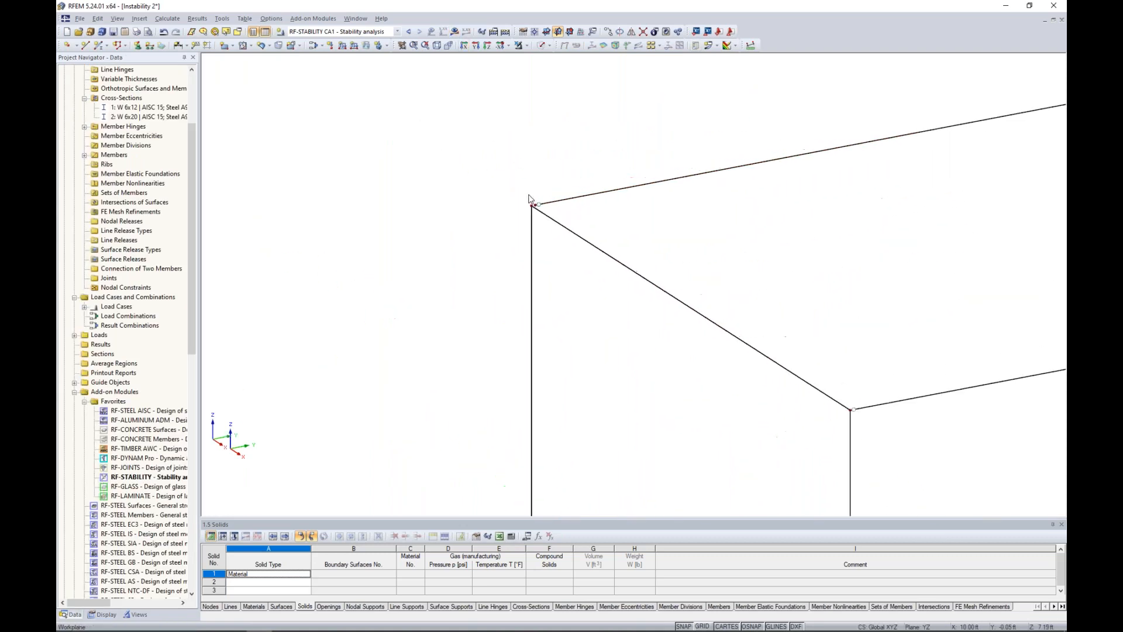
pyautogui.scroll(1, 520, 204)
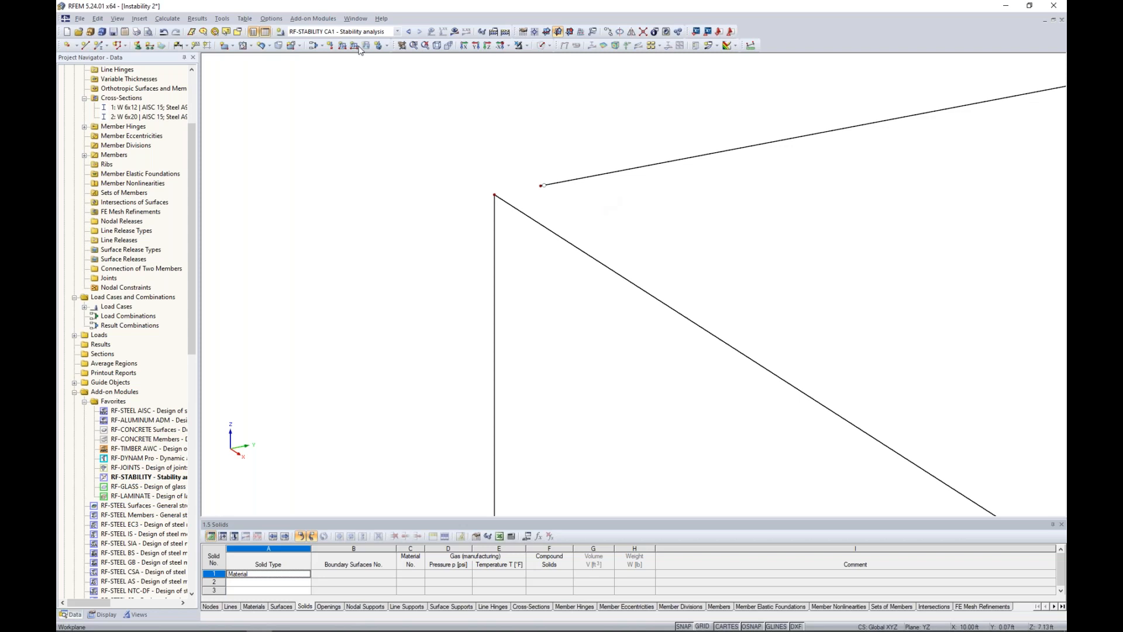
# Check the full-precision maximum distance between a node and a line in the FE mesh settings, leaving the settings unchanged
pyautogui.click(167, 19)
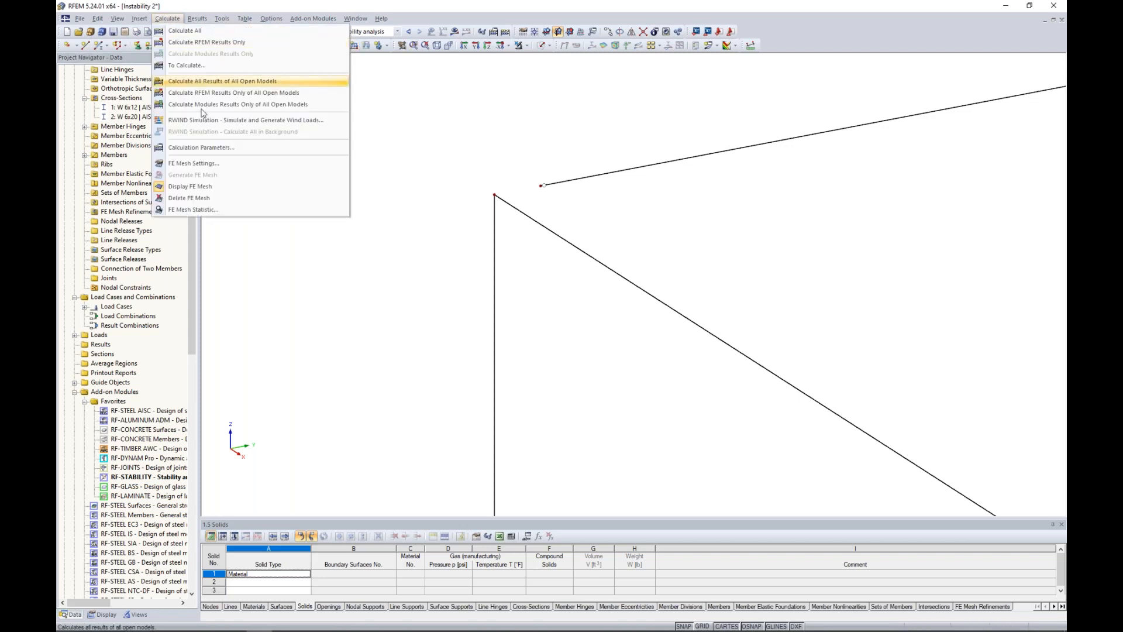
pyautogui.click(194, 164)
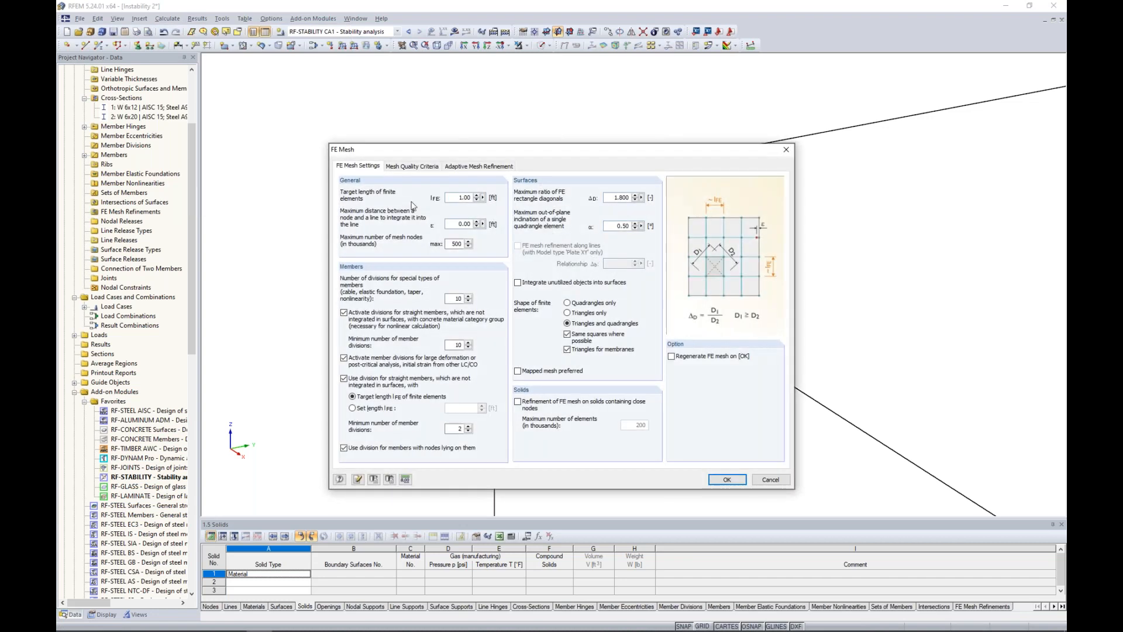
pyautogui.click(452, 224)
pyautogui.click(483, 224)
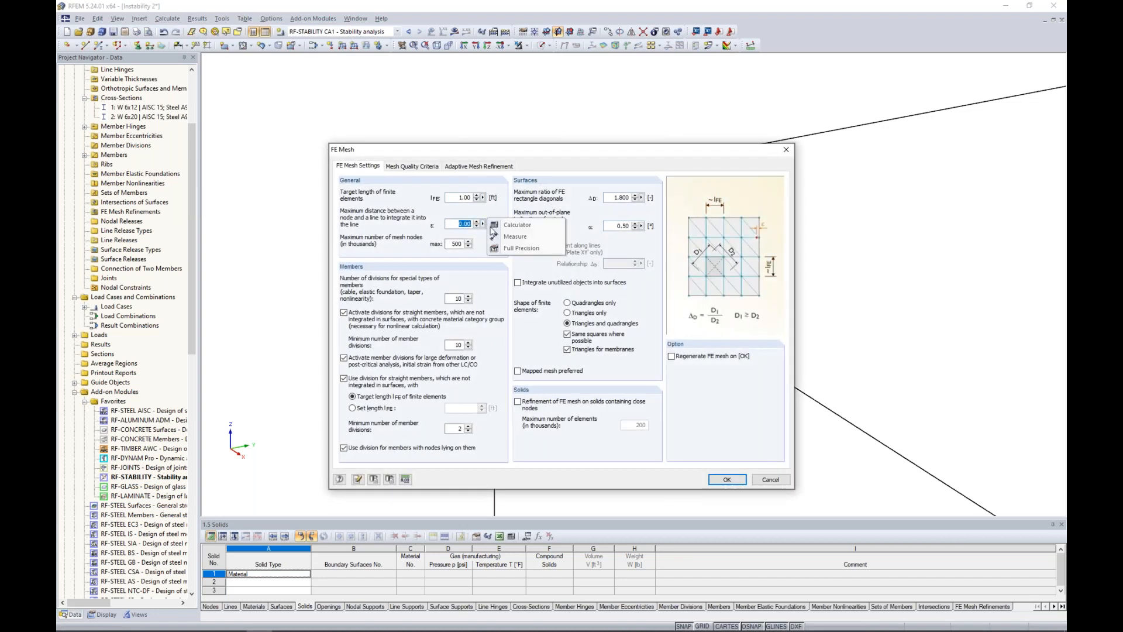
pyautogui.click(511, 257)
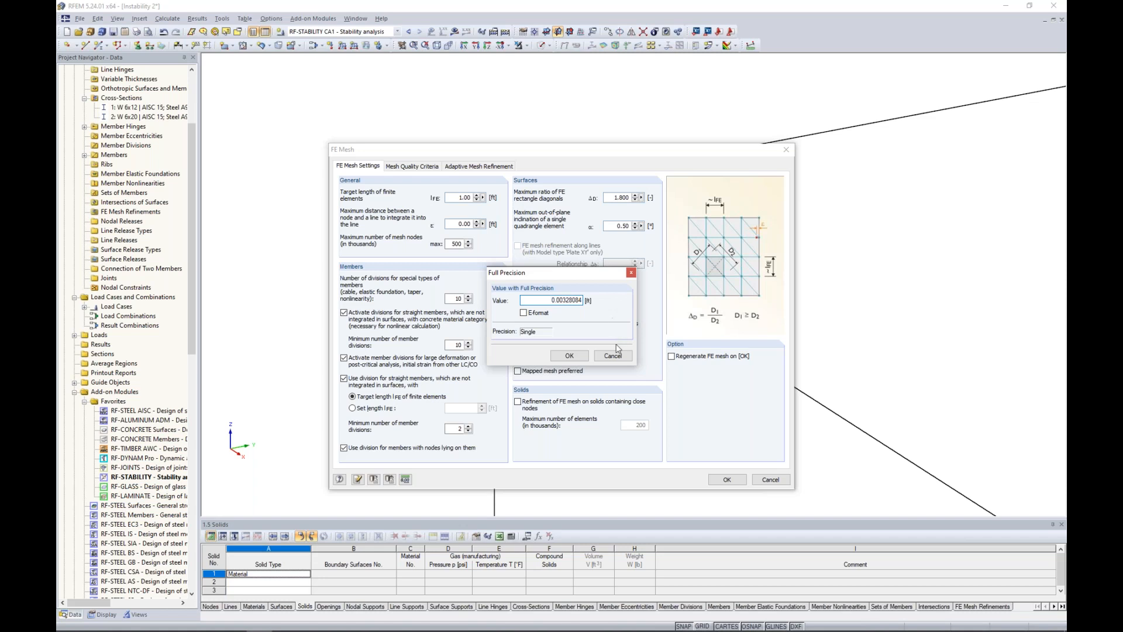
pyautogui.click(615, 357)
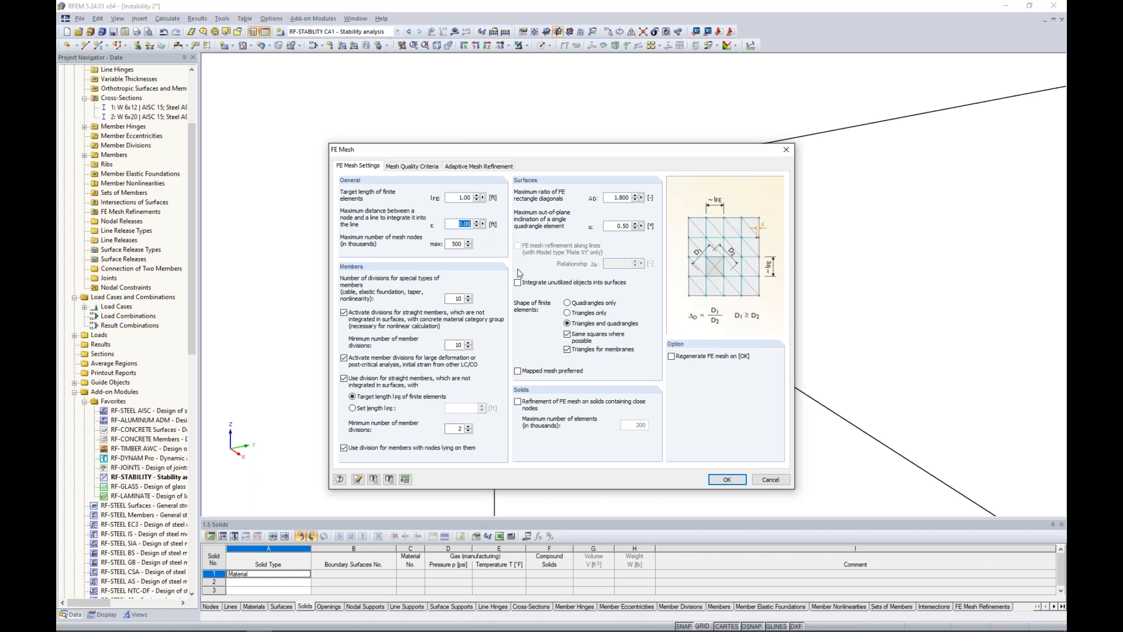
pyautogui.click(771, 480)
# Move the detached beam end node onto the column's top node and display the whole frame as a rendered model
pyautogui.scroll(2, 525, 190)
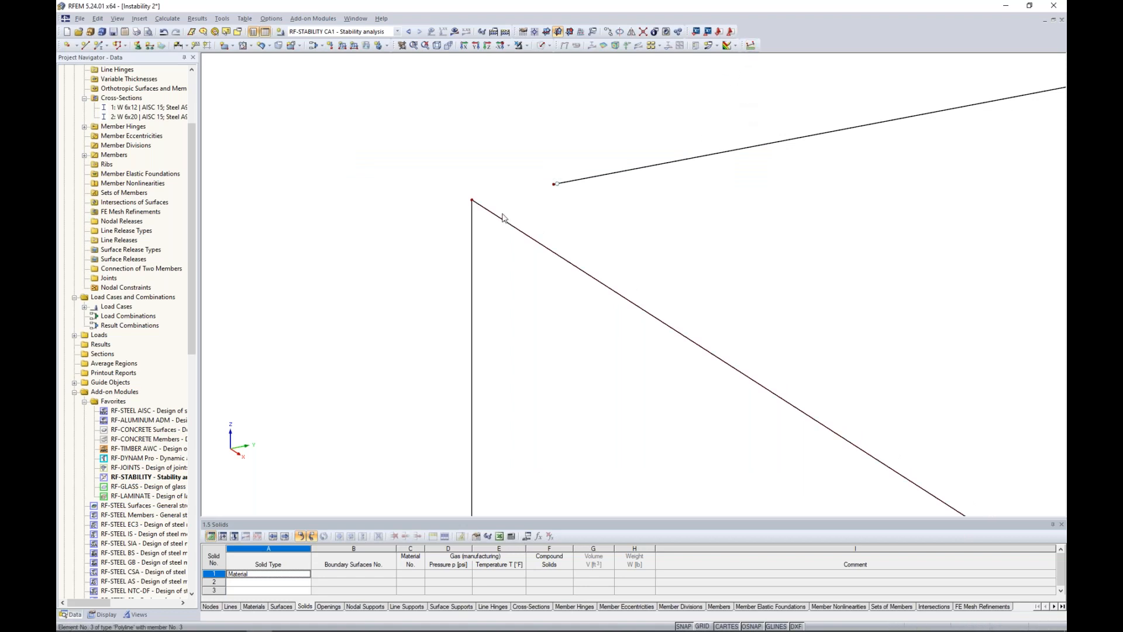
pyautogui.moveTo(556, 187); pyautogui.dragTo(472, 200)
pyautogui.moveTo(471, 200); pyautogui.dragTo(578, 216, button='middle')
pyautogui.scroll(-10, 661, 237)
pyautogui.moveTo(661, 237); pyautogui.dragTo(482, 268, button='middle')
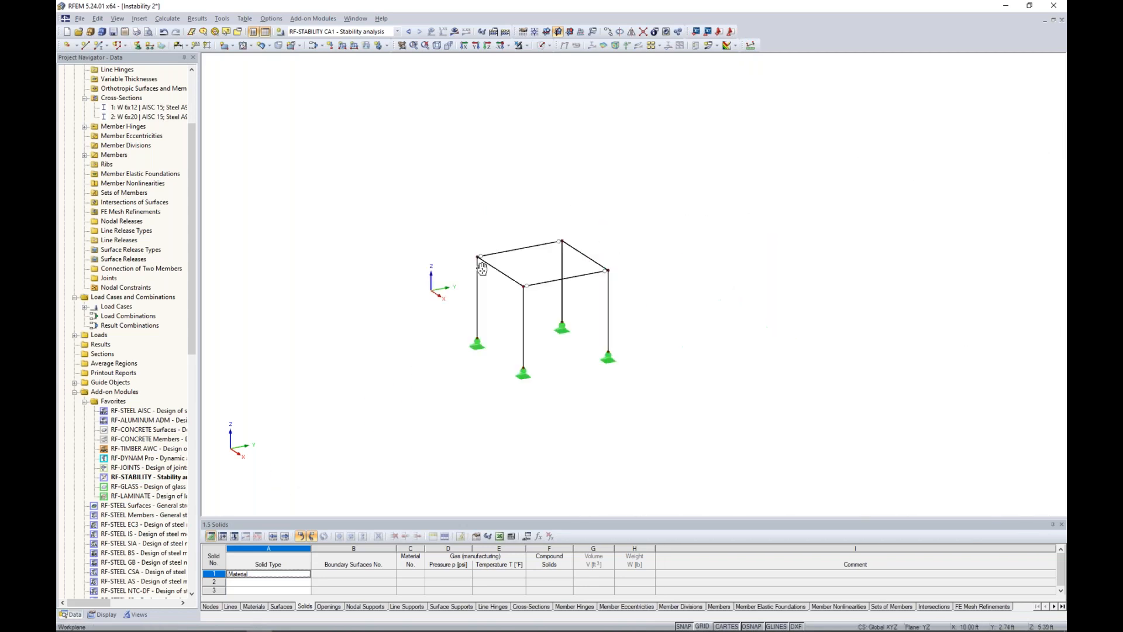
pyautogui.click(541, 45)
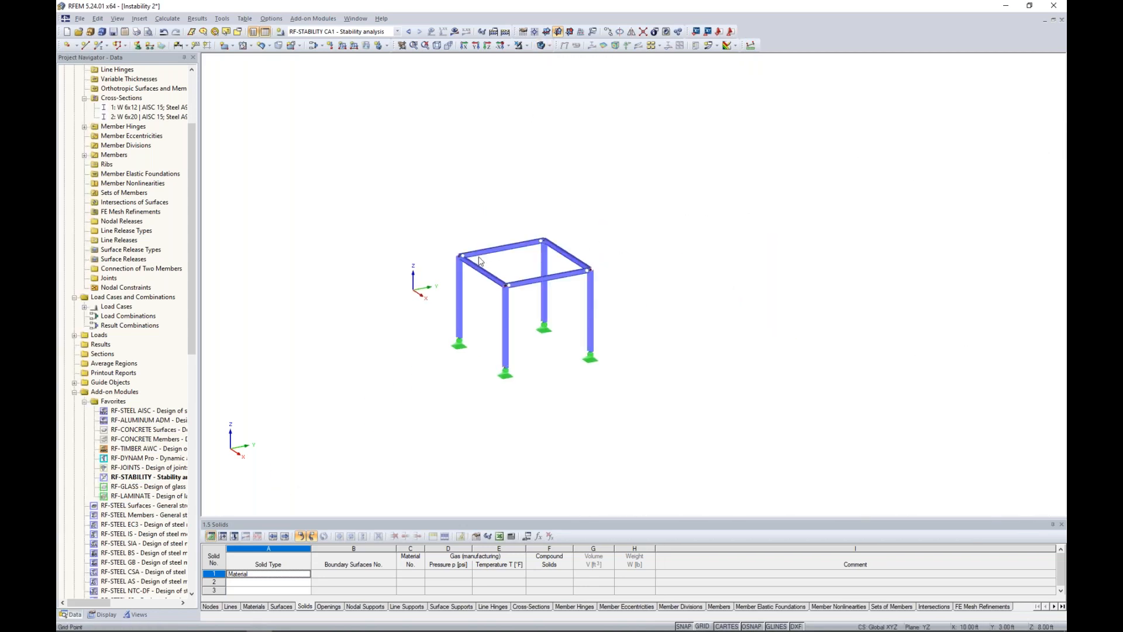
pyautogui.scroll(3, 479, 261)
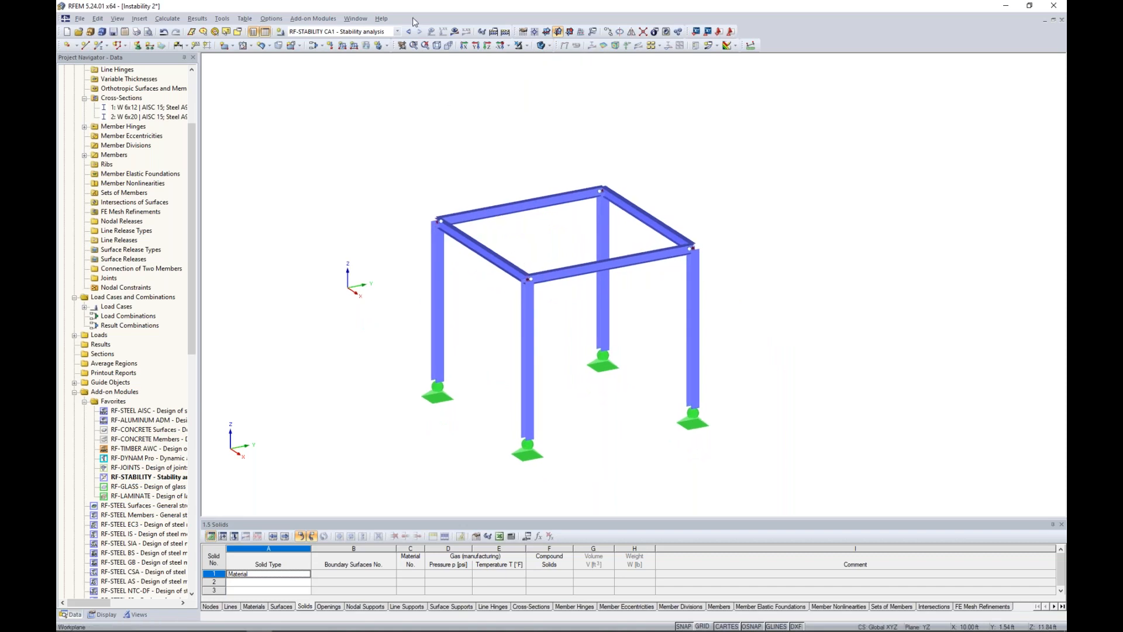
# Make LC1 the current load case, show its loads, and calculate its results
pyautogui.click(397, 32)
pyautogui.click(375, 40)
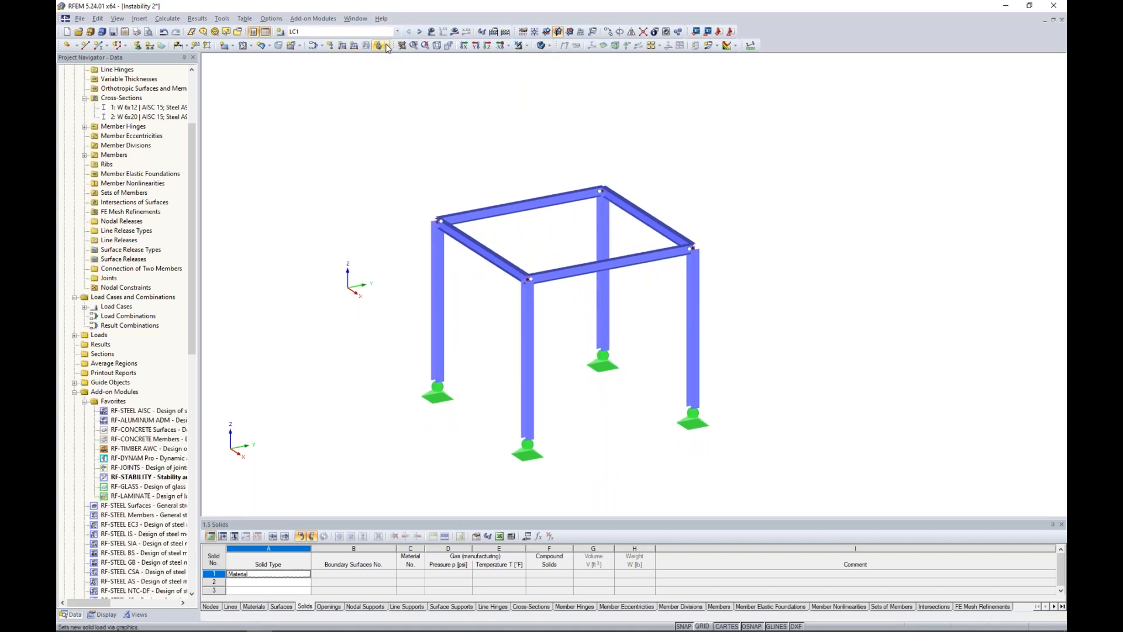
pyautogui.click(432, 31)
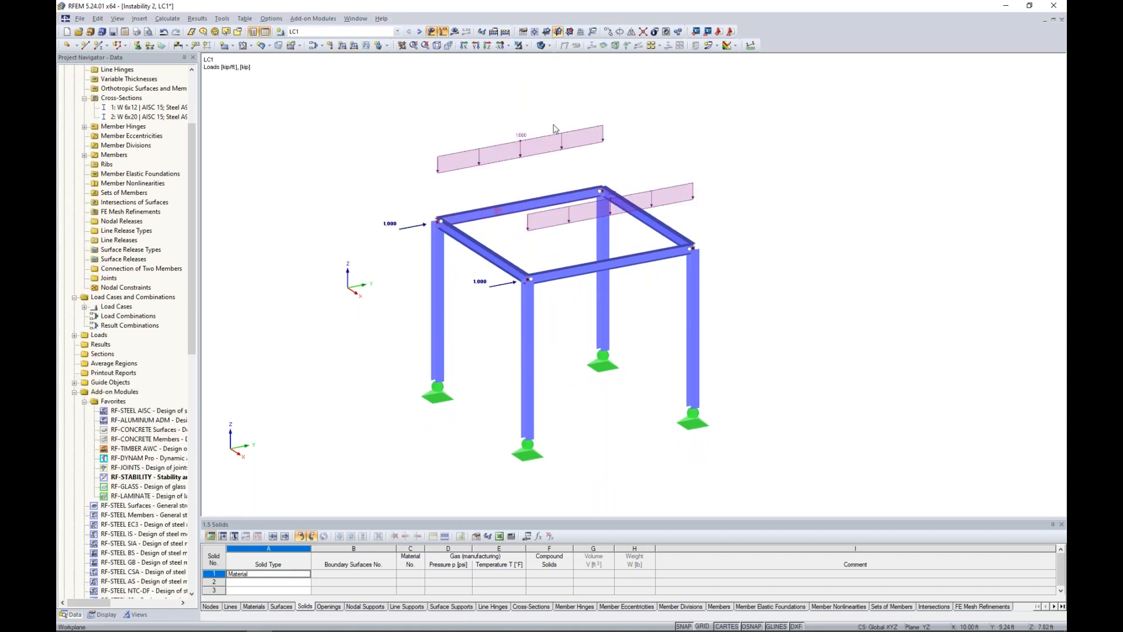
pyautogui.click(454, 31)
pyautogui.click(542, 336)
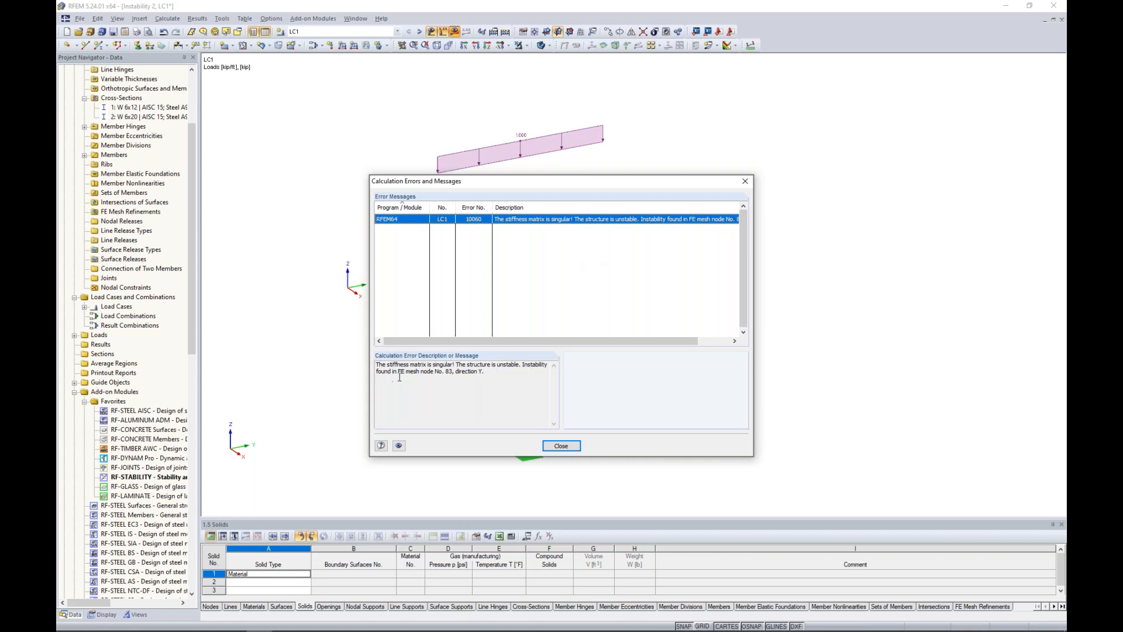
# Examine the LC1 calculation error against the node marked in the model, close the message, and hide the loads
pyautogui.moveTo(510, 184); pyautogui.dragTo(811, 199)
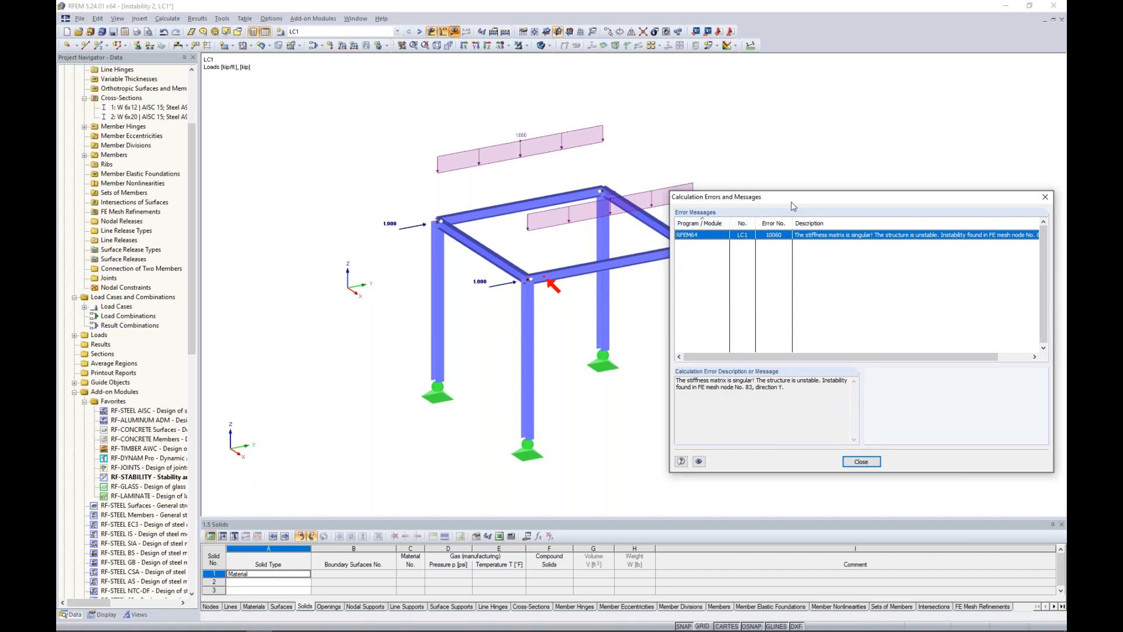
pyautogui.moveTo(794, 201); pyautogui.dragTo(632, 164)
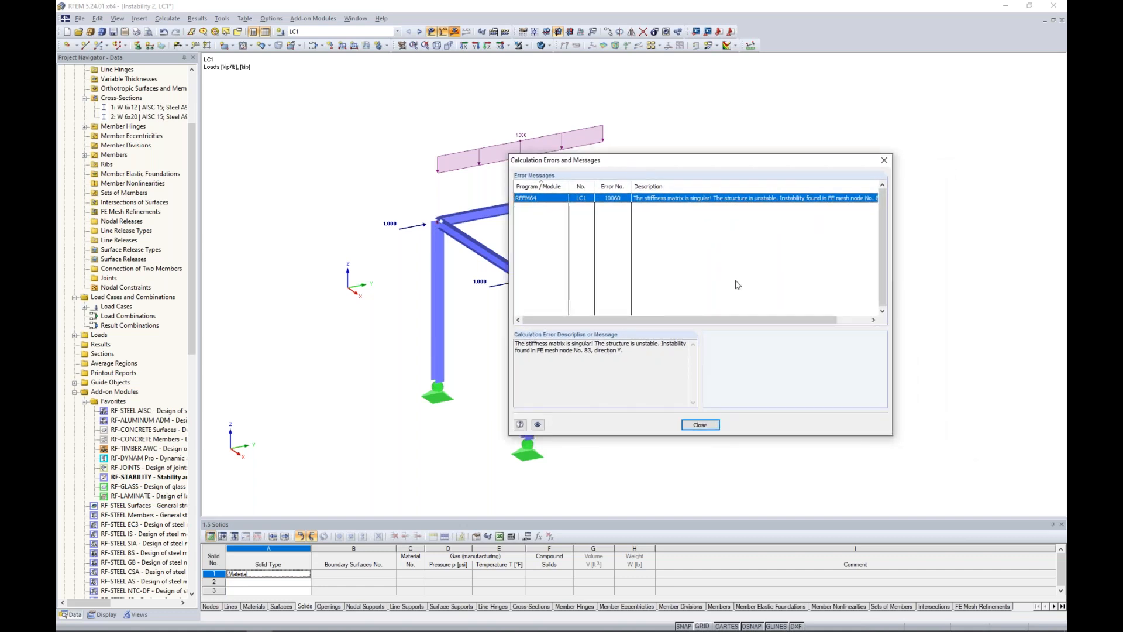
pyautogui.click(627, 352)
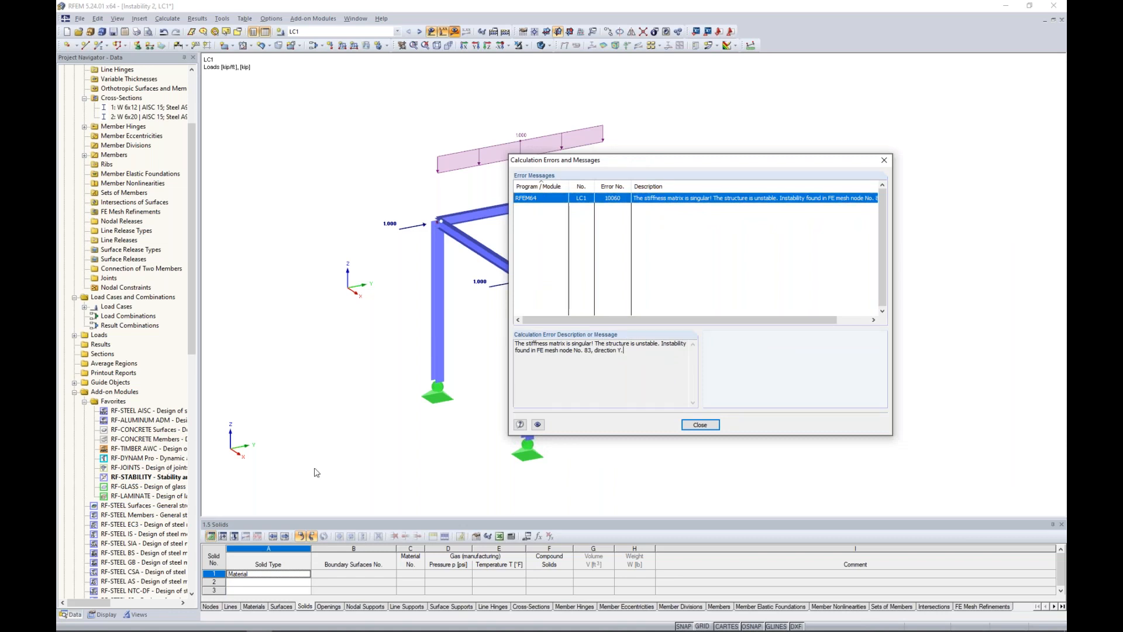
pyautogui.click(696, 426)
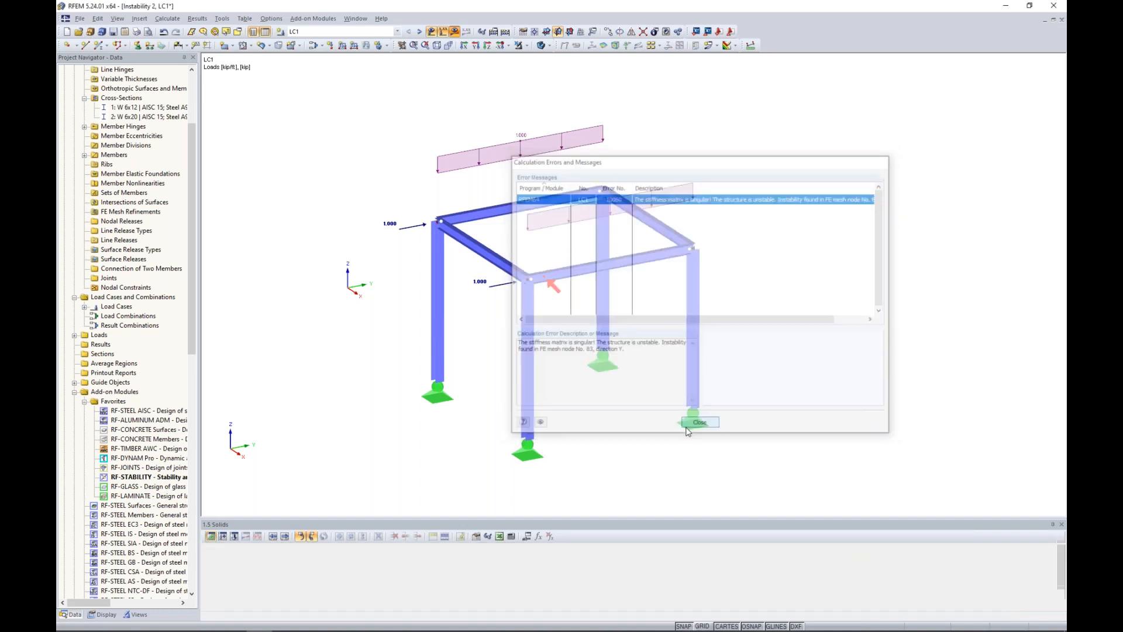
pyautogui.click(442, 31)
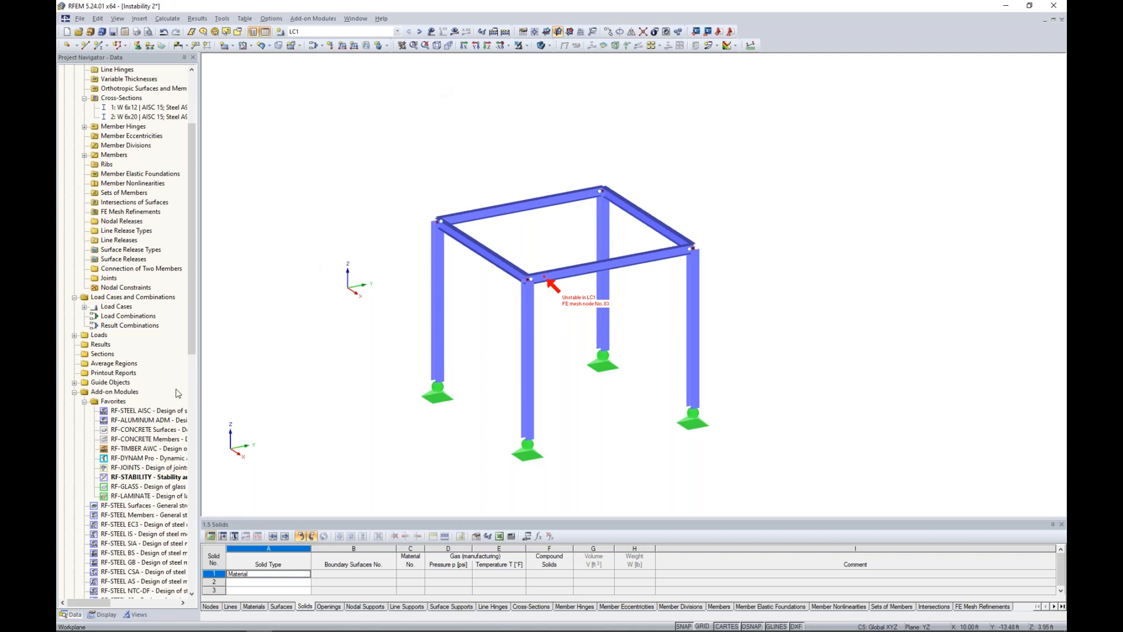
# Run the RF-STABILITY analysis again for the unstable model and view the eigenvector graphically on the frame
pyautogui.doubleClick(138, 477)
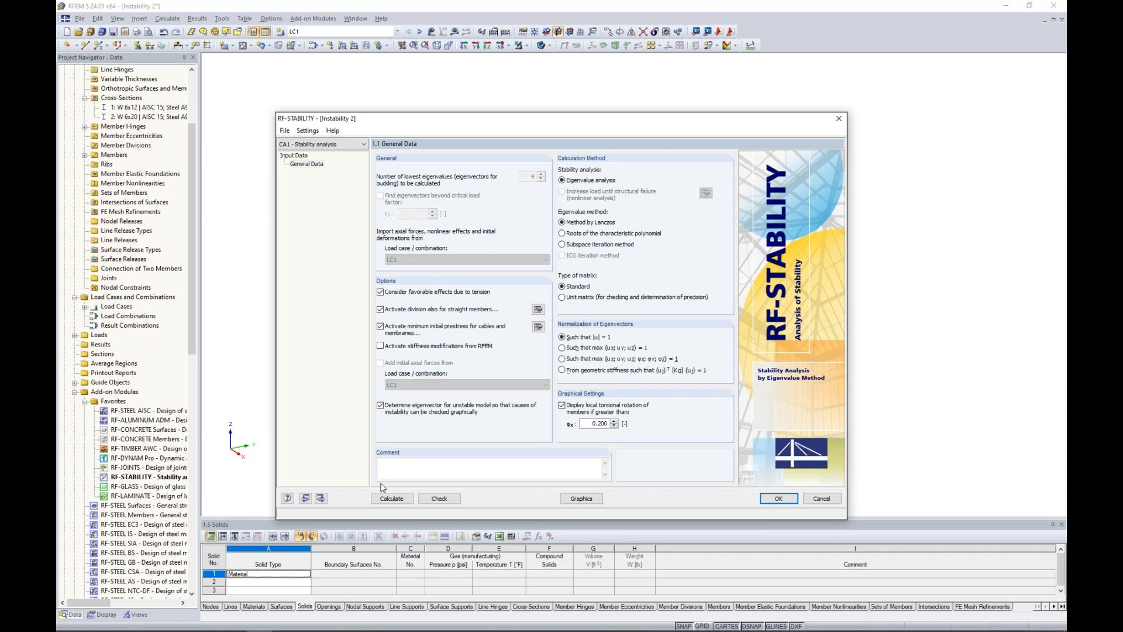
pyautogui.click(391, 498)
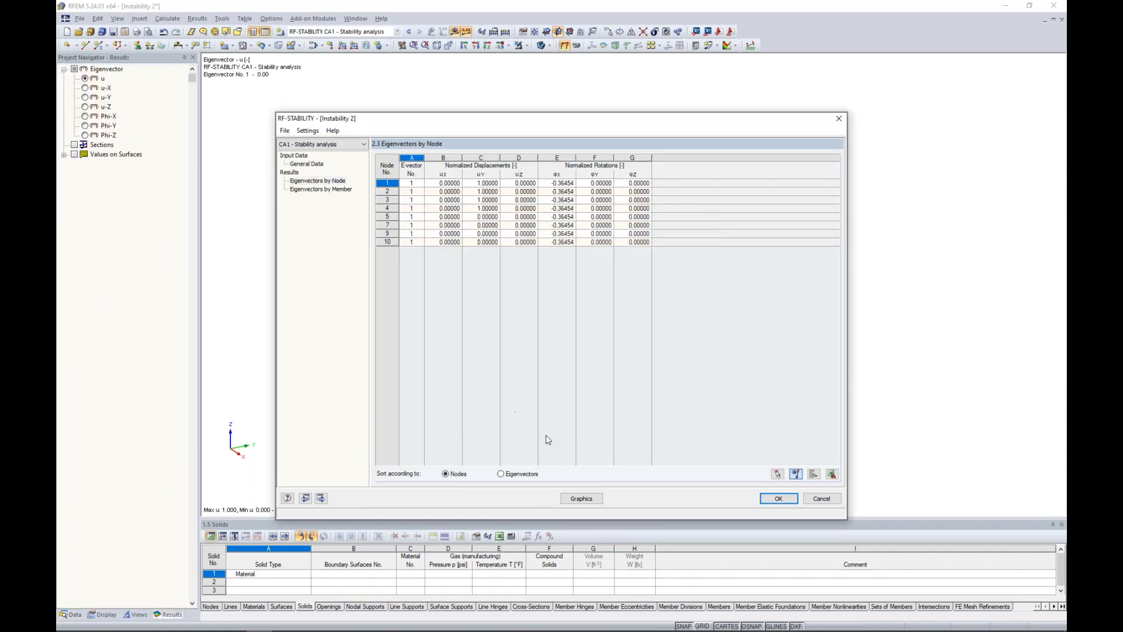
pyautogui.click(574, 501)
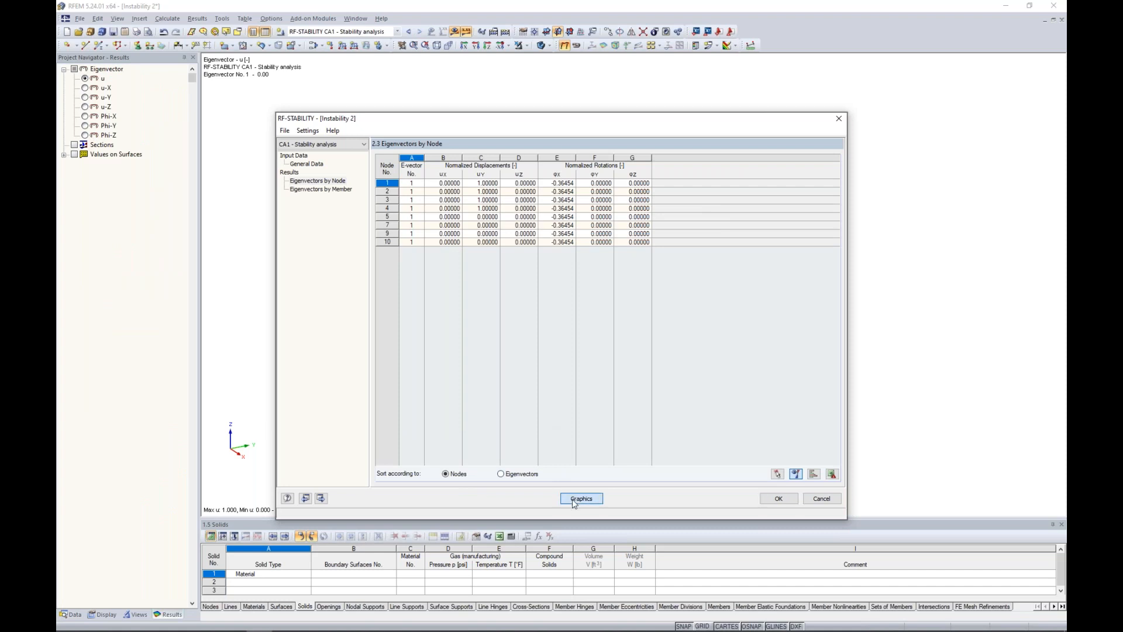
pyautogui.keyDown('ctrl'); pyautogui.moveTo(643, 419); pyautogui.dragTo(625, 407, button='middle'); pyautogui.keyUp('ctrl')
pyautogui.scroll(2, 572, 462)
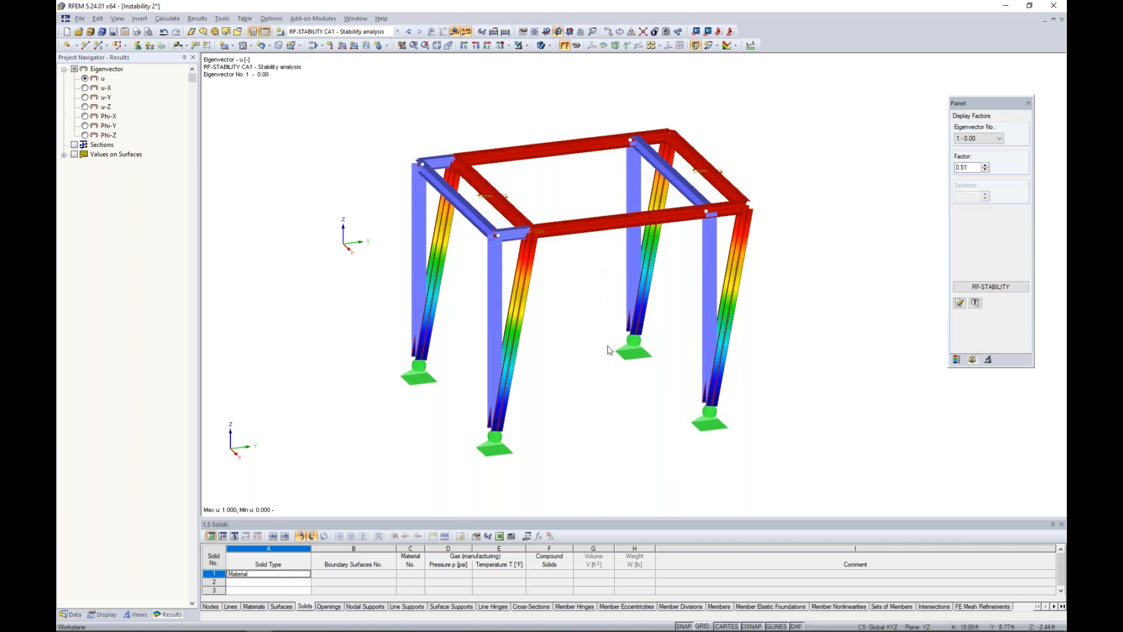
# Exaggerate the eigenvector shape with a display factor of 1.51, return it to 0.51, and hide the results
pyautogui.click(986, 165)
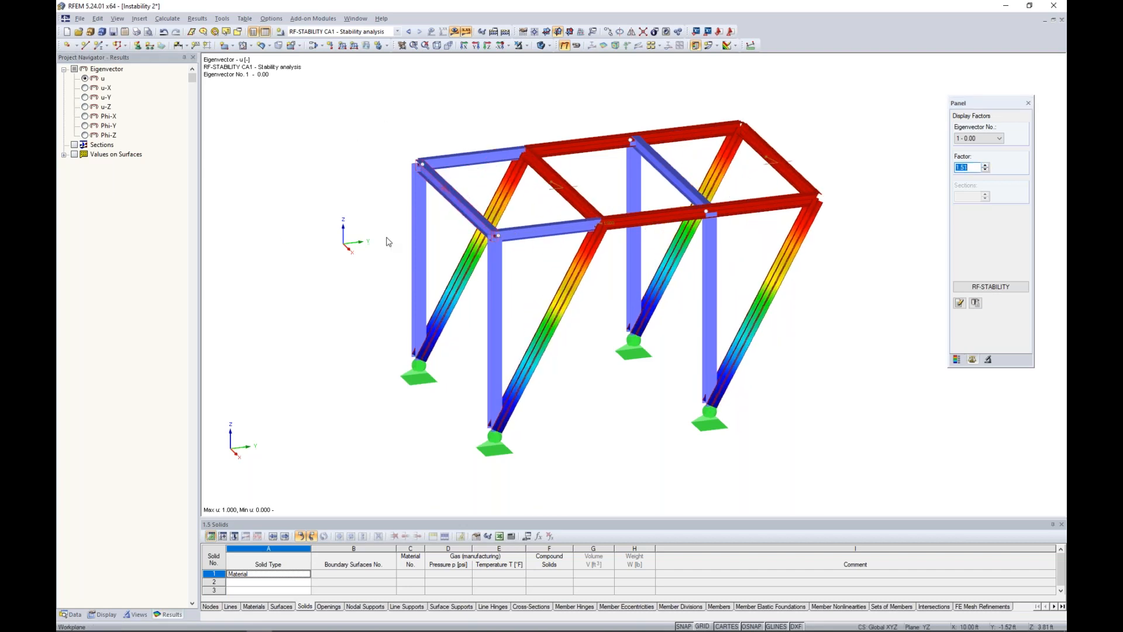
pyautogui.click(986, 169)
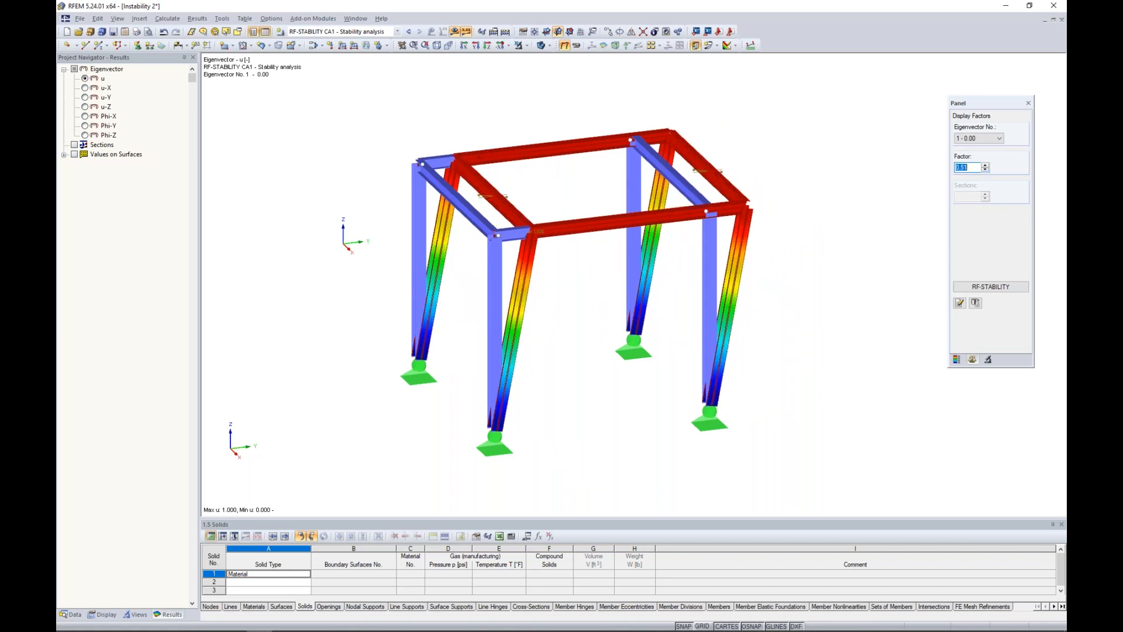
pyautogui.click(565, 45)
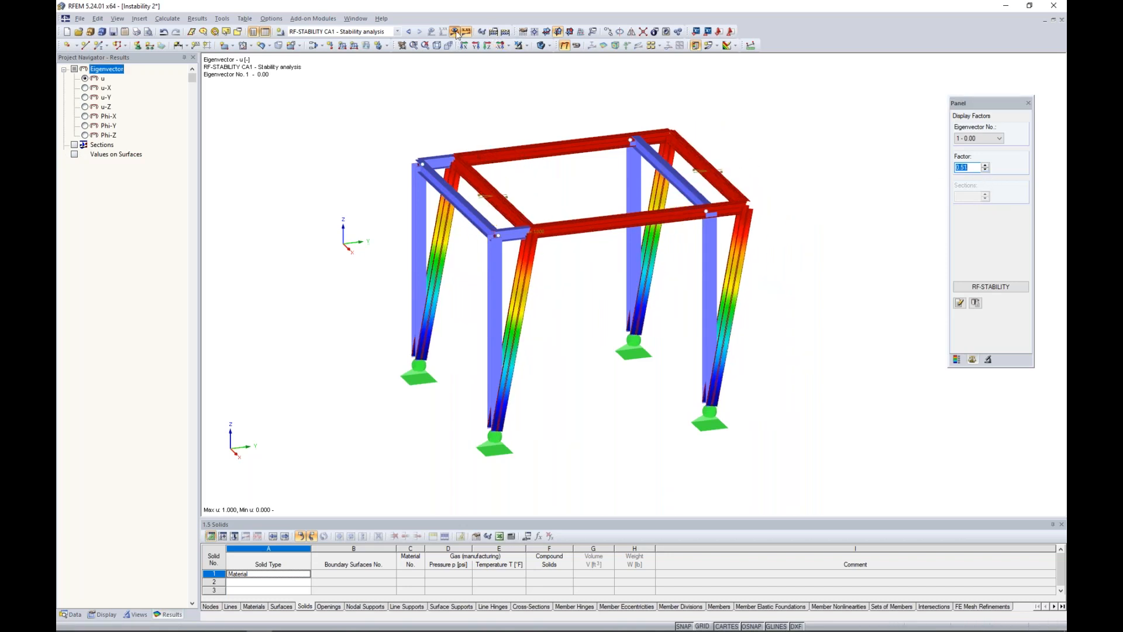
# Start a new member and choose the AISC 15 angle L 3-1/2x3-1/2x3/8 as its cross-section
pyautogui.click(99, 49)
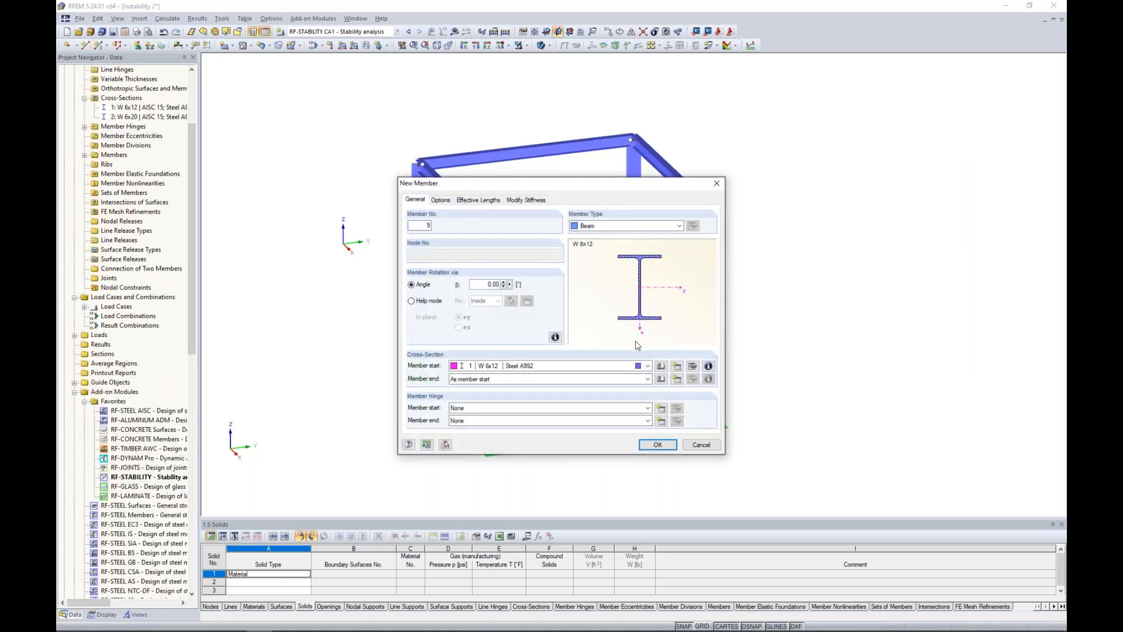
pyautogui.click(661, 366)
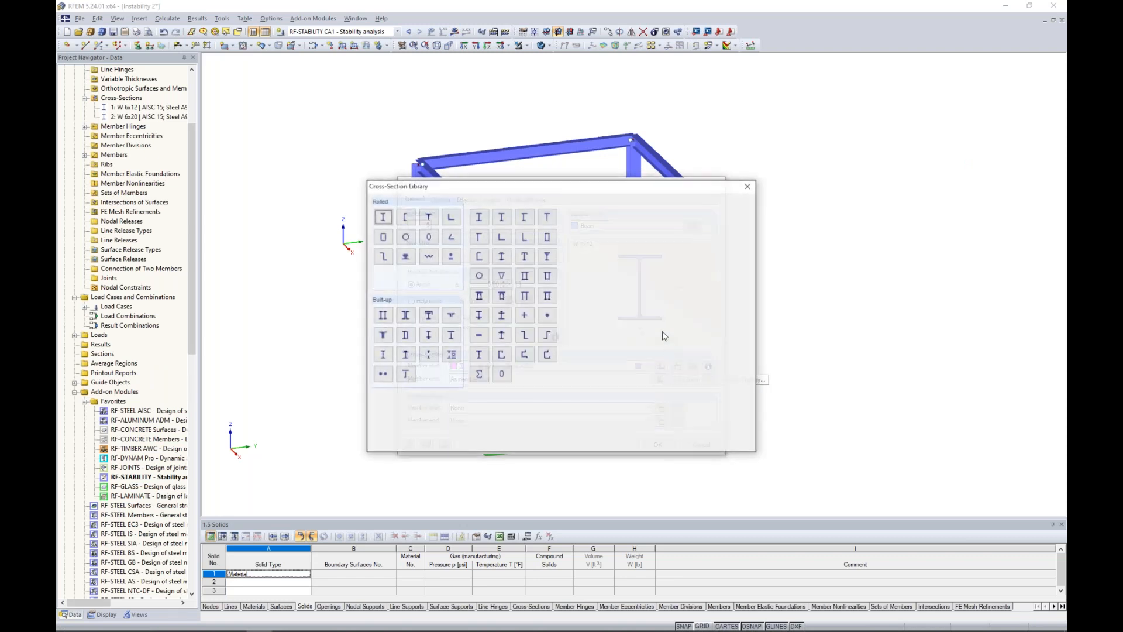
pyautogui.click(451, 218)
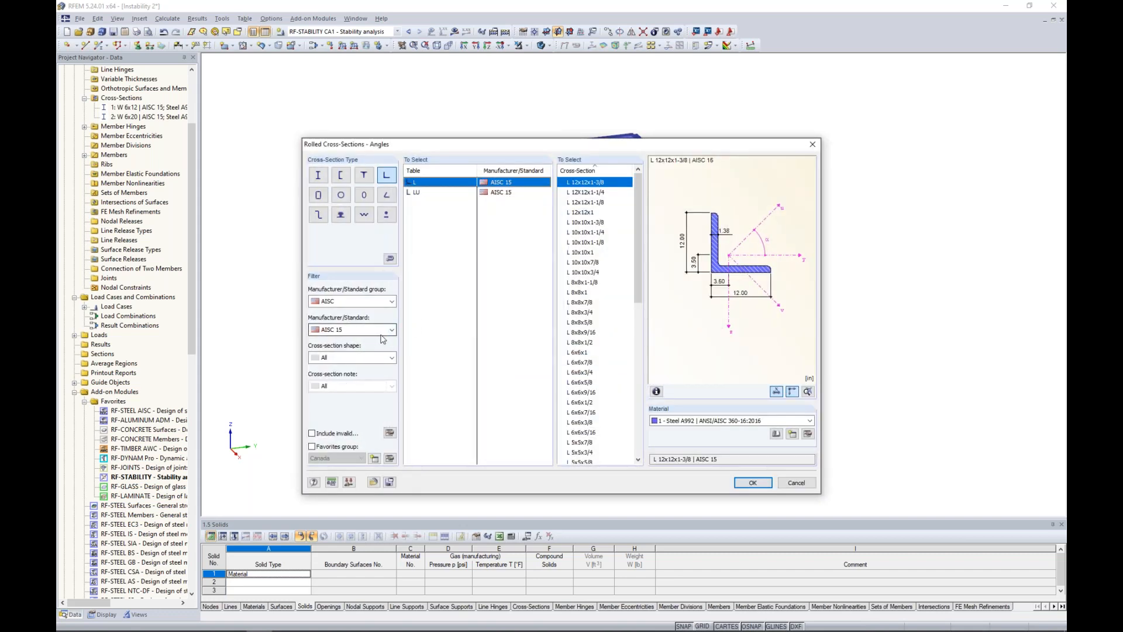
pyautogui.moveTo(637, 254); pyautogui.dragTo(637, 372)
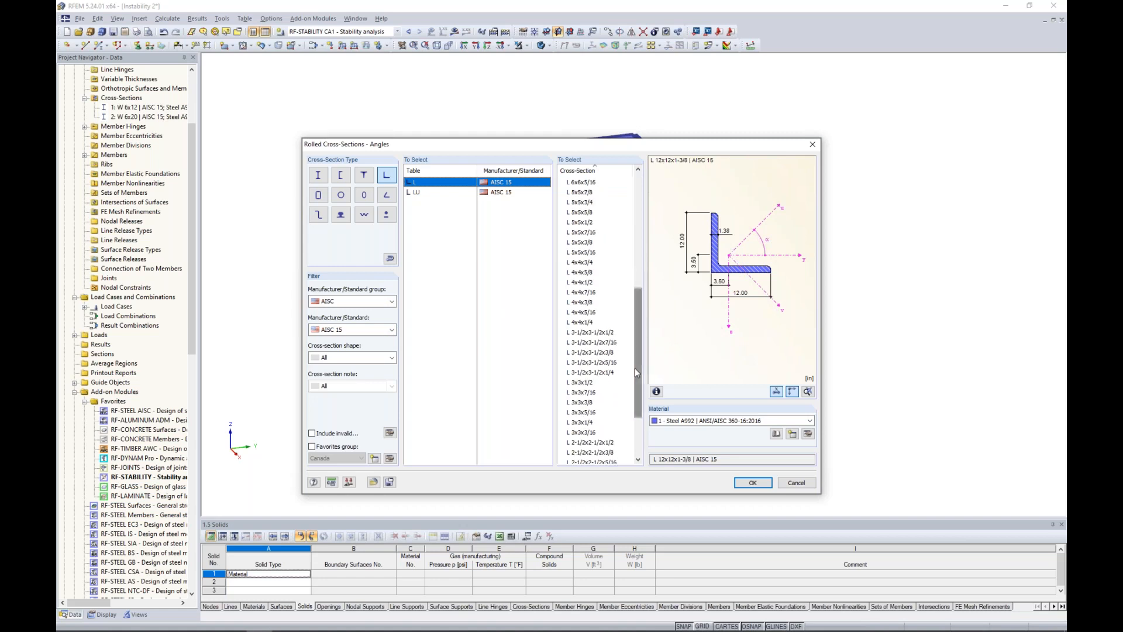
pyautogui.click(607, 352)
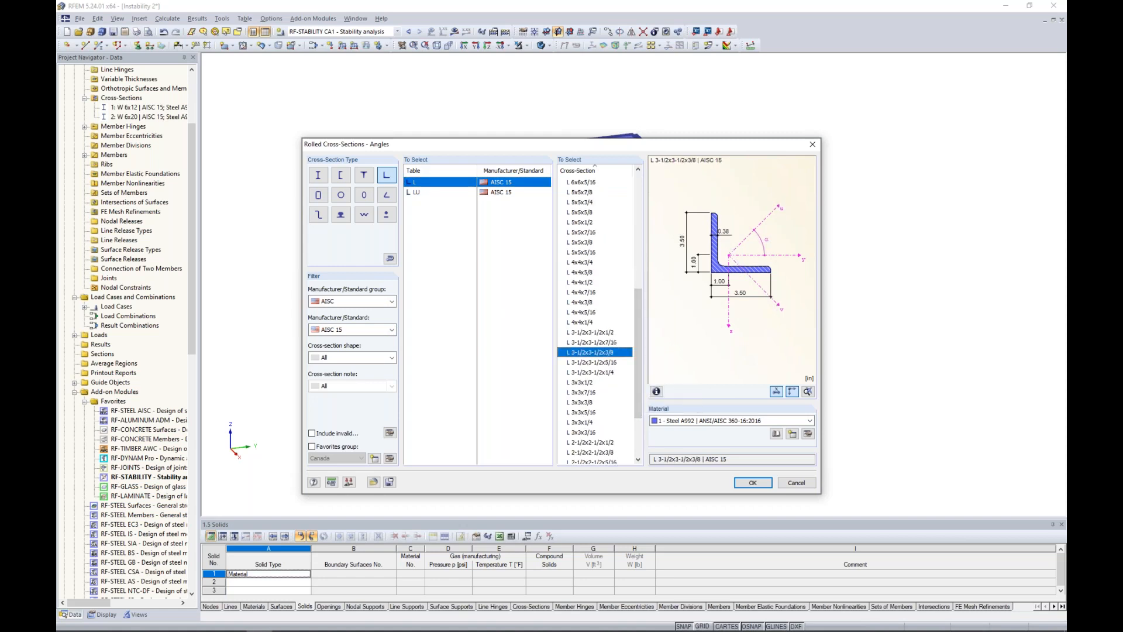
# Assign Steel A36 to the angle cross-section and set the new member's type to Tension
pyautogui.click(777, 435)
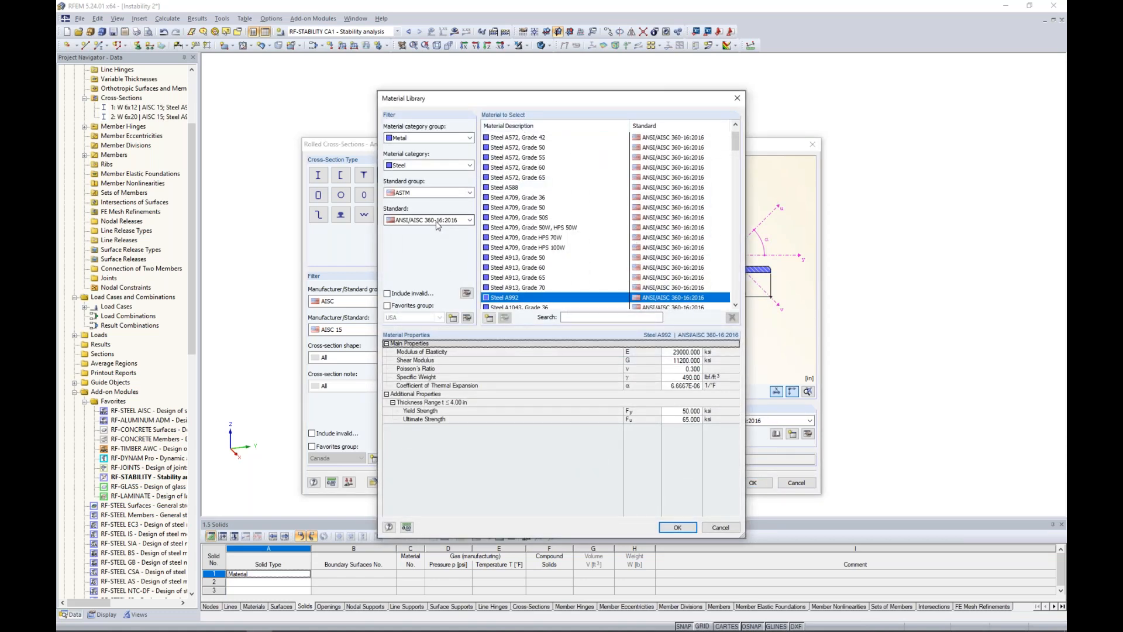
pyautogui.scroll(1, 537, 199)
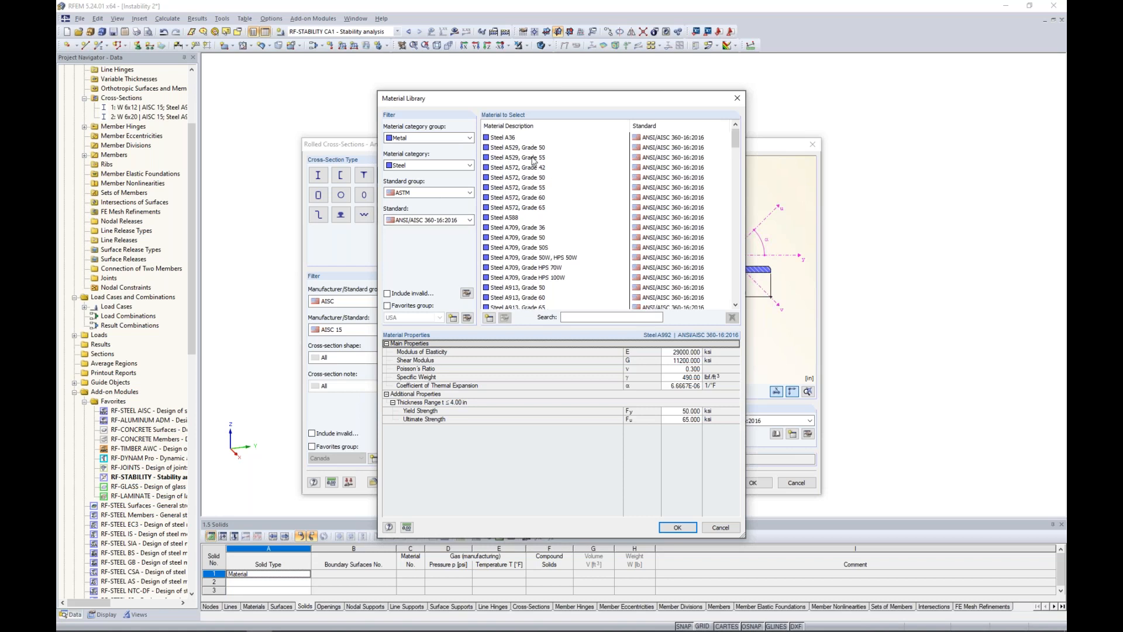
pyautogui.click(513, 139)
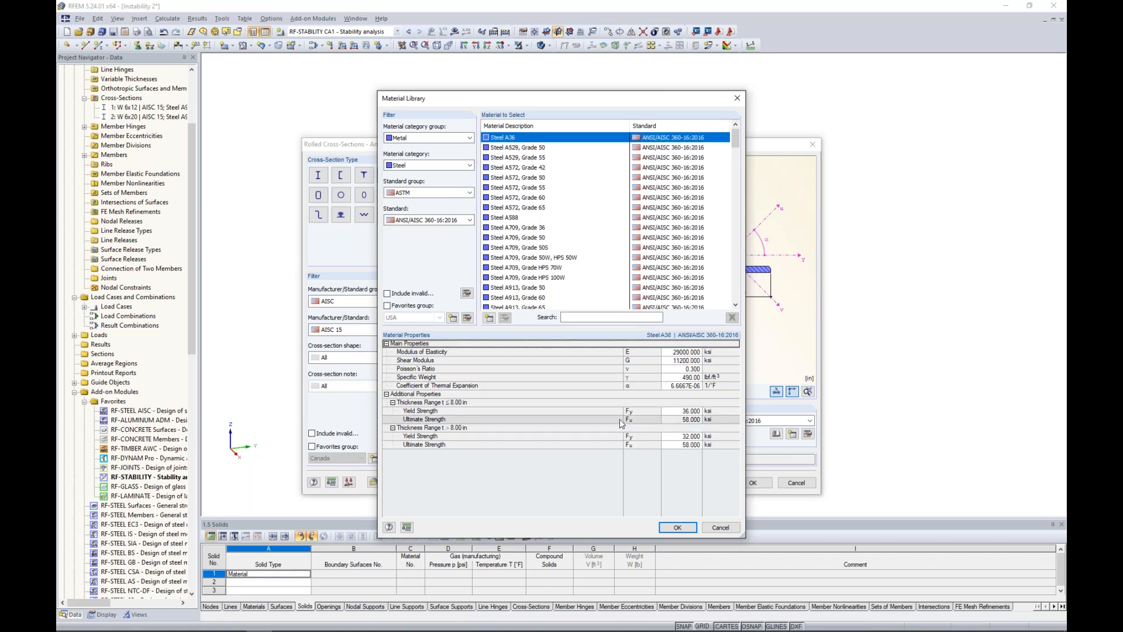
pyautogui.click(677, 527)
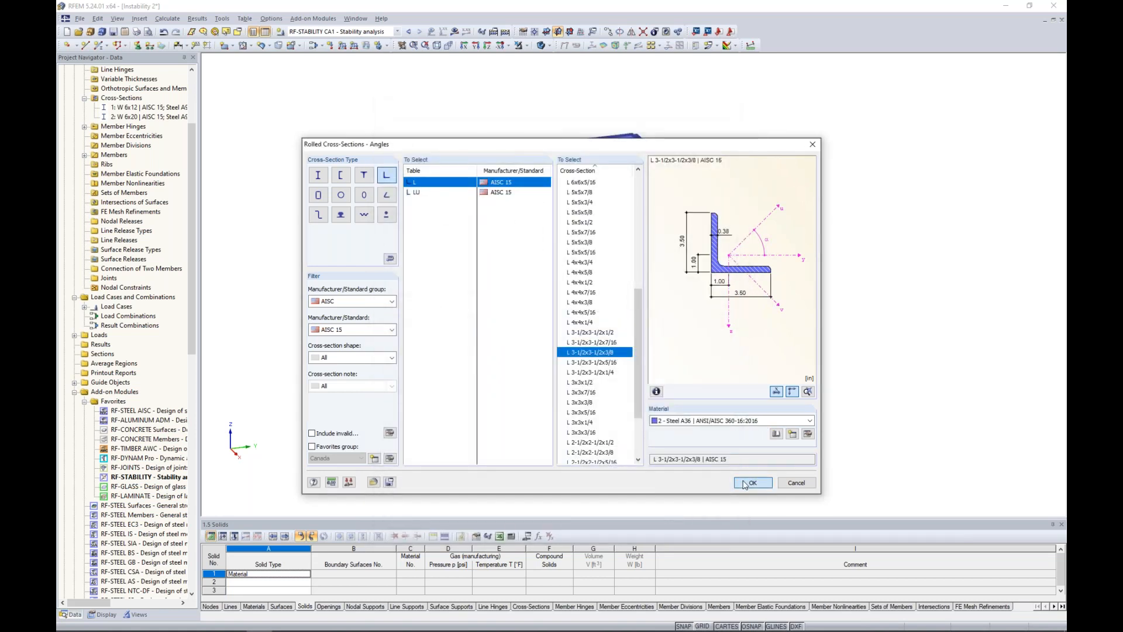
pyautogui.click(753, 482)
pyautogui.click(632, 227)
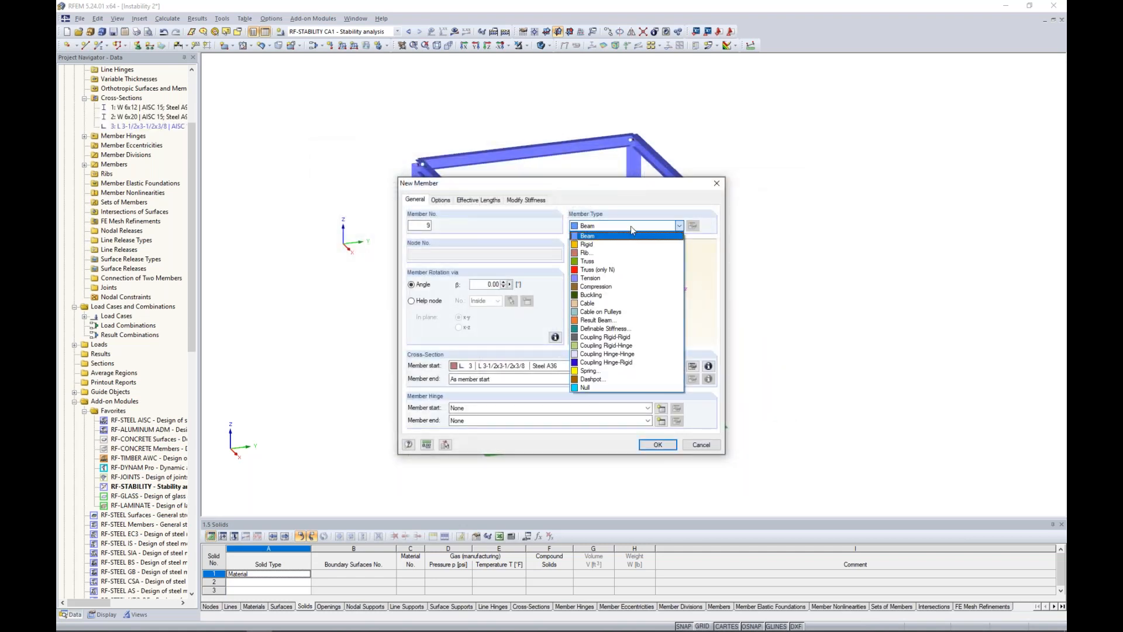
pyautogui.click(618, 279)
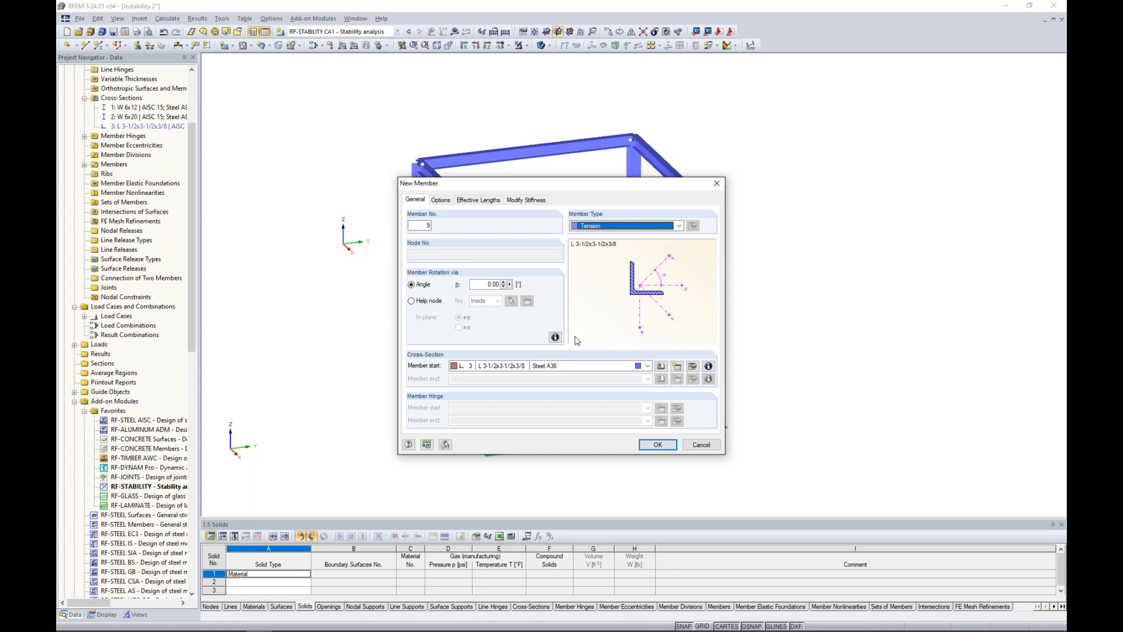
# Place two diagonal tension members, one in the front and one in the rear bay, from a column base to the opposite column top
pyautogui.click(655, 445)
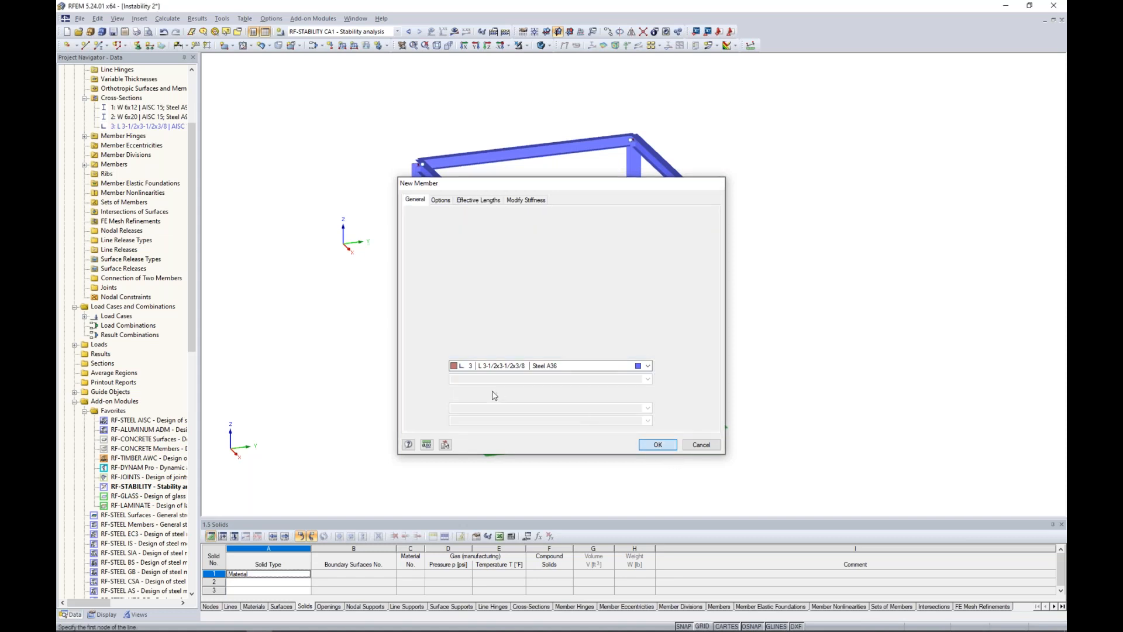
pyautogui.click(494, 431)
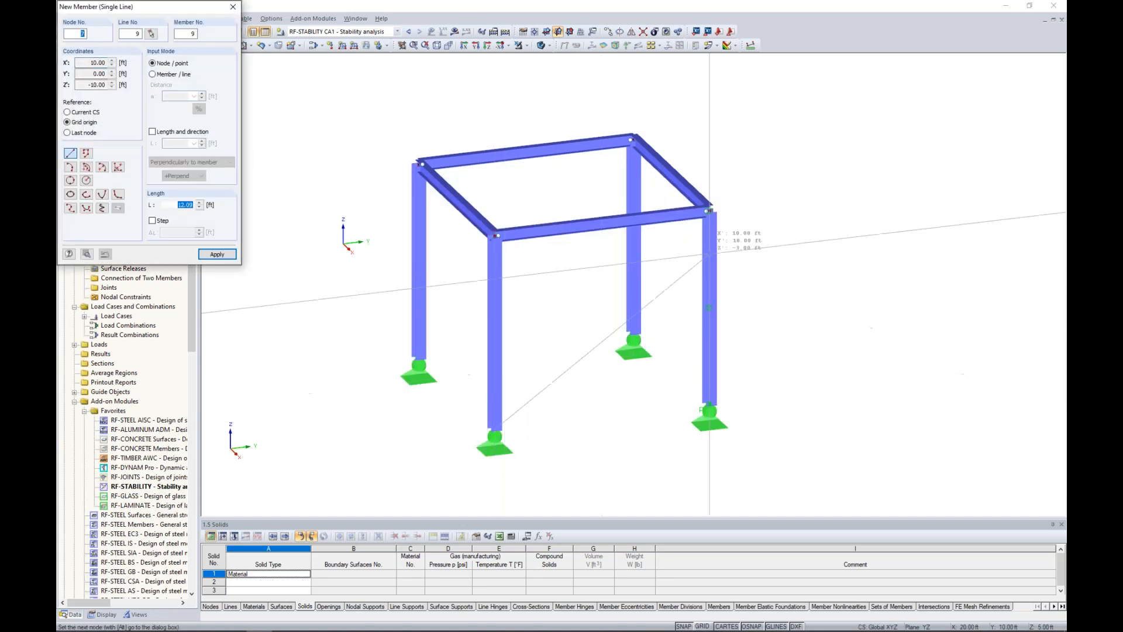
pyautogui.click(709, 210)
pyautogui.click(434, 354)
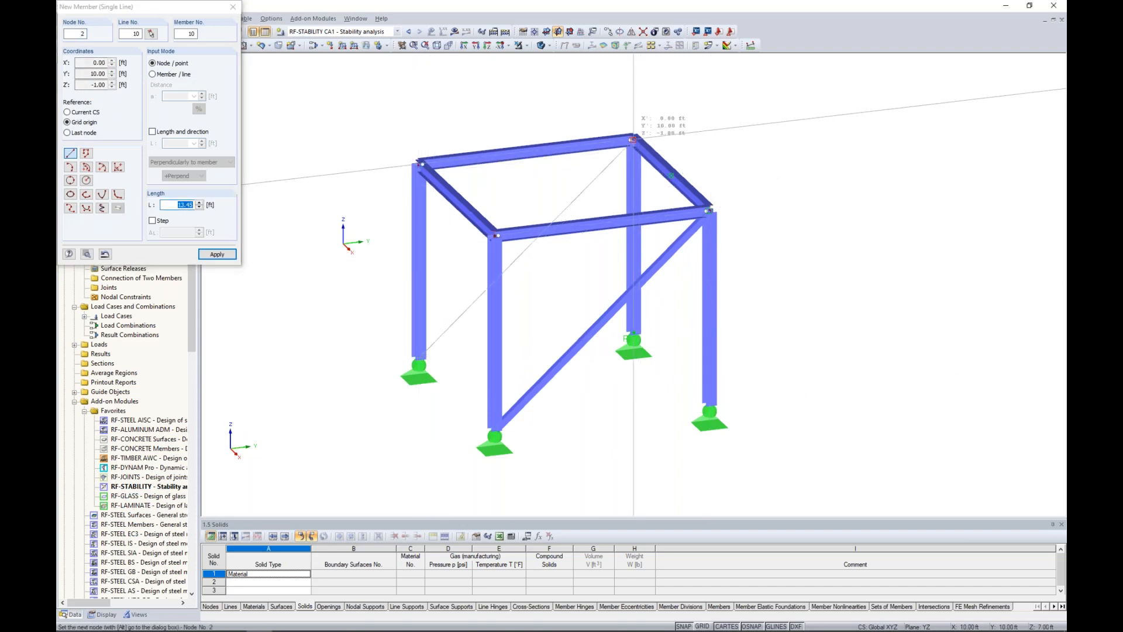
pyautogui.click(634, 140)
pyautogui.press('Escape')
# Make LC1 the active load case and calculate its results for the braced frame
pyautogui.click(380, 33)
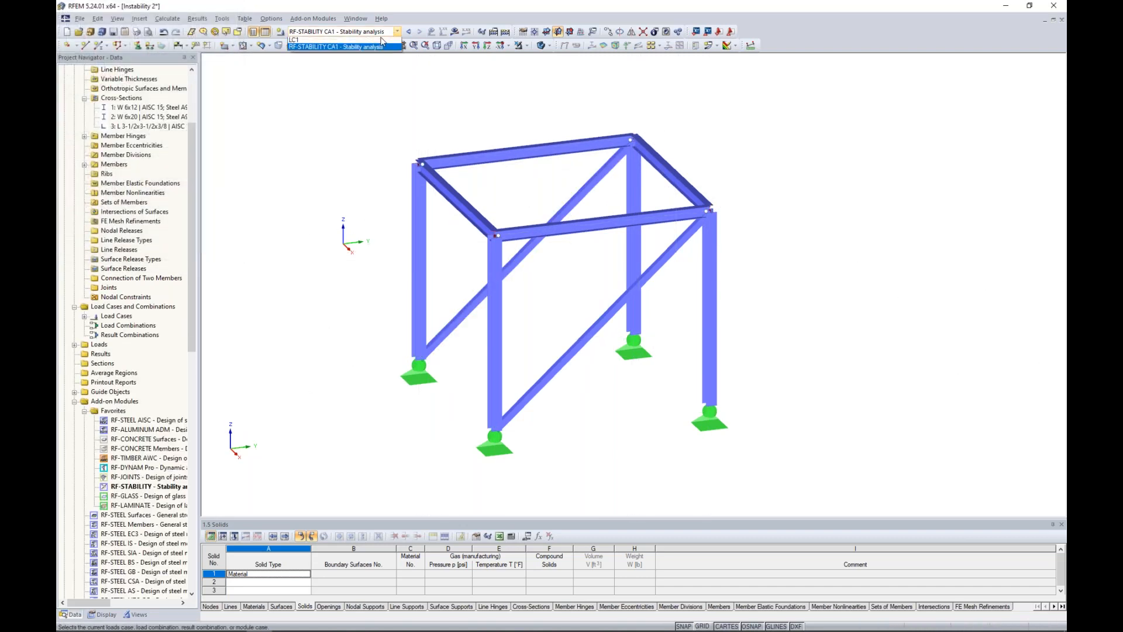
pyautogui.click(351, 39)
pyautogui.click(454, 31)
pyautogui.click(542, 337)
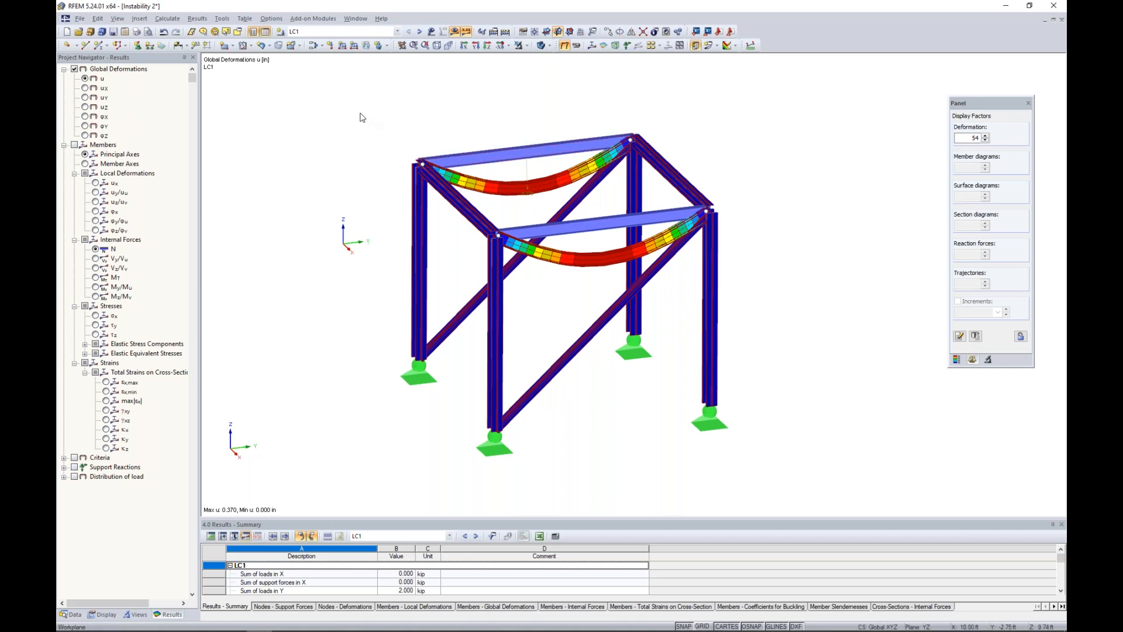
# Switch to the already open Instability 3 model of the arched frame structure
pyautogui.click(355, 18)
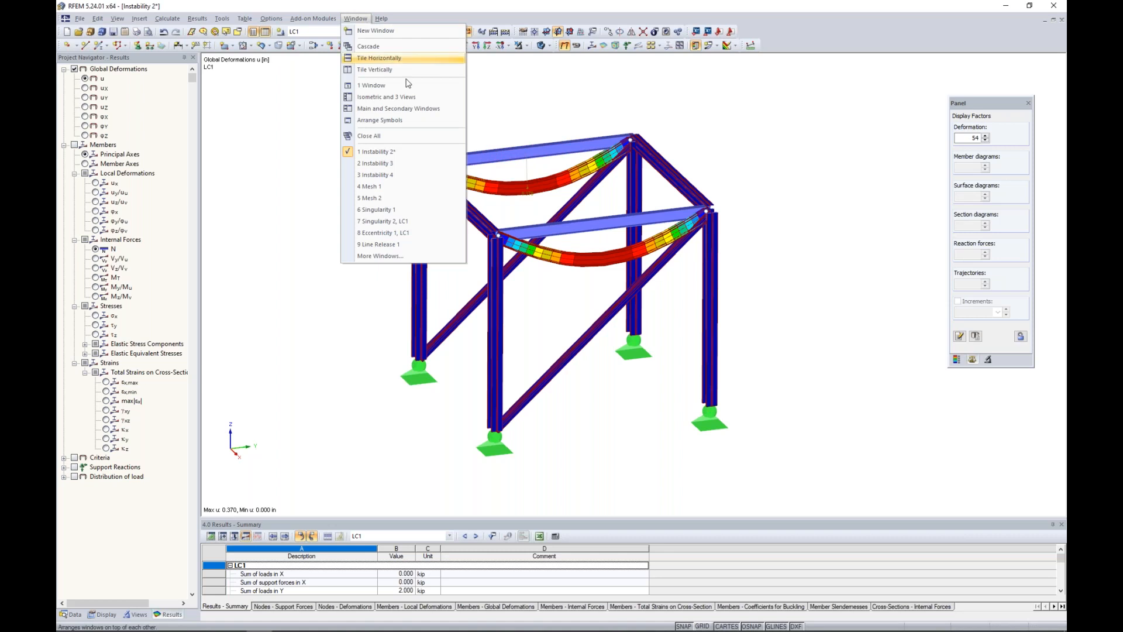
pyautogui.click(392, 166)
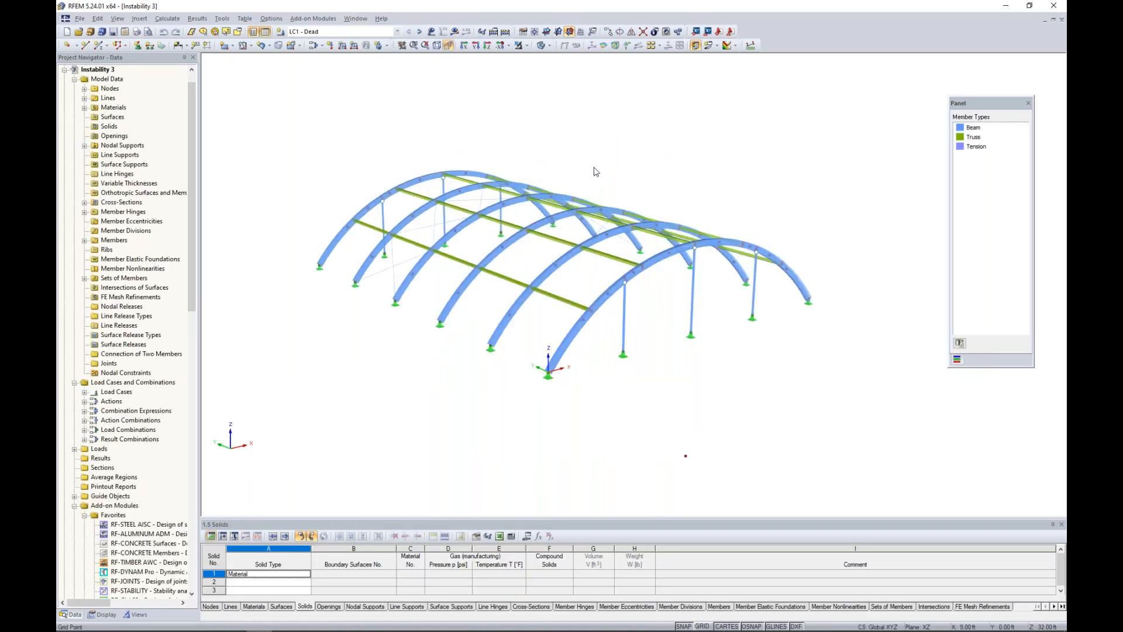
pyautogui.scroll(1, 654, 206)
pyautogui.moveTo(654, 206); pyautogui.dragTo(666, 202, button='middle')
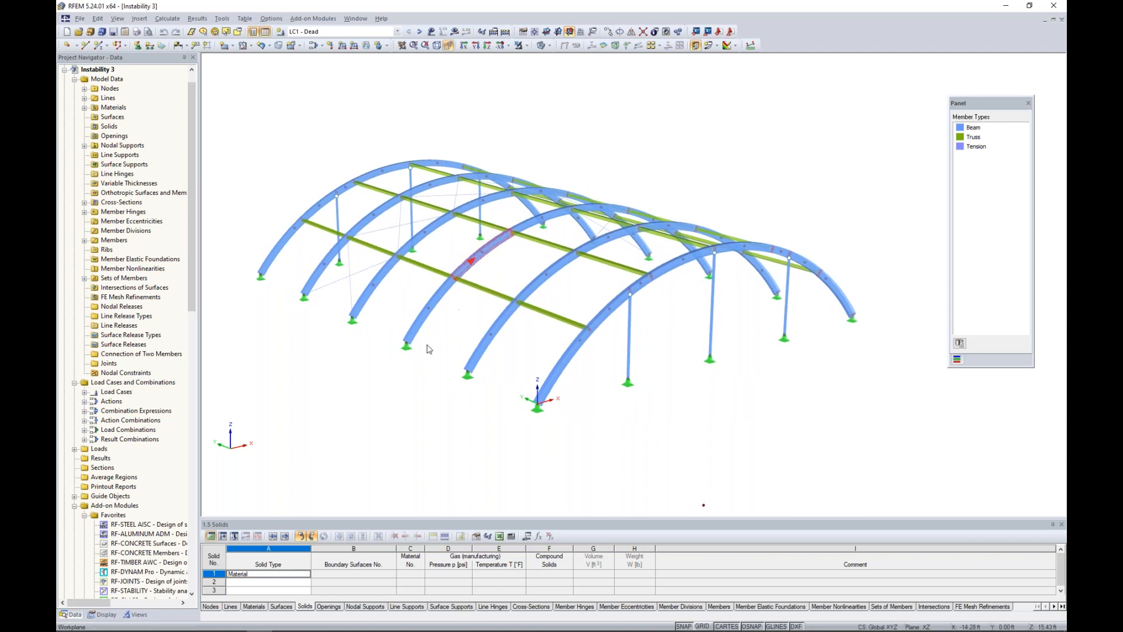
# Set the model's graphic colors to Standard and back to Member Type to compare the member types
pyautogui.click(103, 614)
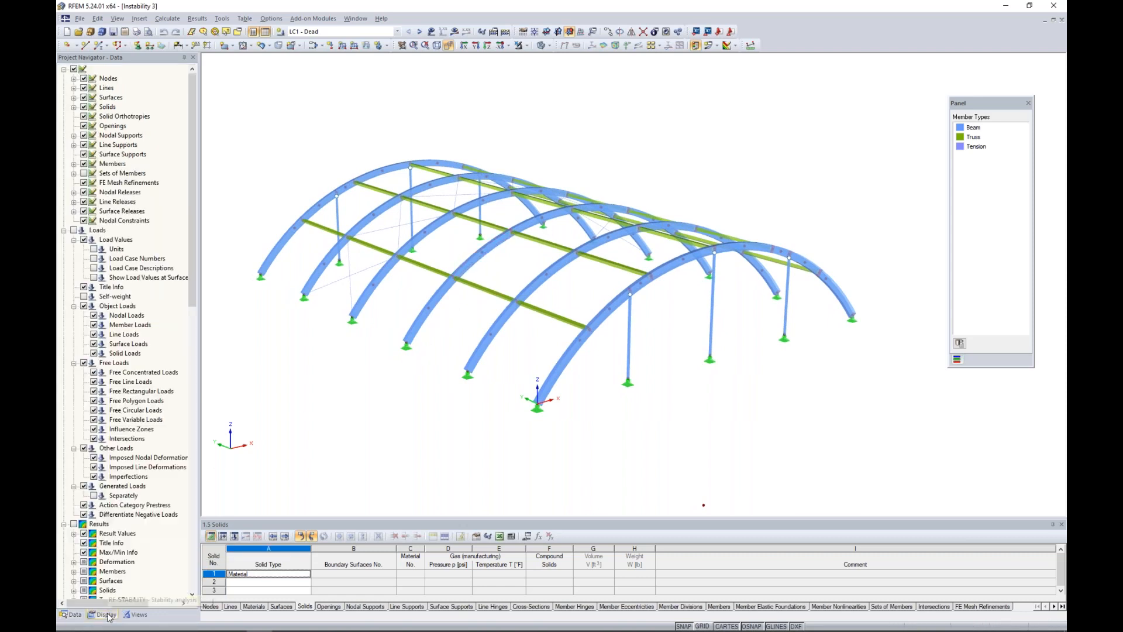
pyautogui.scroll(-15, 131, 470)
pyautogui.click(84, 419)
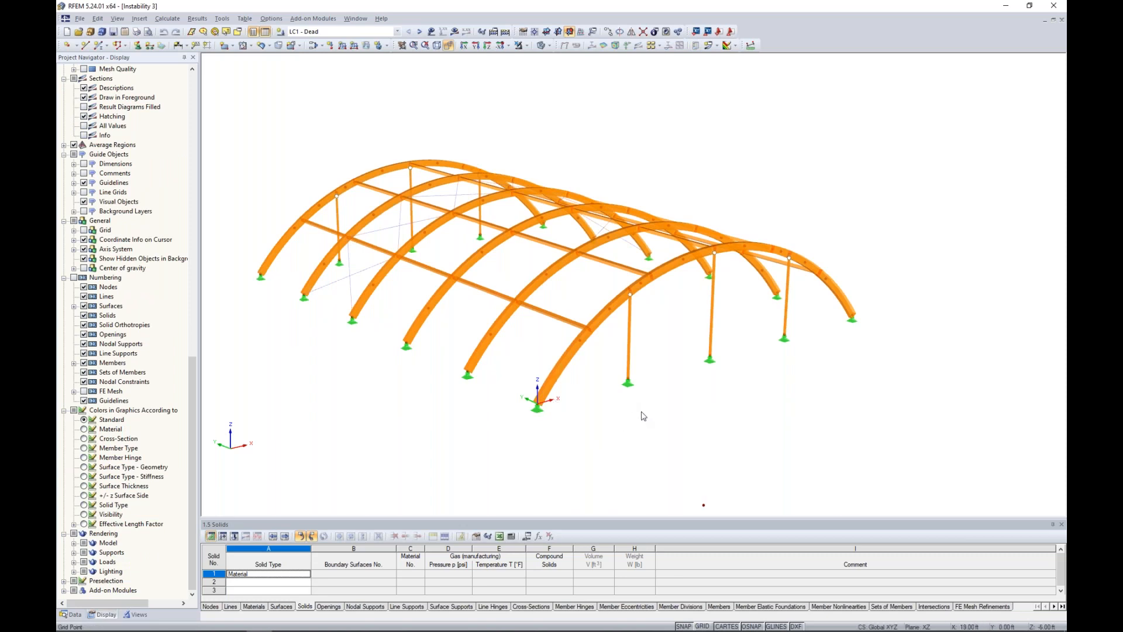
pyautogui.moveTo(684, 417); pyautogui.dragTo(742, 424, button='middle')
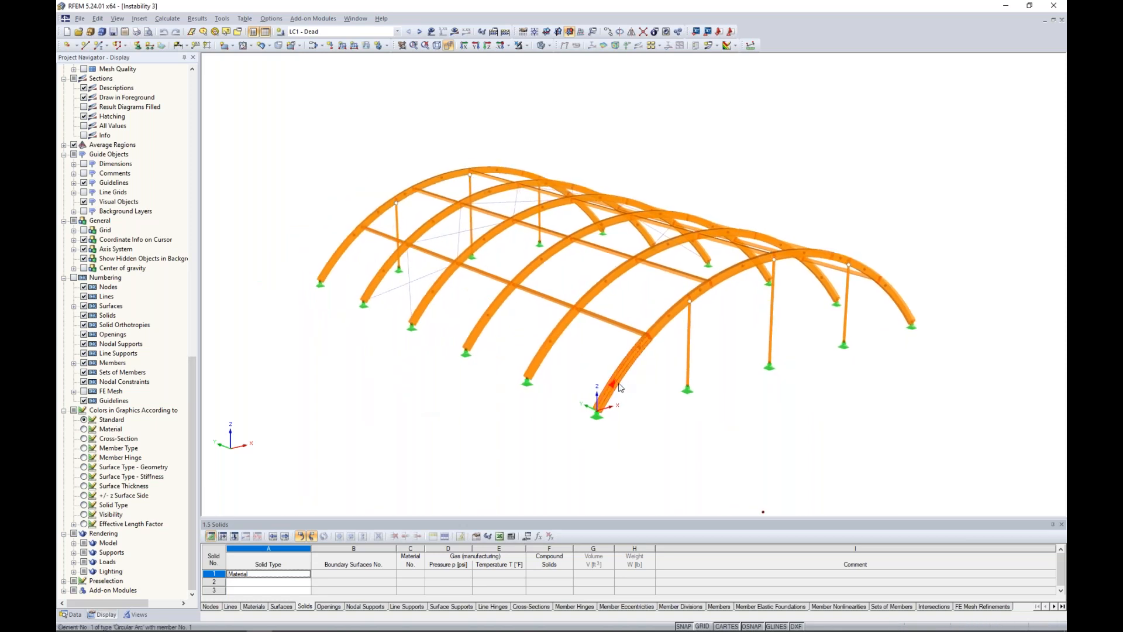
pyautogui.click(84, 448)
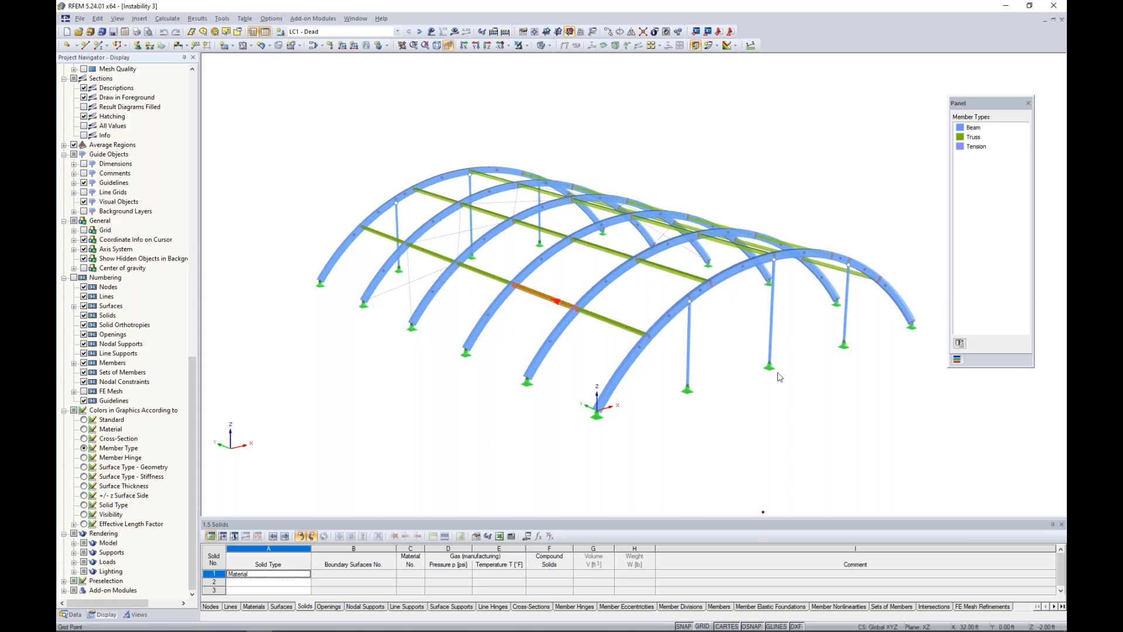
# Inspect the properties of a thin diagonal bracing member between the arches and leave them without changes
pyautogui.keyDown('ctrl'); pyautogui.moveTo(590, 334); pyautogui.dragTo(621, 350, button='middle'); pyautogui.keyUp('ctrl')
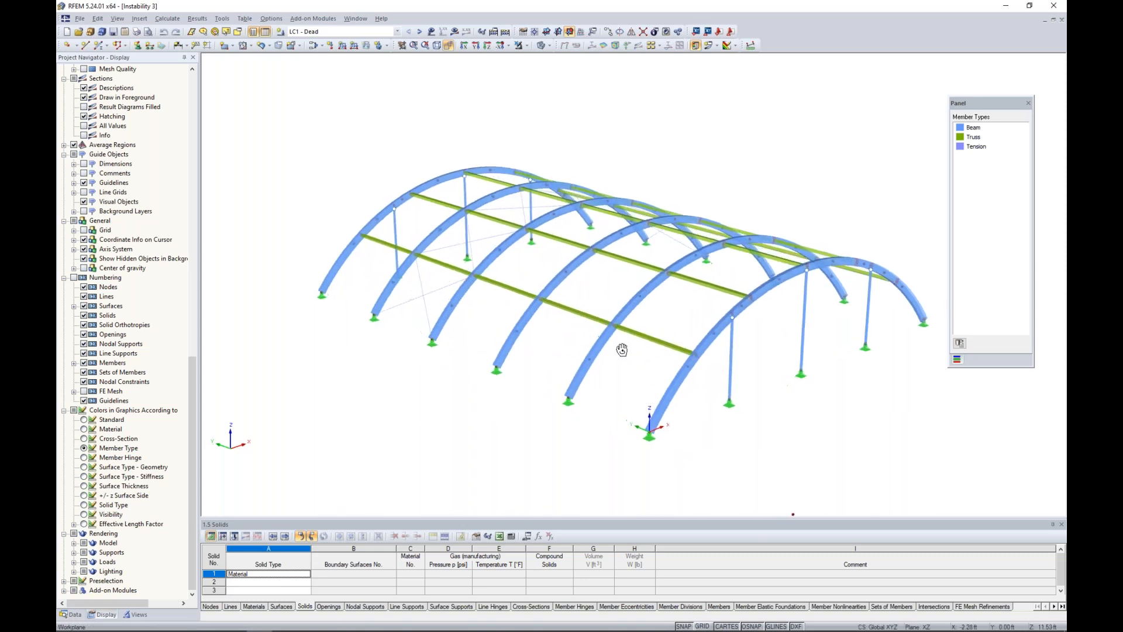
pyautogui.doubleClick(434, 293)
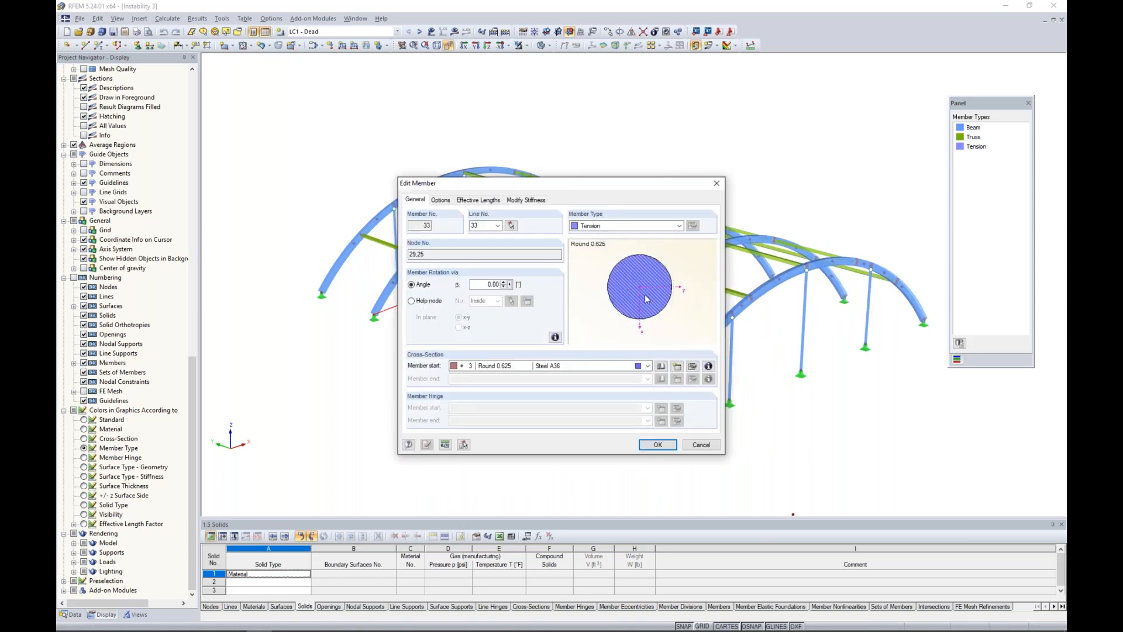
pyautogui.click(716, 447)
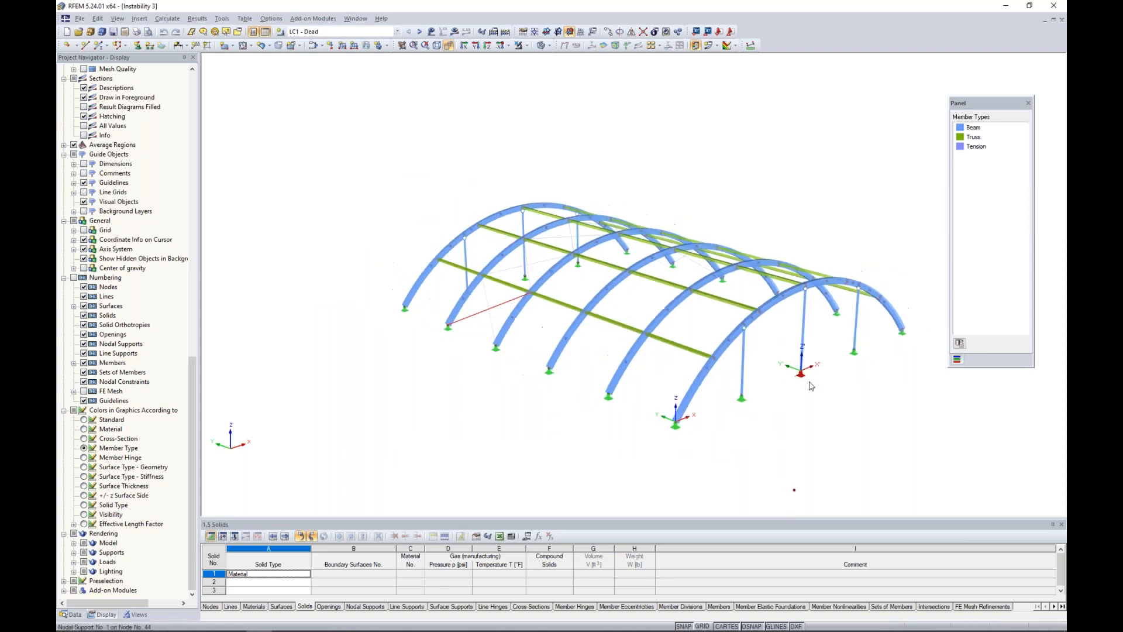
# Display the LC1 Dead loads on the arched structure and examine them from several angles
pyautogui.scroll(-2, 811, 382)
pyautogui.moveTo(811, 382); pyautogui.dragTo(759, 377, button='middle')
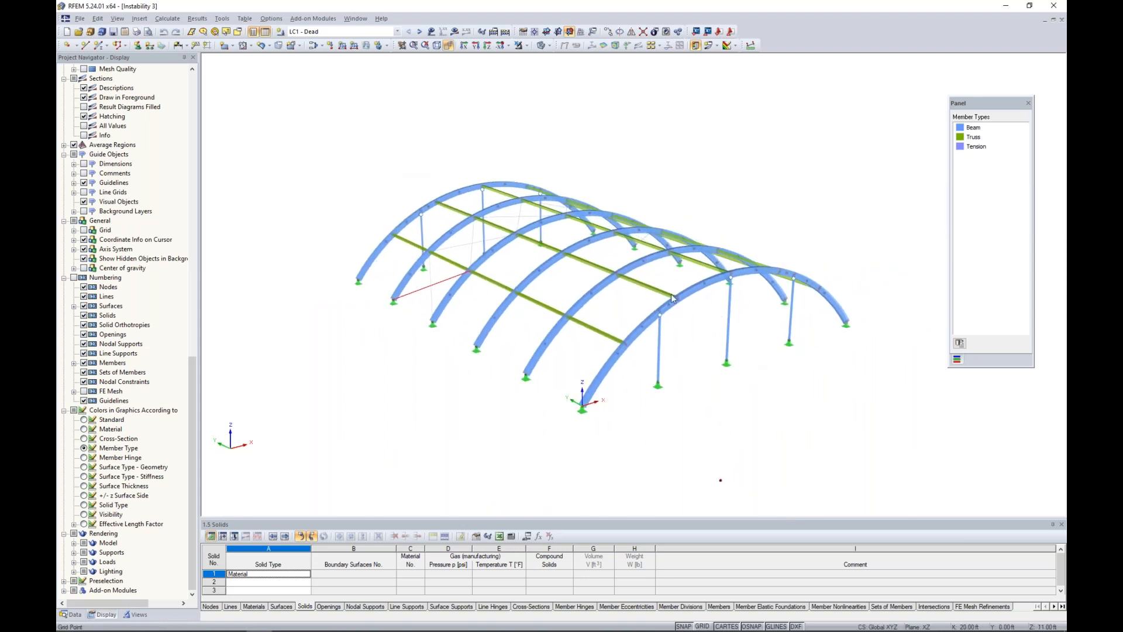
pyautogui.click(431, 32)
pyautogui.keyDown('ctrl'); pyautogui.moveTo(611, 146); pyautogui.dragTo(771, 140, button='middle'); pyautogui.keyUp('ctrl')
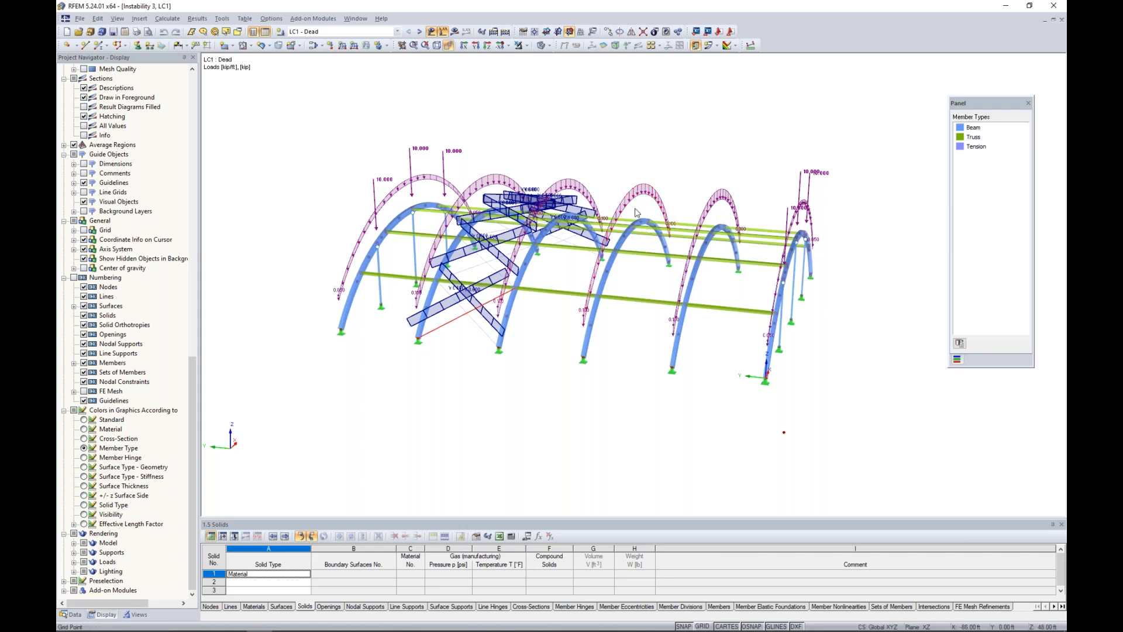
pyautogui.keyDown('ctrl'); pyautogui.moveTo(663, 186); pyautogui.dragTo(537, 156, button='middle'); pyautogui.keyUp('ctrl')
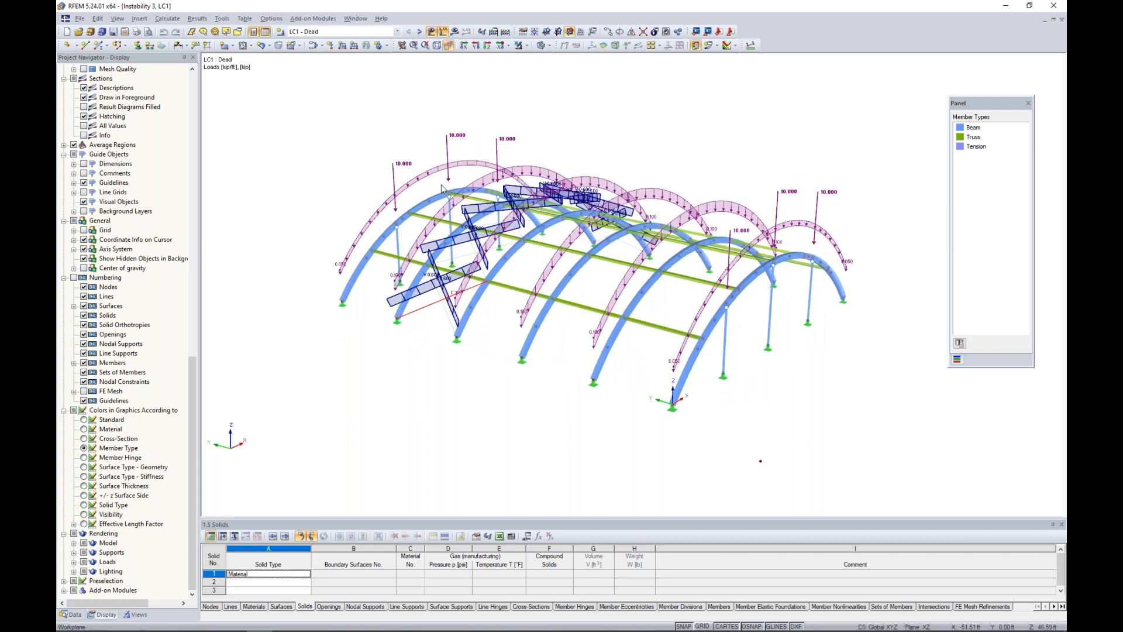
pyautogui.keyDown('ctrl'); pyautogui.moveTo(622, 140); pyautogui.dragTo(679, 193, button='middle'); pyautogui.keyUp('ctrl')
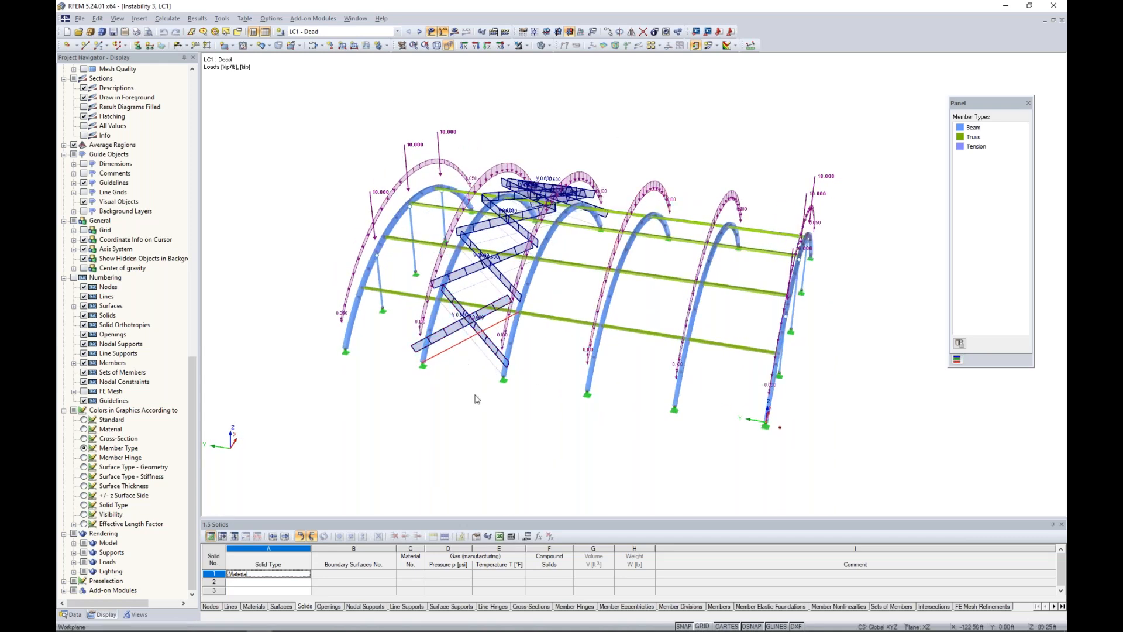
pyautogui.keyDown('ctrl'); pyautogui.moveTo(534, 415); pyautogui.dragTo(451, 420, button='middle'); pyautogui.keyUp('ctrl')
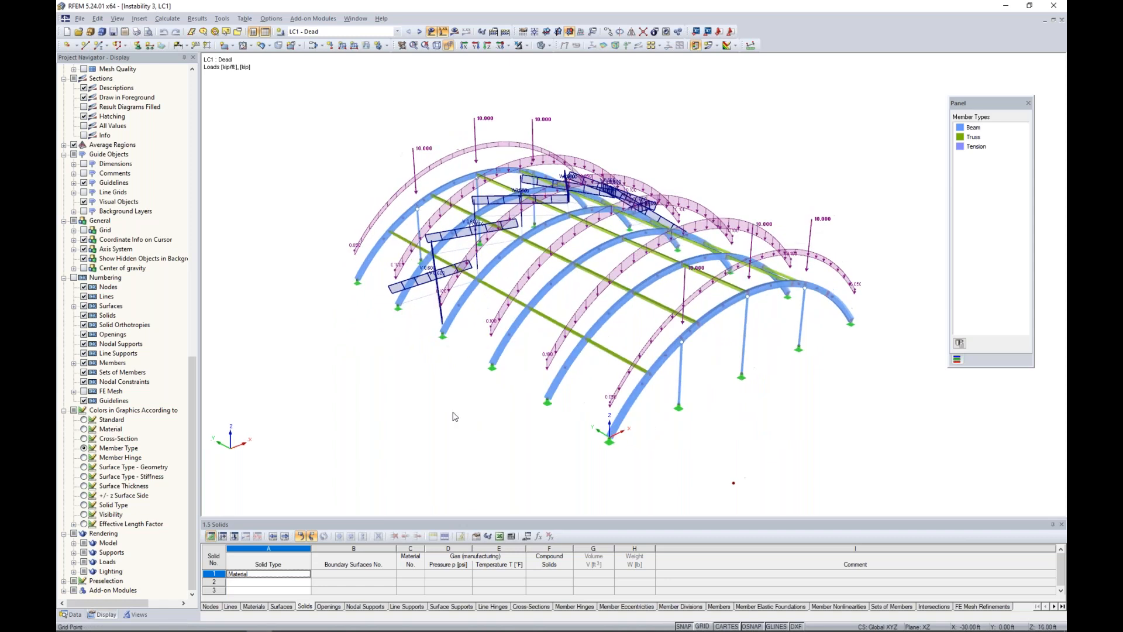
# Step through the loads of LC2, LC3 and CO1 to load combination CO2, and hide the load display
pyautogui.click(420, 31)
pyautogui.moveTo(801, 174)
pyautogui.keyDown('ctrl'); pyautogui.mouseDown(button='middle')
pyautogui.moveTo(615, 82)
pyautogui.moveTo(700, 142)
pyautogui.moveTo(797, 175)
pyautogui.mouseUp(button='middle'); pyautogui.keyUp('ctrl')
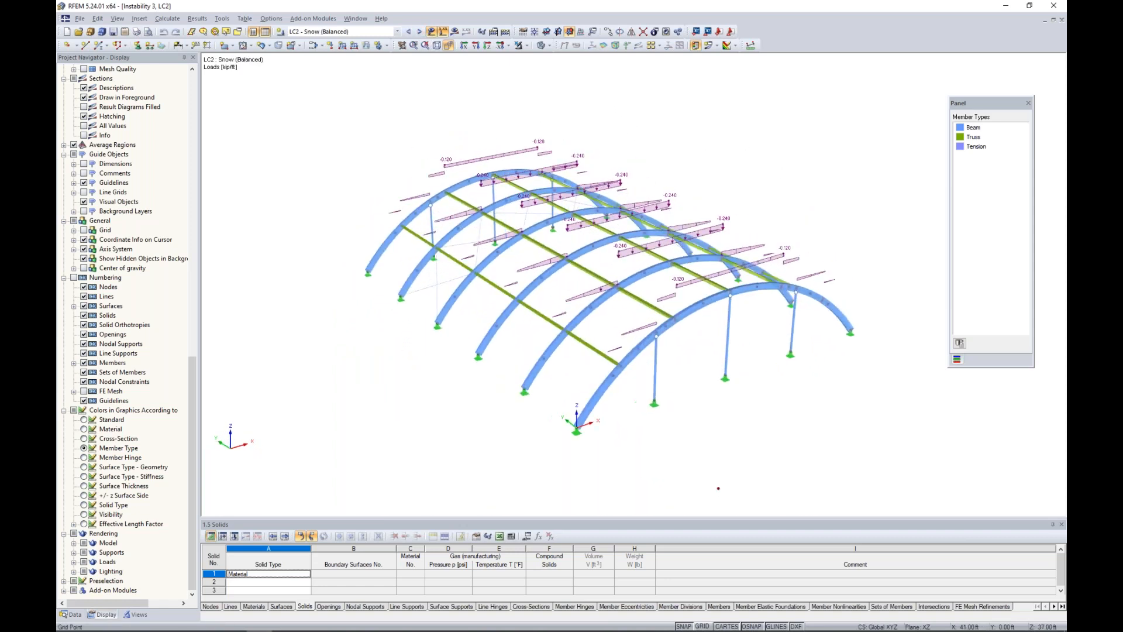
pyautogui.click(420, 31)
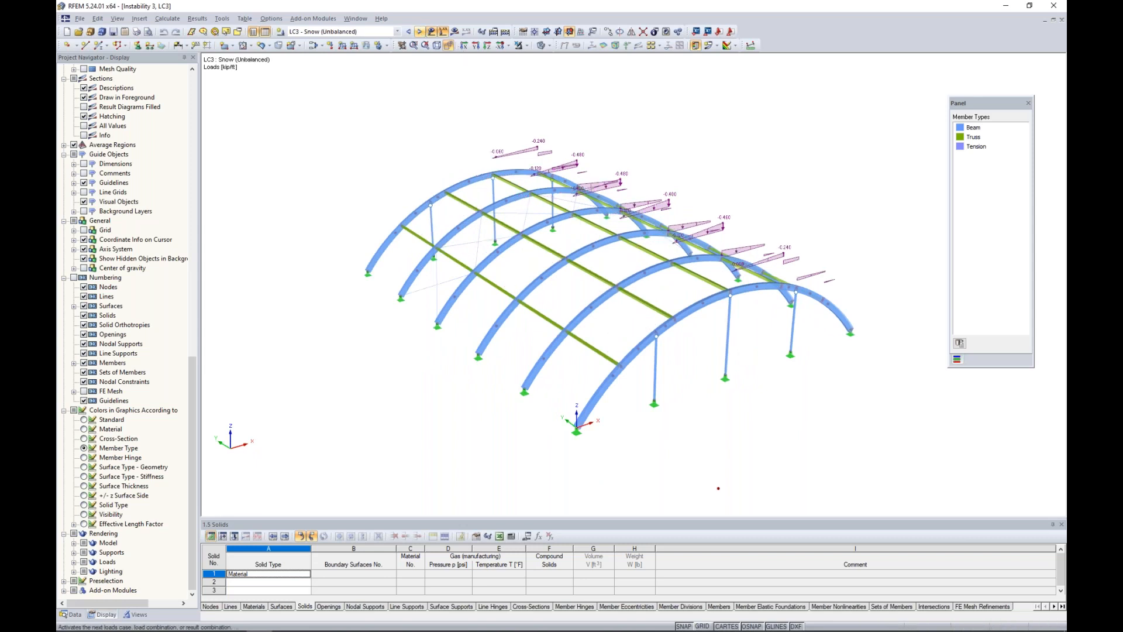
pyautogui.moveTo(747, 196)
pyautogui.keyDown('ctrl'); pyautogui.mouseDown(button='middle')
pyautogui.moveTo(614, 125)
pyautogui.moveTo(738, 184)
pyautogui.mouseUp(button='middle'); pyautogui.keyUp('ctrl')
pyautogui.click(419, 31)
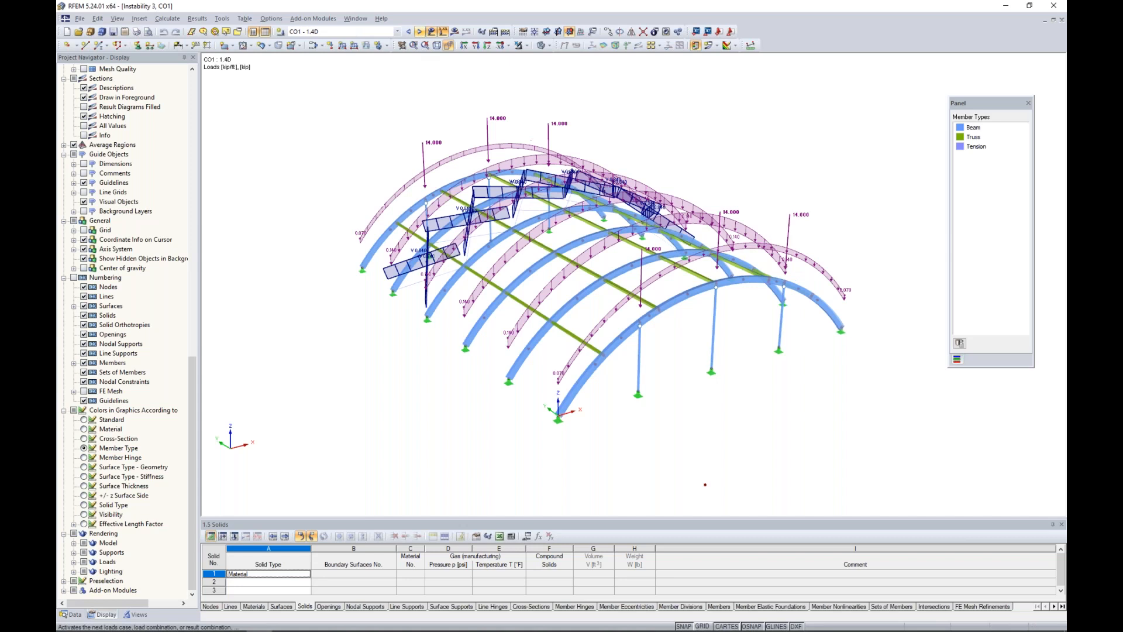
pyautogui.click(420, 32)
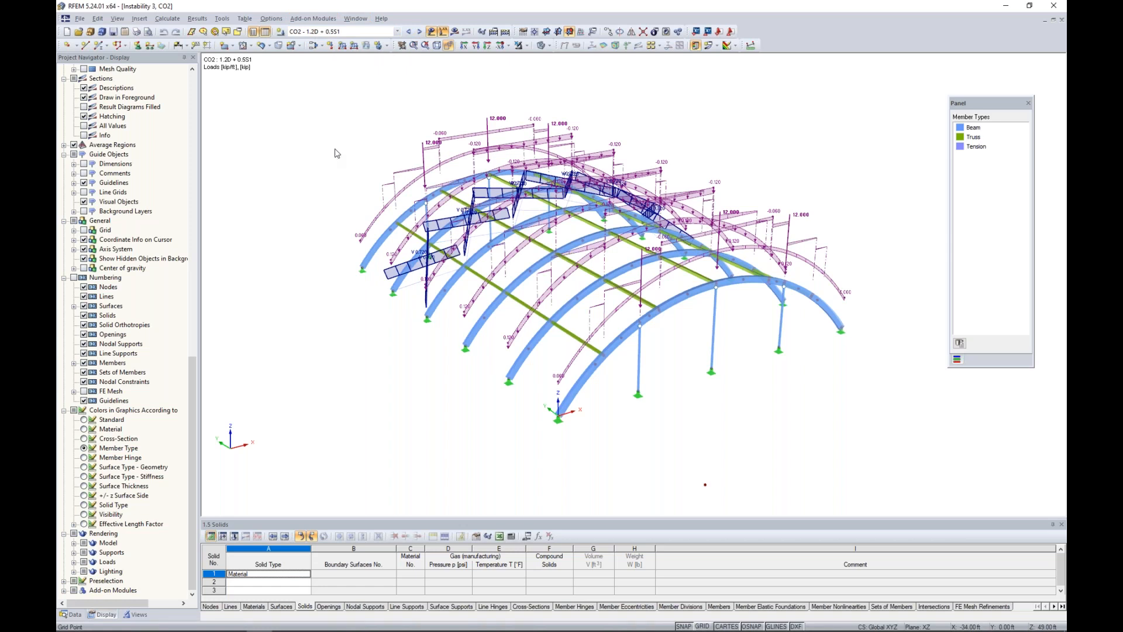
pyautogui.click(433, 33)
# Try to calculate load combination CO2, and highlight the critical load statement in the calculation error description before closing it
pyautogui.click(454, 31)
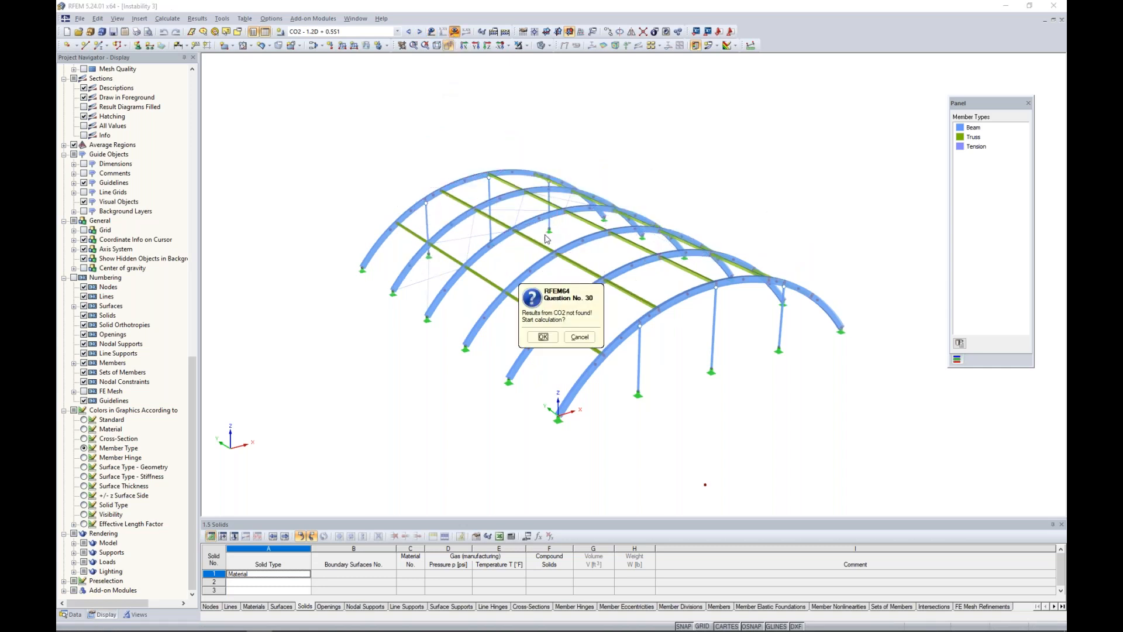
pyautogui.click(543, 337)
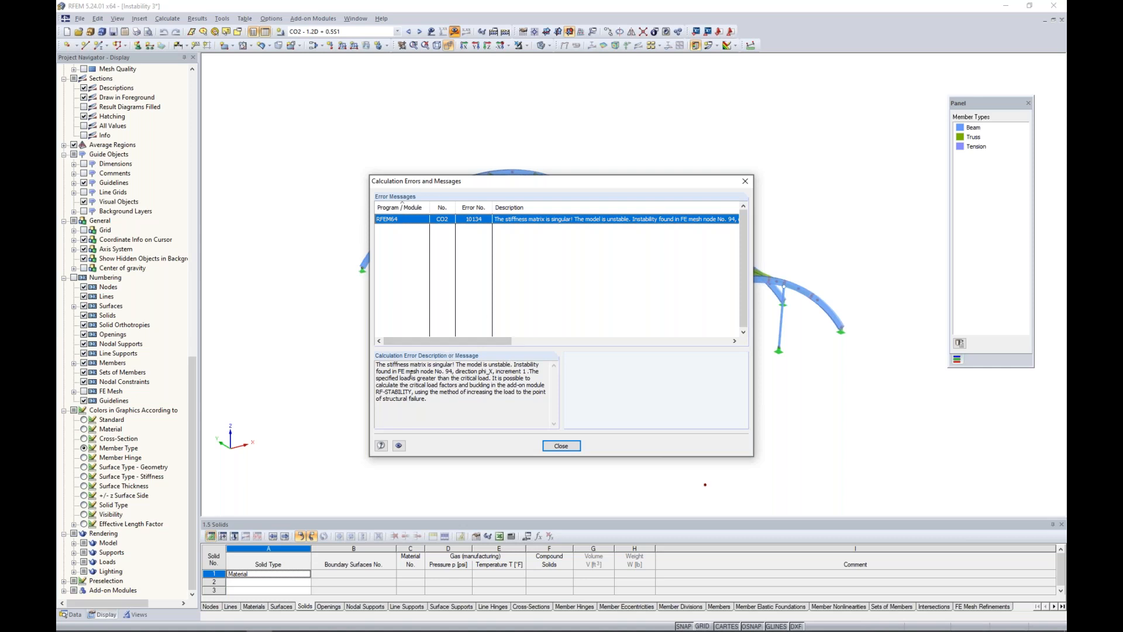
pyautogui.moveTo(594, 183); pyautogui.dragTo(652, 193)
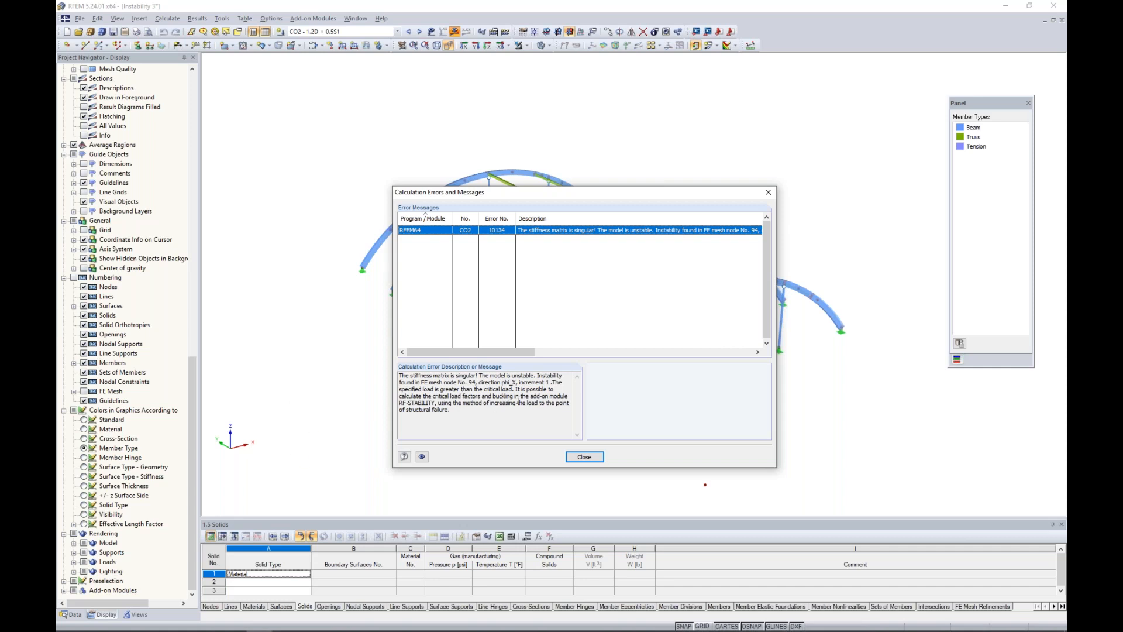
pyautogui.moveTo(400, 386); pyautogui.dragTo(468, 385)
pyautogui.moveTo(400, 389); pyautogui.dragTo(509, 388)
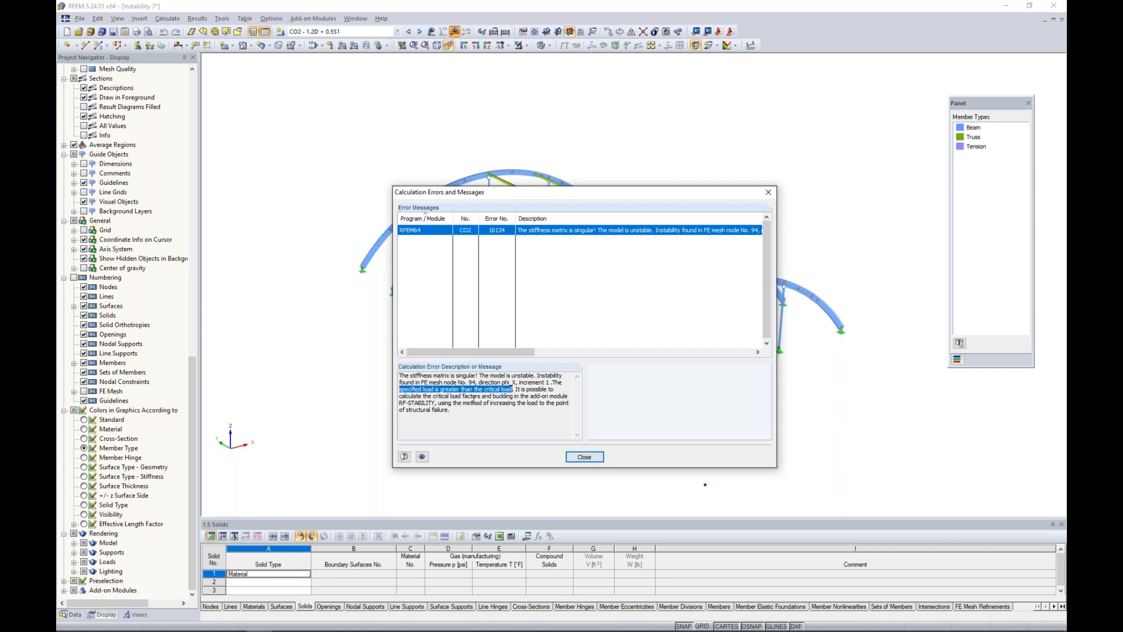
pyautogui.click(584, 458)
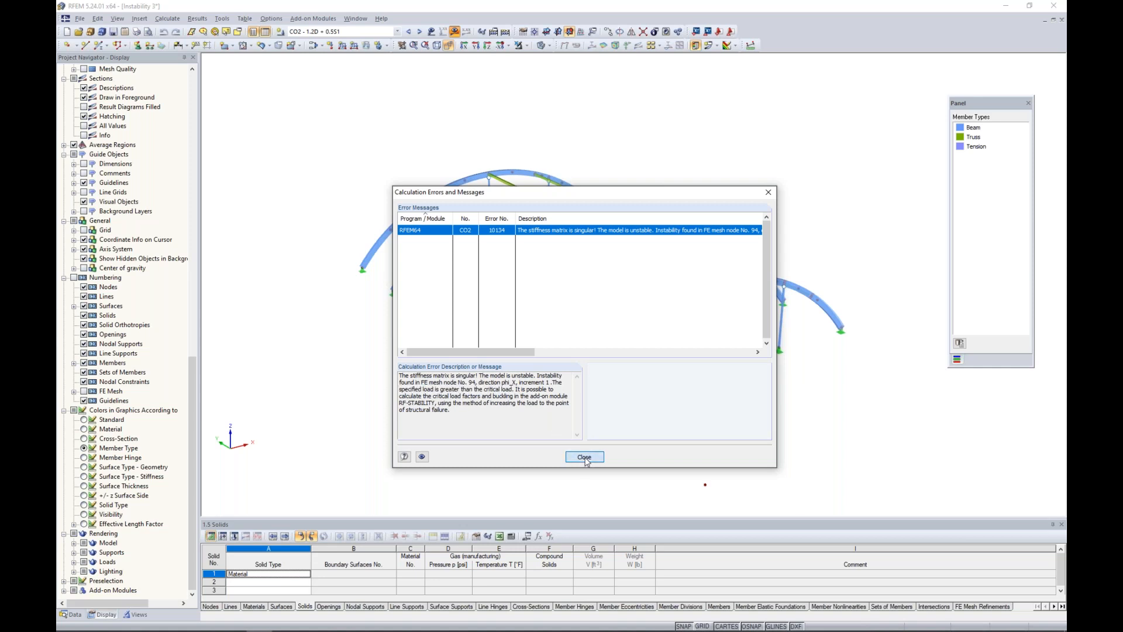
# Change the method of analysis for load combination CO2 to Geometrically linear analysis
pyautogui.click(313, 46)
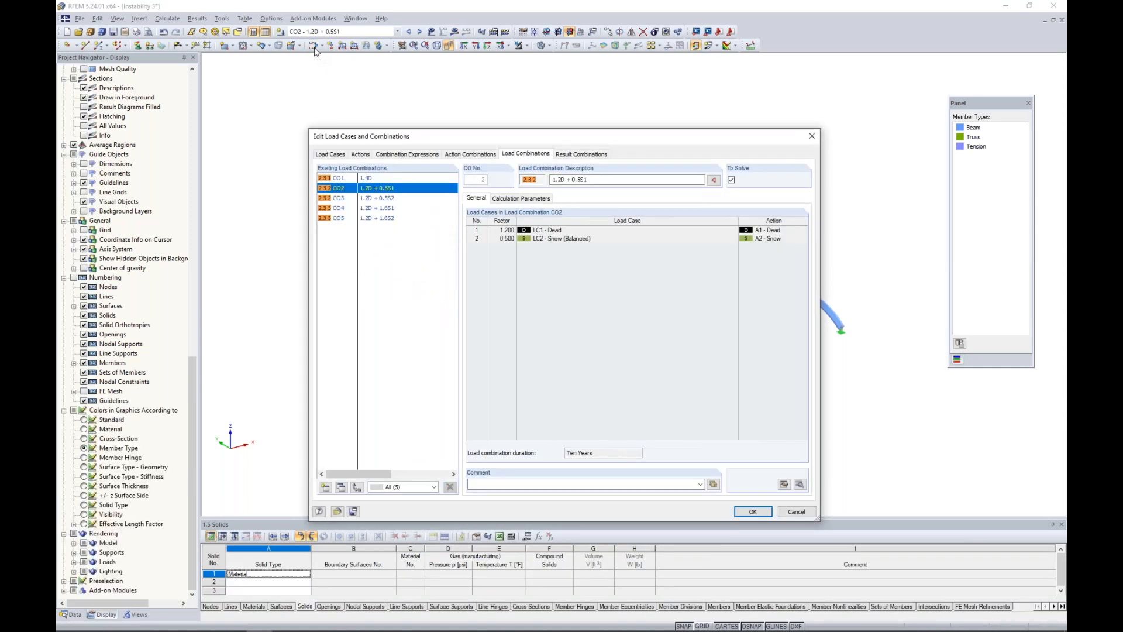
pyautogui.click(503, 199)
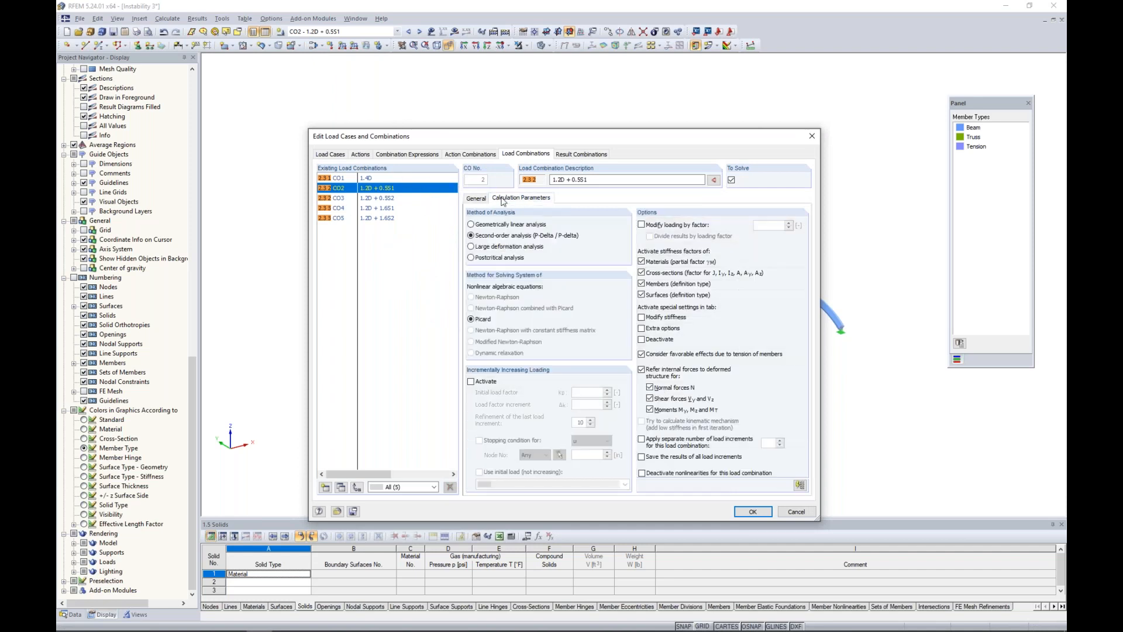
pyautogui.click(488, 226)
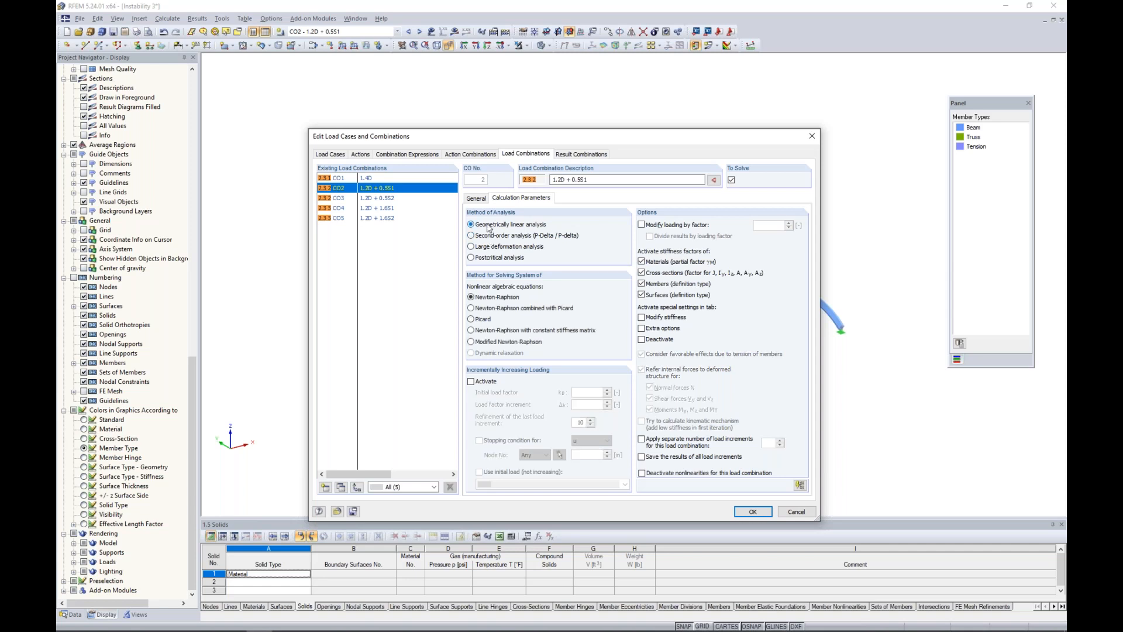
pyautogui.click(753, 511)
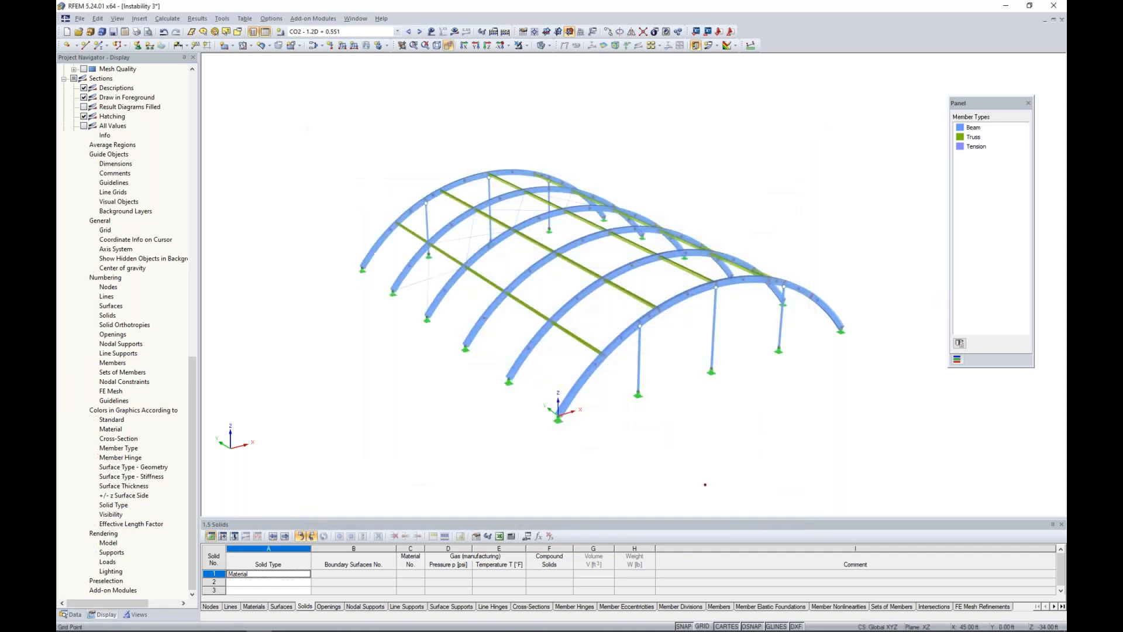
# Calculate load combination CO2 and reduce the deformation display factor to 26.25 before returning to the color scale
pyautogui.click(455, 31)
pyautogui.click(542, 337)
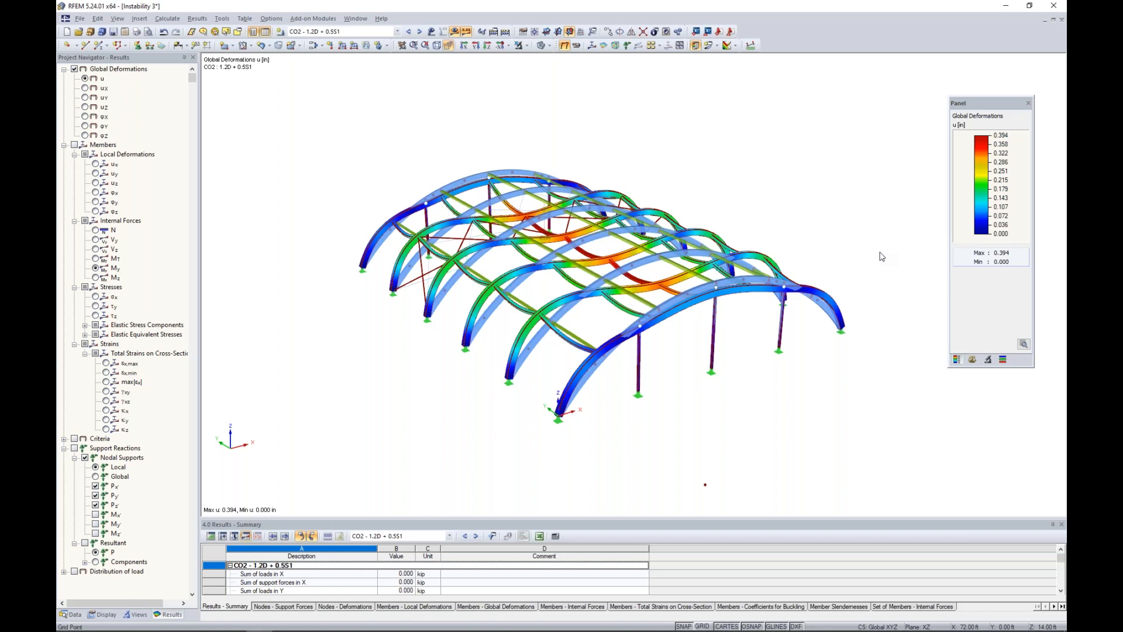
pyautogui.click(973, 361)
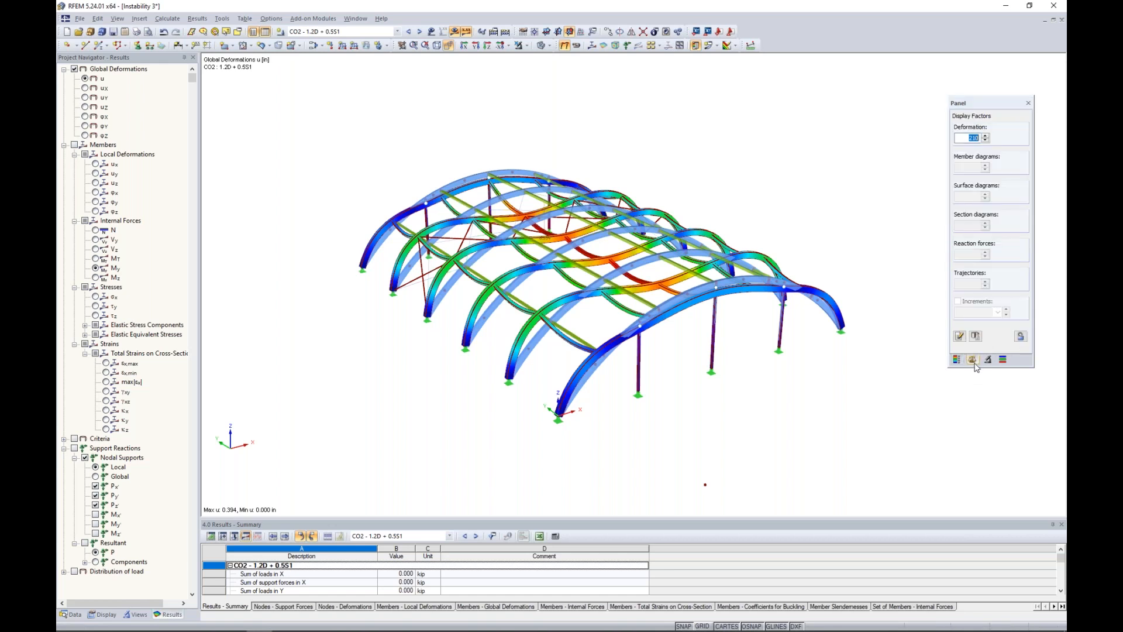
pyautogui.click(985, 141)
pyautogui.click(986, 141)
pyautogui.click(985, 141)
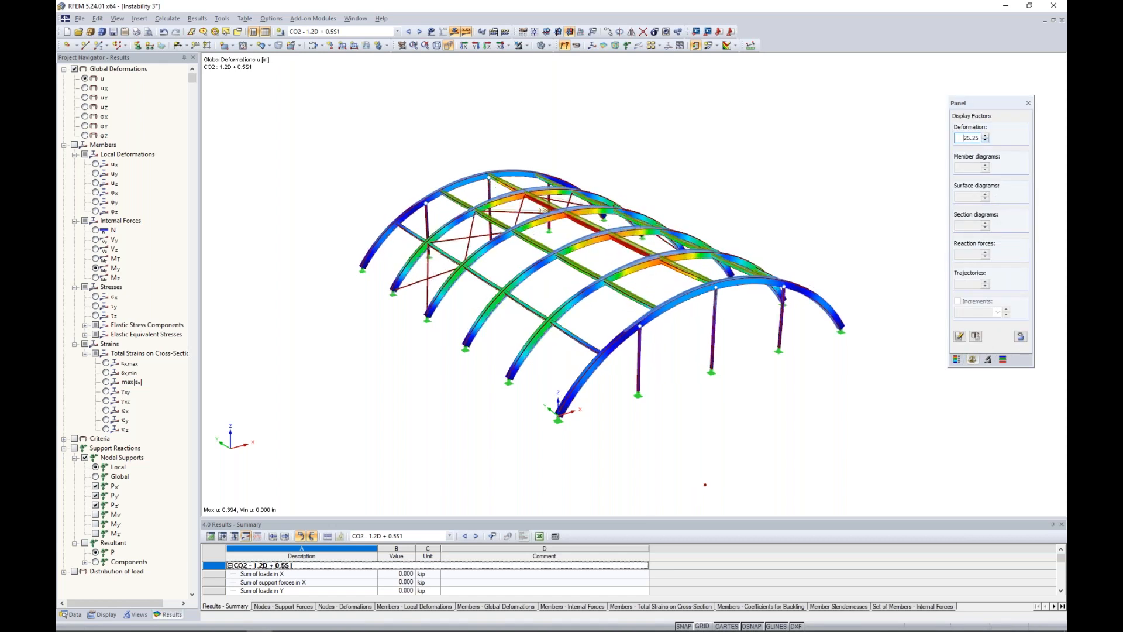
pyautogui.click(957, 359)
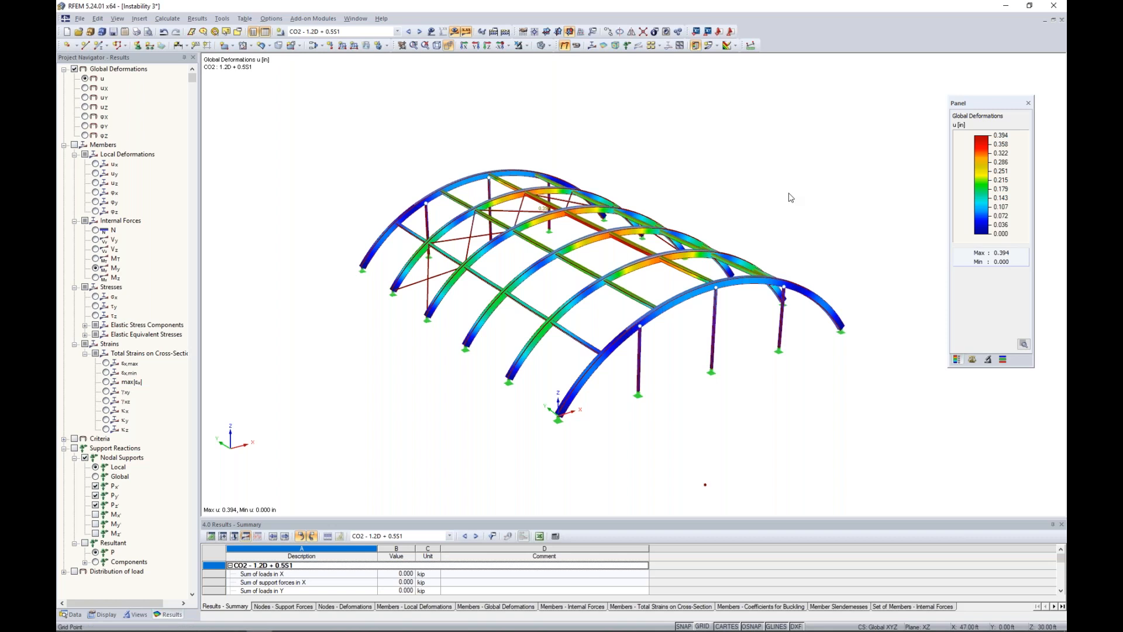
# Run the RF-STABILITY eigenvalue analysis with the axial forces imported from load combination CO2
pyautogui.click(72, 615)
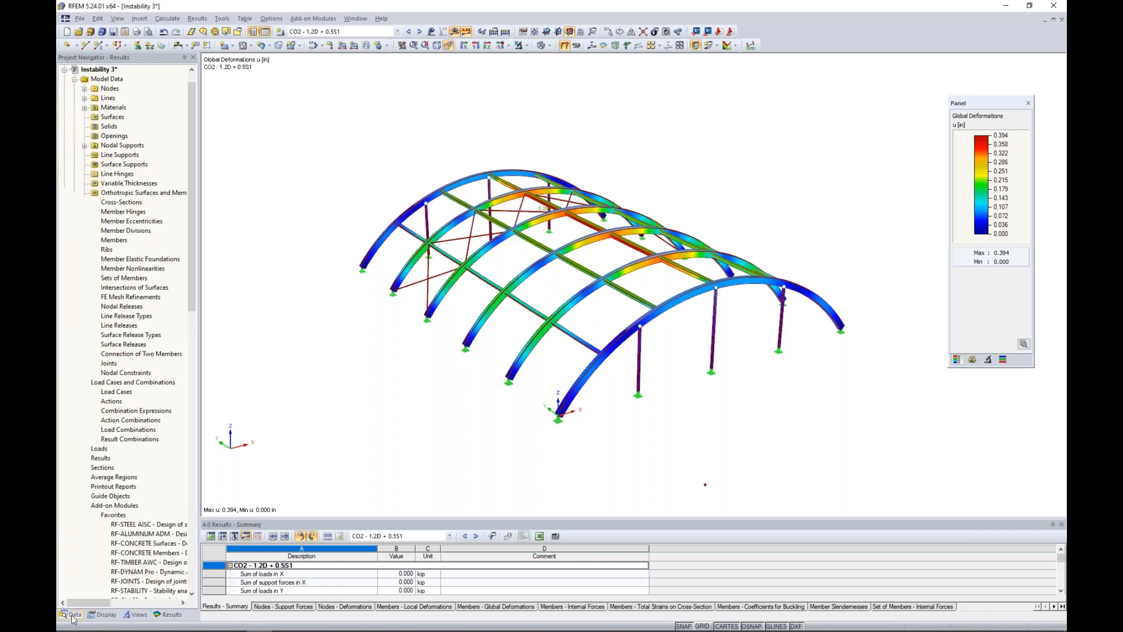
pyautogui.scroll(-5, 139, 479)
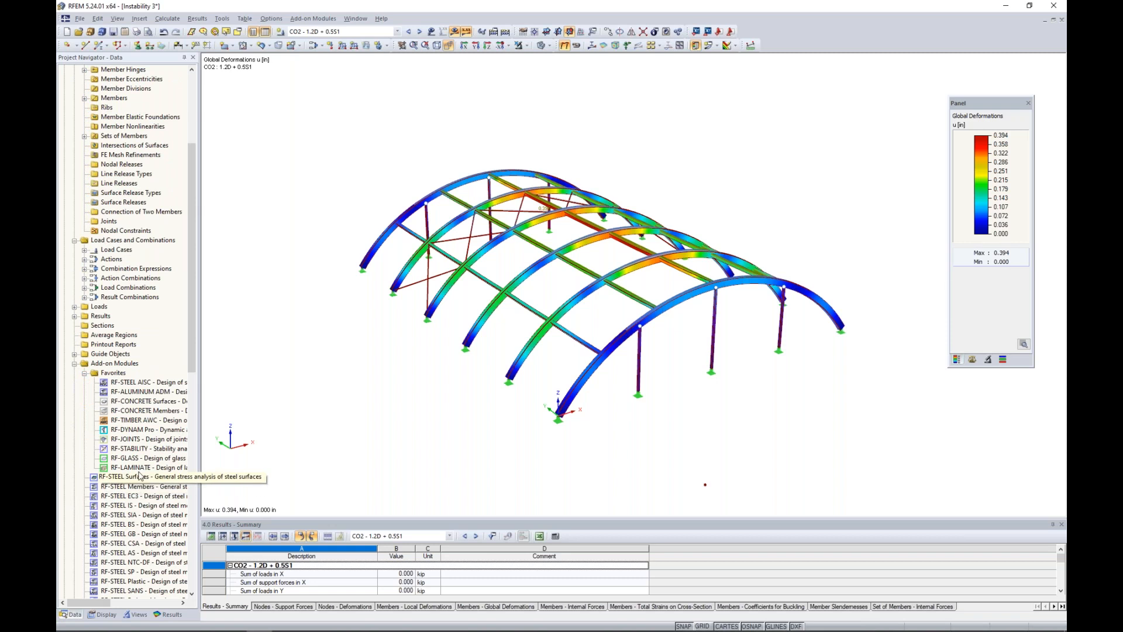
pyautogui.doubleClick(141, 450)
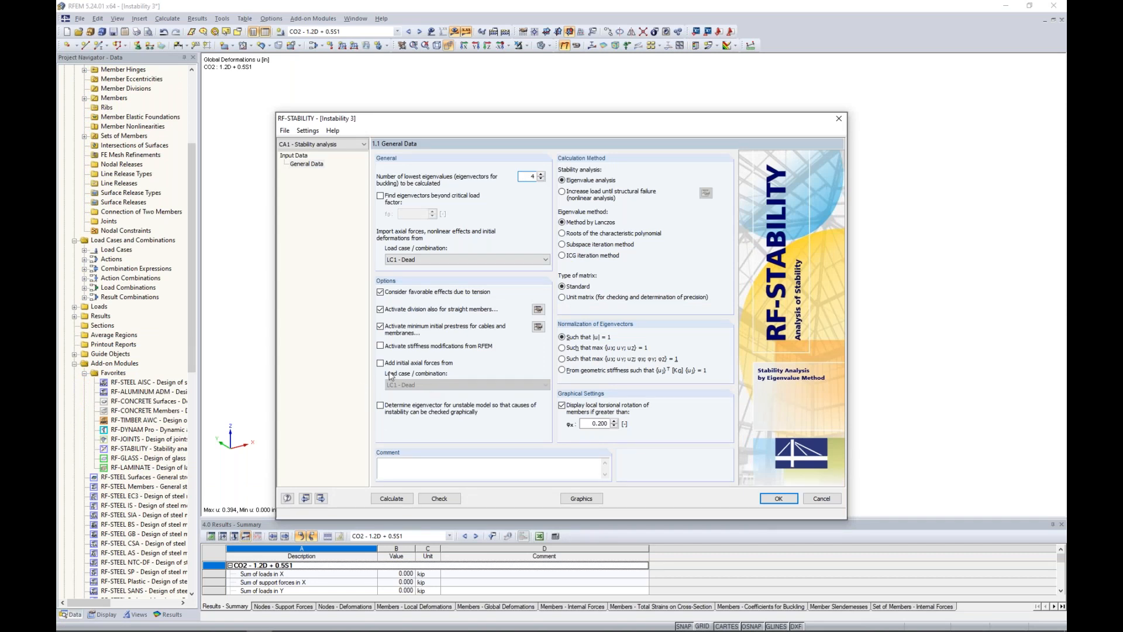
pyautogui.click(425, 259)
pyautogui.click(419, 296)
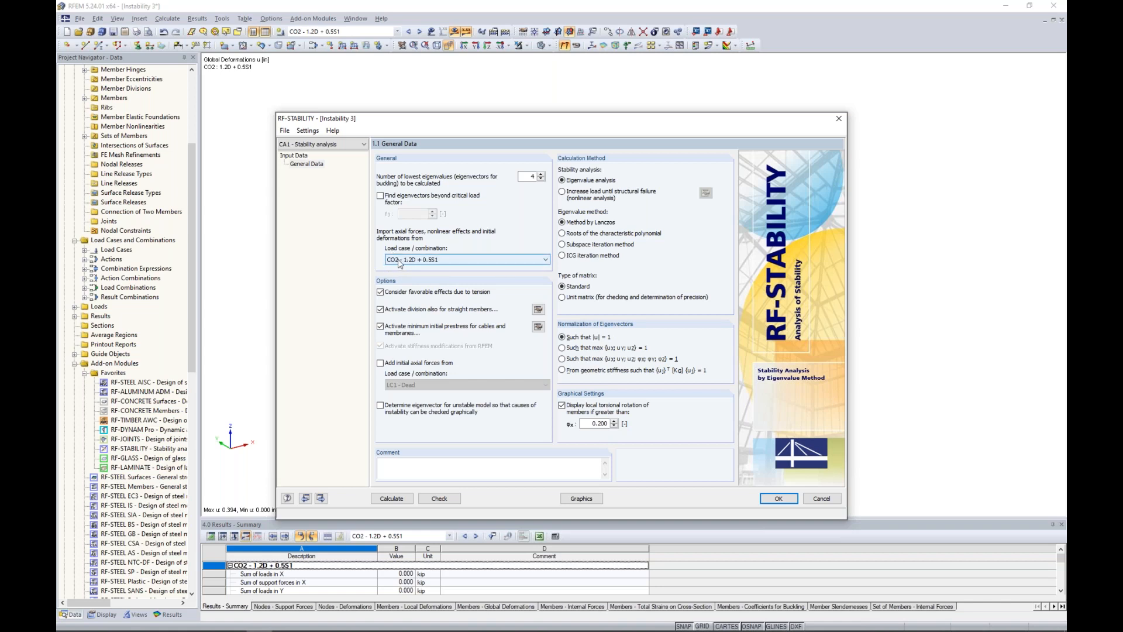
pyautogui.click(391, 499)
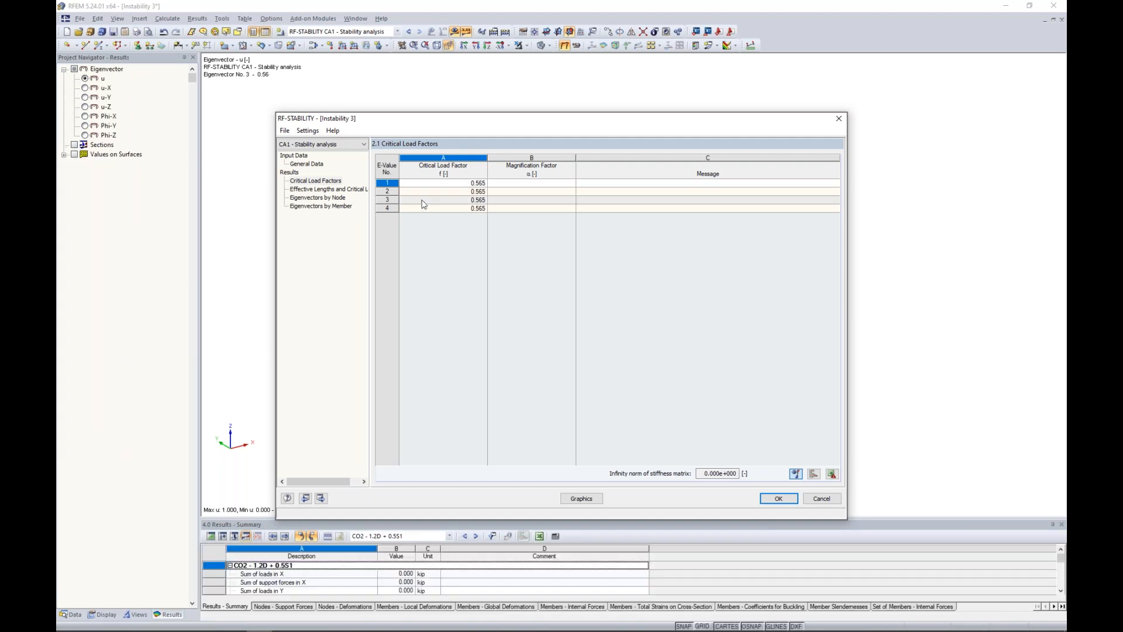
# Examine the critical load factors of eigenvalues 1 to 3 against the buckling shape in the model
pyautogui.moveTo(499, 118); pyautogui.dragTo(501, 396)
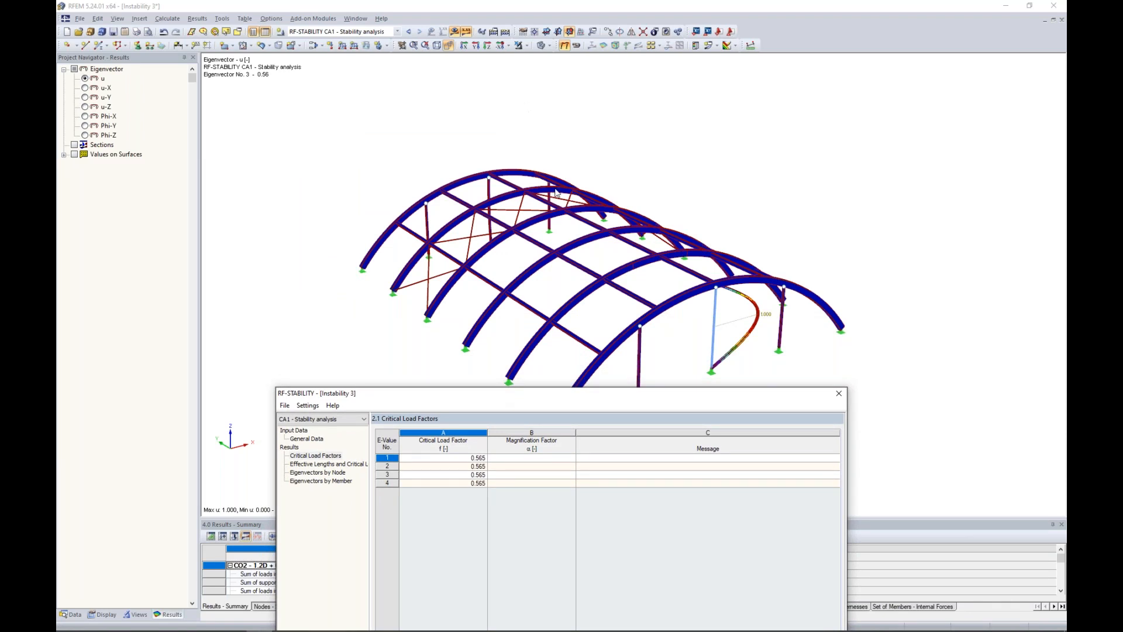
pyautogui.click(447, 459)
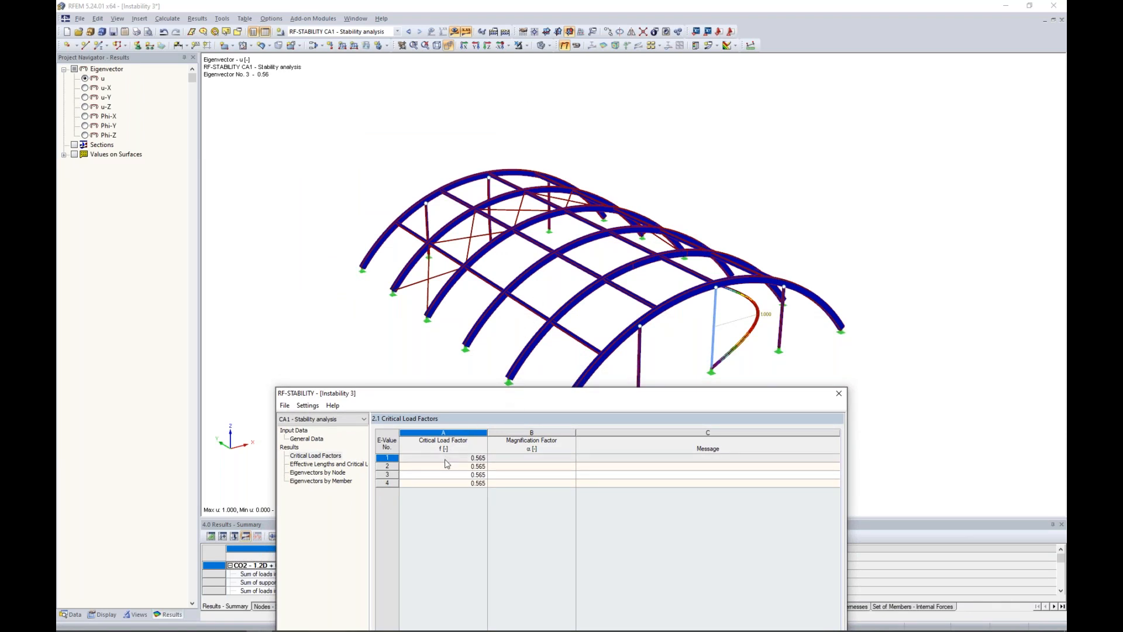
pyautogui.click(446, 466)
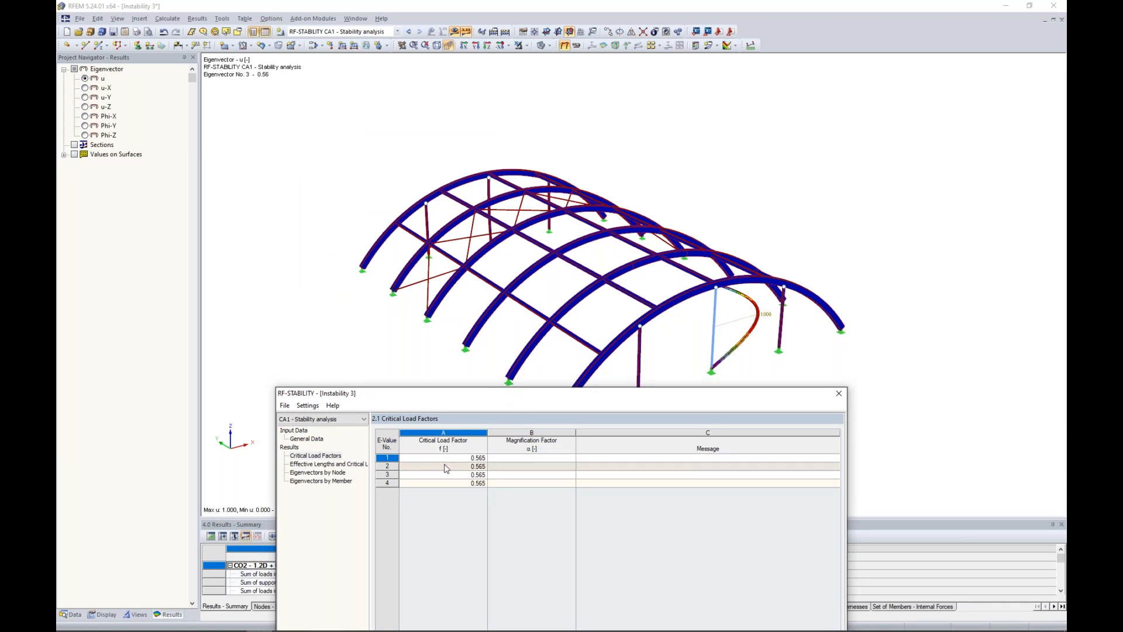
pyautogui.click(447, 474)
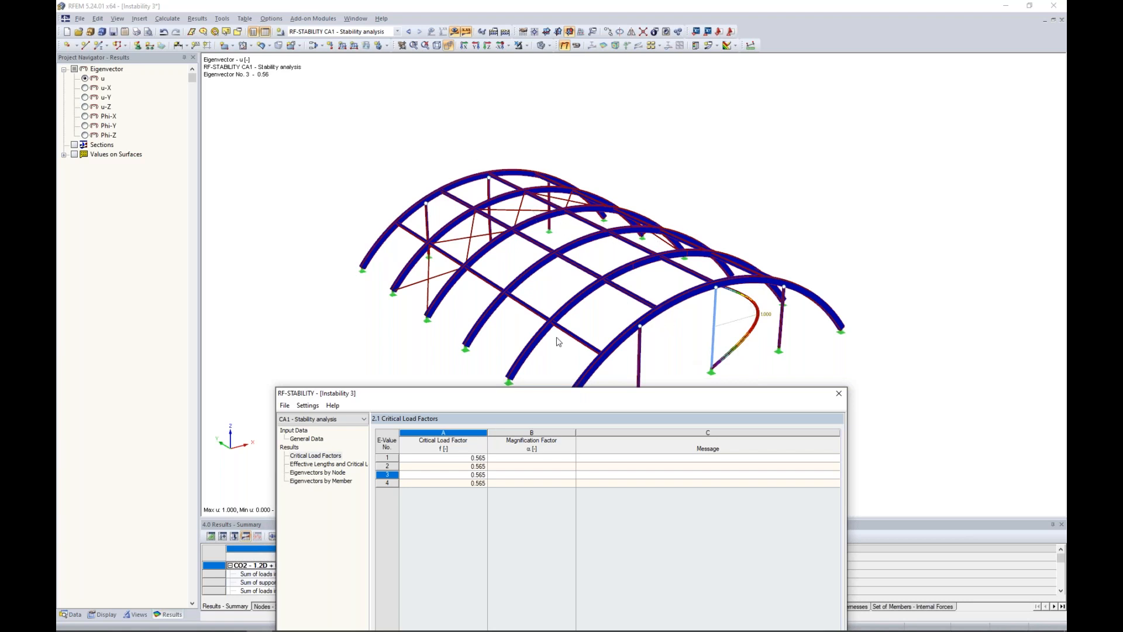
pyautogui.moveTo(518, 396); pyautogui.dragTo(558, 103)
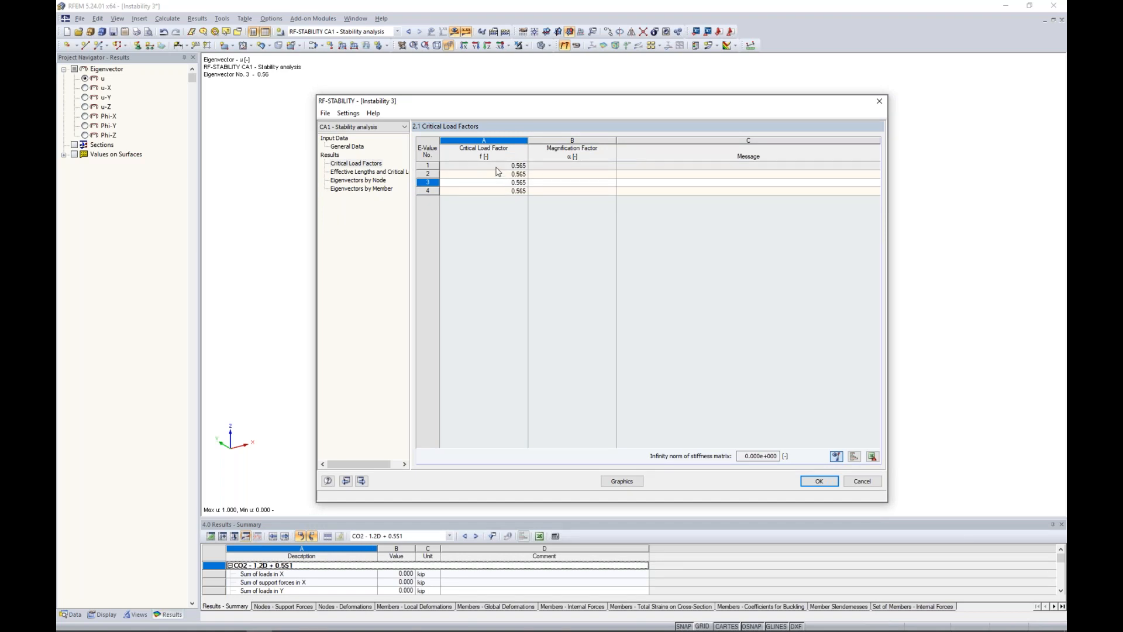
# Review the stability analysis general data again and compare them with the critical load factors and the buckled member
pyautogui.click(358, 148)
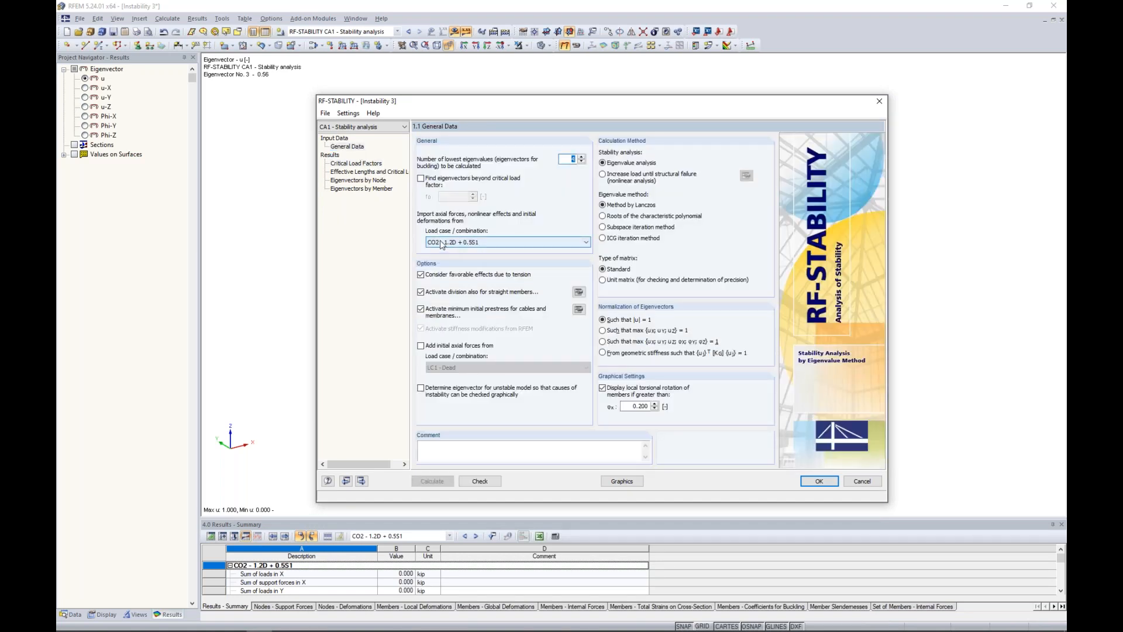
pyautogui.moveTo(499, 103); pyautogui.dragTo(435, 418)
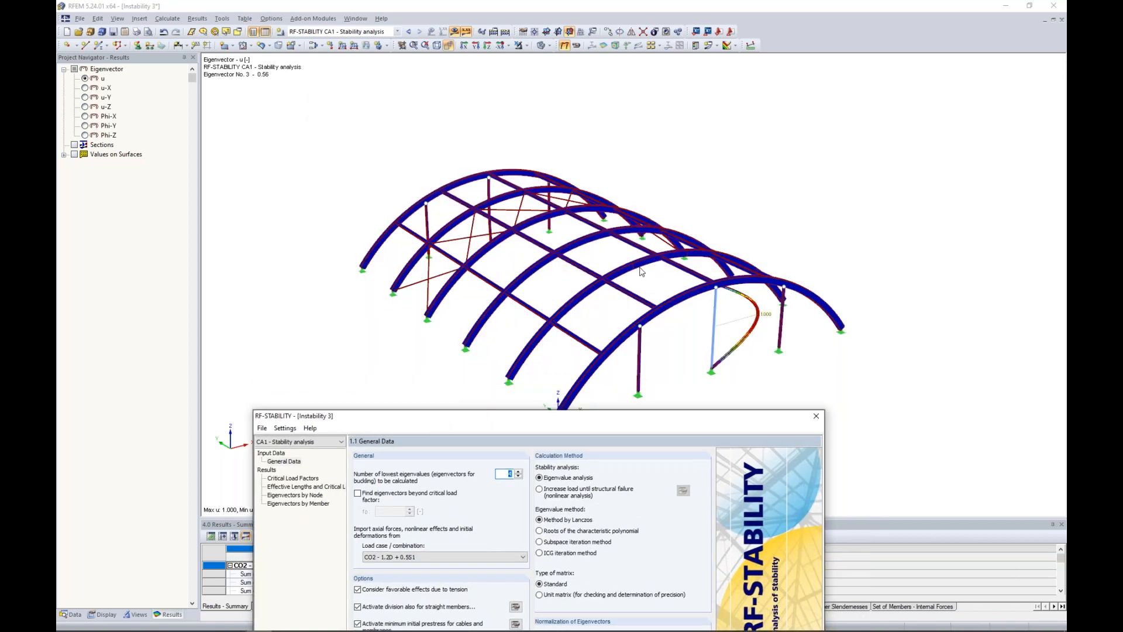
pyautogui.moveTo(665, 420); pyautogui.dragTo(704, 89)
pyautogui.click(350, 149)
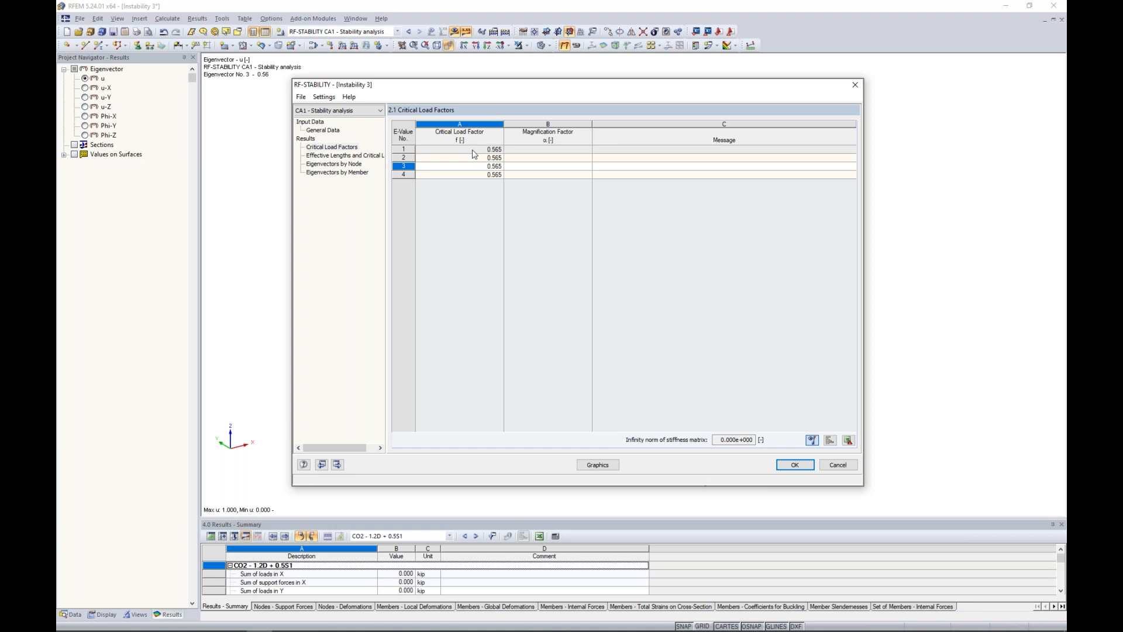
pyautogui.click(337, 133)
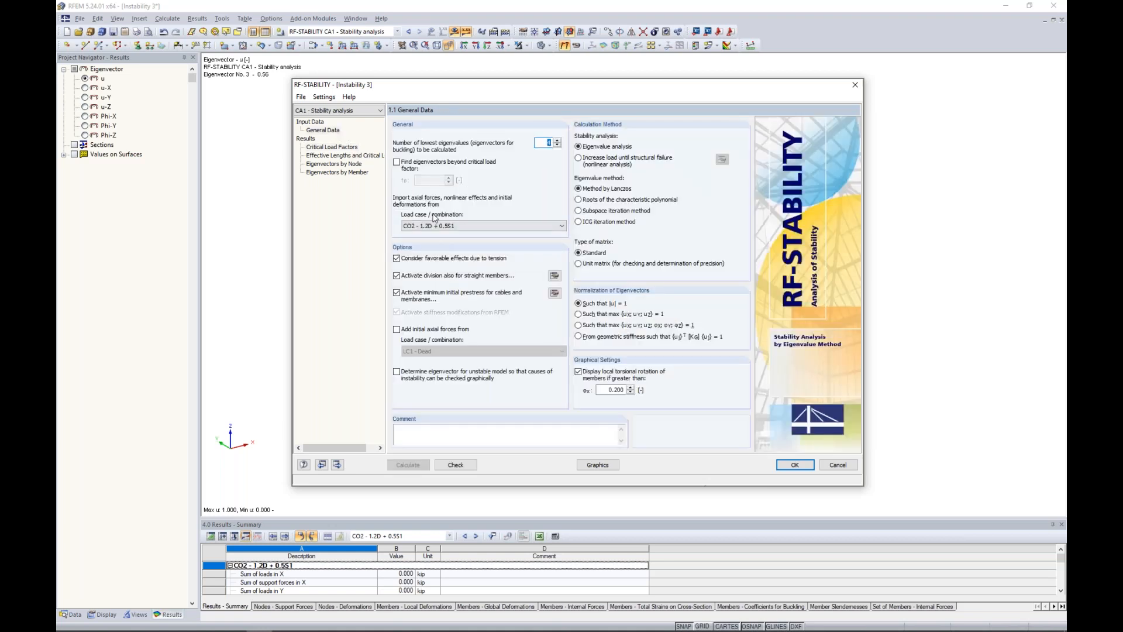
pyautogui.moveTo(515, 89)
pyautogui.mouseDown()
pyautogui.moveTo(504, 430)
pyautogui.moveTo(500, 186)
pyautogui.moveTo(525, 89)
pyautogui.mouseUp()
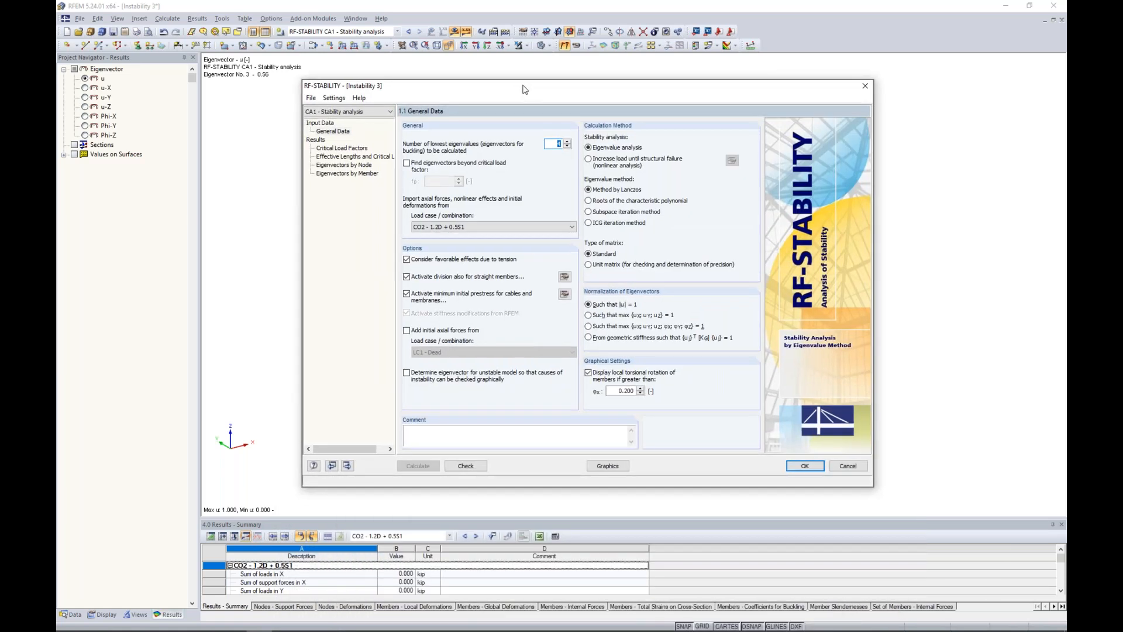
# Display the stability results graphically and step through eigenvectors 1, 2 and 3 to examine the buckled columns
pyautogui.click(608, 465)
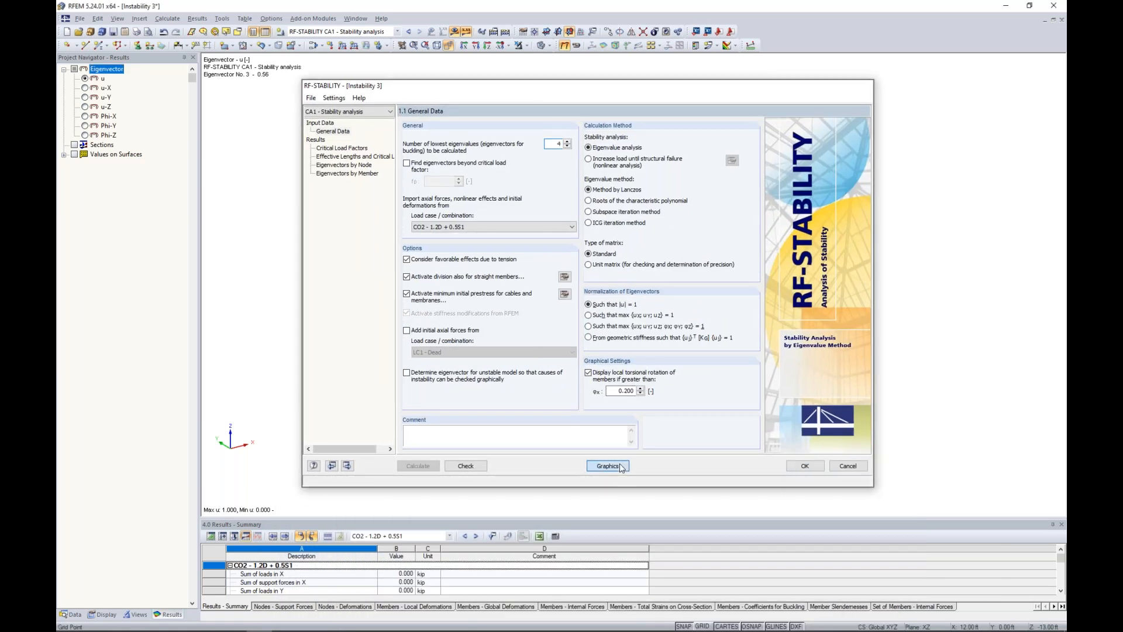
pyautogui.click(988, 360)
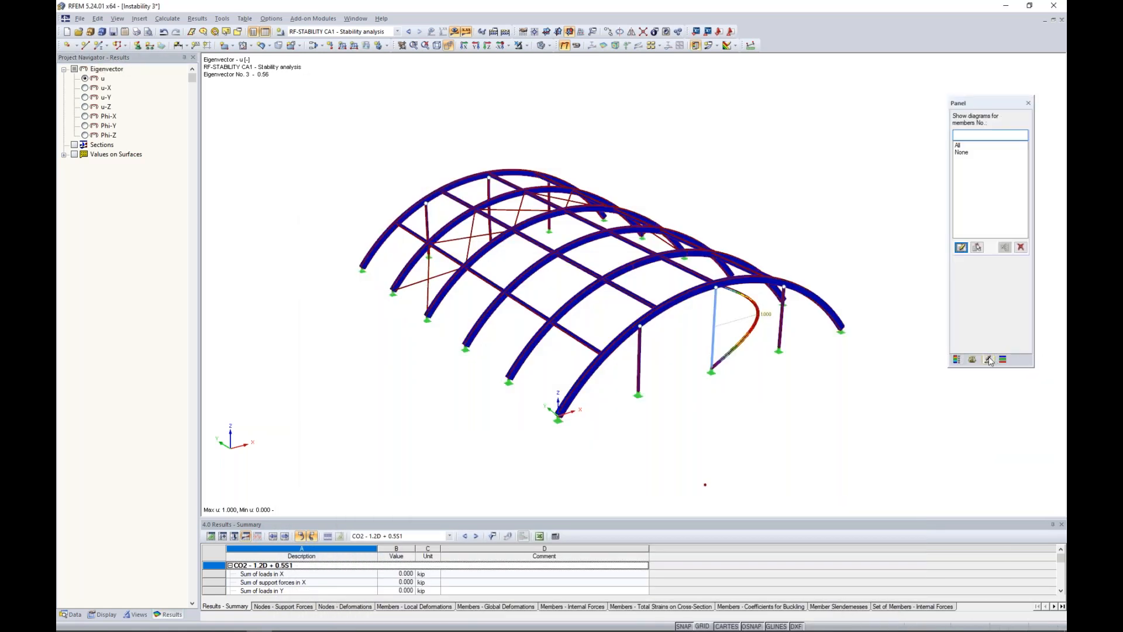
pyautogui.click(974, 359)
pyautogui.click(973, 139)
pyautogui.click(972, 151)
pyautogui.moveTo(702, 397)
pyautogui.keyDown('ctrl'); pyautogui.mouseDown(button='middle')
pyautogui.moveTo(629, 342)
pyautogui.moveTo(716, 384)
pyautogui.mouseUp(button='middle'); pyautogui.keyUp('ctrl')
pyautogui.click(997, 140)
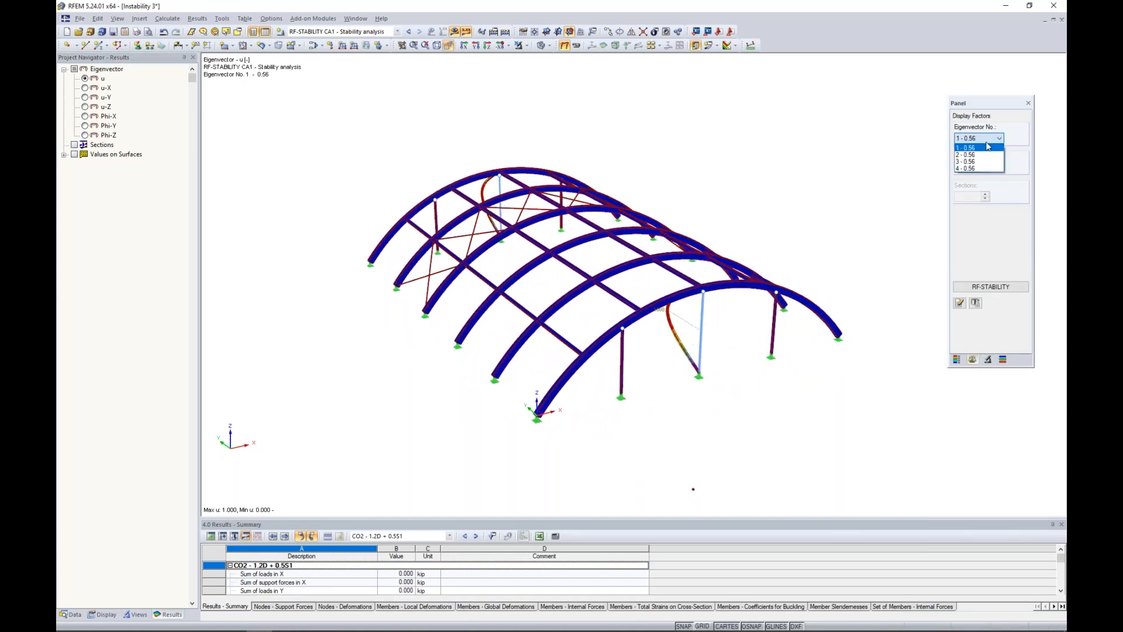
pyautogui.click(981, 154)
pyautogui.click(997, 138)
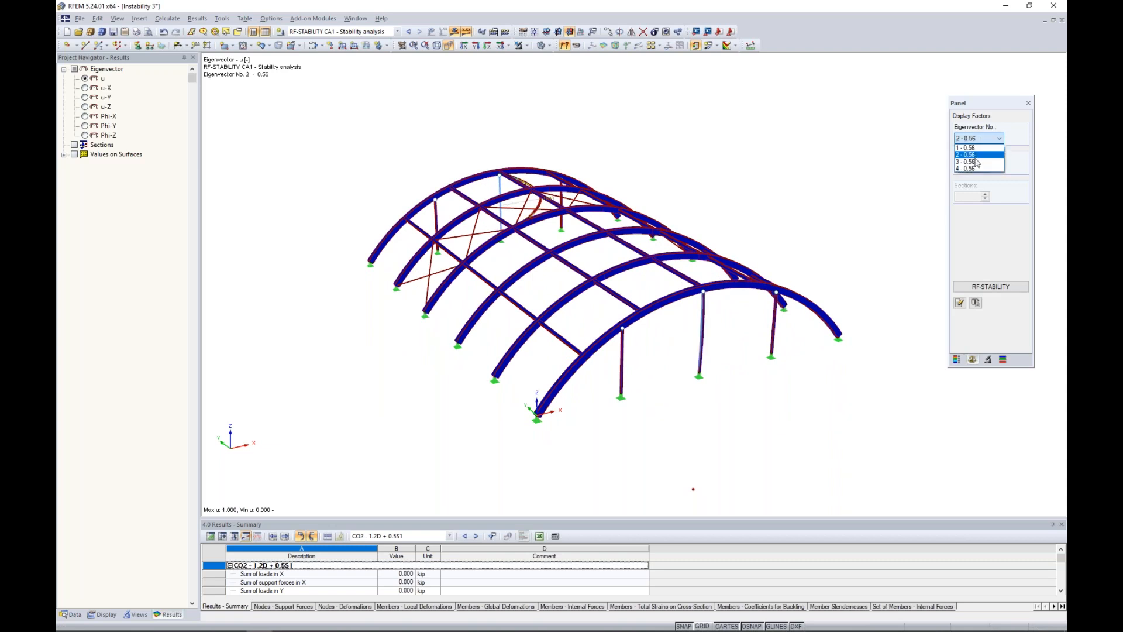
pyautogui.click(971, 162)
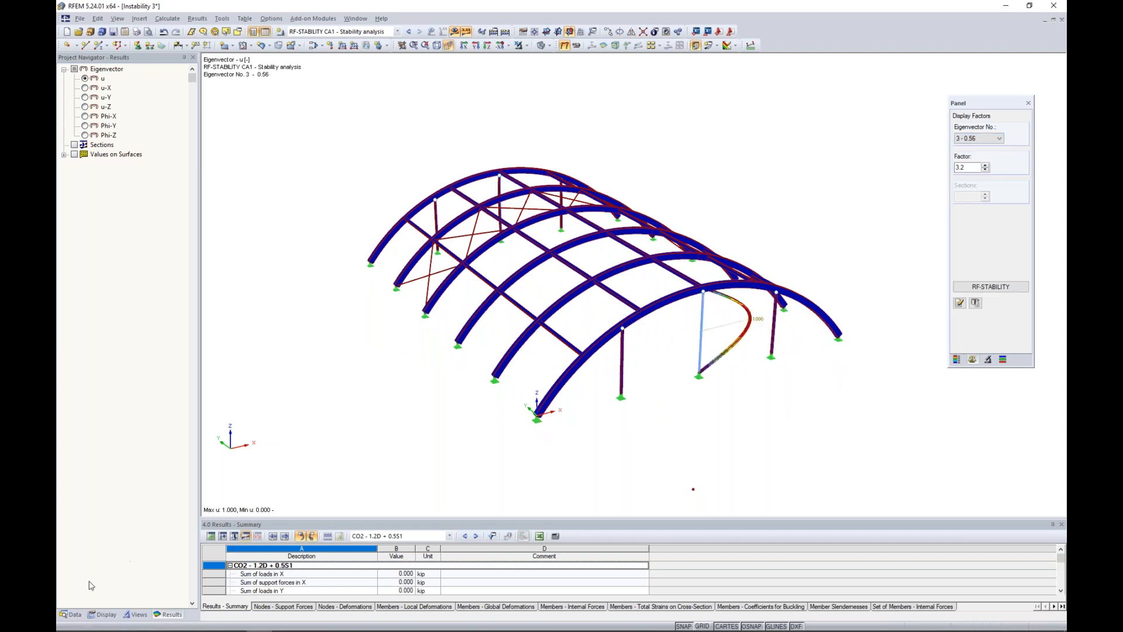
# Change column cross-section 4 to a timber rectangle 5 in wide and 5 in deep, accepting the deletion of all results
pyautogui.click(72, 614)
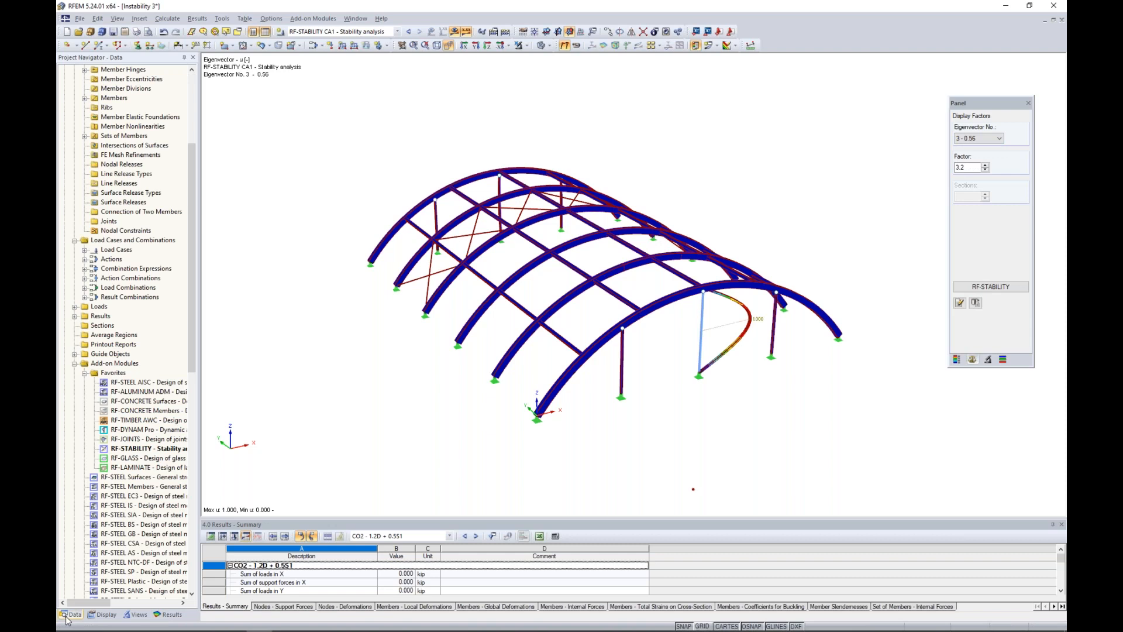
pyautogui.scroll(6, 145, 266)
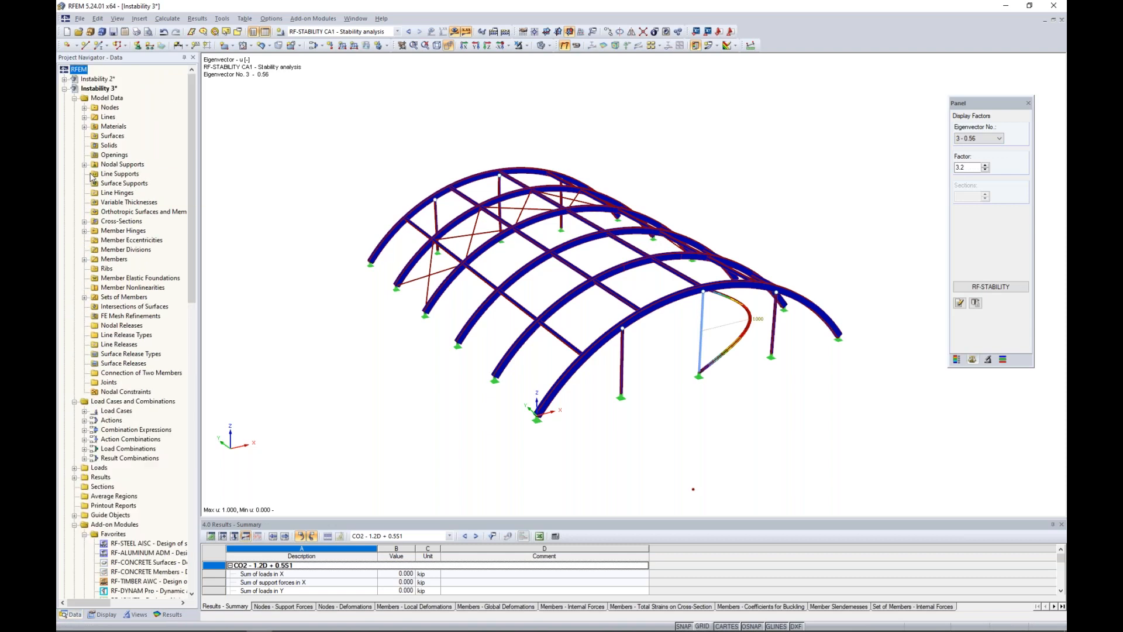
pyautogui.click(84, 222)
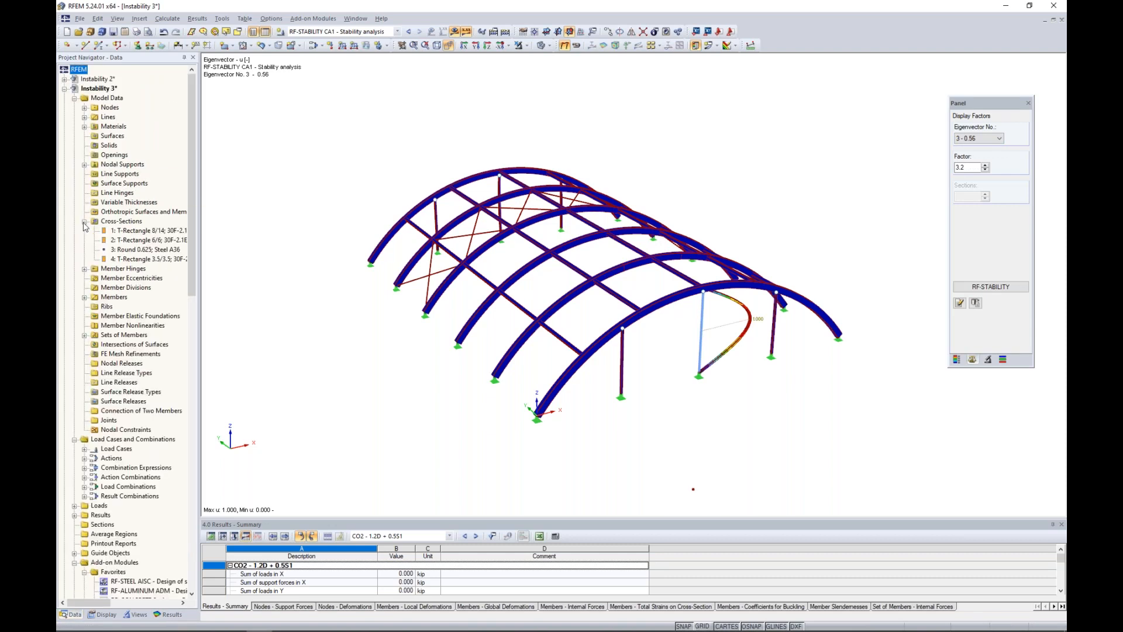
pyautogui.click(128, 261)
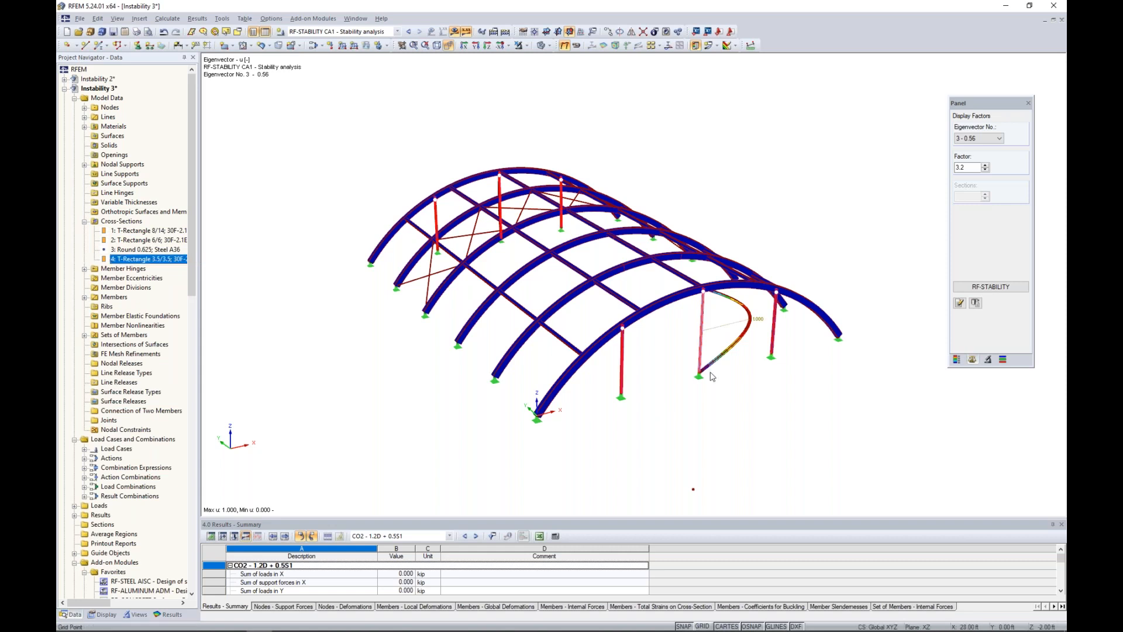
pyautogui.doubleClick(171, 261)
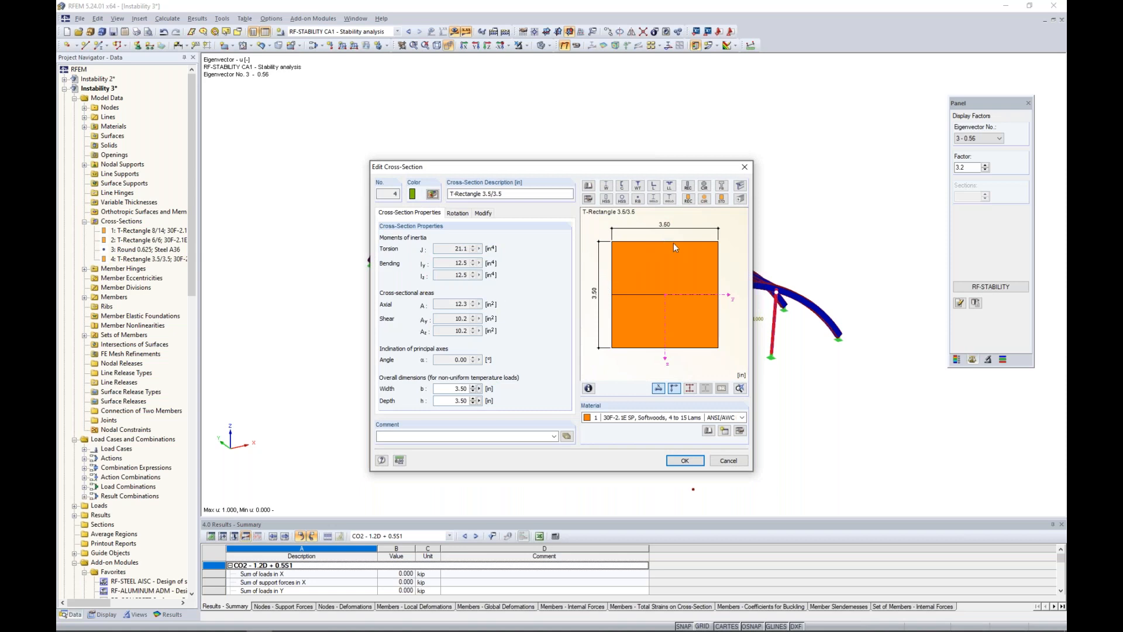
pyautogui.click(589, 199)
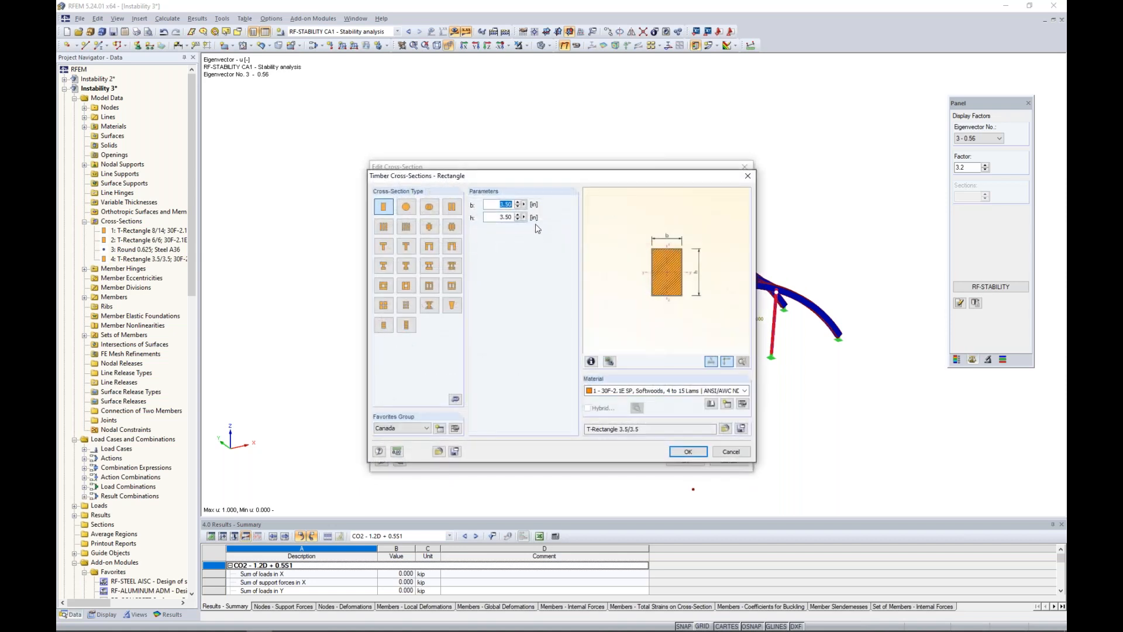
pyautogui.write('5')
pyautogui.press('Tab')
pyautogui.write('5')
pyautogui.press('Tab')
pyautogui.click(693, 452)
pyautogui.click(686, 461)
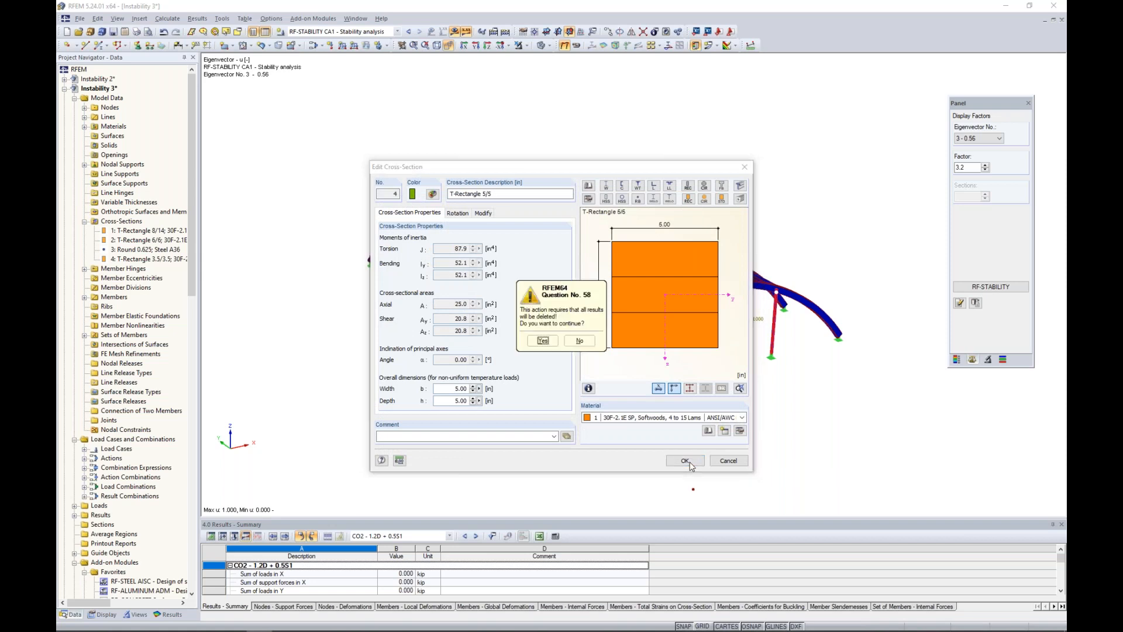
pyautogui.click(543, 340)
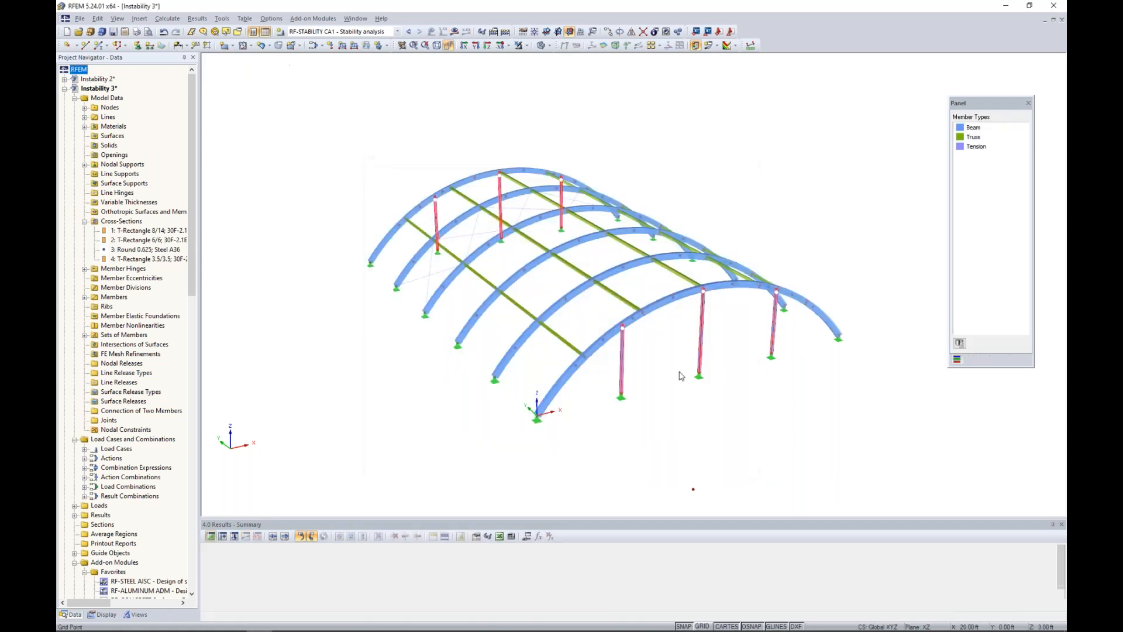
# Set load combination CO2 to second-order analysis (P-Delta) and calculate it to display the global deformations with their color scale
pyautogui.keyDown('ctrl'); pyautogui.moveTo(678, 367); pyautogui.dragTo(648, 382, button='middle'); pyautogui.keyUp('ctrl')
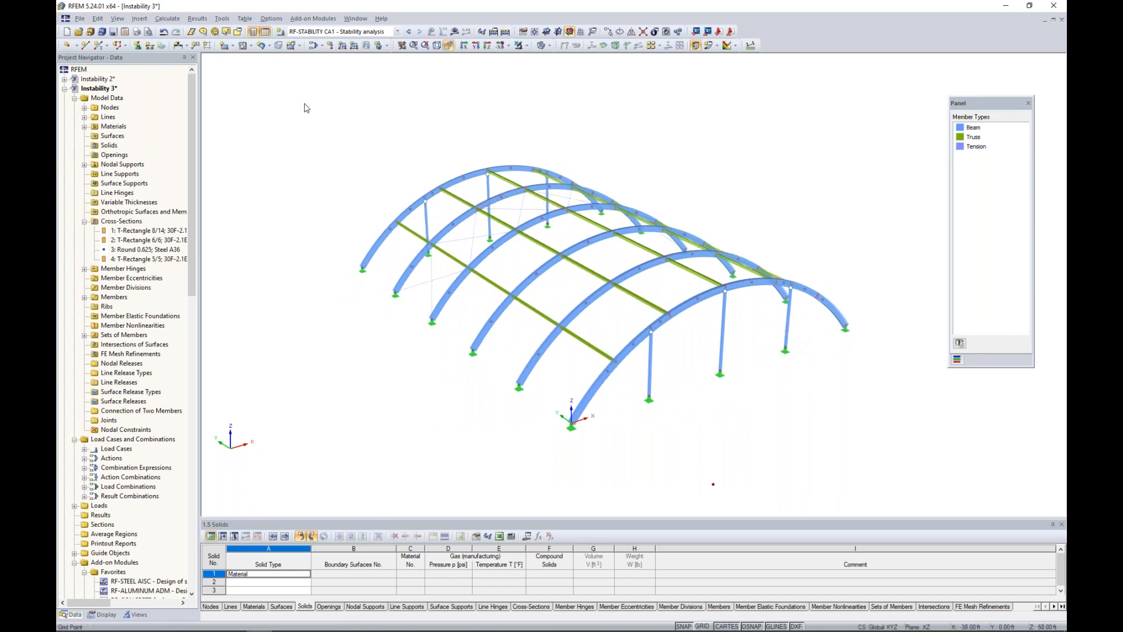
pyautogui.click(312, 47)
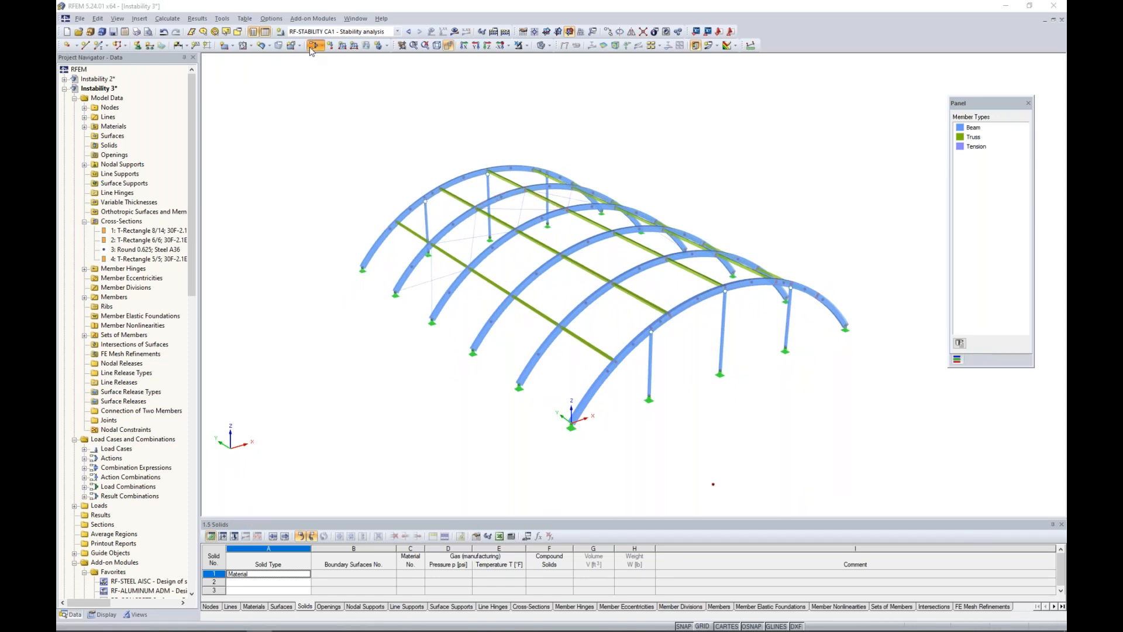
pyautogui.click(526, 153)
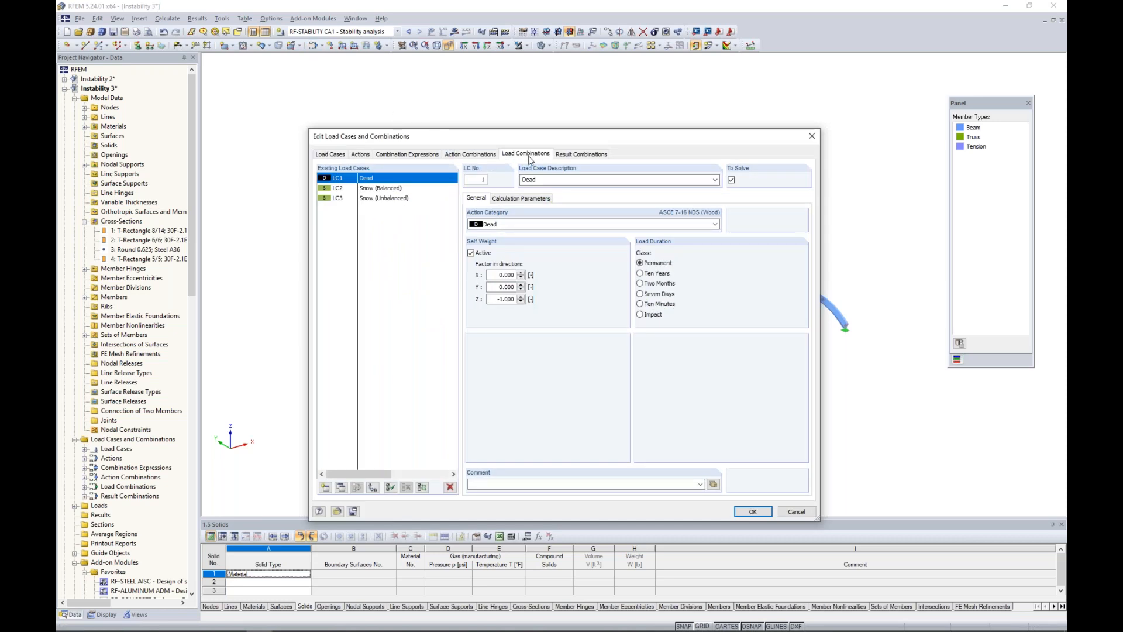
pyautogui.click(380, 188)
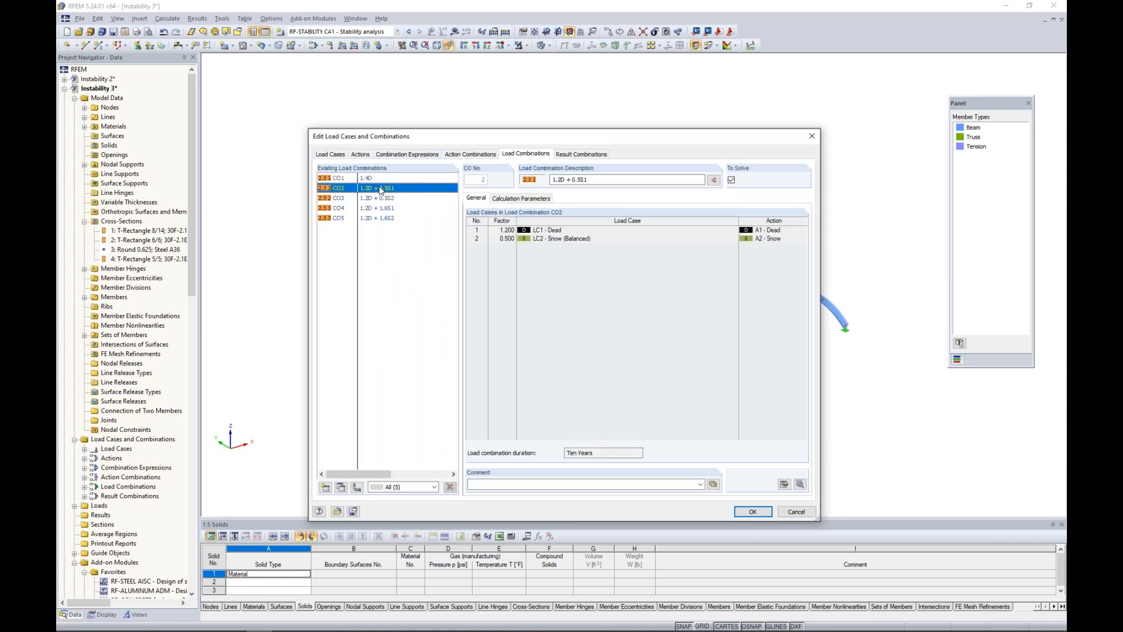
pyautogui.click(508, 199)
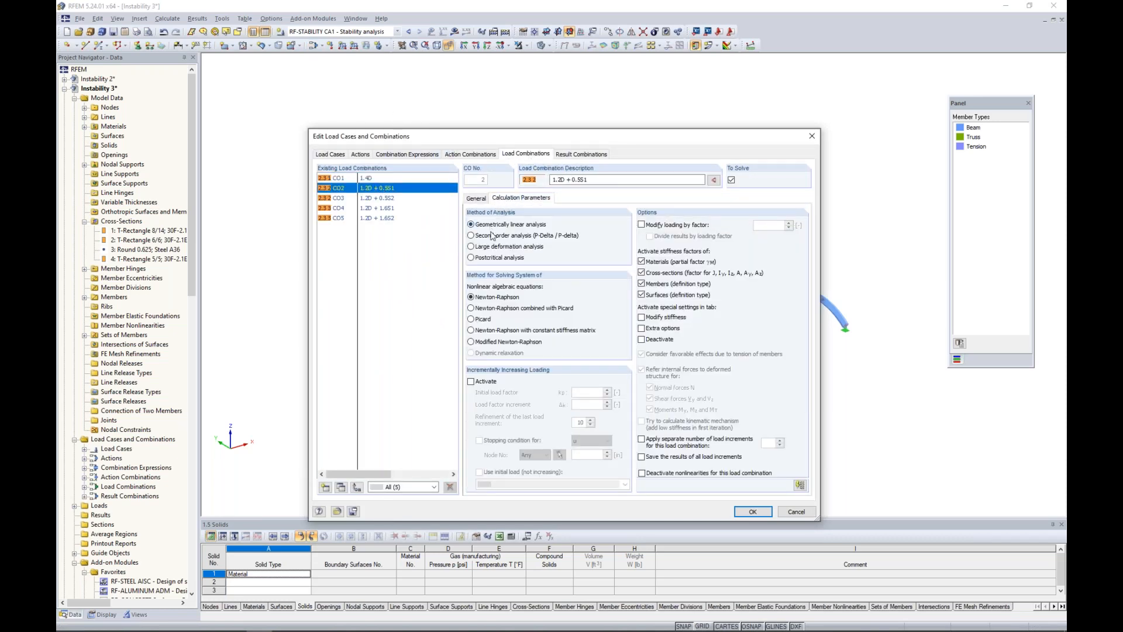
pyautogui.click(494, 235)
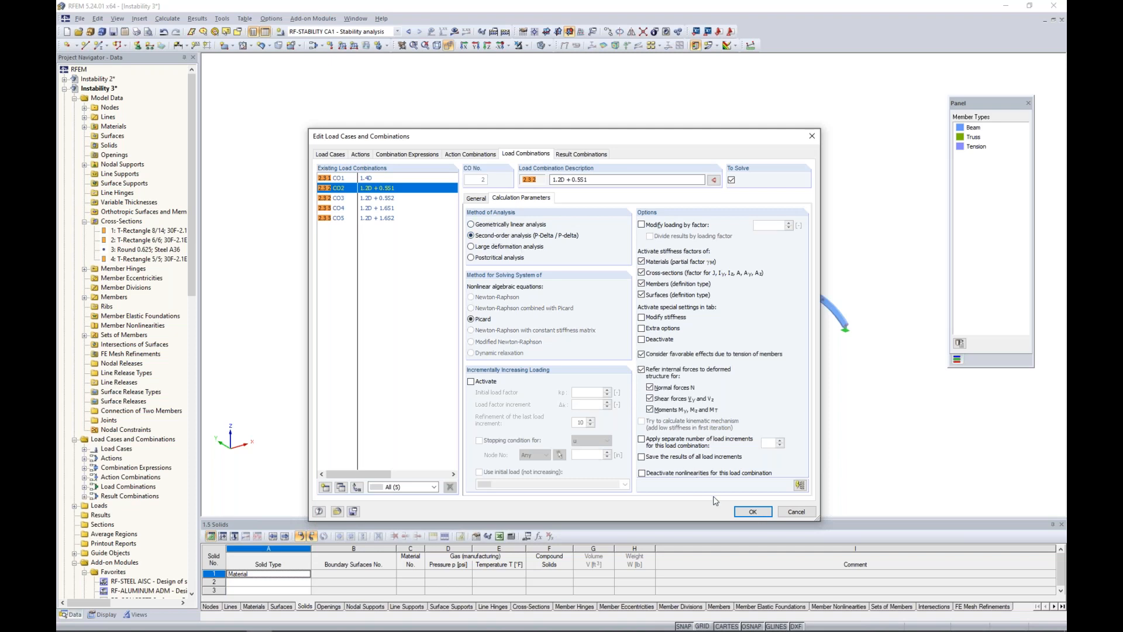
pyautogui.click(758, 513)
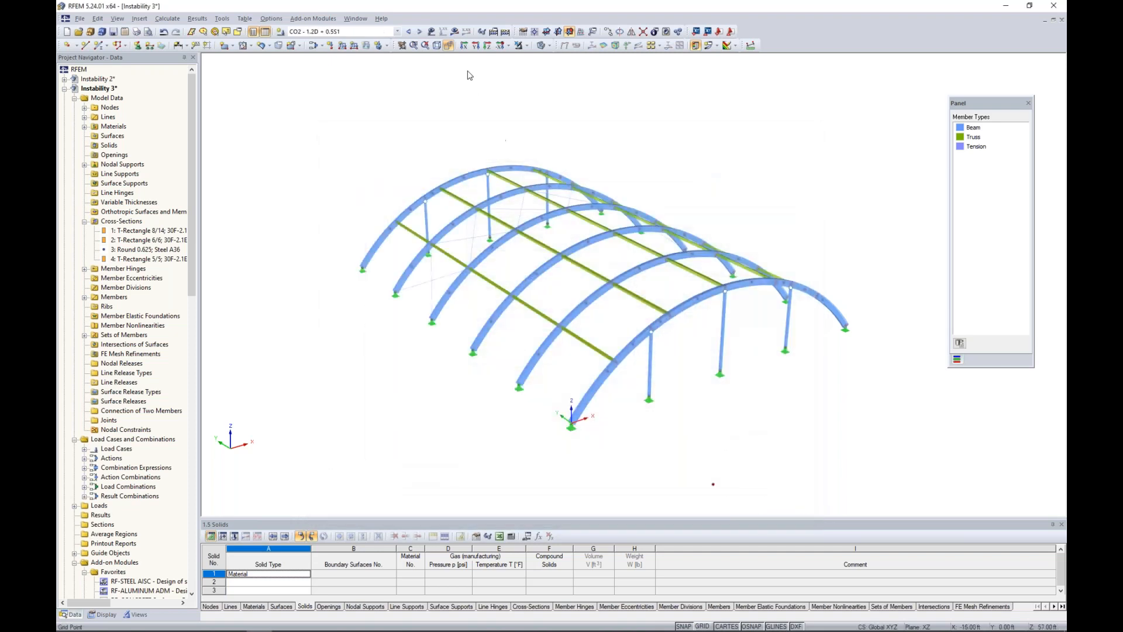
pyautogui.click(455, 31)
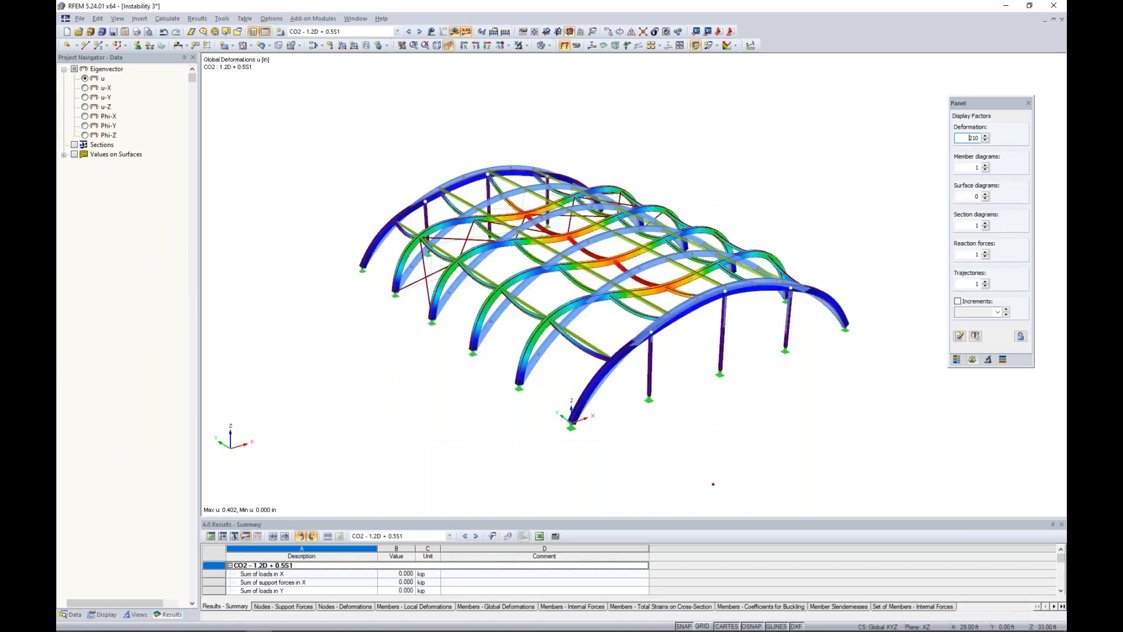
pyautogui.click(957, 359)
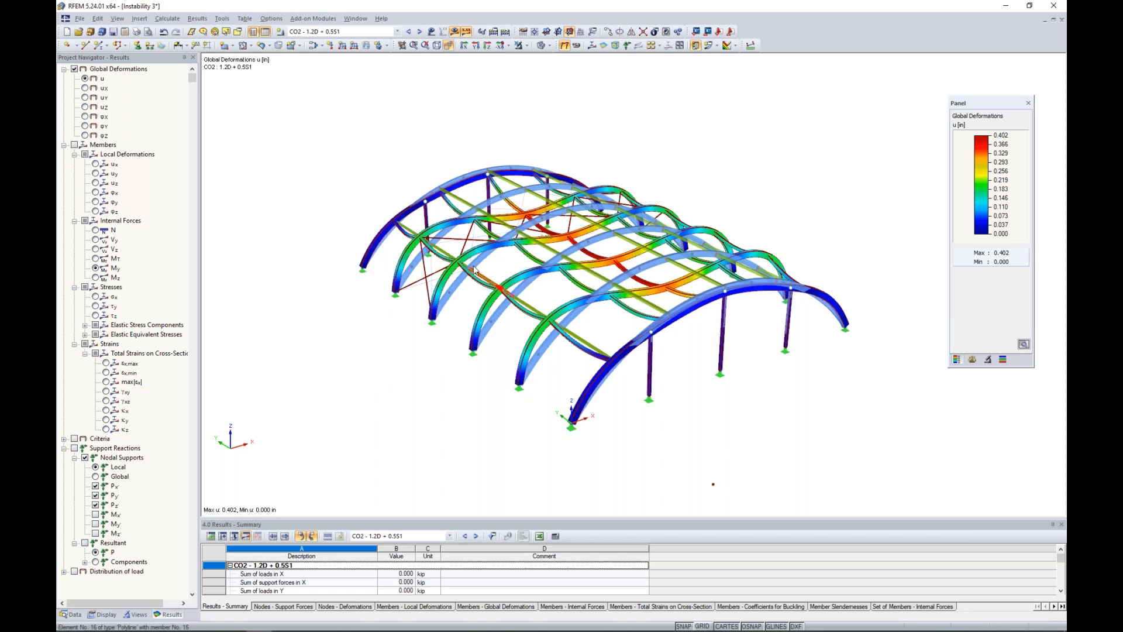
# Run the RF-STABILITY eigenvalue analysis again for CO2 with the four lowest eigenvalues
pyautogui.click(72, 614)
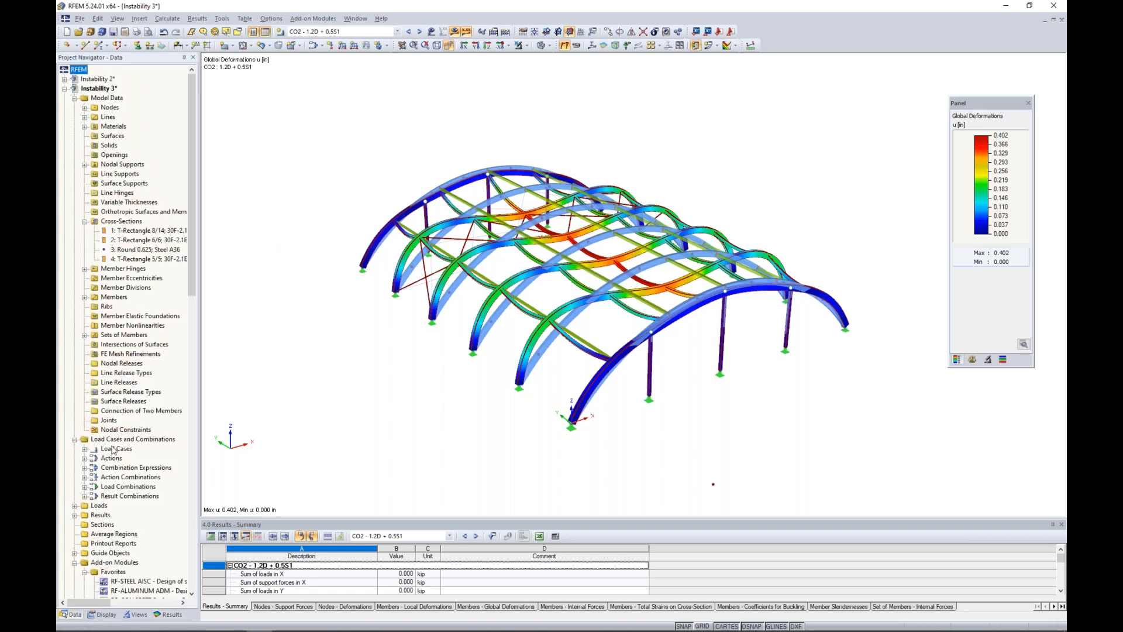
pyautogui.scroll(-2, 113, 450)
pyautogui.scroll(-4, 113, 450)
pyautogui.doubleClick(149, 508)
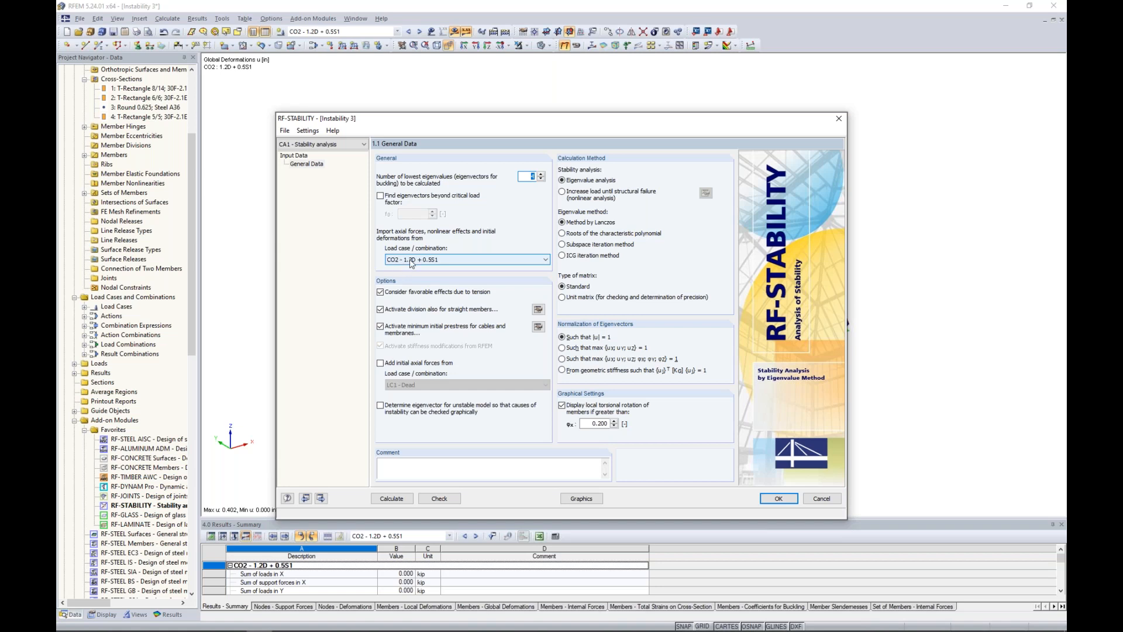
pyautogui.click(391, 498)
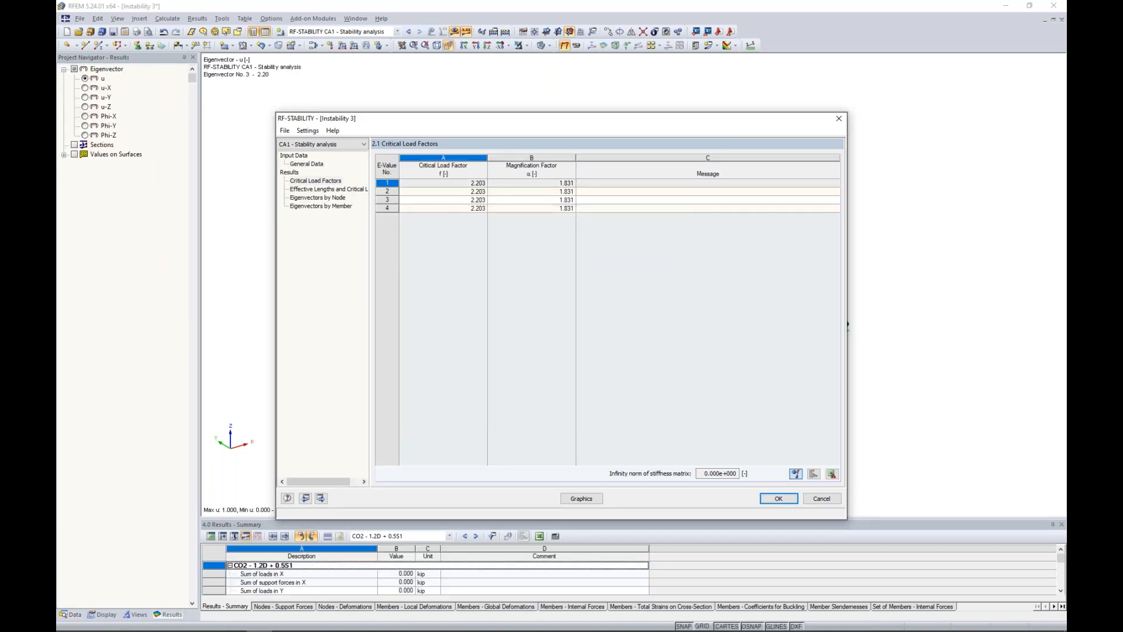
# Examine the critical load factors of eigenvalues 2 and 3 together with their buckling shapes in the model
pyautogui.moveTo(479, 118); pyautogui.dragTo(481, 405)
pyautogui.click(460, 465)
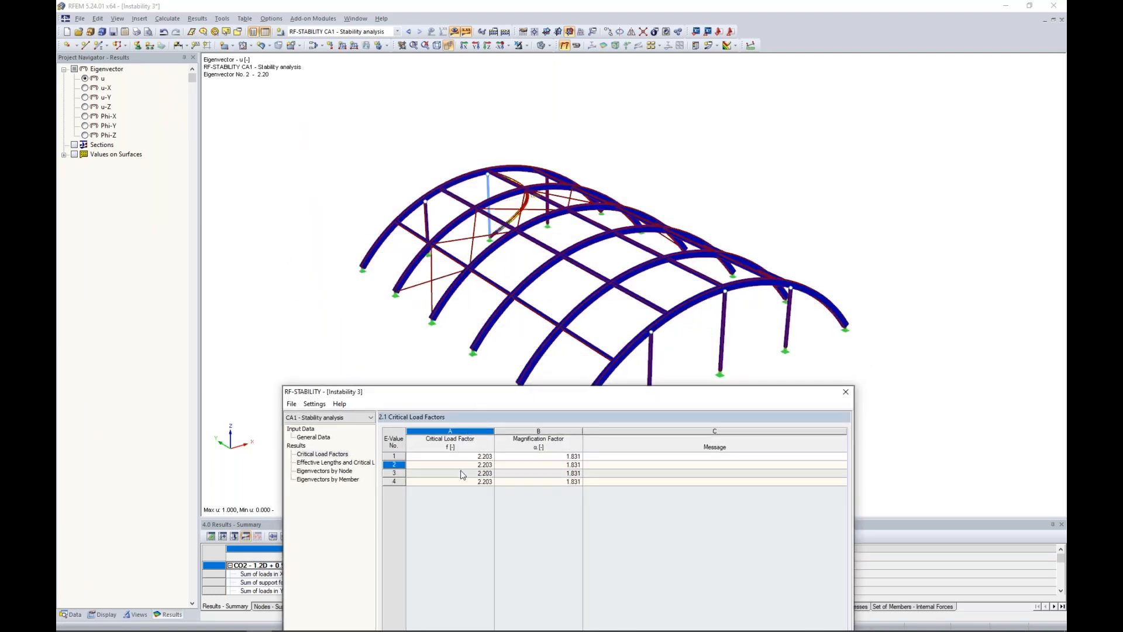
pyautogui.click(461, 473)
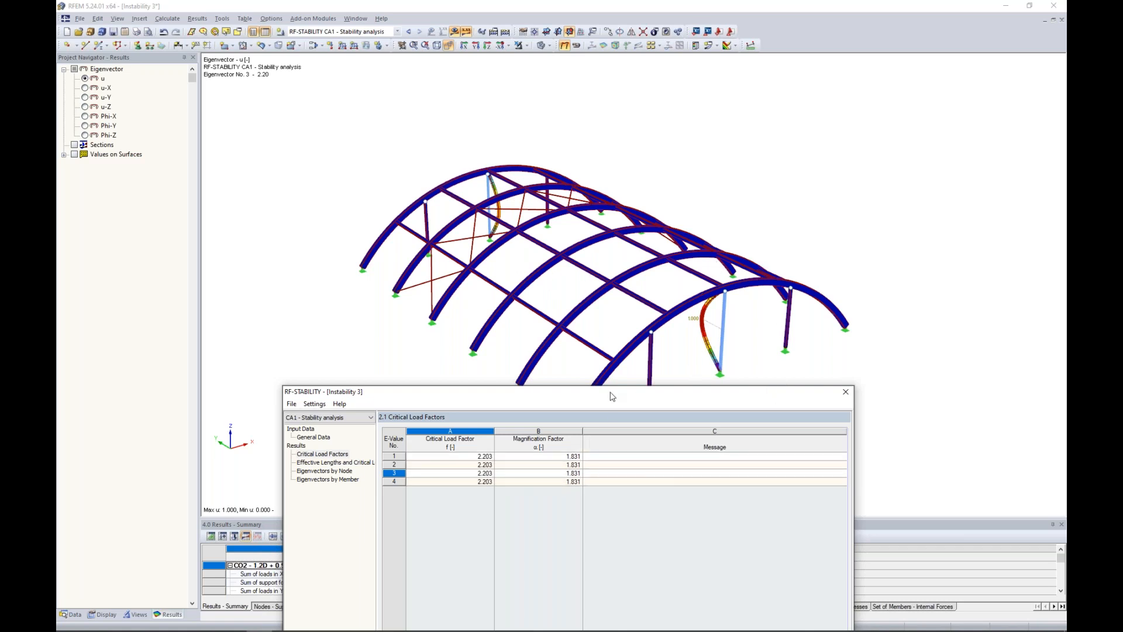
pyautogui.moveTo(612, 396); pyautogui.dragTo(637, 131)
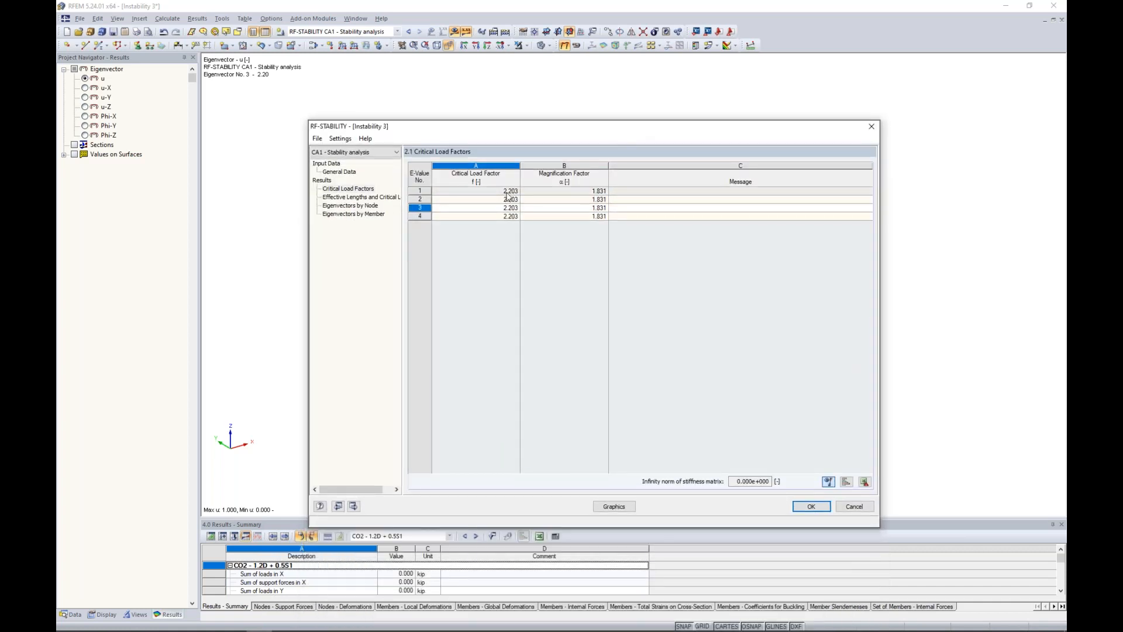
# Review the stability analysis general data against the buckled columns and close the RF-STABILITY module
pyautogui.click(350, 172)
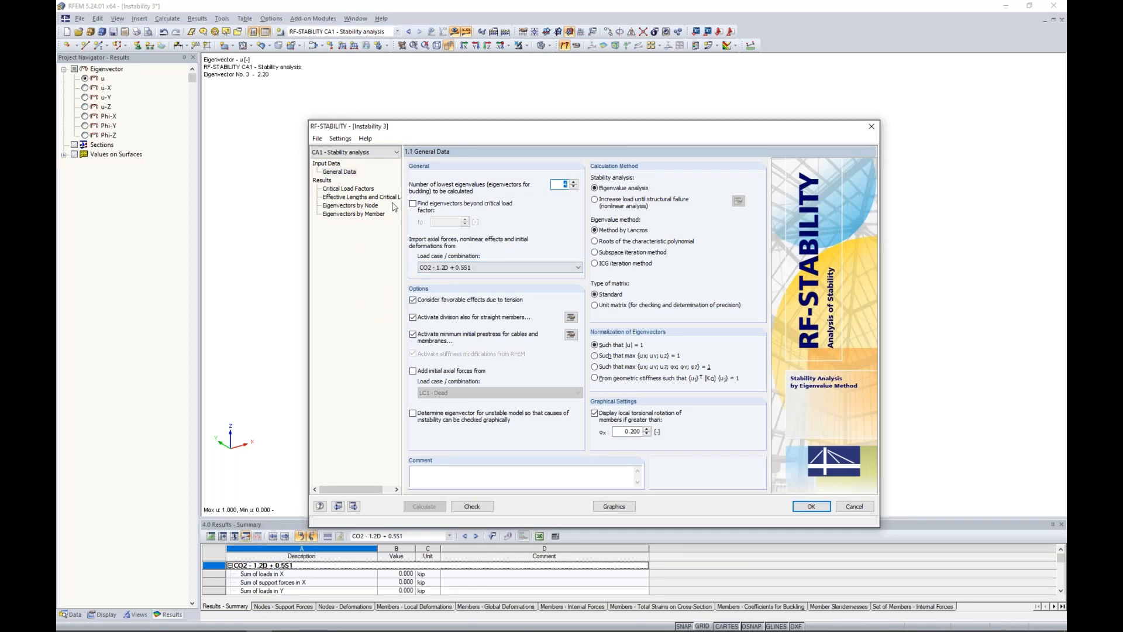
pyautogui.moveTo(458, 129); pyautogui.dragTo(436, 441)
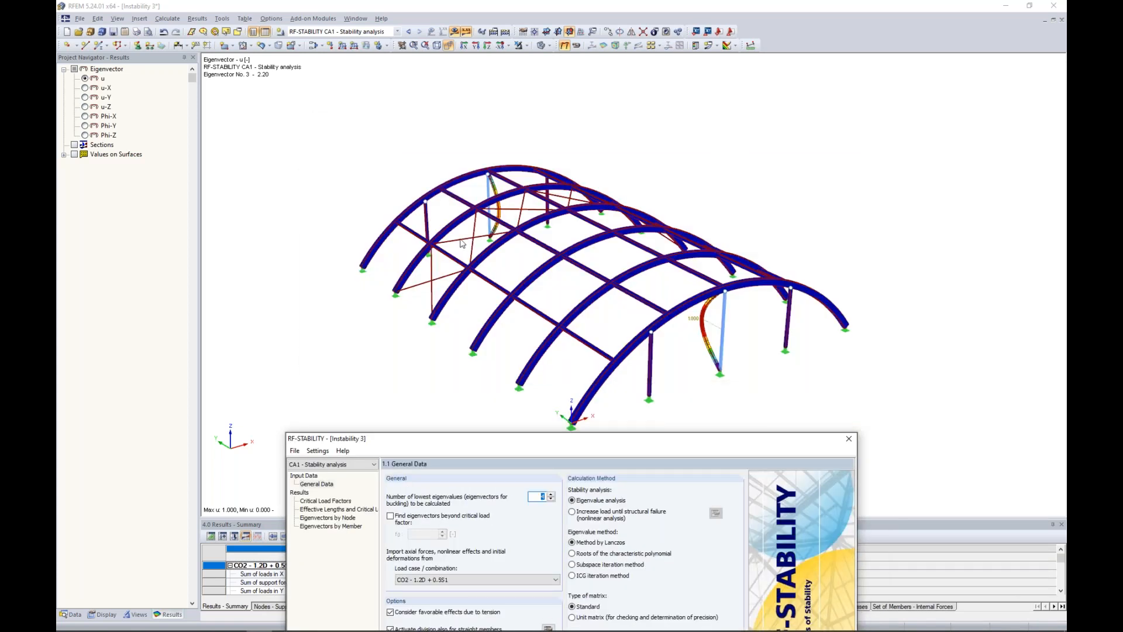
pyautogui.moveTo(554, 436); pyautogui.dragTo(555, 130)
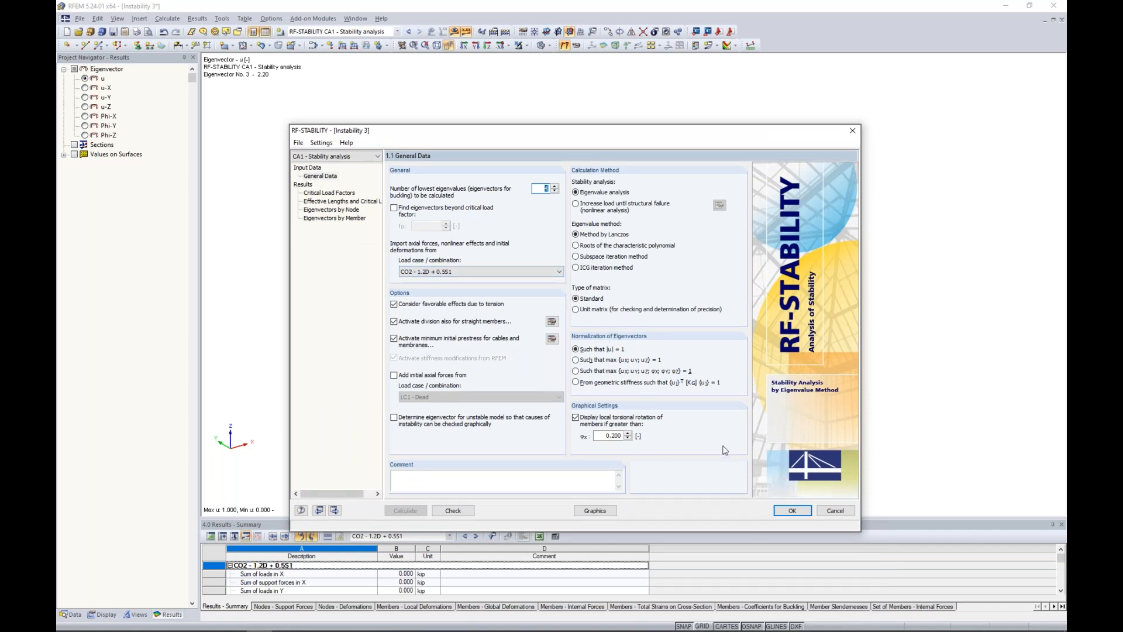
pyautogui.click(793, 510)
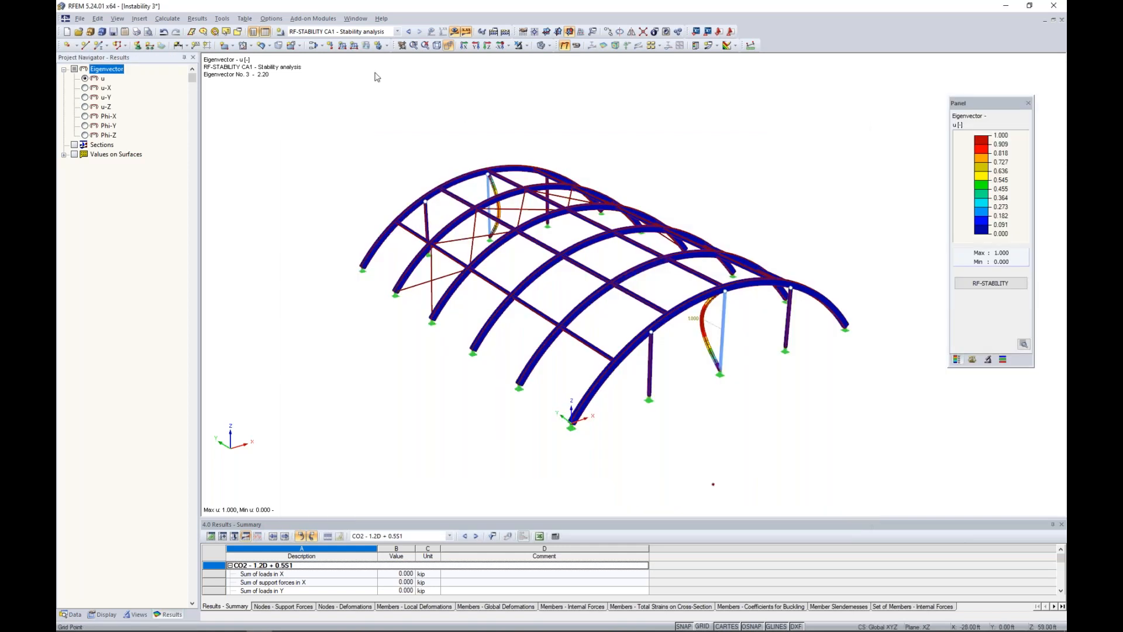
# Switch to the Instability 4 model and inspect the tank and its supporting legs
pyautogui.click(355, 19)
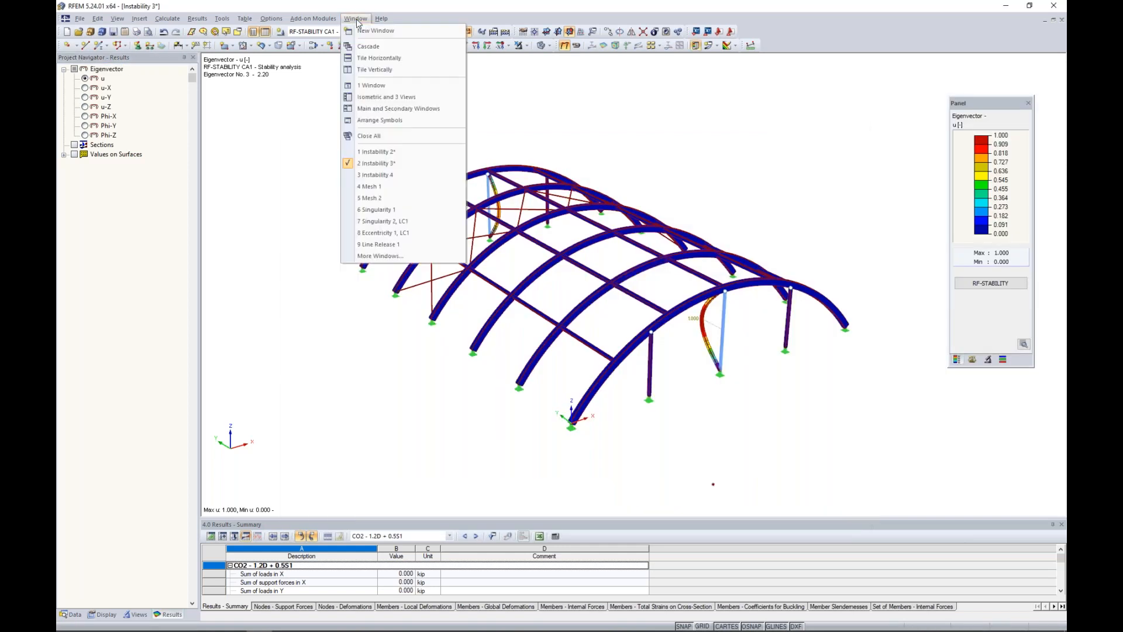
pyautogui.click(393, 175)
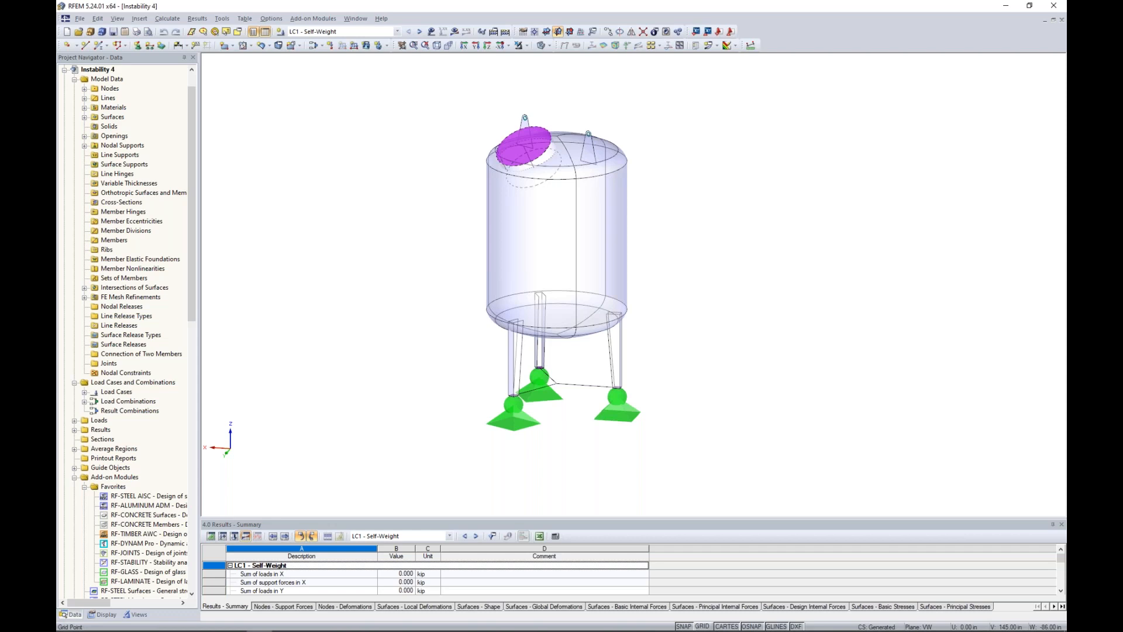
pyautogui.keyDown('ctrl'); pyautogui.moveTo(702, 311); pyautogui.dragTo(582, 306, button='middle'); pyautogui.keyUp('ctrl')
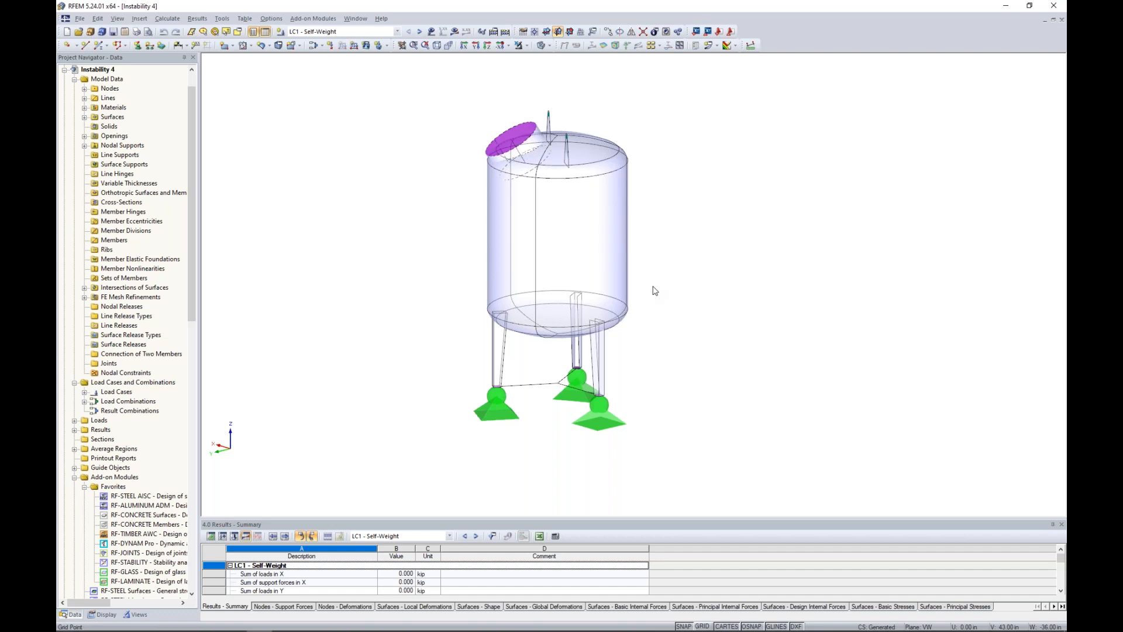
pyautogui.moveTo(685, 364)
pyautogui.keyDown('ctrl'); pyautogui.mouseDown(button='middle')
pyautogui.moveTo(650, 321)
pyautogui.moveTo(694, 353)
pyautogui.mouseUp(button='middle'); pyautogui.keyUp('ctrl')
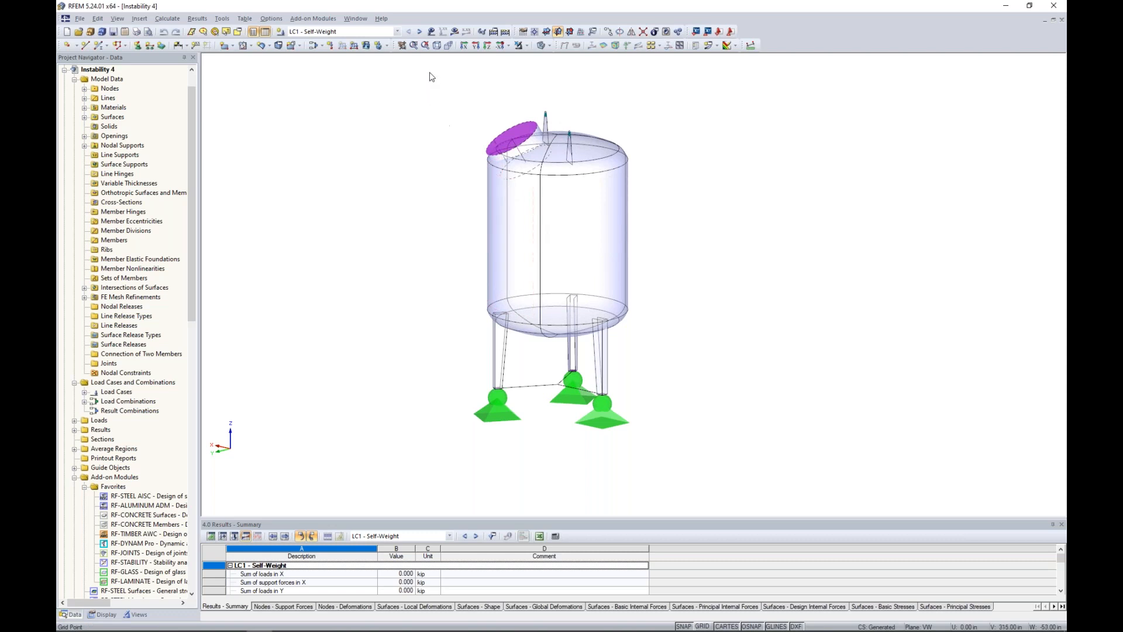
# Display the loads and examine load cases LC1 Self-Weight, LC2 Fill and LC3 Wind on the tank
pyautogui.click(431, 32)
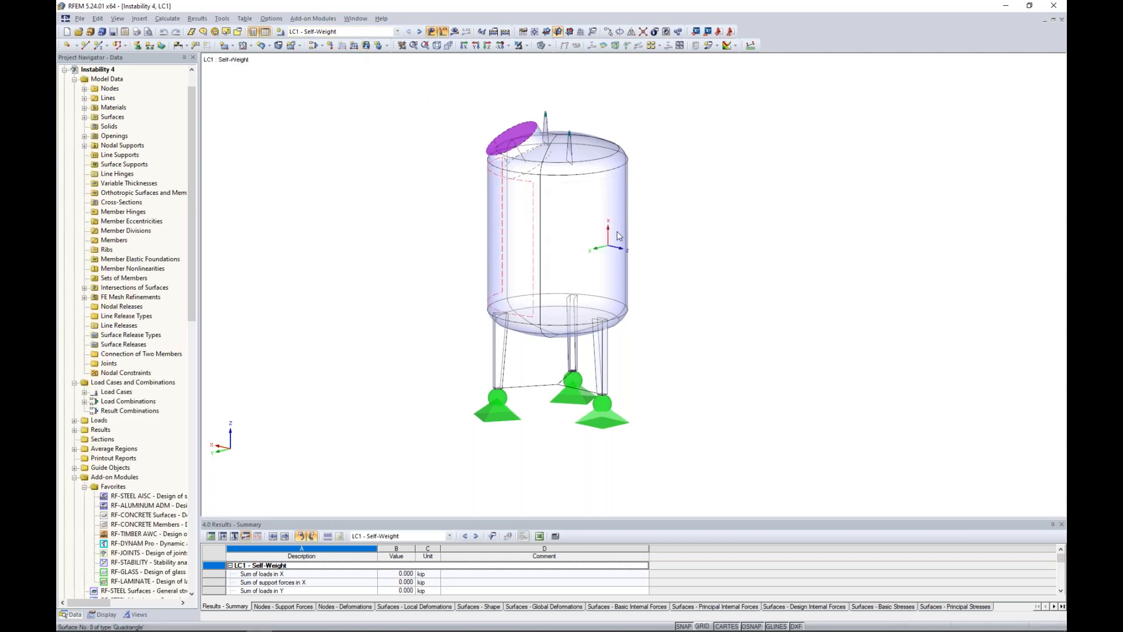
pyautogui.click(420, 31)
pyautogui.keyDown('ctrl'); pyautogui.moveTo(396, 225); pyautogui.dragTo(415, 242, button='middle'); pyautogui.keyUp('ctrl')
pyautogui.scroll(2, 449, 294)
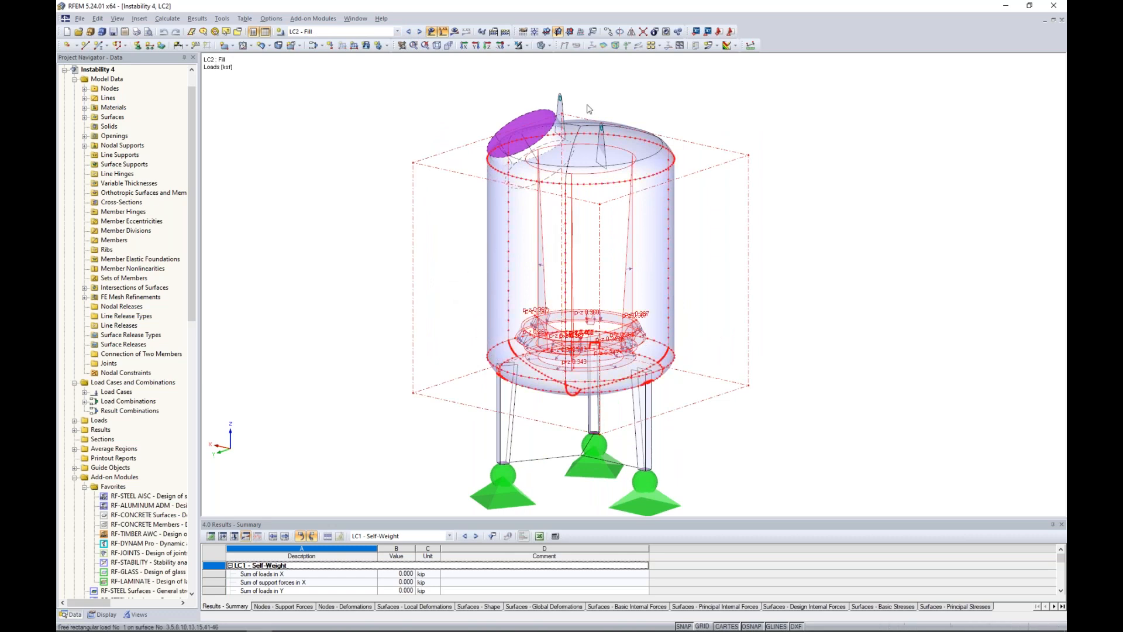
pyautogui.click(420, 31)
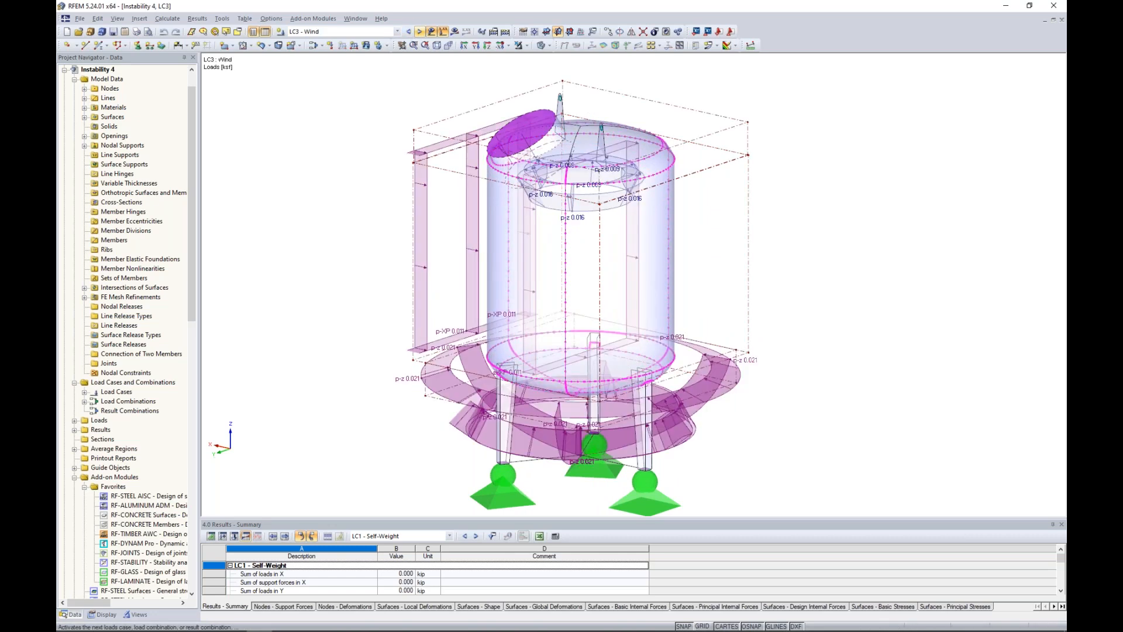
pyautogui.moveTo(326, 281); pyautogui.dragTo(353, 234, button='middle')
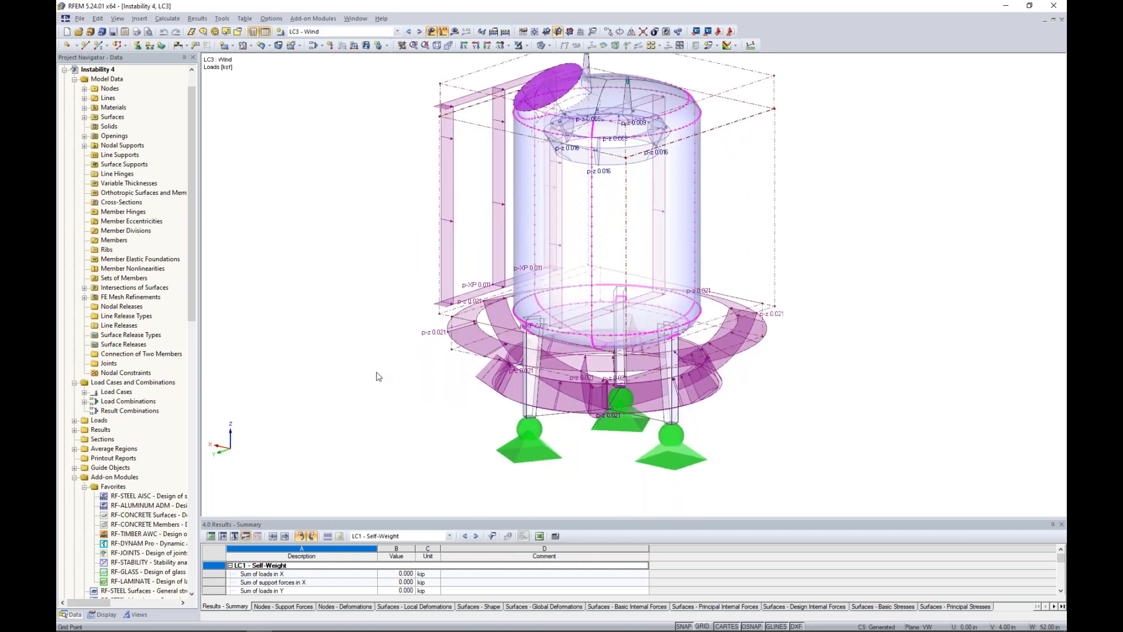
pyautogui.keyDown('ctrl'); pyautogui.moveTo(555, 331); pyautogui.dragTo(625, 303, button='middle'); pyautogui.keyUp('ctrl')
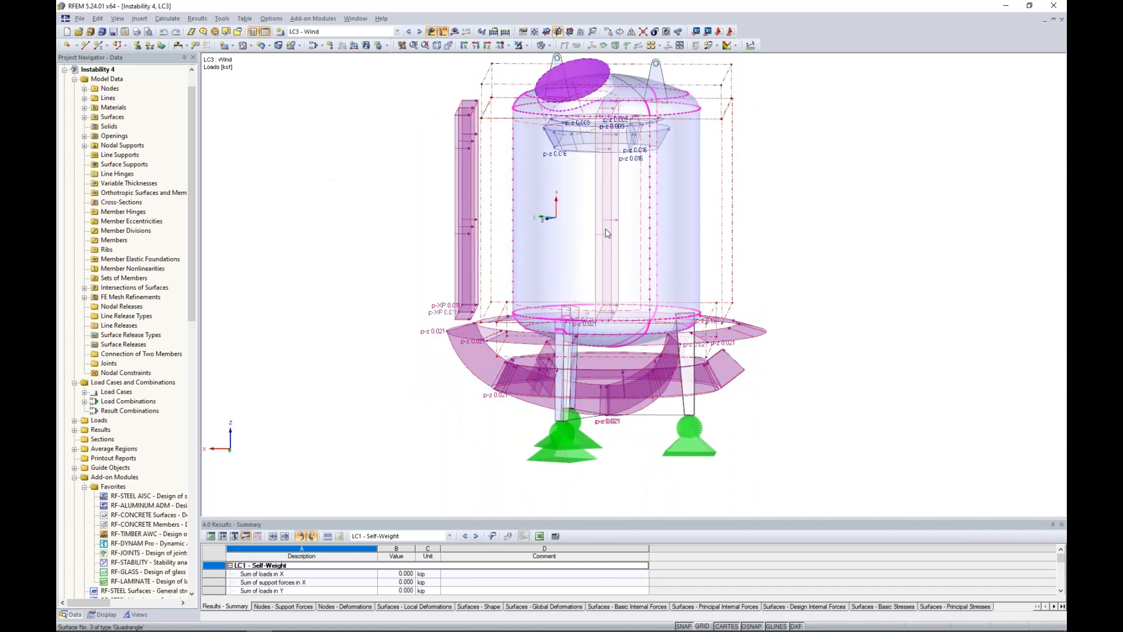
pyautogui.keyDown('ctrl'); pyautogui.moveTo(750, 250); pyautogui.dragTo(742, 275, button='middle'); pyautogui.keyUp('ctrl')
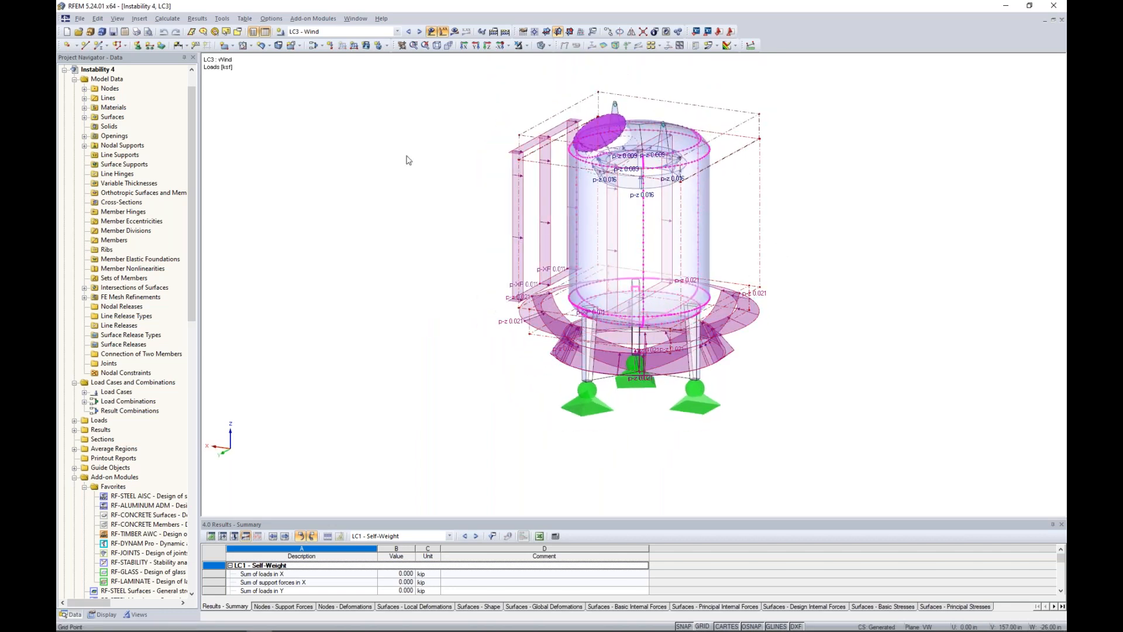
# Examine the loads of load combination CO1 (1.2D + L + W) on the tank, and hide the load display
pyautogui.click(419, 31)
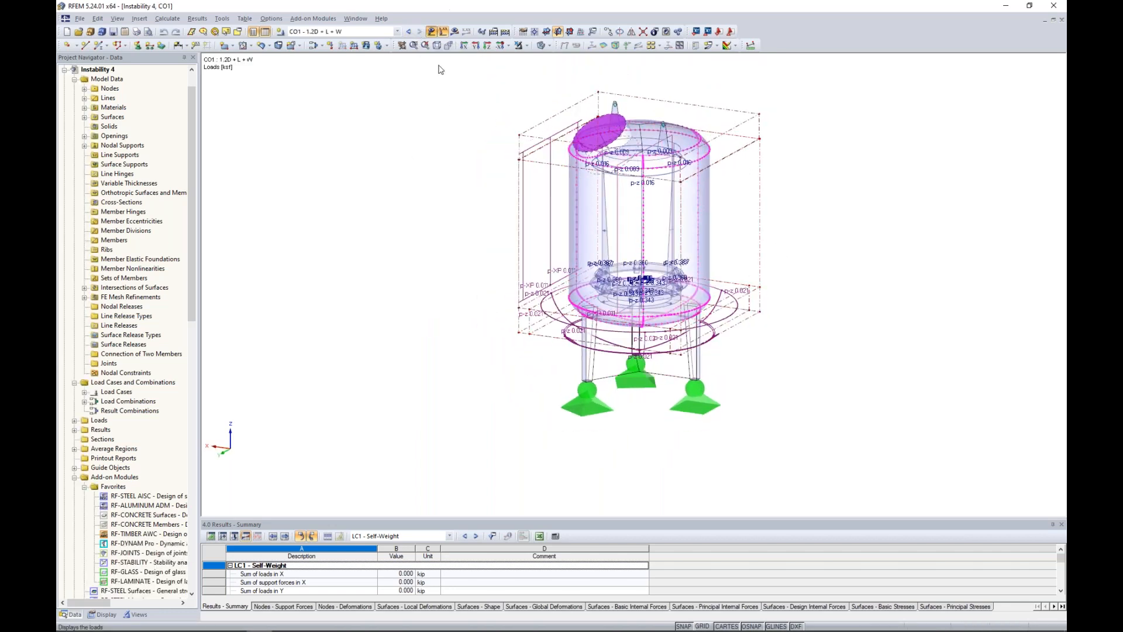
pyautogui.moveTo(474, 185); pyautogui.dragTo(405, 211, button='middle')
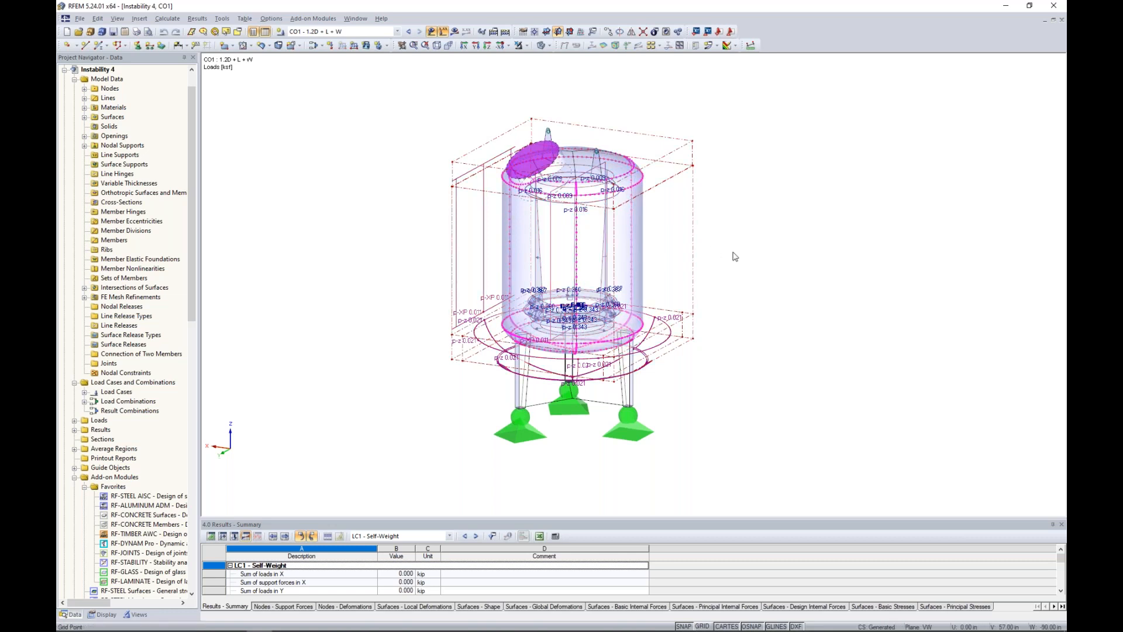
pyautogui.click(431, 31)
# Calculate load combination CO1 and compare the calculation error description with the marked instability location on the tank
pyautogui.click(455, 33)
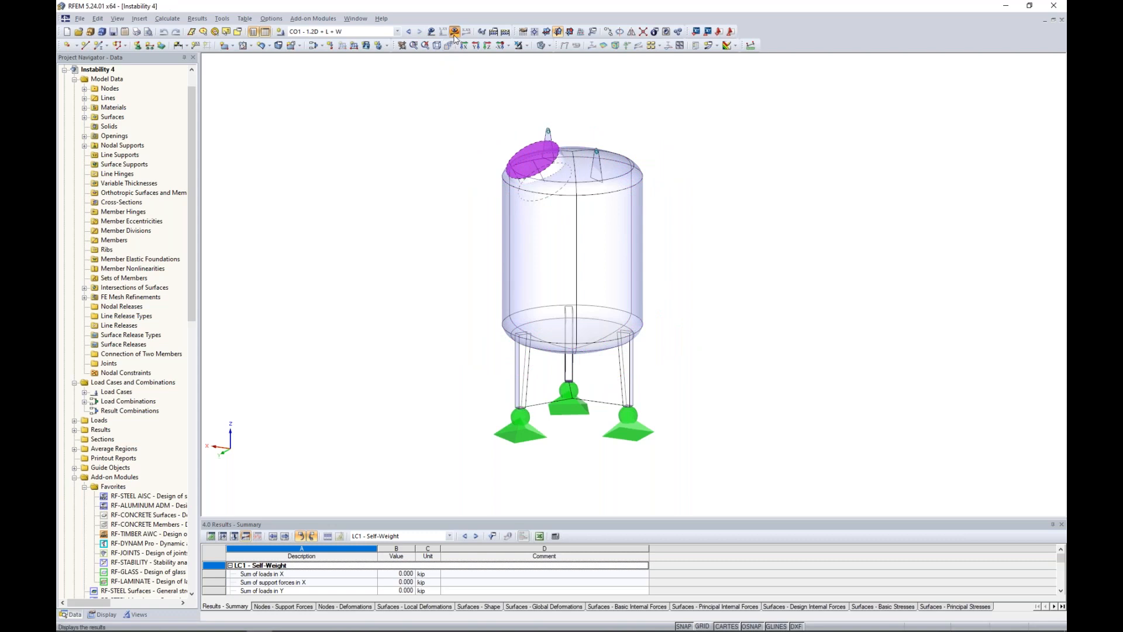
pyautogui.click(543, 337)
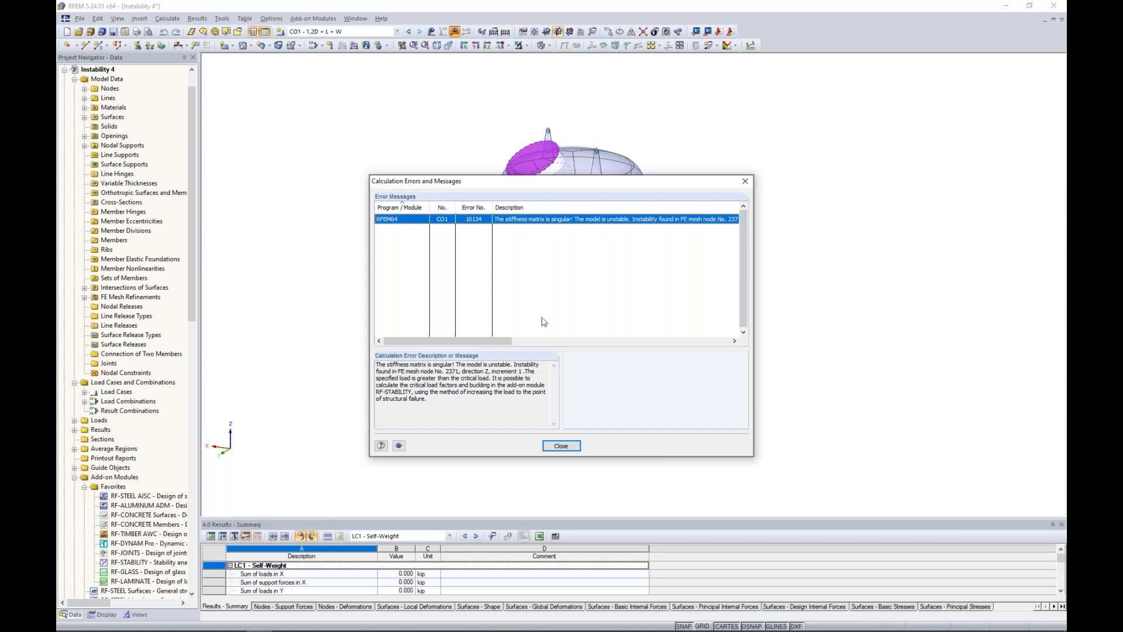
pyautogui.moveTo(576, 183); pyautogui.dragTo(648, 421)
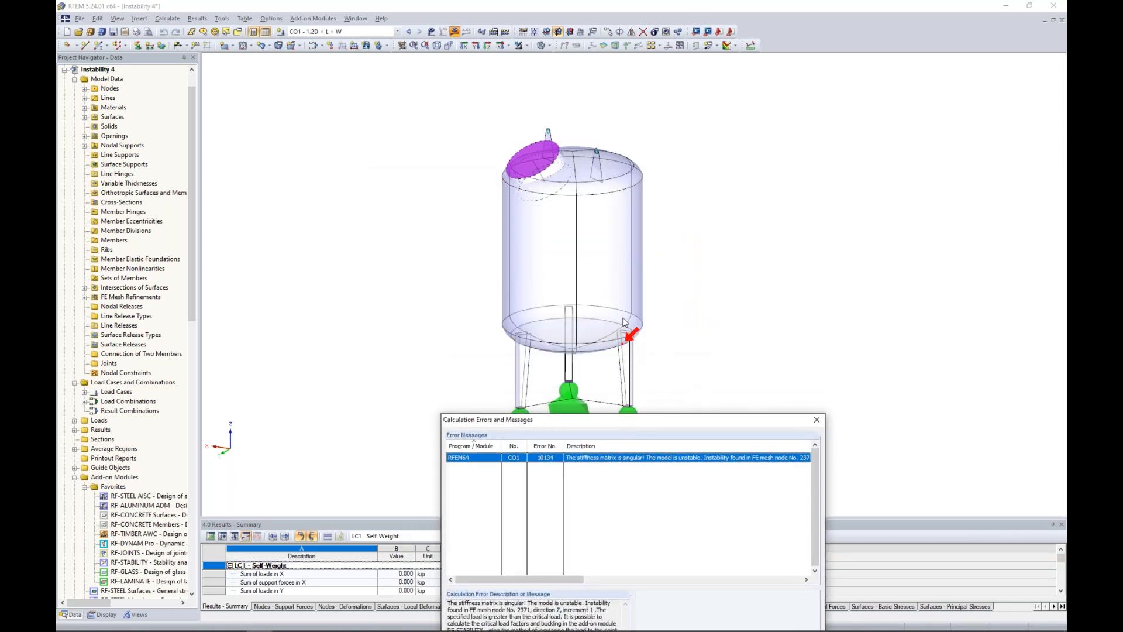
pyautogui.moveTo(633, 423); pyautogui.dragTo(625, 180)
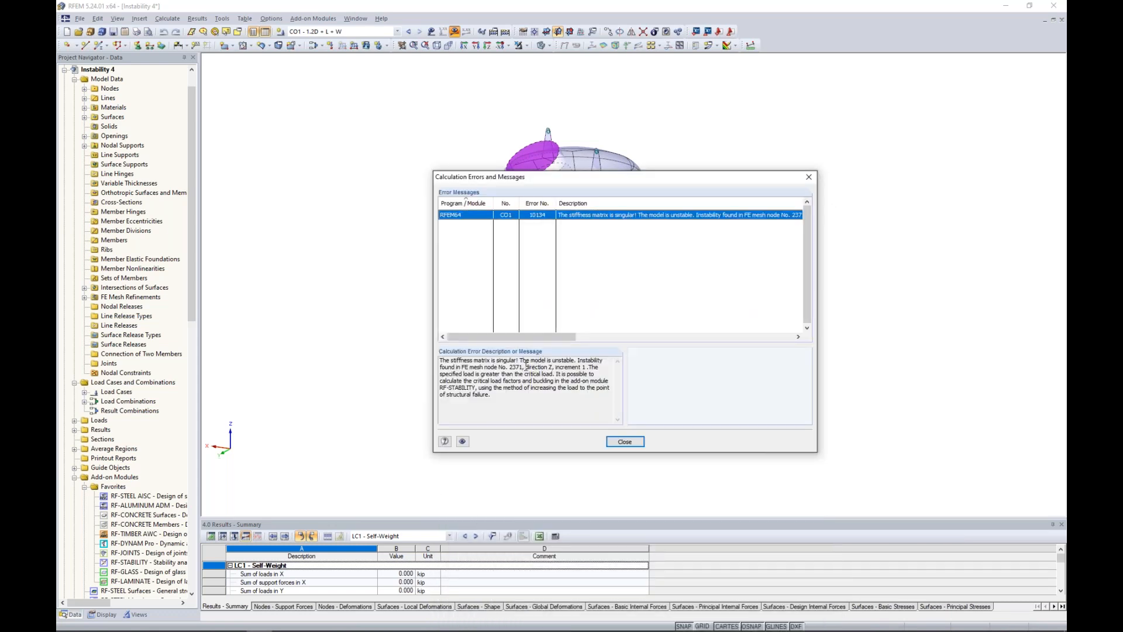
# Read the instability direction and the critical-load statement in the CO1 calculation error description, and close the message window
pyautogui.moveTo(525, 367); pyautogui.dragTo(555, 373)
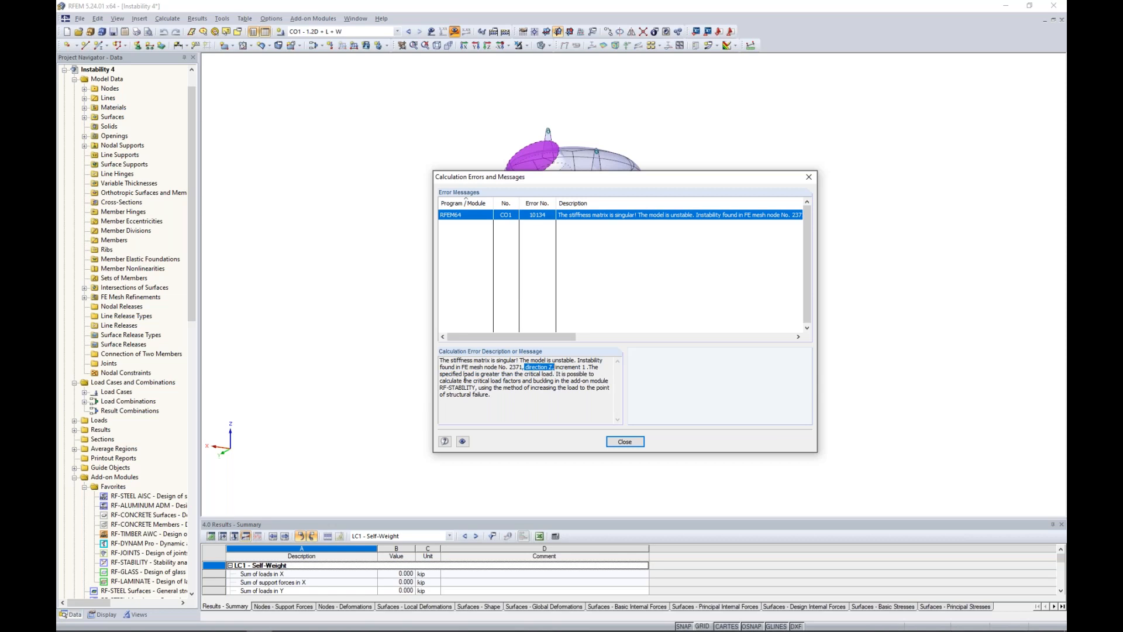
pyautogui.moveTo(444, 375); pyautogui.dragTo(526, 375)
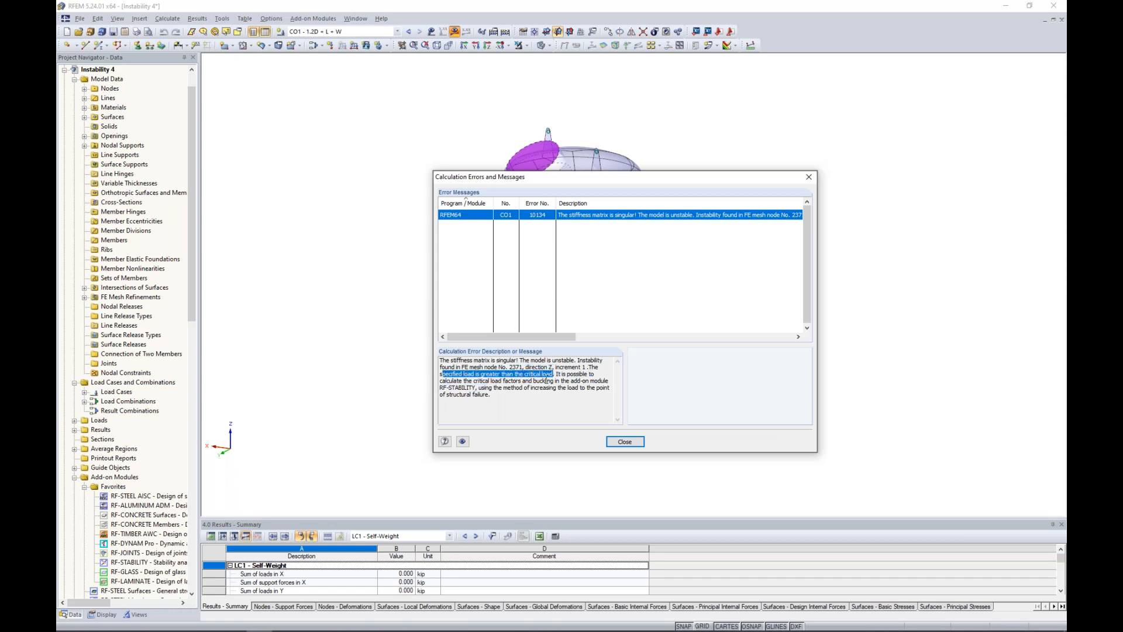
pyautogui.click(625, 441)
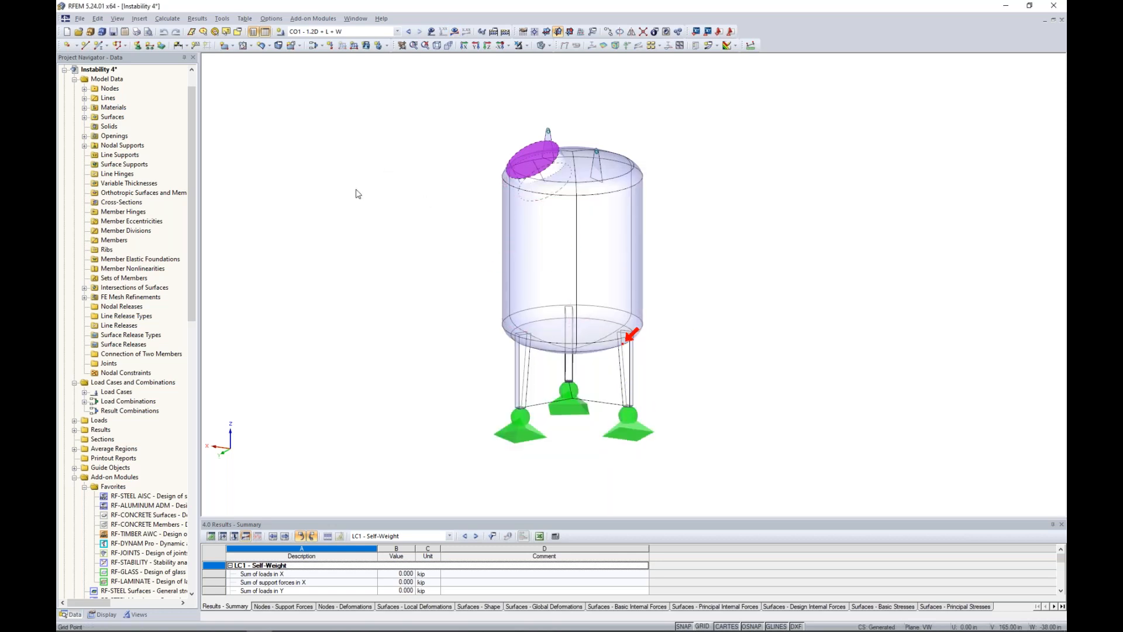
# Set load combination CO1's method of analysis to geometrically linear analysis and calculate it
pyautogui.click(313, 45)
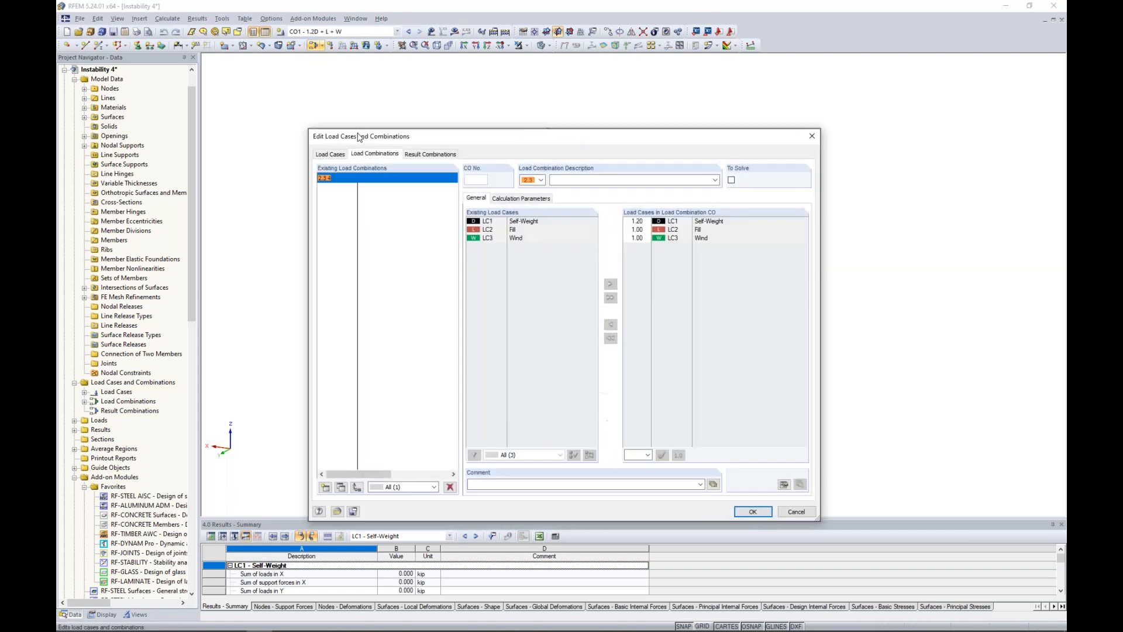
pyautogui.click(516, 199)
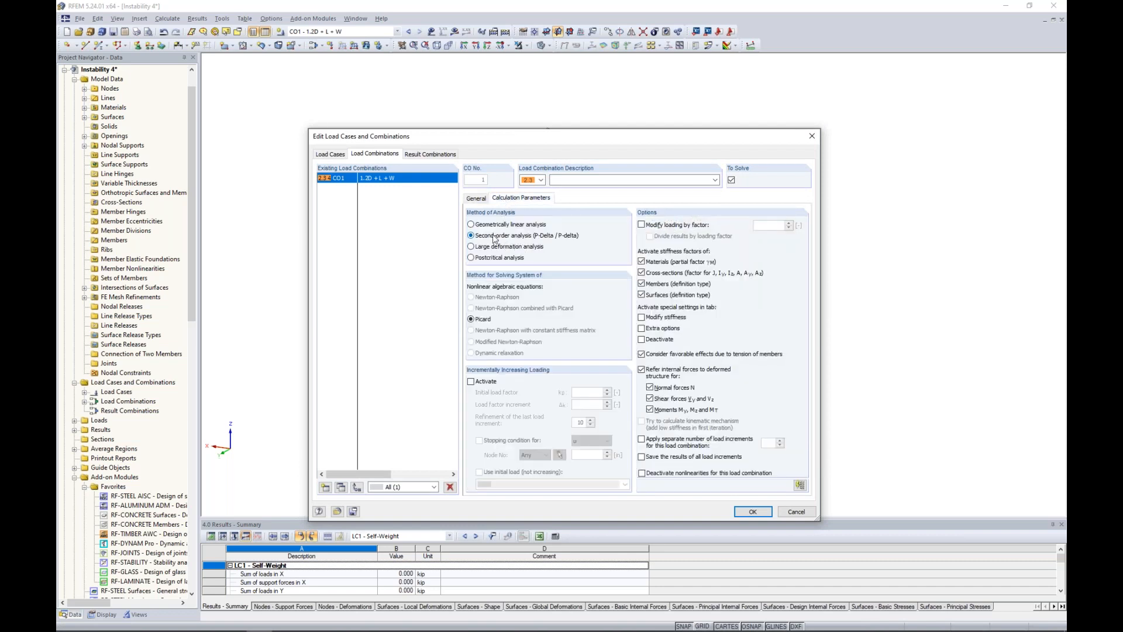
pyautogui.click(471, 226)
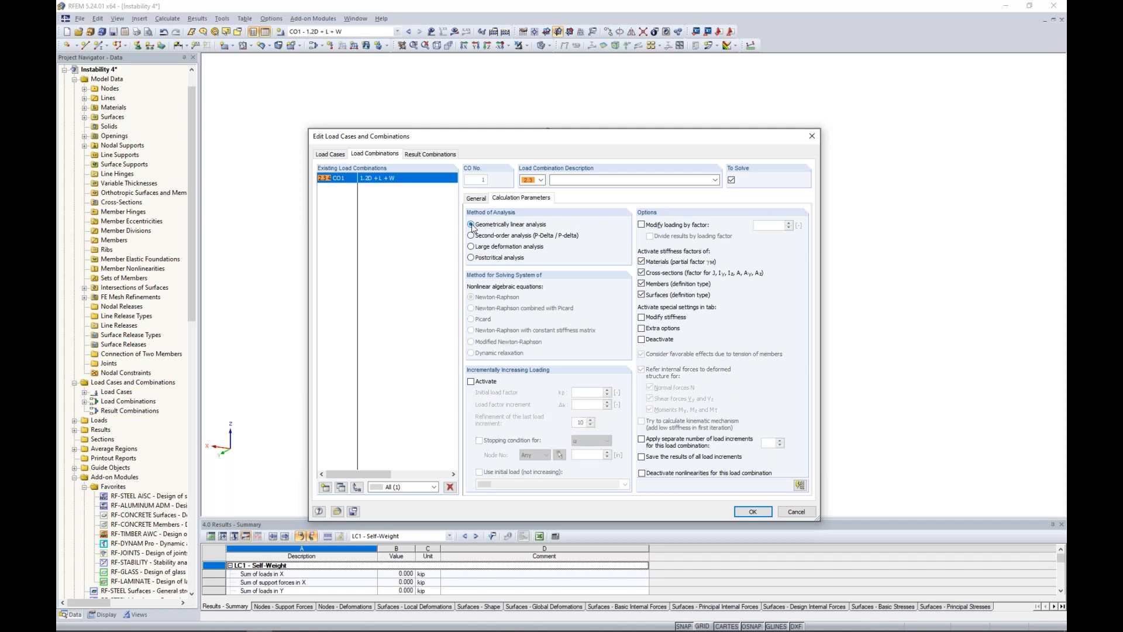
pyautogui.click(753, 511)
pyautogui.click(454, 31)
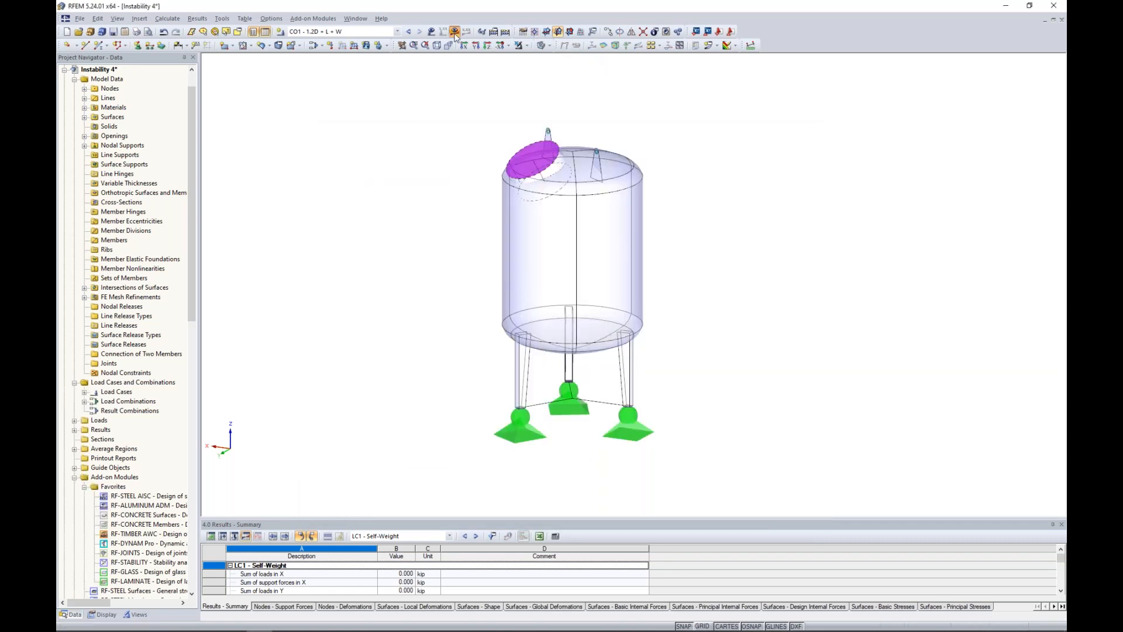
pyautogui.click(543, 337)
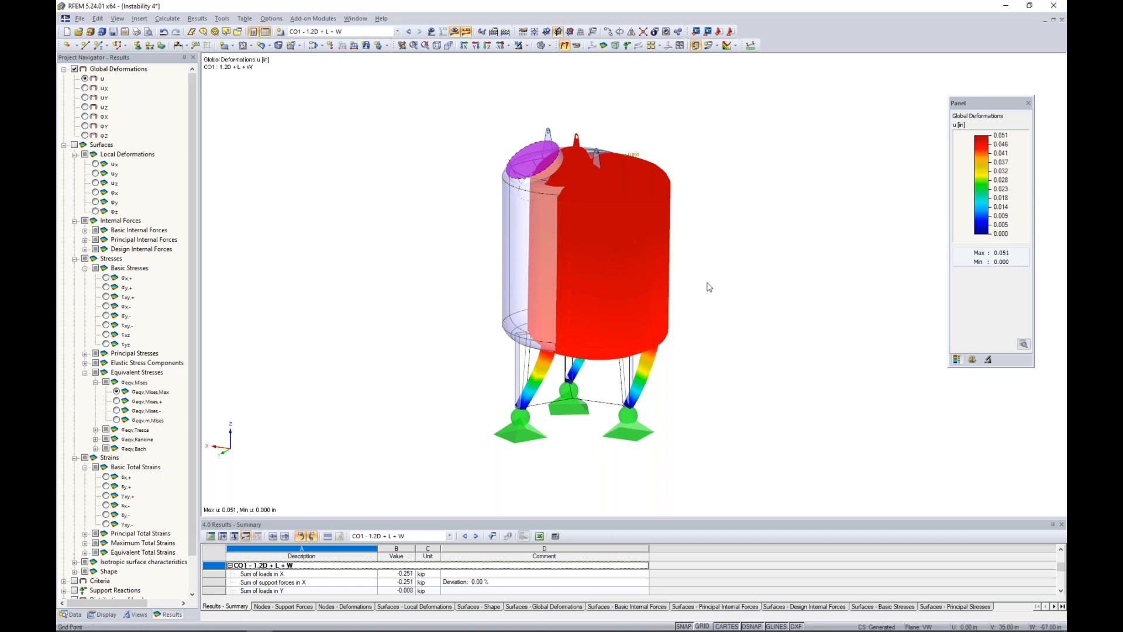
# Reduce the deformation display factor for the CO1 global deformations of the tank and return to the colour scale
pyautogui.click(972, 360)
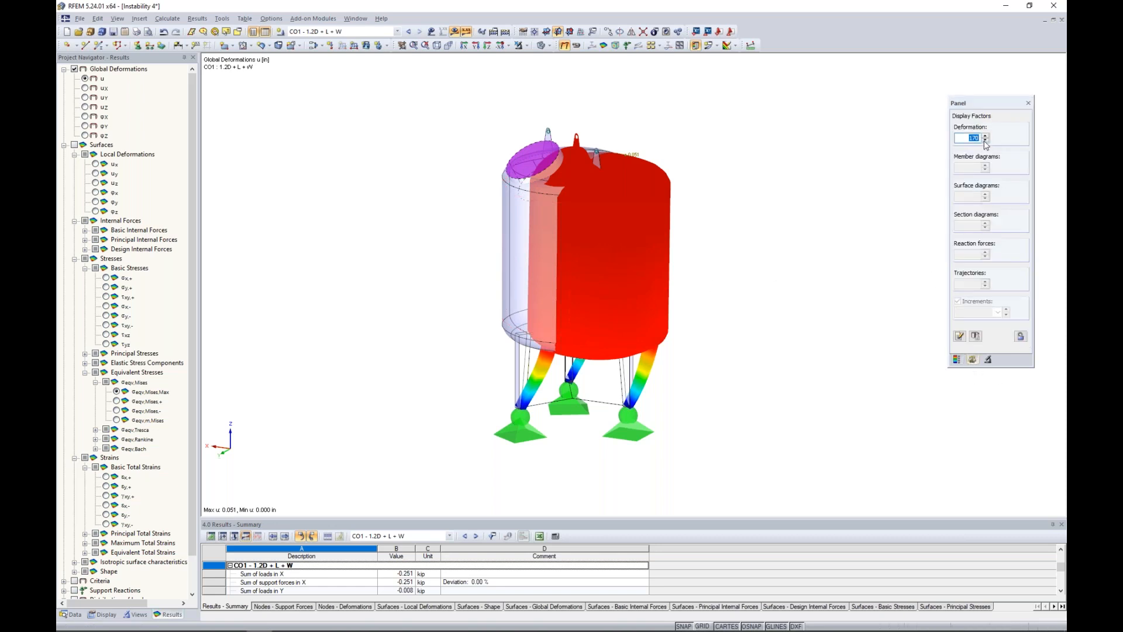
pyautogui.click(985, 140)
pyautogui.click(985, 140)
pyautogui.click(985, 139)
pyautogui.click(957, 359)
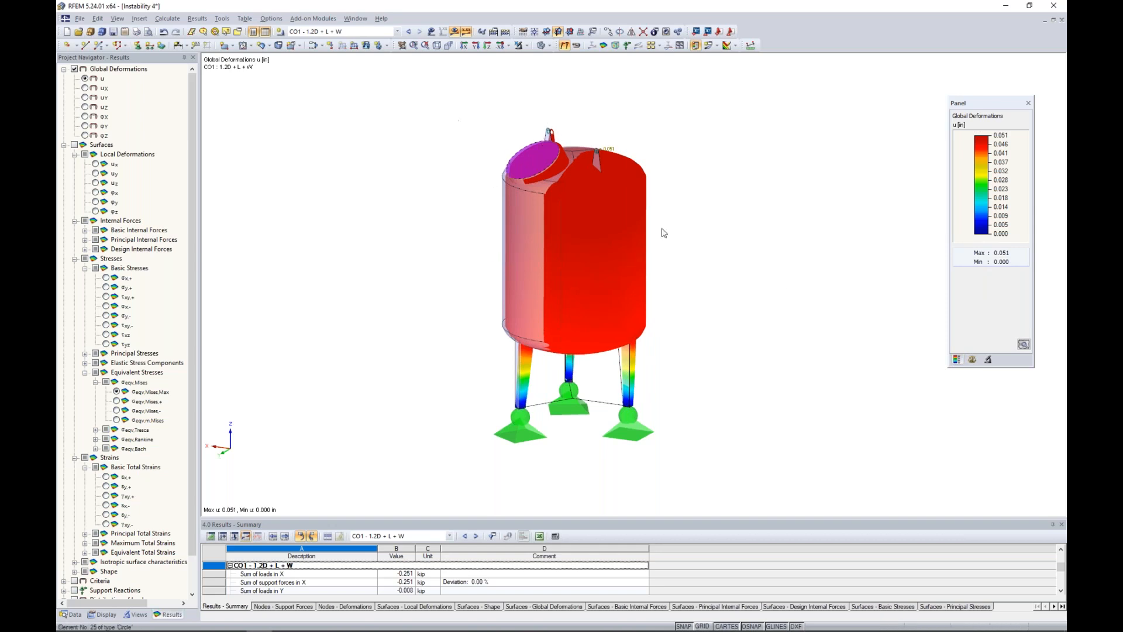
# Run an RF-STABILITY eigenvalue analysis that imports axial forces from CO1 - 1.2D + L + W
pyautogui.click(73, 615)
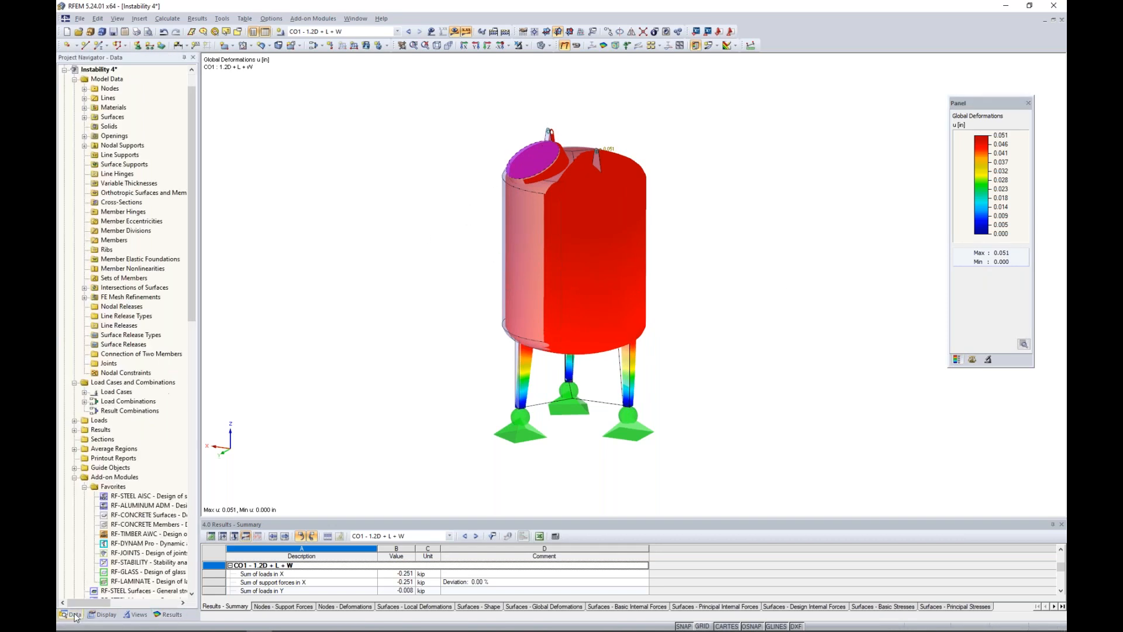
pyautogui.scroll(-3, 129, 479)
pyautogui.doubleClick(140, 478)
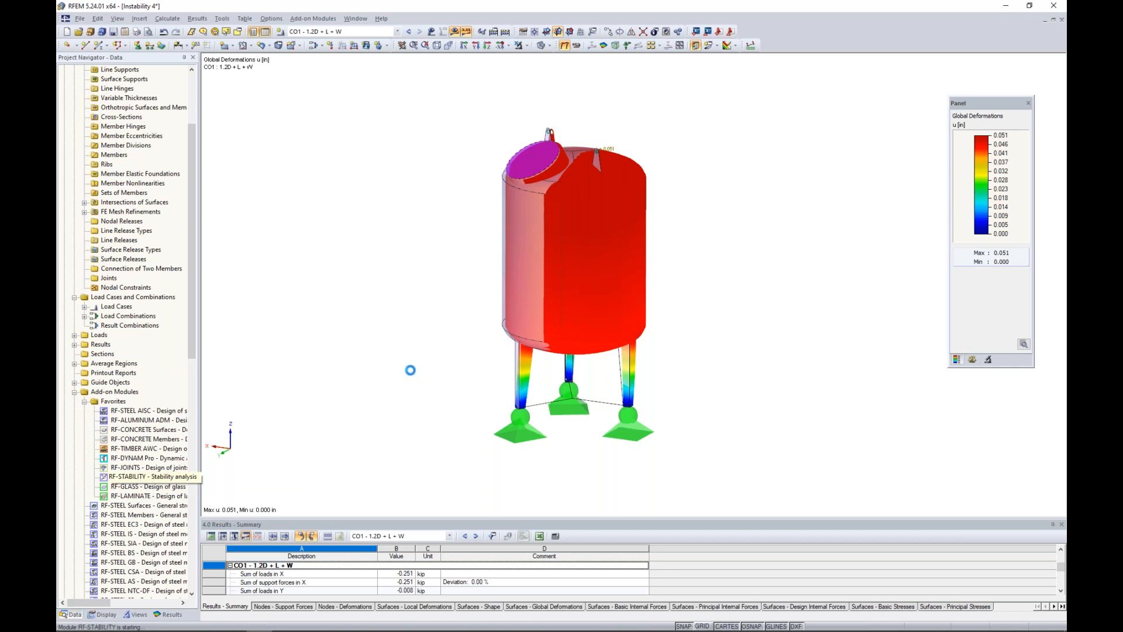
pyautogui.click(434, 260)
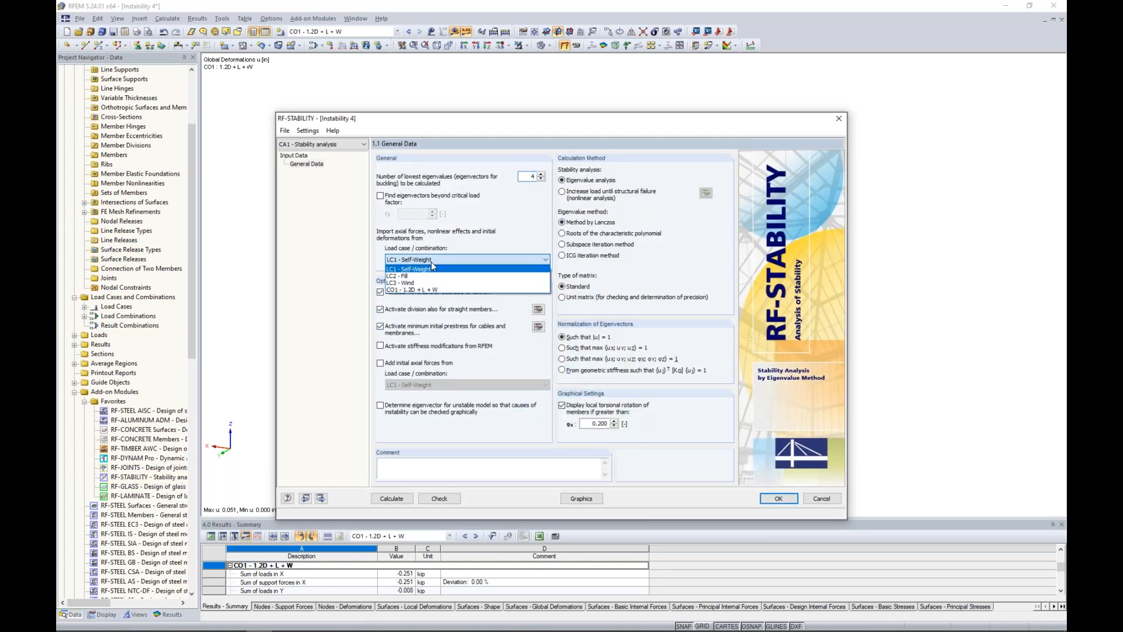
pyautogui.click(425, 275)
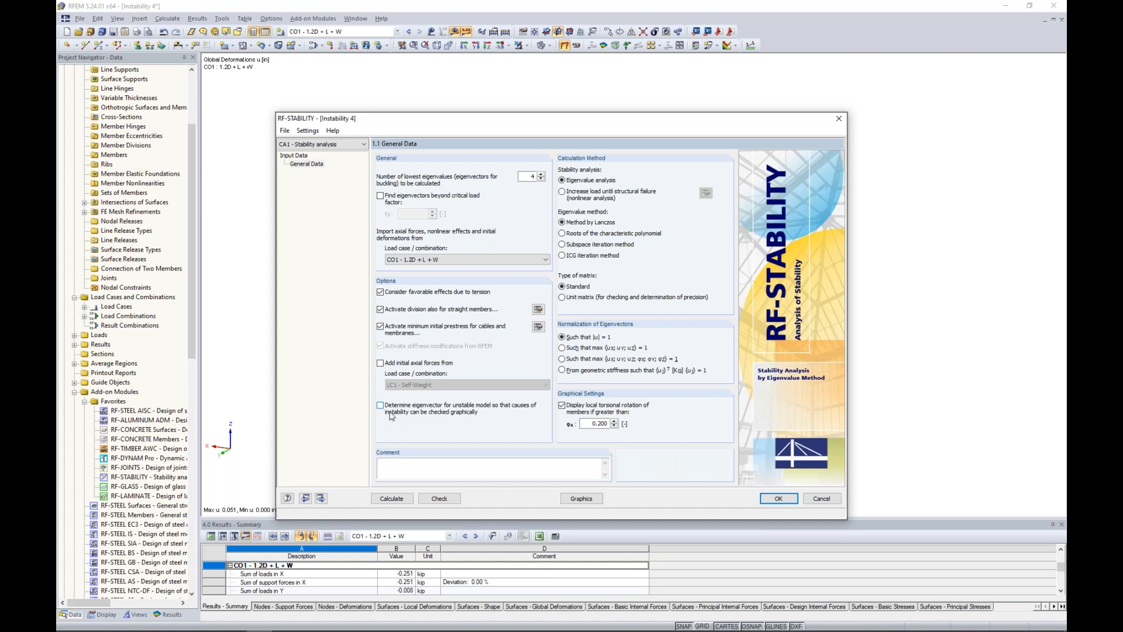
pyautogui.click(395, 500)
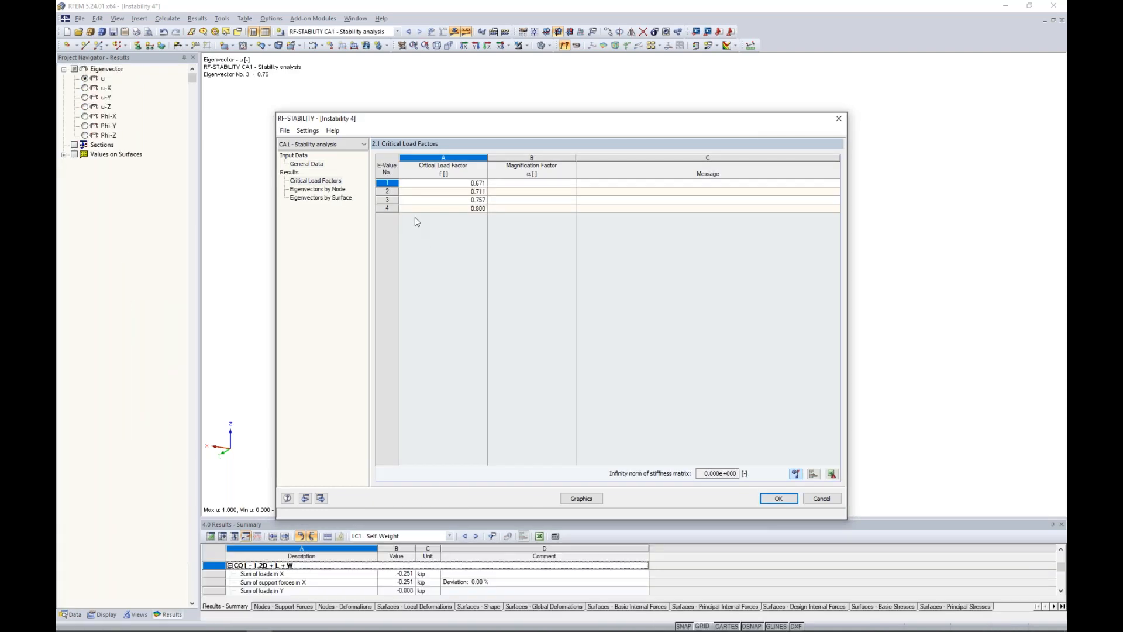
# Compare the critical load factors of the four eigenvalues with their buckling shapes on the tank legs
pyautogui.moveTo(501, 125); pyautogui.dragTo(533, 440)
pyautogui.click(468, 498)
pyautogui.press('Down')
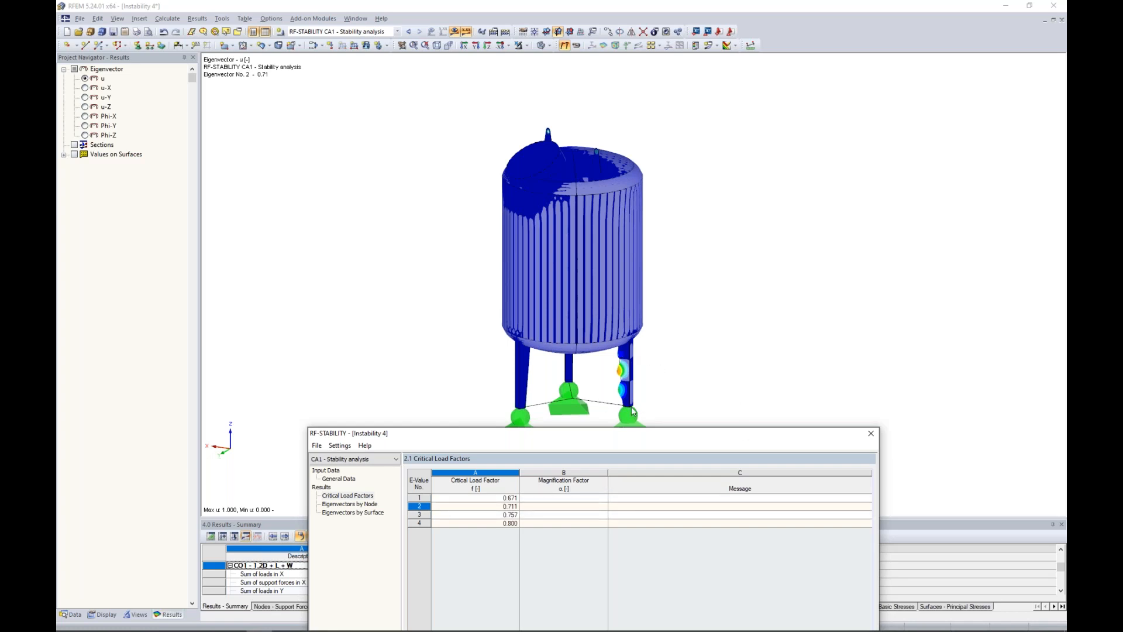
pyautogui.press('Down')
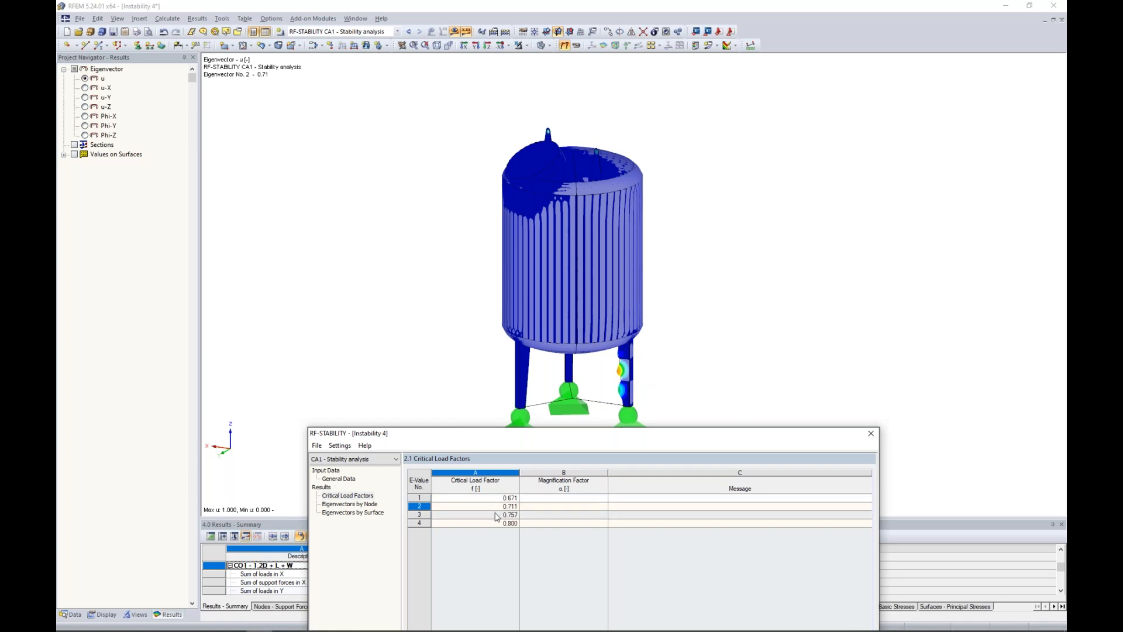
pyautogui.click(496, 522)
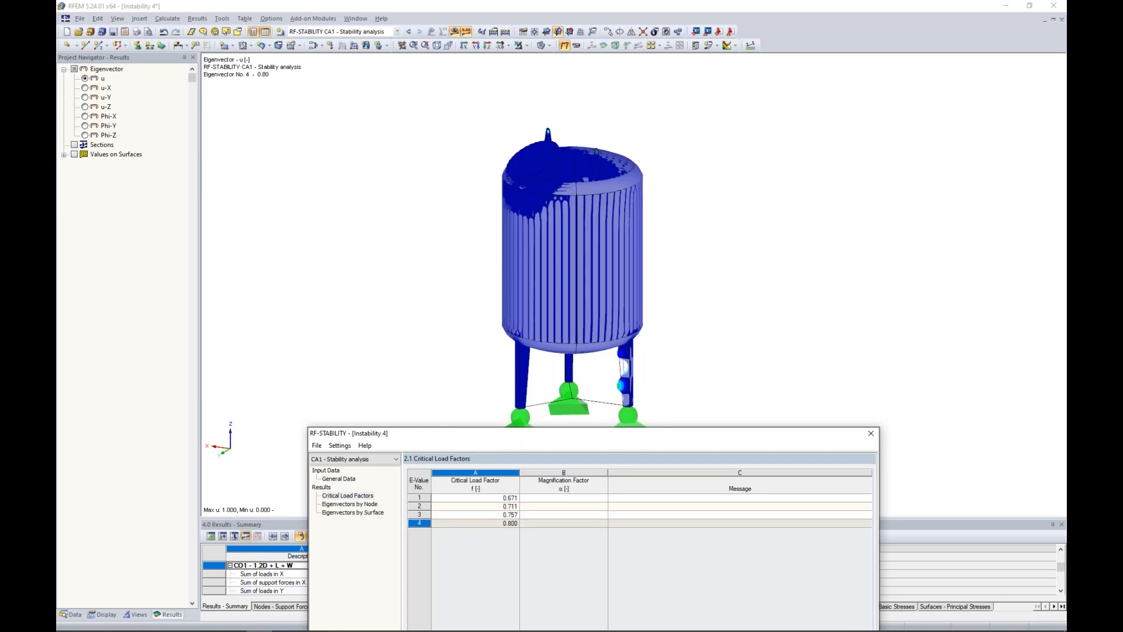
pyautogui.click(493, 498)
pyautogui.moveTo(529, 437); pyautogui.dragTo(573, 101)
pyautogui.click(551, 163)
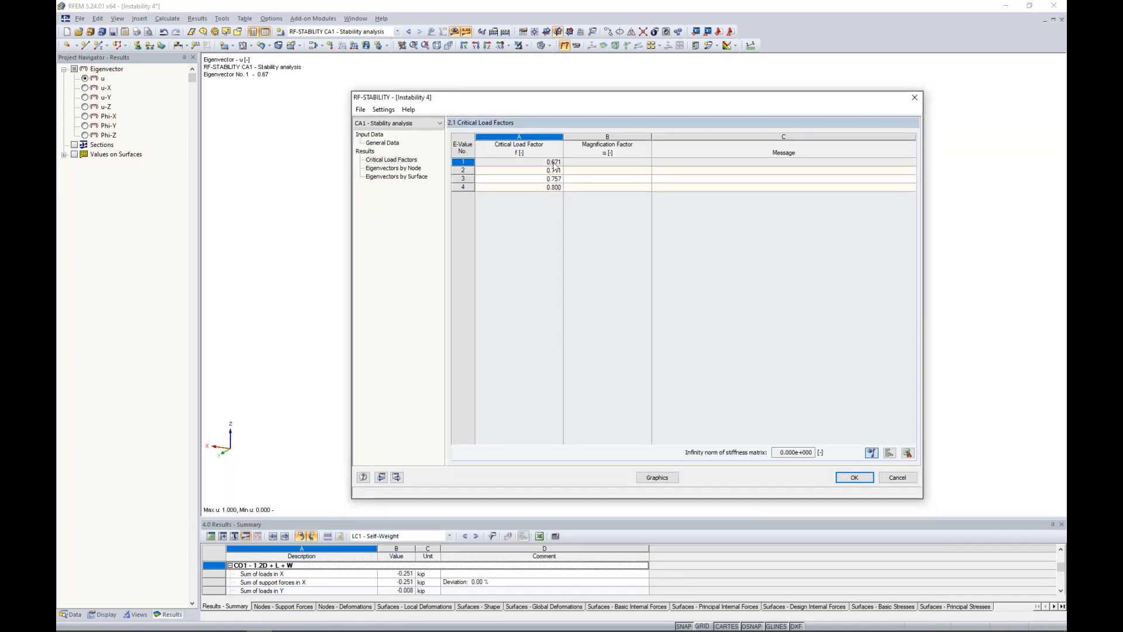
# Review the stability analysis general data against eigenvector 1 on the tank, and close the RF-STABILITY module
pyautogui.click(386, 143)
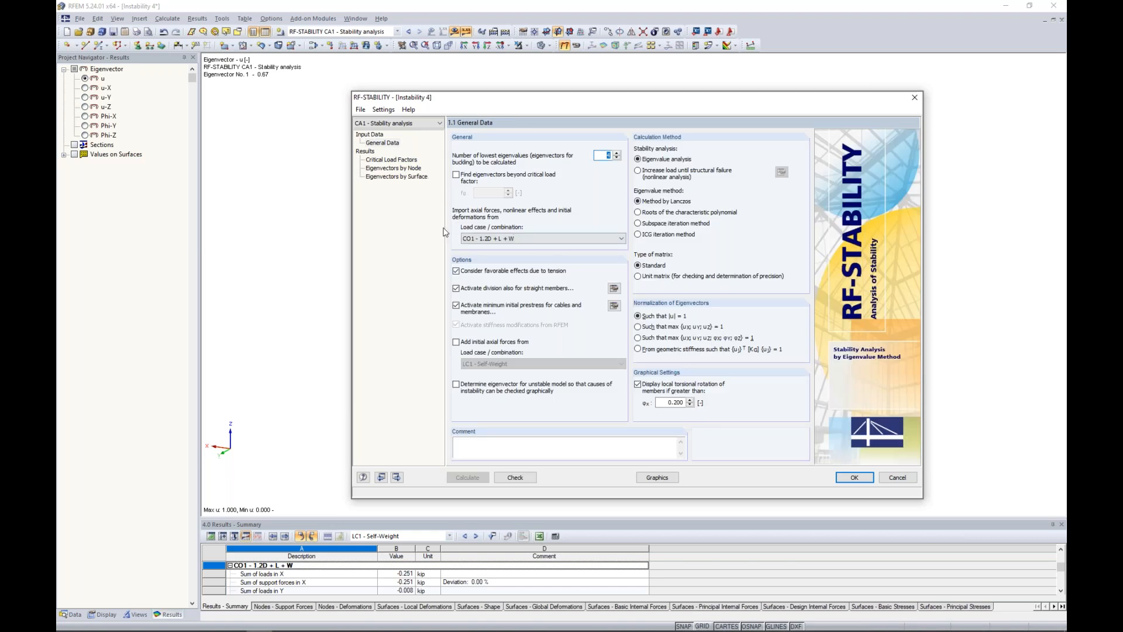
pyautogui.moveTo(501, 101); pyautogui.dragTo(495, 458)
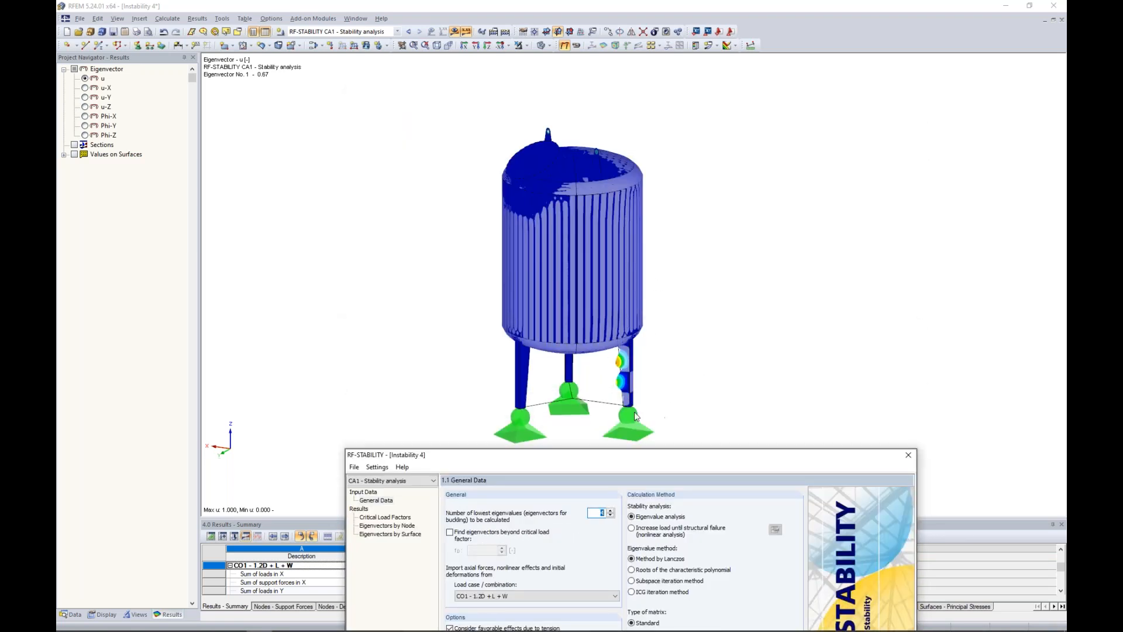
pyautogui.moveTo(627, 460); pyautogui.dragTo(621, 122)
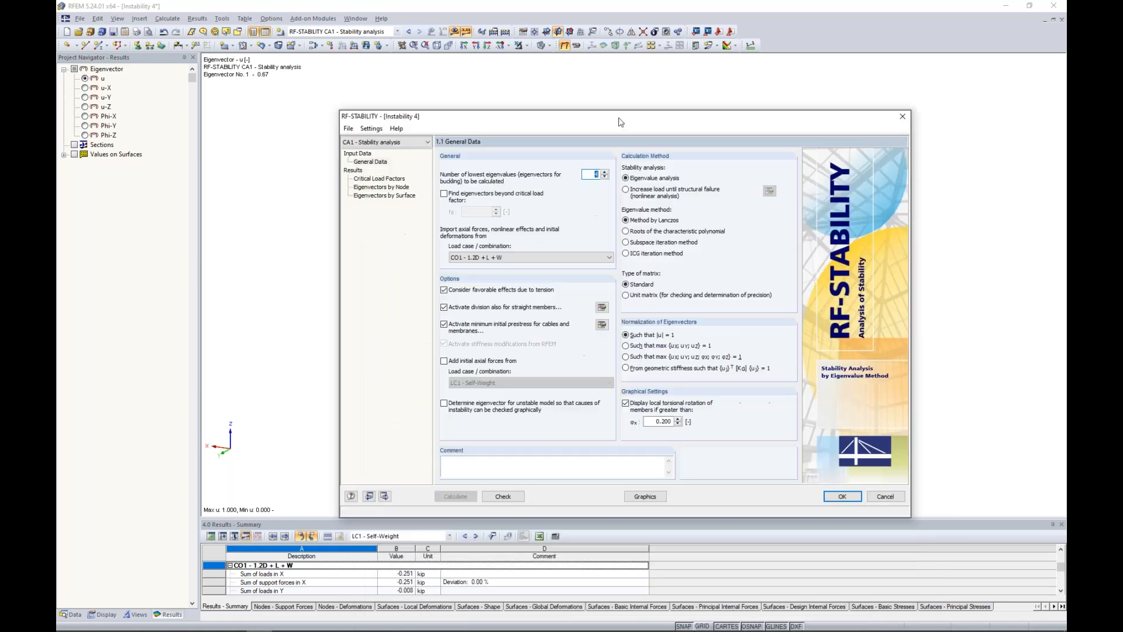
pyautogui.click(843, 496)
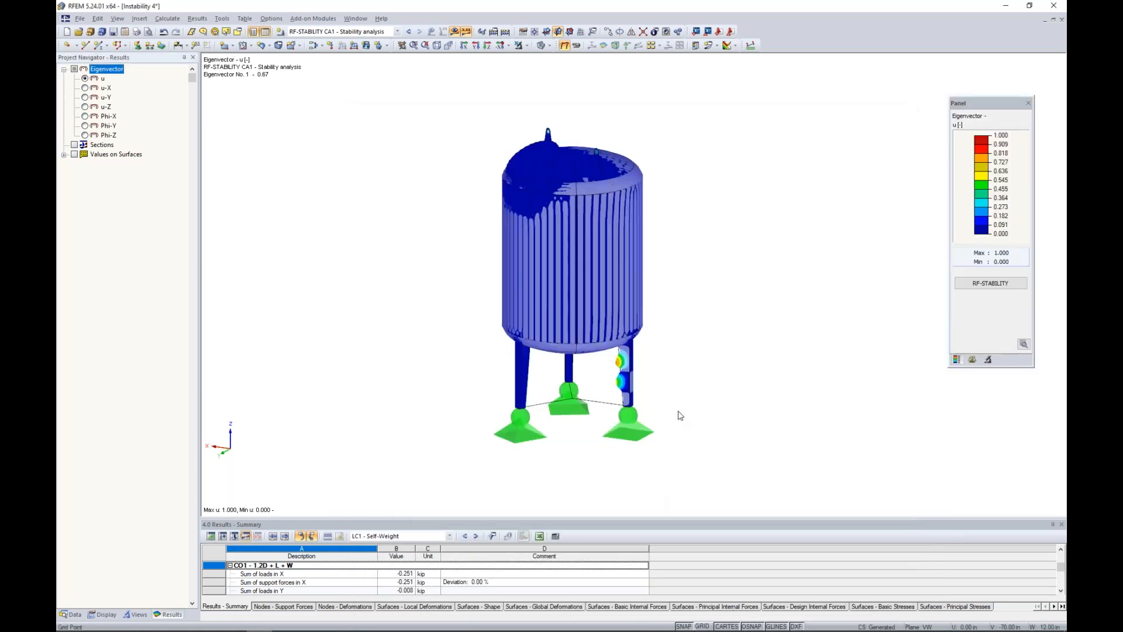
# Examine the buckling shapes of eigenvectors 1, 2 and 3 on the tank's supporting legs up close
pyautogui.click(541, 46)
pyautogui.keyDown('ctrl'); pyautogui.moveTo(775, 416); pyautogui.dragTo(698, 405, button='middle'); pyautogui.keyUp('ctrl')
pyautogui.scroll(5, 622, 365)
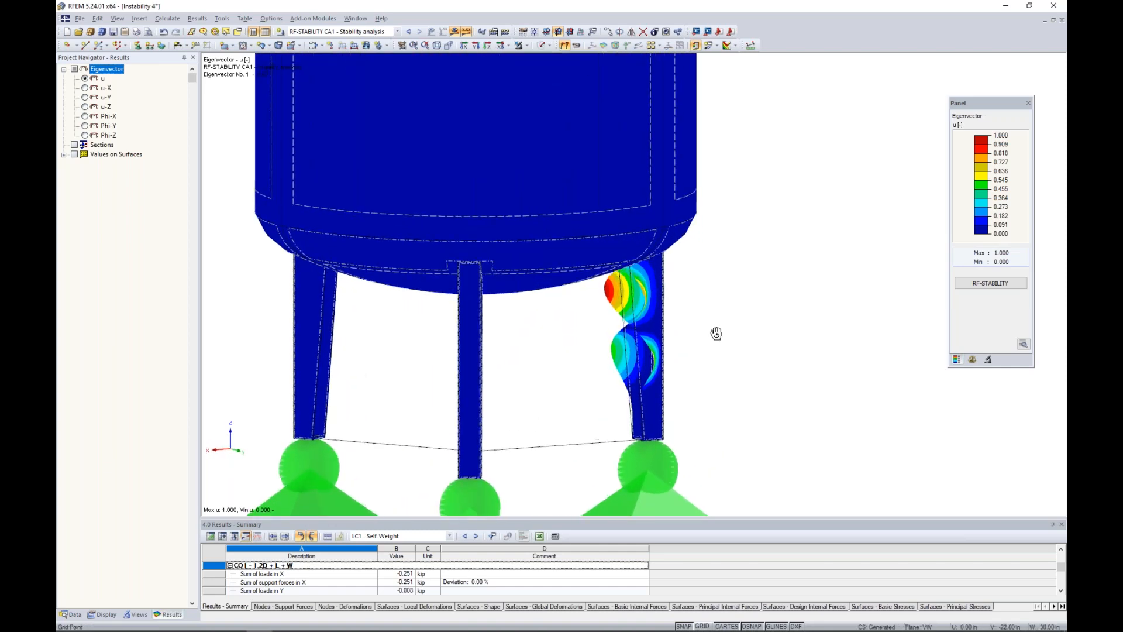
pyautogui.click(989, 359)
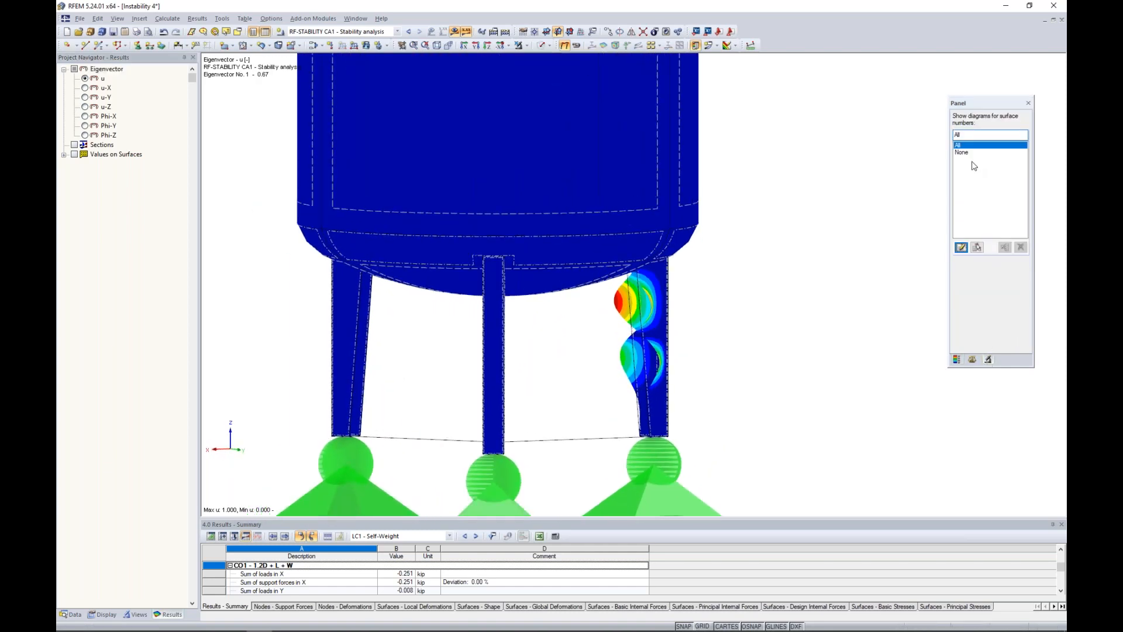
pyautogui.click(973, 359)
pyautogui.click(979, 138)
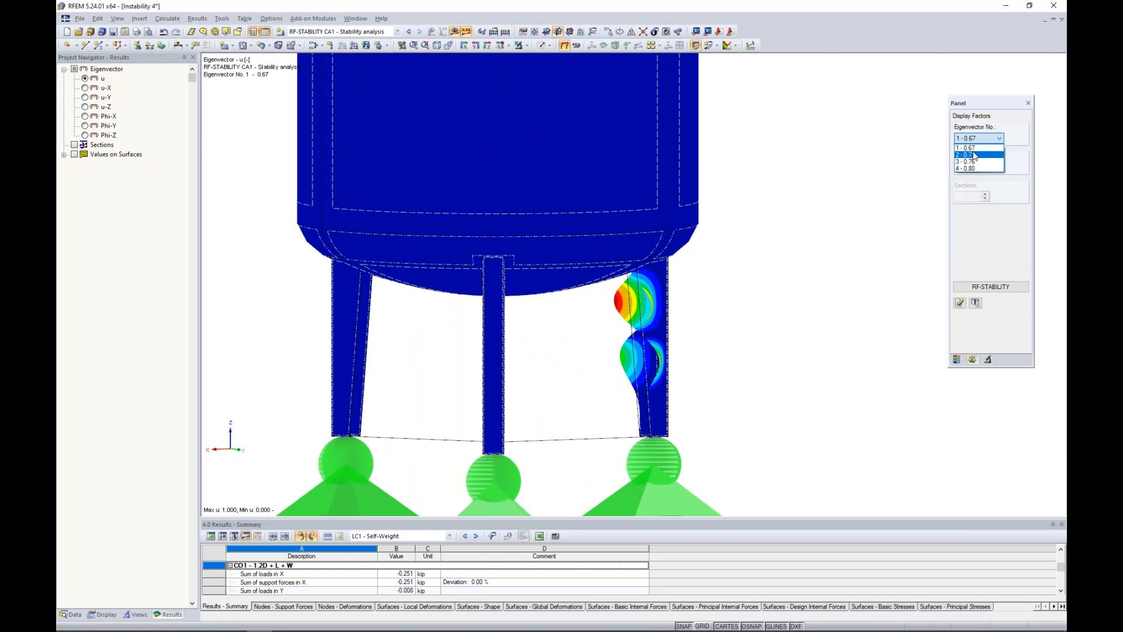
pyautogui.click(971, 154)
pyautogui.click(978, 138)
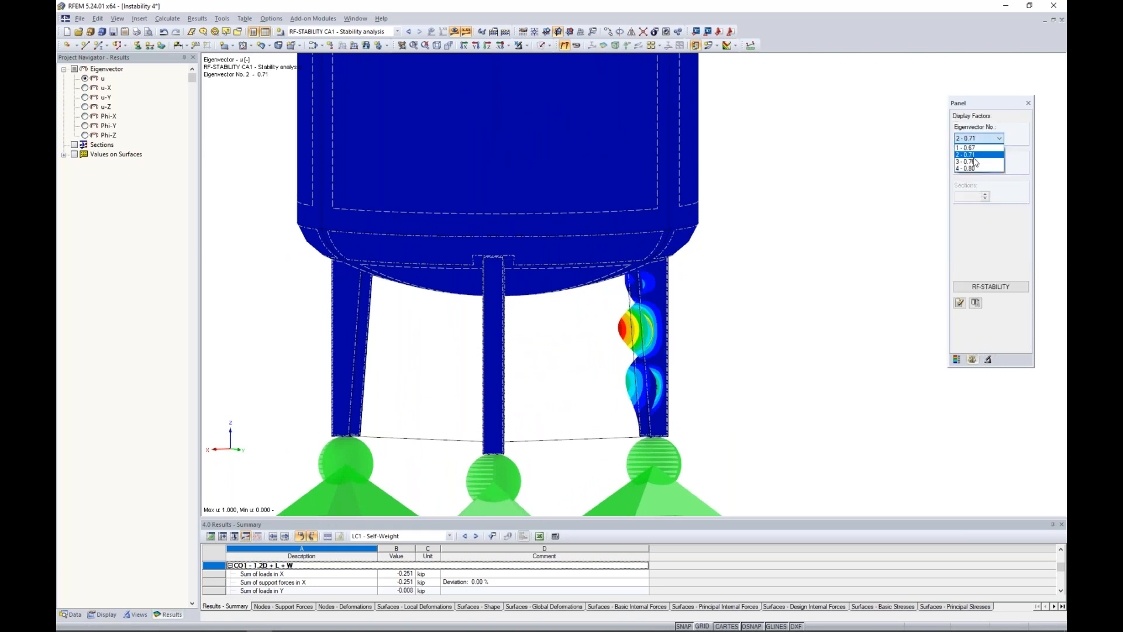
pyautogui.click(974, 160)
# Set the constant thickness of all the supporting legs' component surfaces to 0.14 in
pyautogui.moveTo(742, 390); pyautogui.dragTo(266, 328)
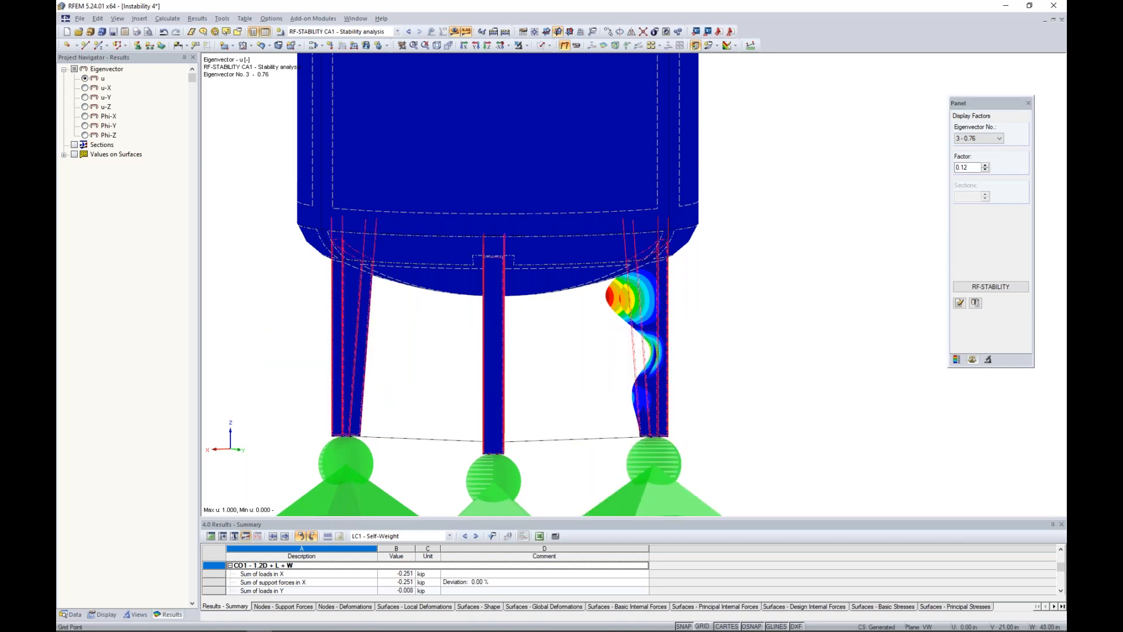
pyautogui.rightClick(648, 352)
pyautogui.moveTo(719, 368)
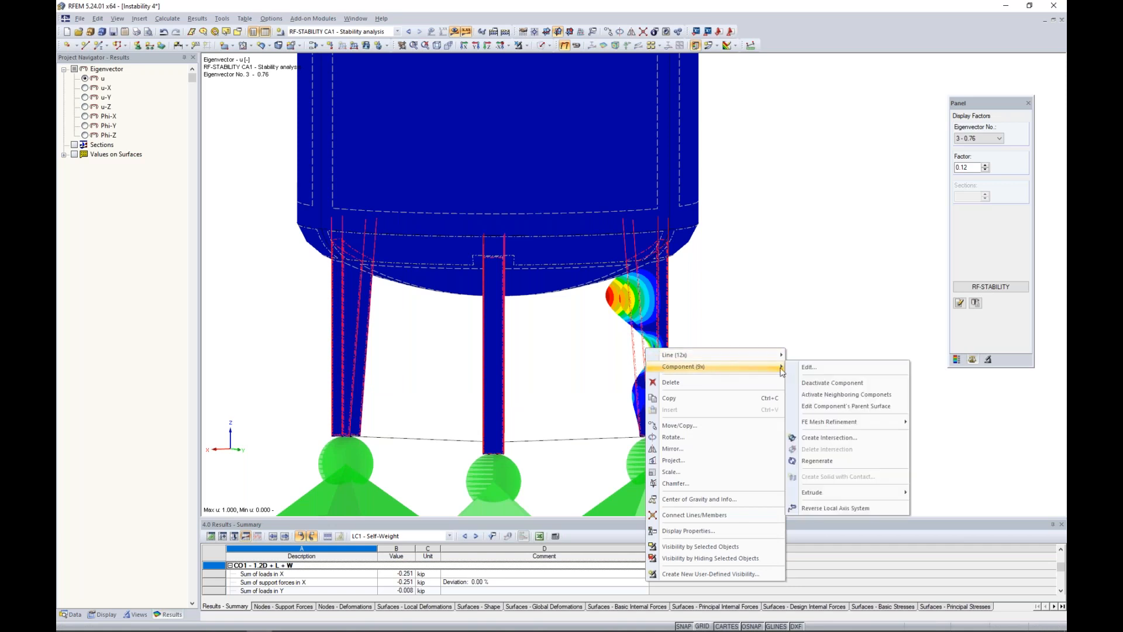
pyautogui.click(806, 367)
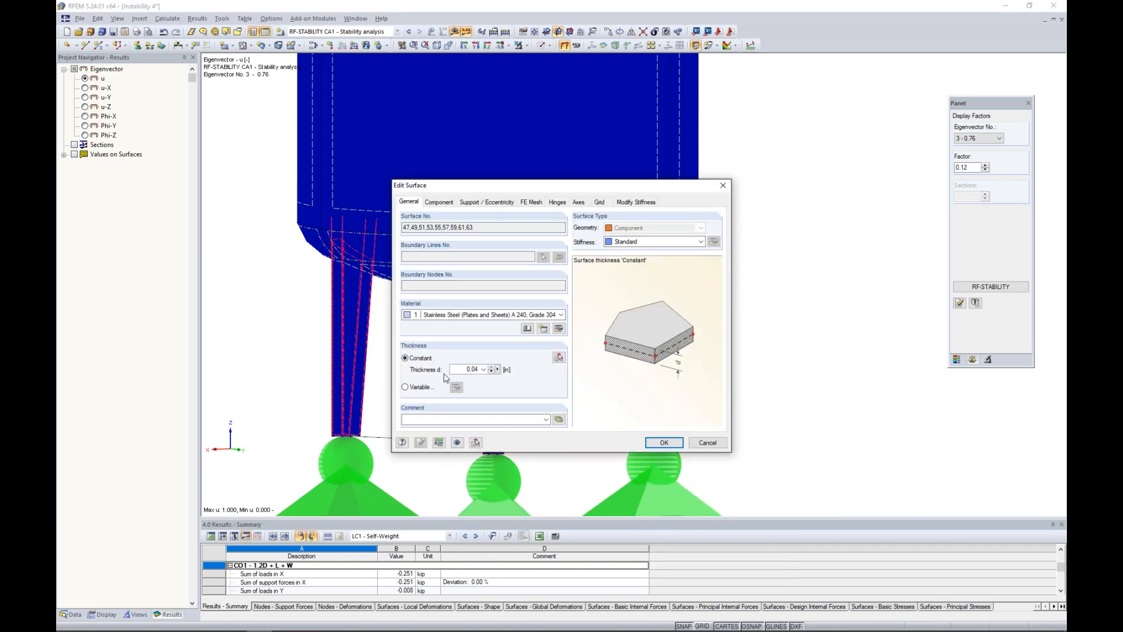
pyautogui.doubleClick(471, 369)
pyautogui.write('0.14')
pyautogui.click(664, 443)
pyautogui.click(553, 339)
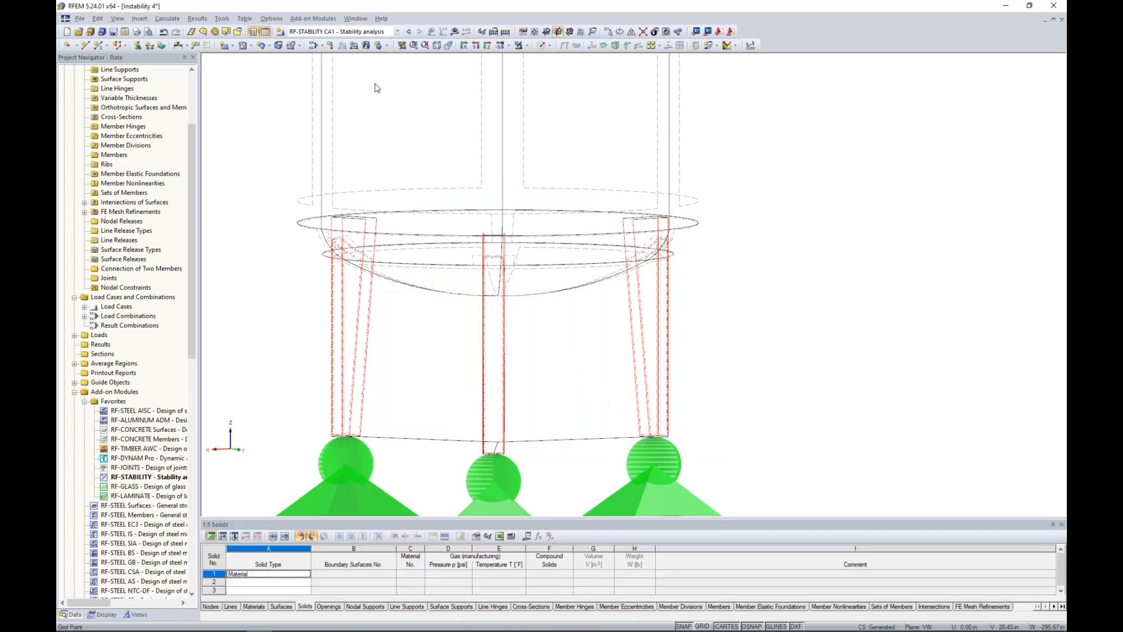
# Set load combination CO1's method of analysis to second-order analysis (P-Delta)
pyautogui.click(316, 46)
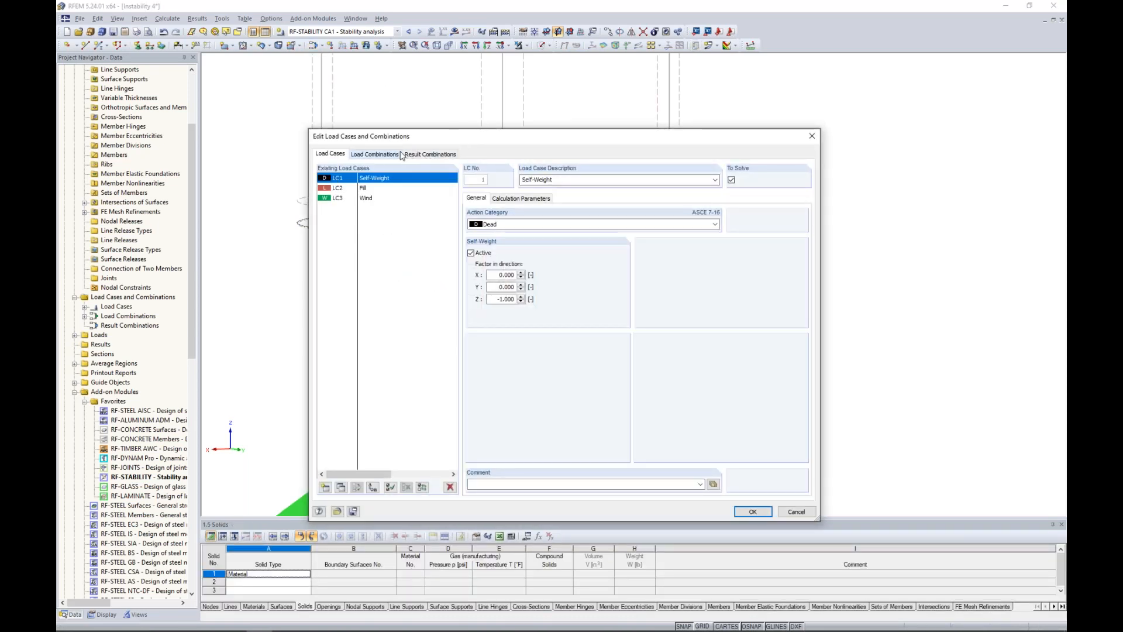
pyautogui.click(387, 154)
pyautogui.click(510, 199)
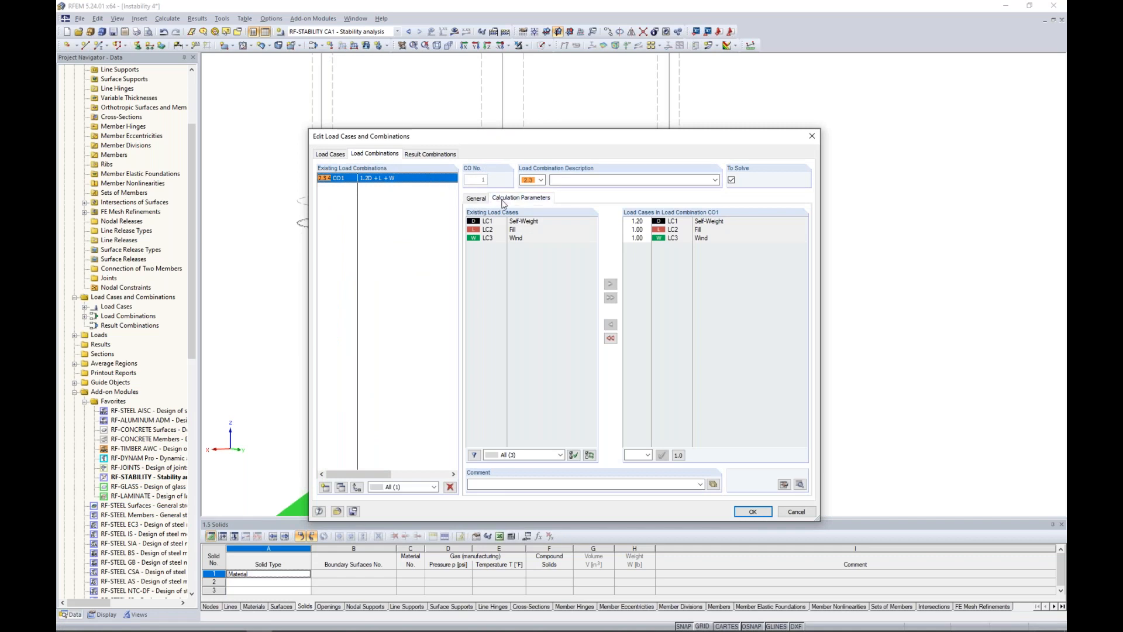
pyautogui.click(501, 236)
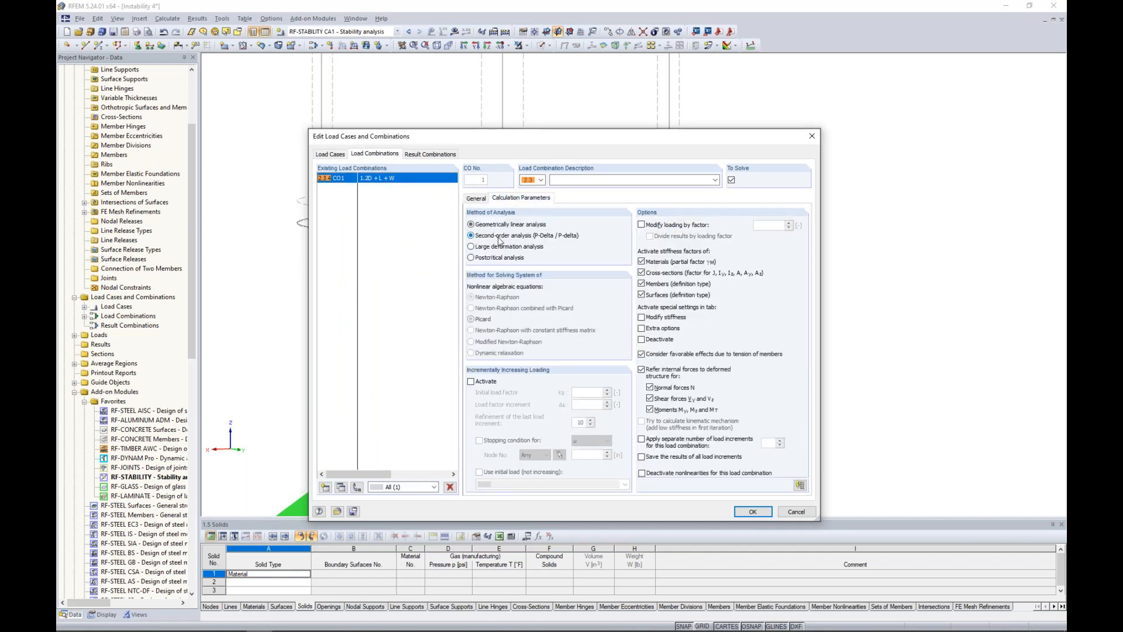
pyautogui.click(753, 512)
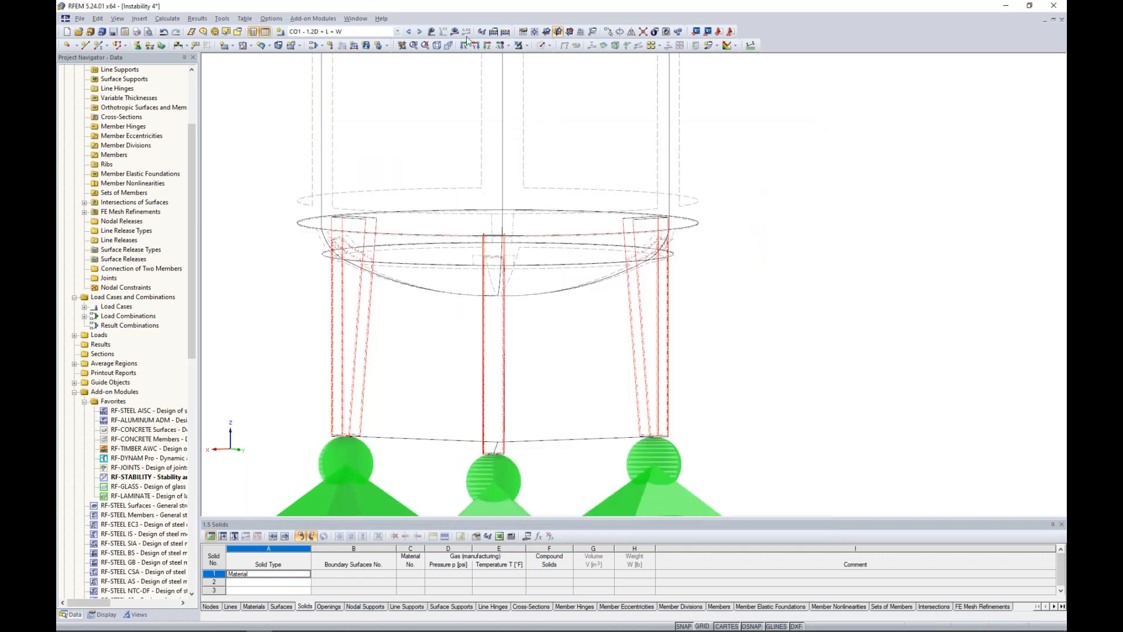
# Calculate load combination CO1 and display the global deformations of the whole tank
pyautogui.click(543, 337)
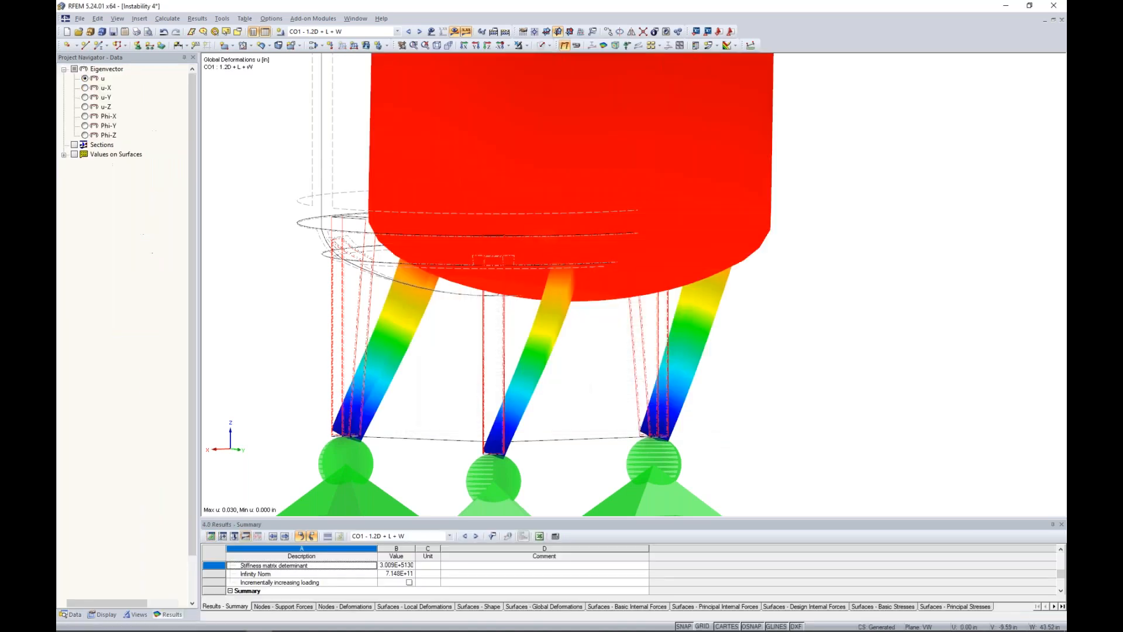
pyautogui.scroll(-5, 416, 308)
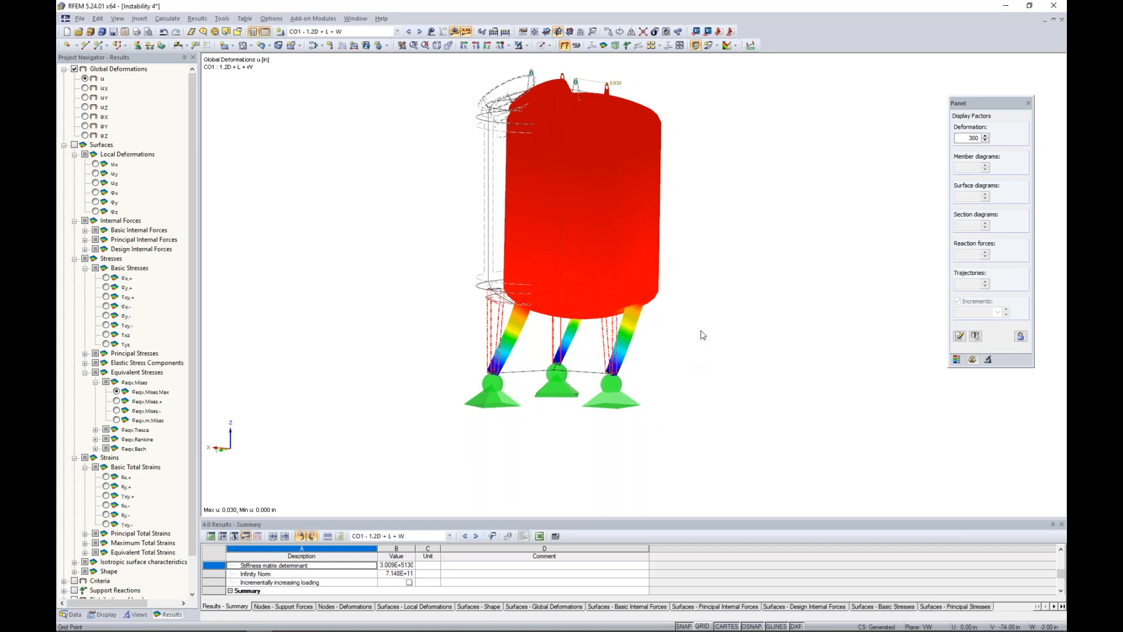
pyautogui.moveTo(702, 333); pyautogui.dragTo(693, 363, button='middle')
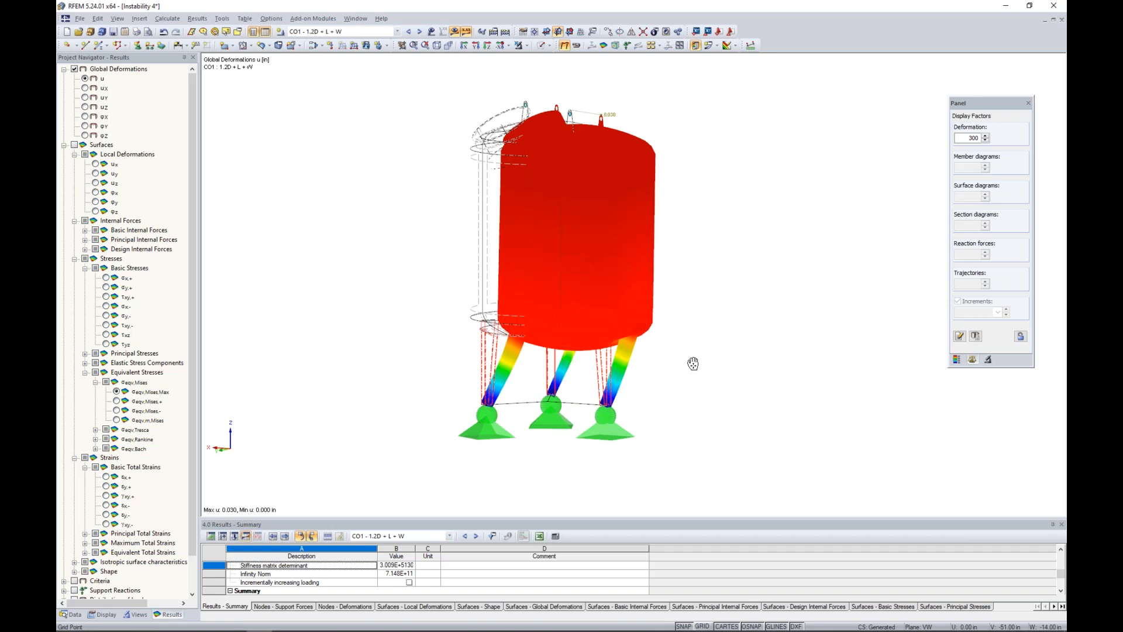
# Switch to the Mesh 1 model and review the general surface properties of the plate with the length dimensions
pyautogui.click(355, 19)
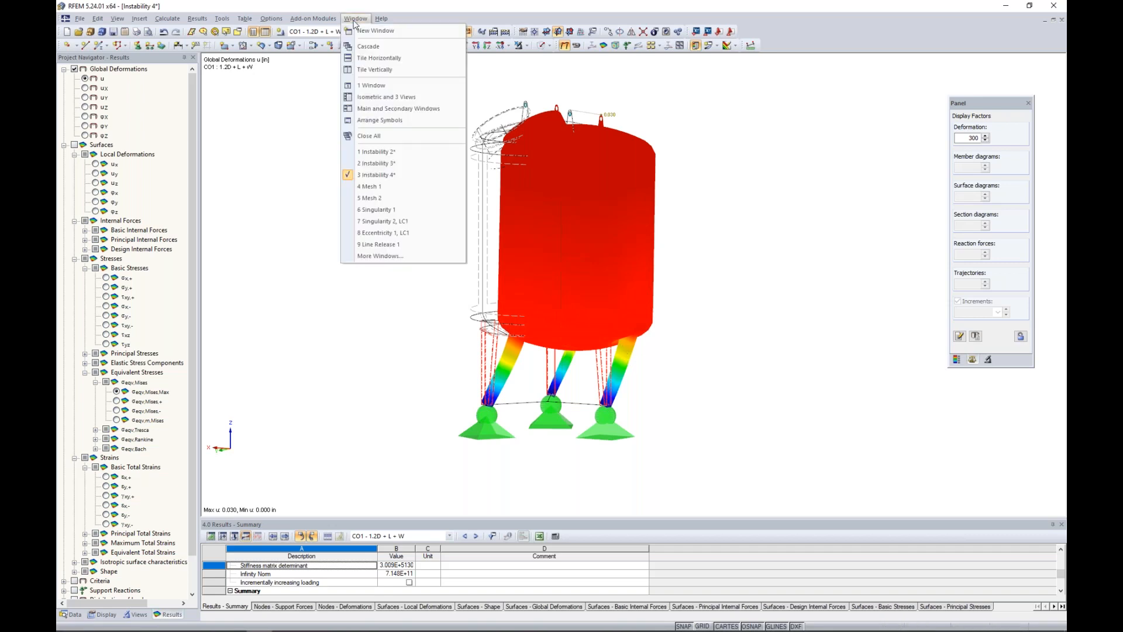
pyautogui.click(369, 187)
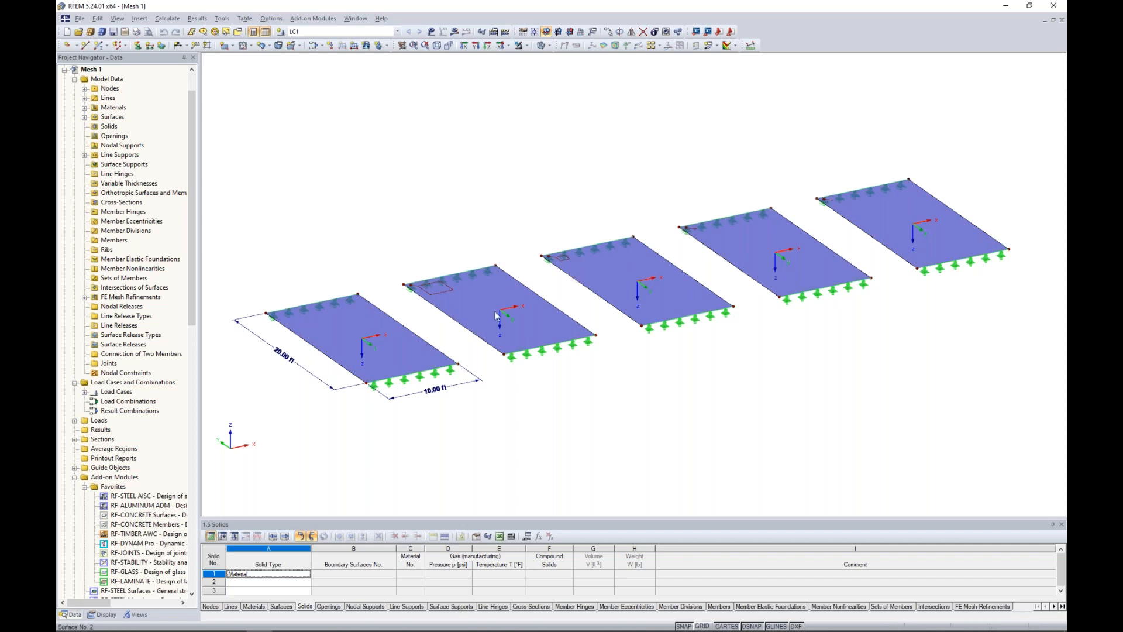
pyautogui.click(353, 322)
pyautogui.doubleClick(354, 322)
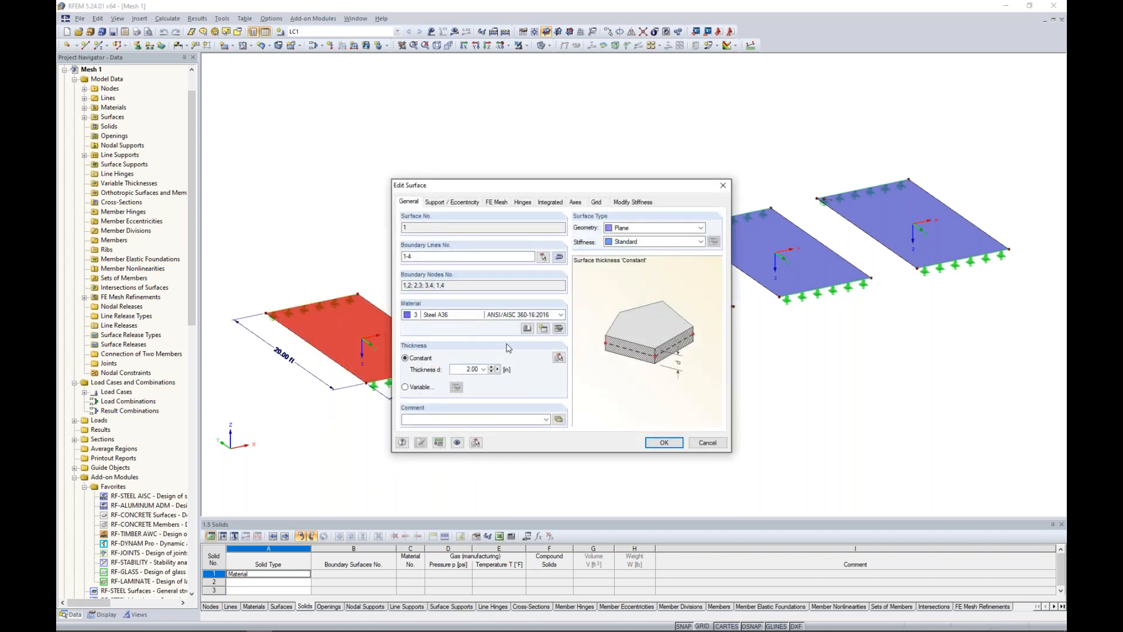
pyautogui.click(707, 443)
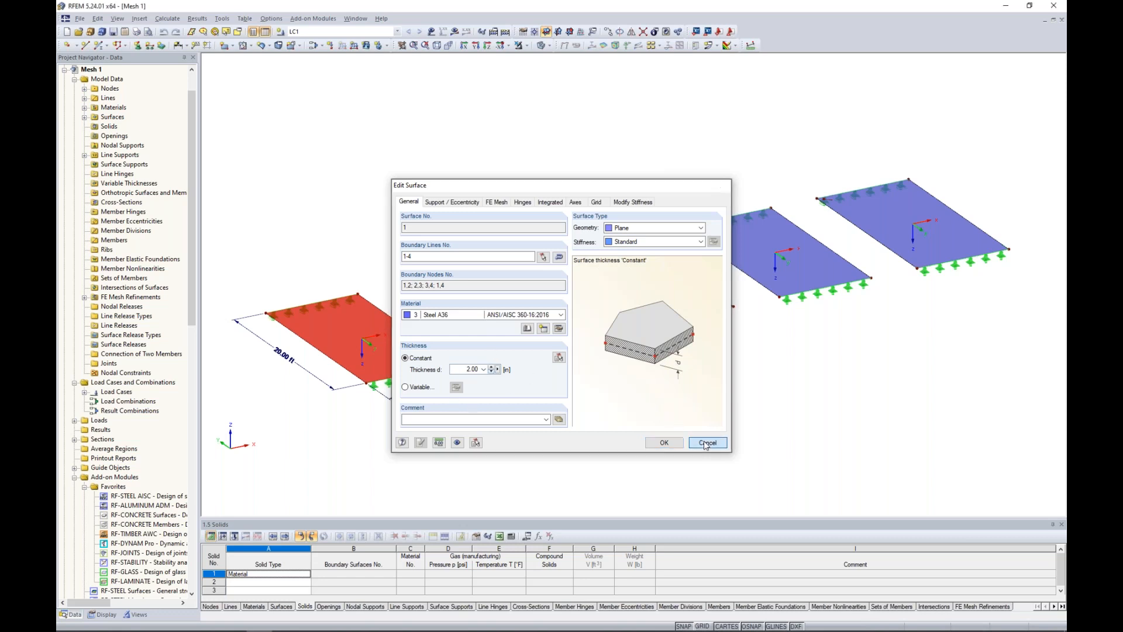
# Check the type of line support on the dimensioned plate's short edge and leave it as is
pyautogui.scroll(1, 397, 408)
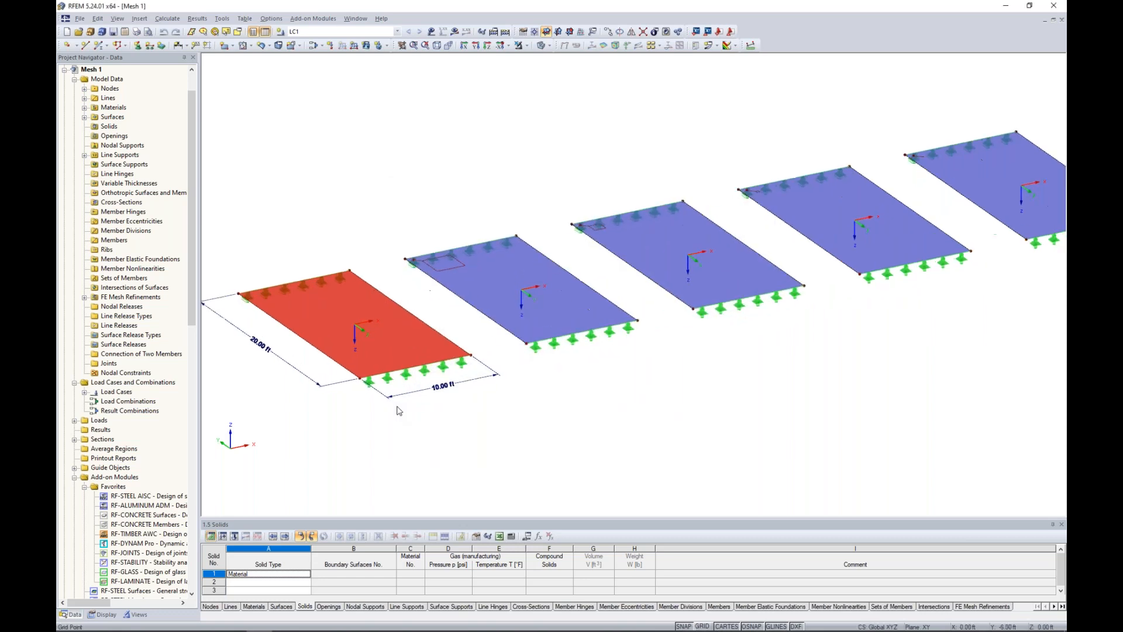
pyautogui.doubleClick(425, 379)
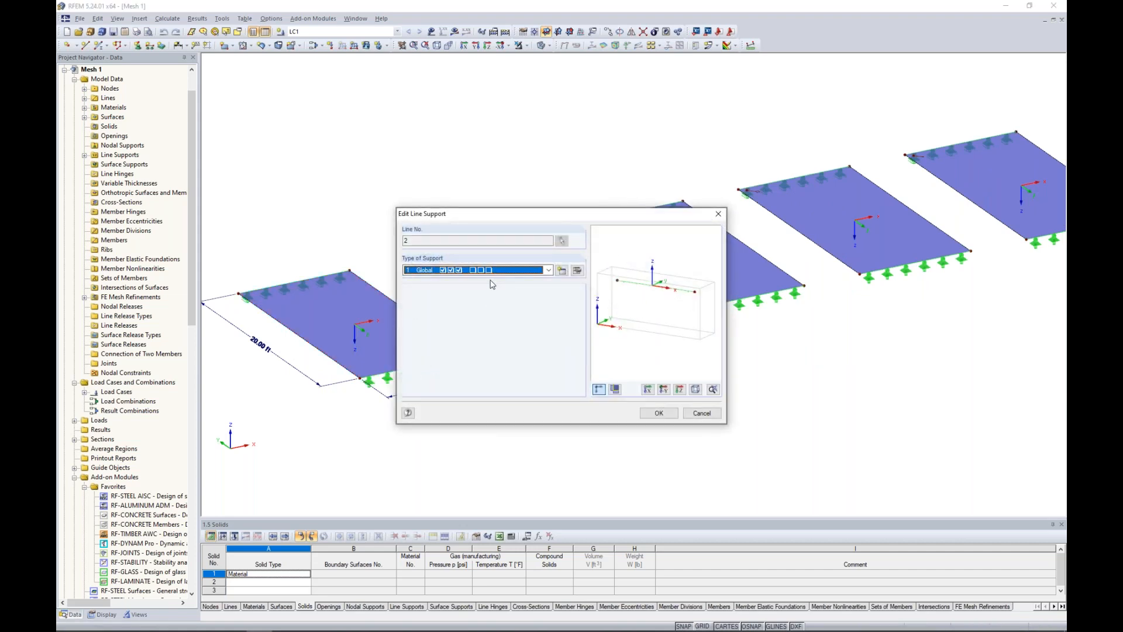
pyautogui.click(702, 413)
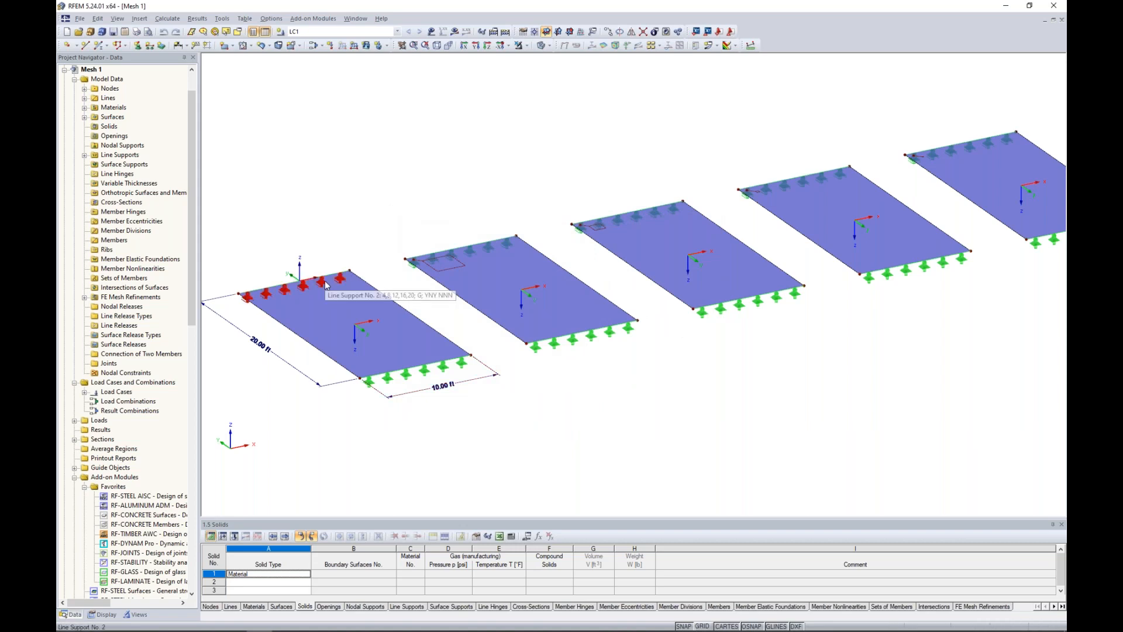
# Show the LC1 surface loads on all five plates for inspection, and hide them again
pyautogui.click(432, 31)
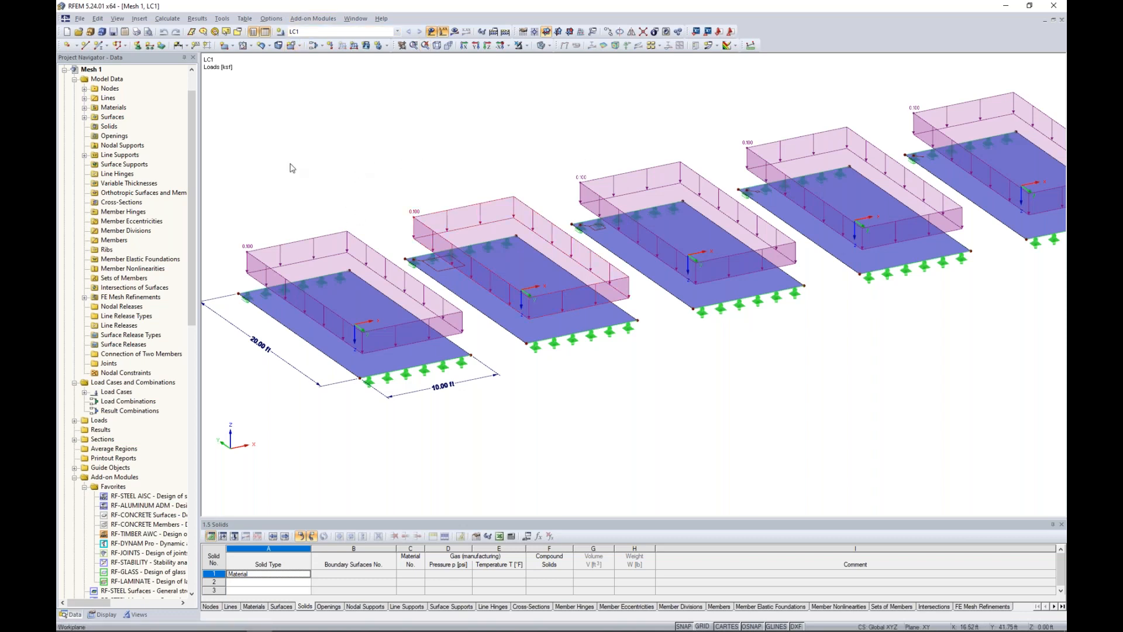
pyautogui.scroll(-1, 569, 141)
pyautogui.moveTo(569, 141); pyautogui.dragTo(560, 175, button='middle')
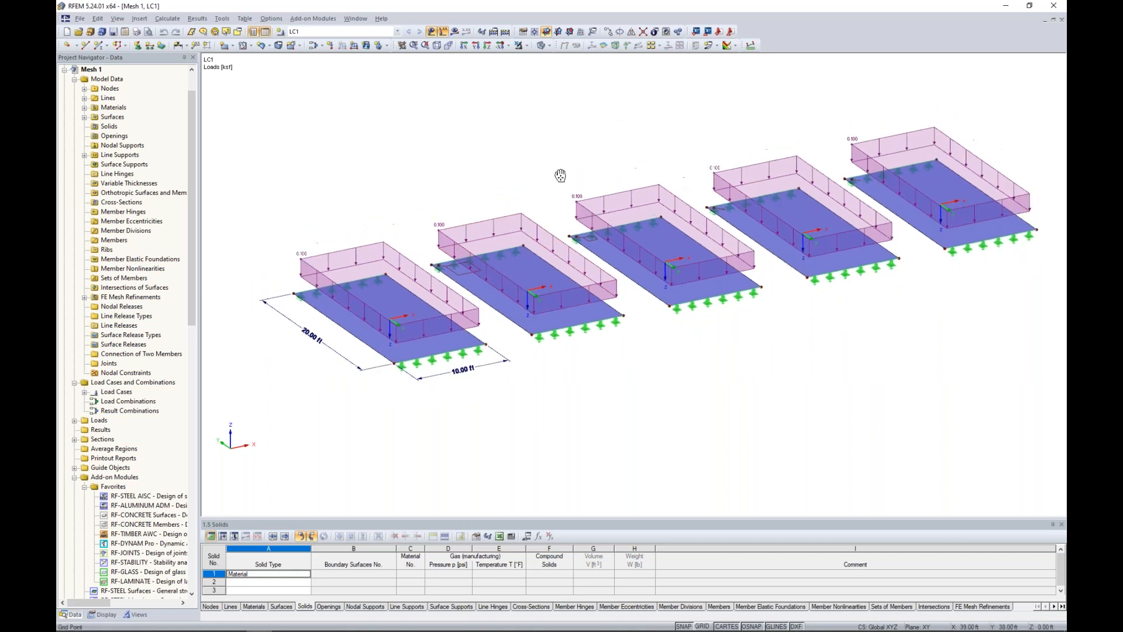
pyautogui.click(432, 32)
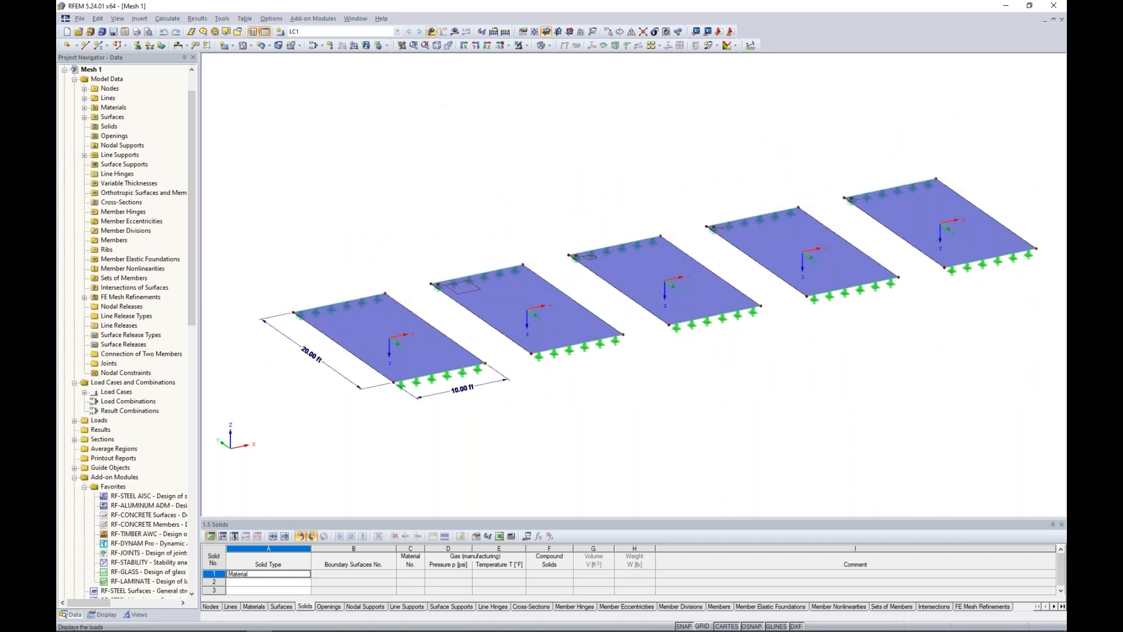
# Display the plates as wireframe and regenerate the FE mesh with the existing mesh settings
pyautogui.click(543, 46)
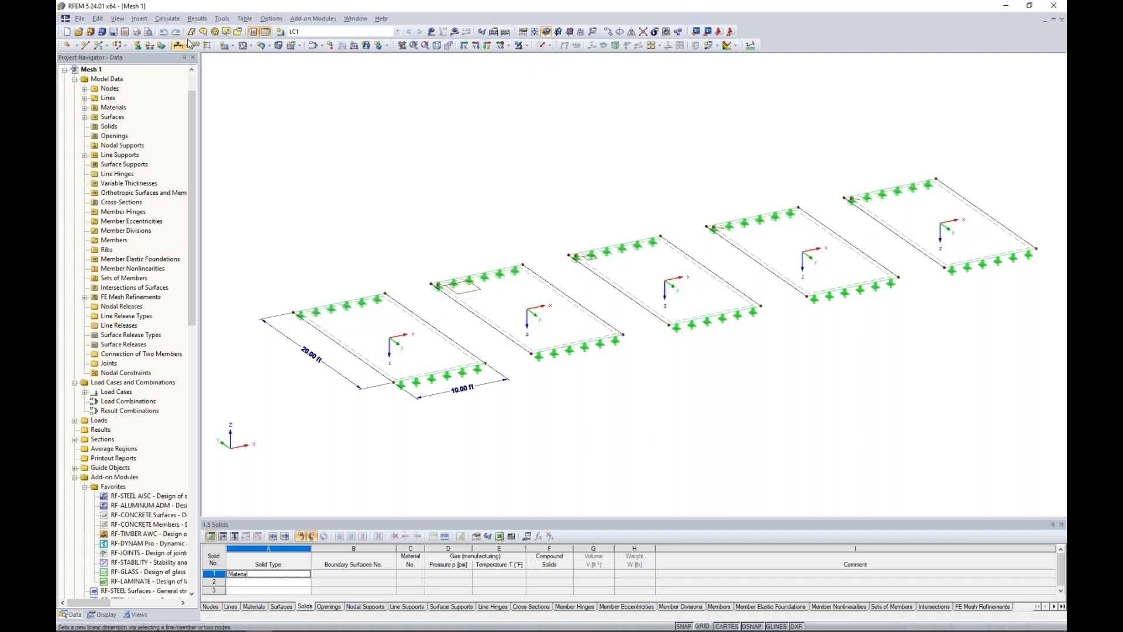
pyautogui.click(167, 18)
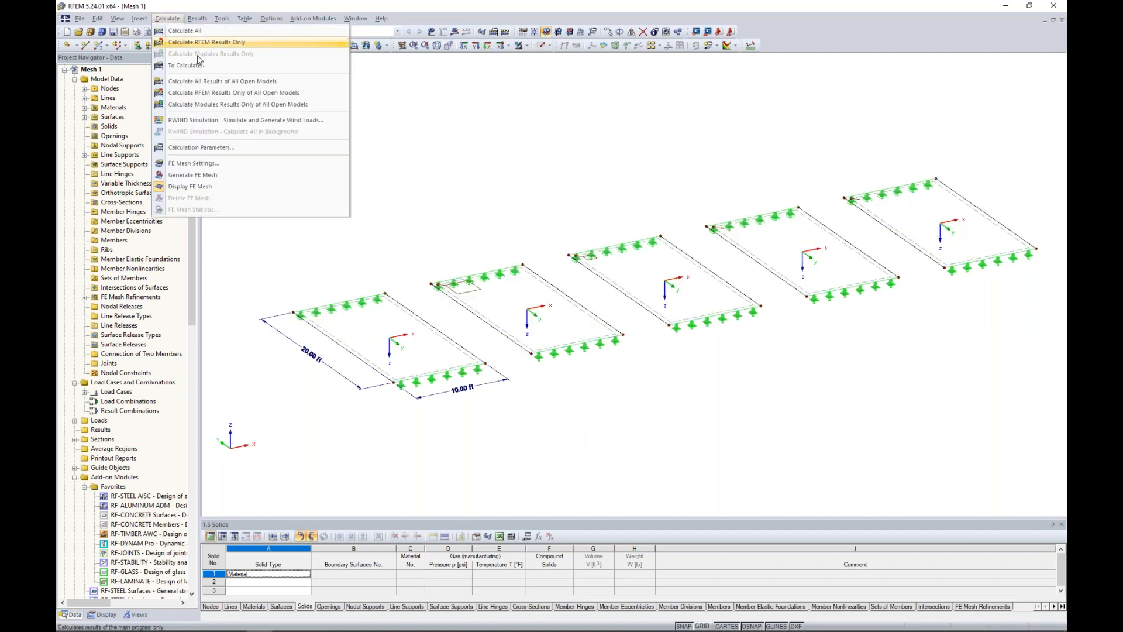
pyautogui.click(215, 166)
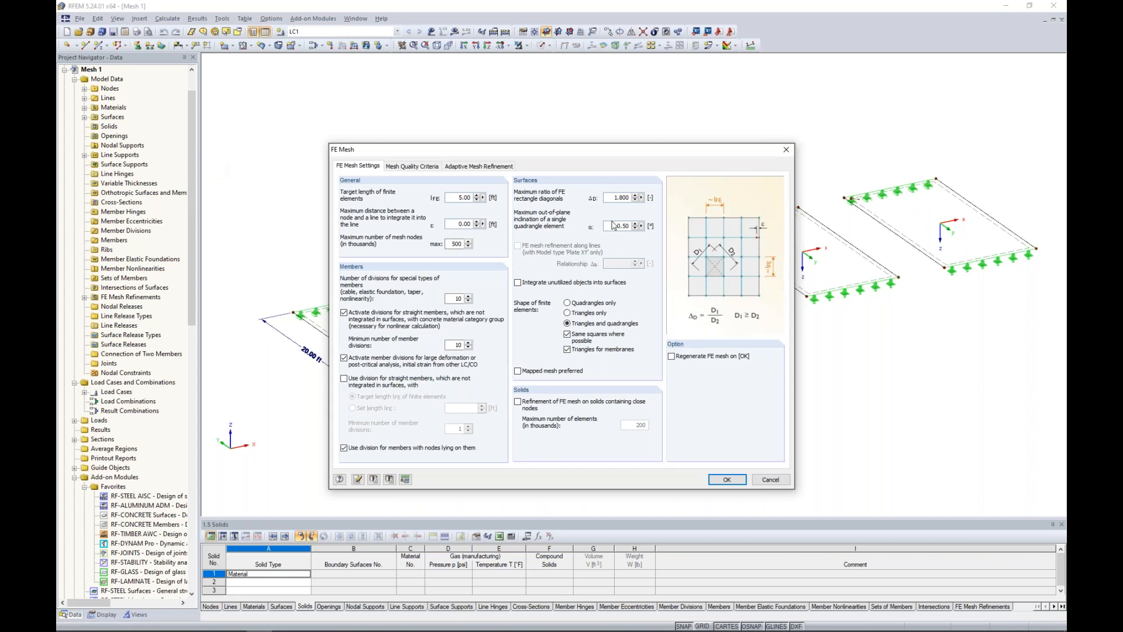
pyautogui.click(672, 356)
pyautogui.click(727, 479)
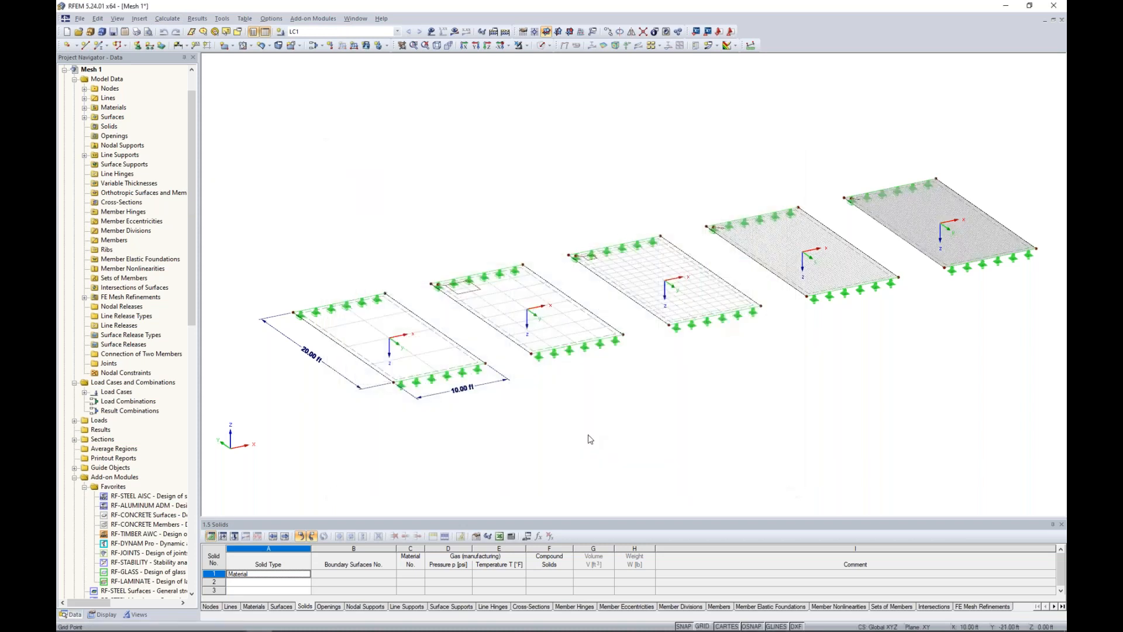
# Examine the coarse FE mesh division of the dimensioned plate up close
pyautogui.scroll(4, 652, 426)
pyautogui.scroll(2, 624, 400)
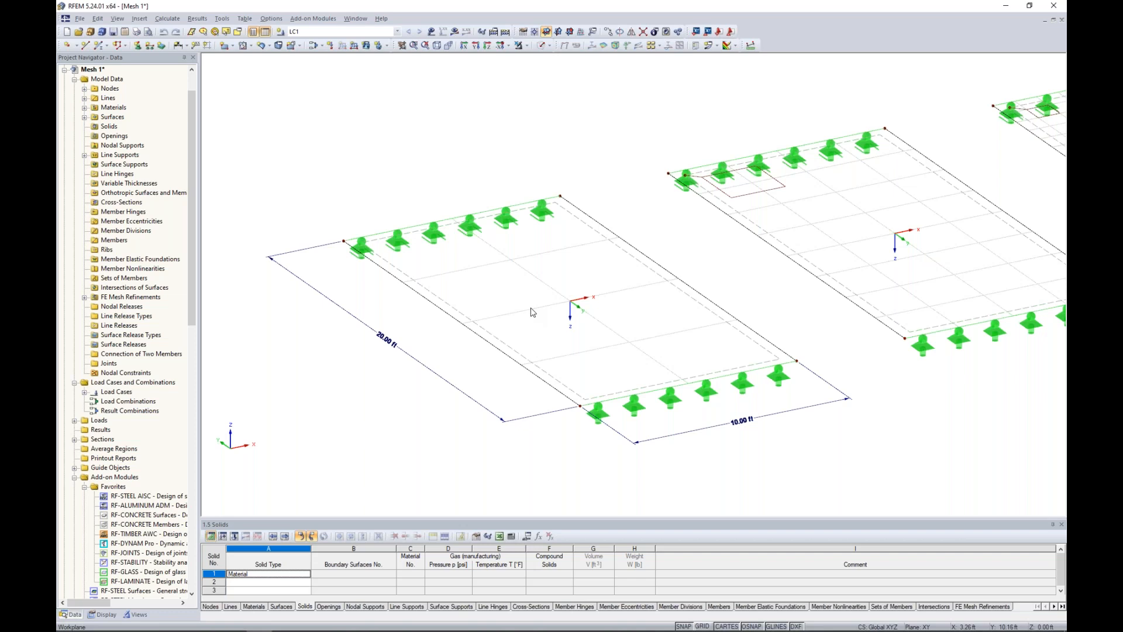
pyautogui.moveTo(545, 325); pyautogui.dragTo(502, 331, button='middle')
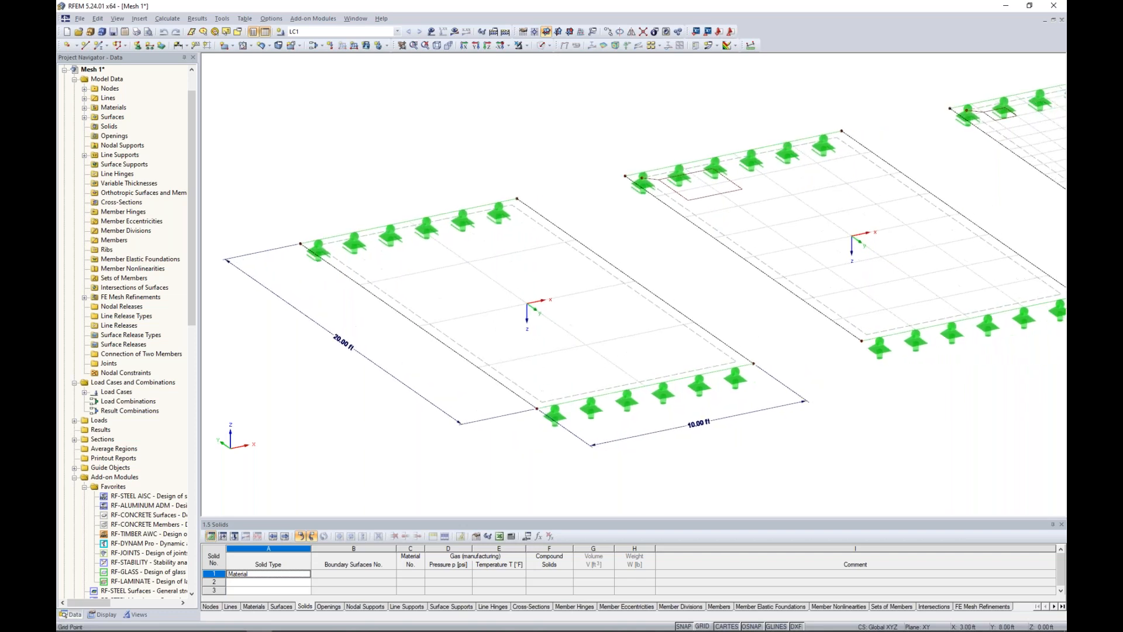
pyautogui.scroll(2, 507, 334)
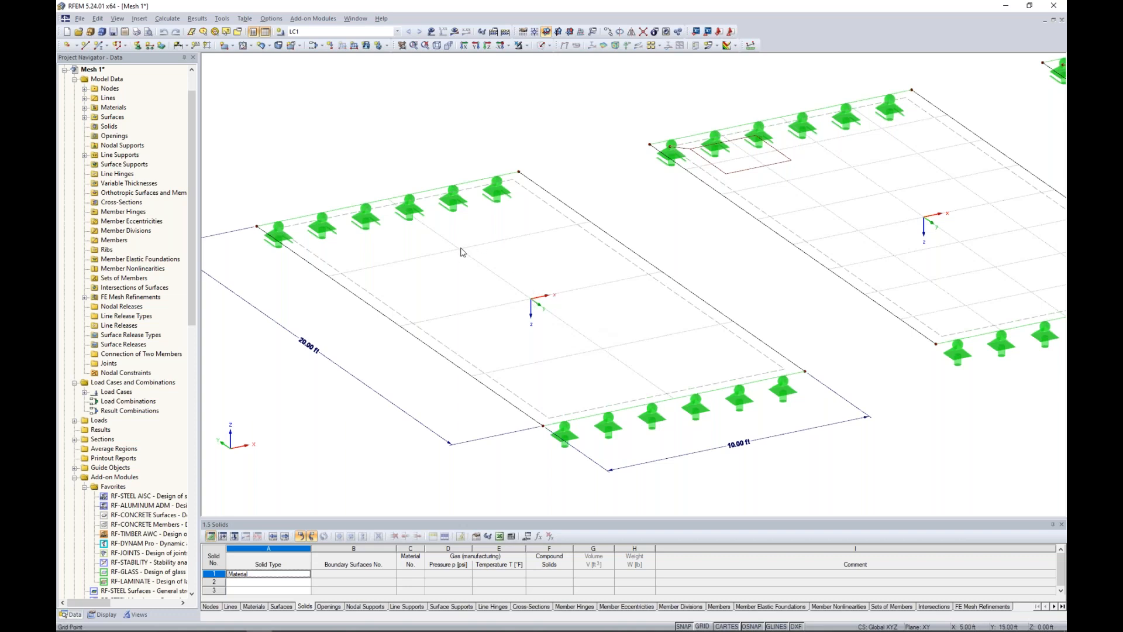
pyautogui.scroll(-3, 462, 252)
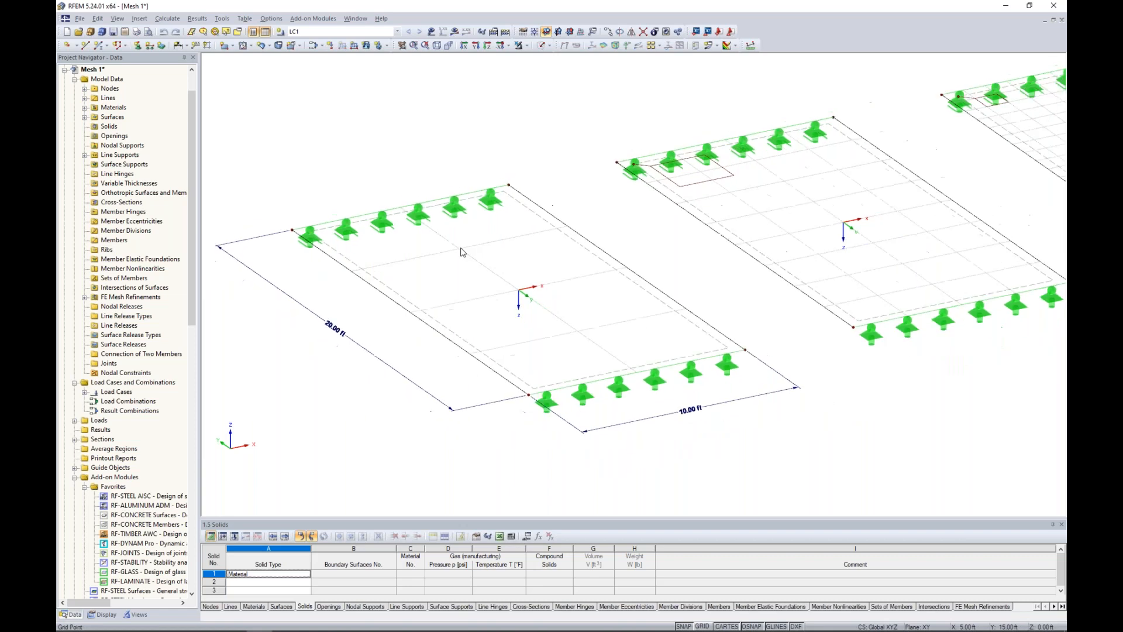
# Inspect the FE mesh refinement assigned to surface 2, including its target FE length, and leave it as is
pyautogui.moveTo(673, 275); pyautogui.dragTo(519, 369, button='middle')
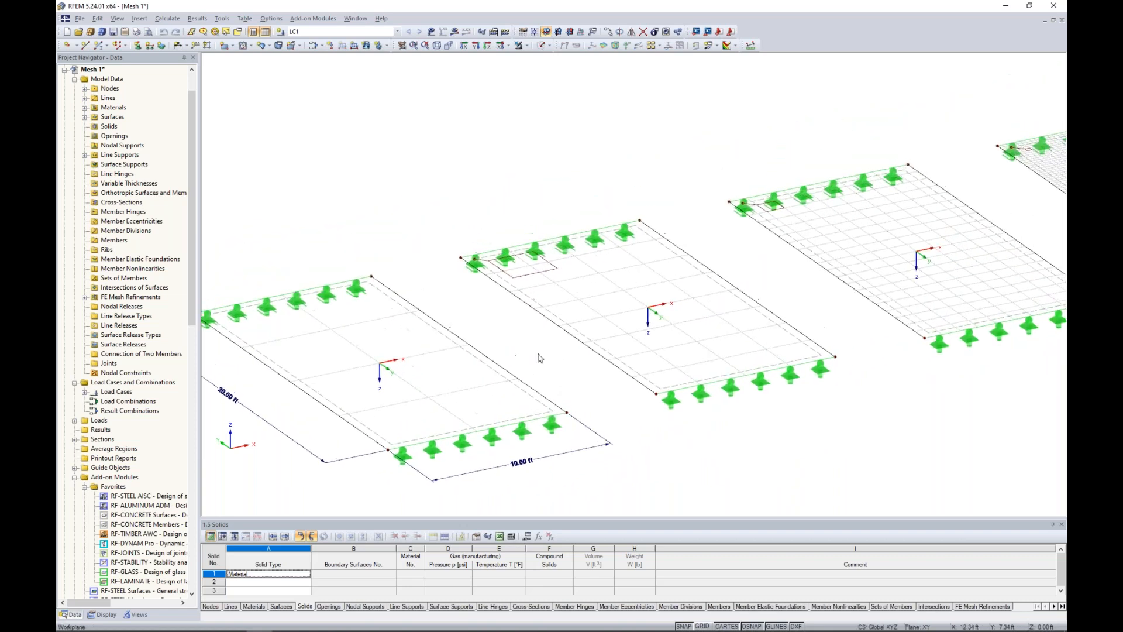
pyautogui.doubleClick(554, 273)
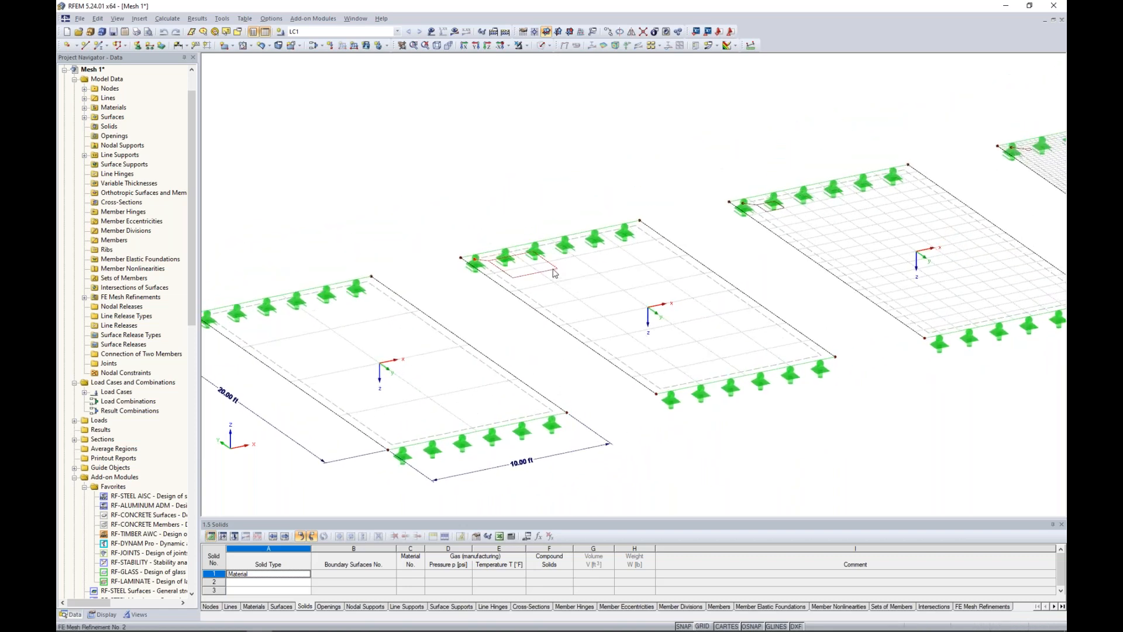
pyautogui.click(670, 237)
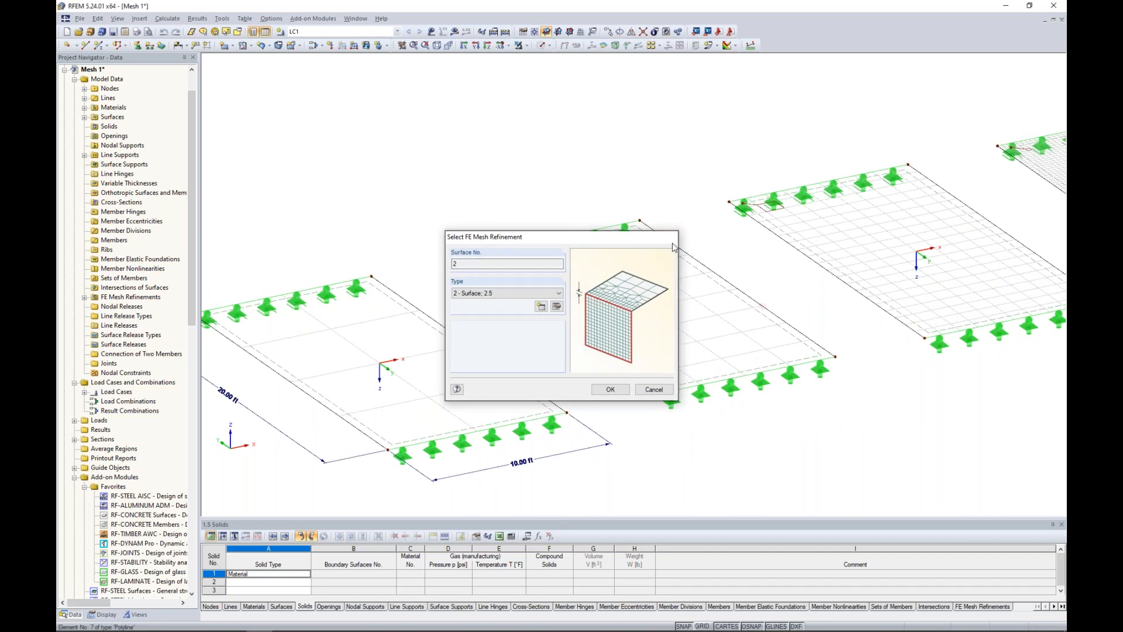
pyautogui.rightClick(712, 282)
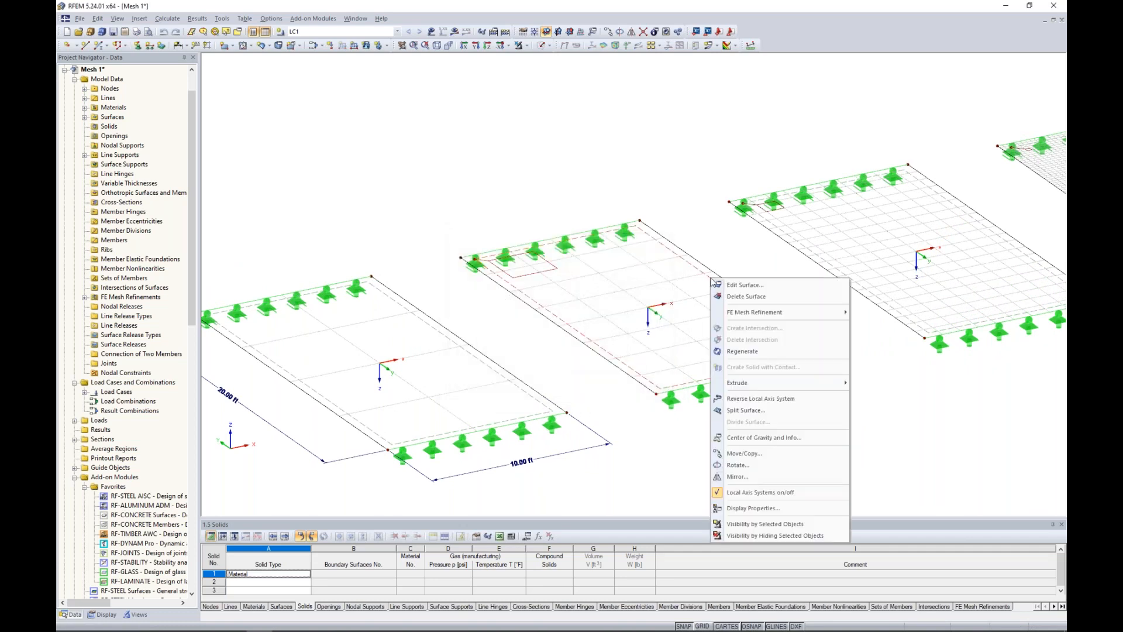
pyautogui.moveTo(734, 316)
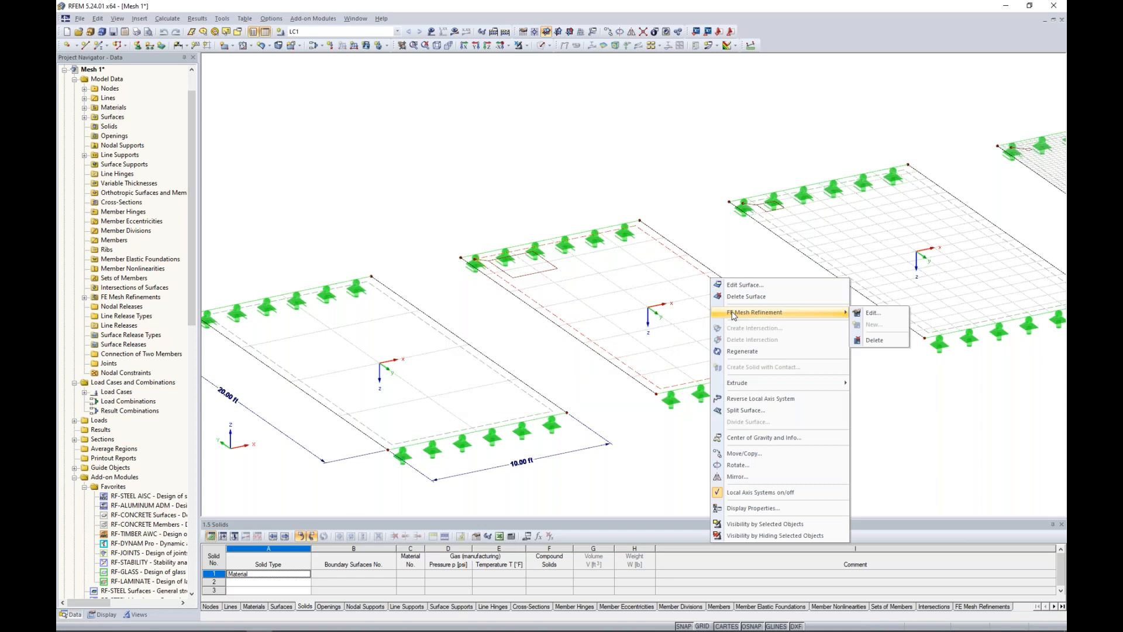
pyautogui.click(872, 313)
pyautogui.click(636, 330)
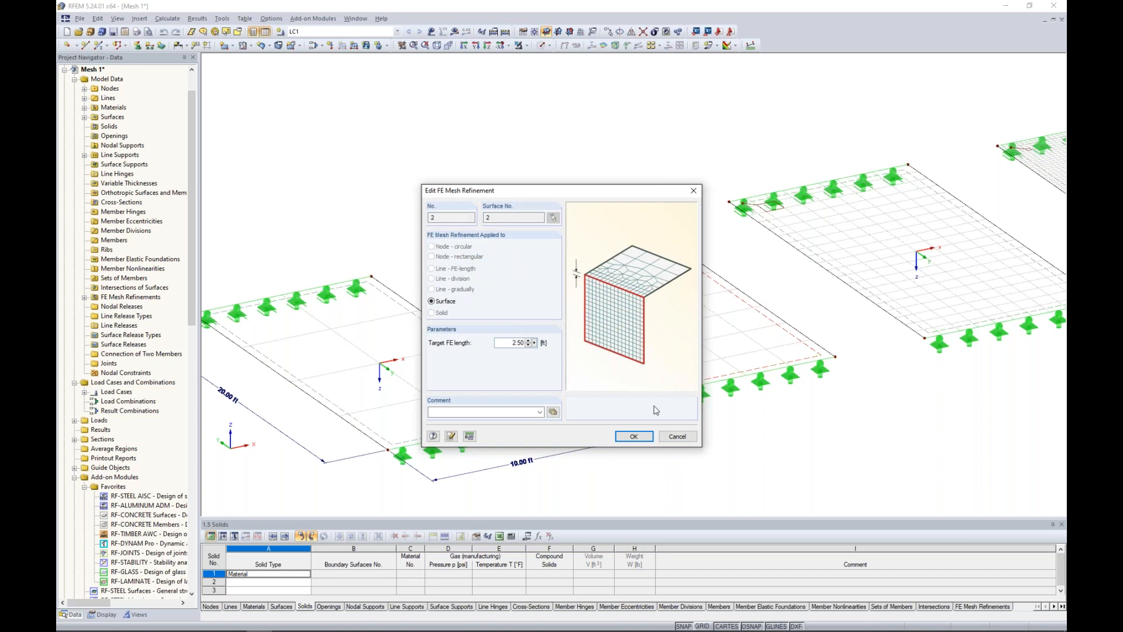
pyautogui.click(677, 437)
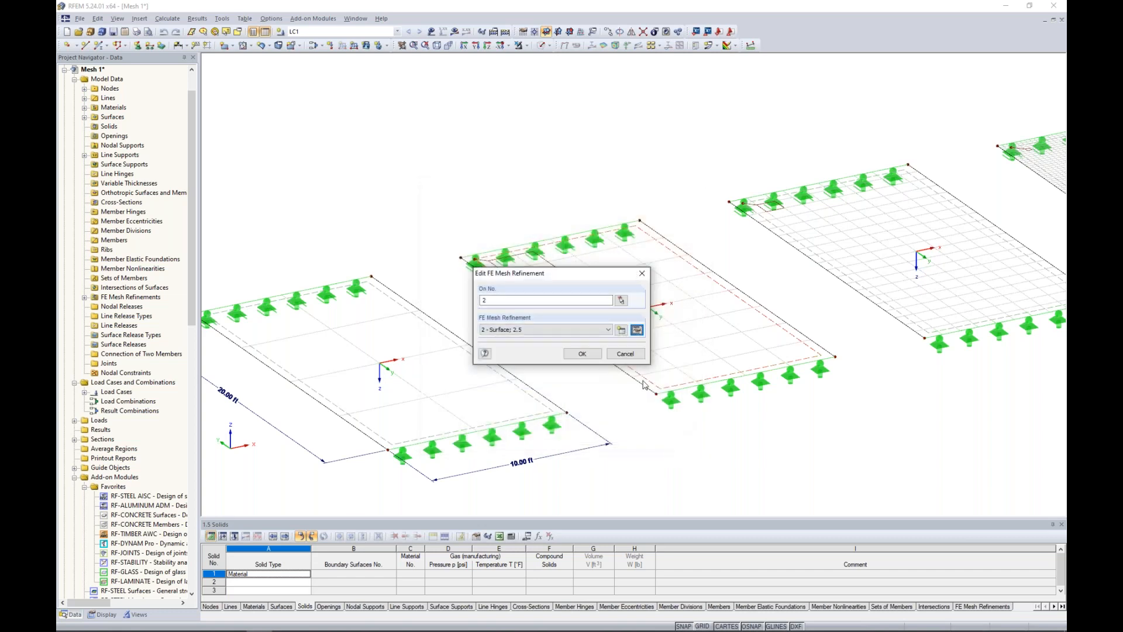
pyautogui.click(625, 353)
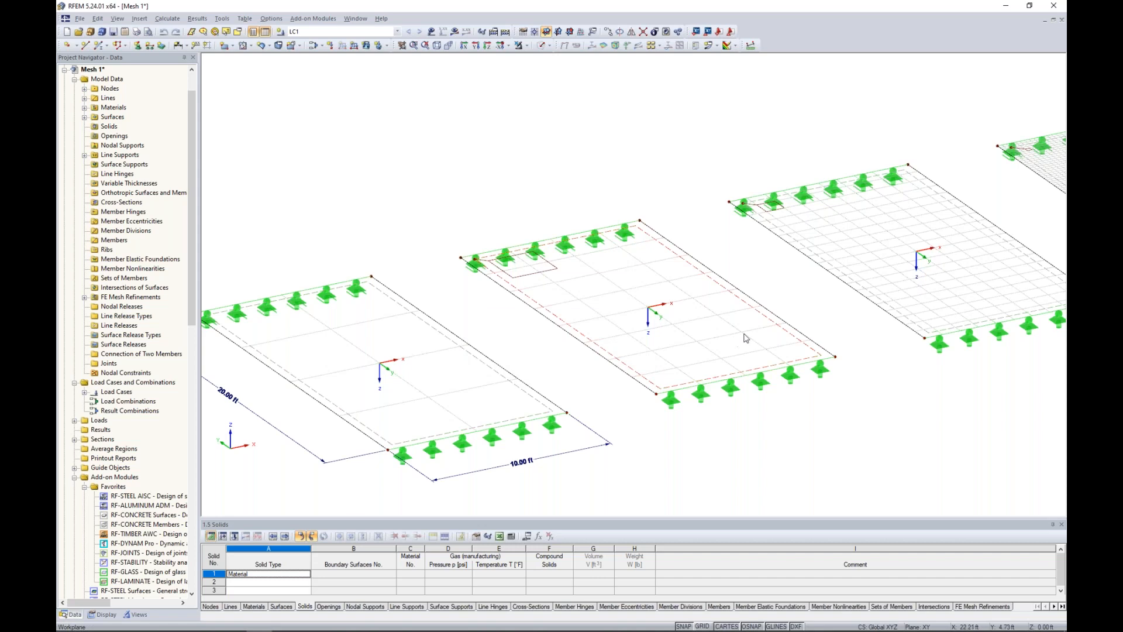
# Compare the FE mesh refinements on surfaces 3, 4 and 5
pyautogui.moveTo(770, 308); pyautogui.dragTo(466, 324, button='middle')
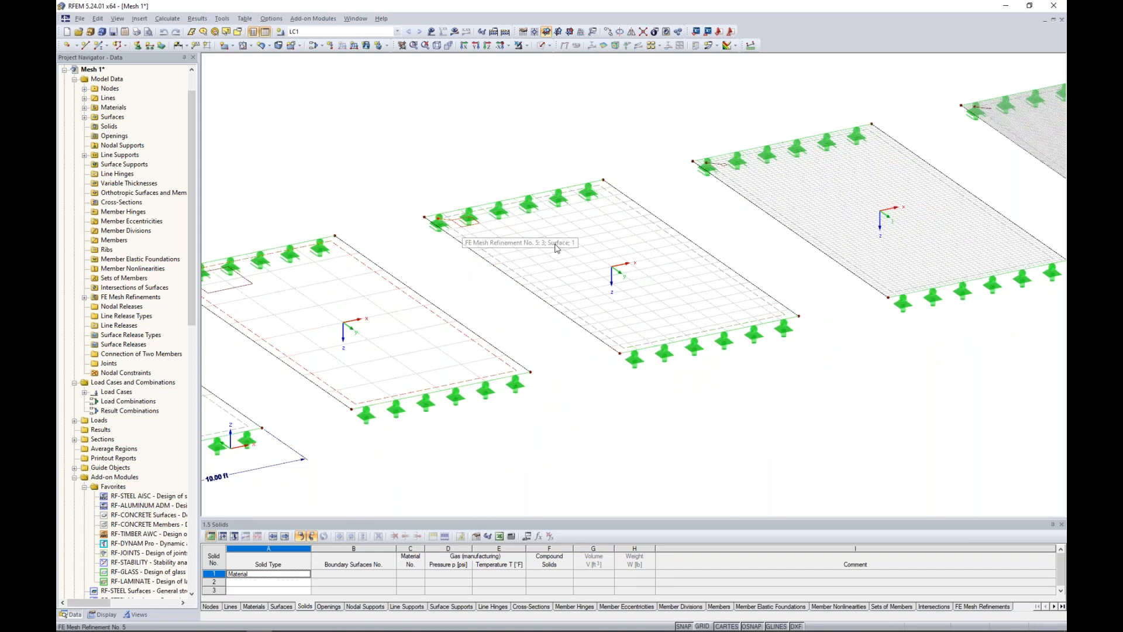
pyautogui.moveTo(780, 267); pyautogui.dragTo(509, 284, button='middle')
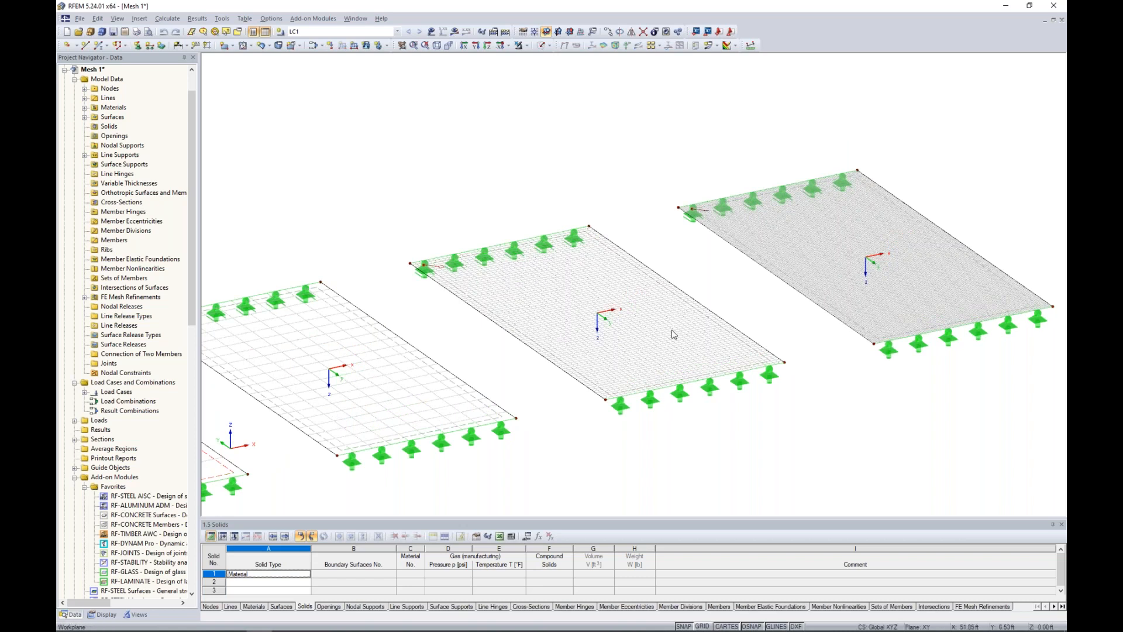
pyautogui.scroll(5, 579, 351)
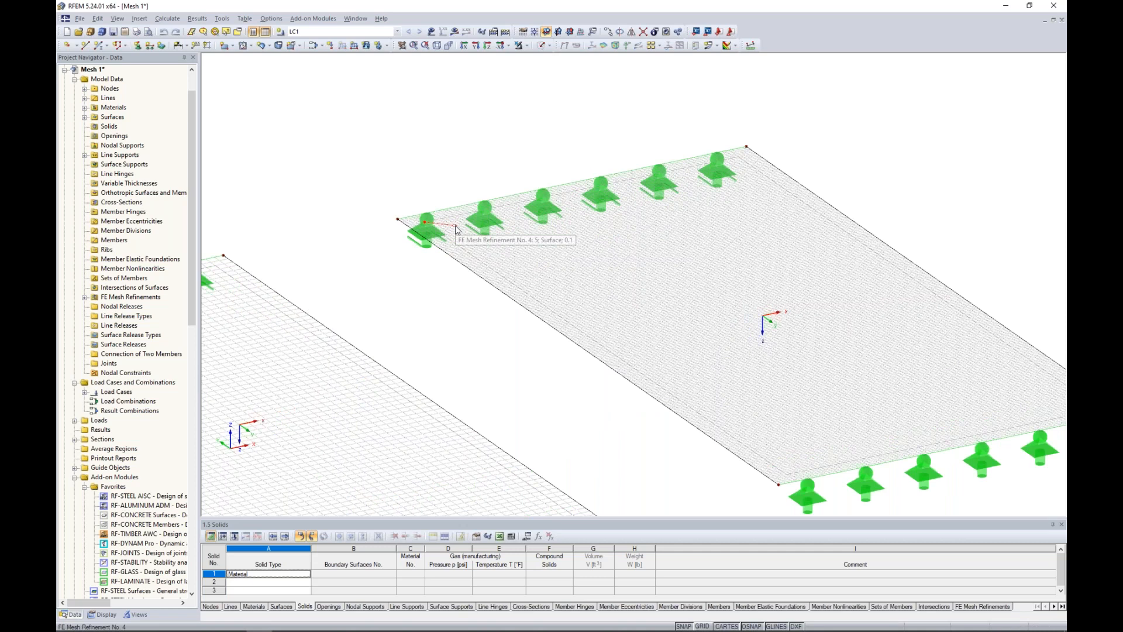
# Calculate LC1 and display its basic internal force m-y section diagrams on all five plates
pyautogui.scroll(-6, 457, 230)
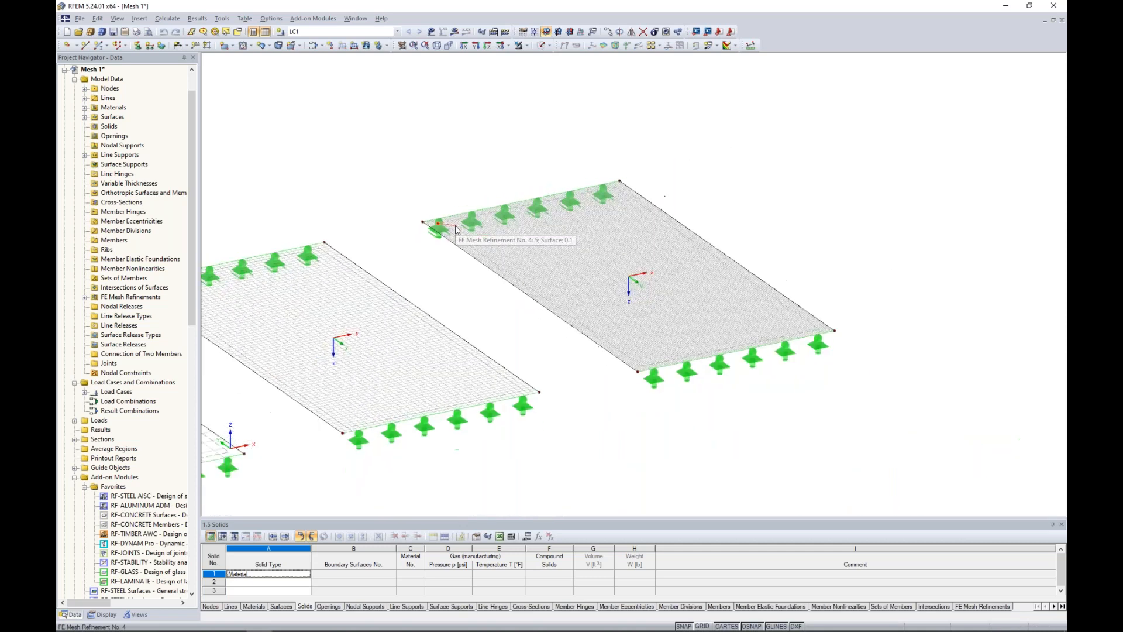
pyautogui.moveTo(502, 356); pyautogui.dragTo(833, 349, button='middle')
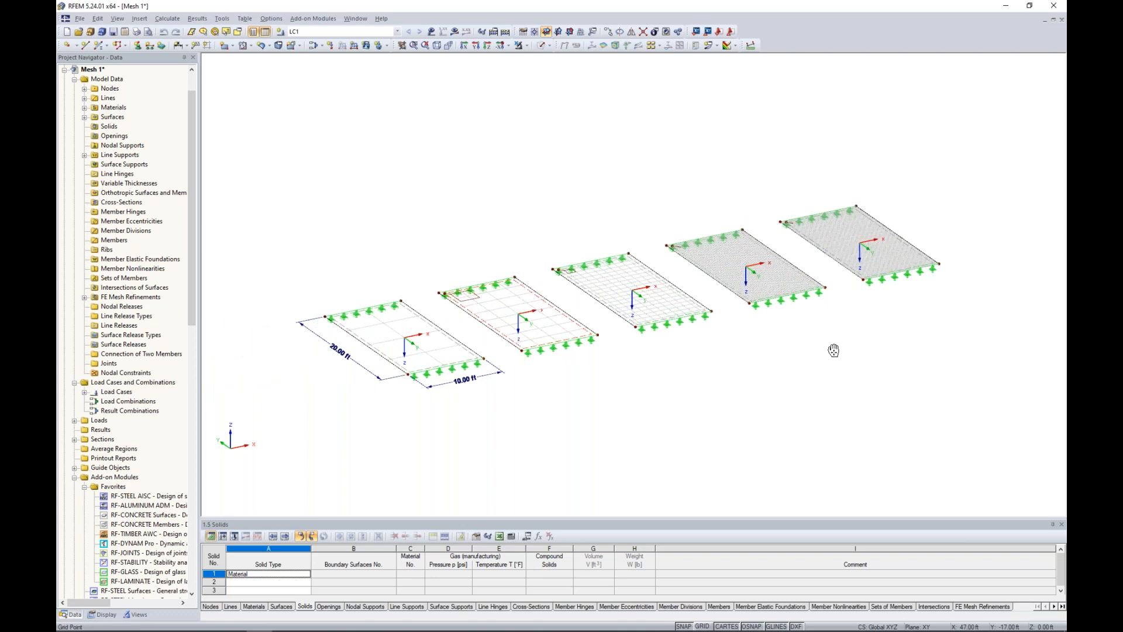
pyautogui.click(454, 31)
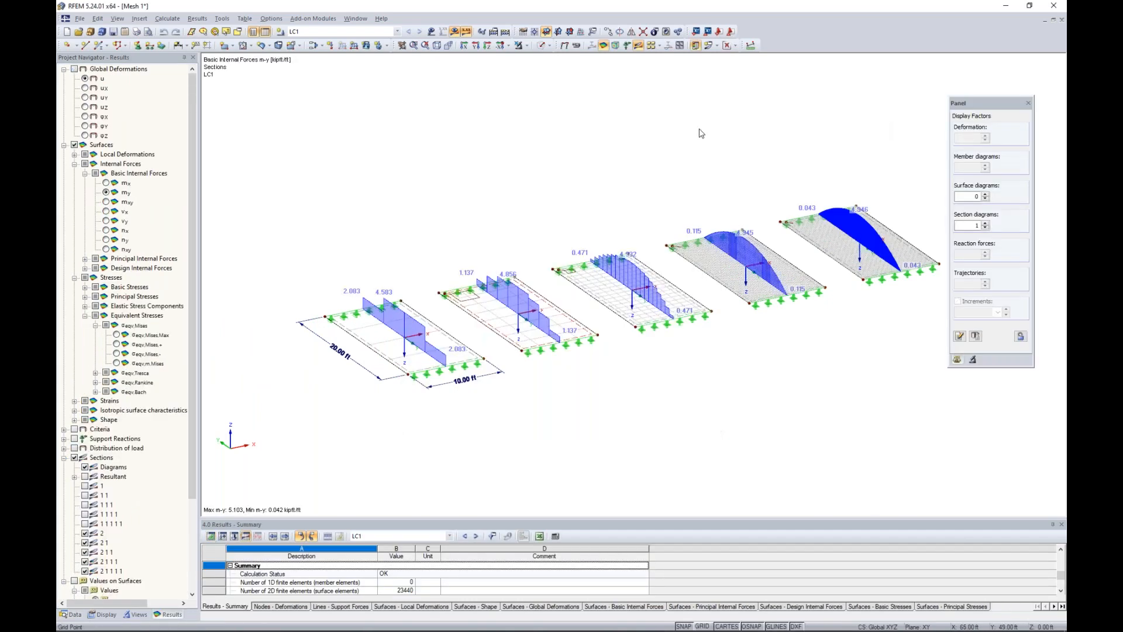
# Display the LC1 global deformations u as isobands and compare the deformed shapes of the five plates
pyautogui.click(734, 46)
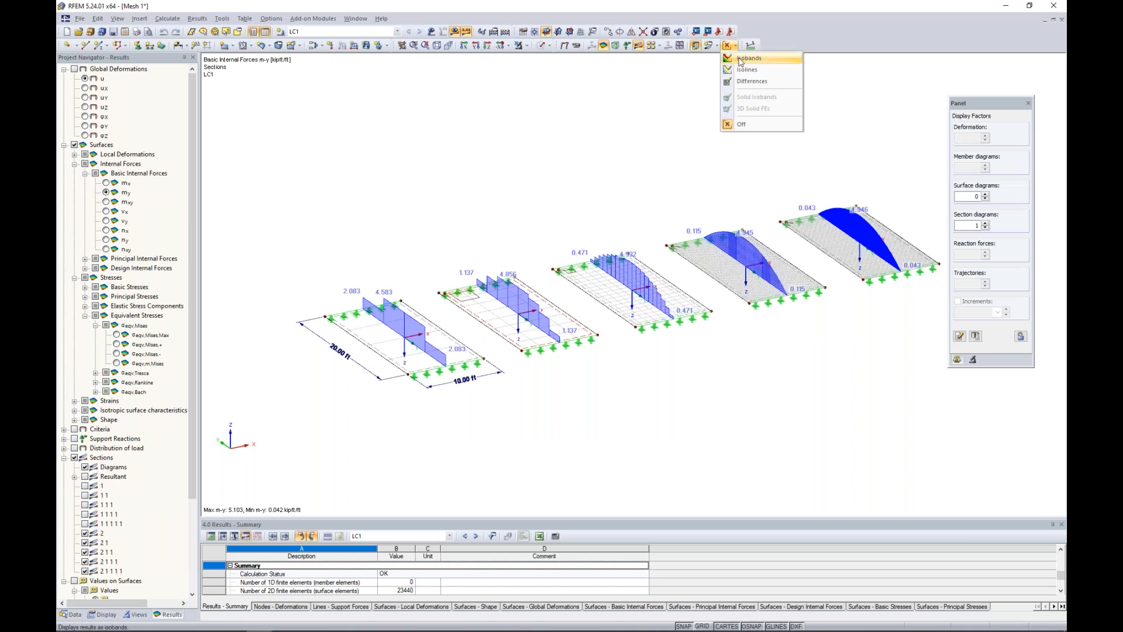
pyautogui.click(741, 59)
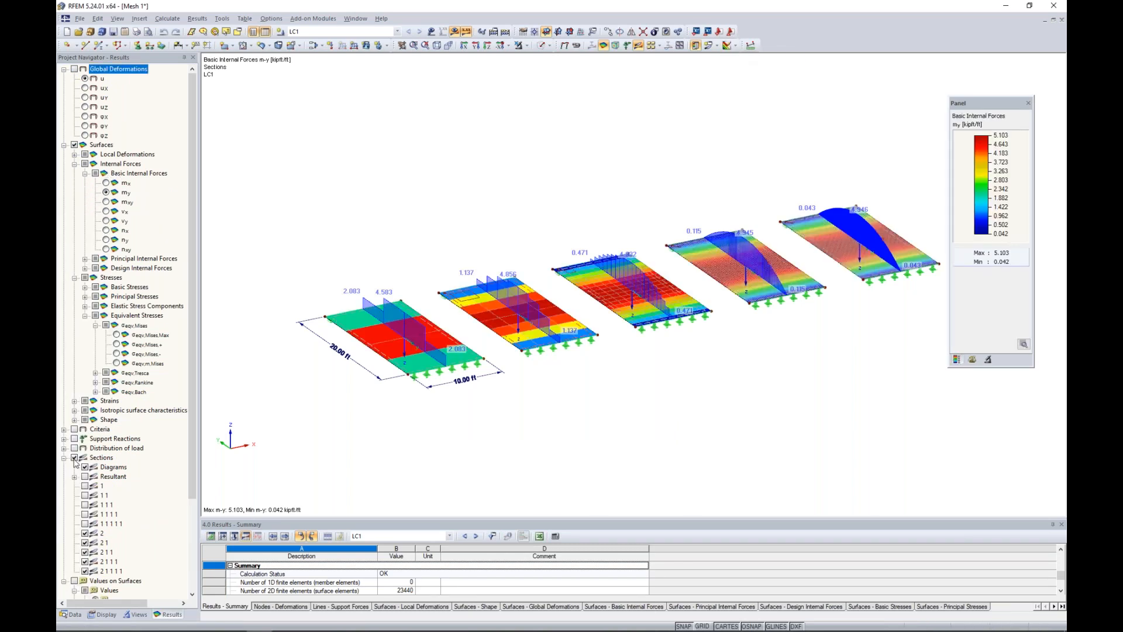
pyautogui.click(75, 69)
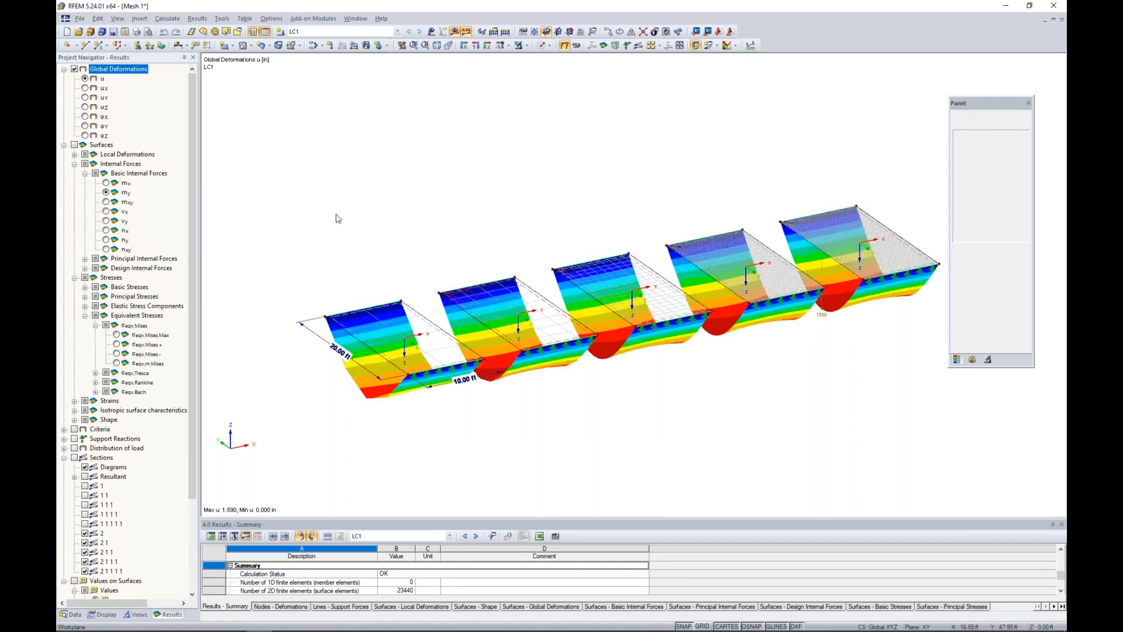
pyautogui.keyDown('ctrl'); pyautogui.moveTo(439, 221); pyautogui.dragTo(401, 175, button='middle'); pyautogui.keyUp('ctrl')
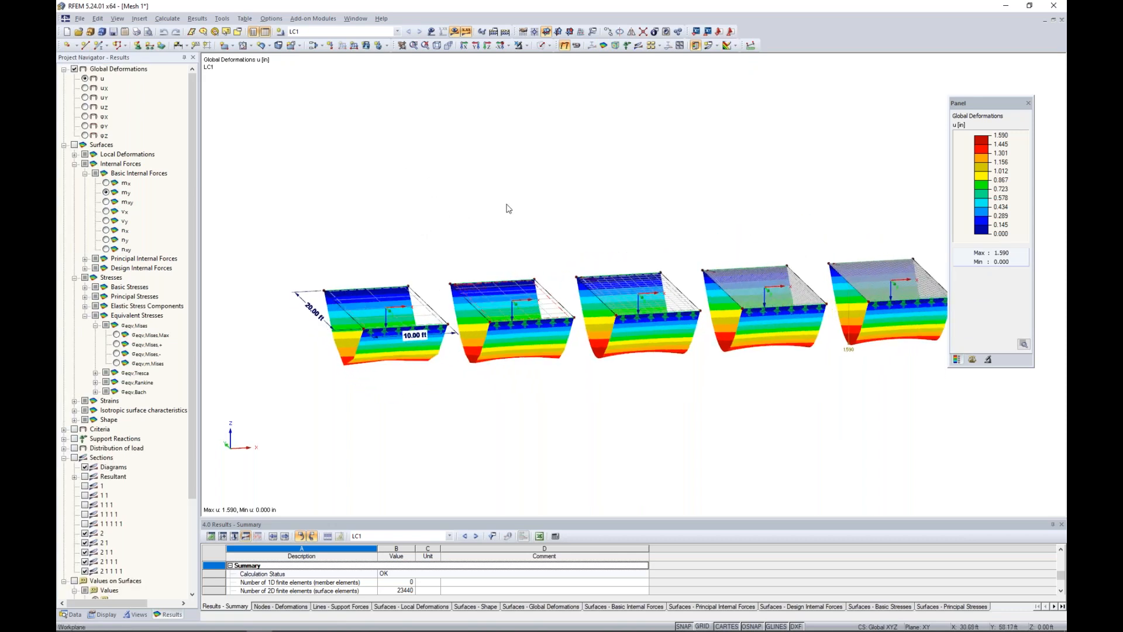
pyautogui.moveTo(509, 208); pyautogui.dragTo(472, 170, button='middle')
pyautogui.keyDown('ctrl'); pyautogui.moveTo(666, 195); pyautogui.dragTo(723, 211, button='middle'); pyautogui.keyUp('ctrl')
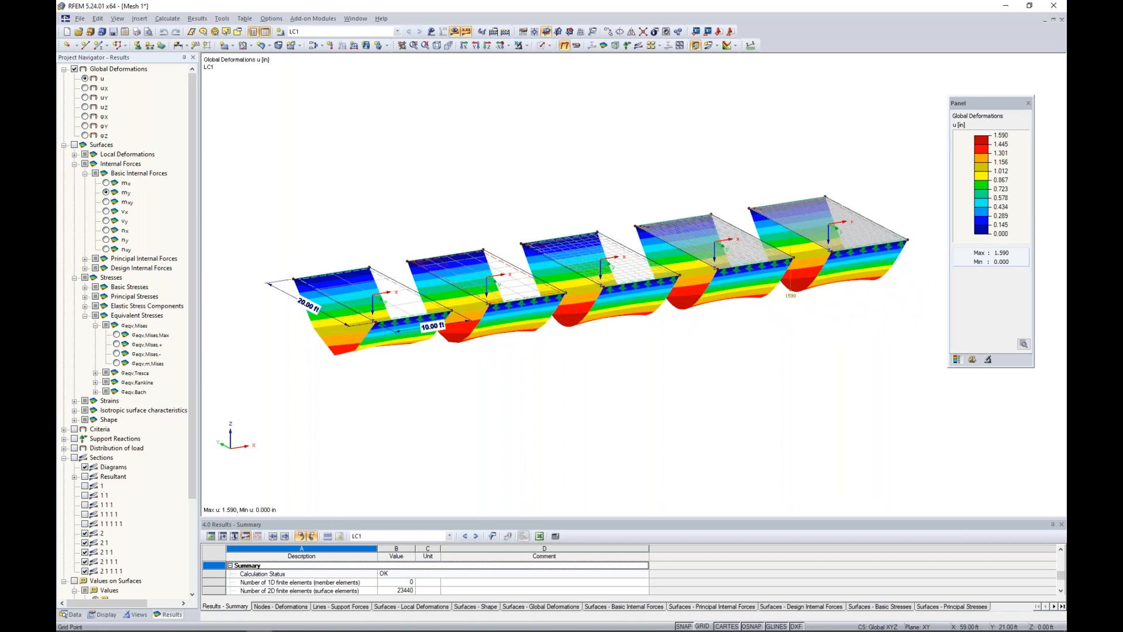
pyautogui.keyDown('ctrl'); pyautogui.moveTo(402, 176); pyautogui.dragTo(408, 229, button='middle'); pyautogui.keyUp('ctrl')
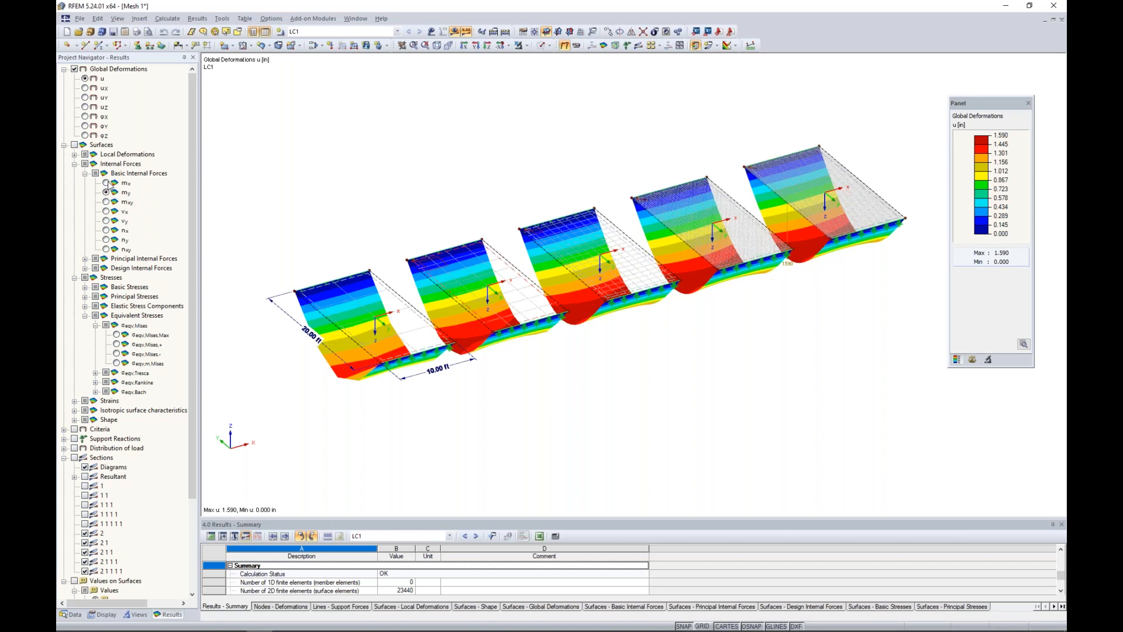
# Compare the basic internal force m-y isobands on the five plates, check m-x as well, and return to m-y
pyautogui.click(74, 145)
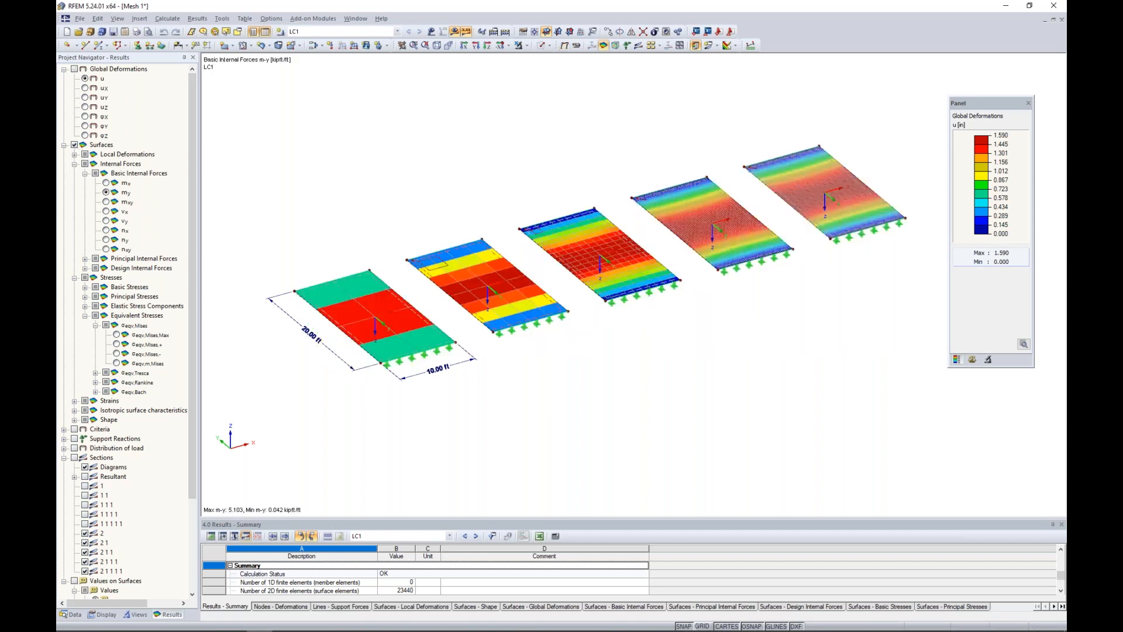
pyautogui.moveTo(335, 215); pyautogui.dragTo(335, 229, button='middle')
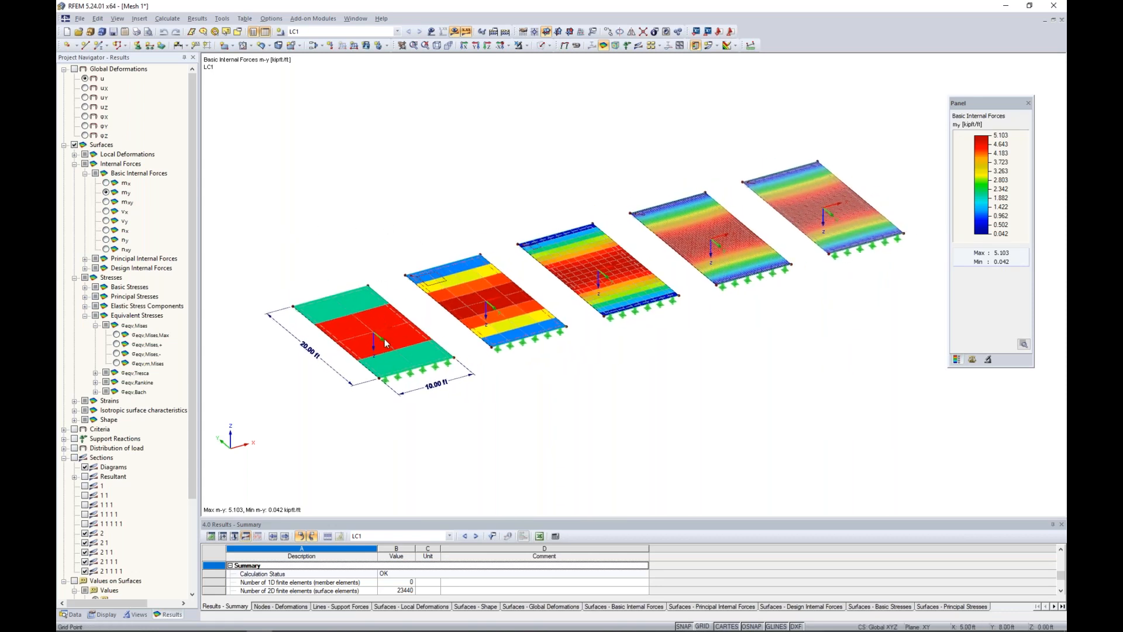
pyautogui.scroll(3, 384, 365)
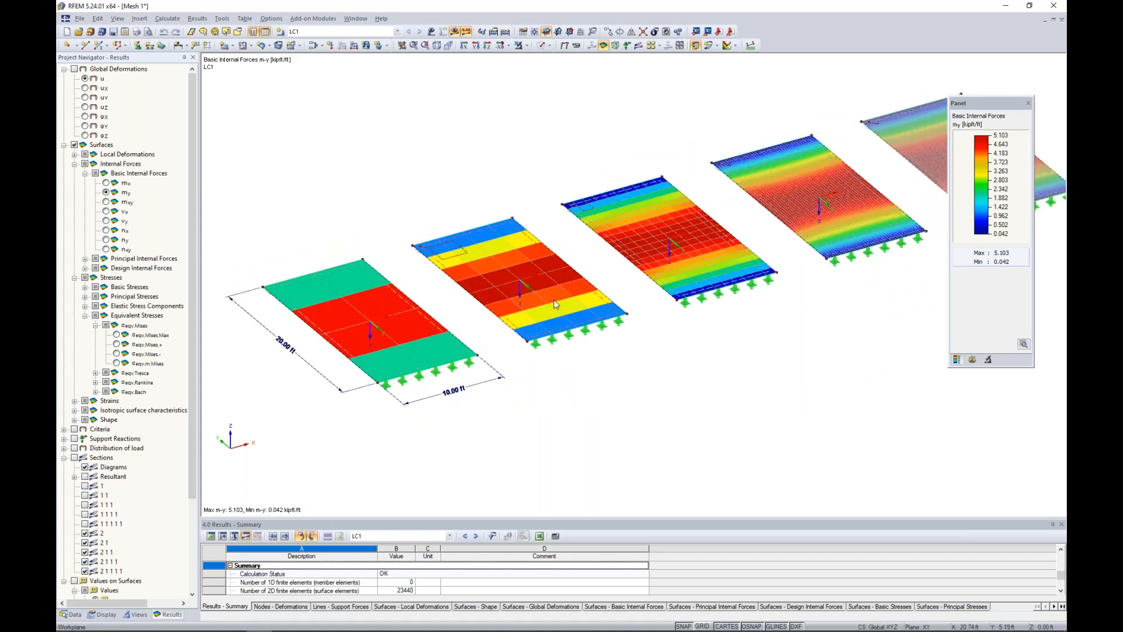
pyautogui.moveTo(660, 346); pyautogui.dragTo(602, 343, button='middle')
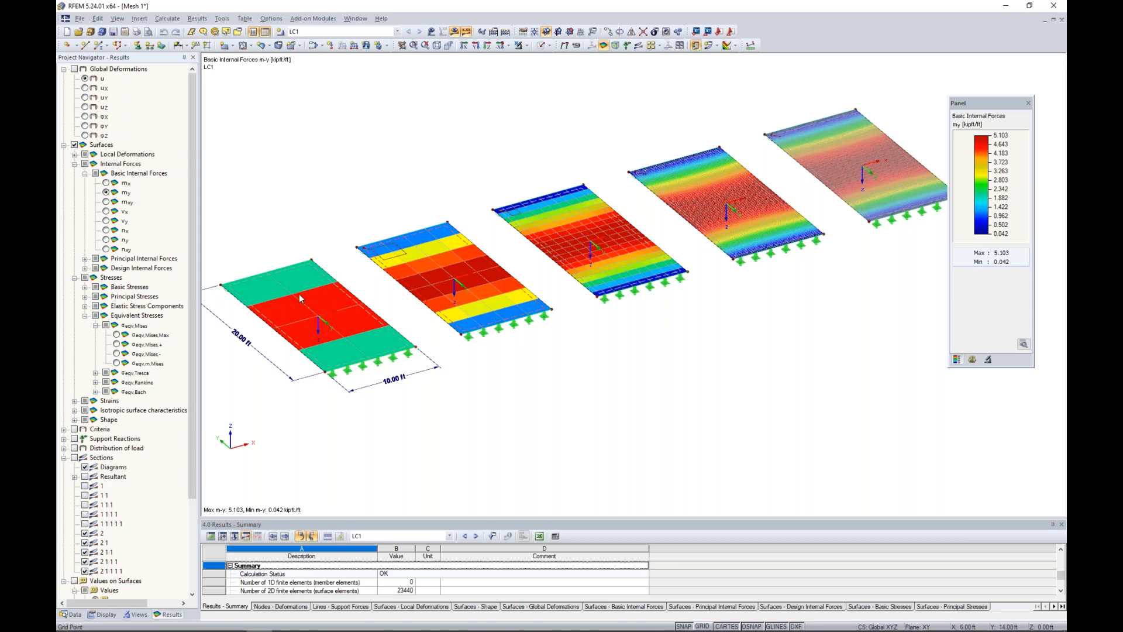
pyautogui.click(106, 183)
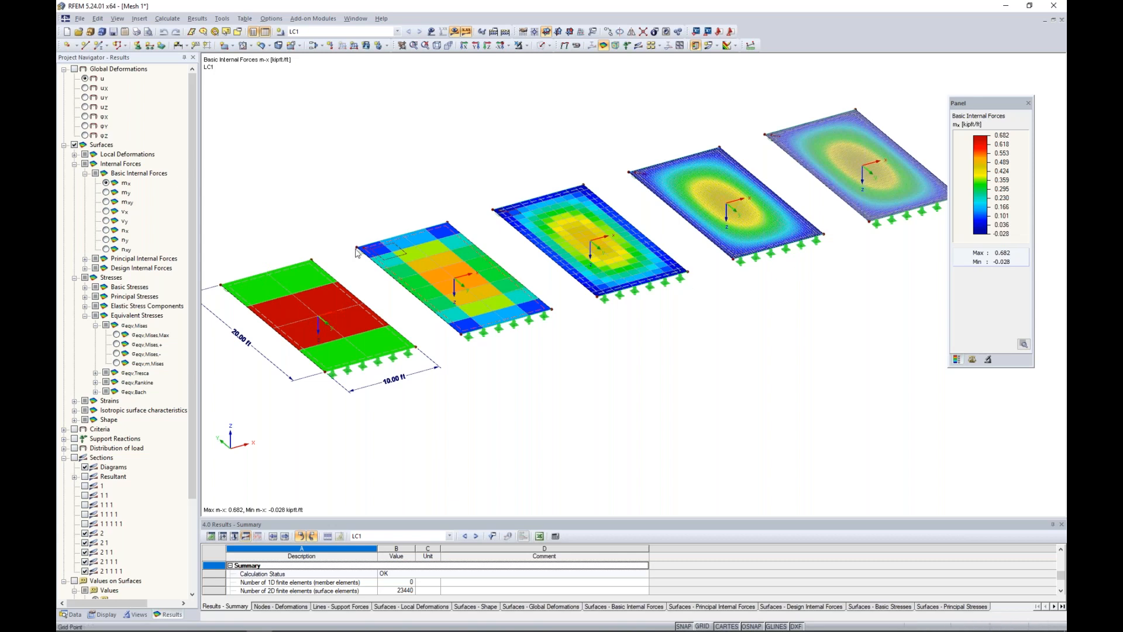
pyautogui.click(105, 192)
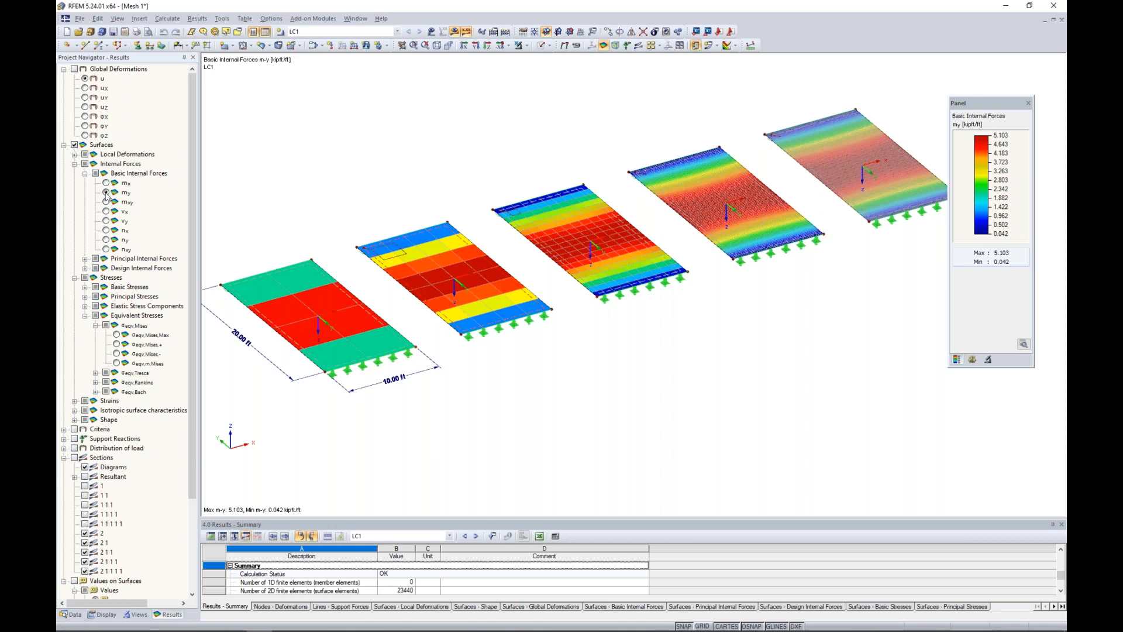
# Show the m-y section diagrams on the plates again with the isobands turned off
pyautogui.click(75, 457)
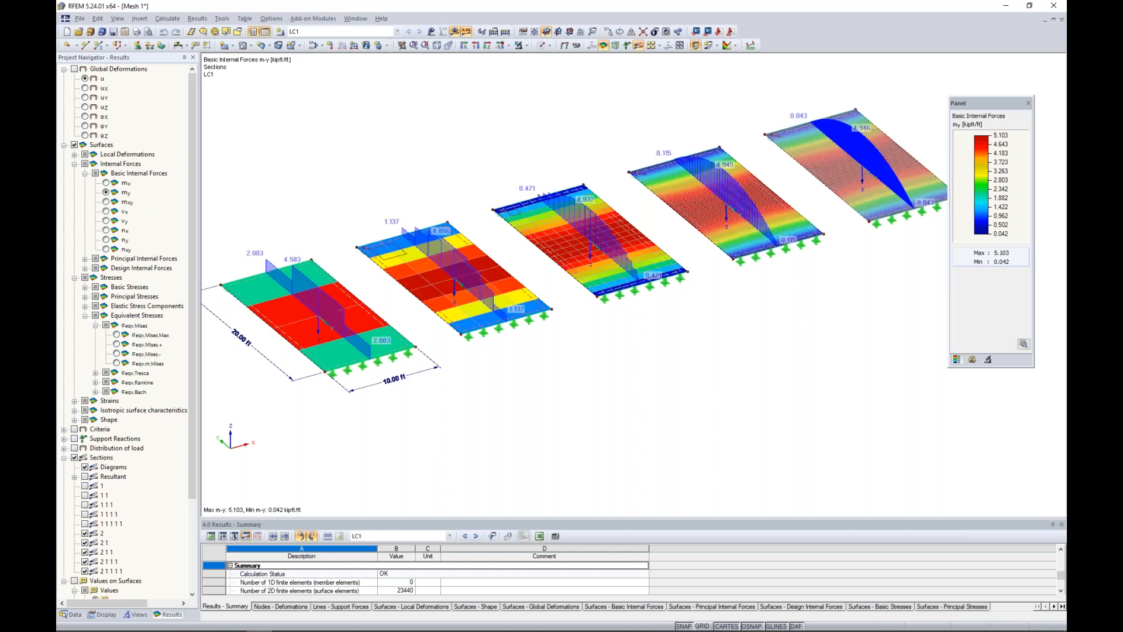
pyautogui.click(734, 45)
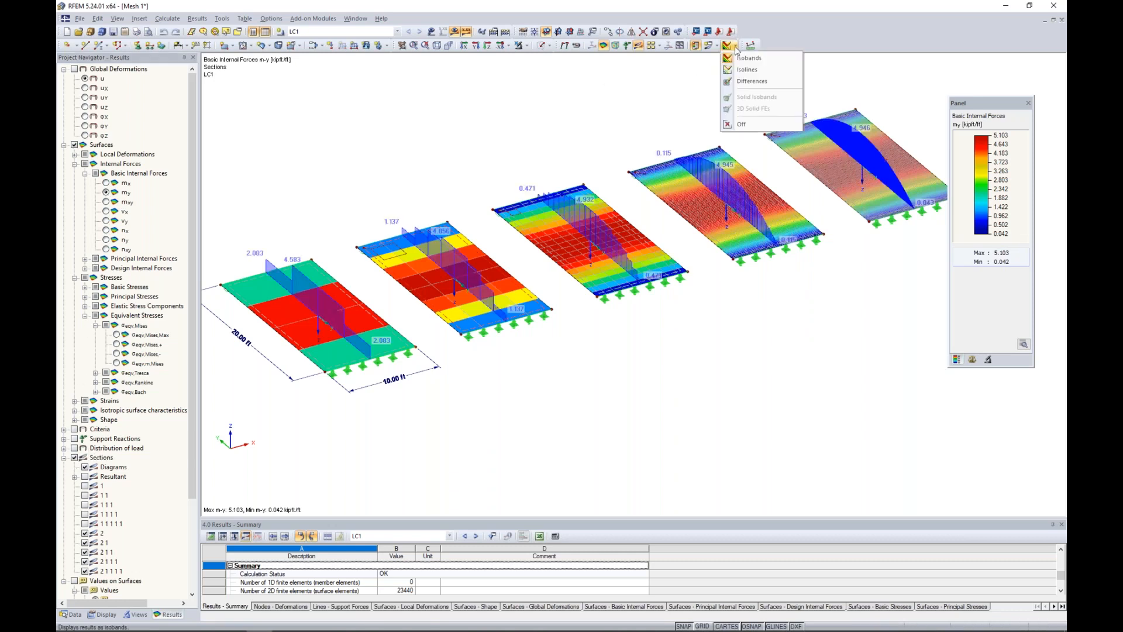
pyautogui.click(741, 124)
pyautogui.keyDown('ctrl'); pyautogui.moveTo(644, 193); pyautogui.dragTo(642, 170, button='middle'); pyautogui.keyUp('ctrl')
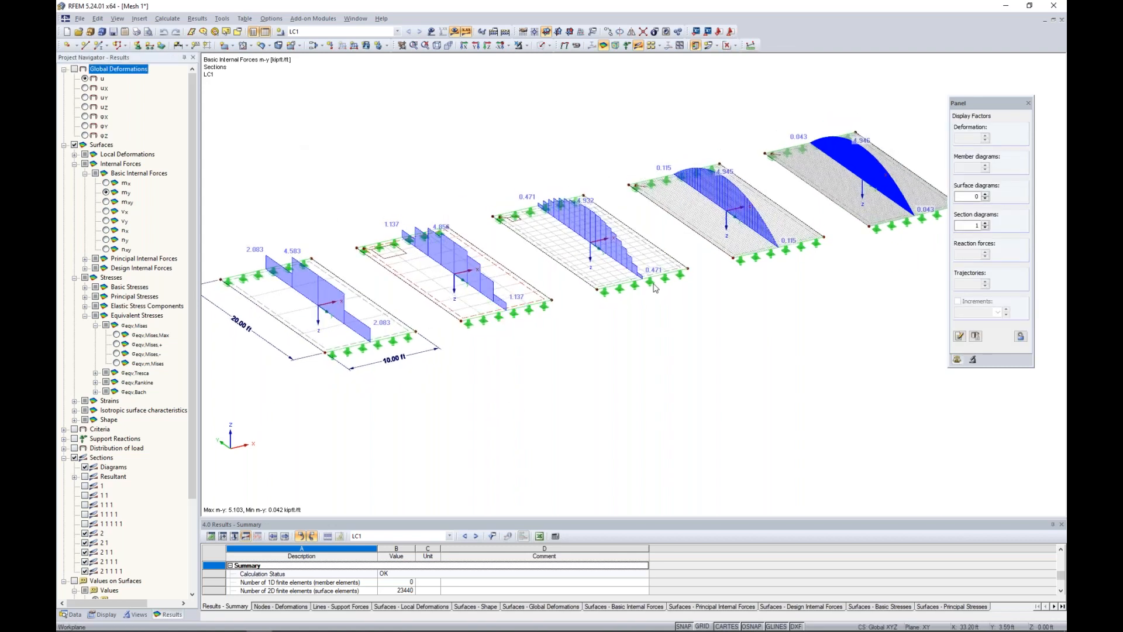
# Turn on the section descriptions and compare the m-y section diagrams from the coarsest to the finest mesh
pyautogui.click(106, 614)
pyautogui.scroll(4, 109, 479)
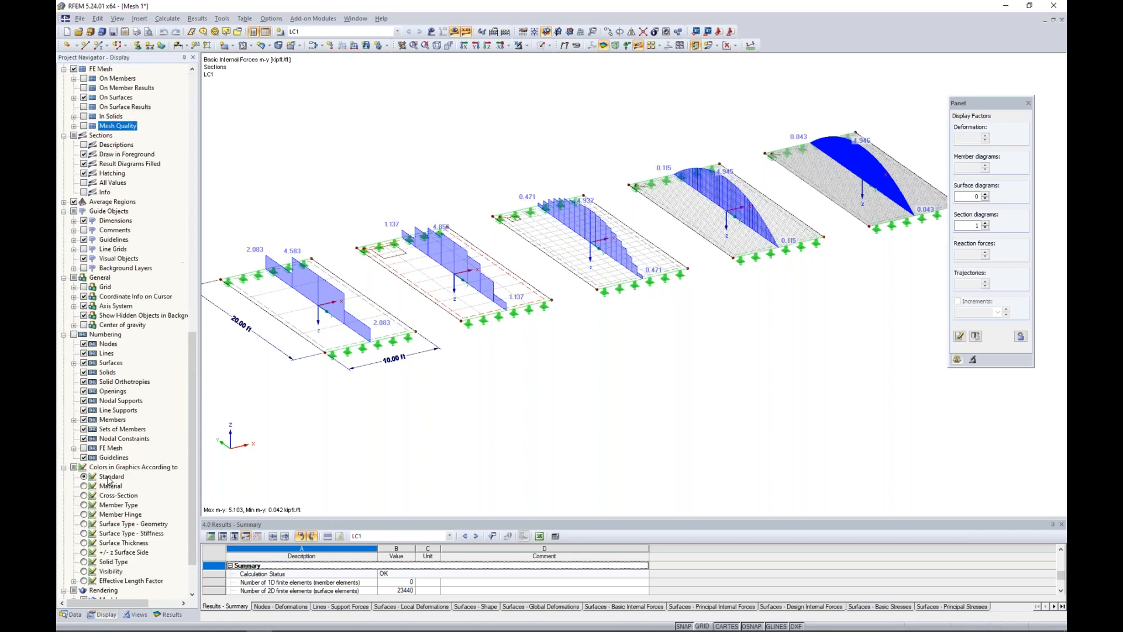
pyautogui.click(84, 202)
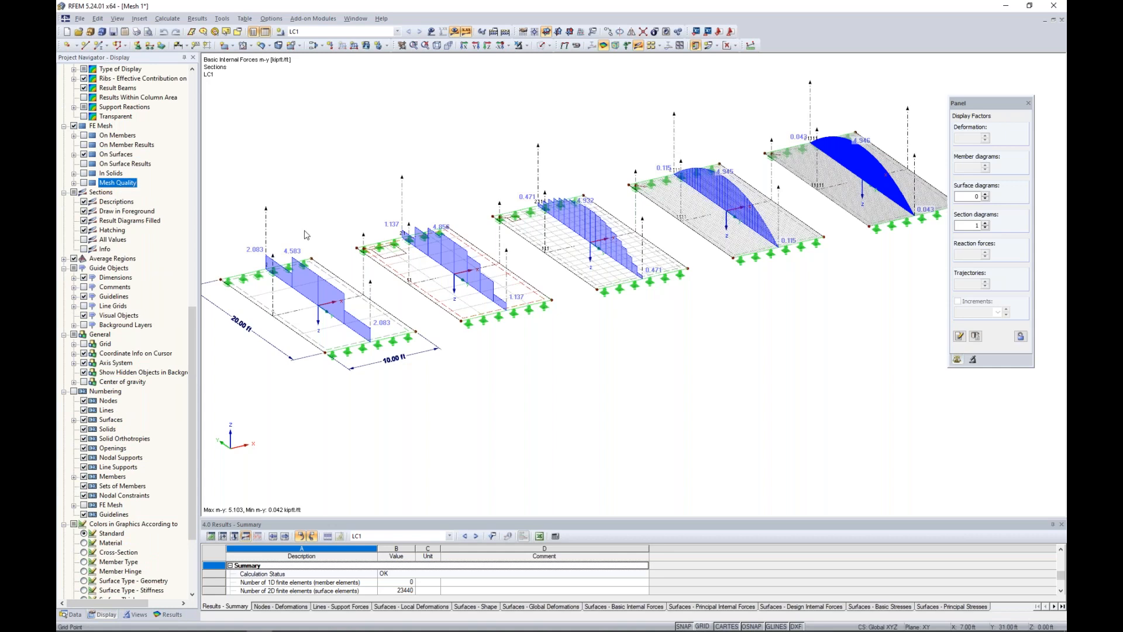
pyautogui.click(168, 615)
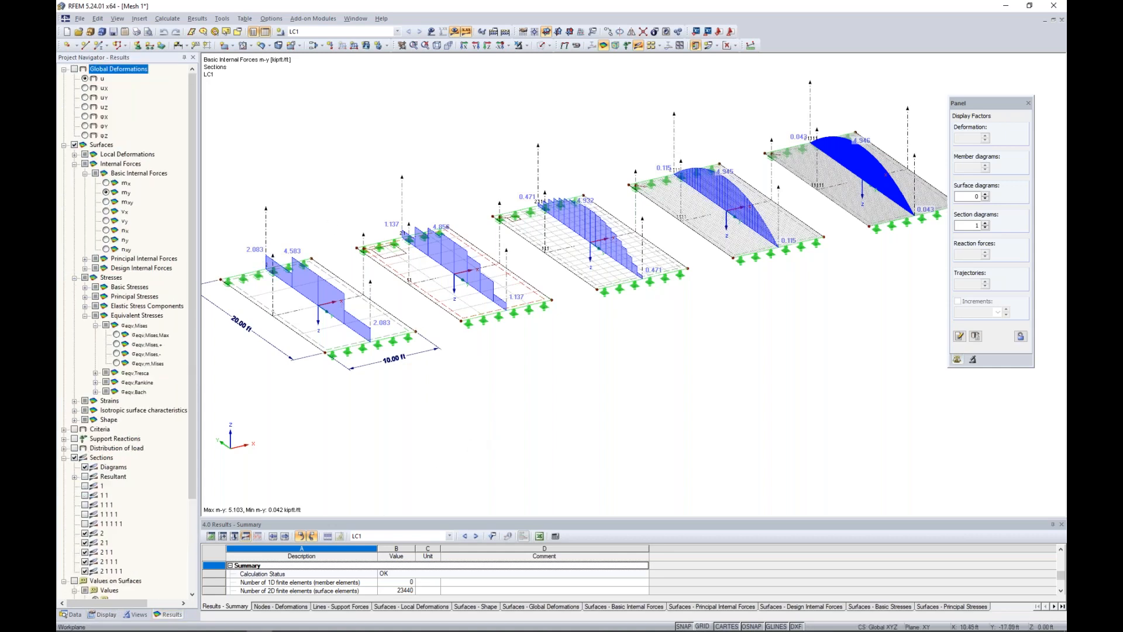
pyautogui.moveTo(515, 396); pyautogui.dragTo(524, 409, button='middle')
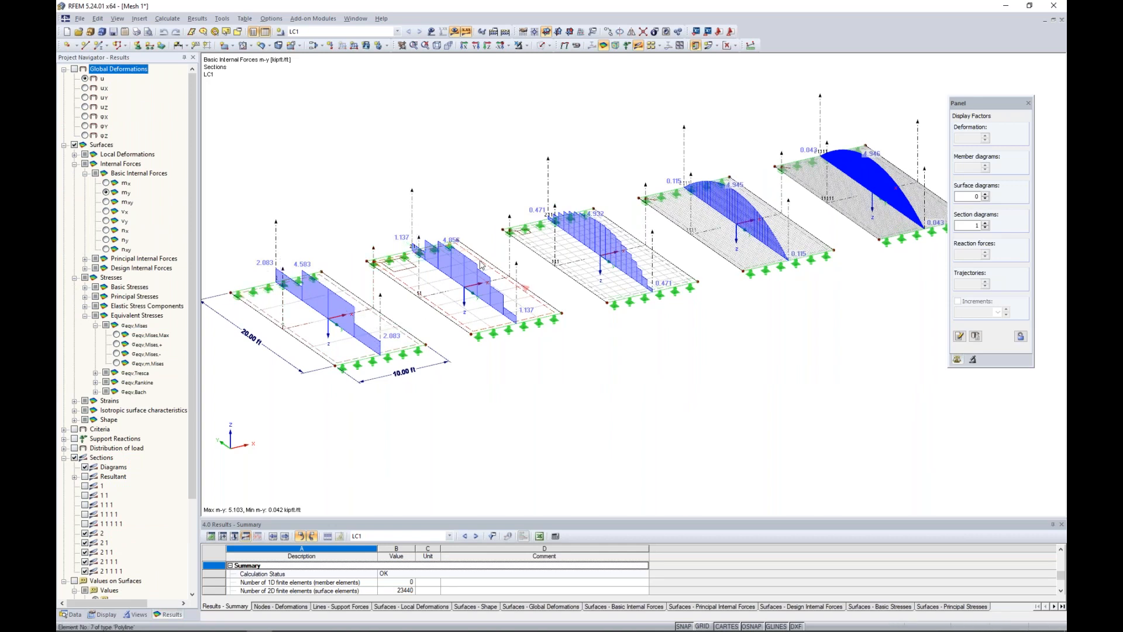
pyautogui.moveTo(654, 326); pyautogui.dragTo(696, 305, button='middle')
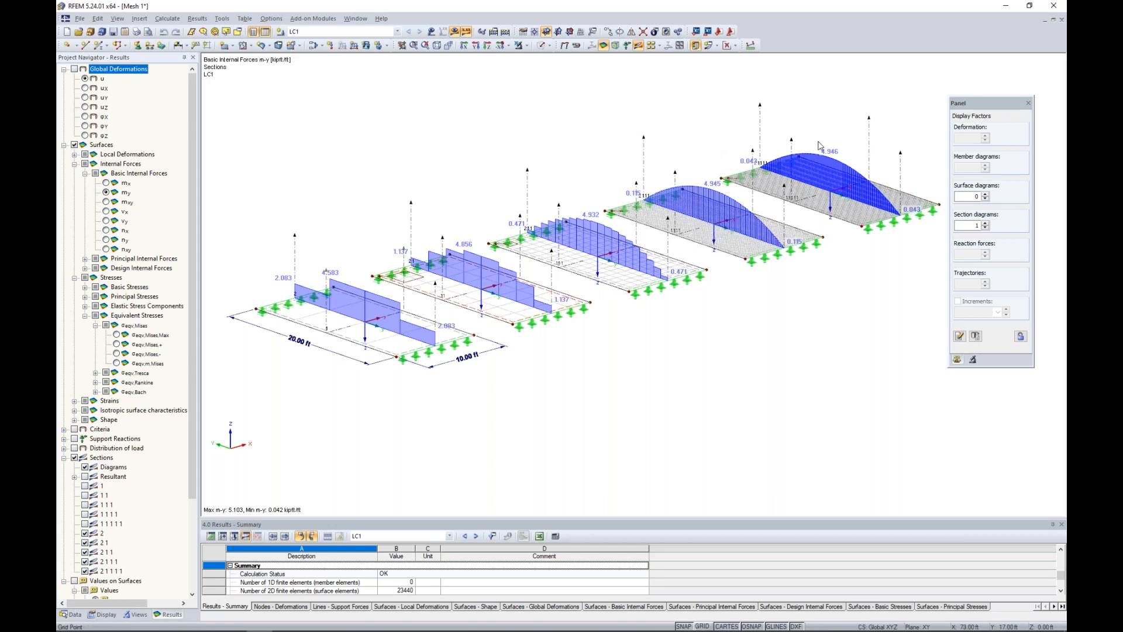
pyautogui.moveTo(815, 301); pyautogui.dragTo(733, 326, button='middle')
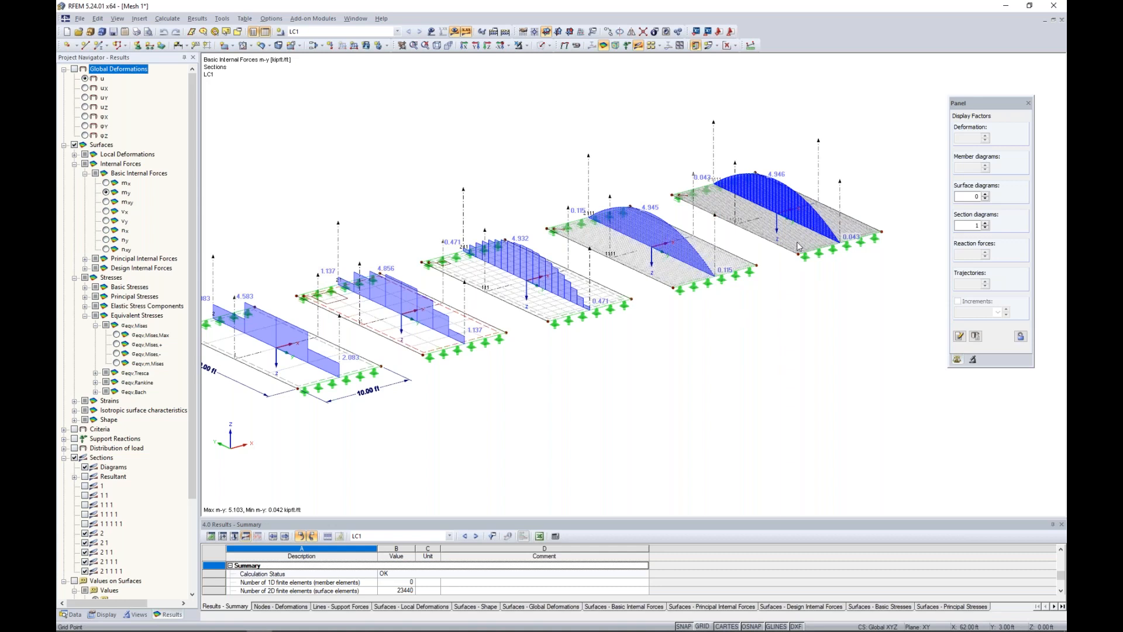
pyautogui.scroll(1, 797, 246)
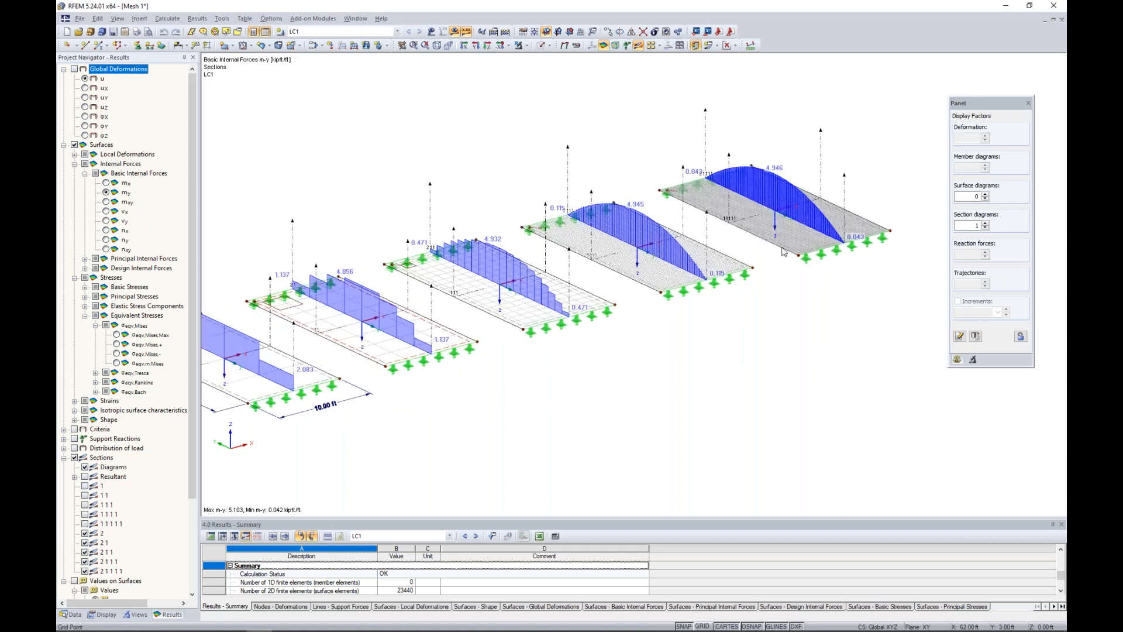
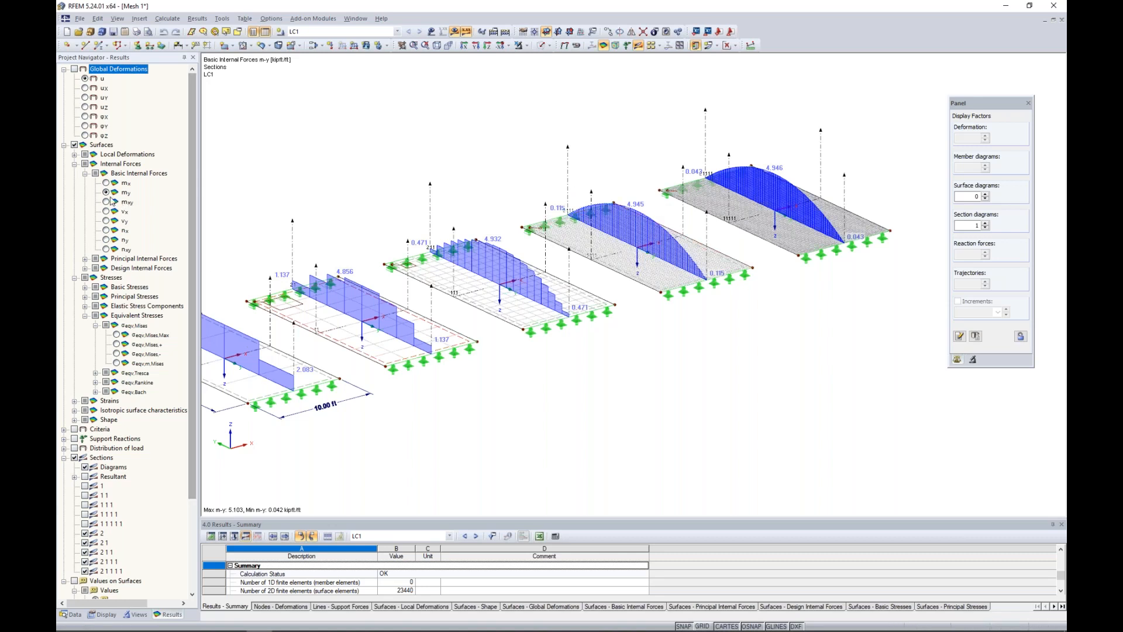
# Display m-x on the short-direction sections 1 to 11111 only, hiding sections 2 to 21111
pyautogui.click(106, 183)
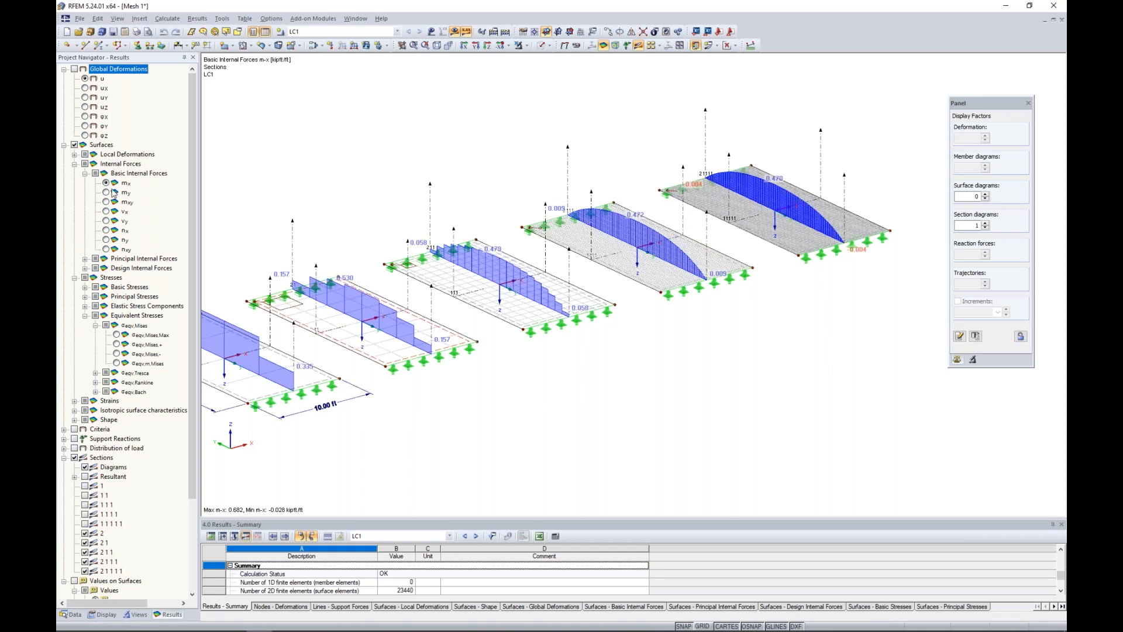
pyautogui.click(85, 486)
pyautogui.click(85, 495)
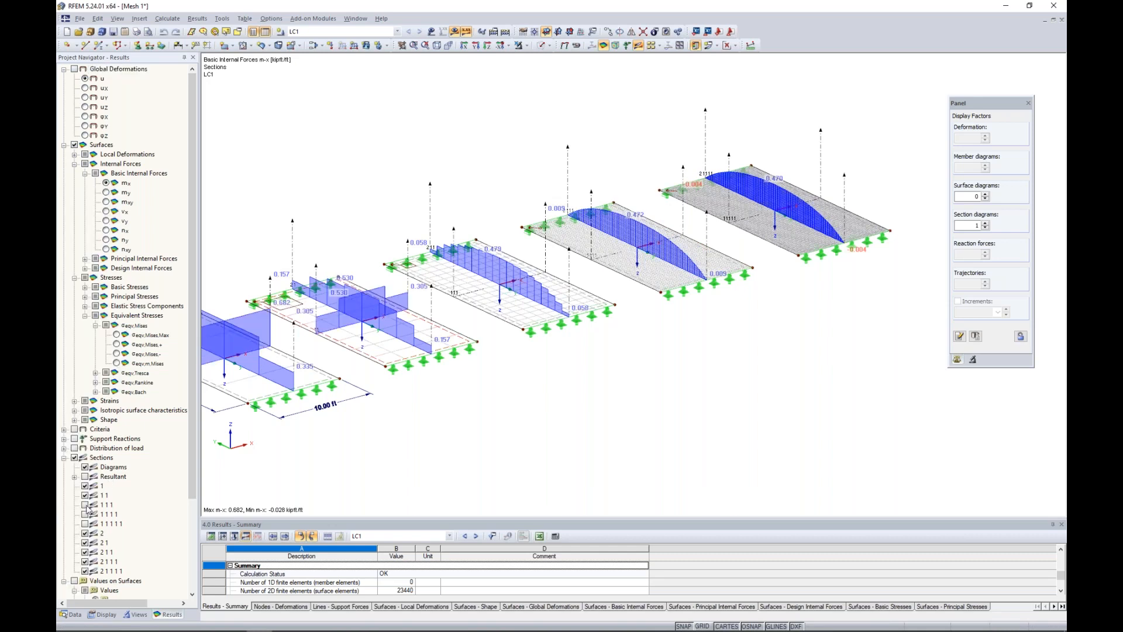
pyautogui.click(84, 504)
pyautogui.click(85, 514)
pyautogui.click(85, 523)
pyautogui.click(85, 533)
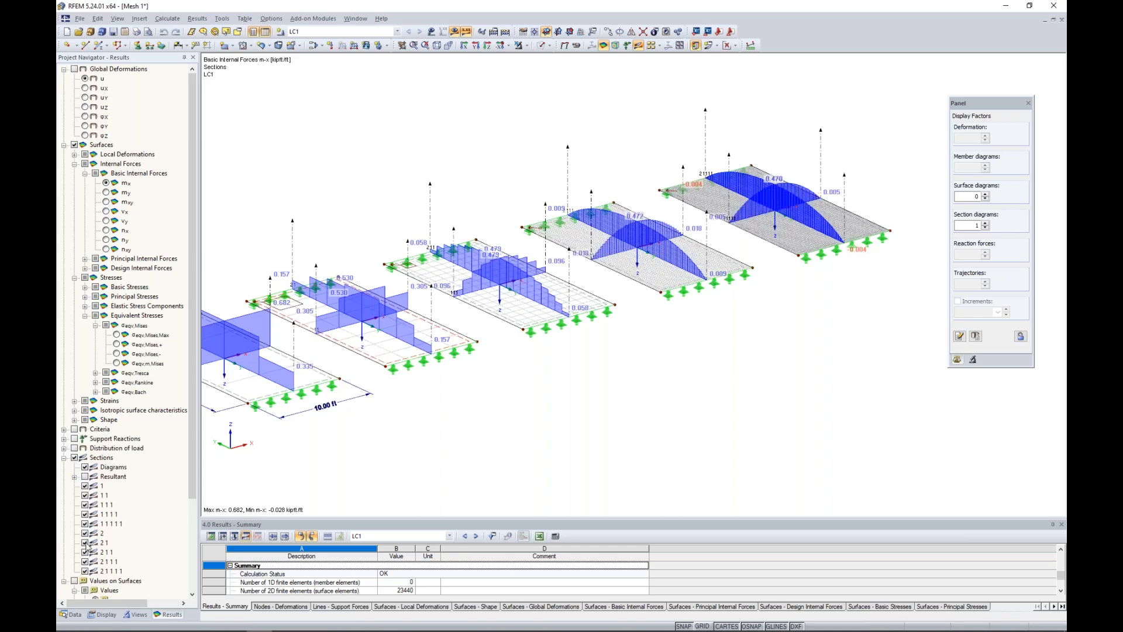
pyautogui.click(85, 543)
pyautogui.click(85, 552)
pyautogui.click(85, 561)
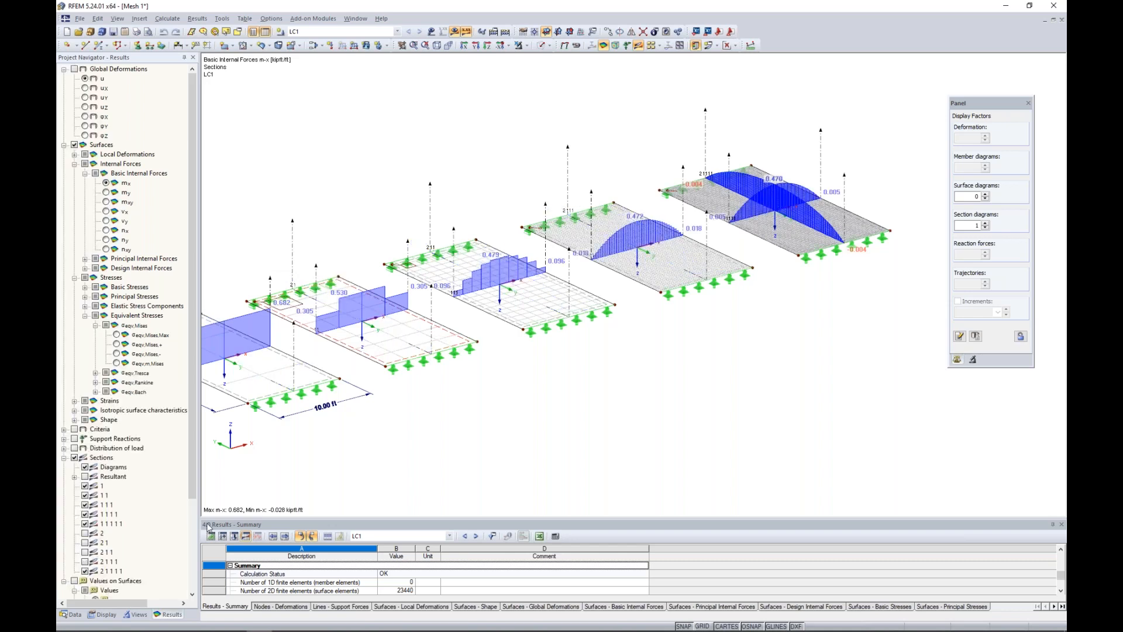
pyautogui.click(85, 570)
# Compare the m-x section diagrams across the five plates with increasing mesh refinement
pyautogui.moveTo(522, 417); pyautogui.dragTo(612, 420, button='middle')
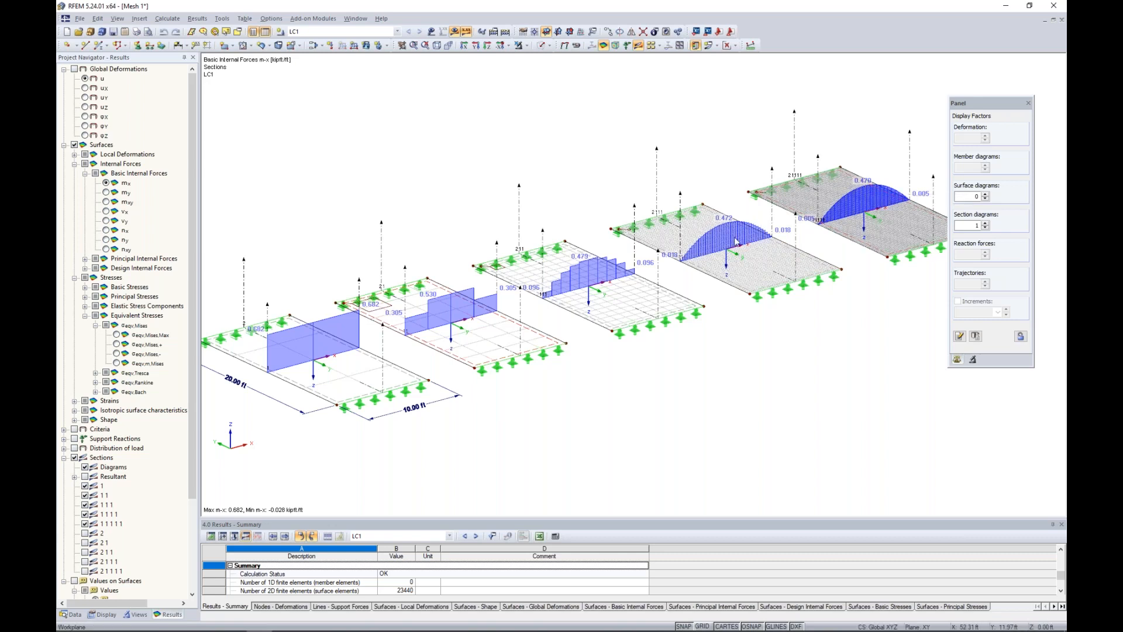
pyautogui.moveTo(834, 258); pyautogui.dragTo(731, 284, button='middle')
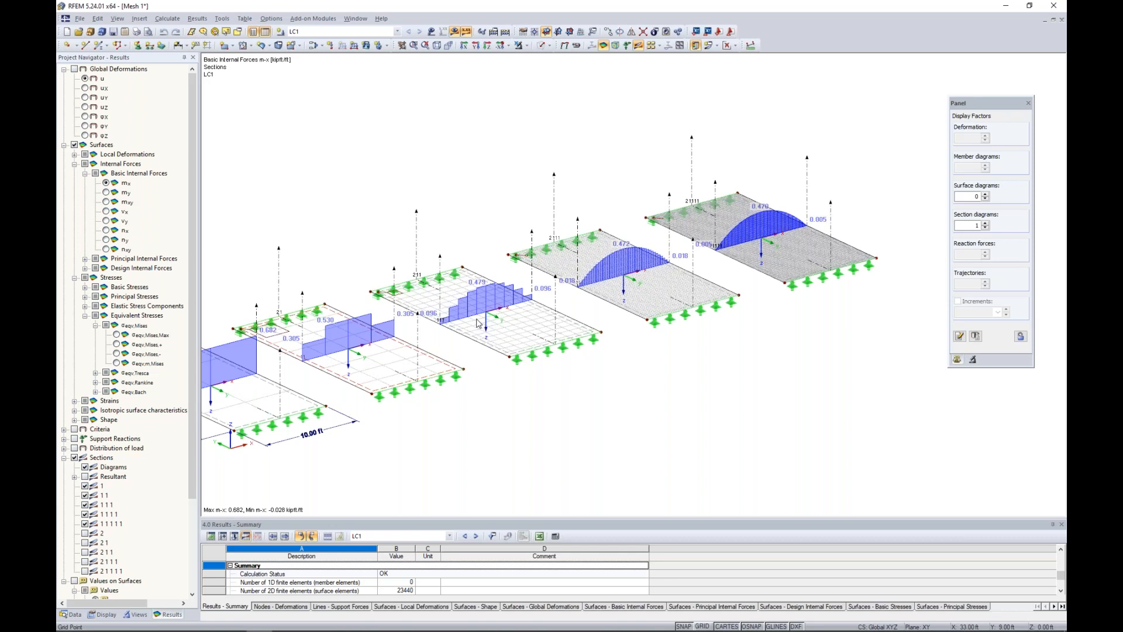
pyautogui.scroll(-1, 483, 219)
pyautogui.moveTo(484, 218); pyautogui.dragTo(553, 229, button='middle')
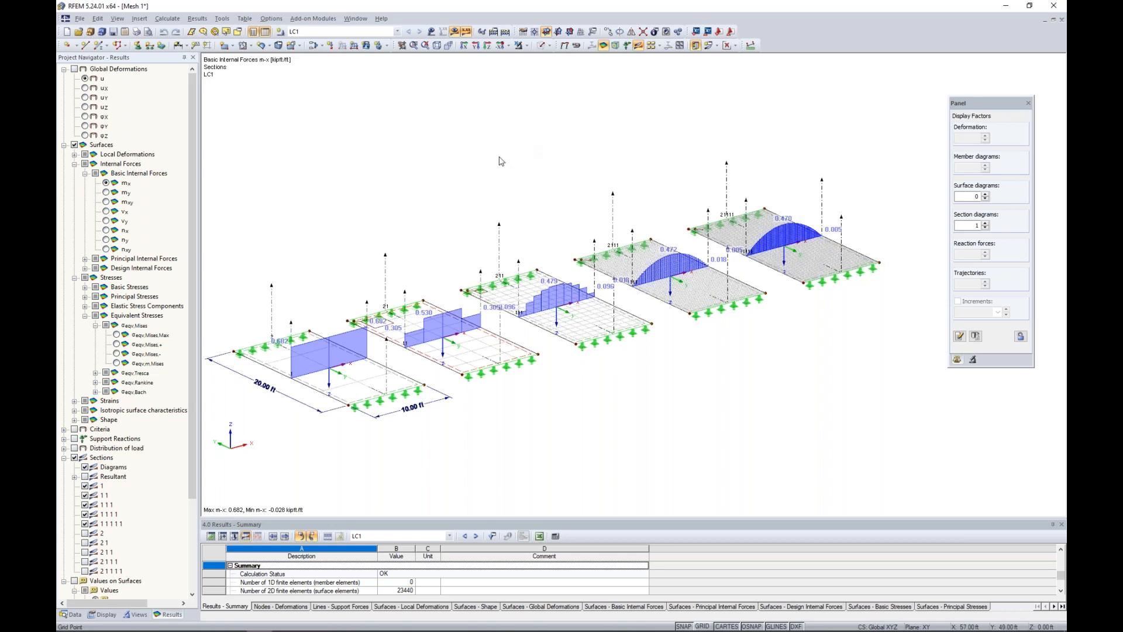
# Switch to the Mesh 2 model and display its bolted tube connection in wireframe
pyautogui.click(355, 18)
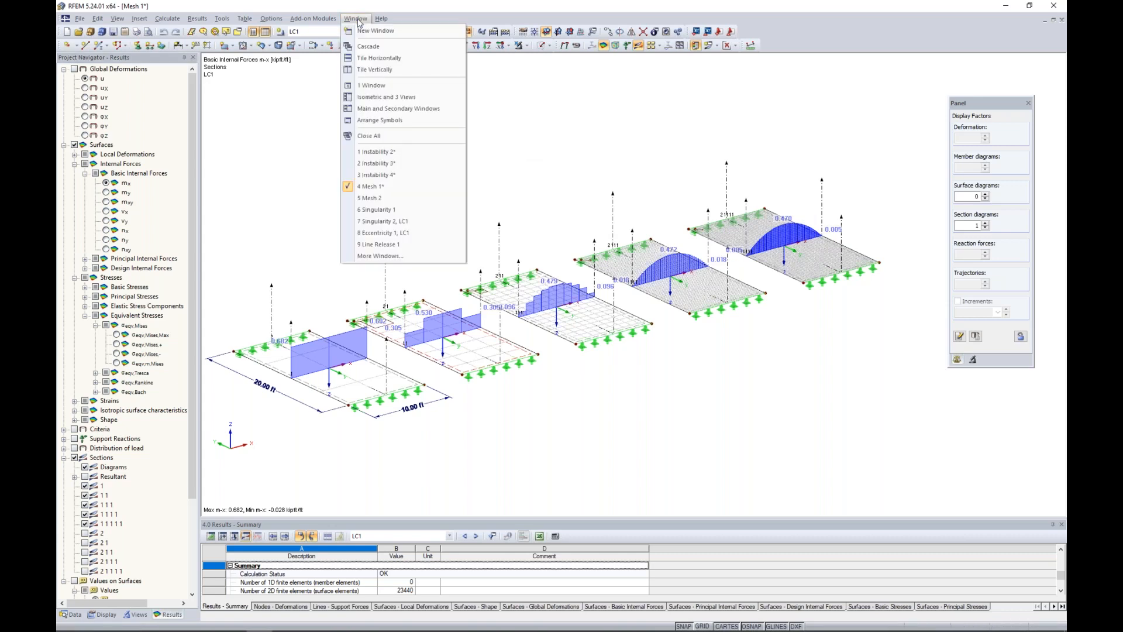
pyautogui.click(375, 198)
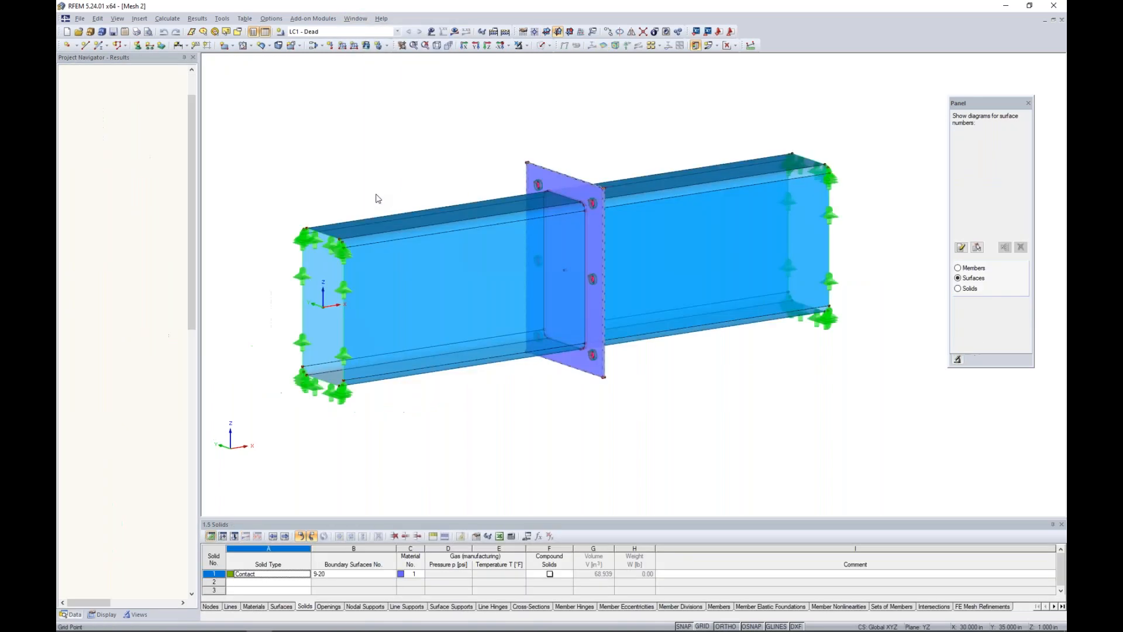
pyautogui.keyDown('ctrl'); pyautogui.moveTo(391, 174); pyautogui.dragTo(428, 173, button='middle'); pyautogui.keyUp('ctrl')
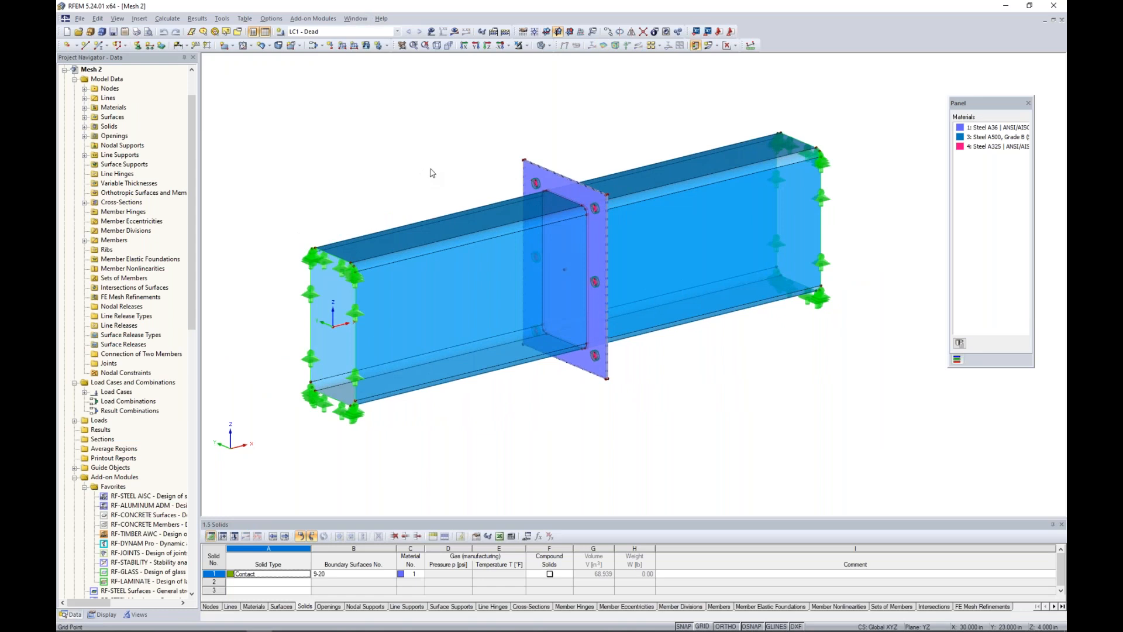
pyautogui.keyDown('ctrl'); pyautogui.moveTo(440, 174); pyautogui.dragTo(424, 176, button='middle'); pyautogui.keyUp('ctrl')
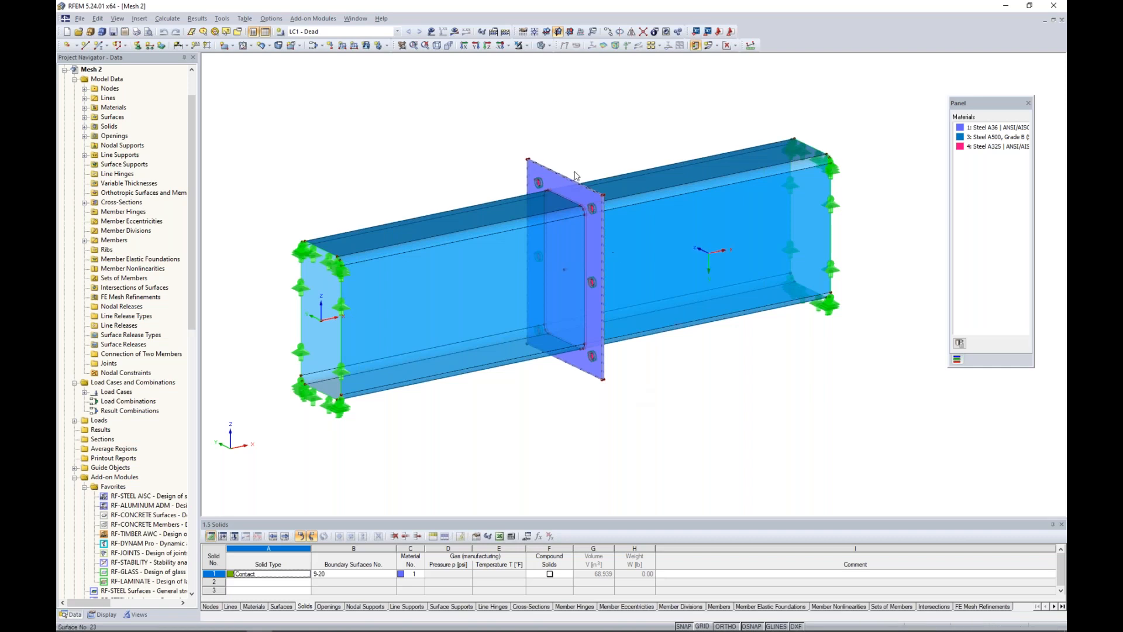
pyautogui.click(542, 47)
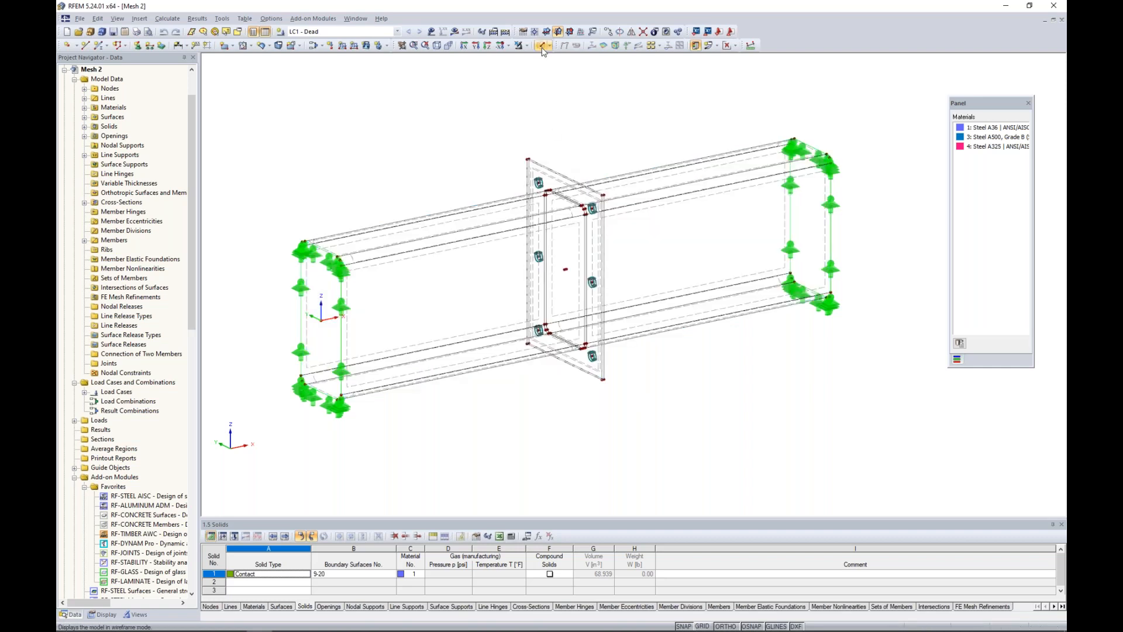
# Generate the connection's FE mesh with the current mesh settings by enabling mesh regeneration on confirmation
pyautogui.click(171, 19)
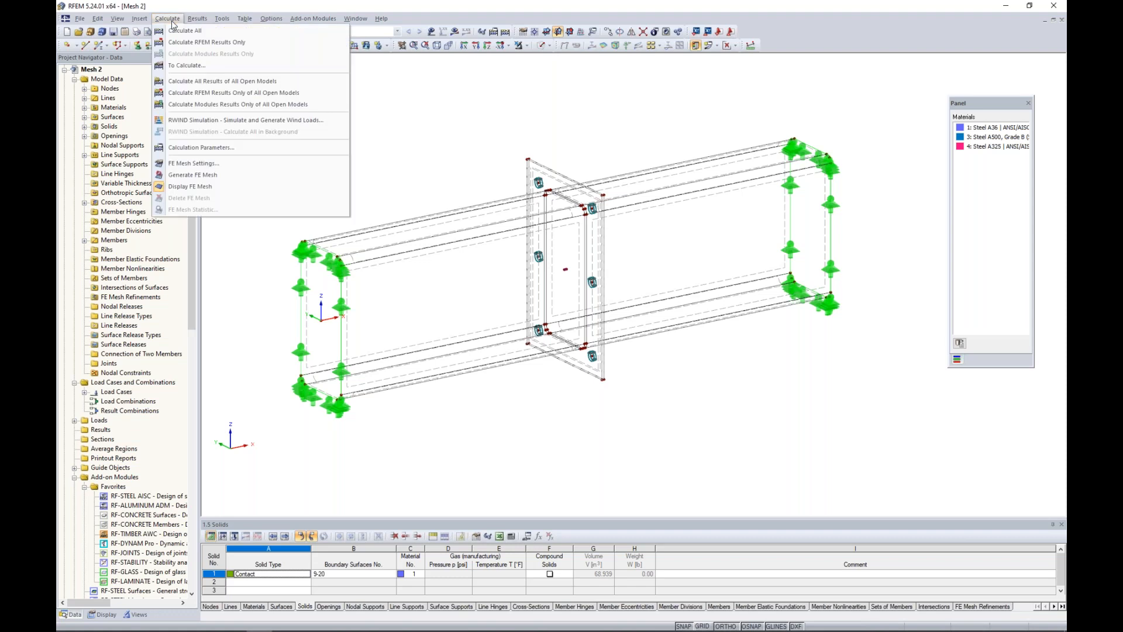
pyautogui.click(310, 163)
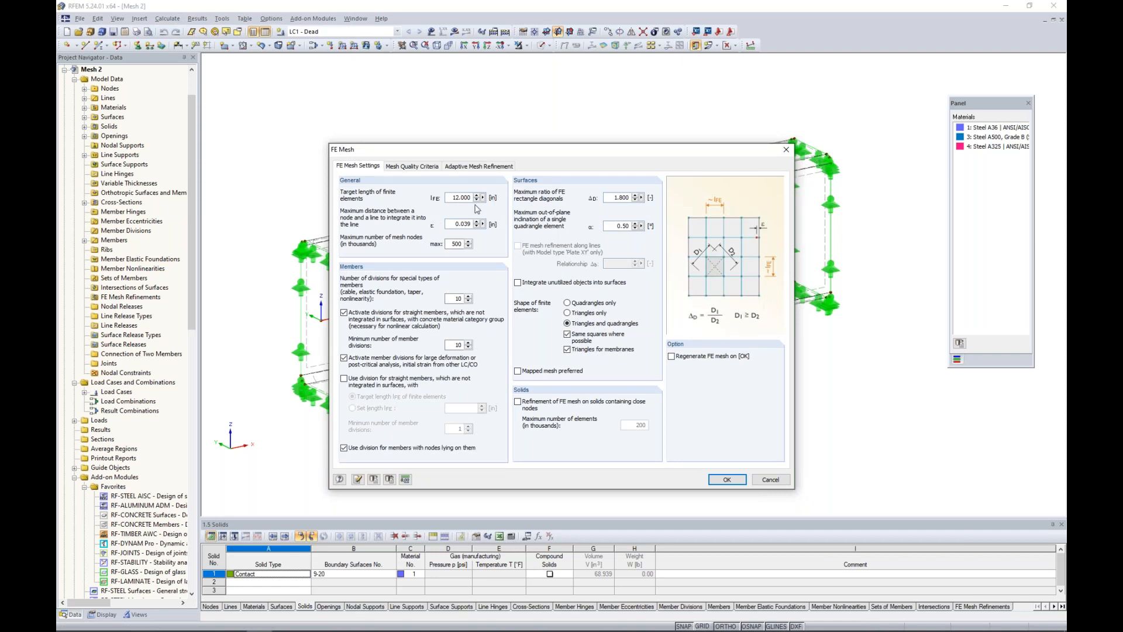
pyautogui.click(673, 357)
pyautogui.click(728, 480)
pyautogui.keyDown('ctrl'); pyautogui.moveTo(674, 387); pyautogui.dragTo(579, 379, button='middle'); pyautogui.keyUp('ctrl')
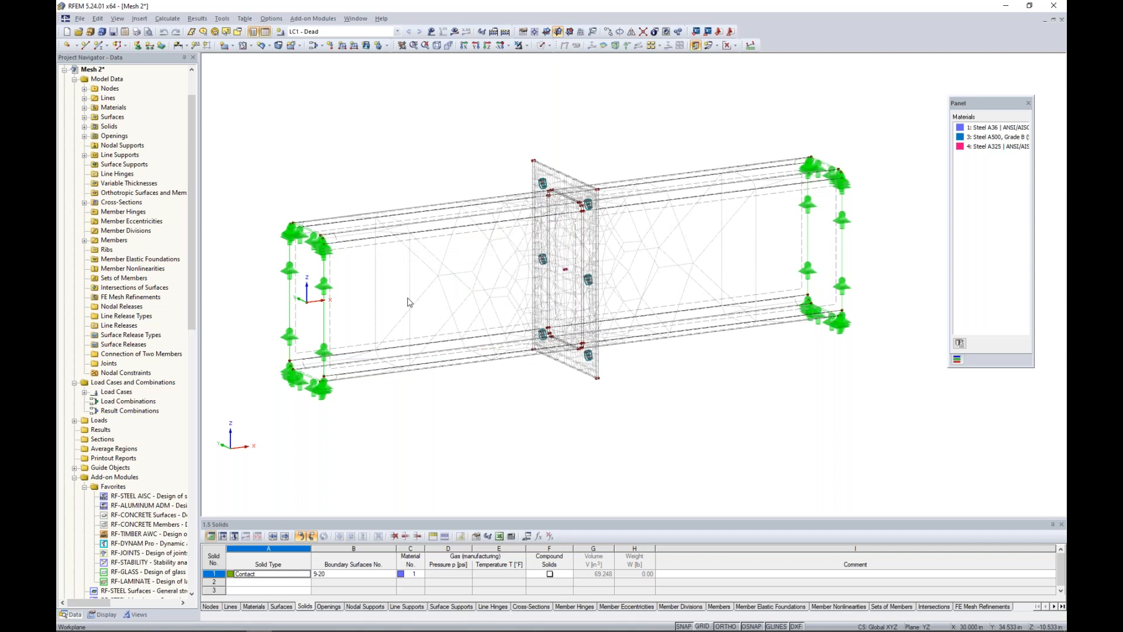
pyautogui.scroll(1, 373, 320)
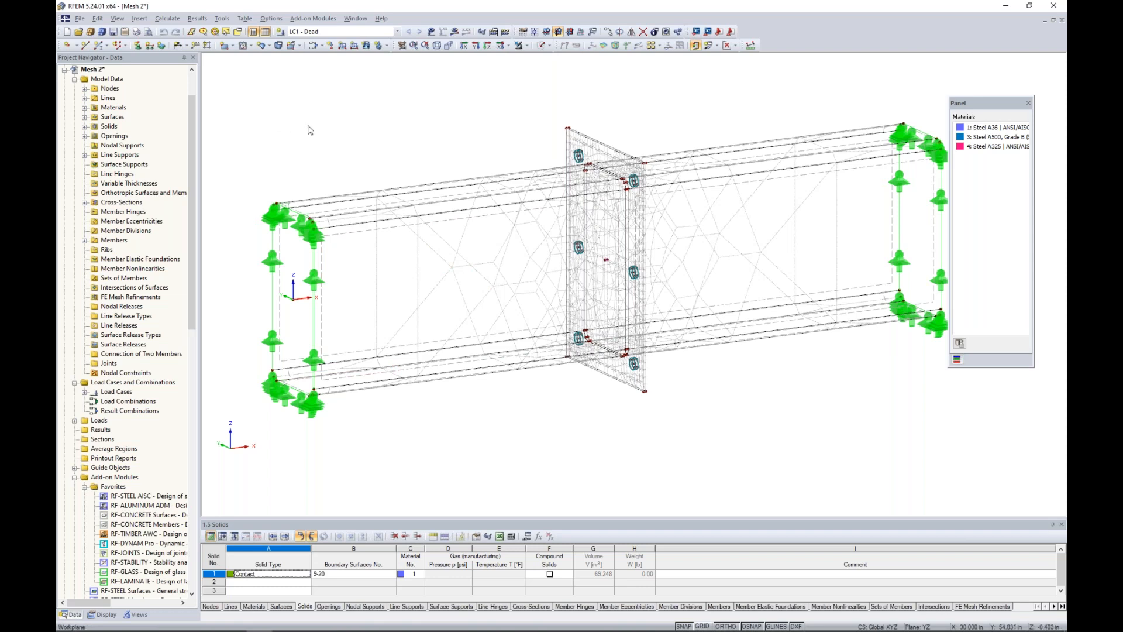
# Set the target length of finite elements to 1 in, regenerate the mesh and view the refined connection
pyautogui.click(167, 19)
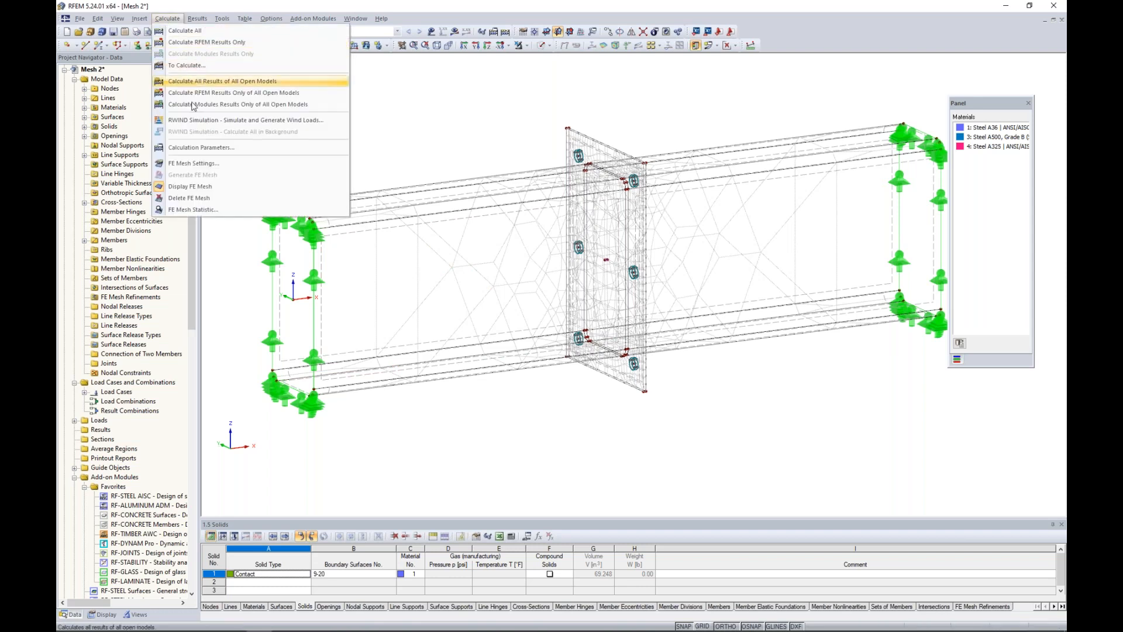
pyautogui.click(312, 166)
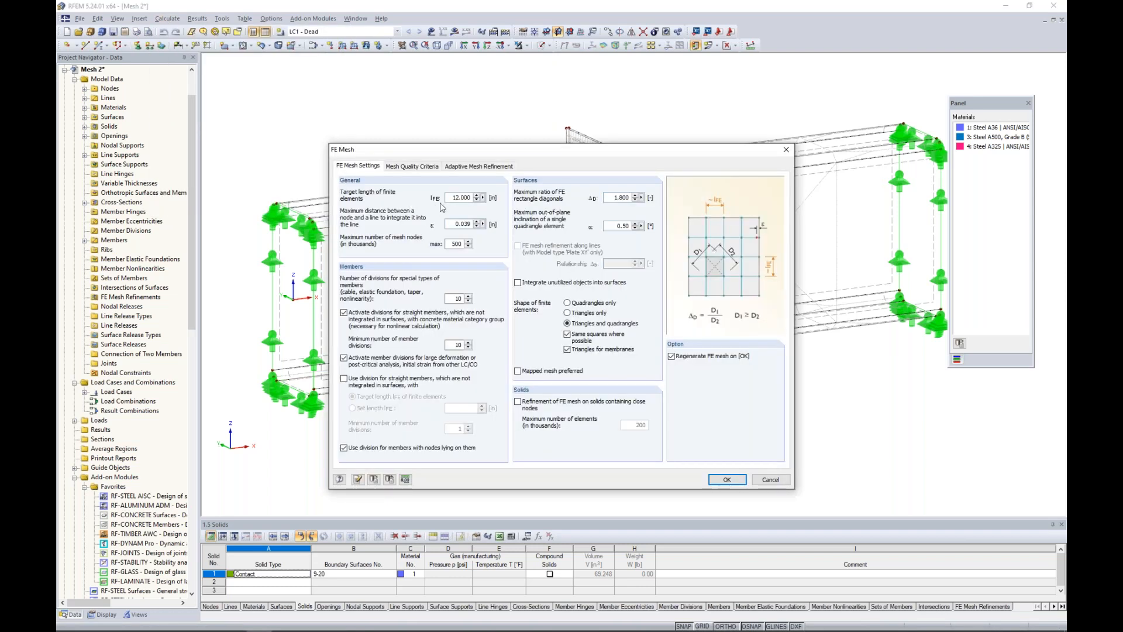
pyautogui.write('1')
pyautogui.click(728, 480)
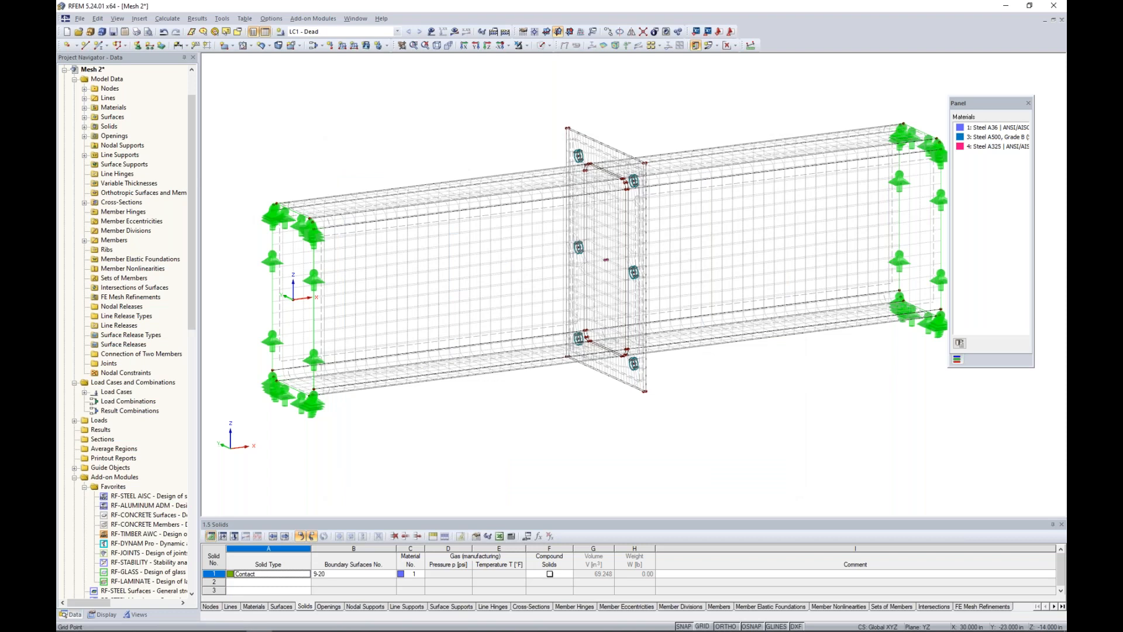
pyautogui.keyDown('ctrl'); pyautogui.moveTo(742, 440); pyautogui.dragTo(757, 417, button='middle'); pyautogui.keyUp('ctrl')
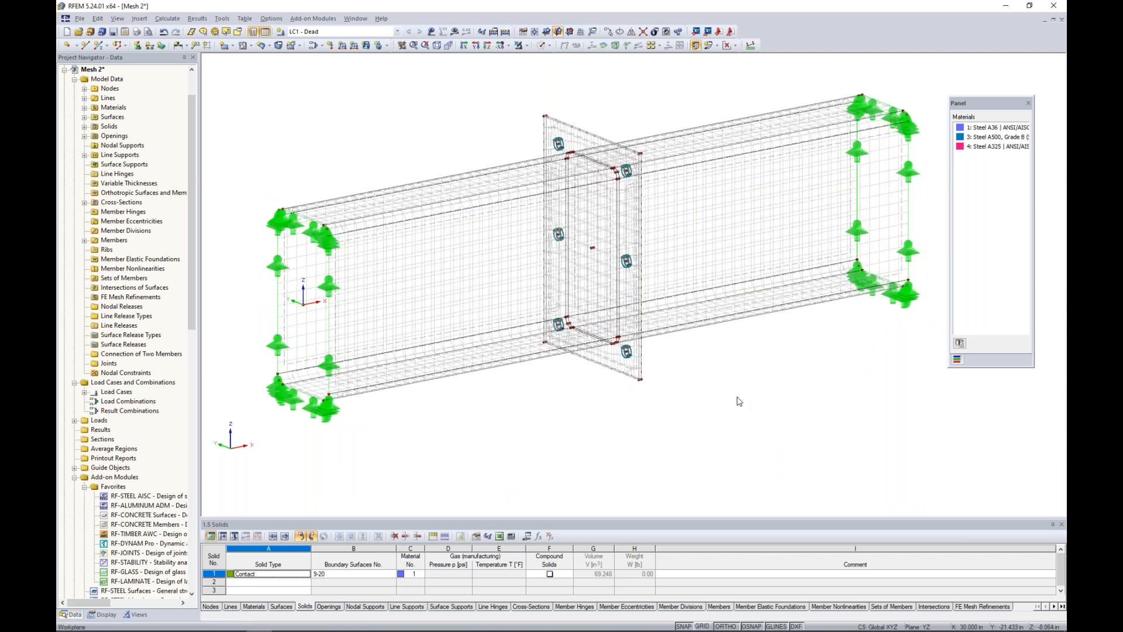
pyautogui.moveTo(743, 375); pyautogui.dragTo(701, 390, button='middle')
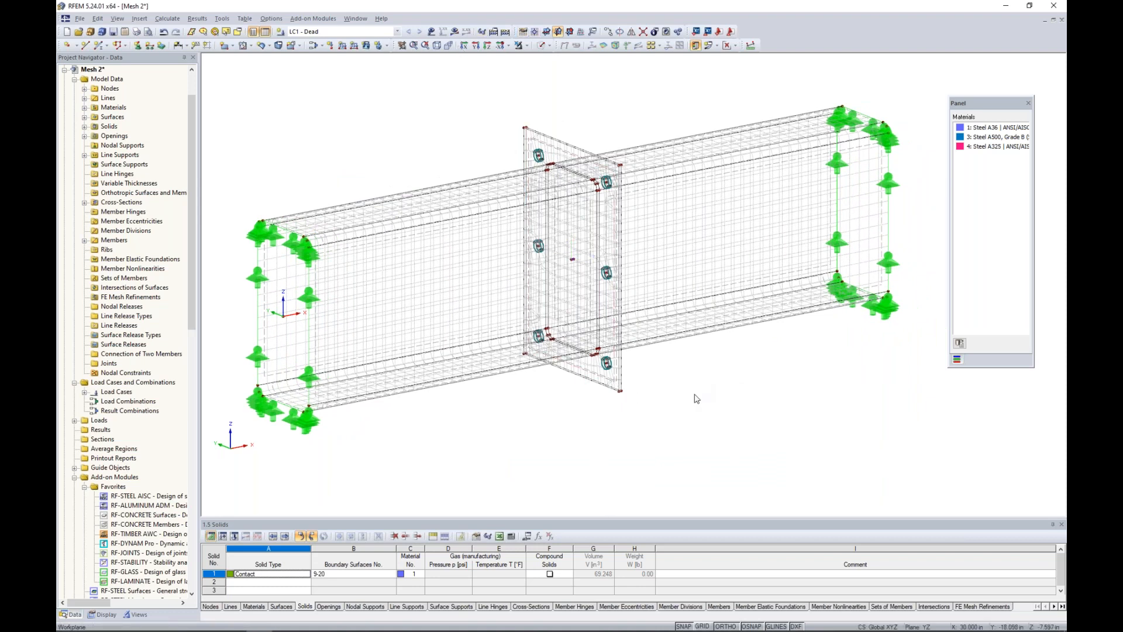
# Inspect the mesh around the lower bolt holes and look up the FE mesh refinement options for a hole's circular edge
pyautogui.scroll(5, 676, 392)
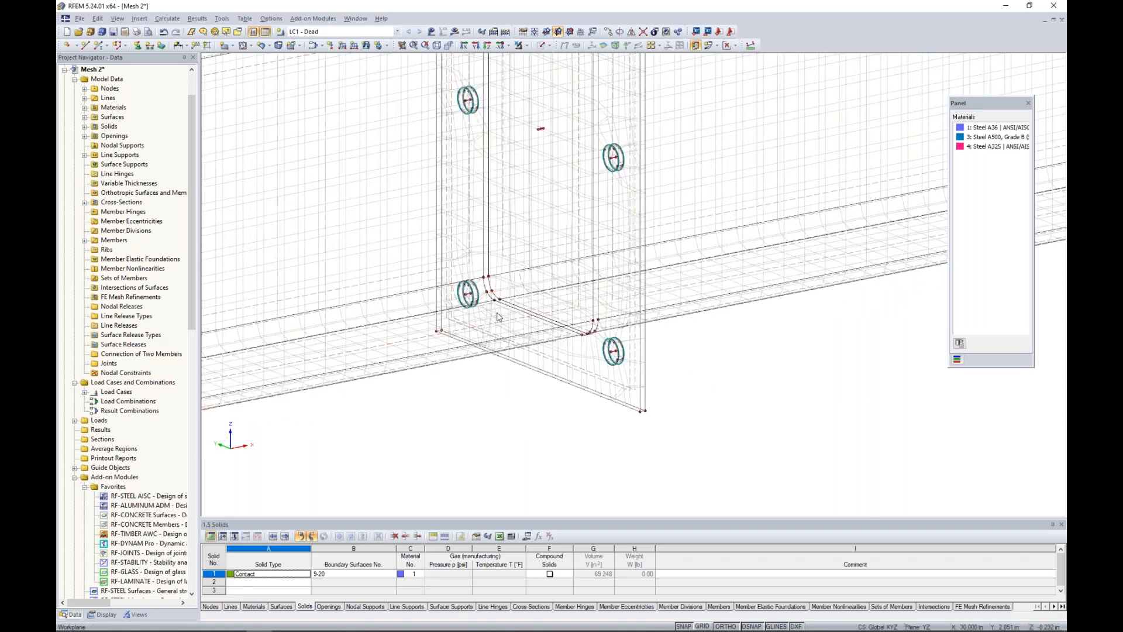
pyautogui.scroll(-5, 498, 317)
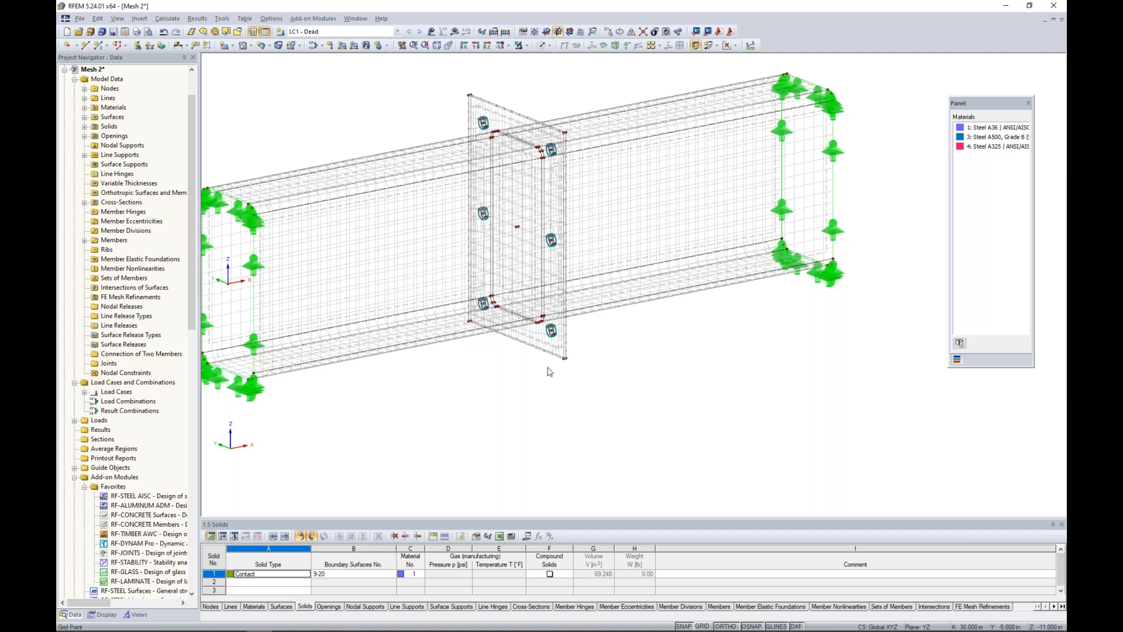
pyautogui.scroll(5, 551, 346)
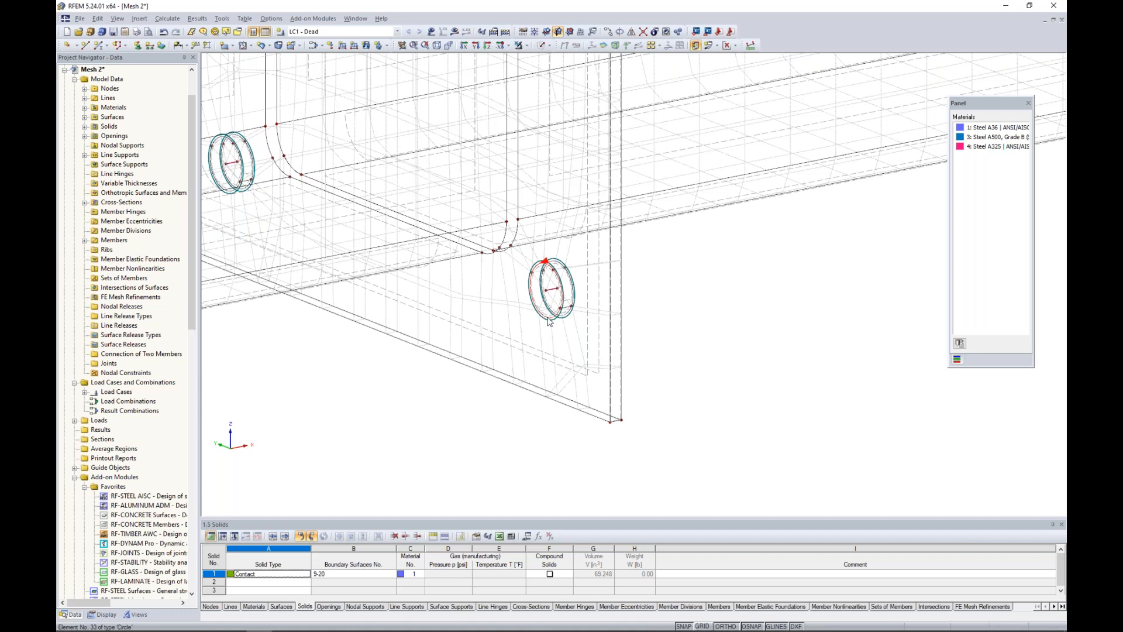
pyautogui.rightClick(550, 321)
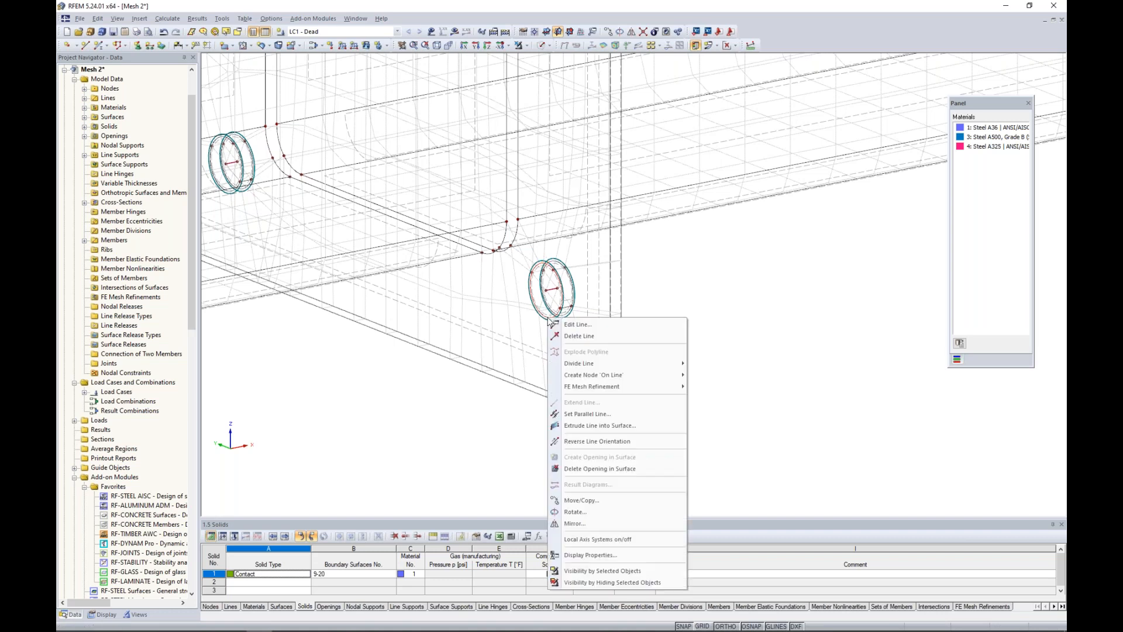
pyautogui.moveTo(572, 389)
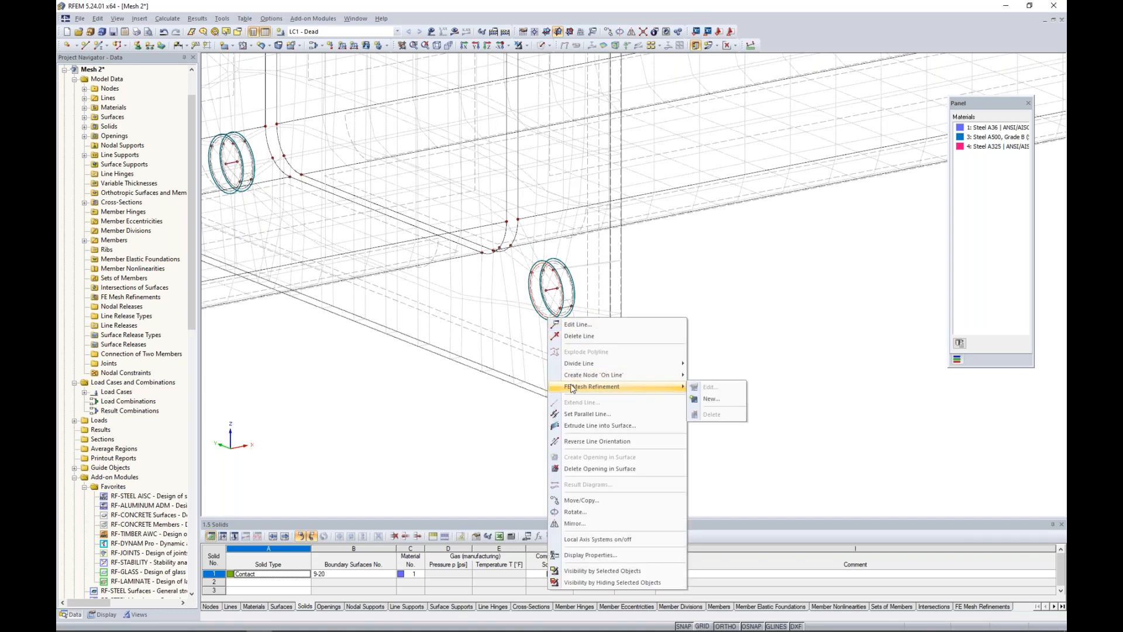
pyautogui.click(715, 344)
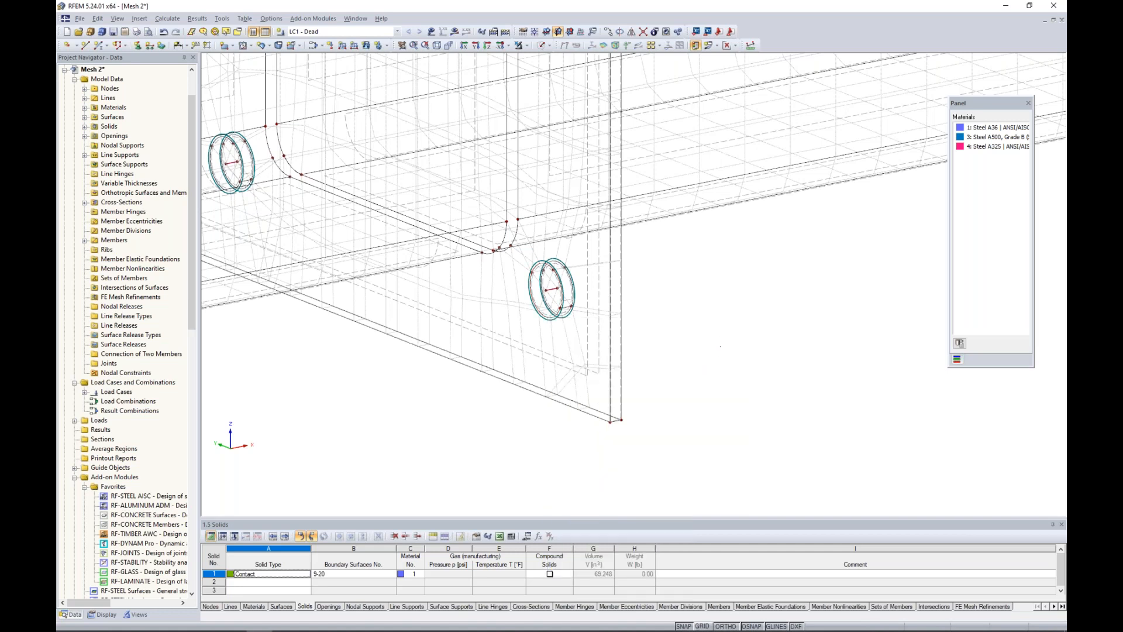
# Show the available model tool commands with the whole meshed connection in view
pyautogui.scroll(-6, 521, 215)
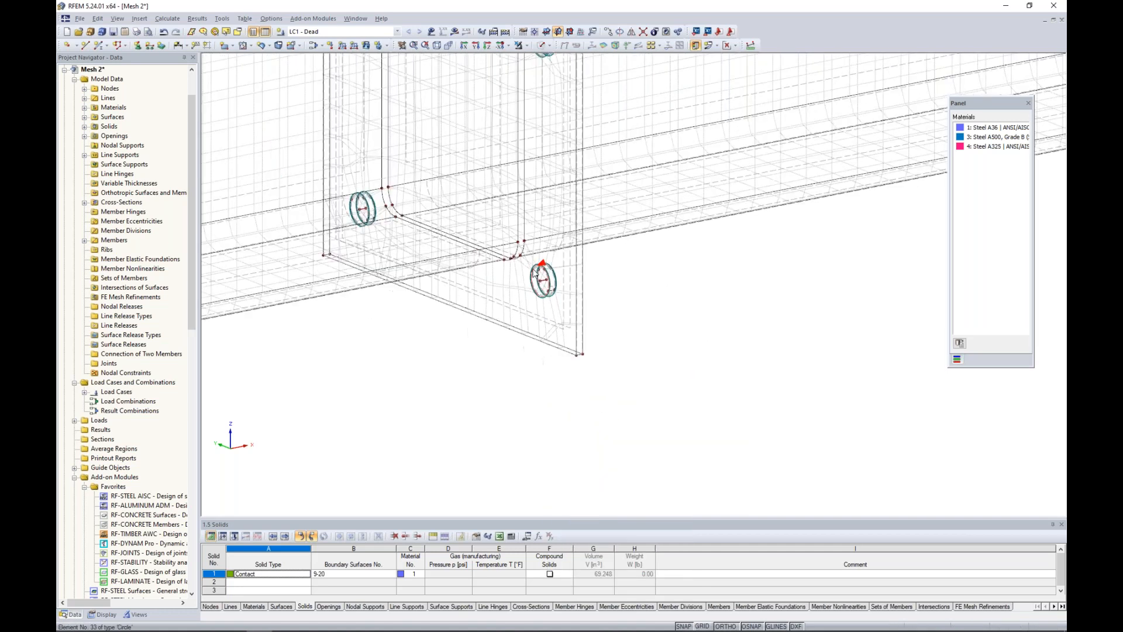
pyautogui.moveTo(537, 288); pyautogui.dragTo(578, 401, button='middle')
pyautogui.scroll(5, 556, 329)
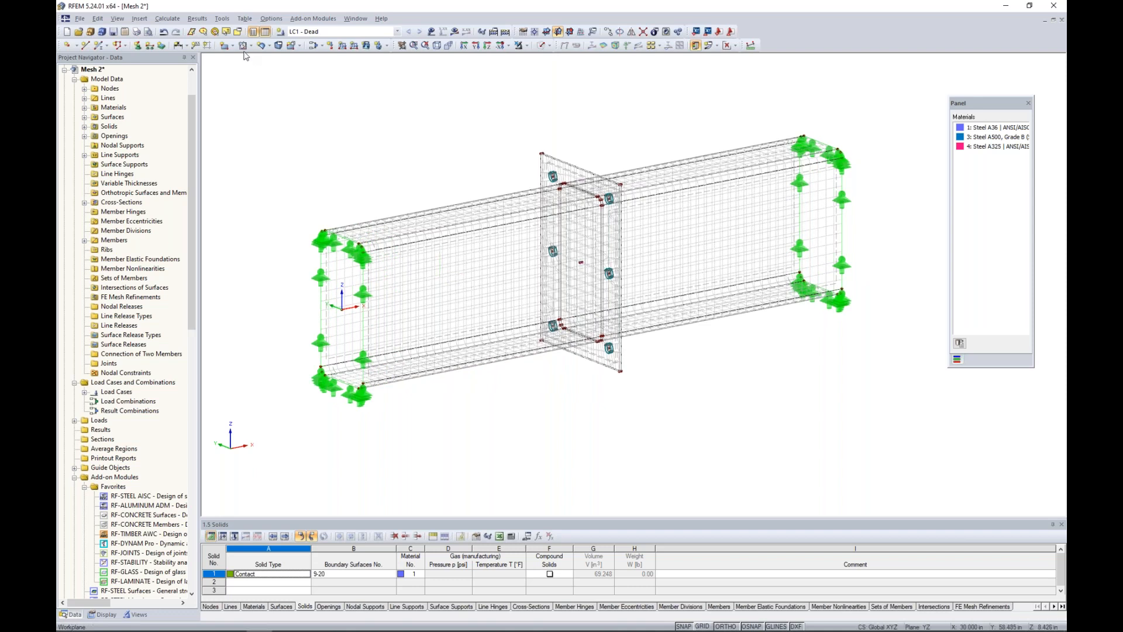
pyautogui.click(223, 19)
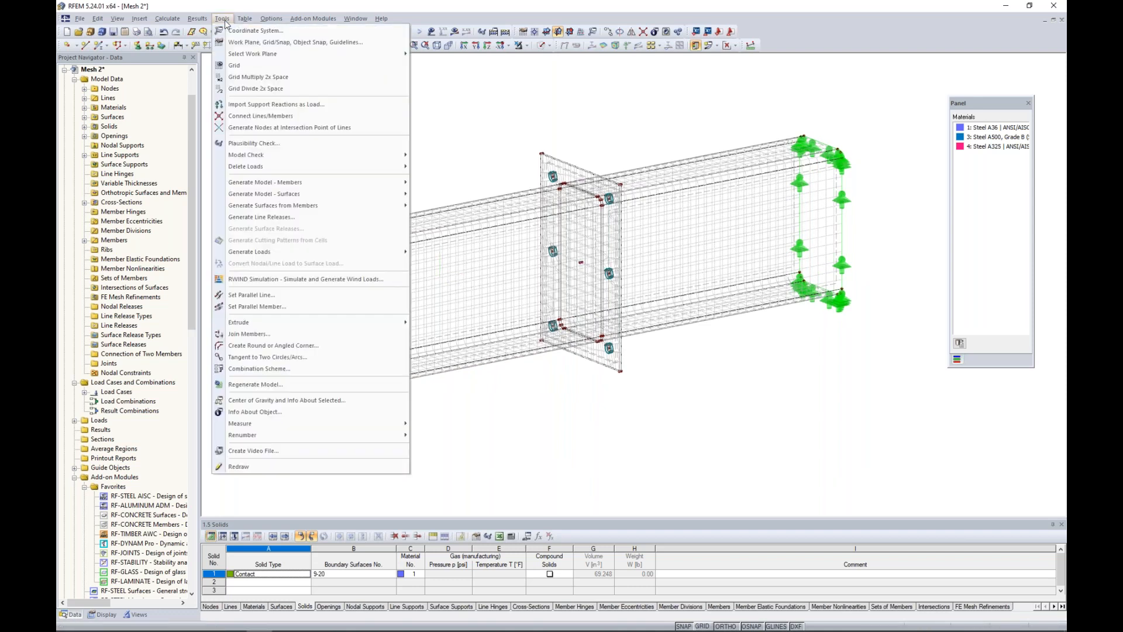
# Enable adaptive mesh refinement with LC1 - Dead as the reference load case and regenerate the FE mesh
pyautogui.moveTo(169, 20)
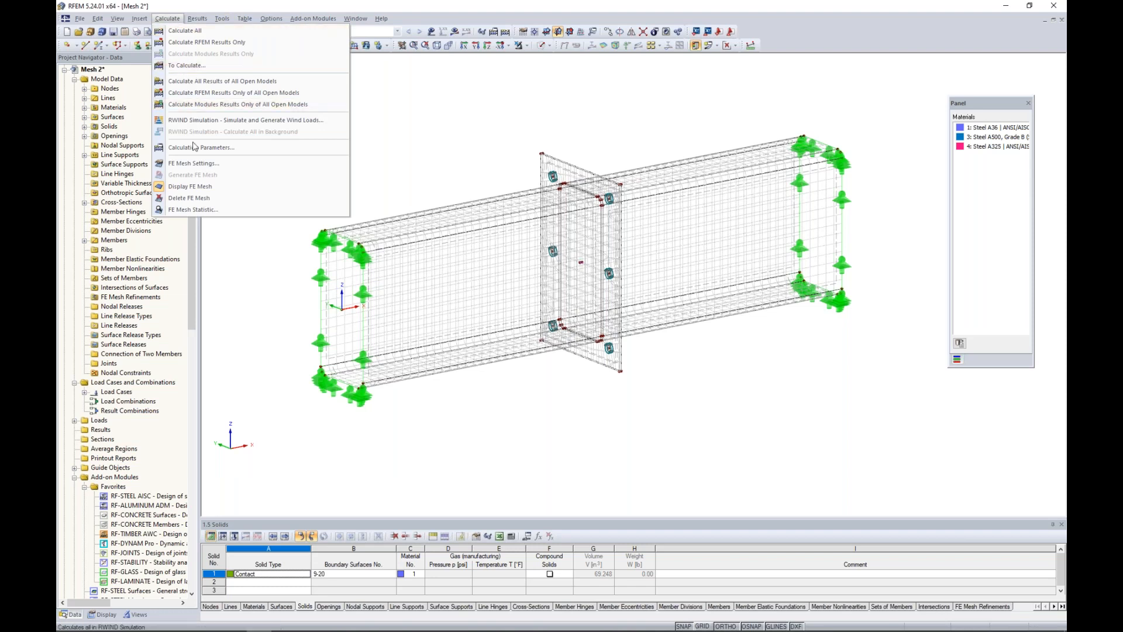
pyautogui.click(191, 162)
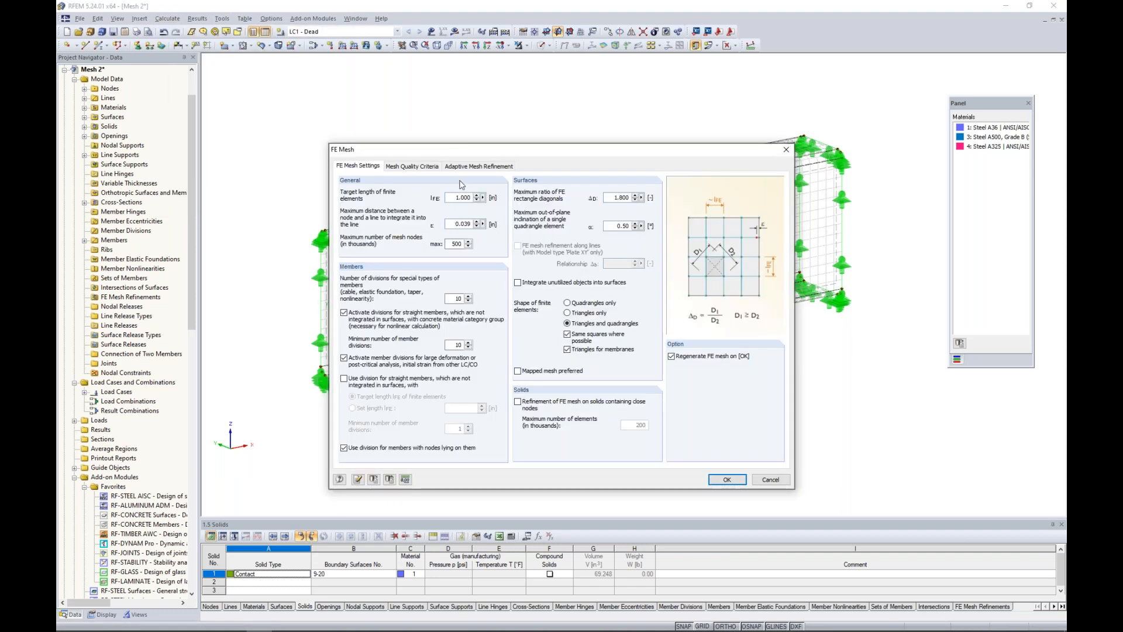
pyautogui.click(468, 167)
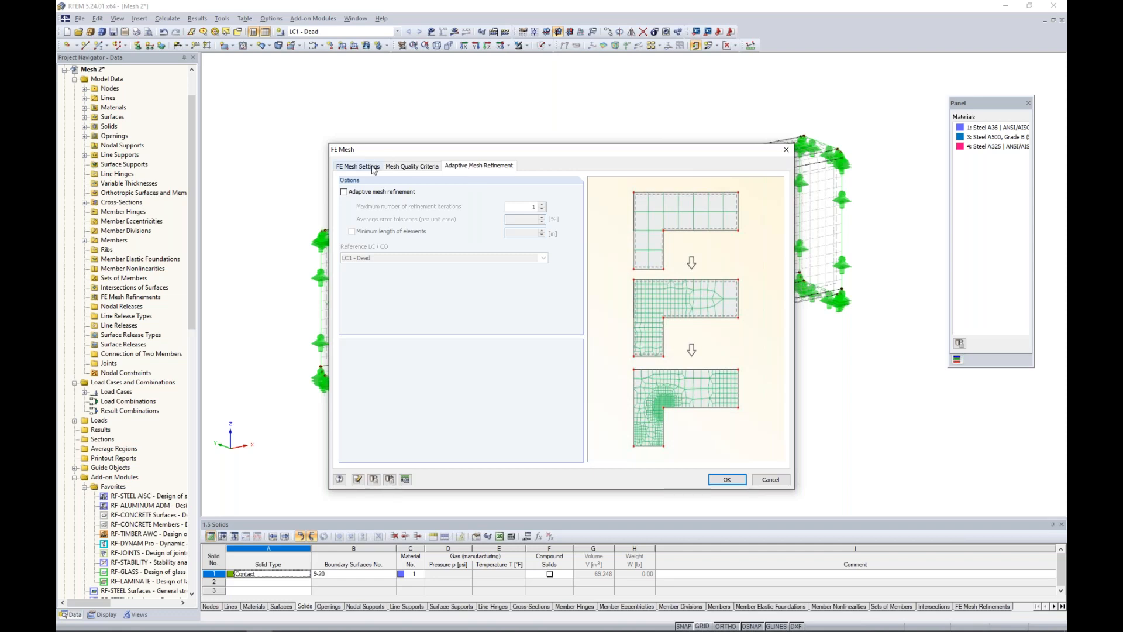
pyautogui.click(344, 193)
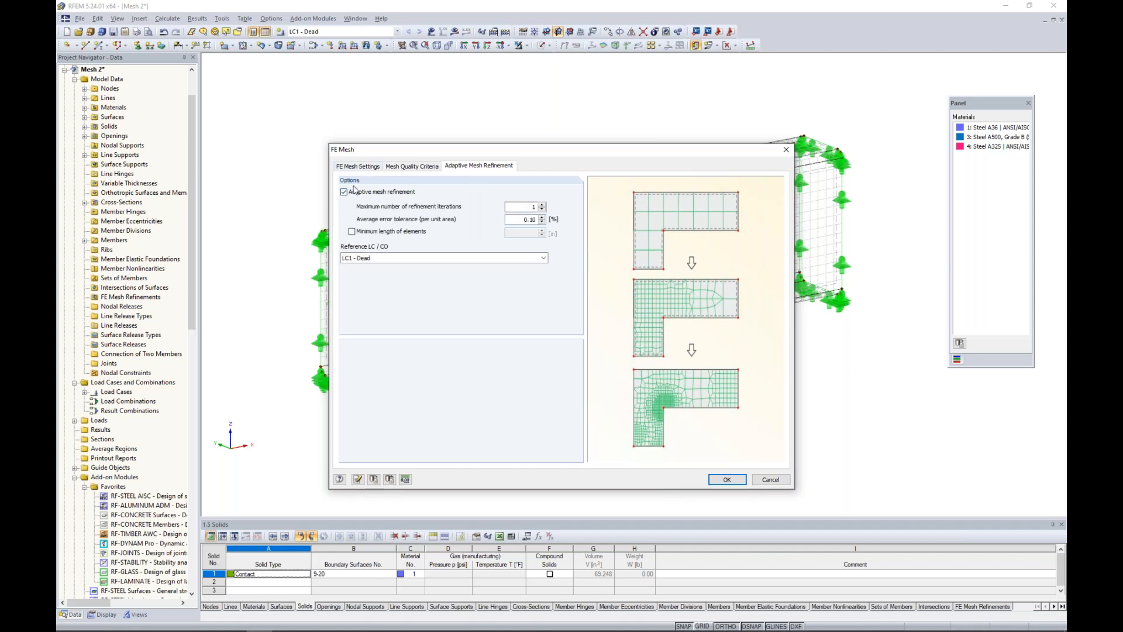
pyautogui.click(392, 258)
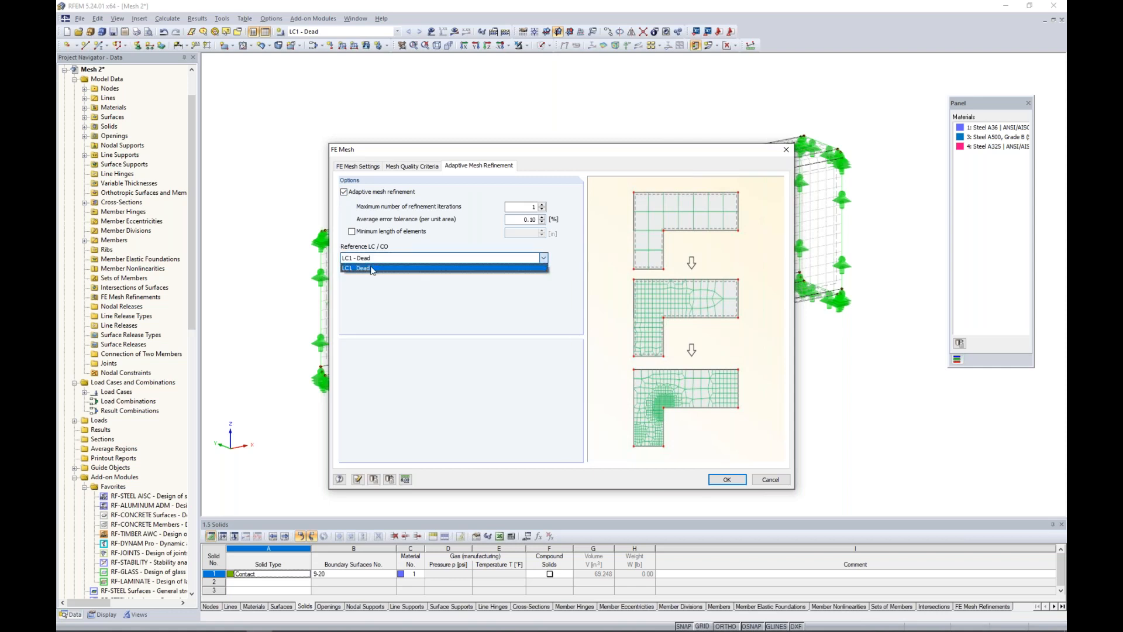
pyautogui.click(372, 270)
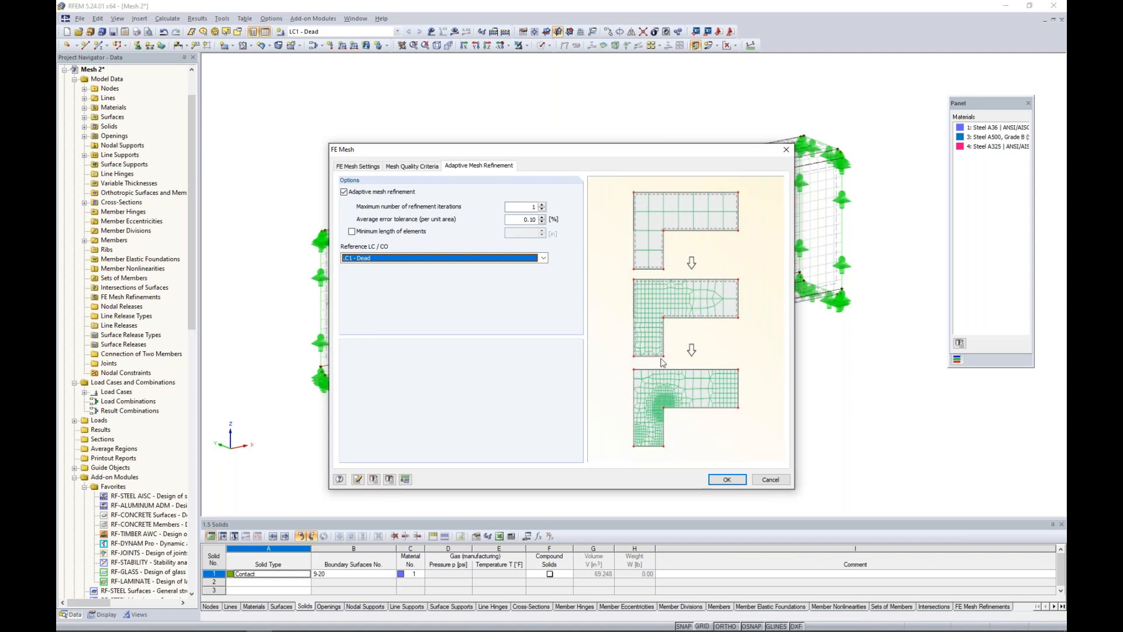
pyautogui.click(726, 480)
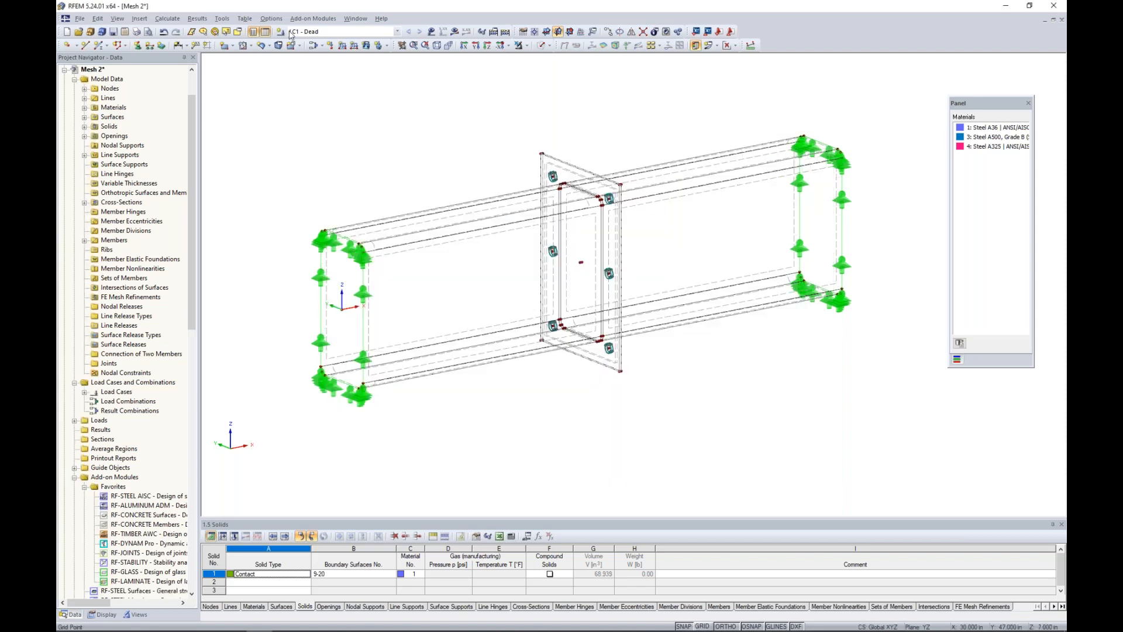
pyautogui.click(167, 18)
pyautogui.click(186, 176)
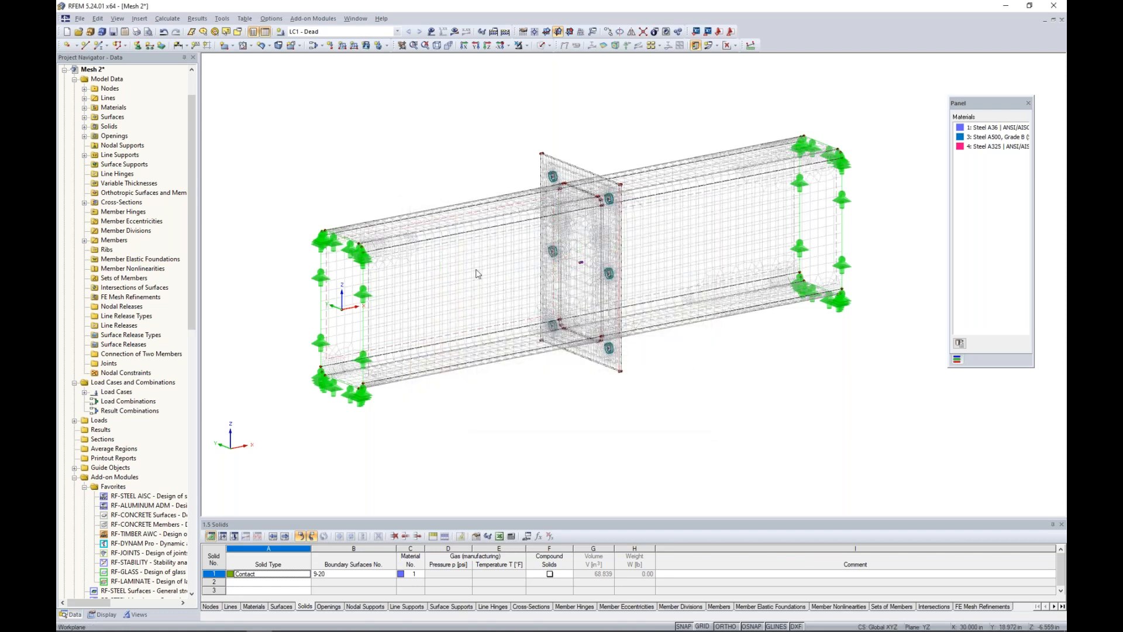
# Examine the adaptively refined mesh around the bolted end plate and along the beam towards the supports
pyautogui.scroll(2, 466, 276)
pyautogui.scroll(1, 467, 274)
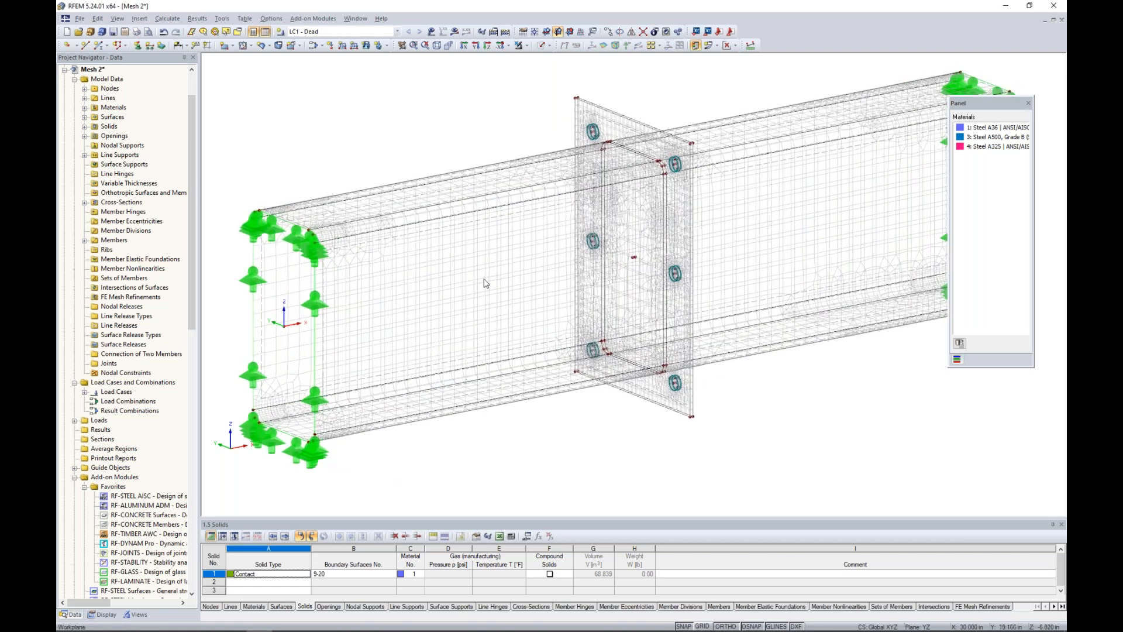
pyautogui.scroll(-1, 780, 186)
pyautogui.moveTo(781, 190); pyautogui.dragTo(681, 208, button='middle')
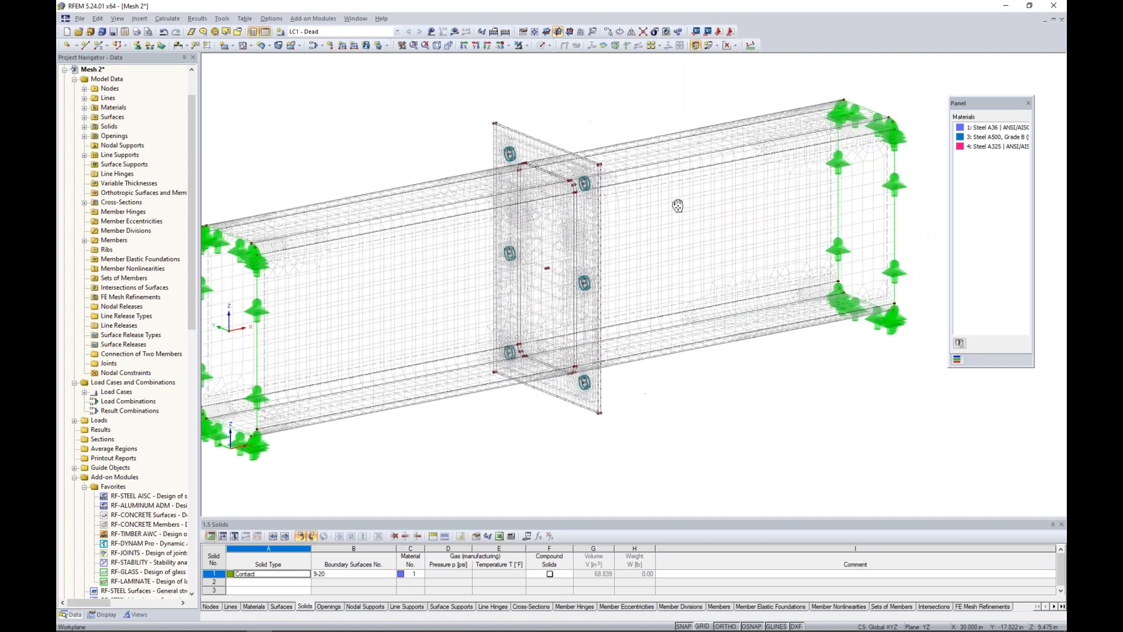
pyautogui.scroll(2, 582, 368)
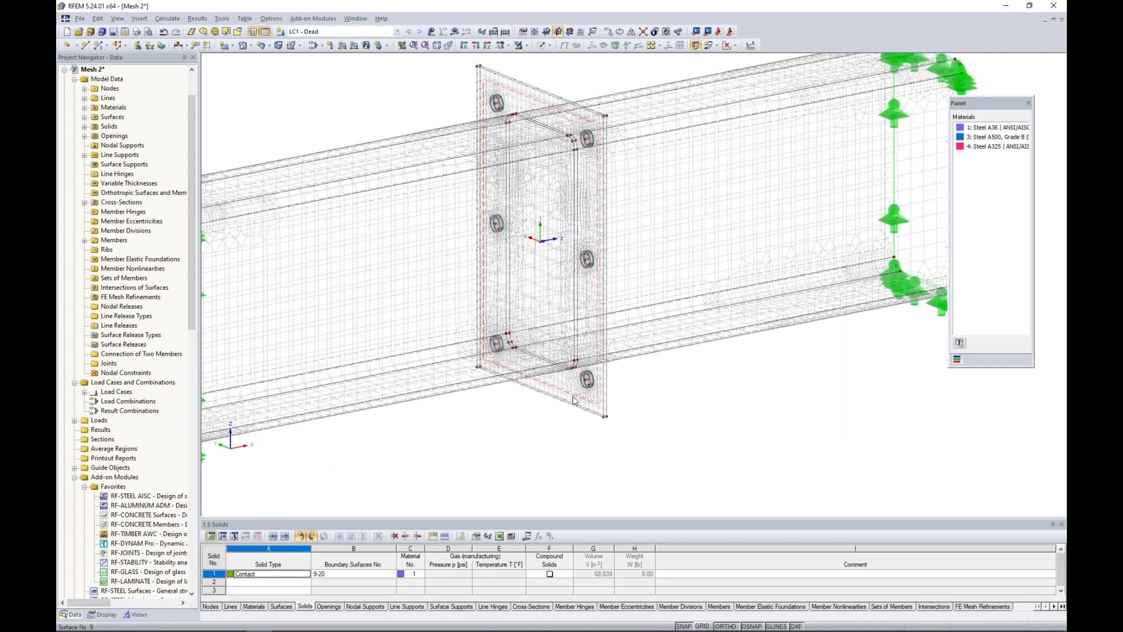
pyautogui.moveTo(327, 223); pyautogui.dragTo(609, 246, button='middle')
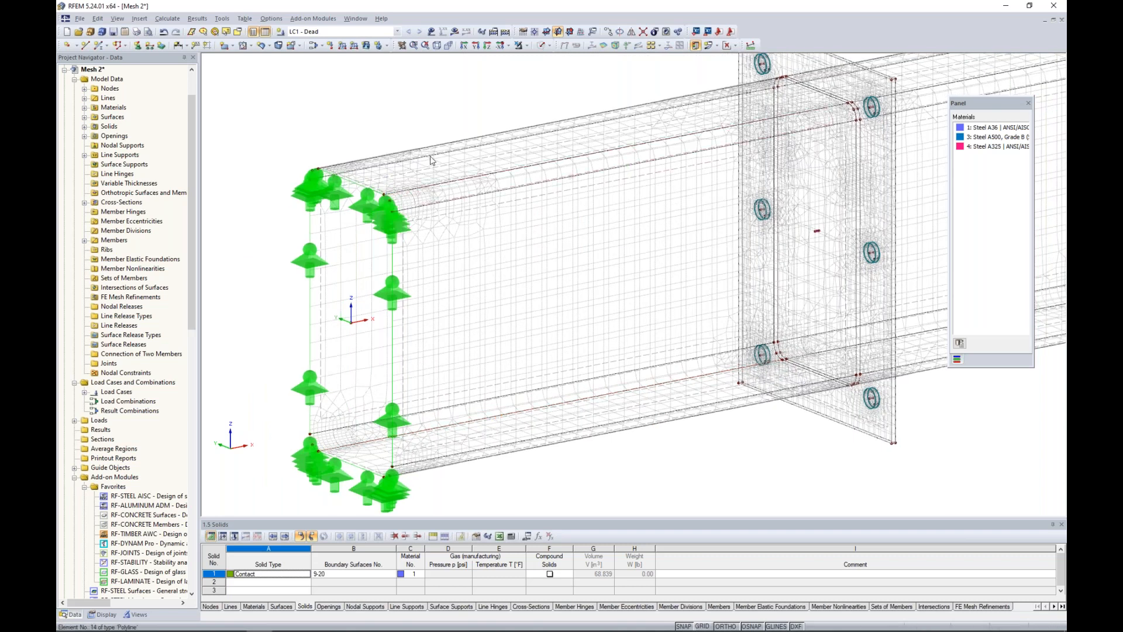
pyautogui.scroll(-3, 478, 127)
pyautogui.moveTo(601, 185); pyautogui.dragTo(484, 263, button='middle')
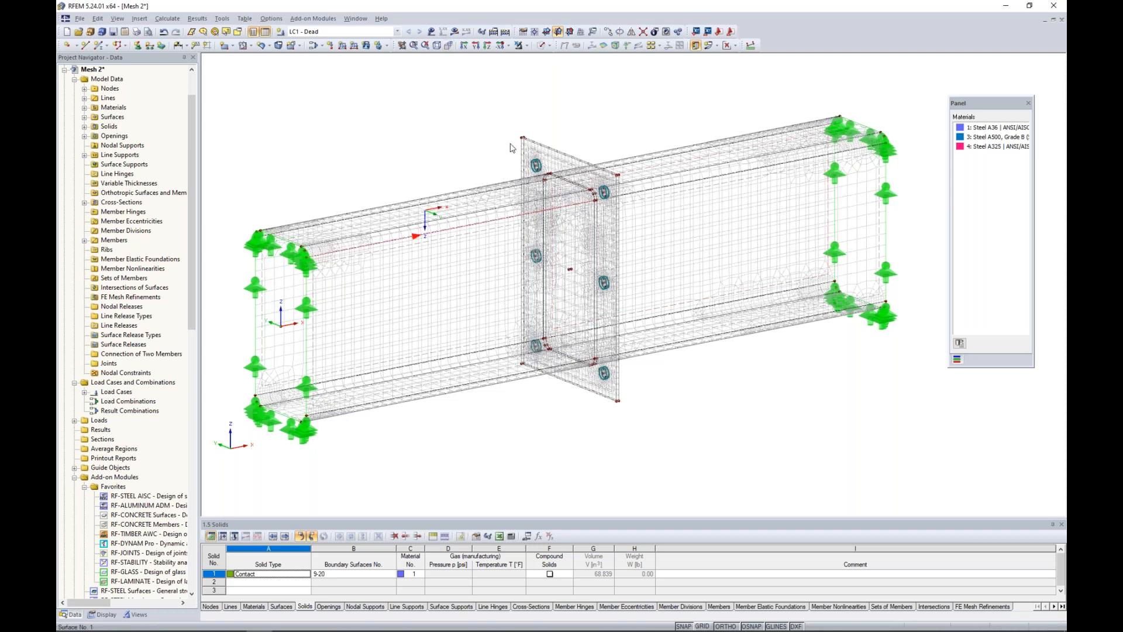
# Switch to the open Singularity 1 model and view the slab on its columns
pyautogui.click(355, 19)
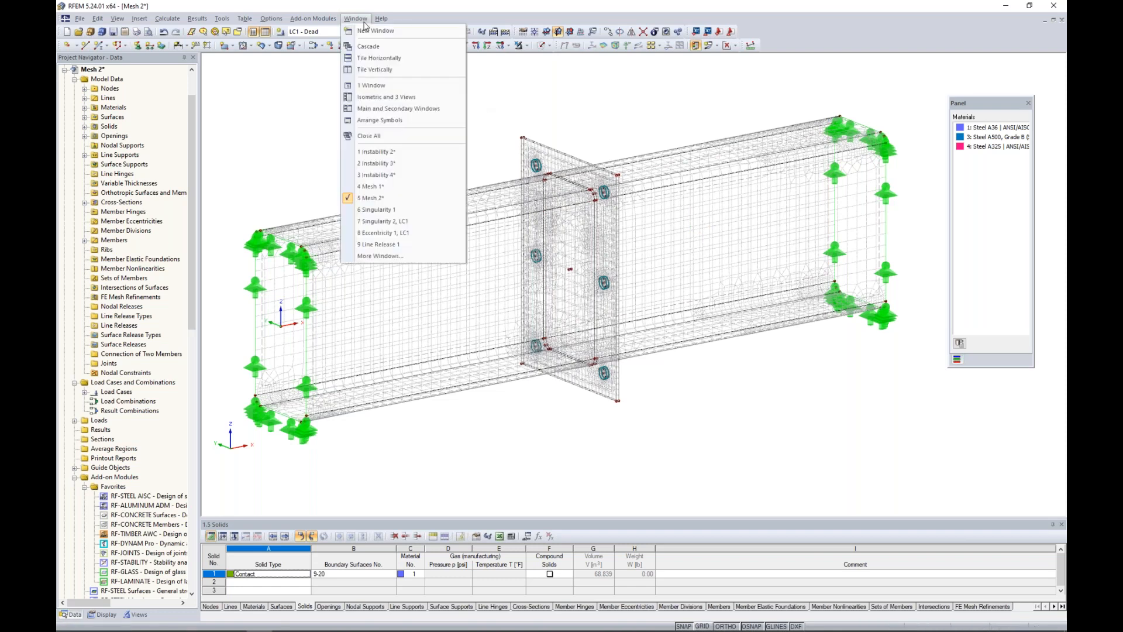
pyautogui.click(390, 210)
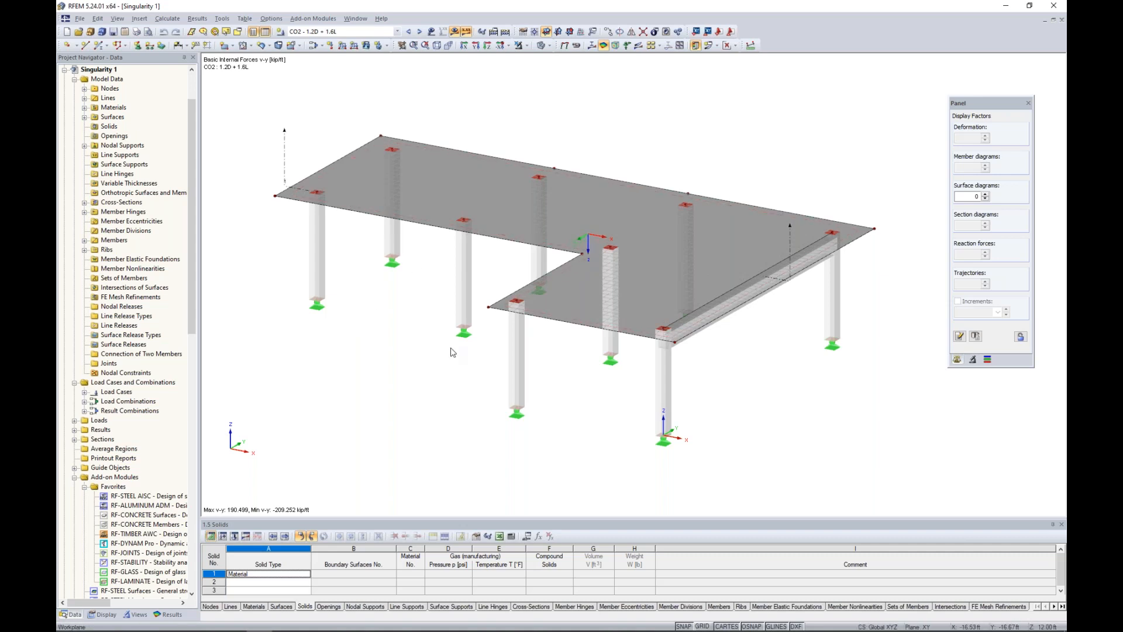
pyautogui.keyDown('ctrl'); pyautogui.moveTo(451, 349); pyautogui.dragTo(426, 347, button='middle'); pyautogui.keyUp('ctrl')
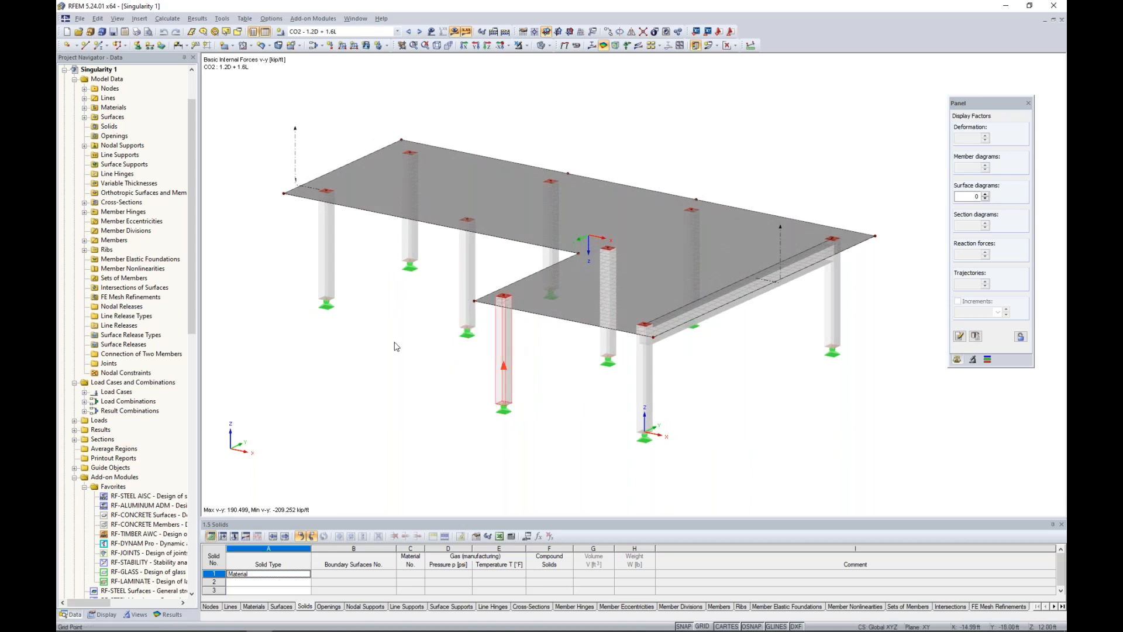
# Check the slab surface's material and thickness, leaving its properties unchanged
pyautogui.doubleClick(443, 196)
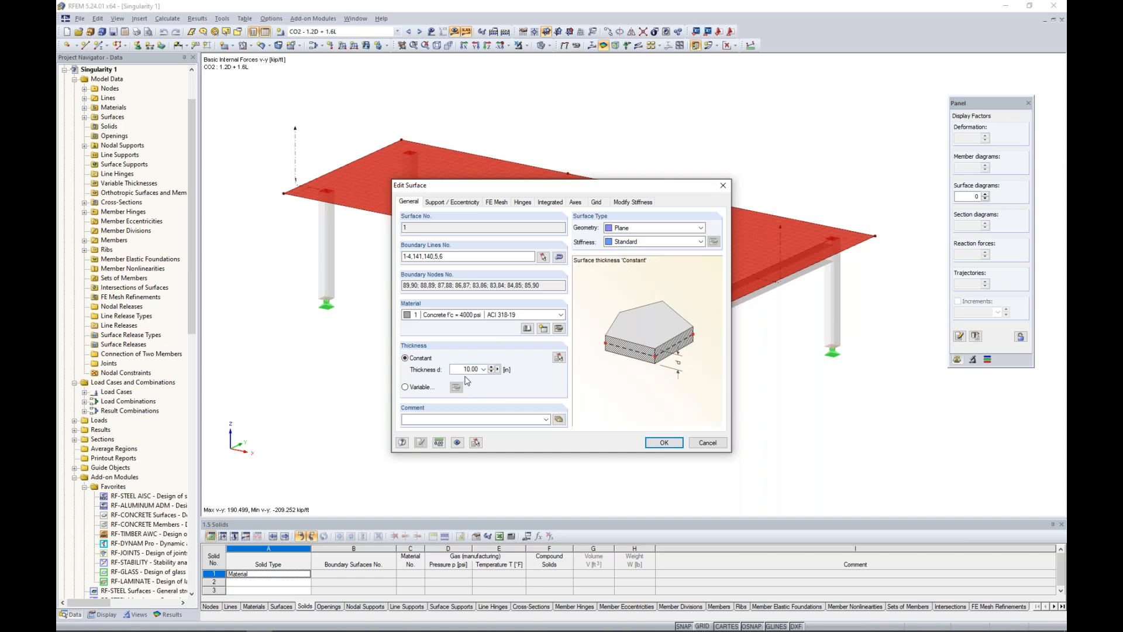
pyautogui.click(708, 443)
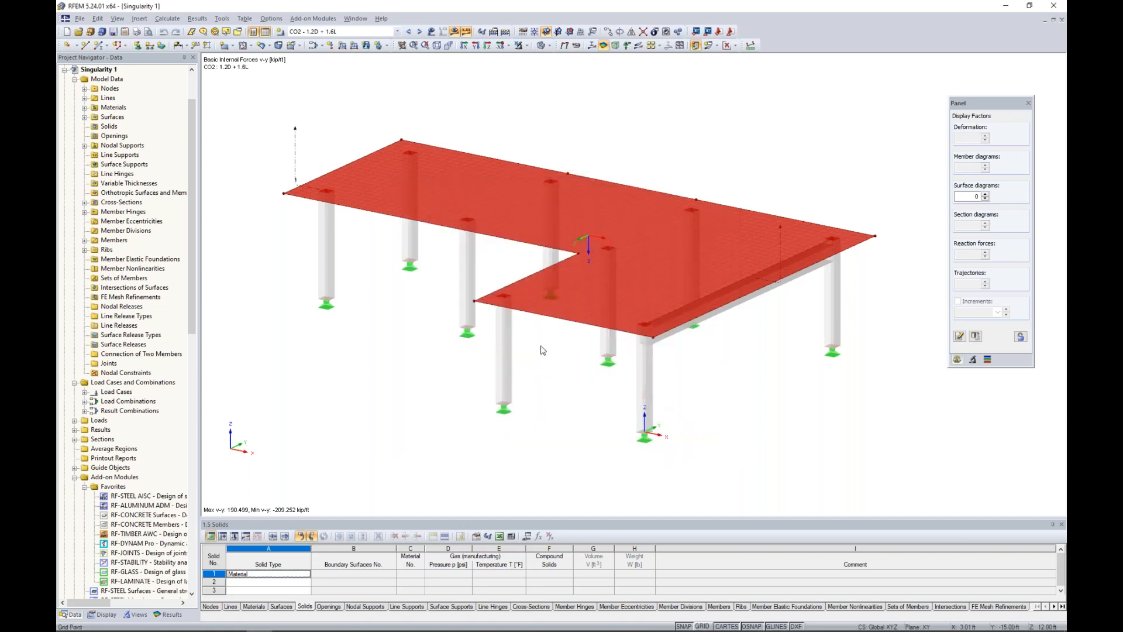
pyautogui.click(467, 270)
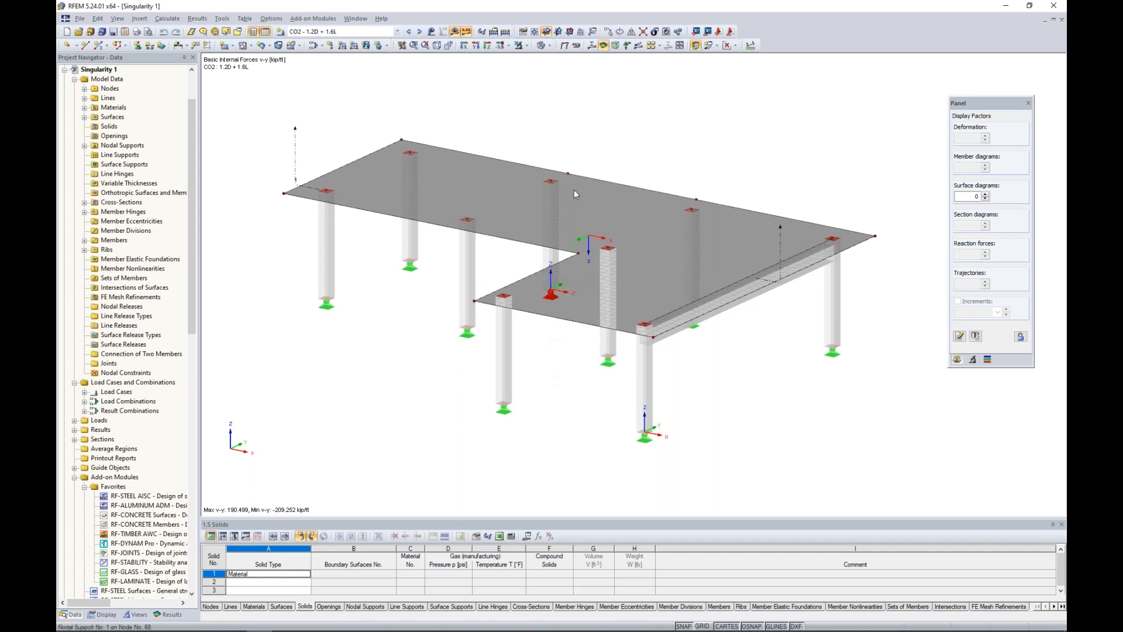
# Display the slab model as wireframe and inspect the FE mesh around the column node near the slab's front edge
pyautogui.click(549, 46)
pyautogui.click(558, 58)
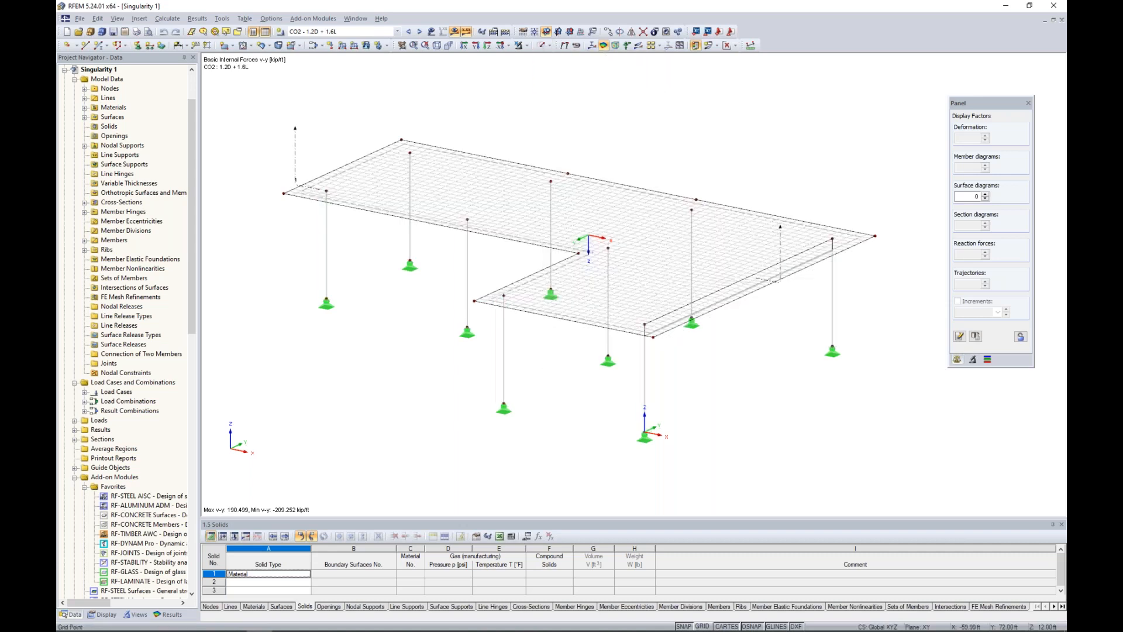
pyautogui.keyDown('ctrl'); pyautogui.moveTo(605, 143); pyautogui.dragTo(715, 138, button='middle'); pyautogui.keyUp('ctrl')
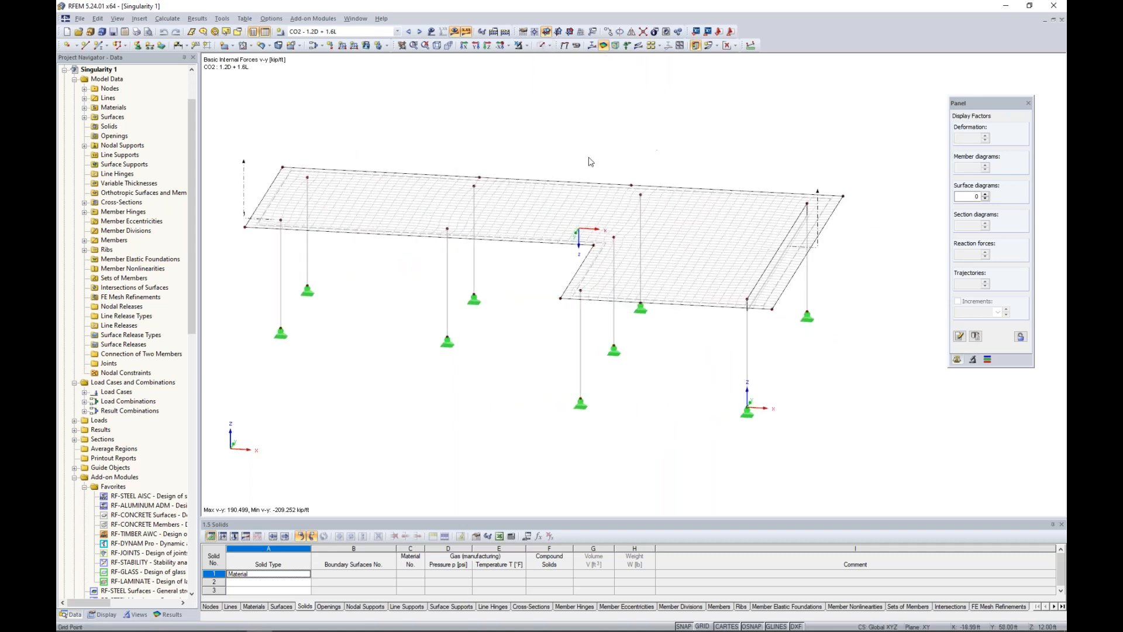
pyautogui.moveTo(425, 258); pyautogui.dragTo(473, 255, button='middle')
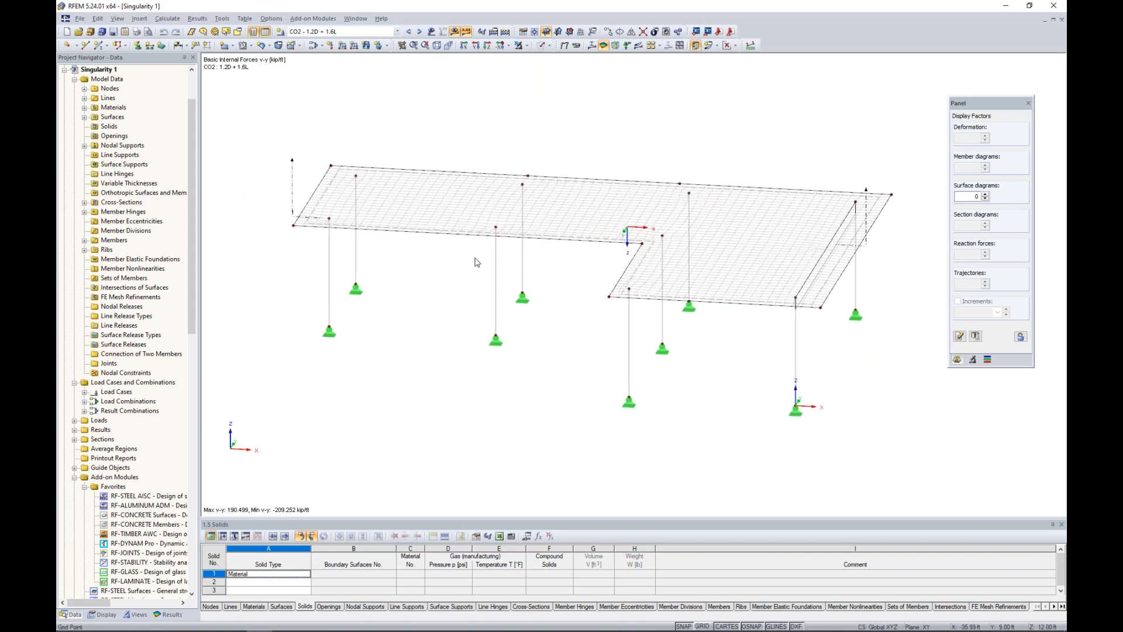
pyautogui.moveTo(498, 269)
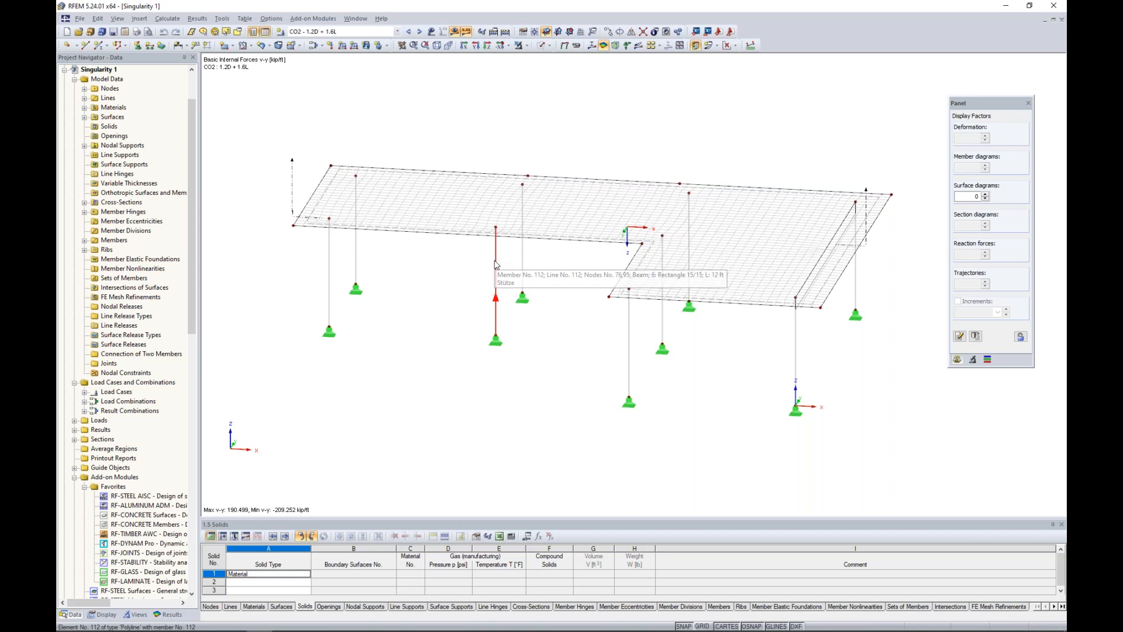
pyautogui.scroll(5, 494, 257)
pyautogui.scroll(3, 497, 231)
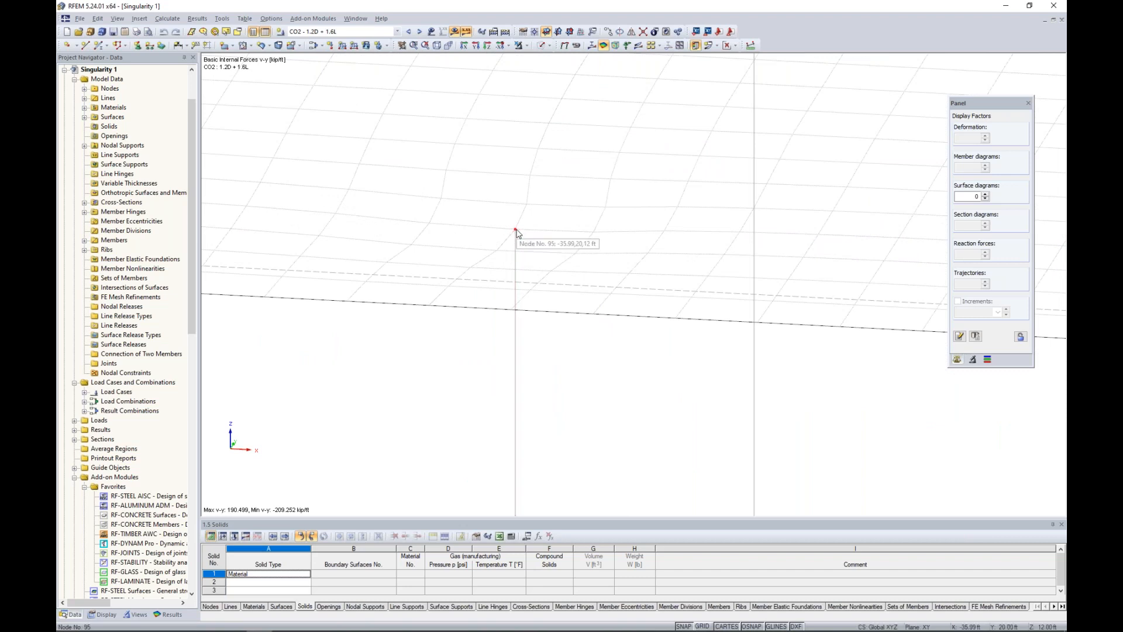
pyautogui.scroll(-5, 517, 232)
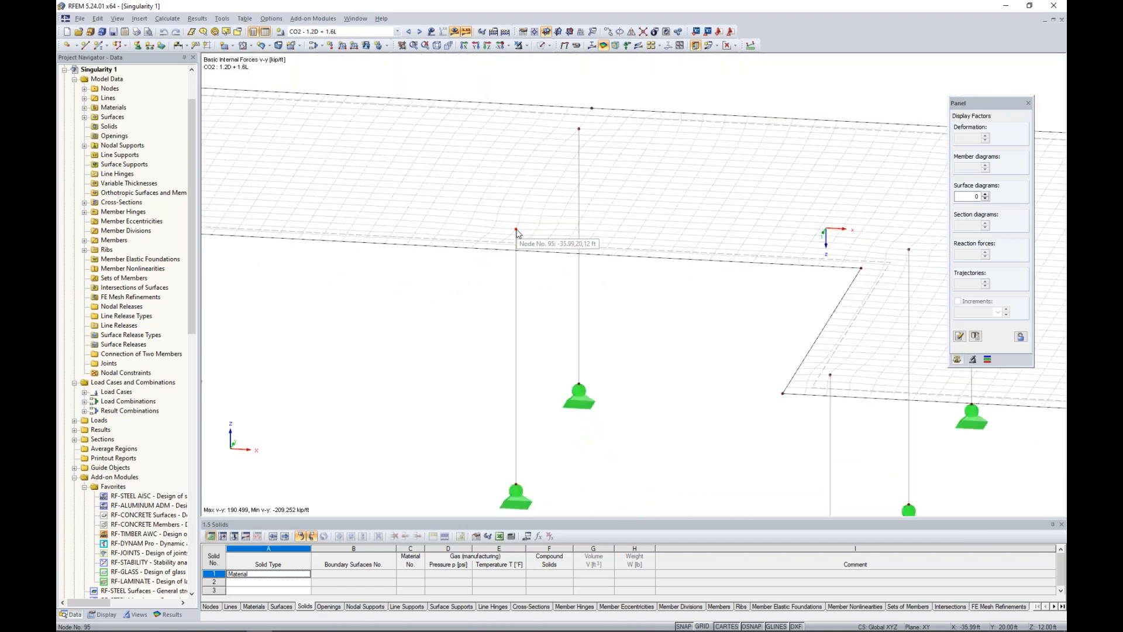
pyautogui.scroll(-5, 517, 233)
pyautogui.keyDown('ctrl'); pyautogui.moveTo(576, 303); pyautogui.dragTo(480, 310, button='middle'); pyautogui.keyUp('ctrl')
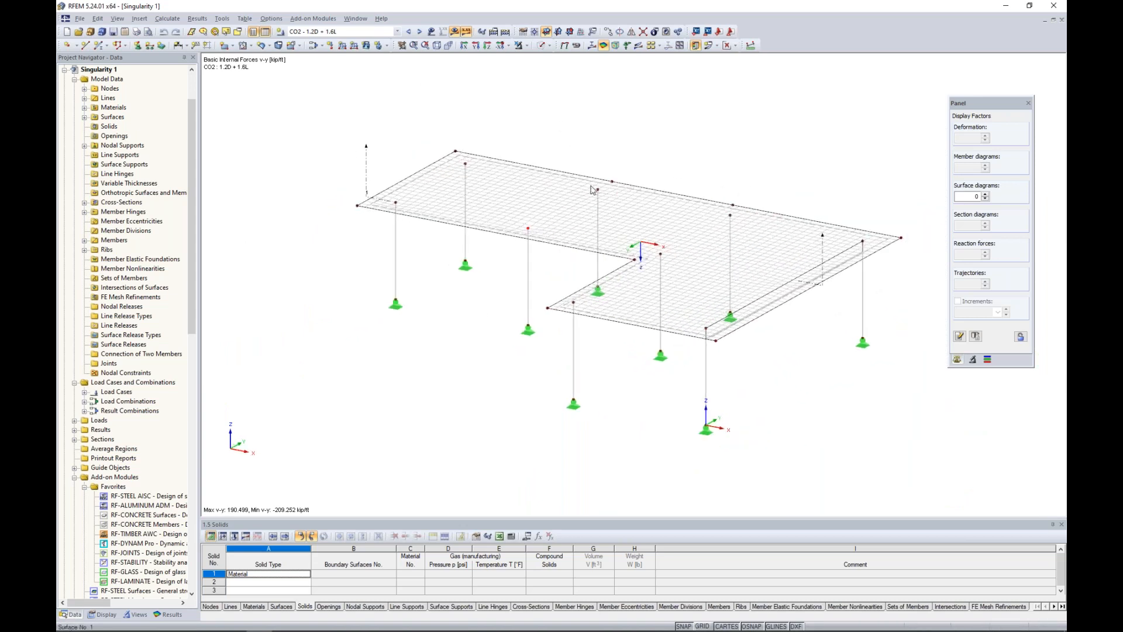
# Show the CO2 loads on the slab and plot the global deformations u as coloured contours
pyautogui.click(431, 31)
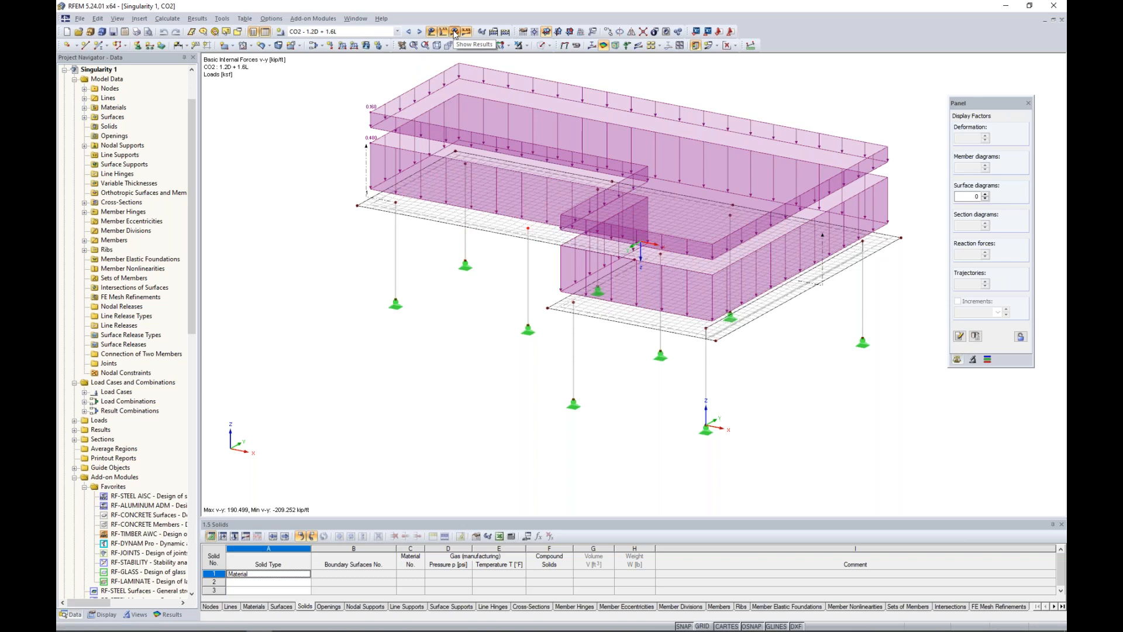
pyautogui.click(169, 614)
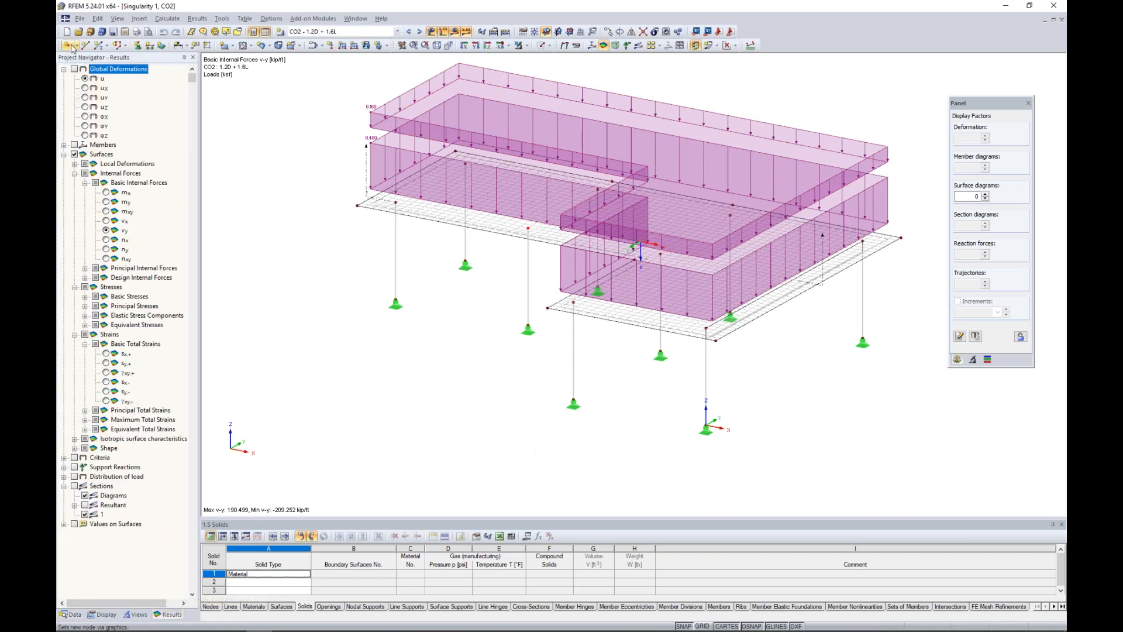
pyautogui.click(74, 69)
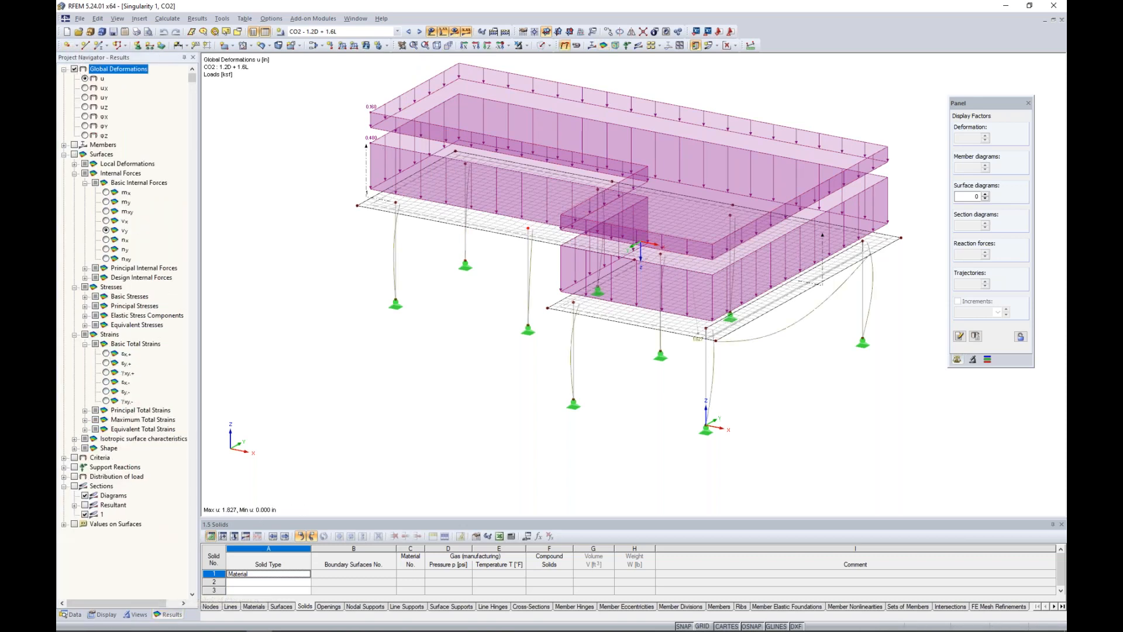
pyautogui.click(736, 45)
pyautogui.click(752, 58)
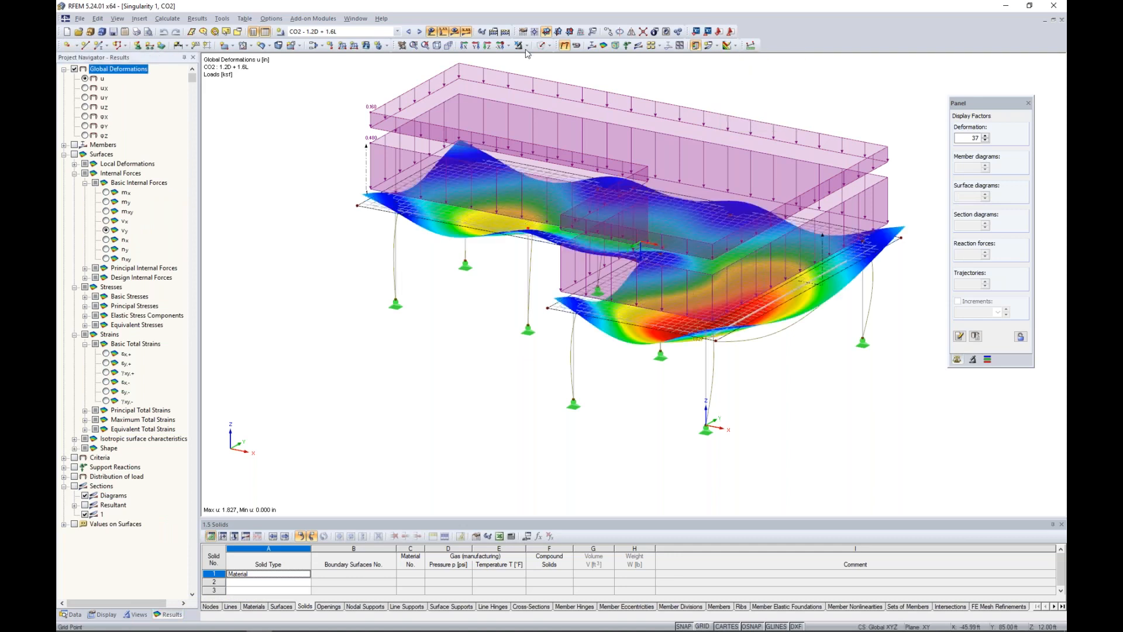
pyautogui.keyDown('ctrl'); pyautogui.moveTo(457, 324); pyautogui.dragTo(472, 350, button='middle'); pyautogui.keyUp('ctrl')
pyautogui.moveTo(511, 319); pyautogui.dragTo(477, 347, button='middle')
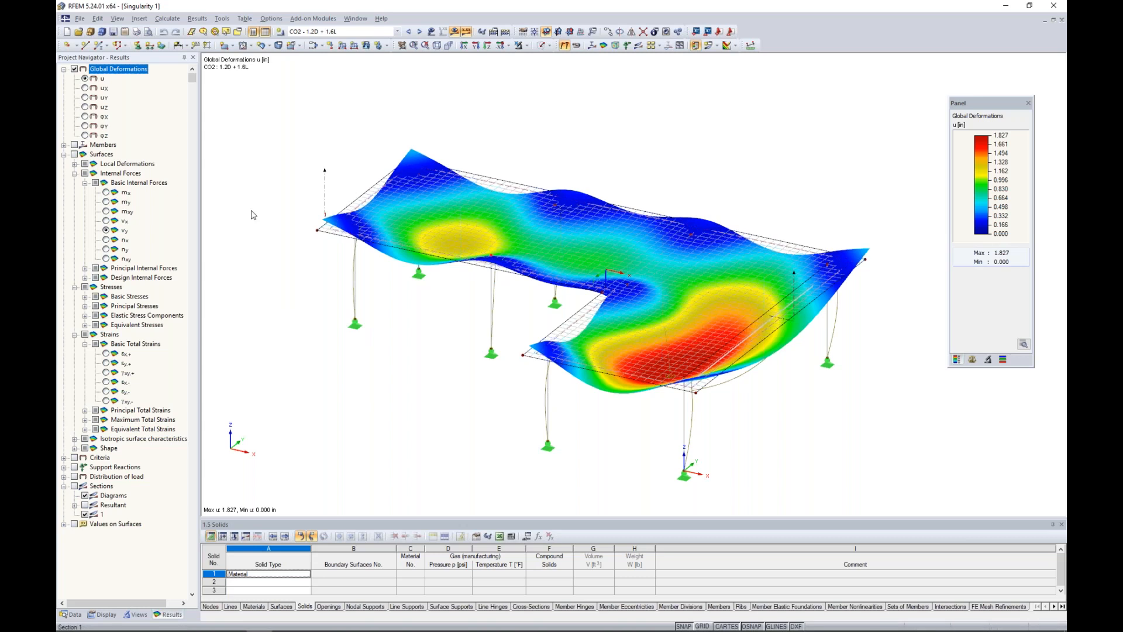
# Display the slab's basic internal force mx and examine its peak at the column beside the re-entrant corner
pyautogui.click(106, 193)
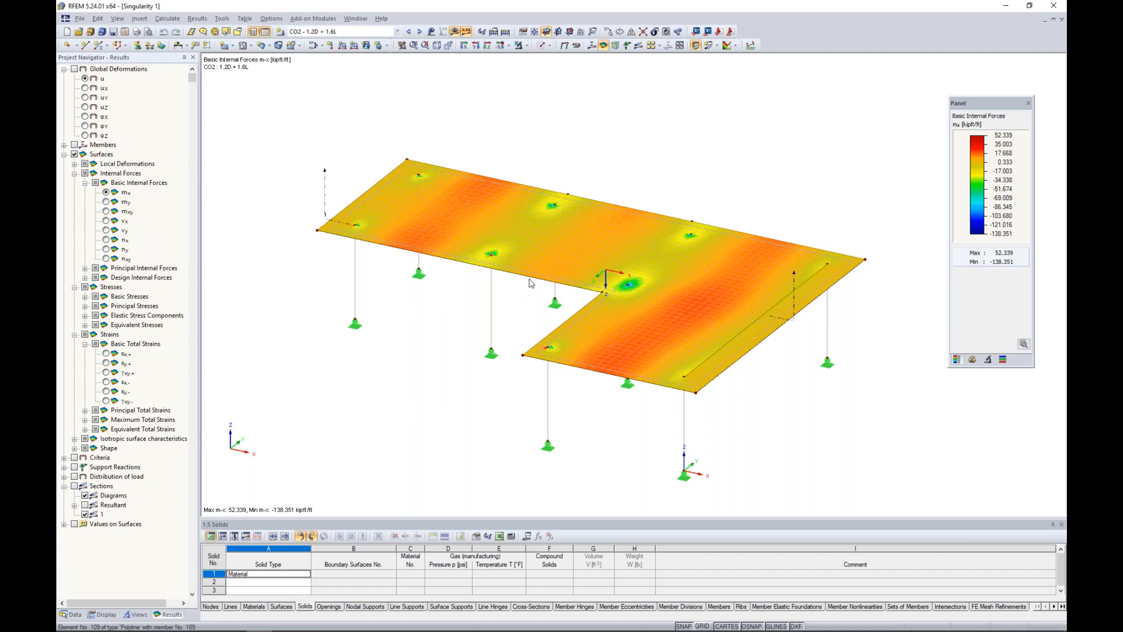
pyautogui.scroll(2, 678, 351)
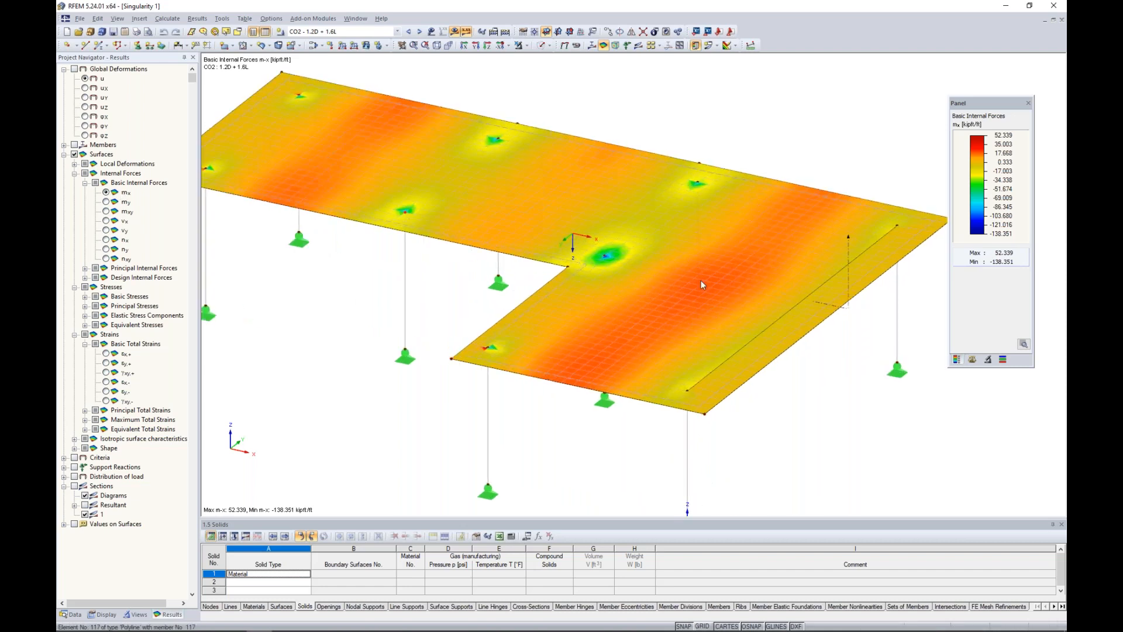
pyautogui.keyDown('ctrl'); pyautogui.moveTo(724, 294); pyautogui.dragTo(824, 307, button='middle'); pyautogui.keyUp('ctrl')
pyautogui.scroll(5, 687, 261)
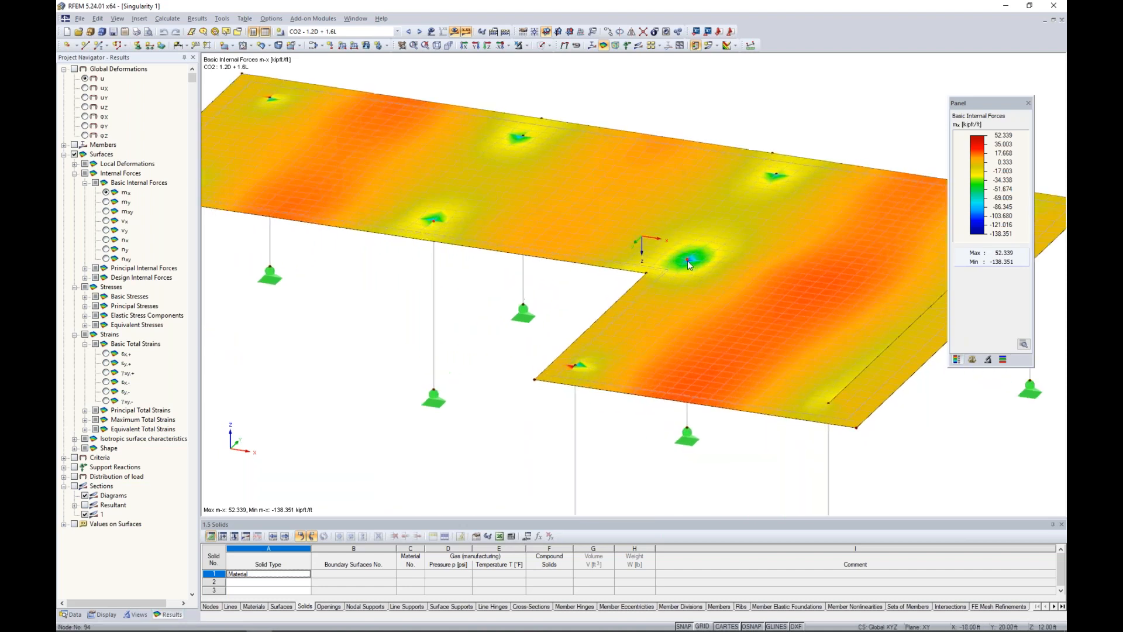
pyautogui.scroll(1, 687, 261)
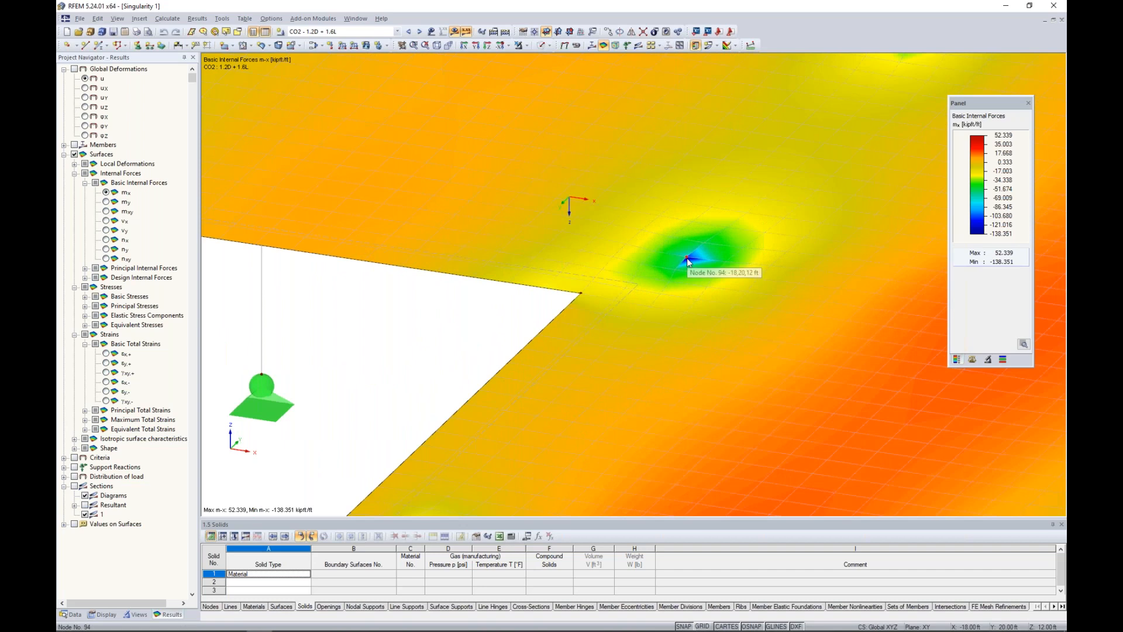
# Display the slab's basic internal force my and its shear force vx, and examine the values around the columns
pyautogui.scroll(-6, 687, 258)
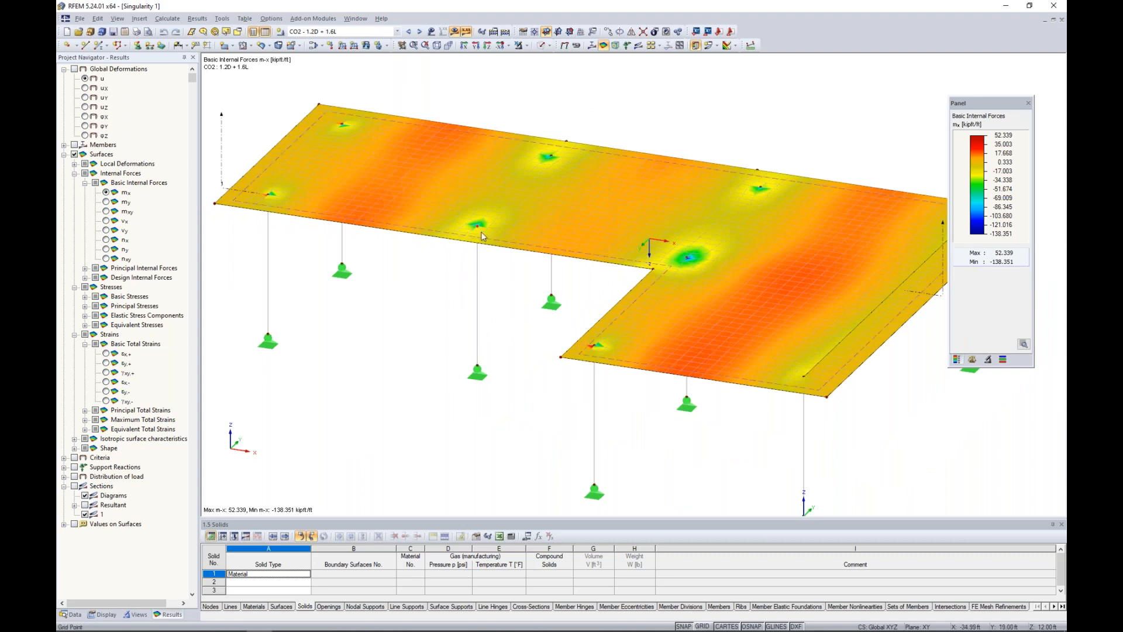
pyautogui.click(107, 202)
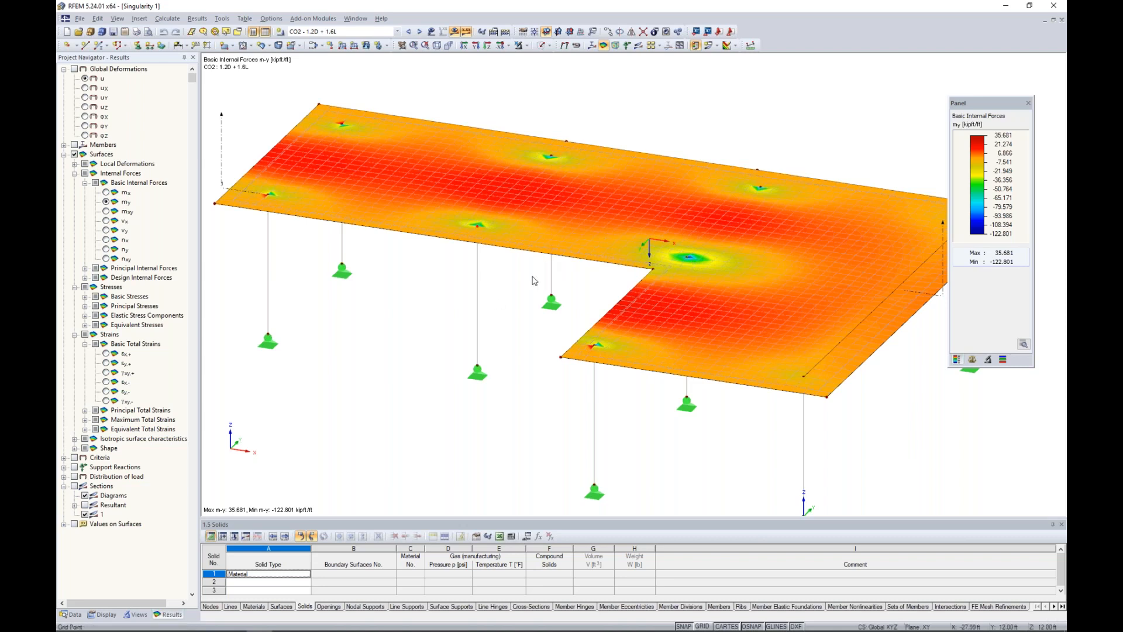
pyautogui.click(106, 221)
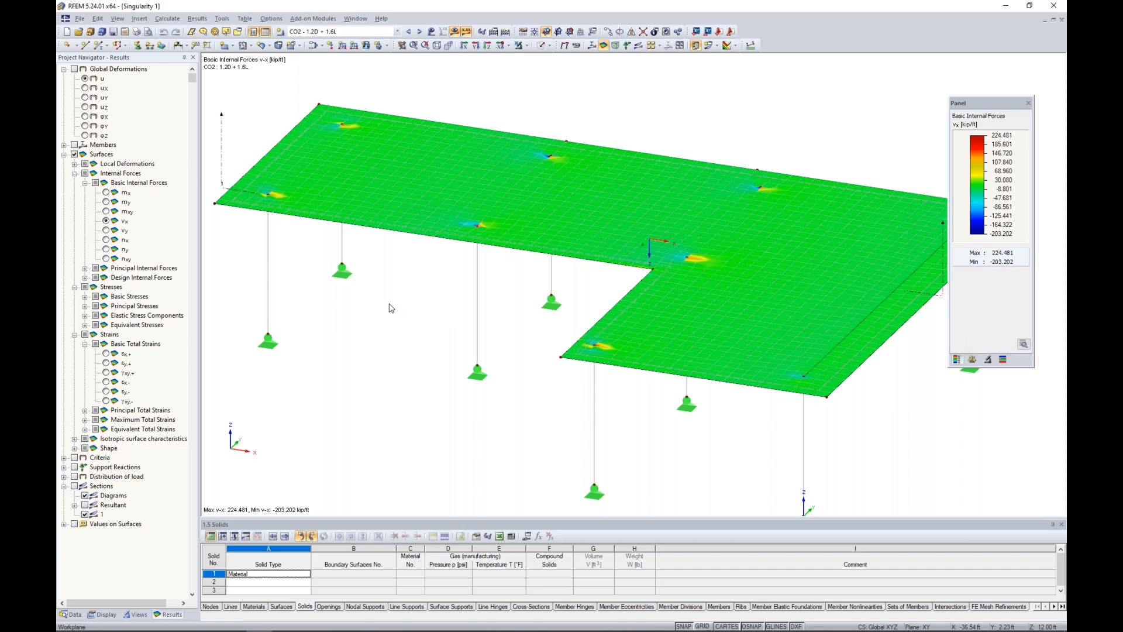
pyautogui.keyDown('ctrl'); pyautogui.moveTo(406, 295); pyautogui.dragTo(377, 298, button='middle'); pyautogui.keyUp('ctrl')
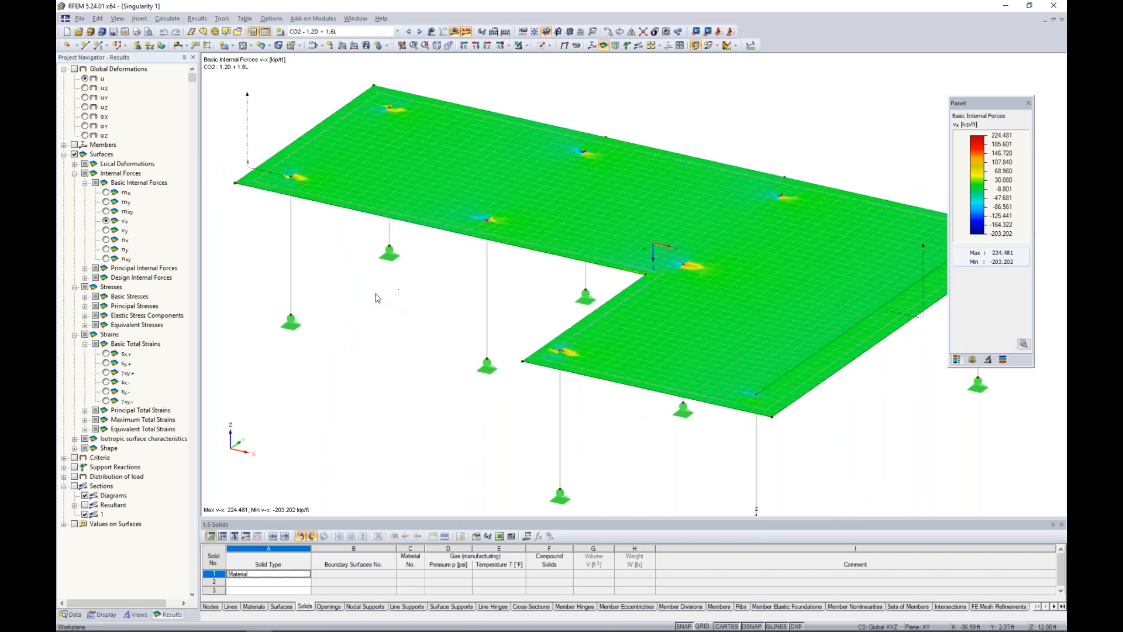
pyautogui.scroll(-1, 377, 297)
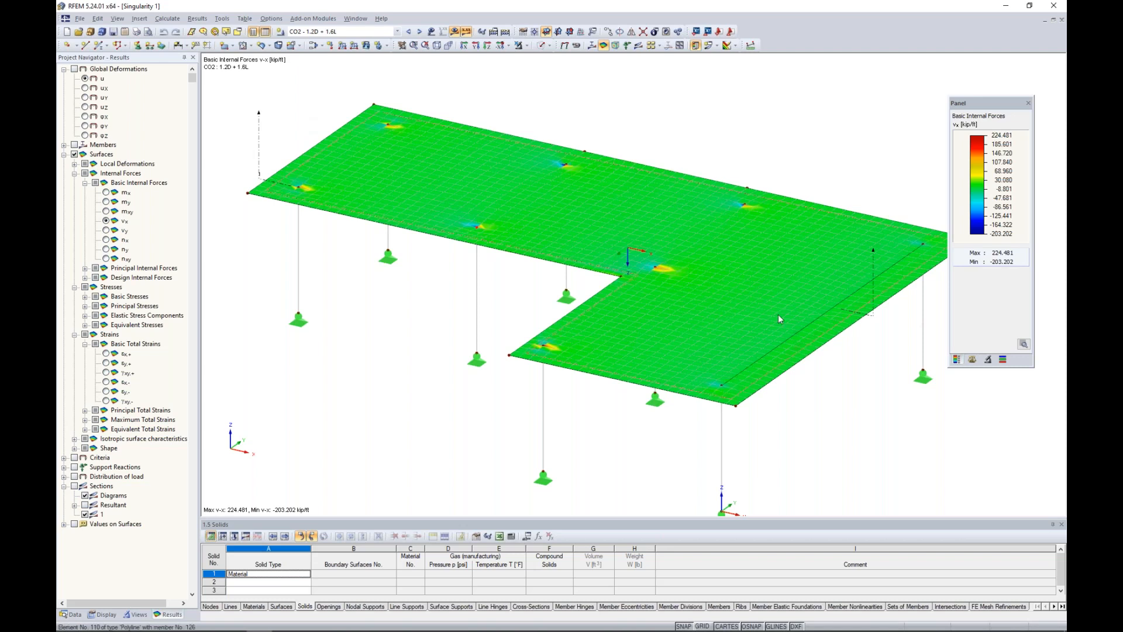
# Show the vx section diagram through the columns, hide the coloured surface contours, and examine the peak beside the re-entrant corner
pyautogui.click(74, 486)
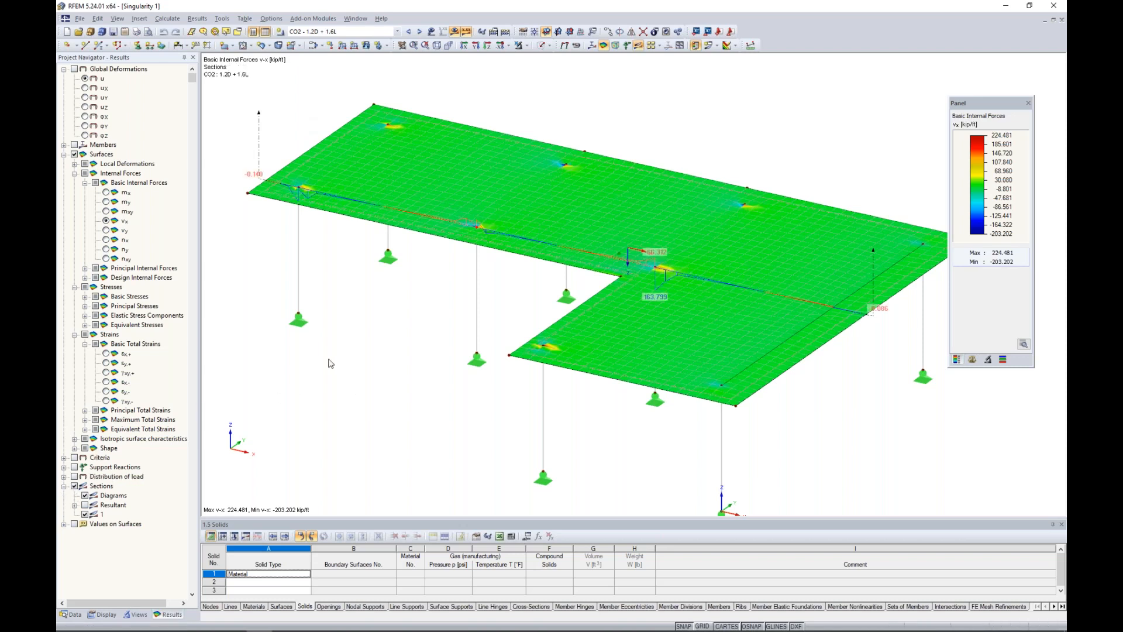
pyautogui.click(732, 45)
pyautogui.click(741, 124)
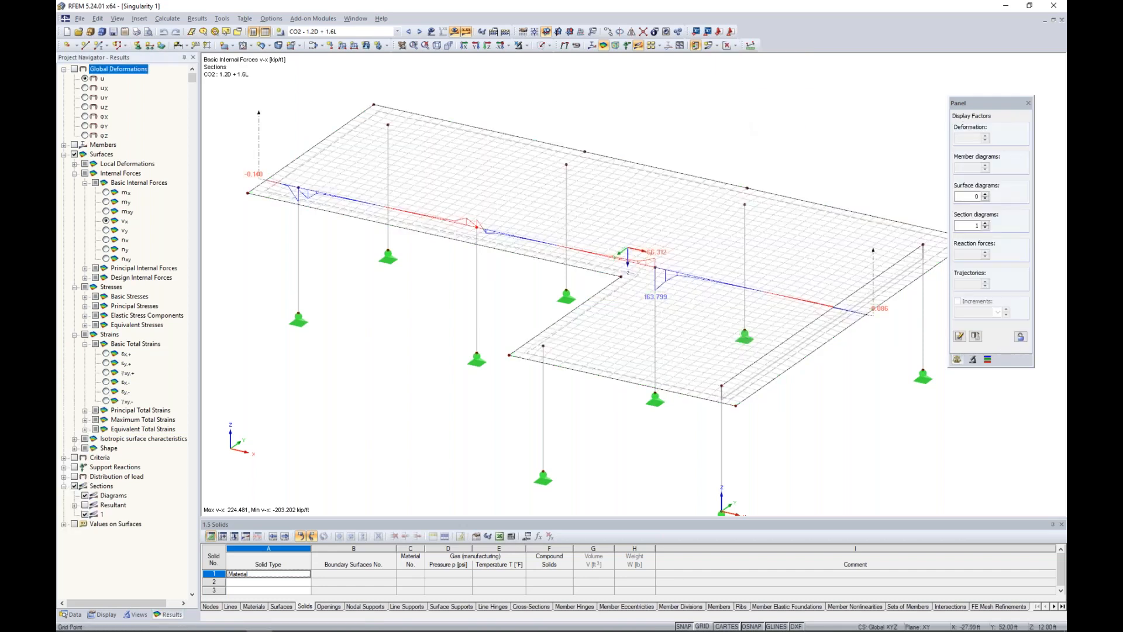
pyautogui.scroll(-1, 738, 142)
pyautogui.moveTo(739, 142); pyautogui.dragTo(698, 144, button='middle')
pyautogui.scroll(3, 640, 266)
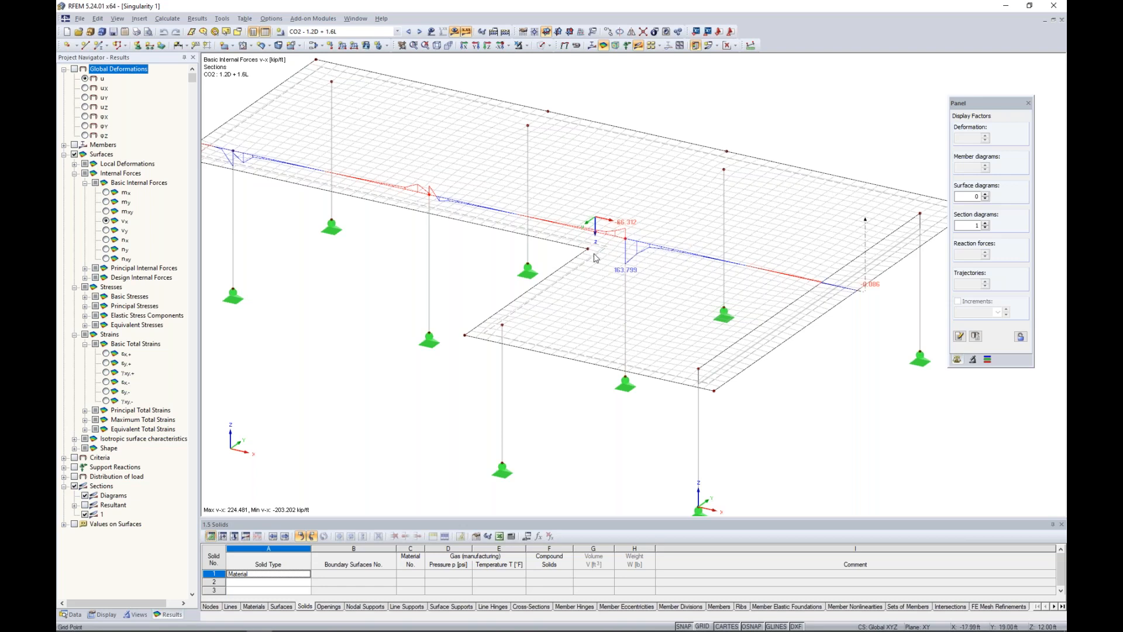
pyautogui.scroll(-3, 490, 260)
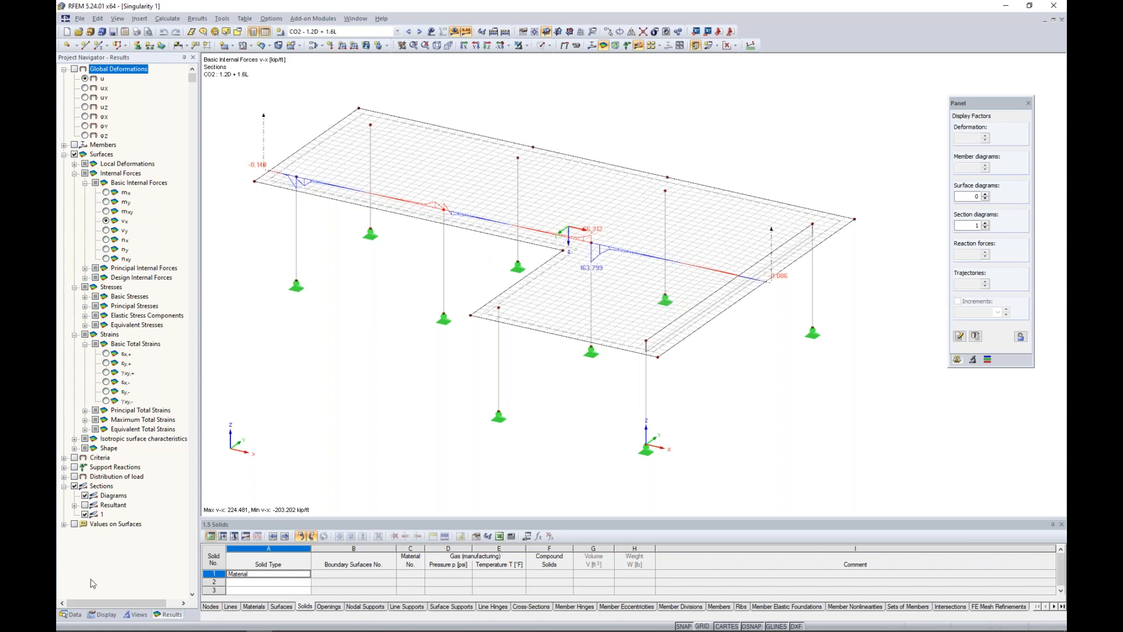
# Review the options for defining a new average region without creating one
pyautogui.click(73, 615)
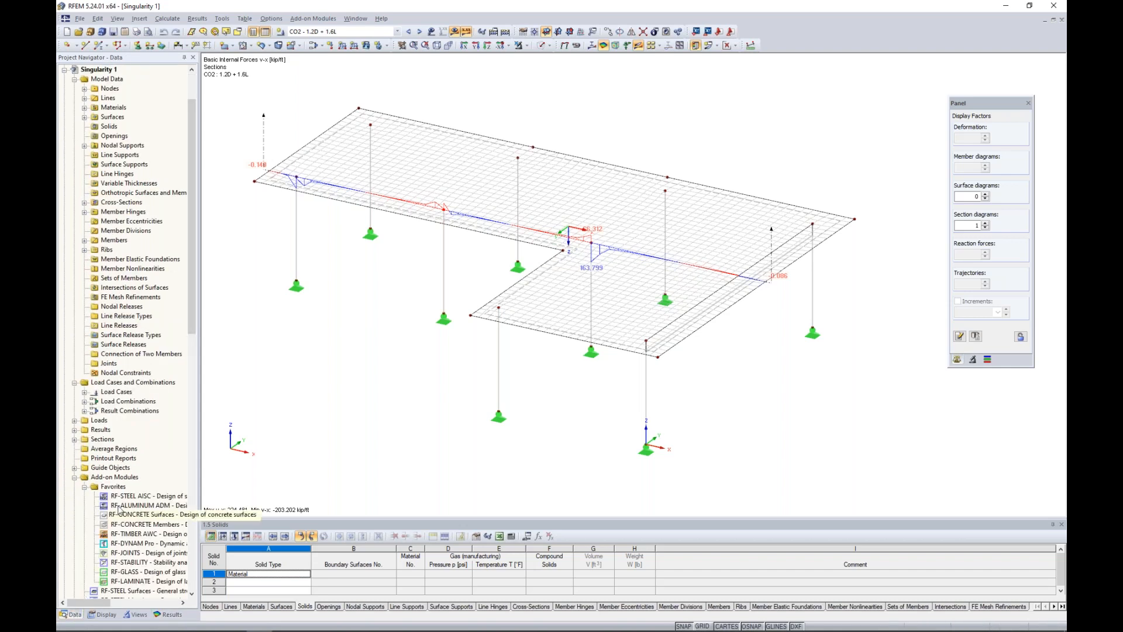
pyautogui.rightClick(112, 450)
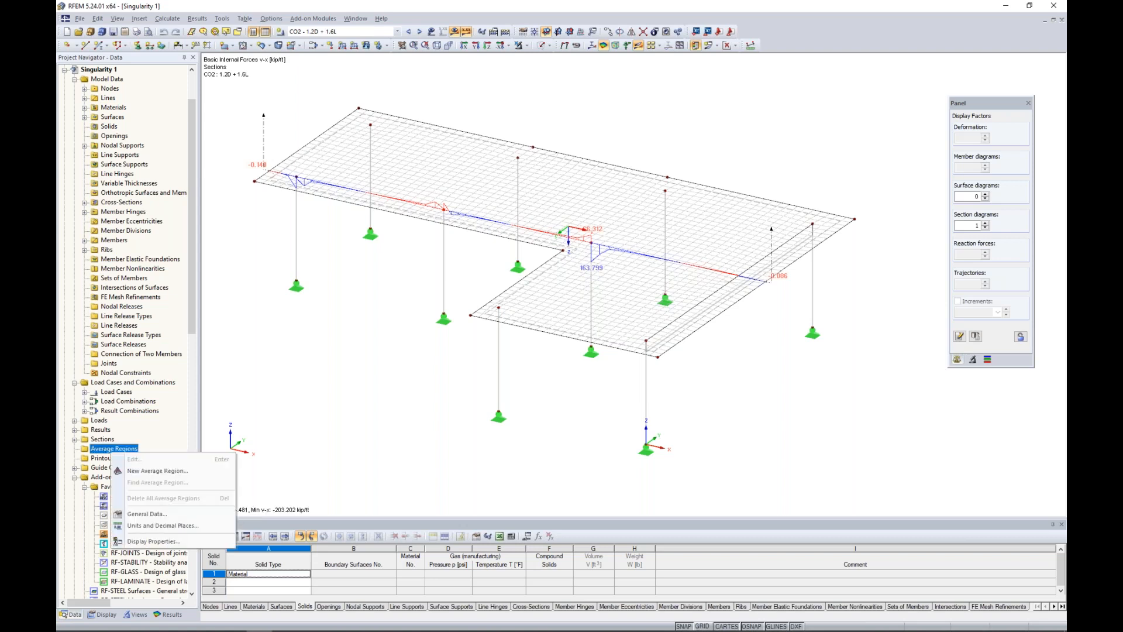
pyautogui.click(141, 471)
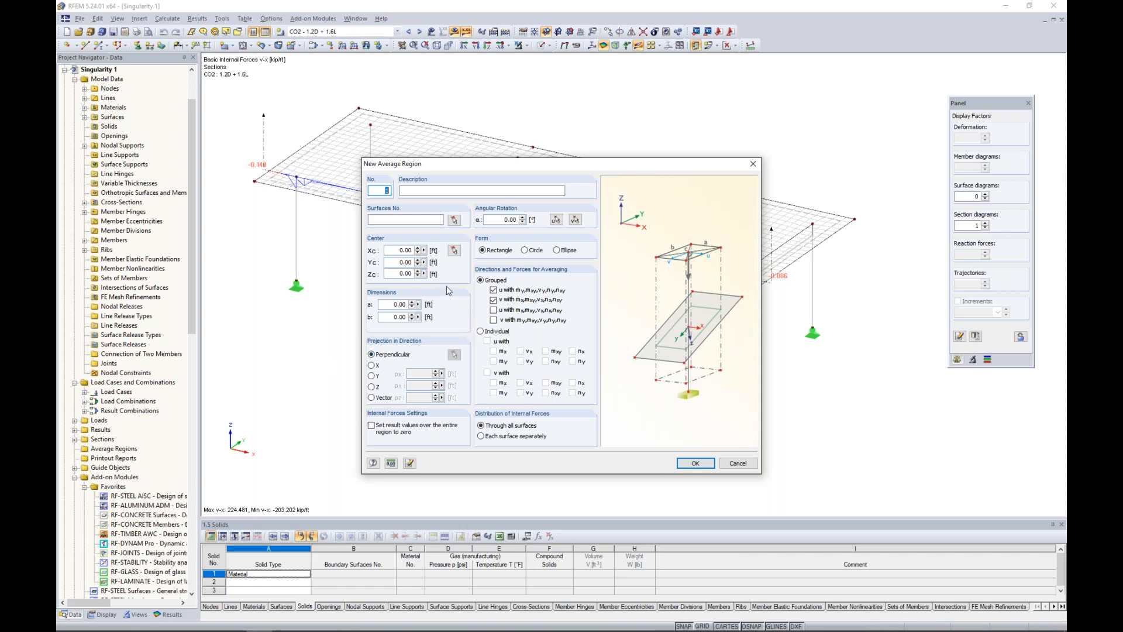
pyautogui.click(736, 465)
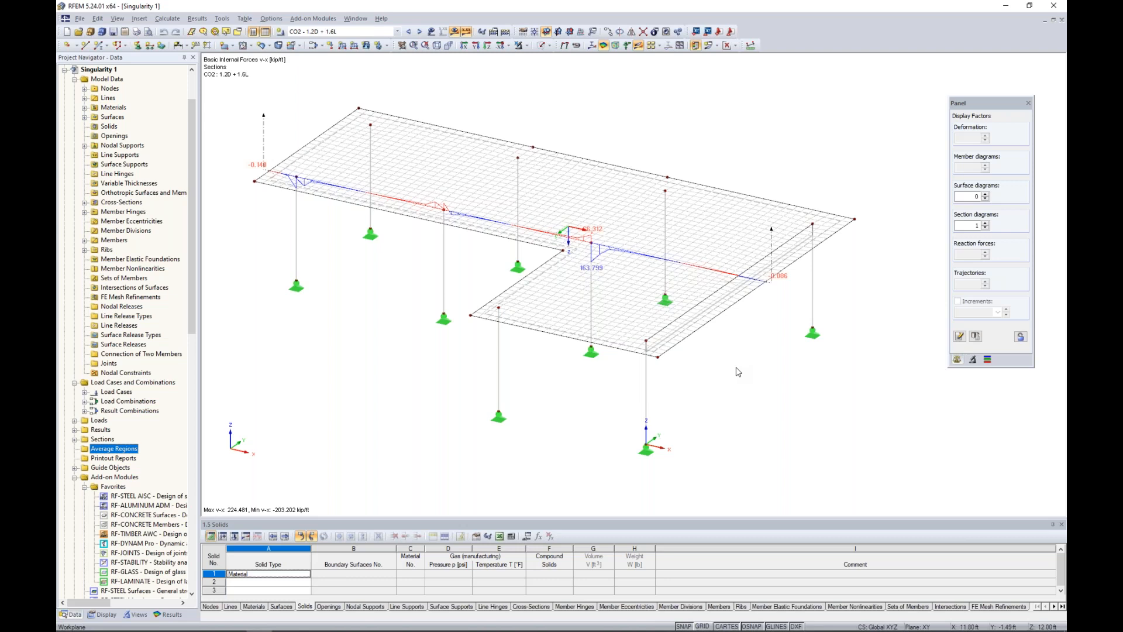
# Review the circular and rectangular FE mesh refinement options for the column node beside the re-entrant corner without assigning one
pyautogui.rightClick(593, 248)
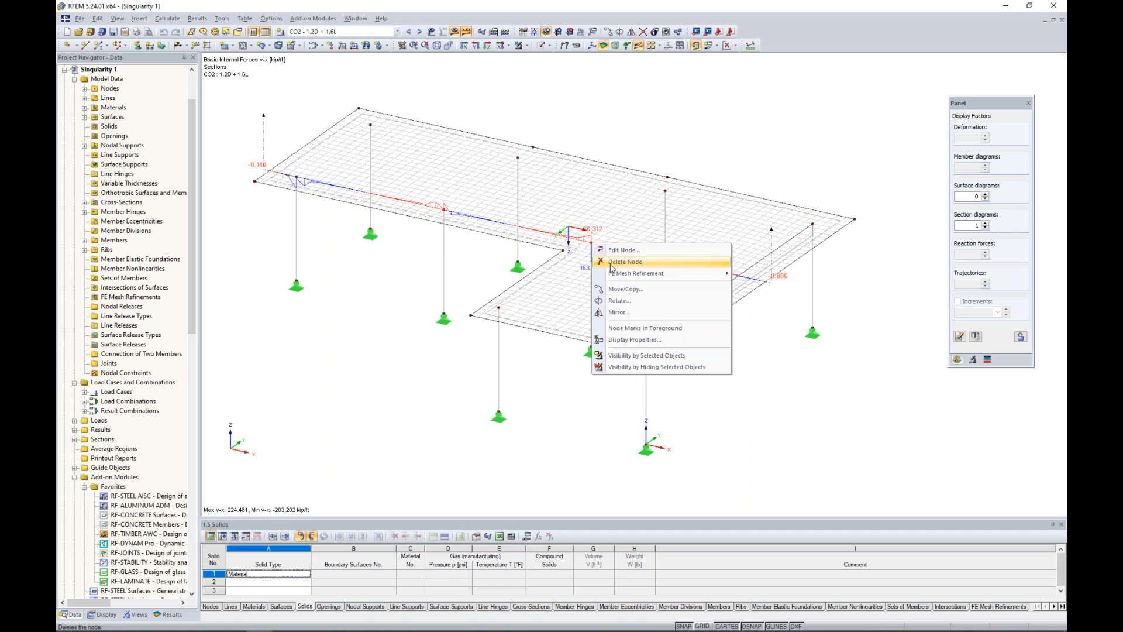
pyautogui.moveTo(618, 276)
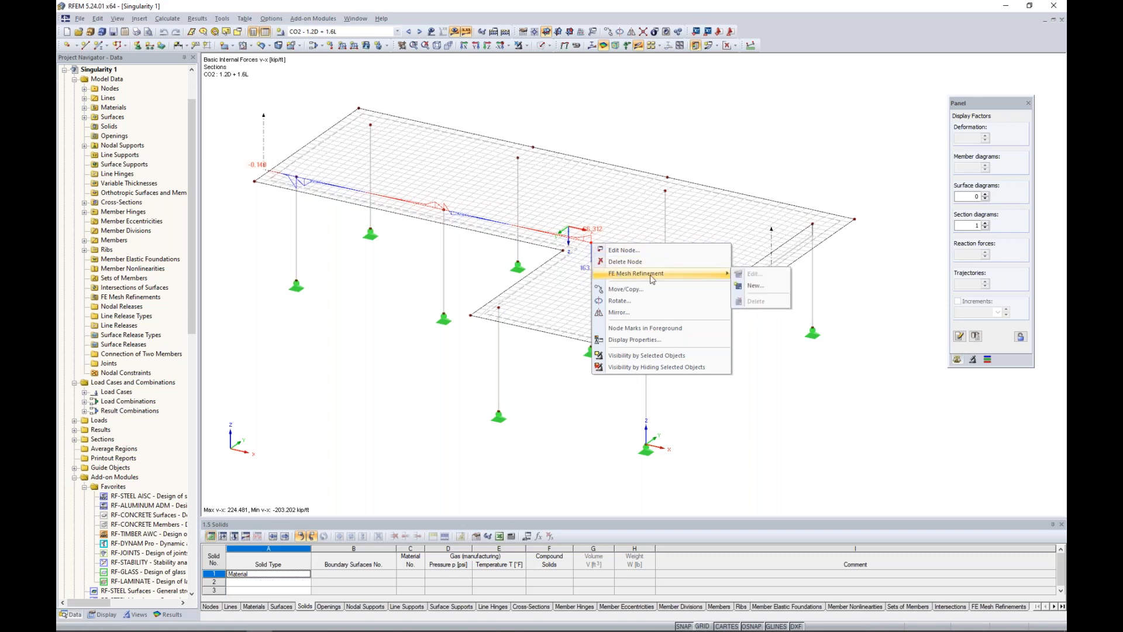
pyautogui.click(758, 288)
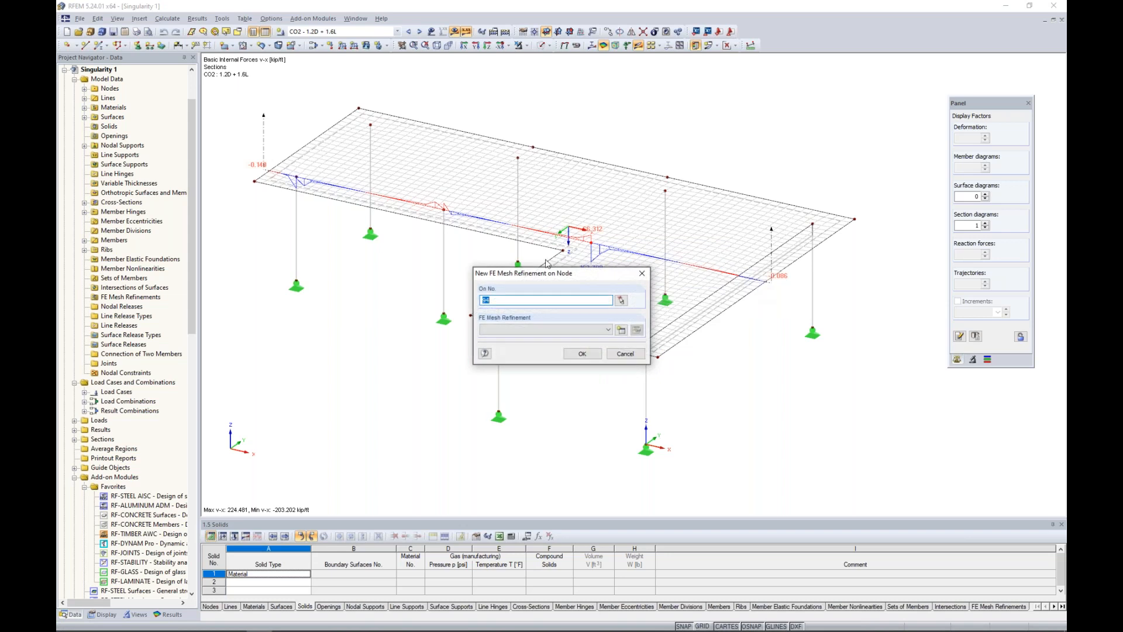
pyautogui.click(622, 331)
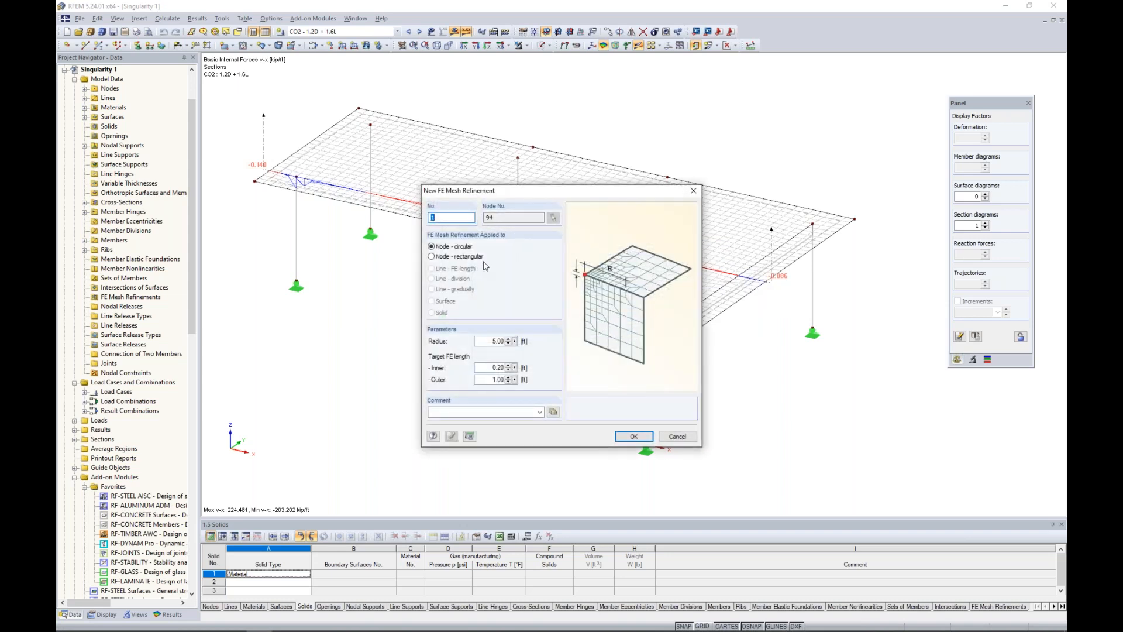
pyautogui.click(677, 437)
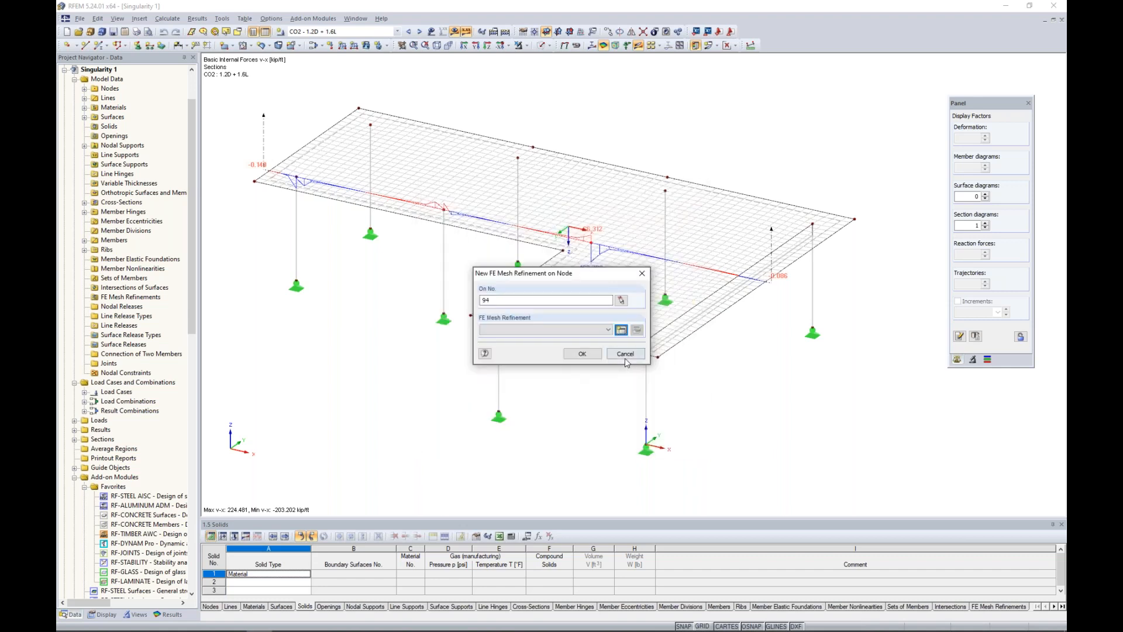
pyautogui.click(626, 354)
# Activate adaptive mesh refinement in the FE mesh settings with an average error tolerance of 0.001%
pyautogui.click(167, 20)
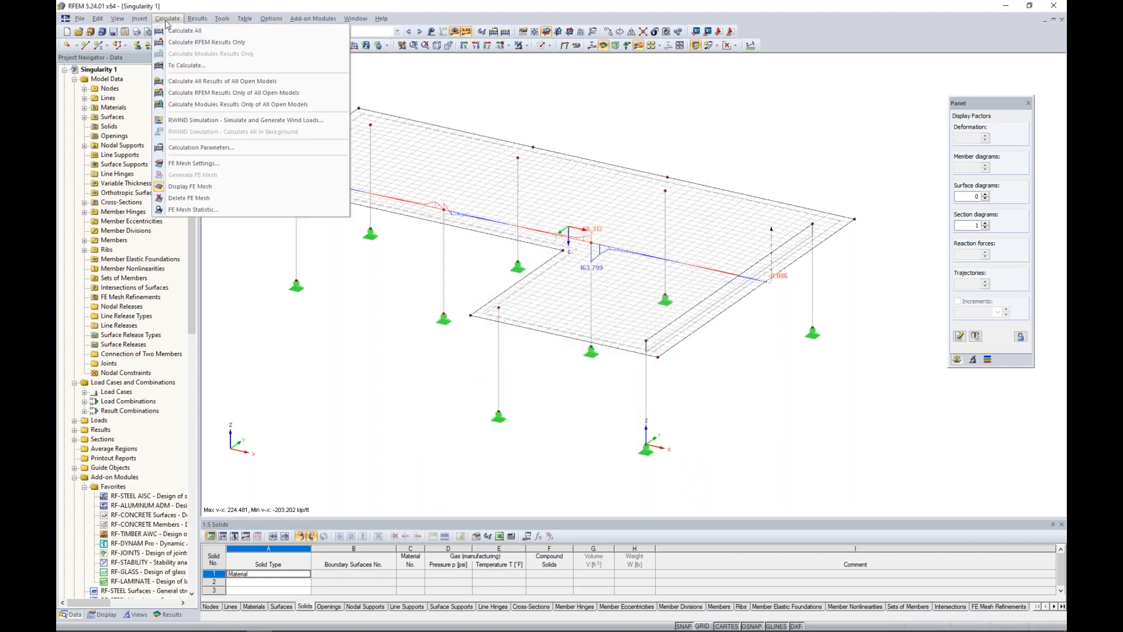
pyautogui.click(199, 163)
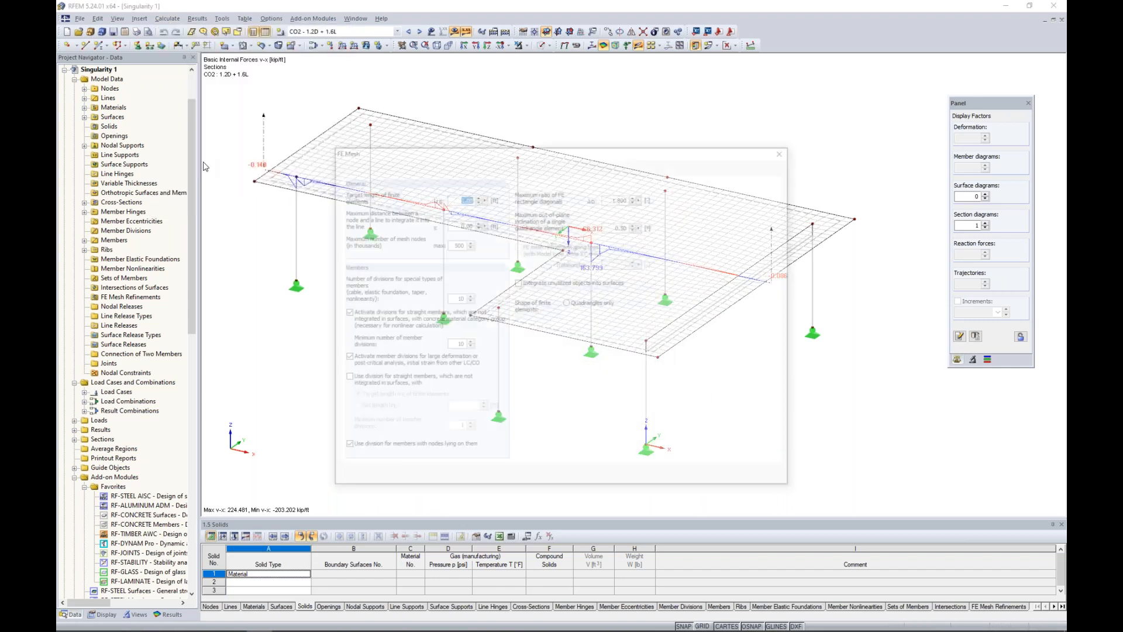
pyautogui.click(467, 167)
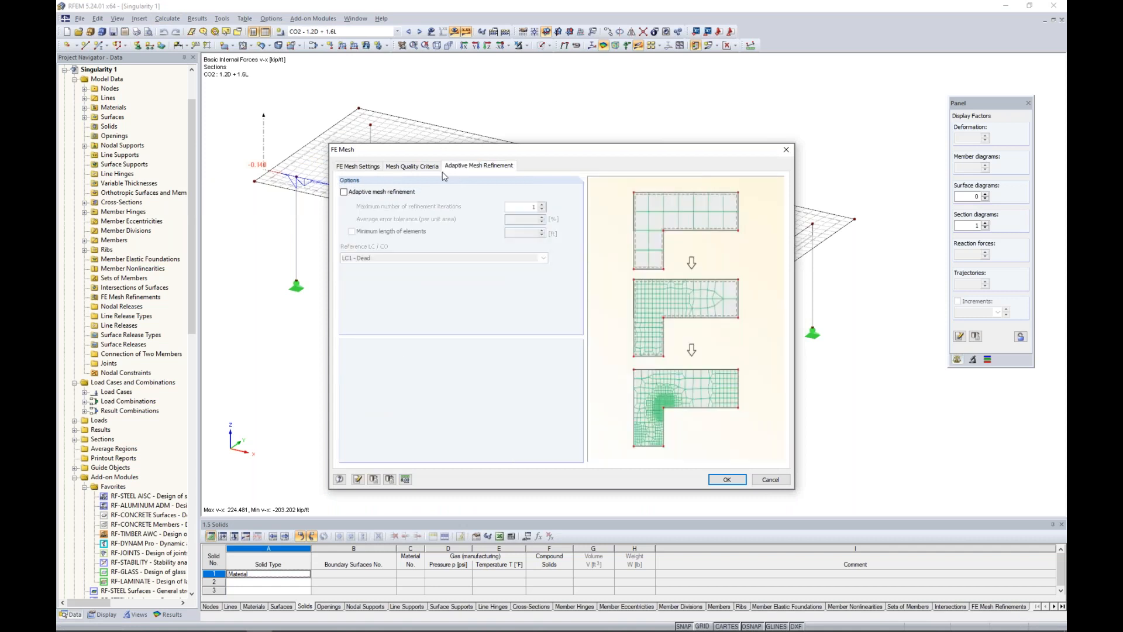
pyautogui.click(344, 192)
pyautogui.doubleClick(521, 219)
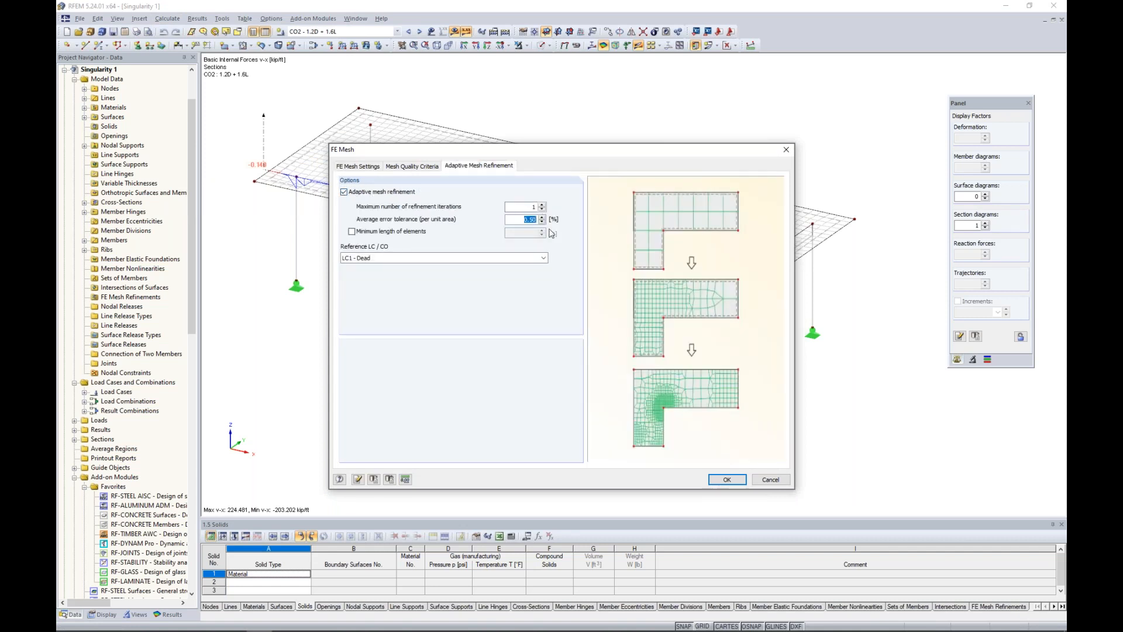
pyautogui.write('0.001')
pyautogui.click(735, 485)
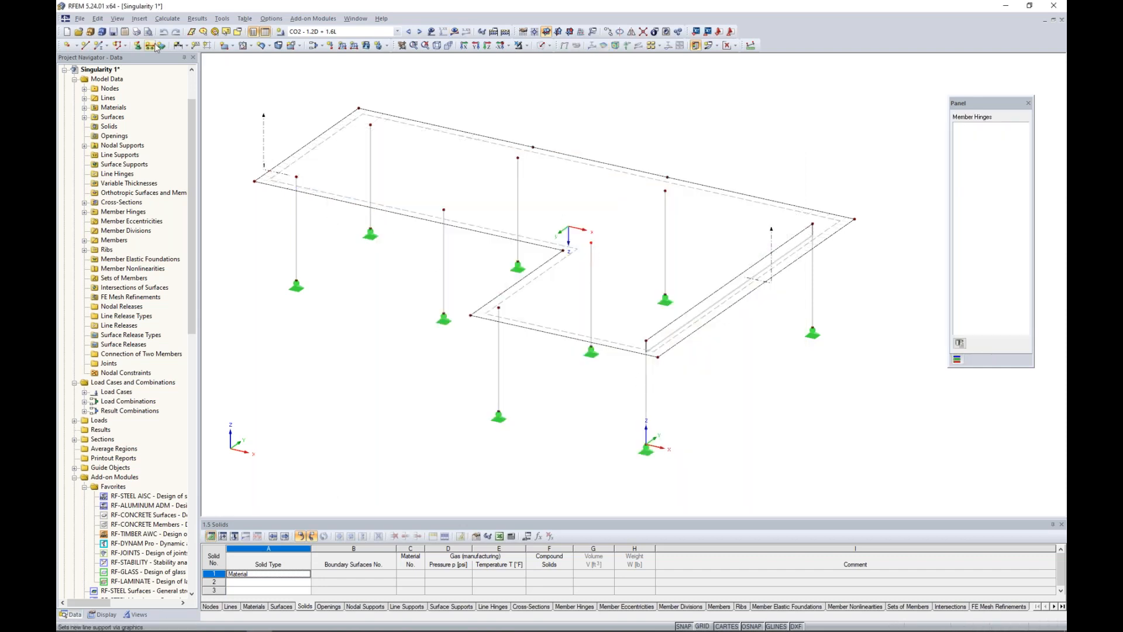
# Generate the FE mesh and inspect its refinement around the column beside the re-entrant corner
pyautogui.click(167, 18)
pyautogui.click(197, 179)
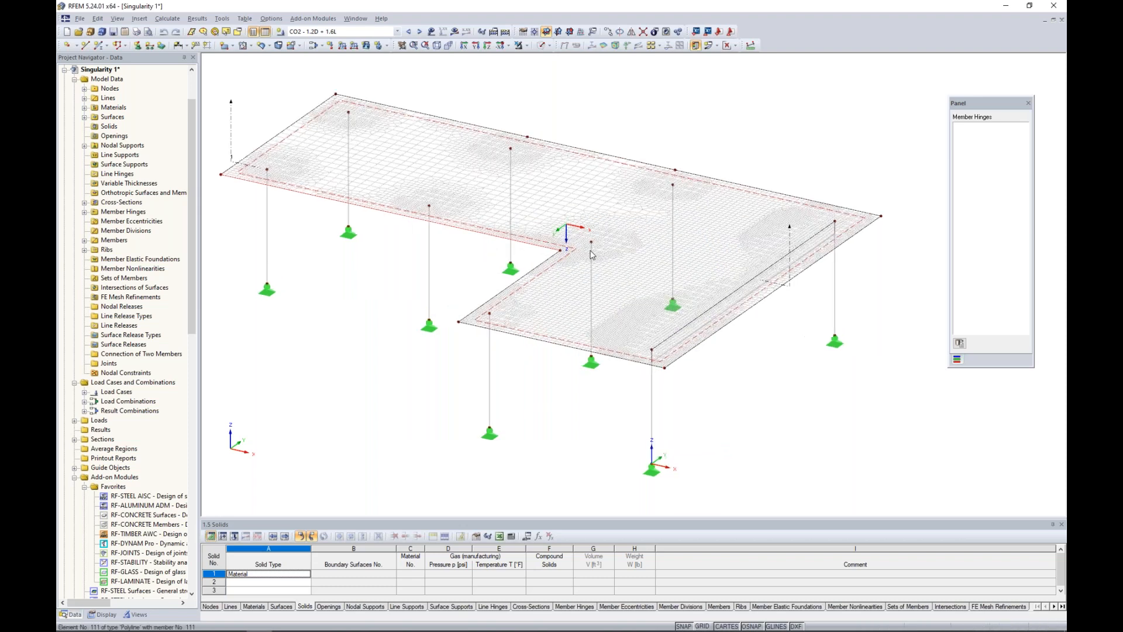
pyautogui.scroll(2, 591, 254)
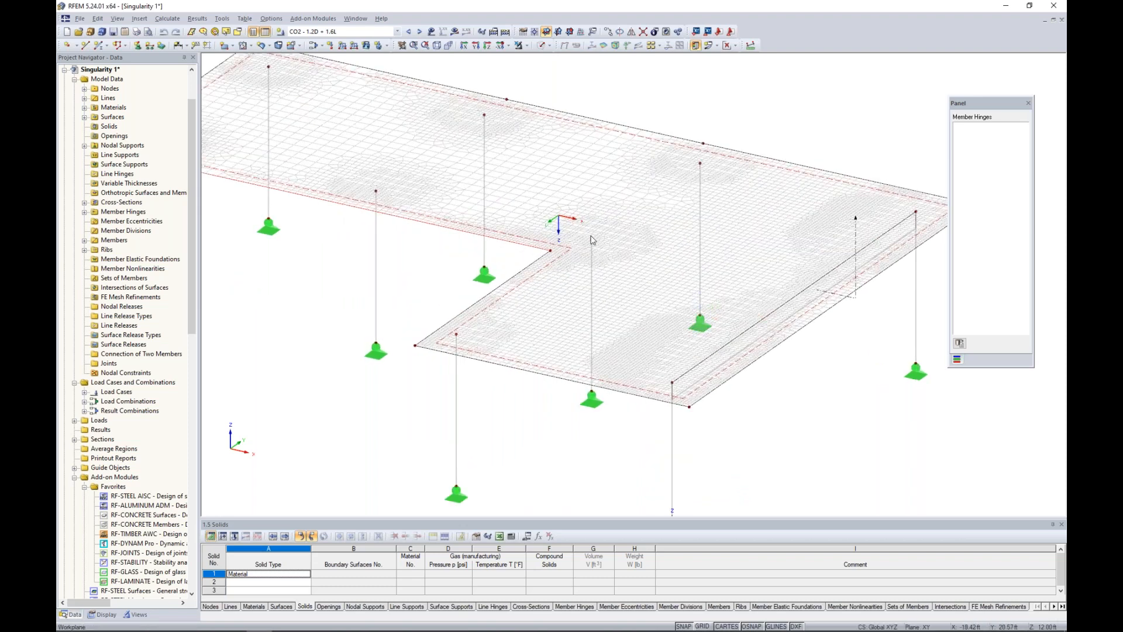
pyautogui.scroll(3, 591, 240)
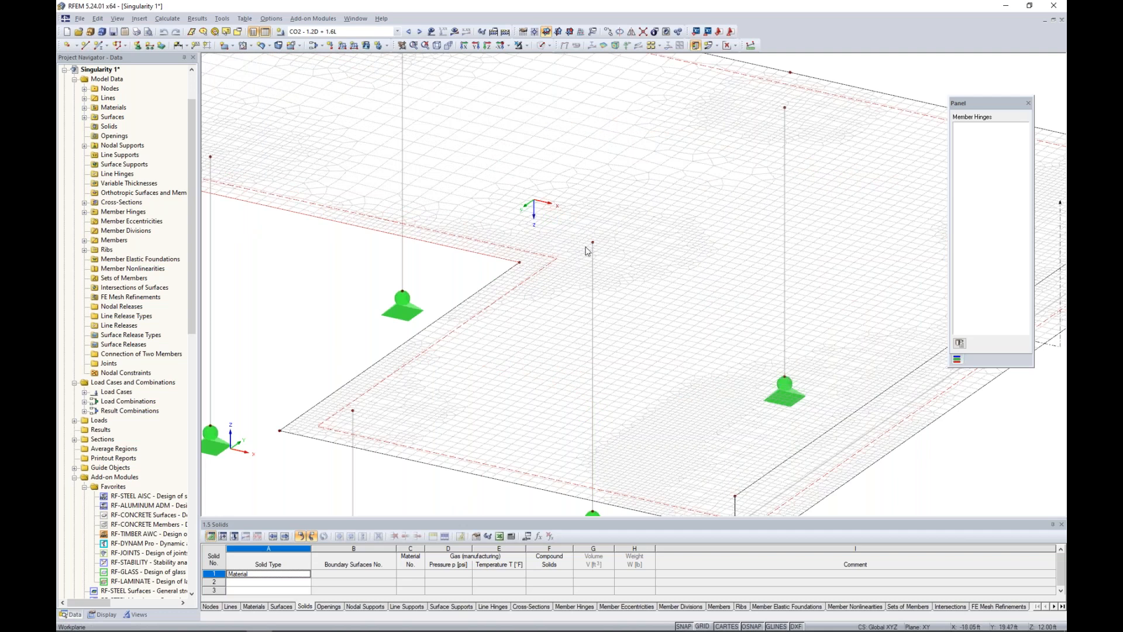
# Calculate the CO2 results on the refined mesh and examine the vx section diagram's peaks at the columns
pyautogui.click(455, 31)
pyautogui.click(543, 338)
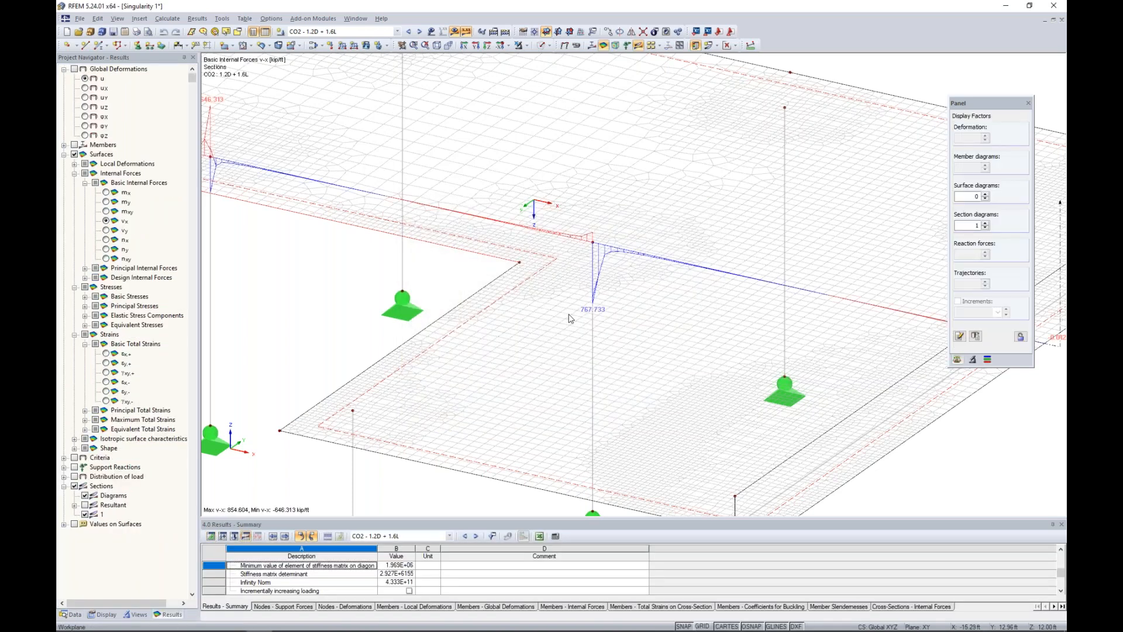
pyautogui.scroll(-4, 573, 319)
pyautogui.moveTo(575, 315); pyautogui.dragTo(593, 321, button='middle')
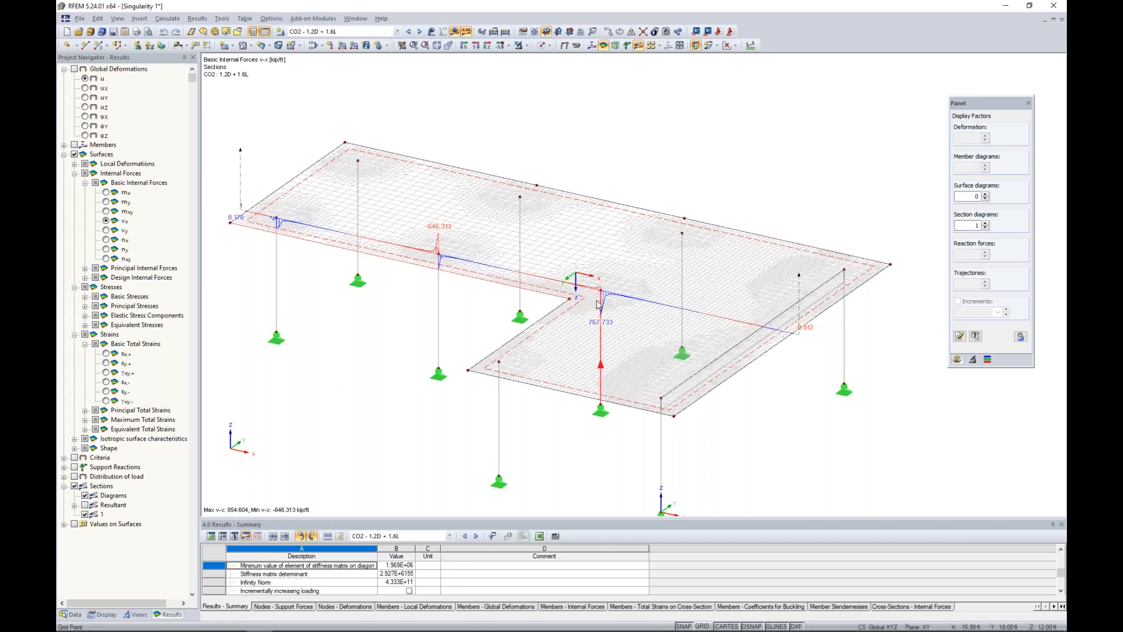
# Start a new average region on surface 1, centred on node 94 beside the re-entrant corner
pyautogui.click(72, 615)
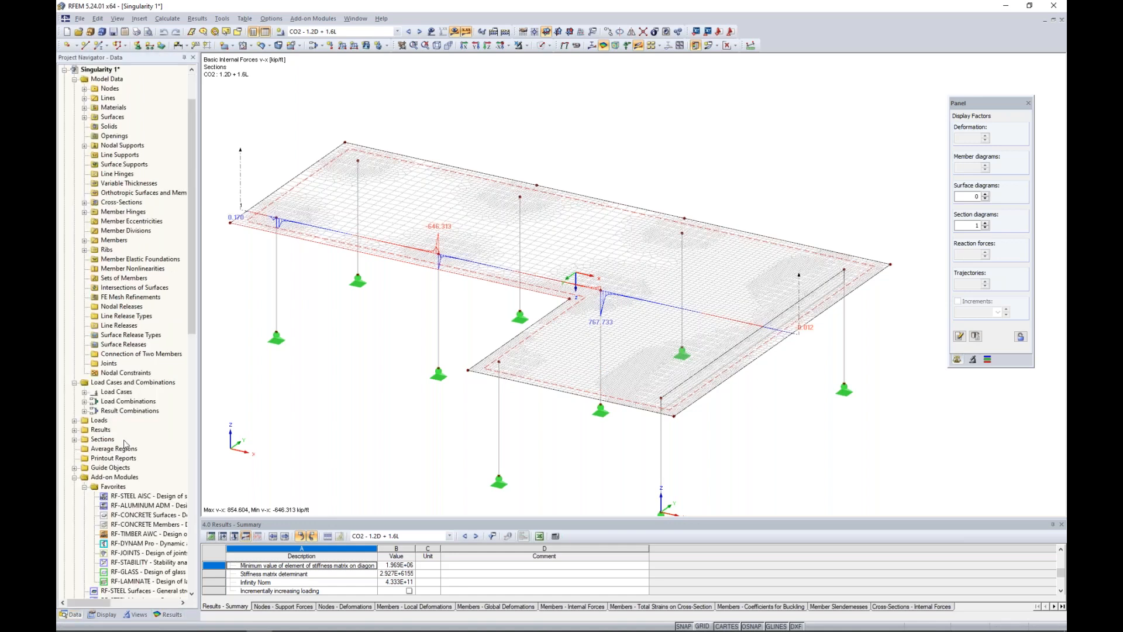
pyautogui.rightClick(121, 453)
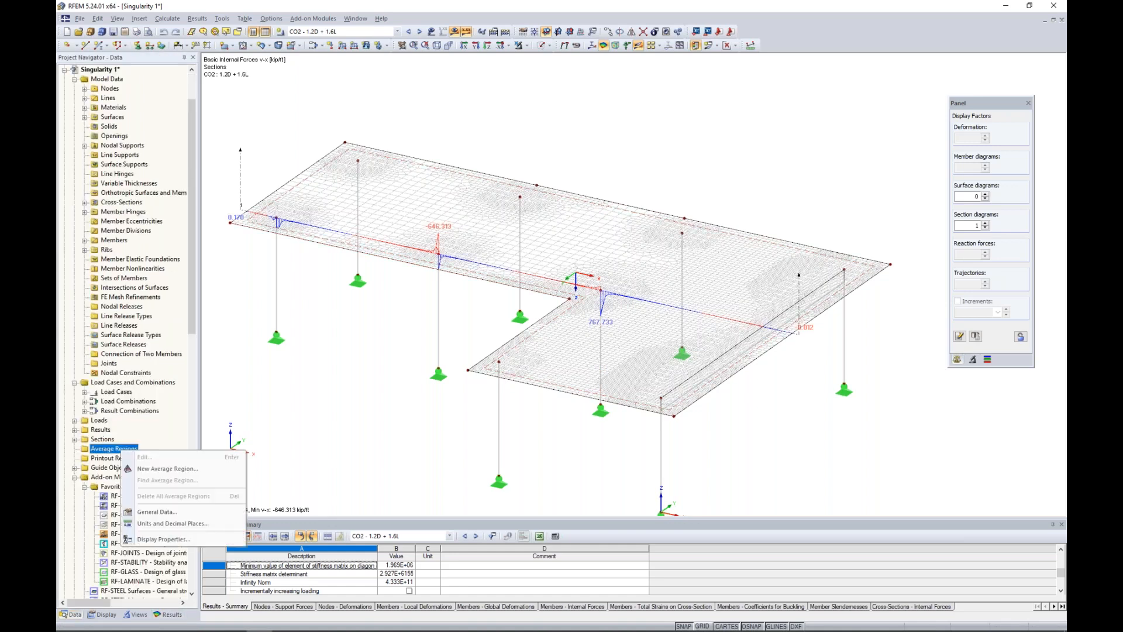
pyautogui.click(156, 469)
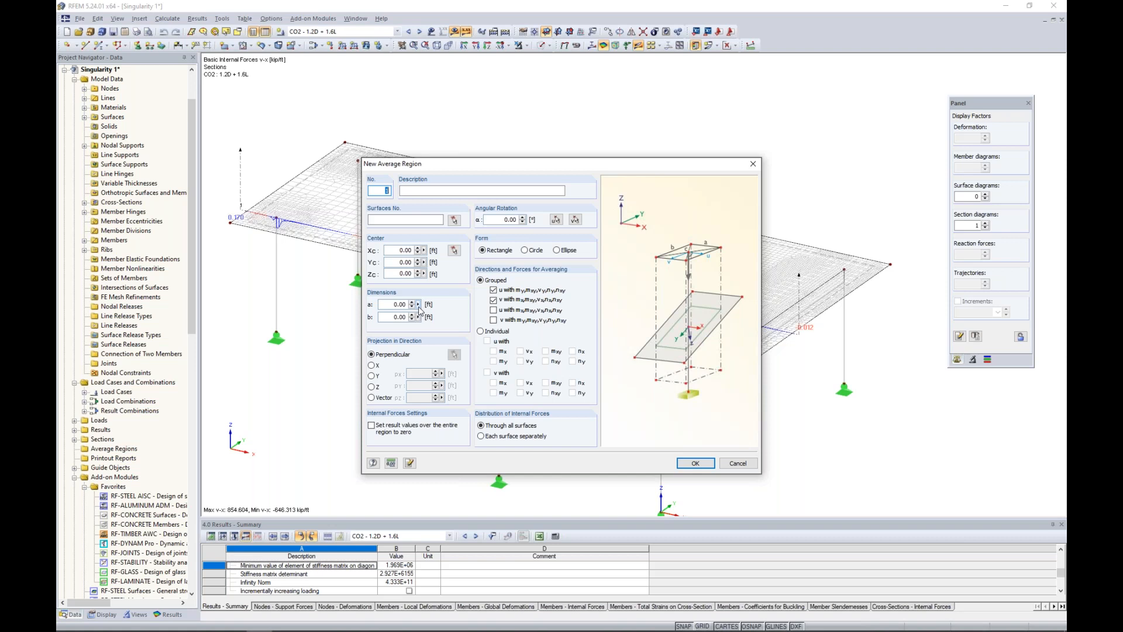
pyautogui.click(393, 221)
pyautogui.click(454, 250)
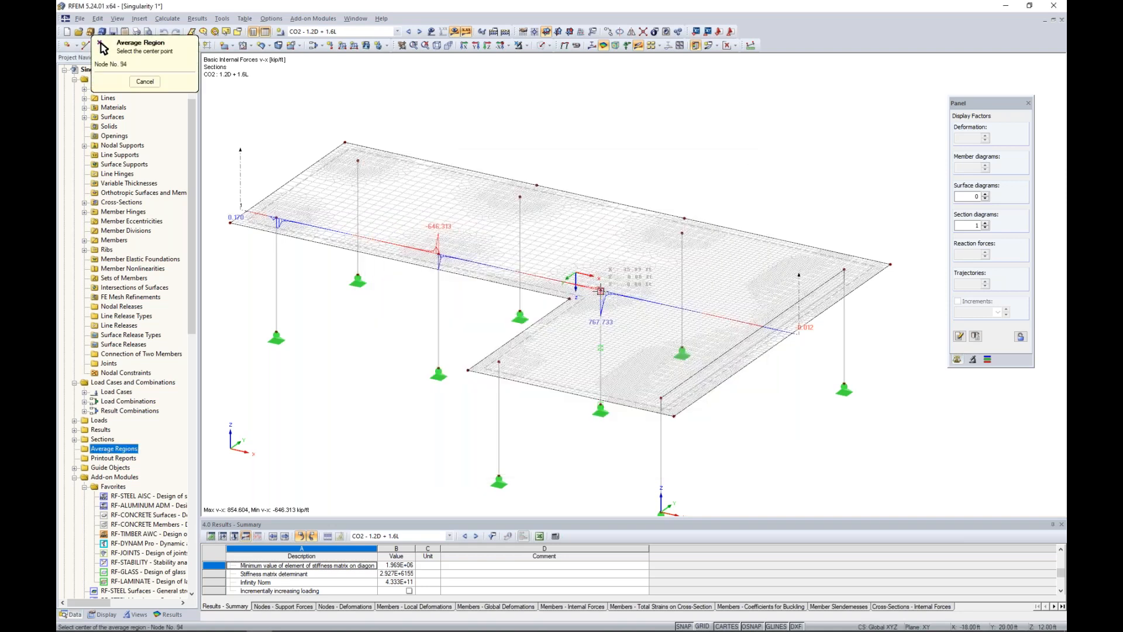
pyautogui.click(601, 290)
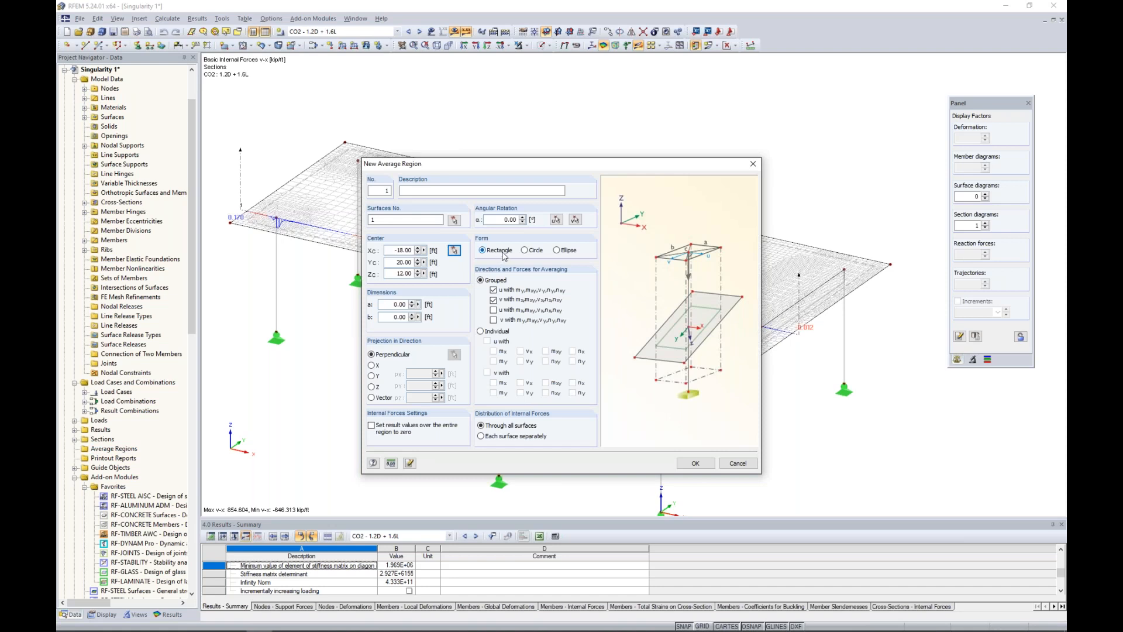
# Size the rectangular average region 1.5 by 1.5 ft, enable all four grouped averaging options, create it and inspect the smoothed vx diagram
pyautogui.doubleClick(392, 304)
pyautogui.write('1.5')
pyautogui.press('Tab')
pyautogui.write('1.5')
pyautogui.press('Tab')
pyautogui.click(493, 309)
pyautogui.click(494, 319)
pyautogui.click(694, 464)
pyautogui.scroll(5, 601, 315)
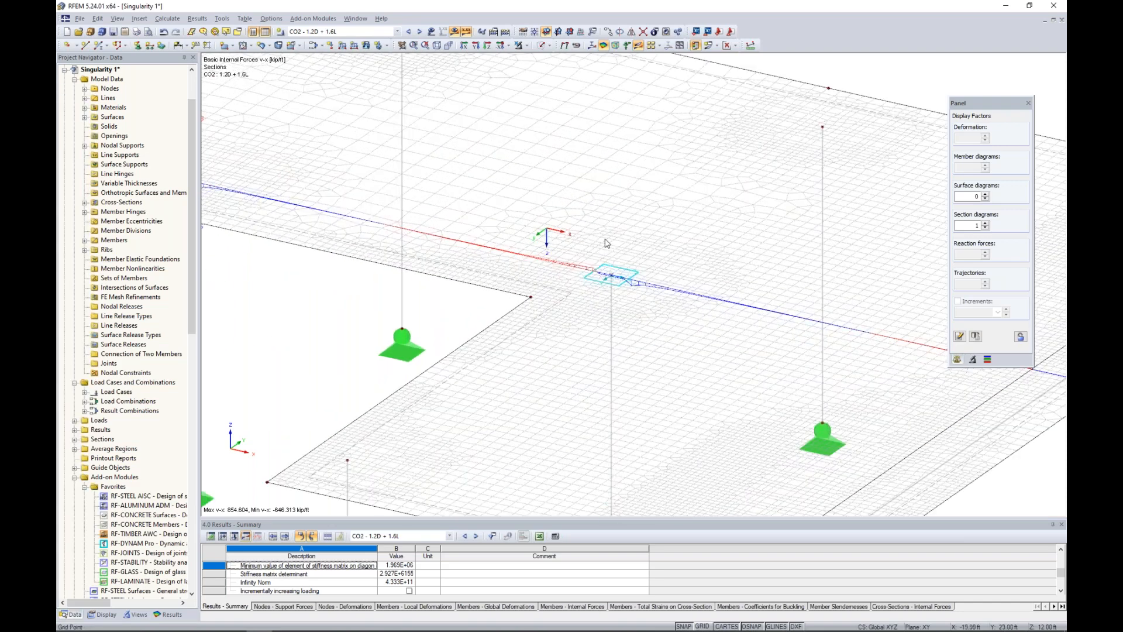
pyautogui.scroll(-1, 615, 299)
pyautogui.scroll(-1, 615, 300)
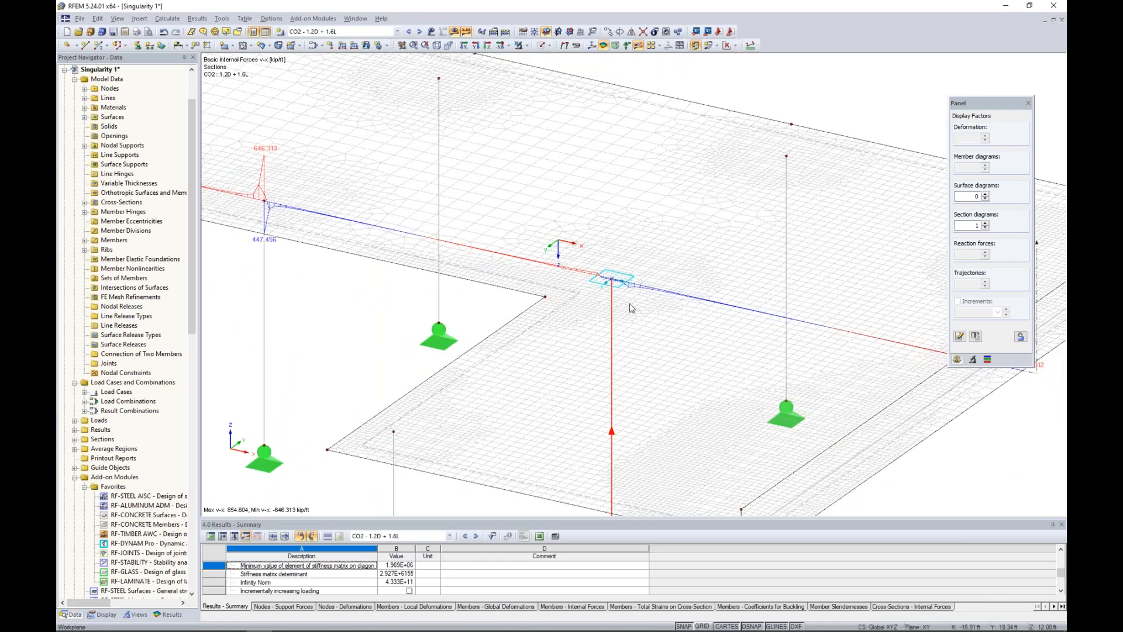
# Place copies of the average region on the next two column nodes along the section line
pyautogui.scroll(2, 605, 287)
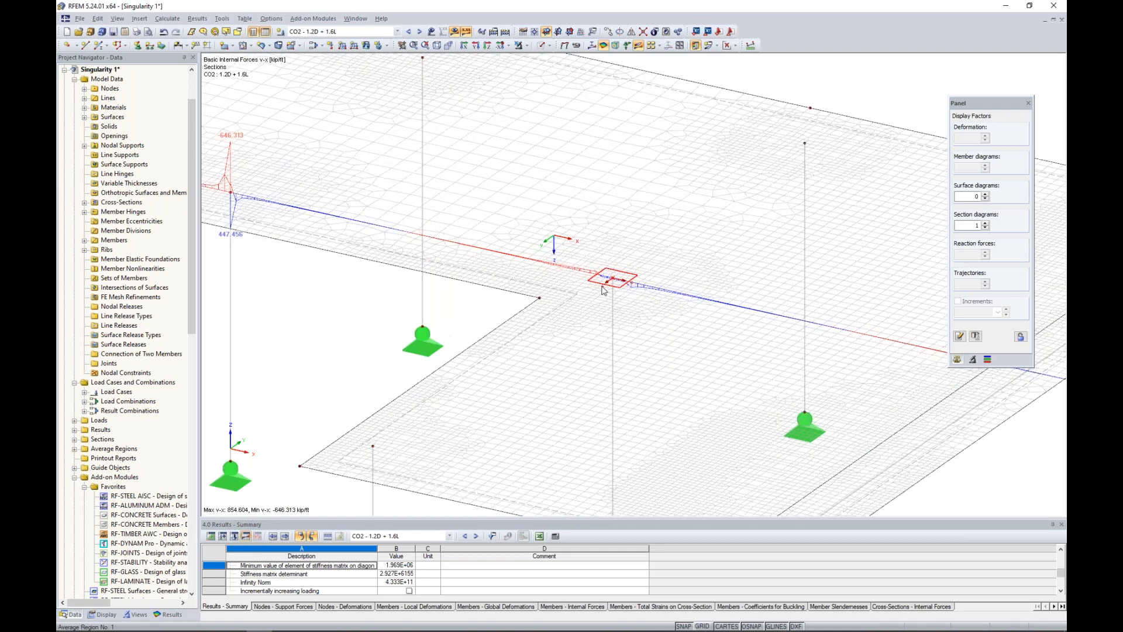
pyautogui.scroll(-4, 603, 287)
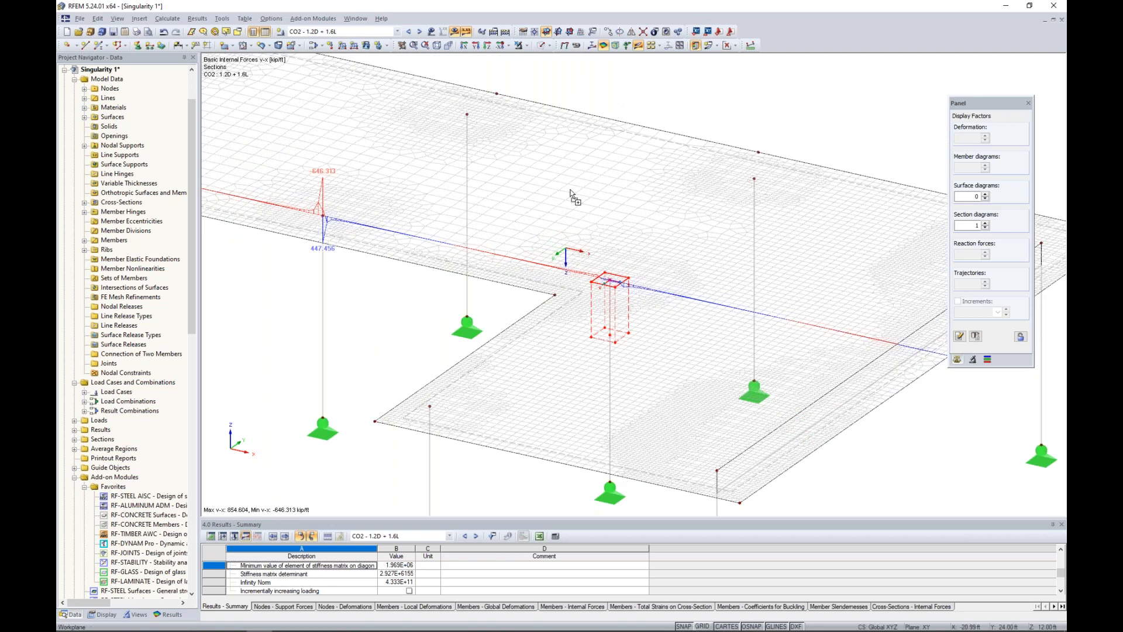
pyautogui.click(322, 216)
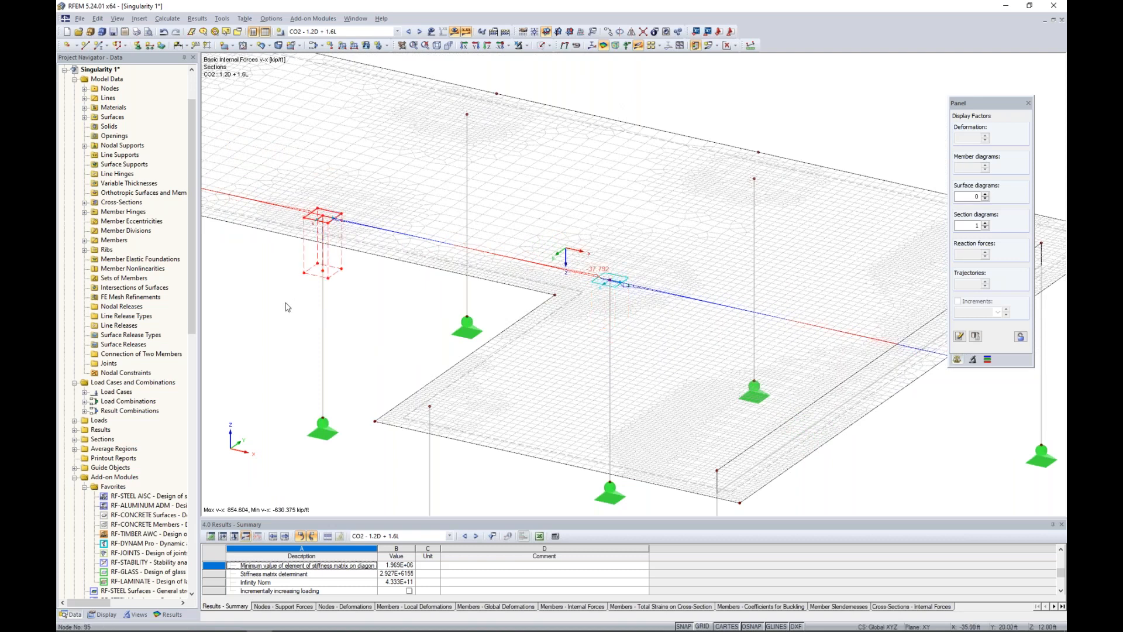
pyautogui.moveTo(287, 302); pyautogui.dragTo(644, 425, button='middle')
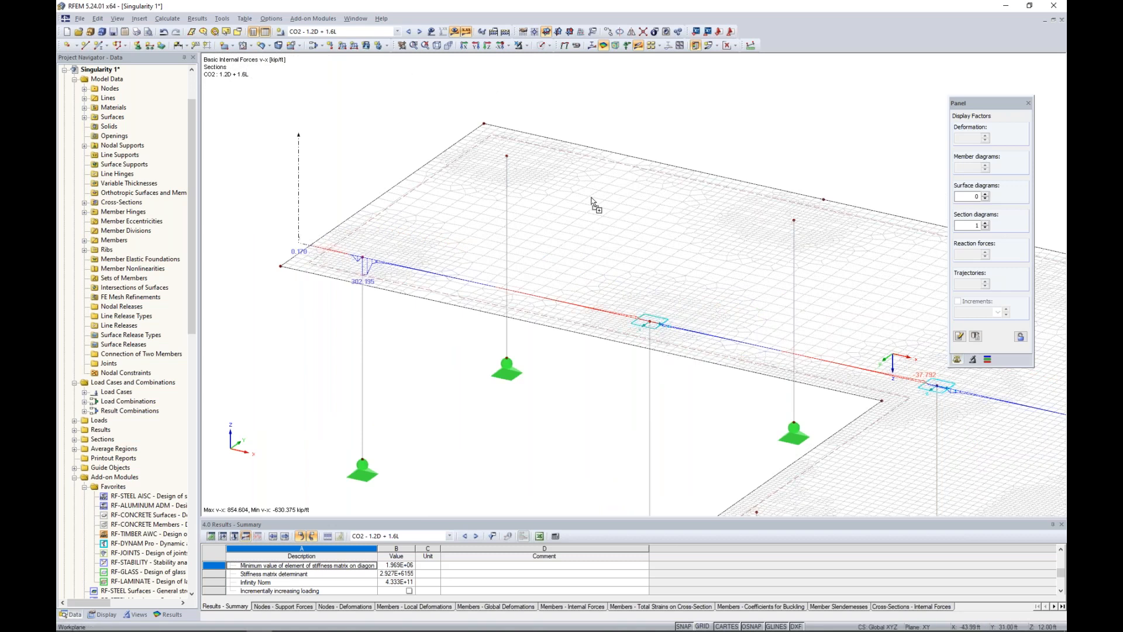
pyautogui.click(362, 257)
pyautogui.scroll(-1, 561, 358)
pyautogui.moveTo(564, 389); pyautogui.dragTo(502, 323, button='middle')
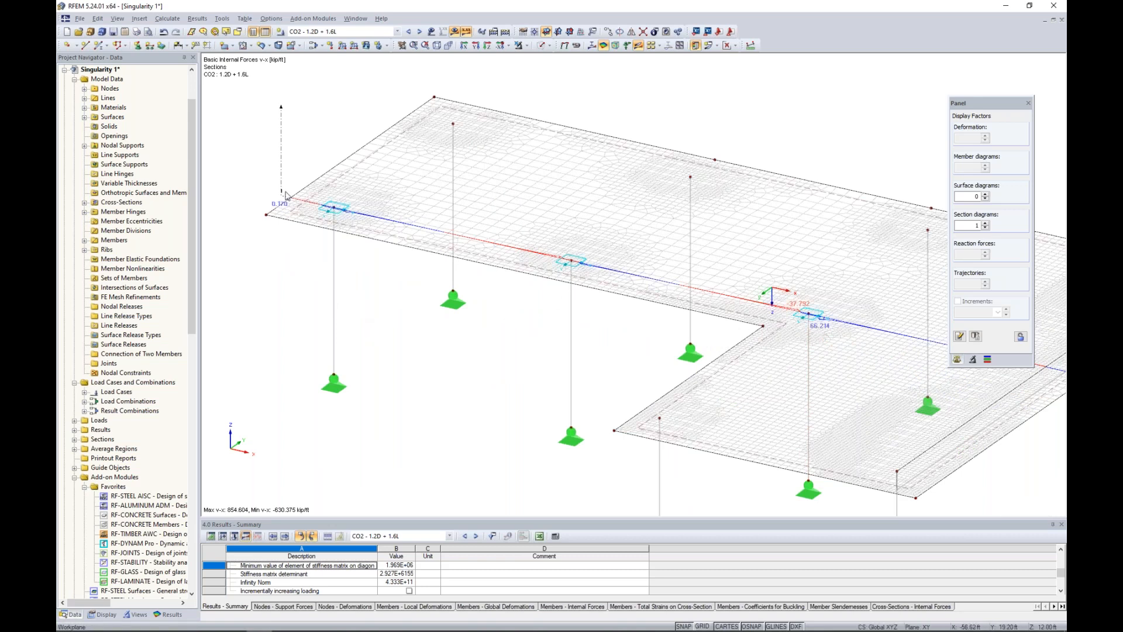
# Open the section's result diagrams, clear all of them, and display mx, my, vx and vy to examine the smoothing at the columns
pyautogui.rightClick(282, 168)
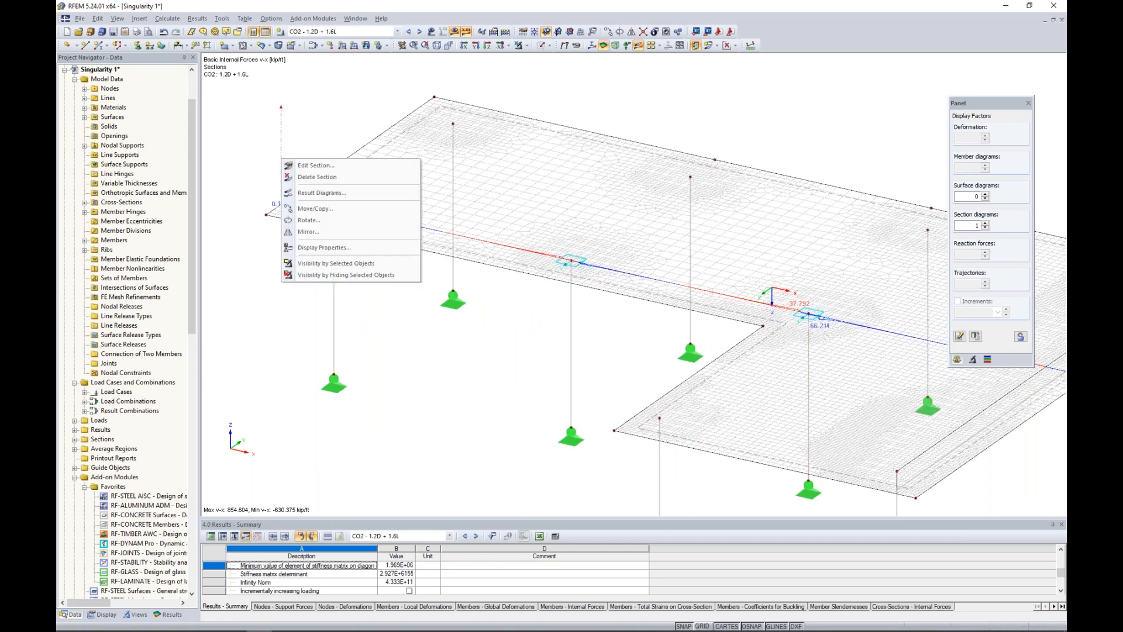
pyautogui.click(303, 198)
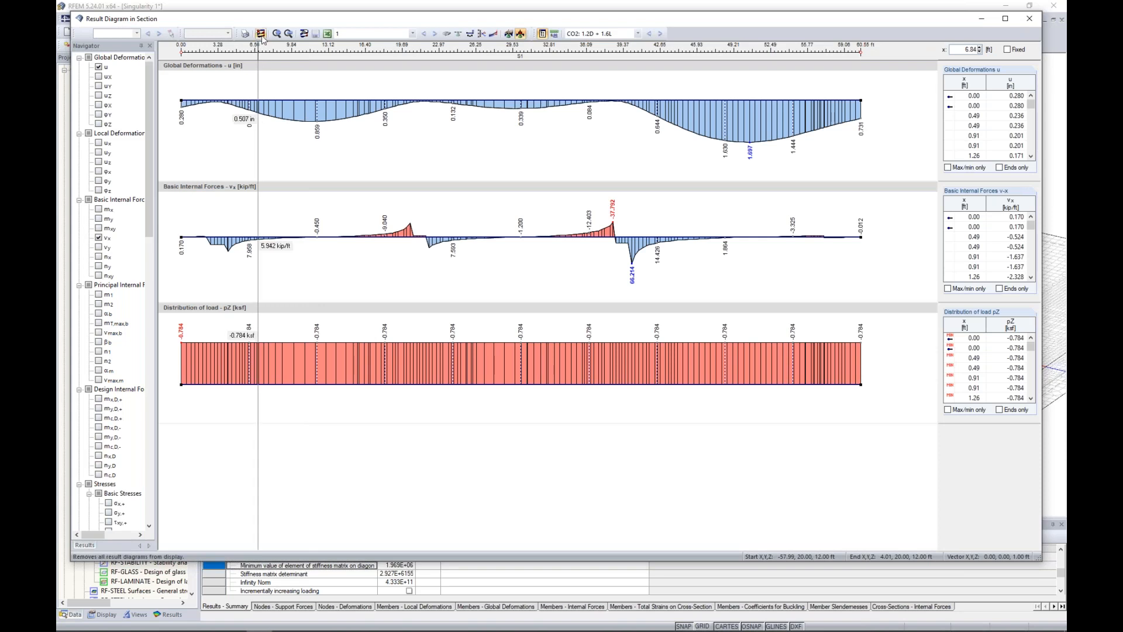
pyautogui.click(261, 34)
pyautogui.click(98, 209)
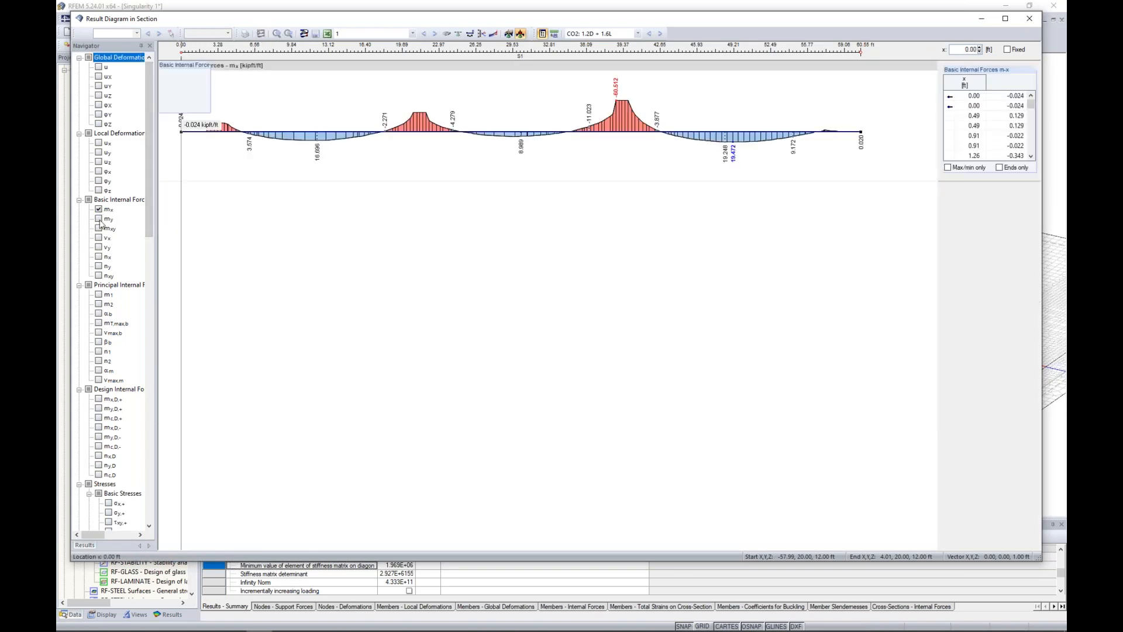
pyautogui.click(99, 219)
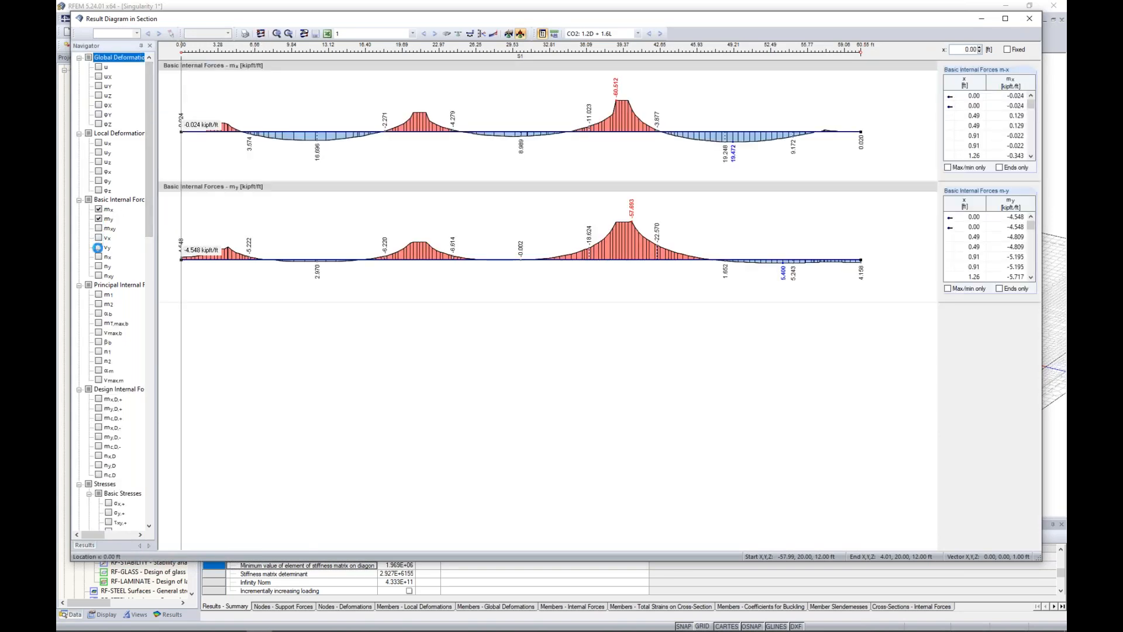
pyautogui.click(98, 237)
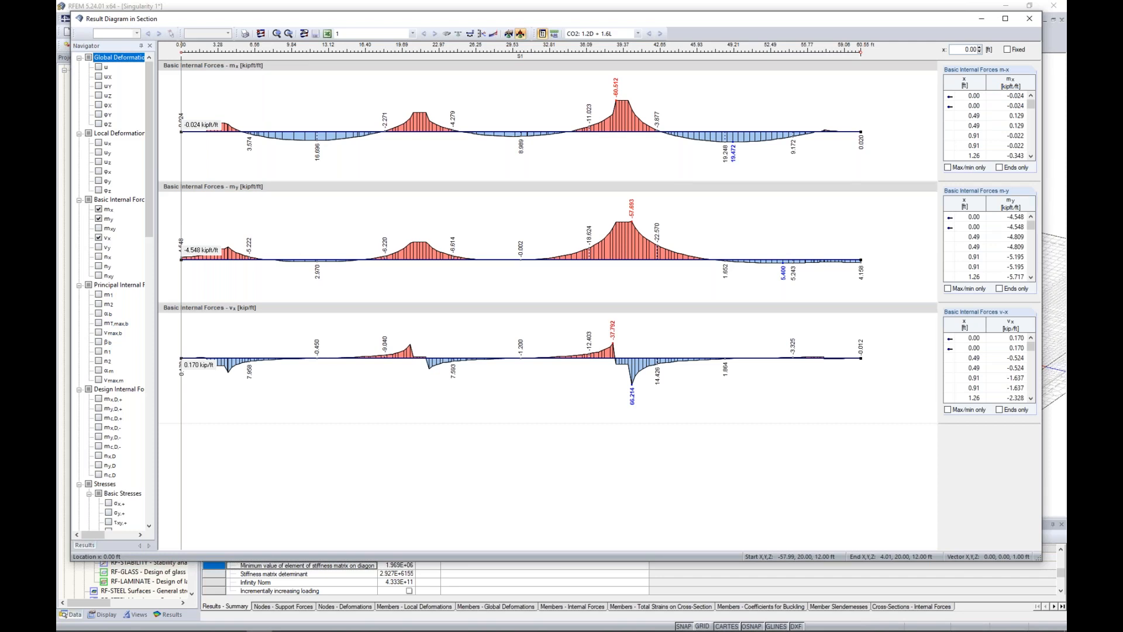
pyautogui.click(99, 247)
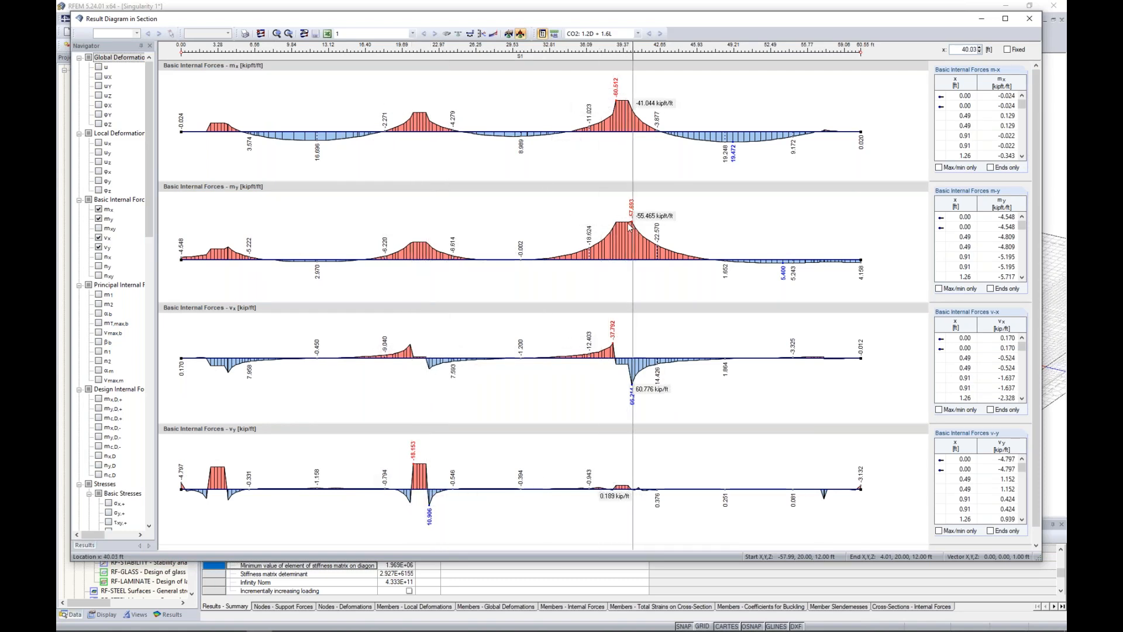
pyautogui.click(1030, 19)
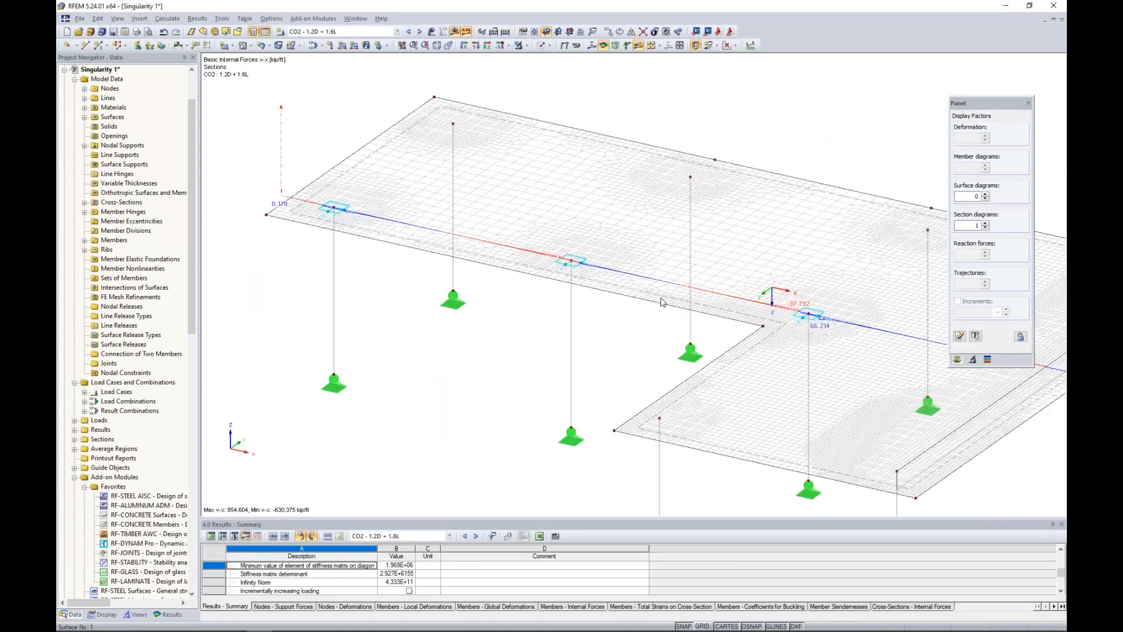
# Switch to the open Singularity 2 model with the wall on two columns
pyautogui.scroll(-2, 554, 328)
pyautogui.moveTo(529, 301); pyautogui.dragTo(493, 272, button='middle')
pyautogui.scroll(-1, 492, 272)
pyautogui.scroll(-1, 501, 278)
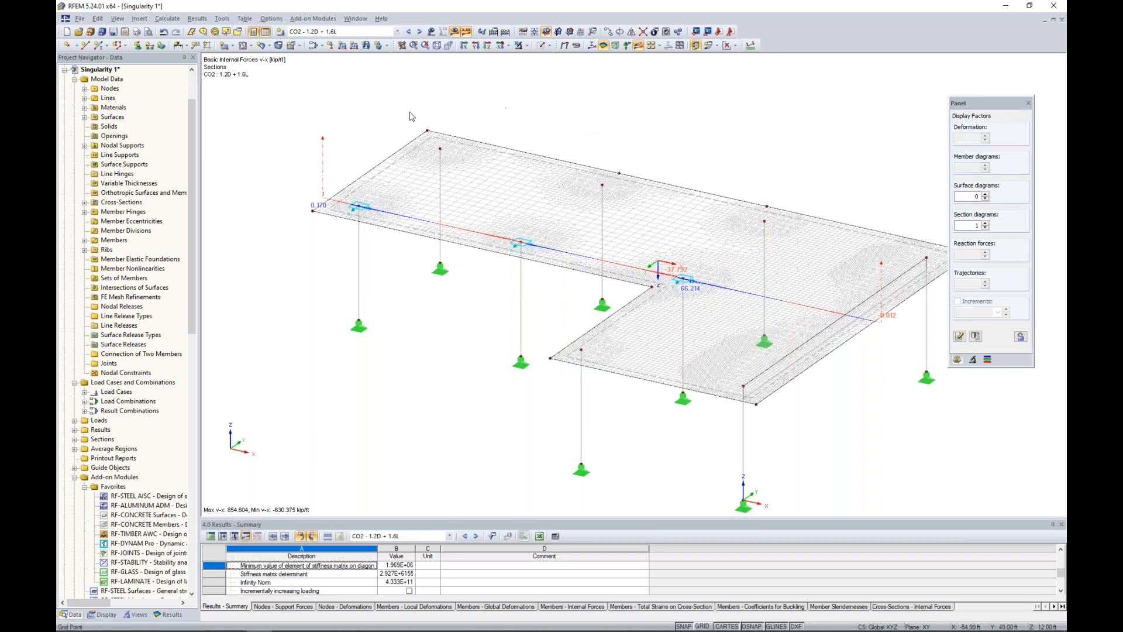
pyautogui.click(363, 22)
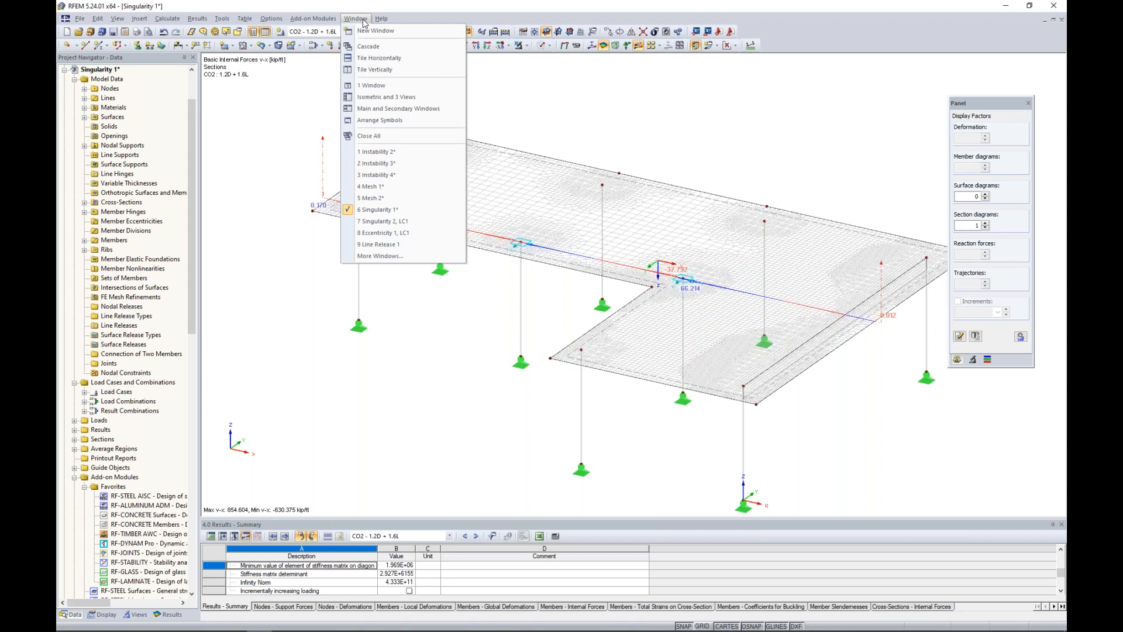
pyautogui.click(391, 222)
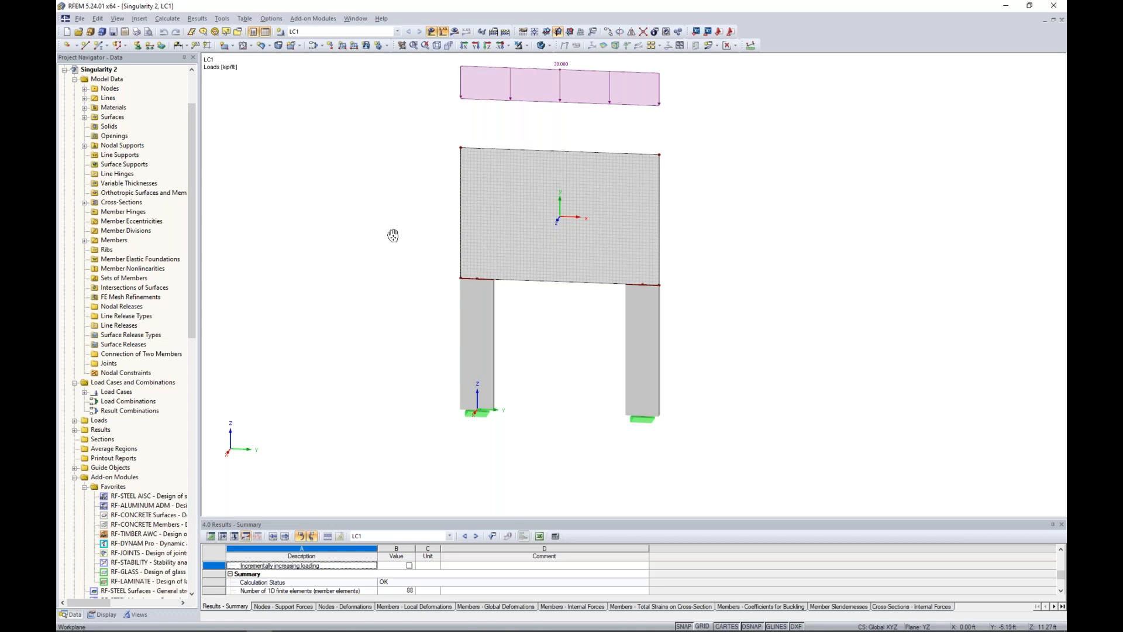
pyautogui.moveTo(389, 233); pyautogui.dragTo(392, 259, button='middle')
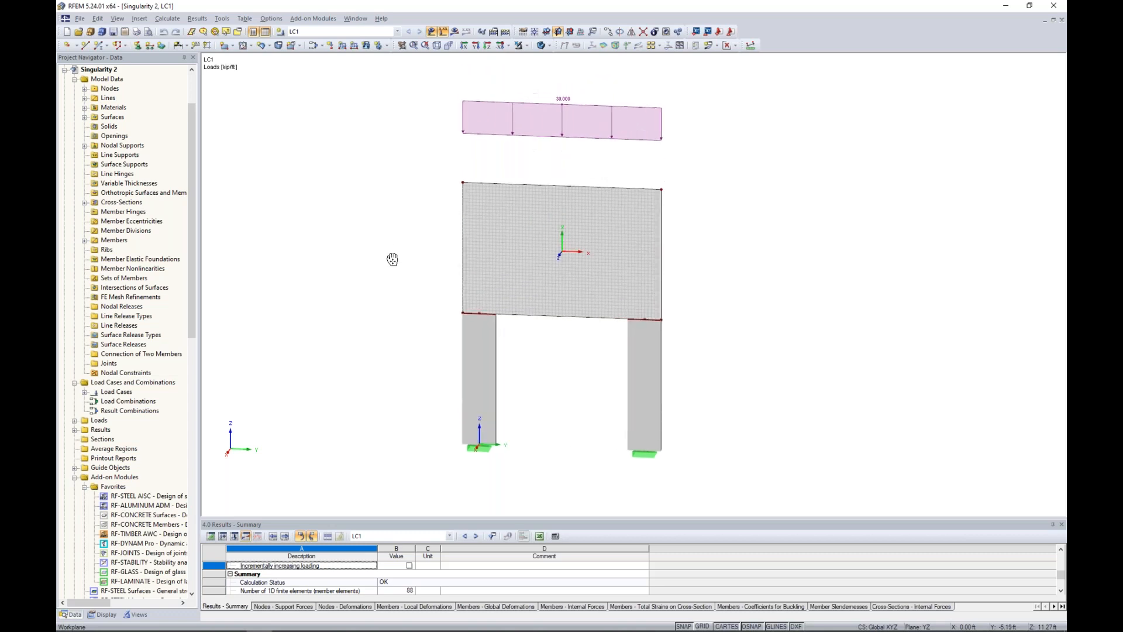
# Check the wall surface's material and thickness, and the cross-section of the column at the origin
pyautogui.doubleClick(516, 259)
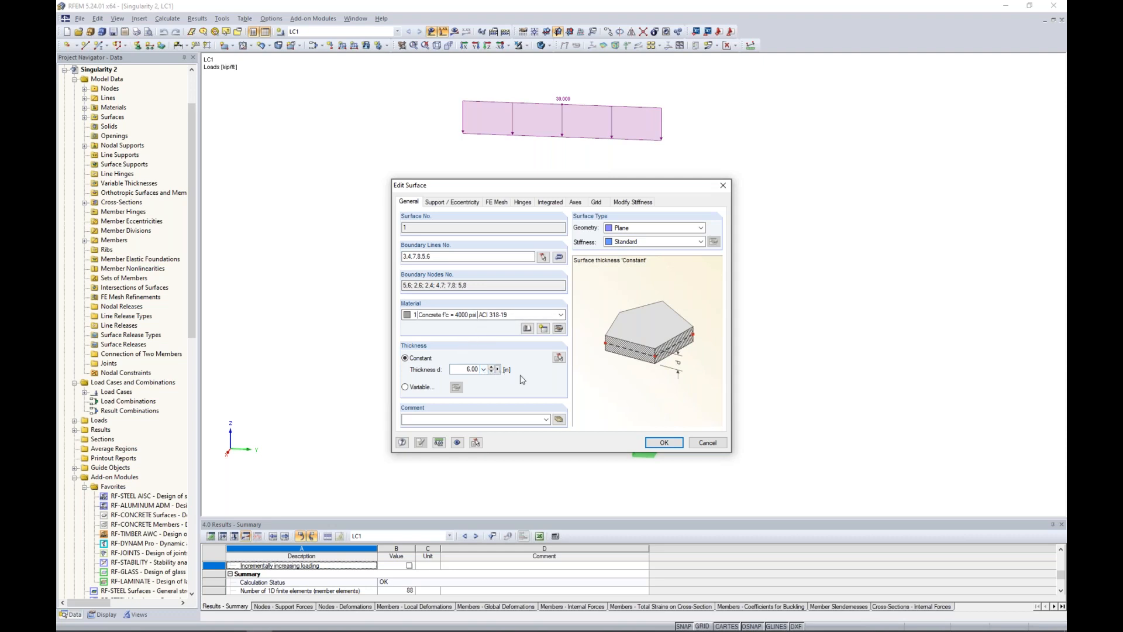
pyautogui.click(664, 443)
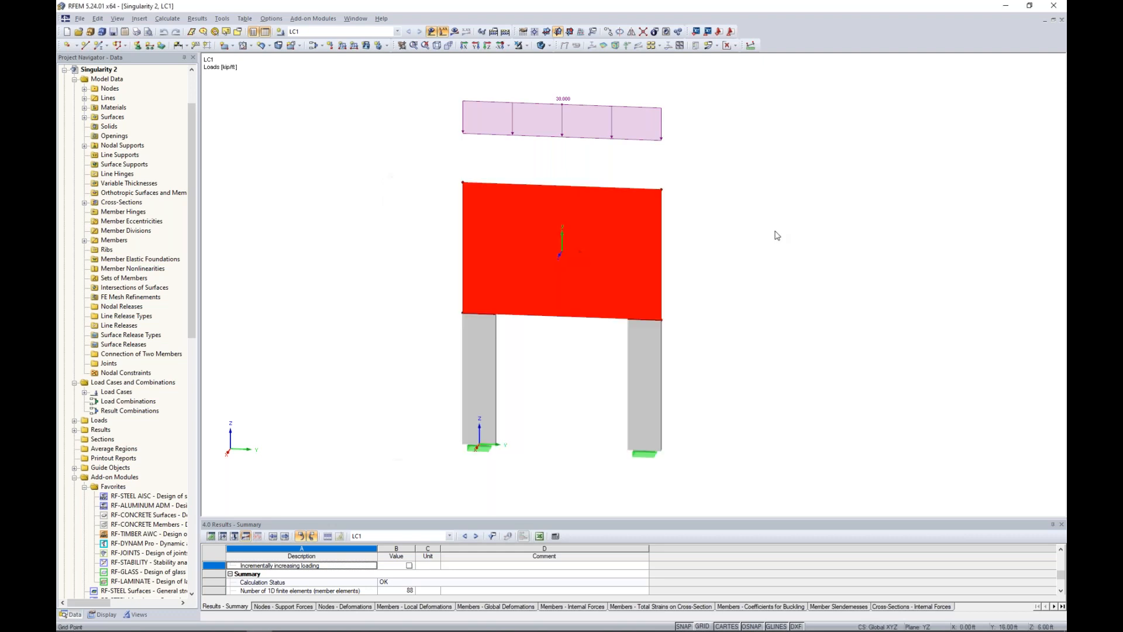
pyautogui.click(607, 87)
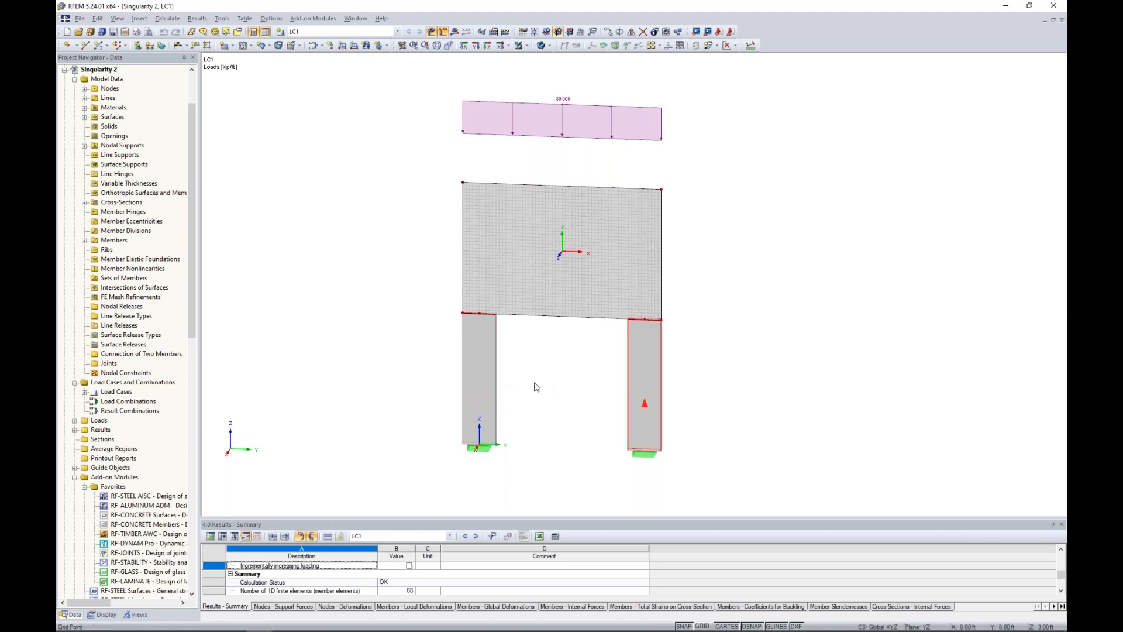
pyautogui.doubleClick(489, 378)
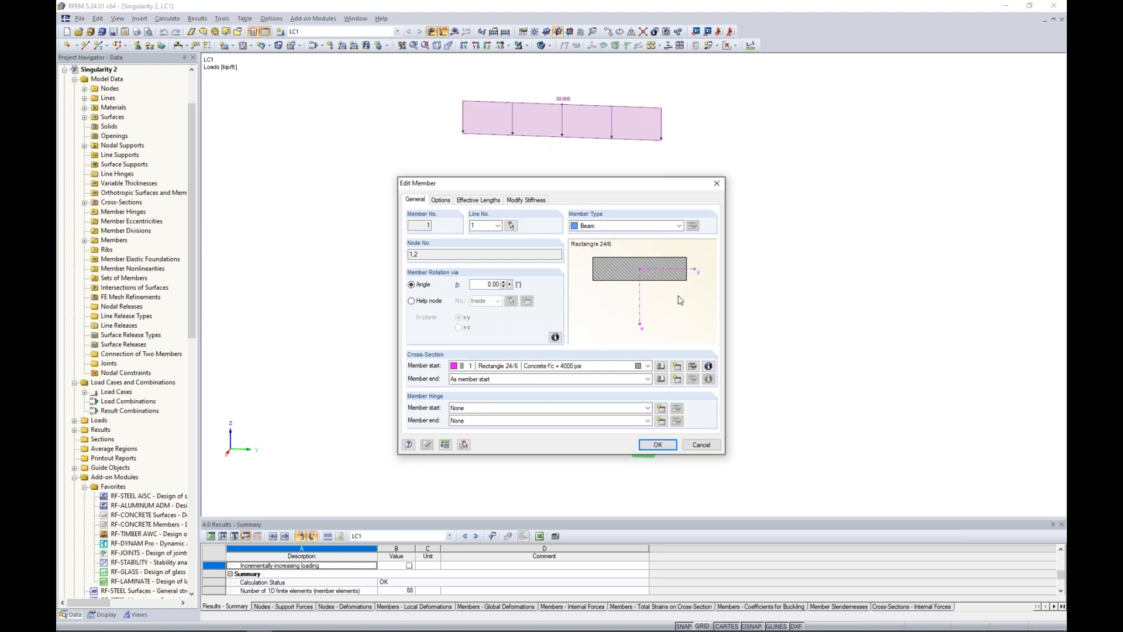
pyautogui.click(709, 448)
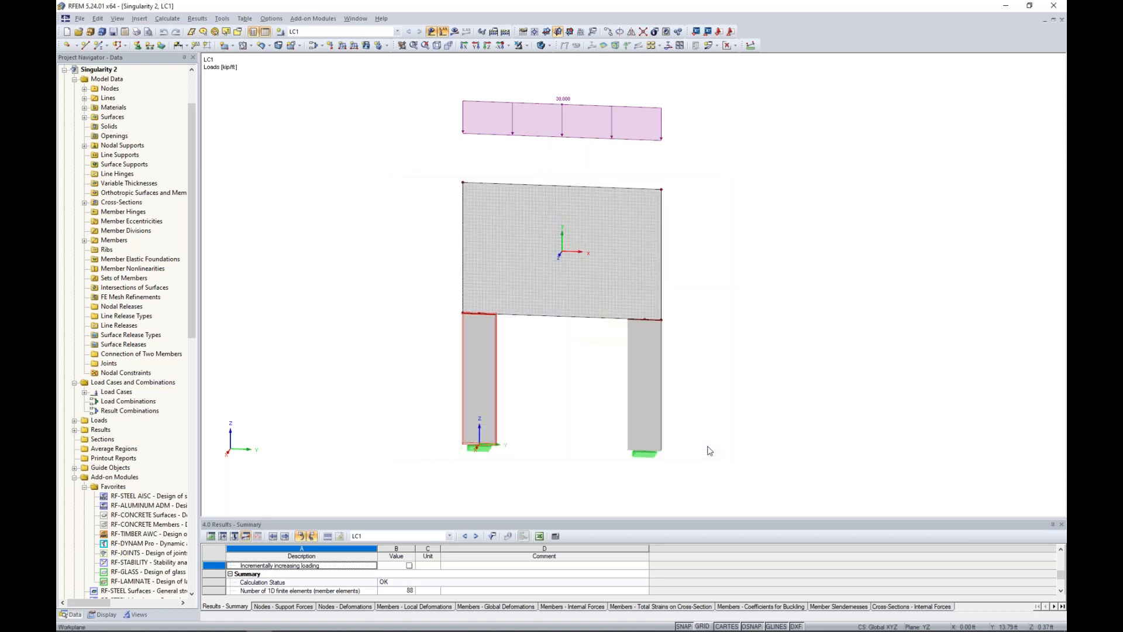
# Display the model as wireframe and examine the single node connecting the column at the origin to the wall
pyautogui.click(549, 46)
pyautogui.click(582, 58)
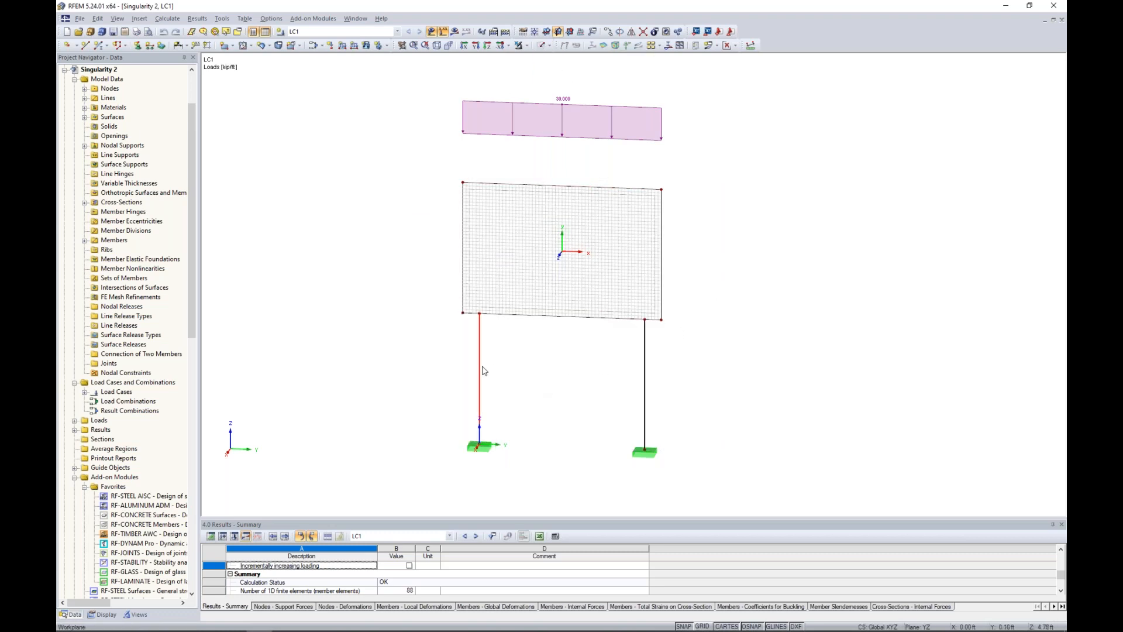
pyautogui.scroll(2, 483, 370)
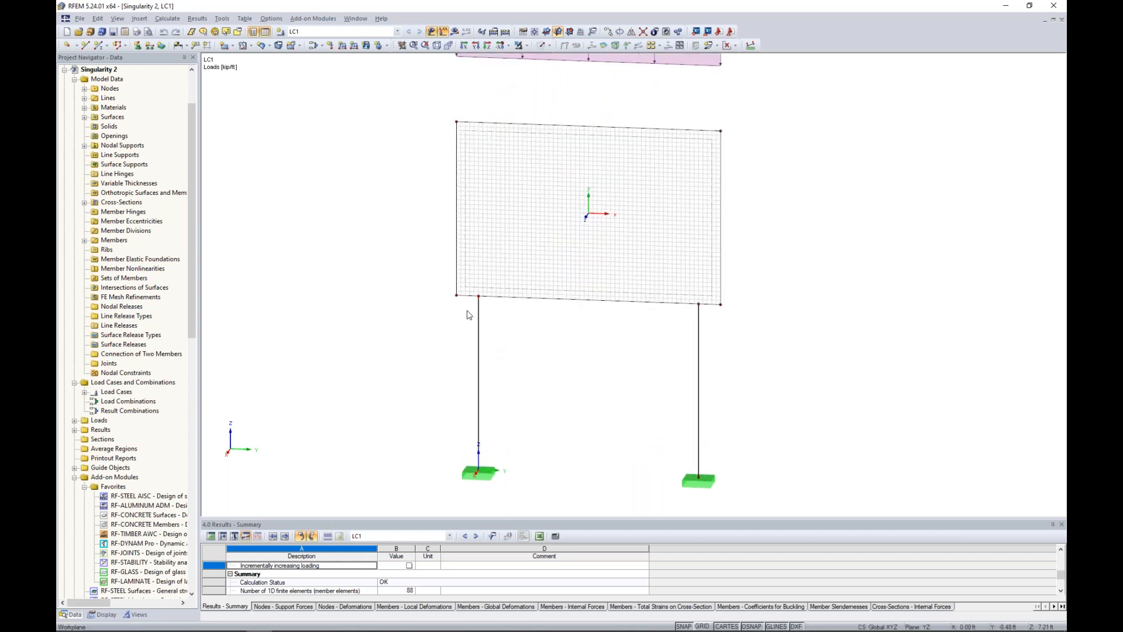
pyautogui.scroll(3, 479, 297)
pyautogui.scroll(1, 501, 285)
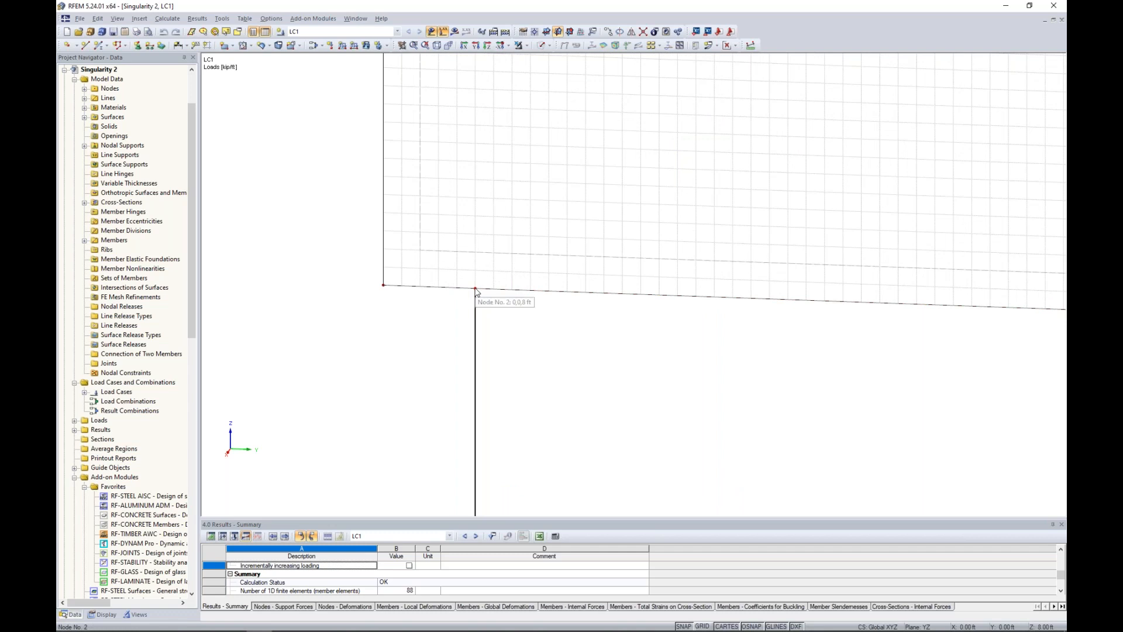
pyautogui.scroll(-5, 476, 291)
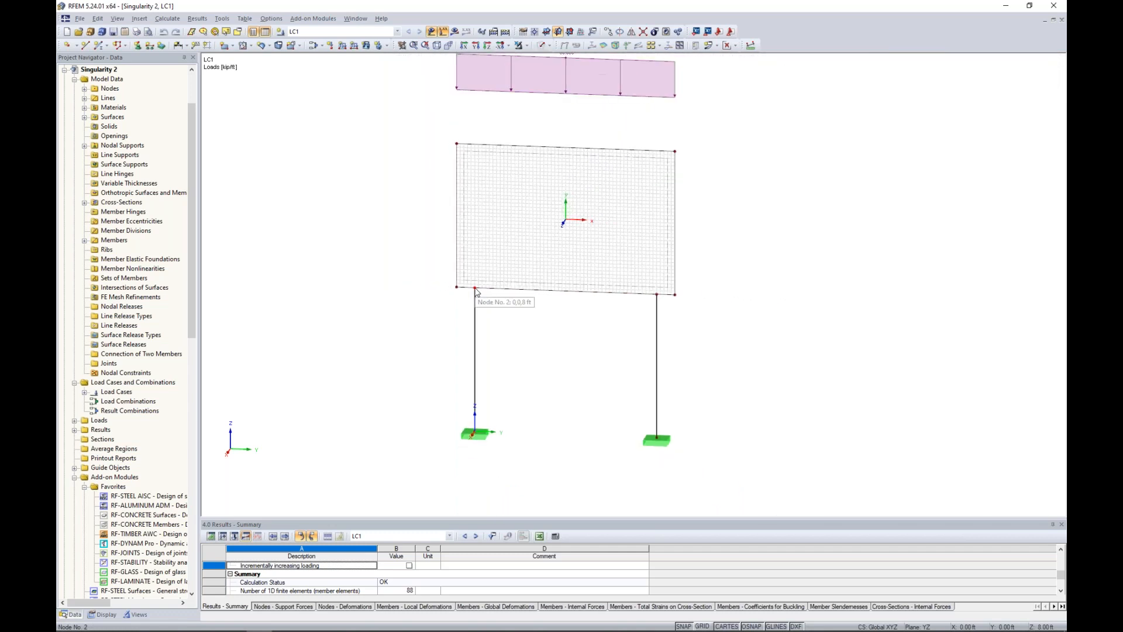
pyautogui.moveTo(549, 318); pyautogui.dragTo(504, 355, button='middle')
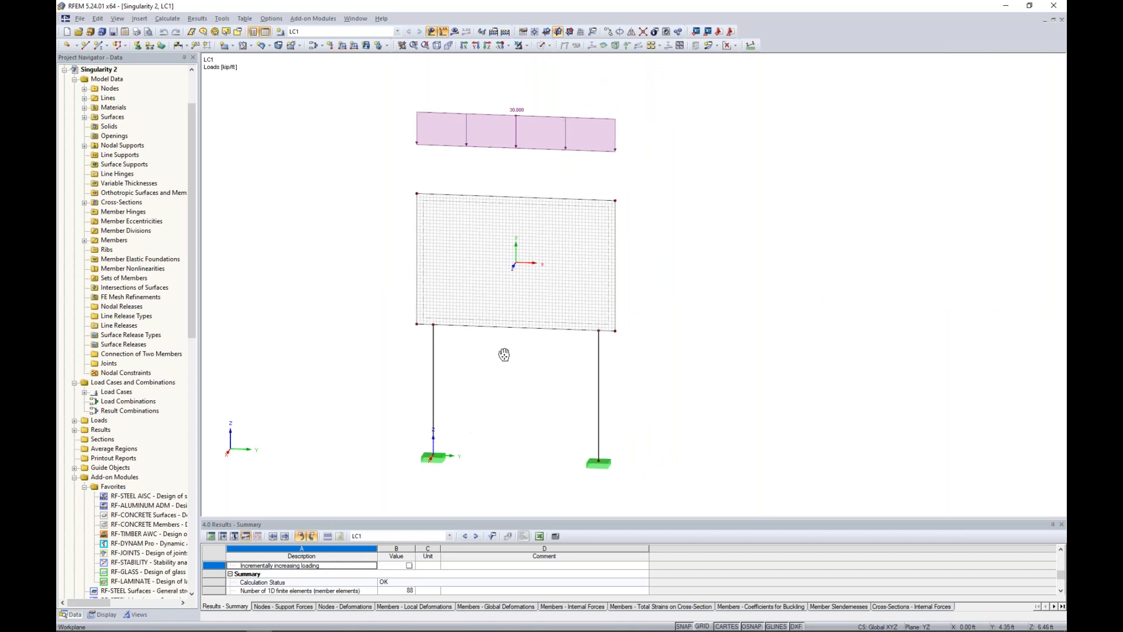
# Show the LC1 results and examine the wall's global deformation at the column connection nodes
pyautogui.click(455, 31)
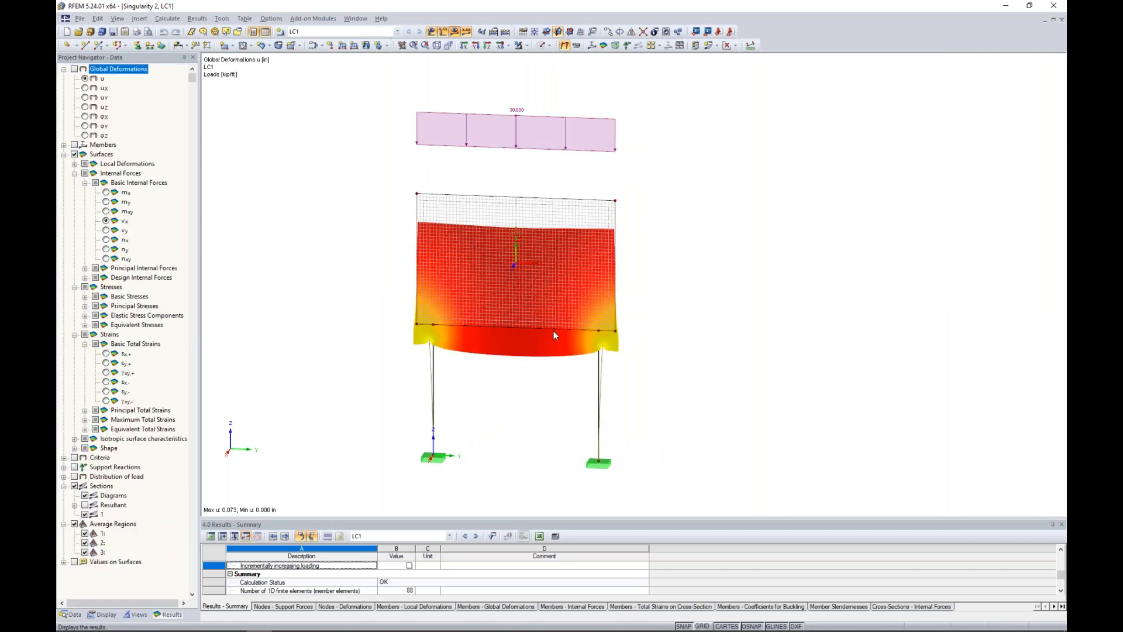
pyautogui.moveTo(370, 310); pyautogui.dragTo(382, 252, button='middle')
pyautogui.scroll(2, 434, 291)
pyautogui.scroll(8, 434, 295)
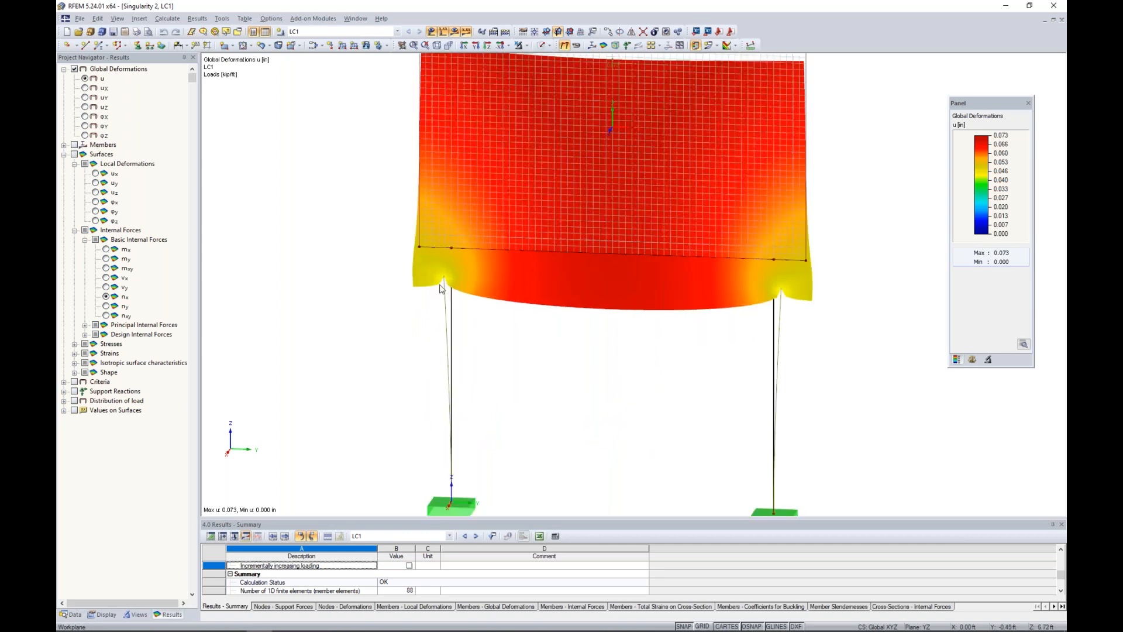
pyautogui.moveTo(504, 334); pyautogui.dragTo(606, 364, button='middle')
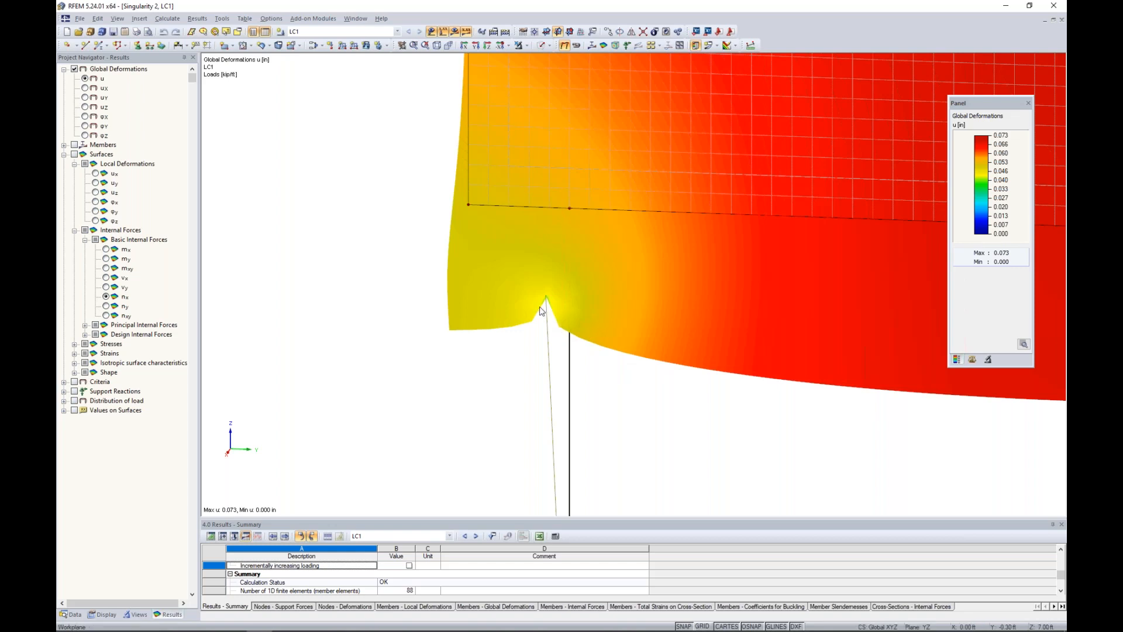
pyautogui.scroll(-5, 542, 311)
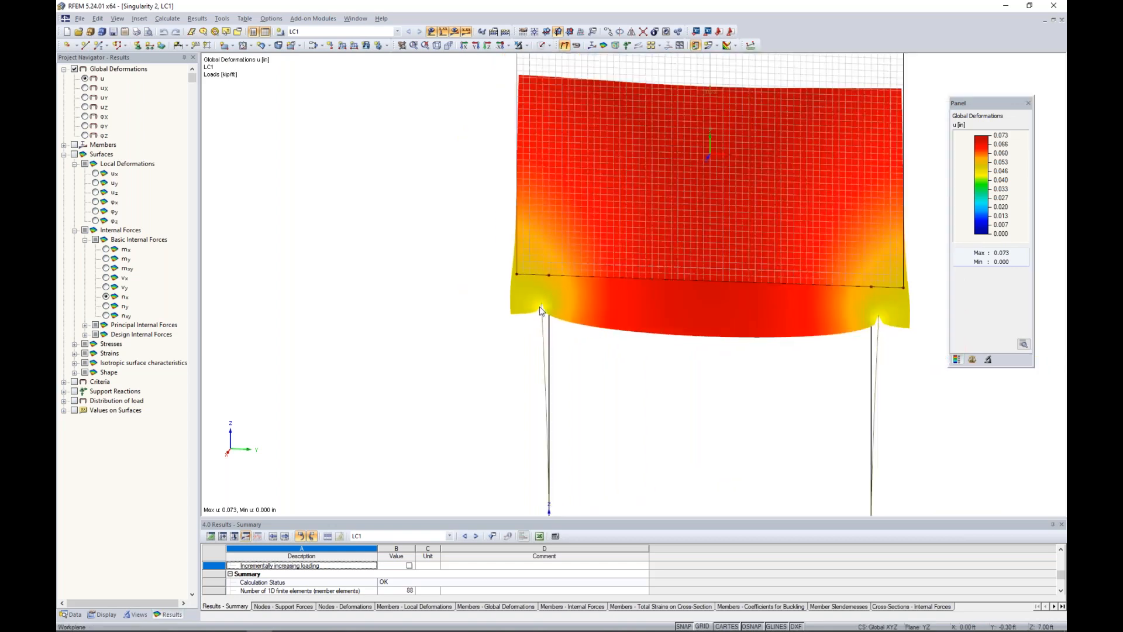
pyautogui.moveTo(617, 349); pyautogui.dragTo(549, 343, button='middle')
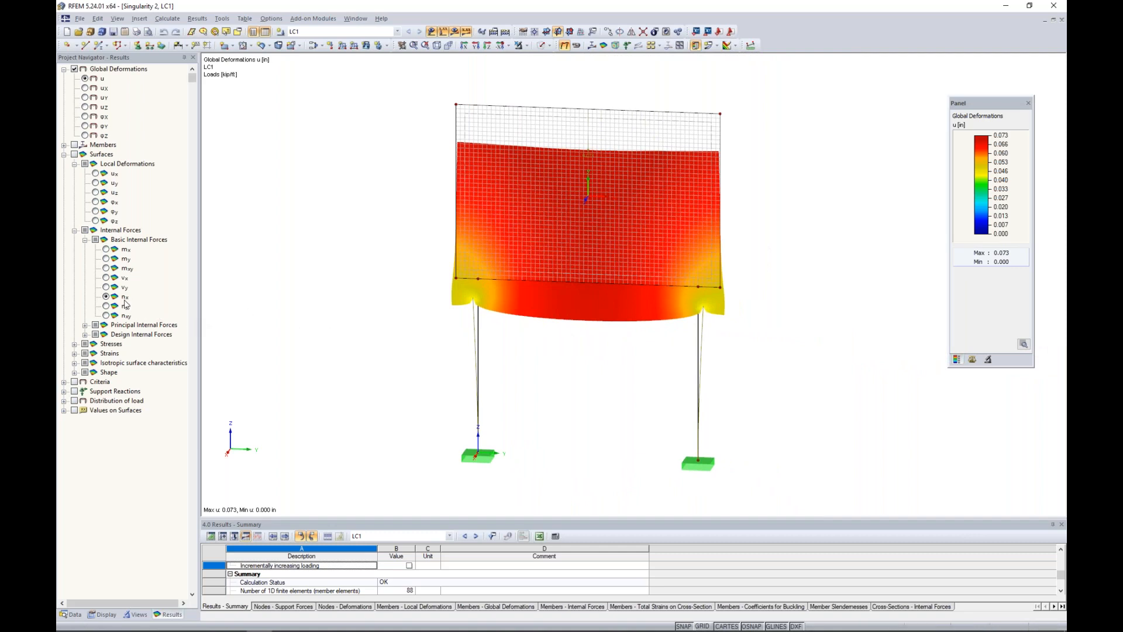
# Display the basic internal force ny on the wall and examine its concentration above the columns
pyautogui.click(106, 306)
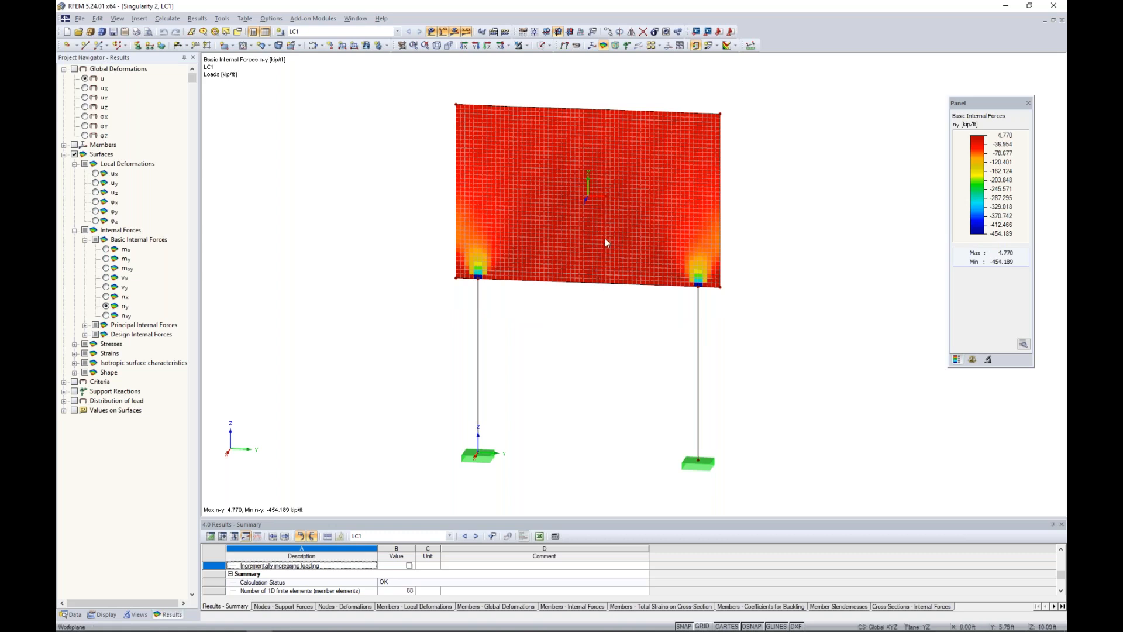
pyautogui.scroll(5, 478, 281)
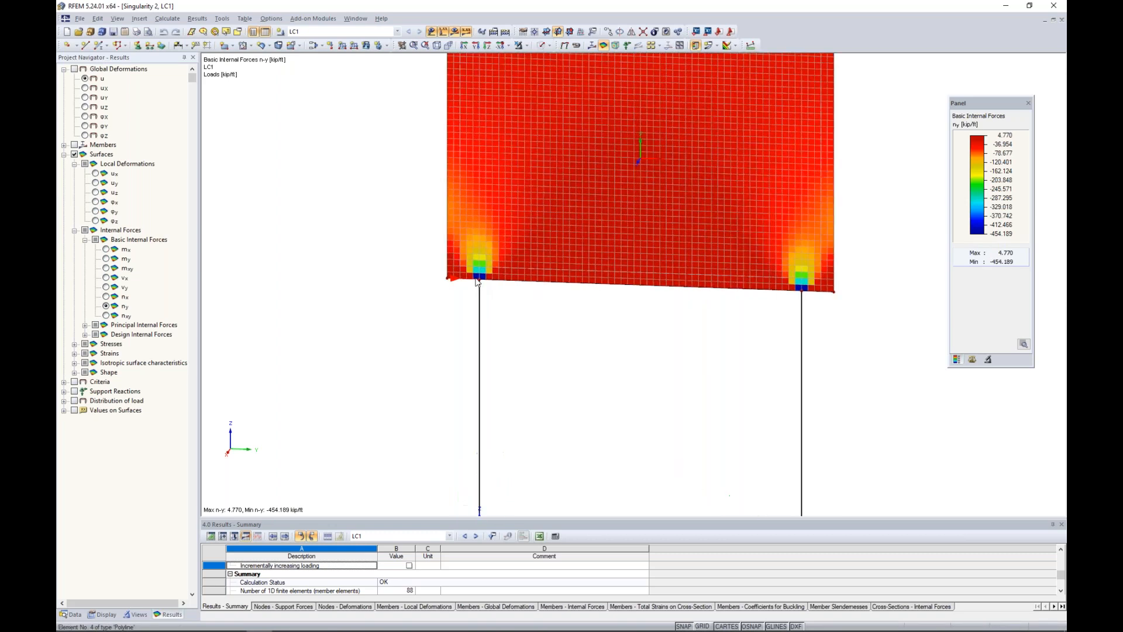
pyautogui.scroll(1, 478, 283)
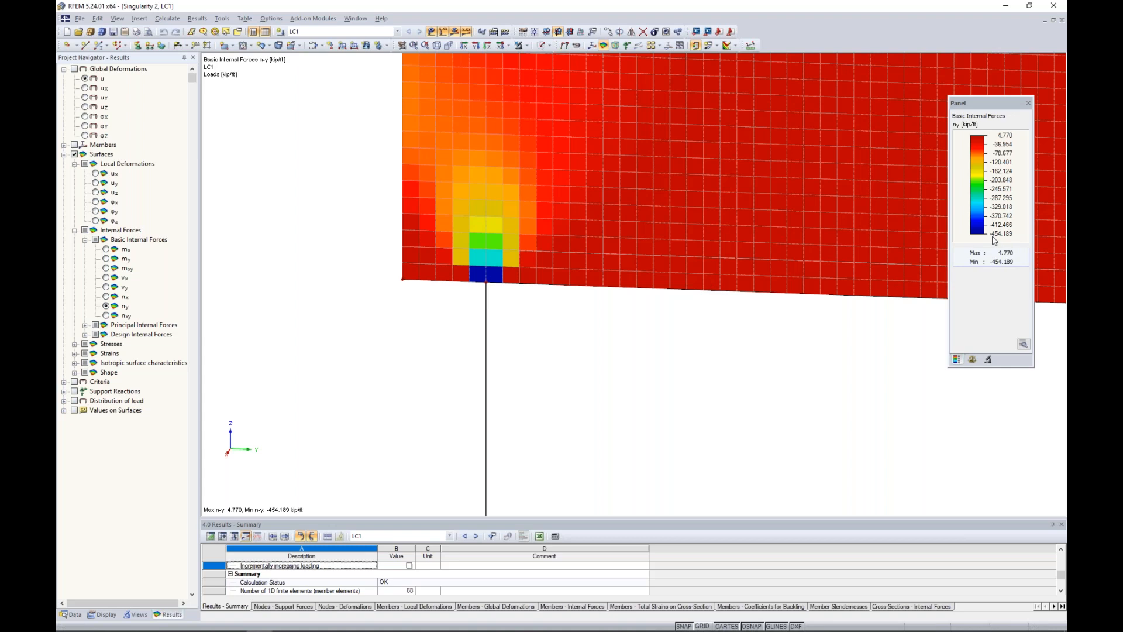
pyautogui.scroll(-5, 529, 332)
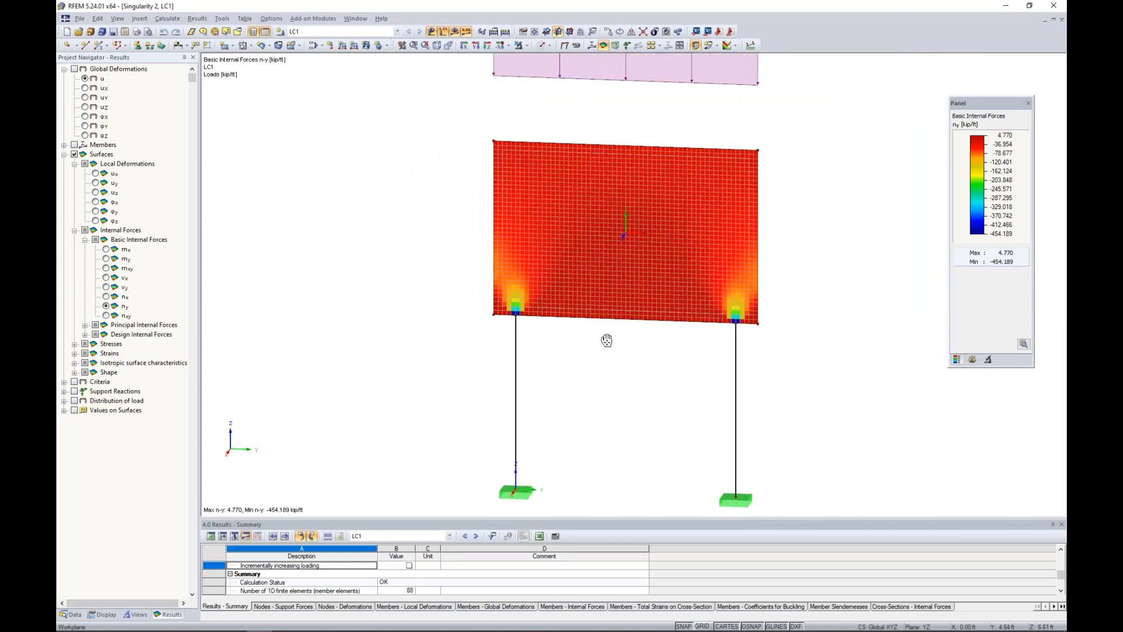
# Start a new member of type Rigid without hinges, accepting the deletion of the existing results and FE mesh
pyautogui.moveTo(602, 335); pyautogui.dragTo(547, 305, button='middle')
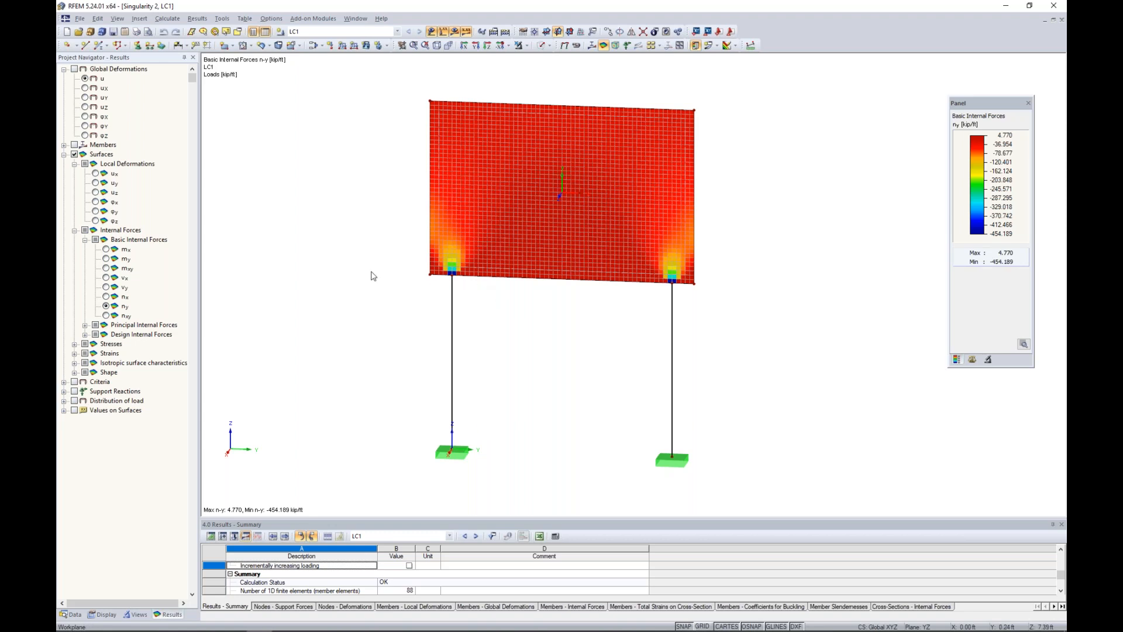
pyautogui.click(99, 46)
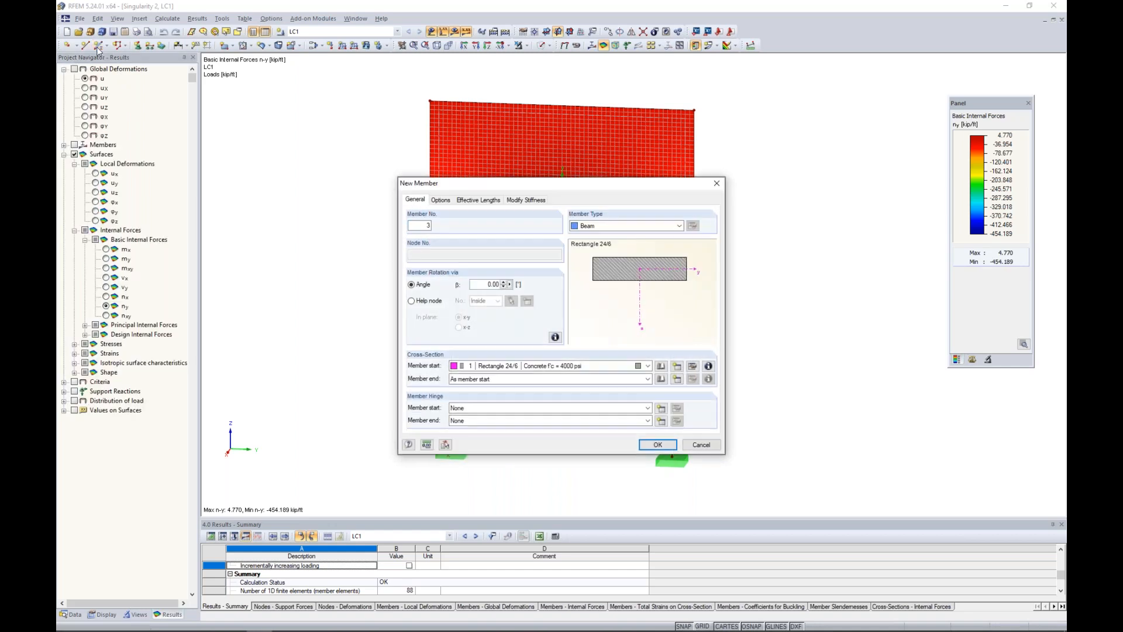
pyautogui.click(603, 227)
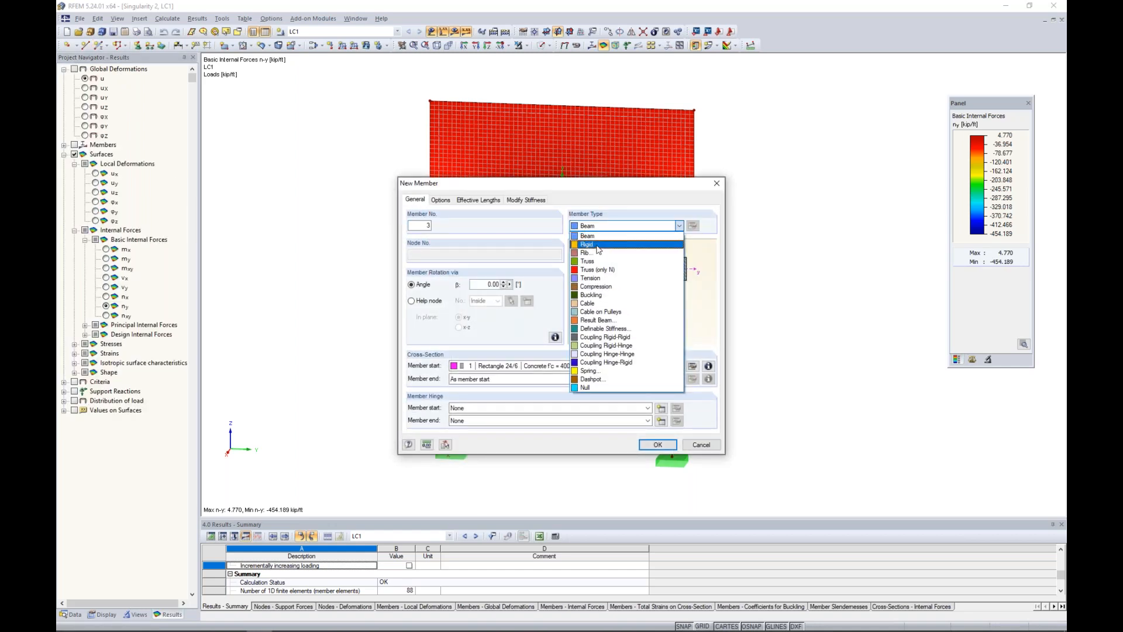
pyautogui.click(598, 245)
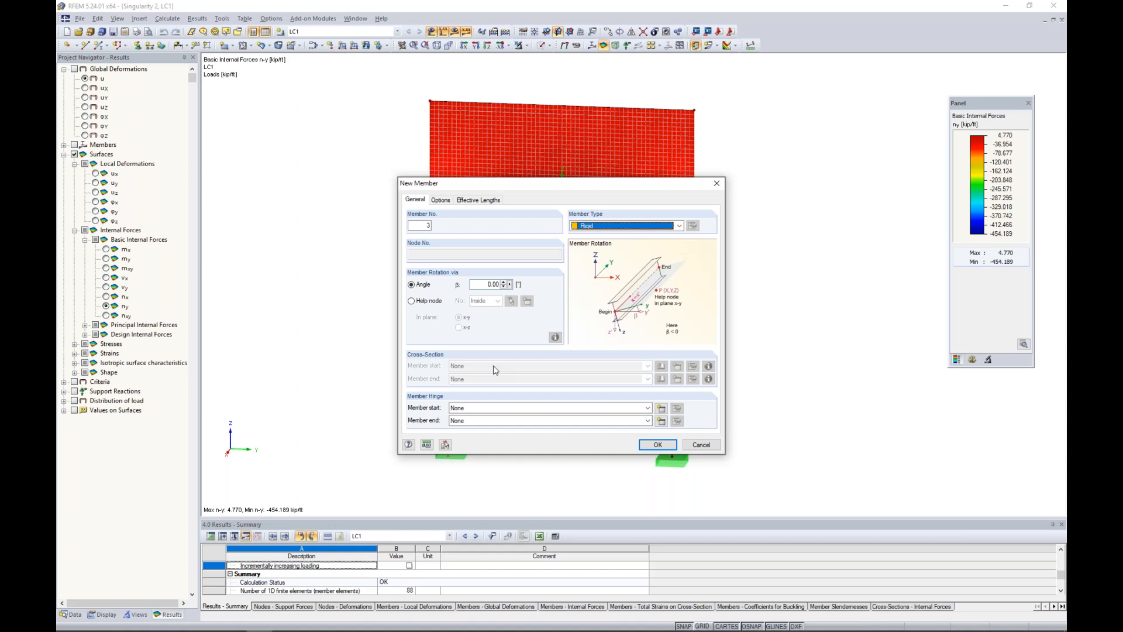
pyautogui.click(660, 445)
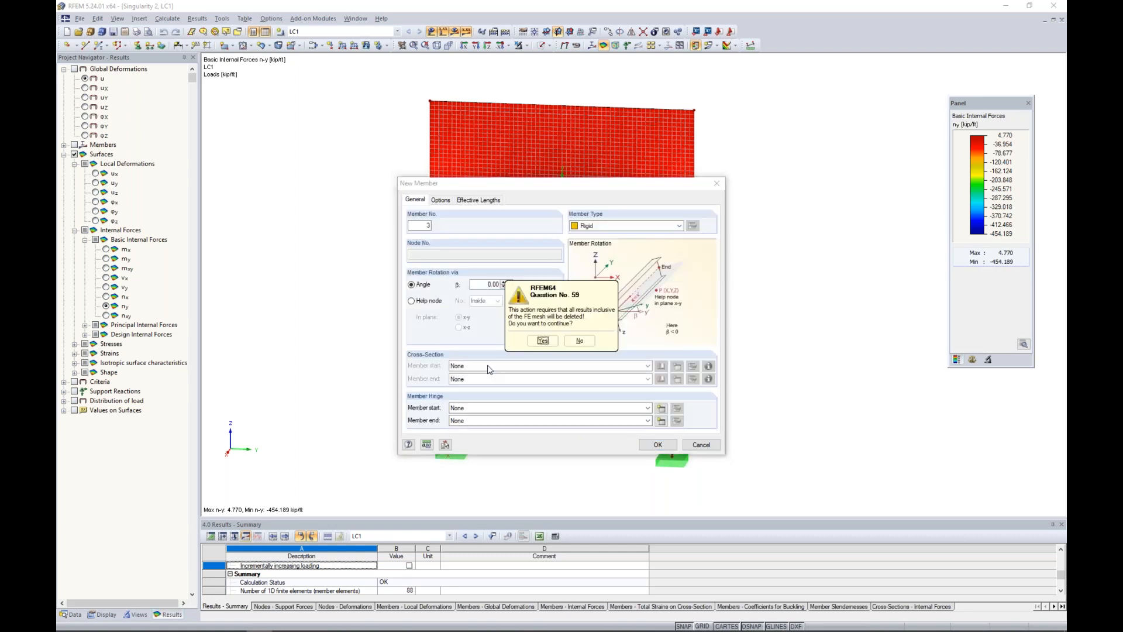
pyautogui.click(546, 345)
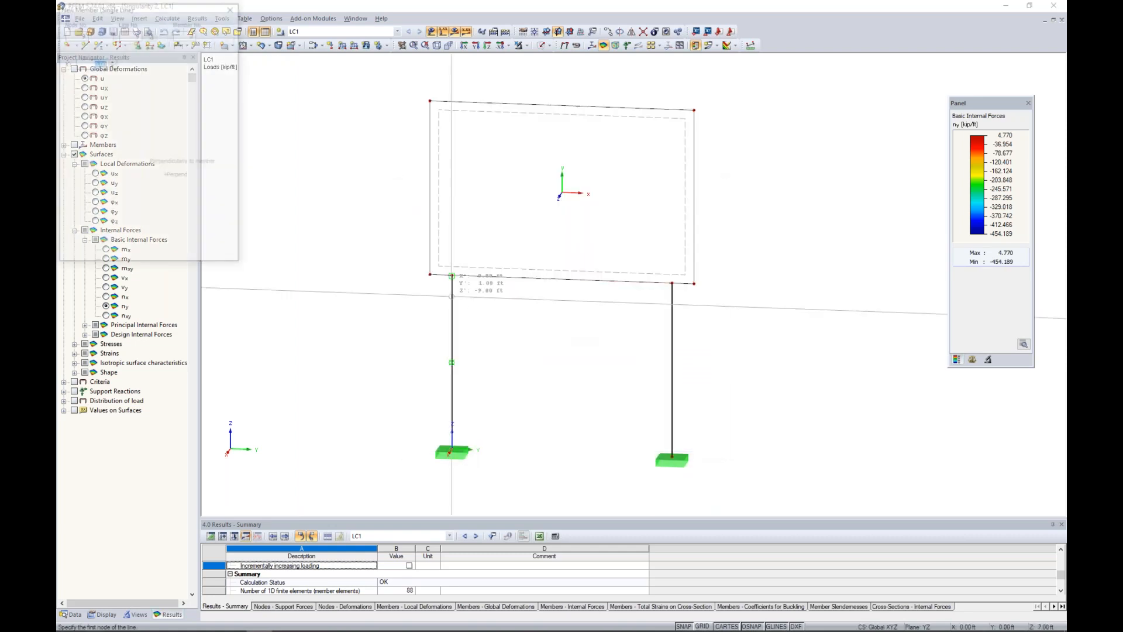
# Draw two 1 ft rigid members along the wall's lower edge, one to each side of the top node of the column at the origin
pyautogui.scroll(5, 452, 275)
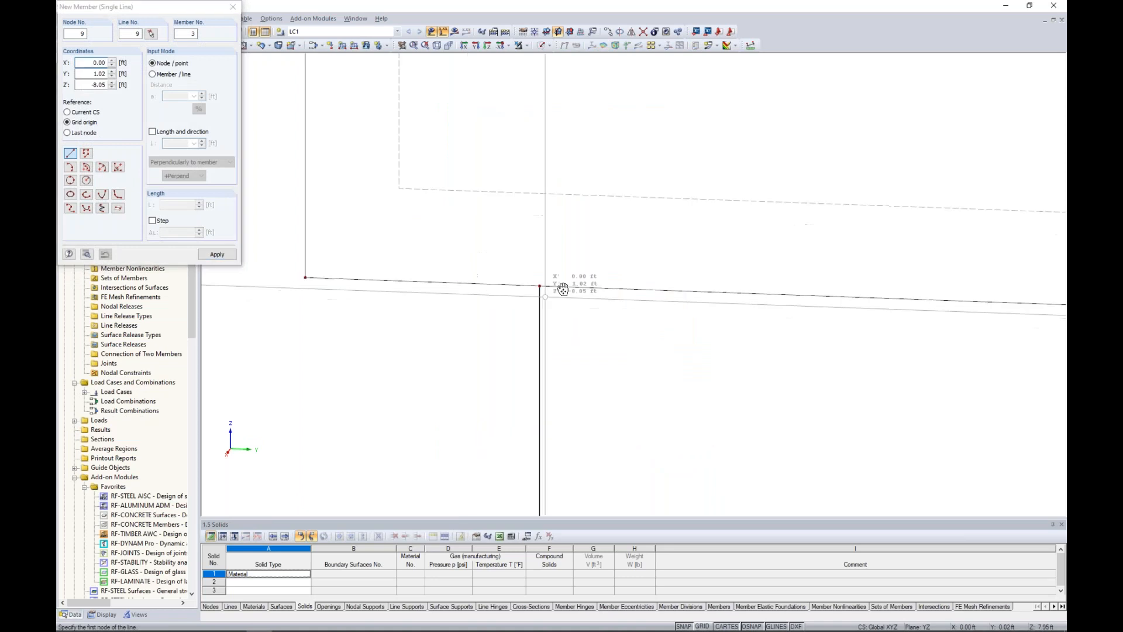
pyautogui.click(685, 241)
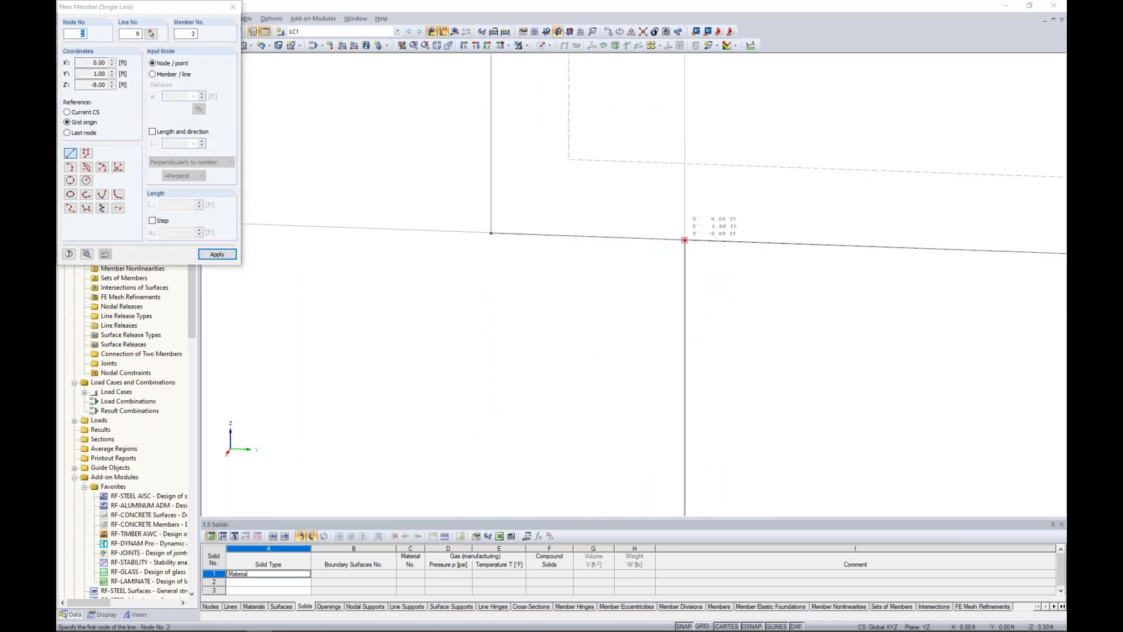
pyautogui.click(491, 233)
pyautogui.moveTo(764, 300); pyautogui.dragTo(632, 269, button='middle')
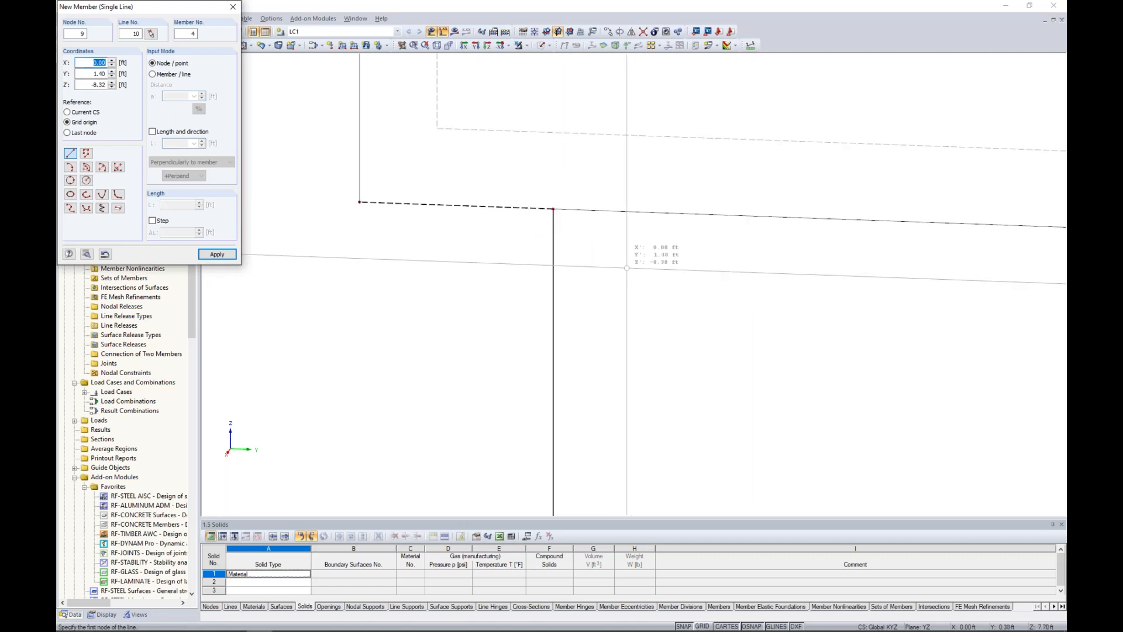
pyautogui.click(553, 208)
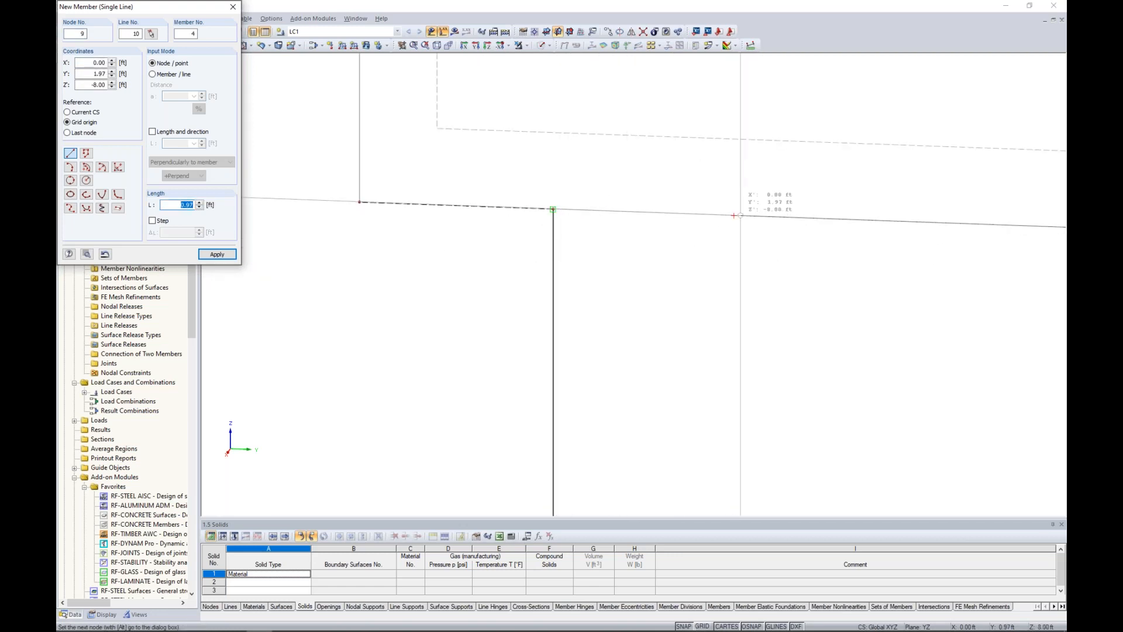
pyautogui.click(734, 216)
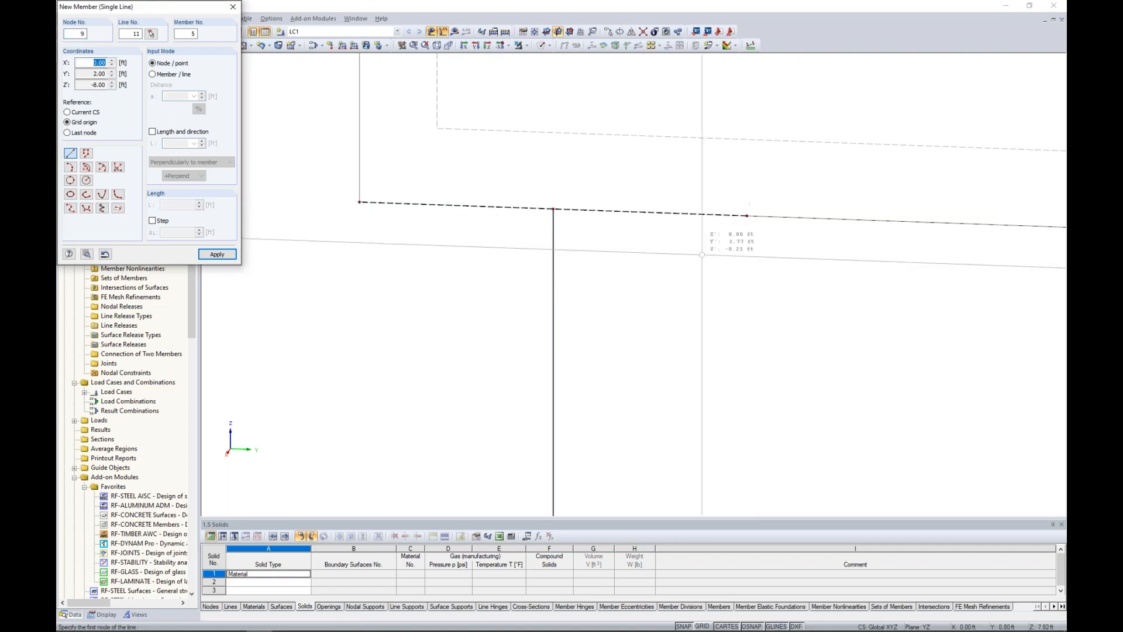
pyautogui.press('Escape')
pyautogui.scroll(-5, 700, 260)
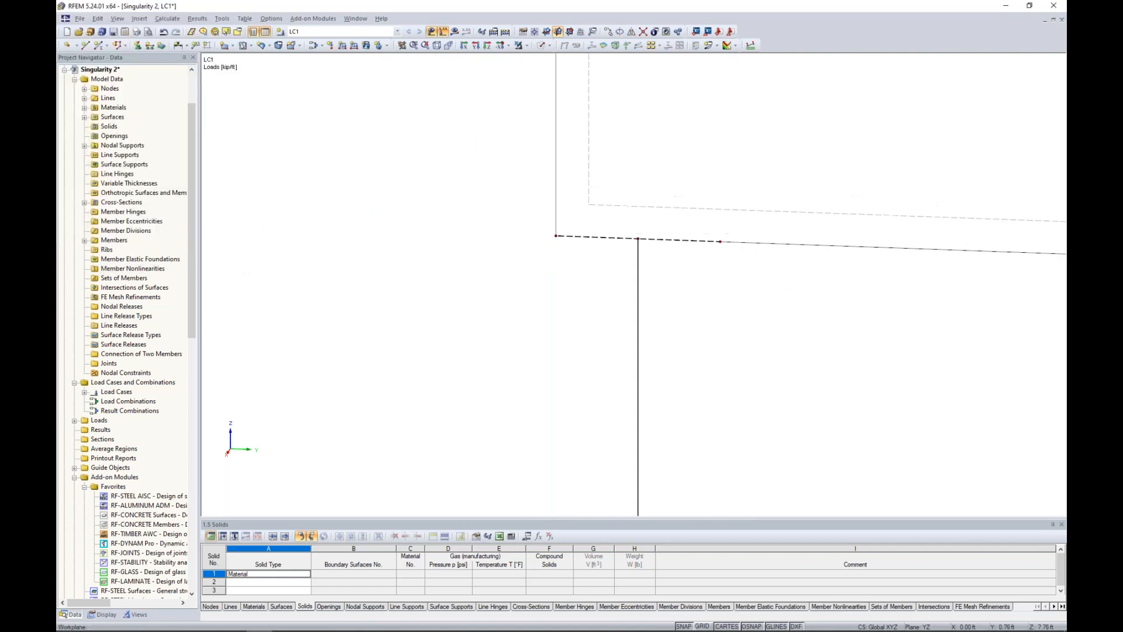
pyautogui.moveTo(730, 281); pyautogui.dragTo(493, 224, button='middle')
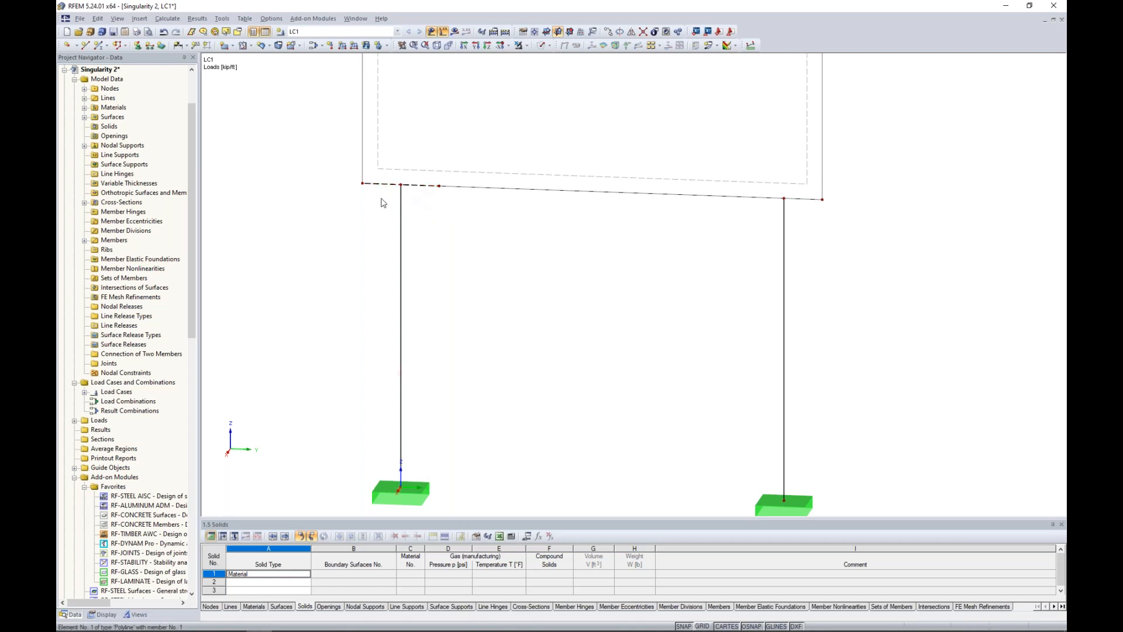
# Compare the rigid members with the column width in solid display, and copy both to the top of the other column
pyautogui.click(543, 45)
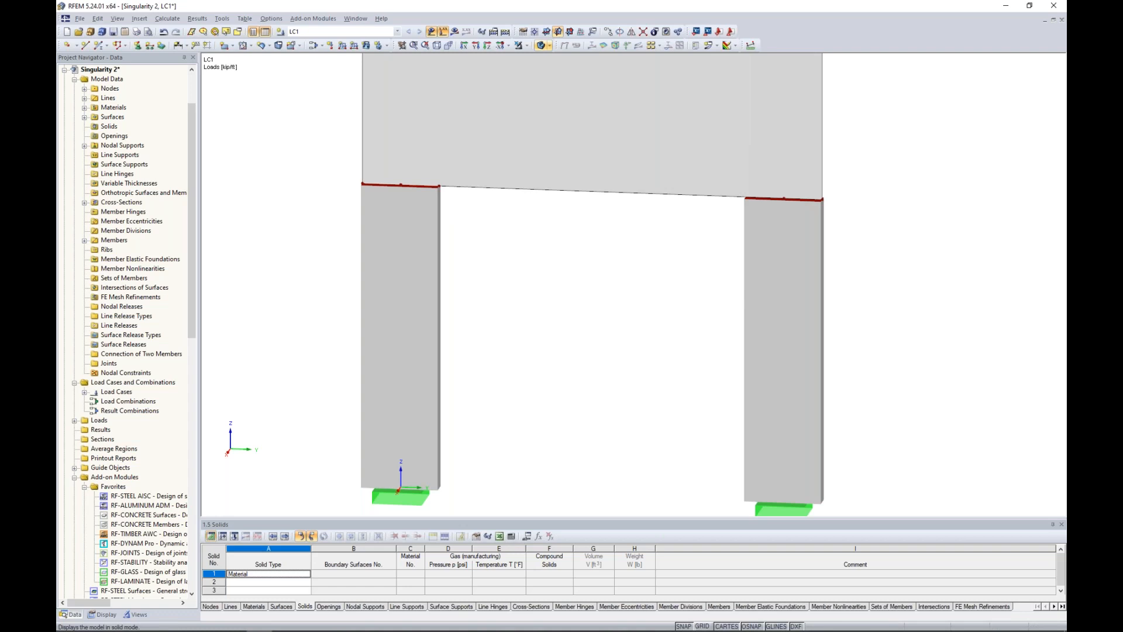
pyautogui.click(543, 45)
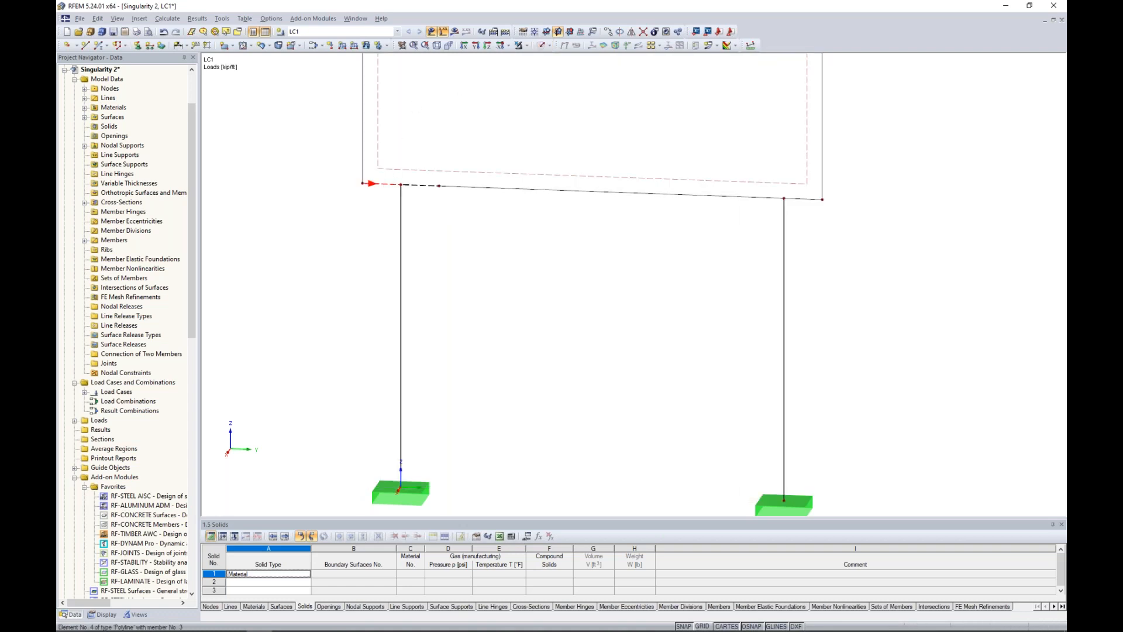
pyautogui.moveTo(407, 187); pyautogui.dragTo(788, 200)
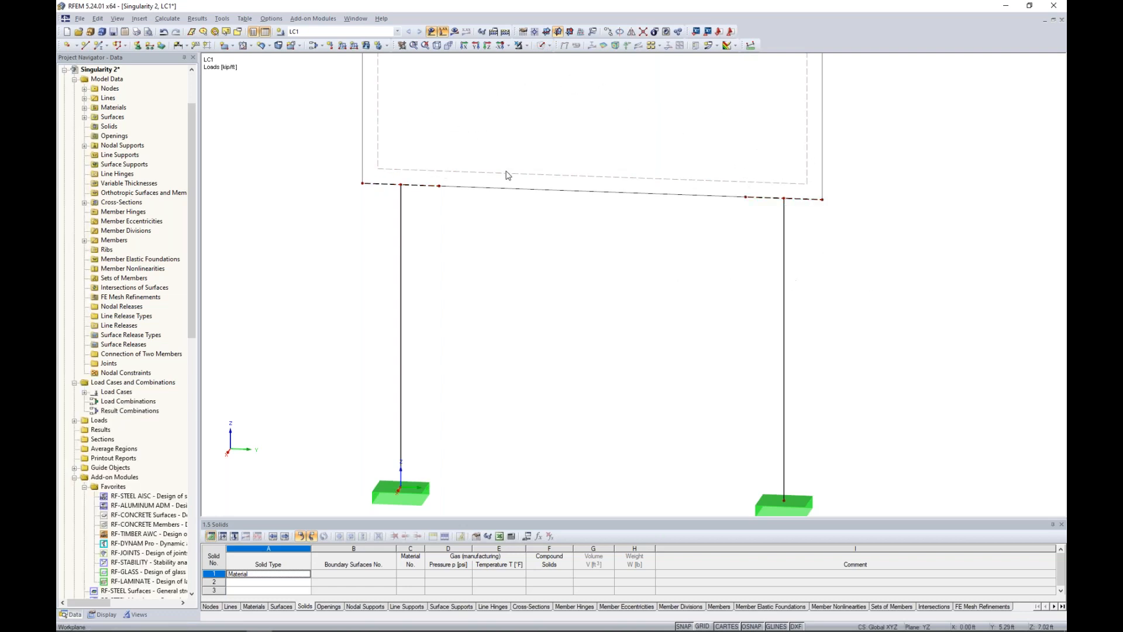
pyautogui.scroll(-3, 842, 276)
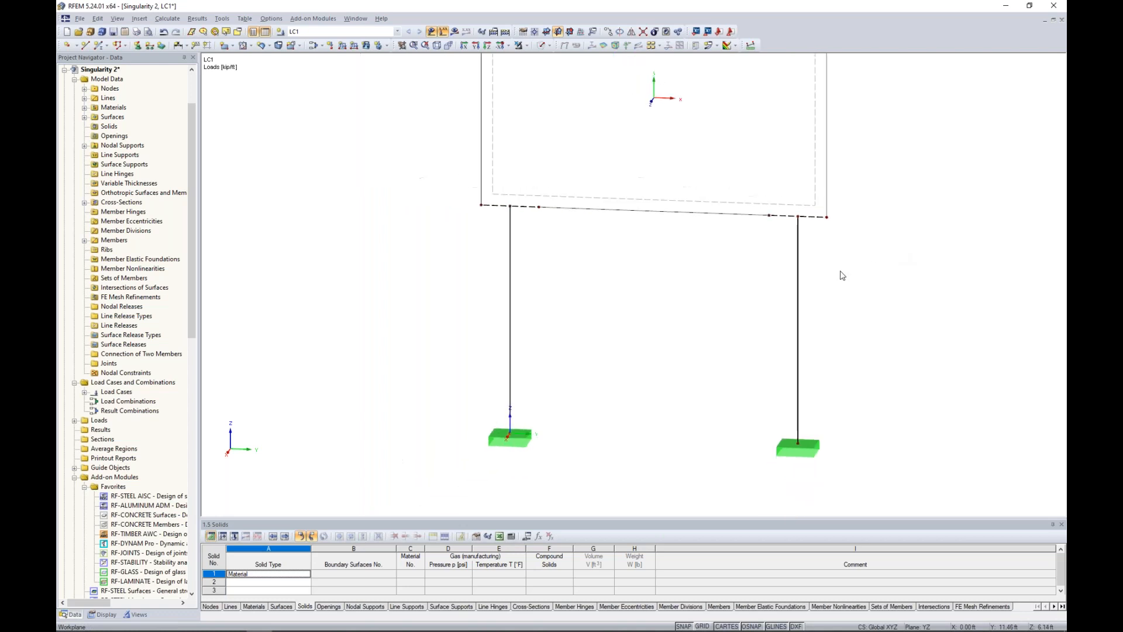
pyautogui.moveTo(842, 275); pyautogui.dragTo(700, 314, button='middle')
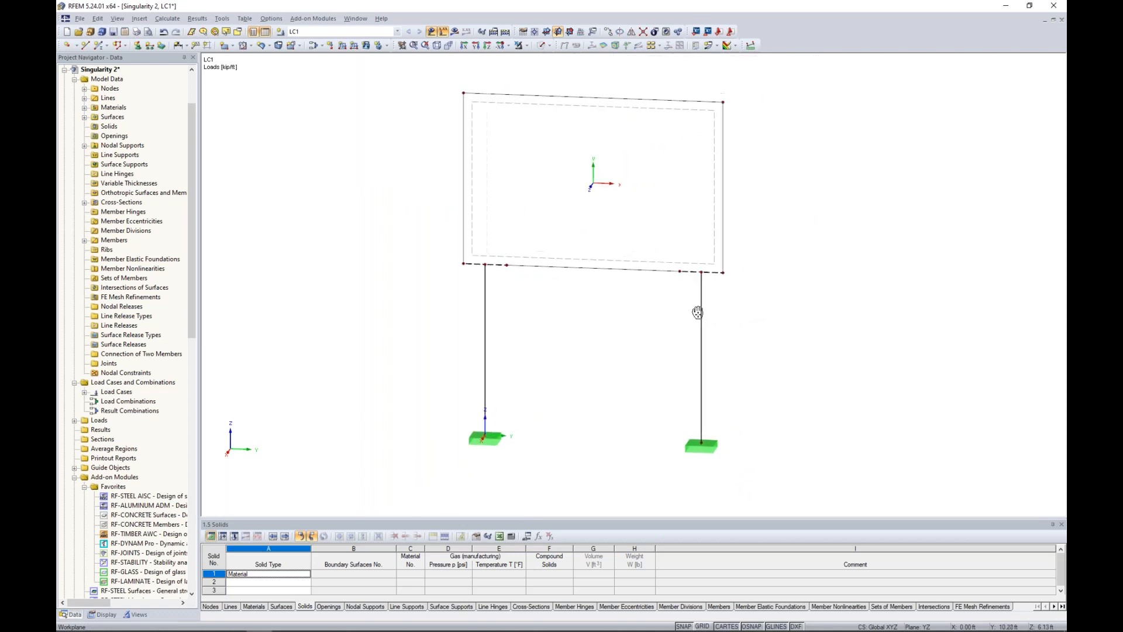
# Calculate LC1 and examine the global deformation of the wall's lower edge above the columns
pyautogui.click(455, 32)
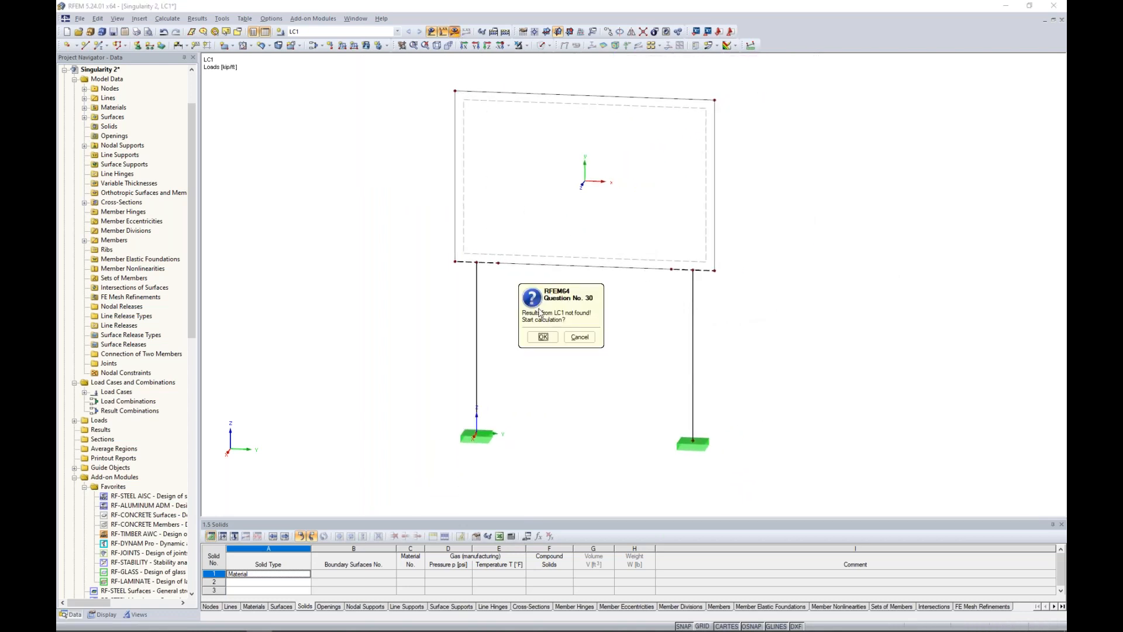
pyautogui.click(539, 345)
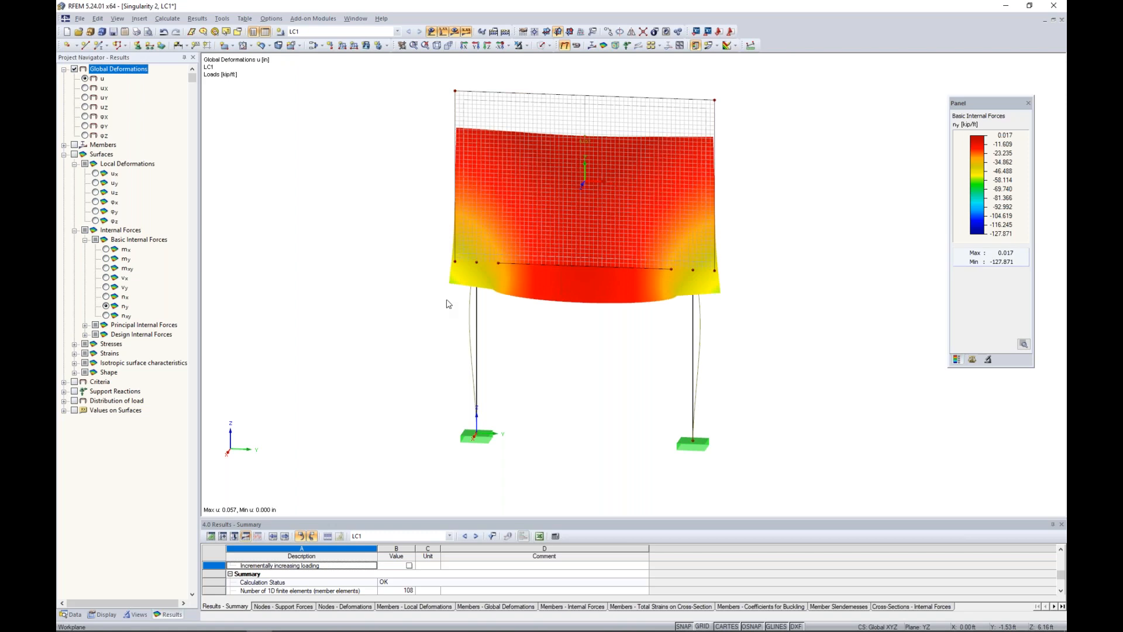
pyautogui.scroll(5, 449, 304)
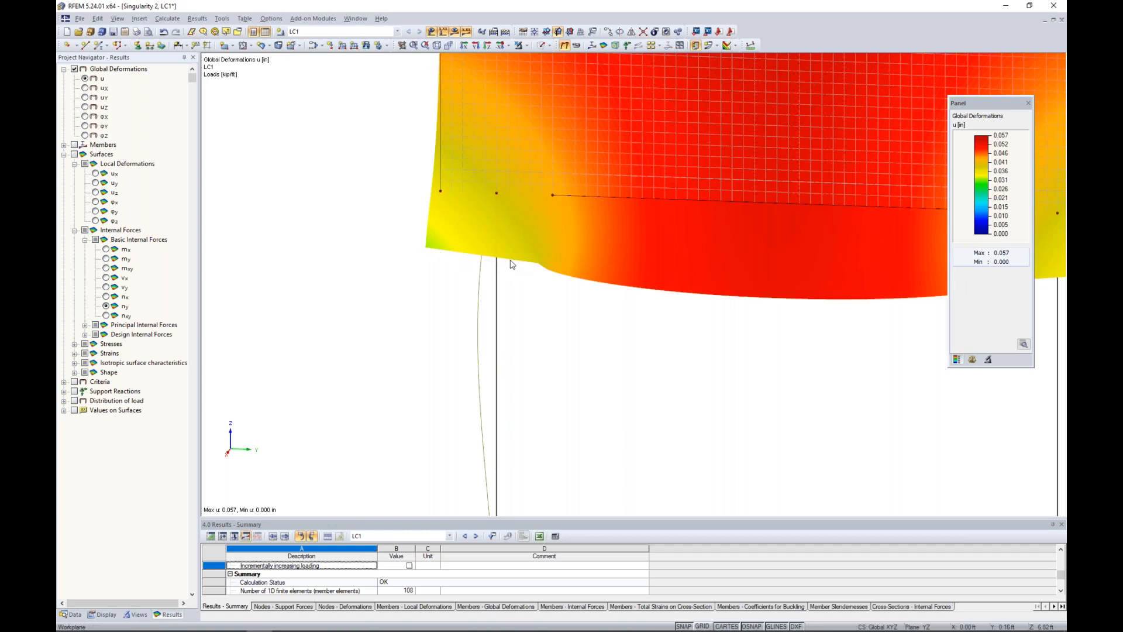
pyautogui.scroll(-2, 586, 283)
pyautogui.moveTo(687, 319); pyautogui.dragTo(507, 279, button='middle')
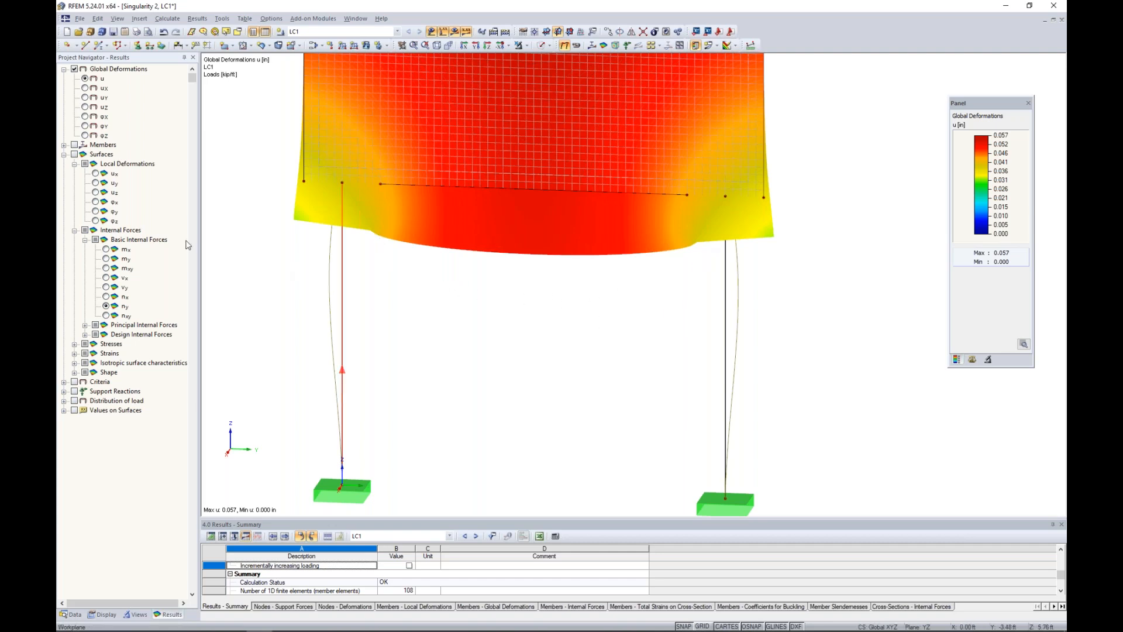
# Display the basic internal force ny on the wall and examine its distribution around the ends of the rigid members
pyautogui.click(75, 154)
pyautogui.scroll(-2, 514, 318)
pyautogui.moveTo(527, 325); pyautogui.dragTo(526, 369, button='middle')
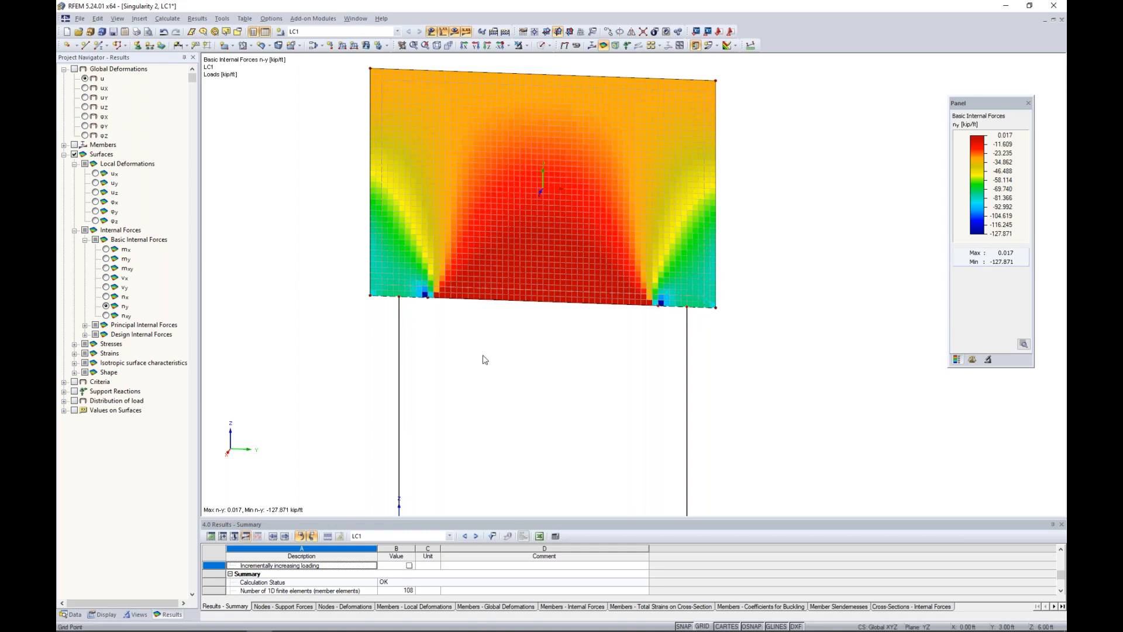
pyautogui.scroll(5, 432, 299)
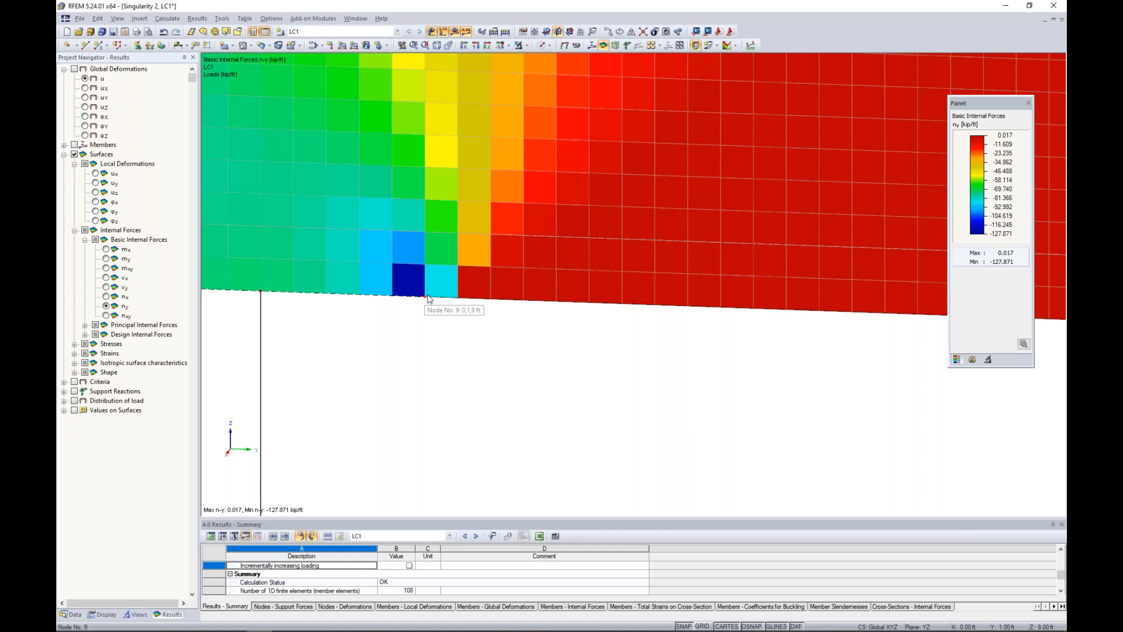
pyautogui.scroll(-5, 539, 258)
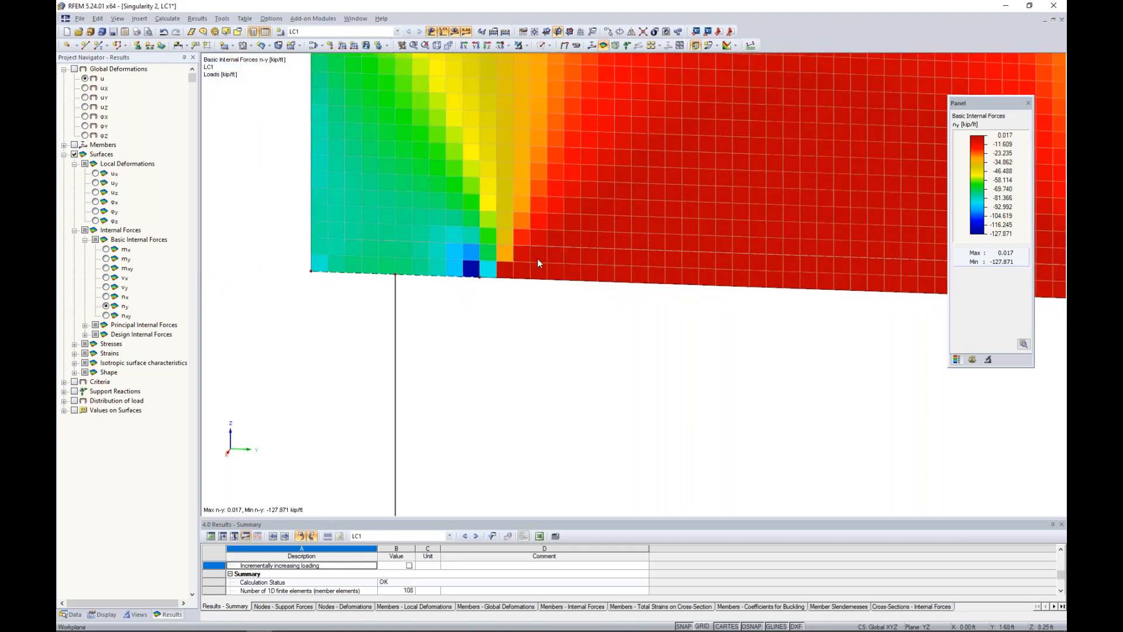
pyautogui.scroll(-3, 593, 308)
pyautogui.moveTo(632, 321); pyautogui.dragTo(552, 318, button='middle')
pyautogui.scroll(-1, 552, 317)
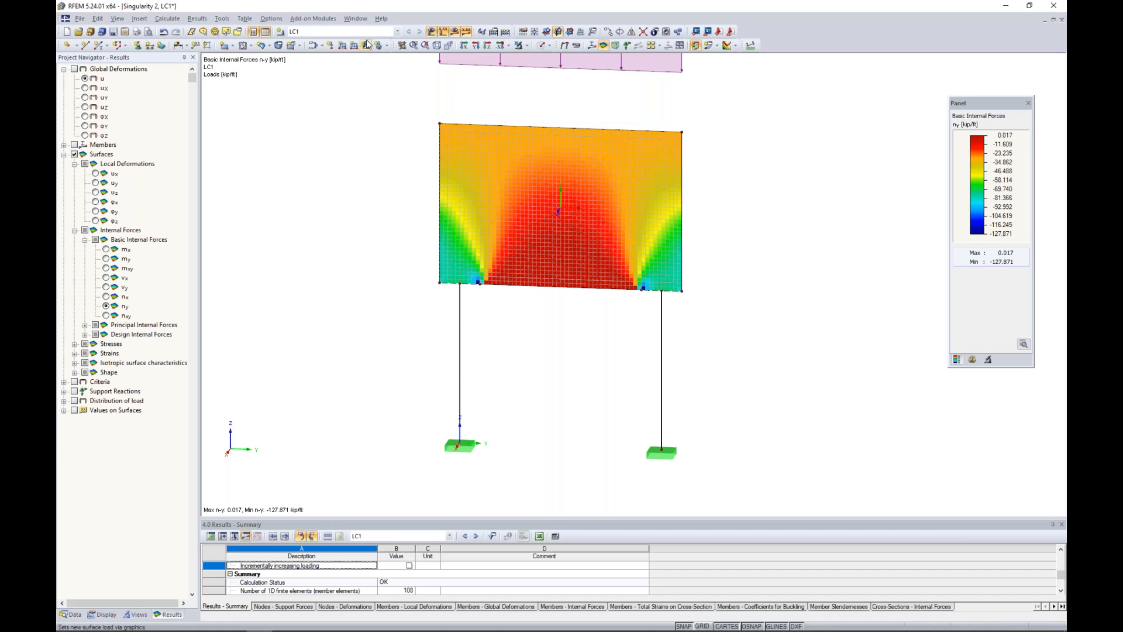
# Switch to the open model Eccentricity 1, LC1
pyautogui.click(358, 19)
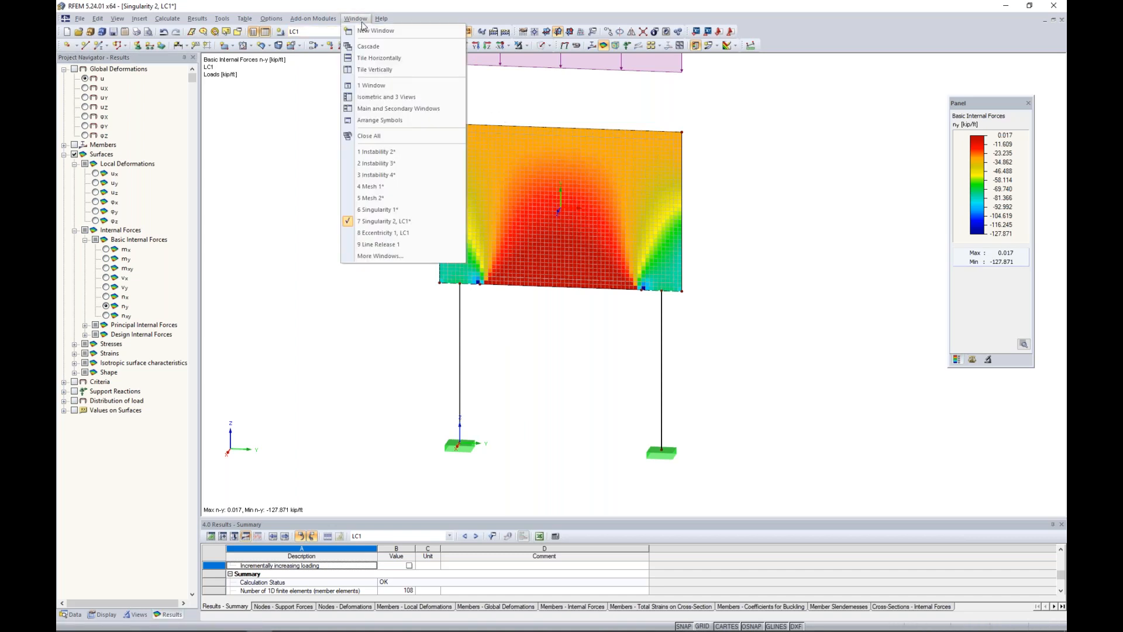
pyautogui.click(410, 257)
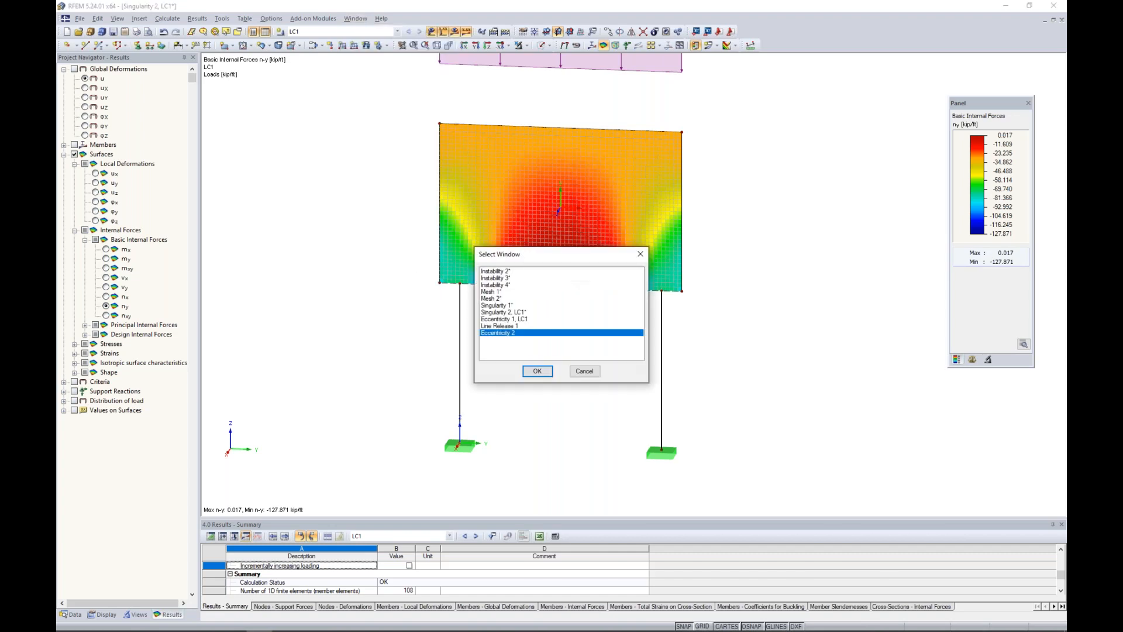
pyautogui.click(507, 319)
pyautogui.click(537, 371)
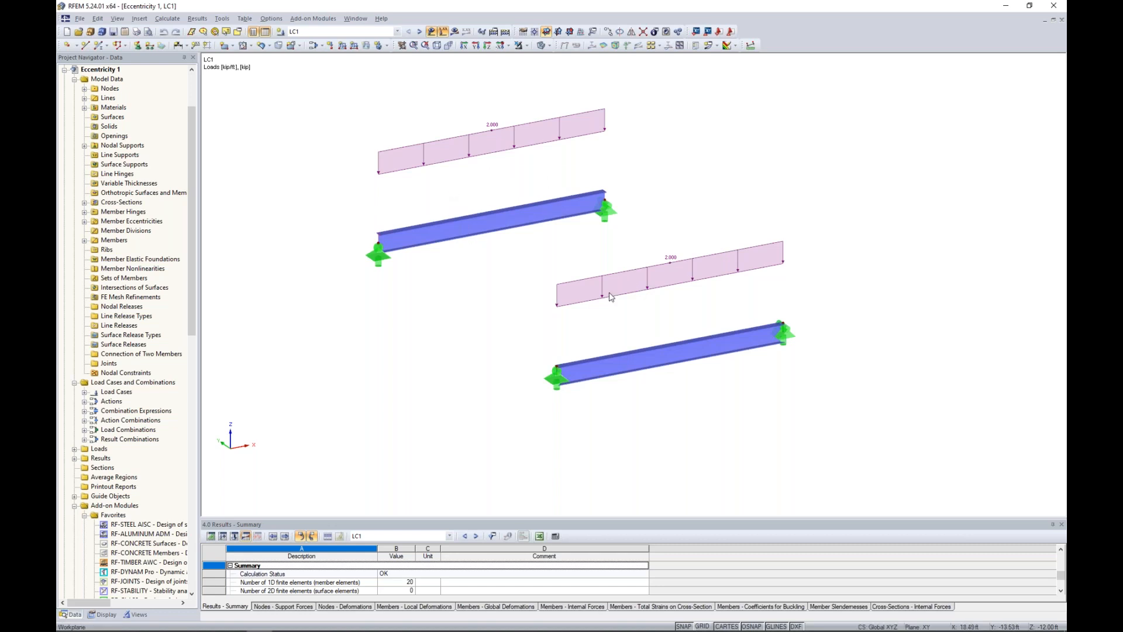
# Compare the wireframe and solid displays of the W 18x65 beam without the offset to see where its supports connect
pyautogui.moveTo(460, 279); pyautogui.dragTo(544, 336, button='middle')
pyautogui.scroll(4, 509, 284)
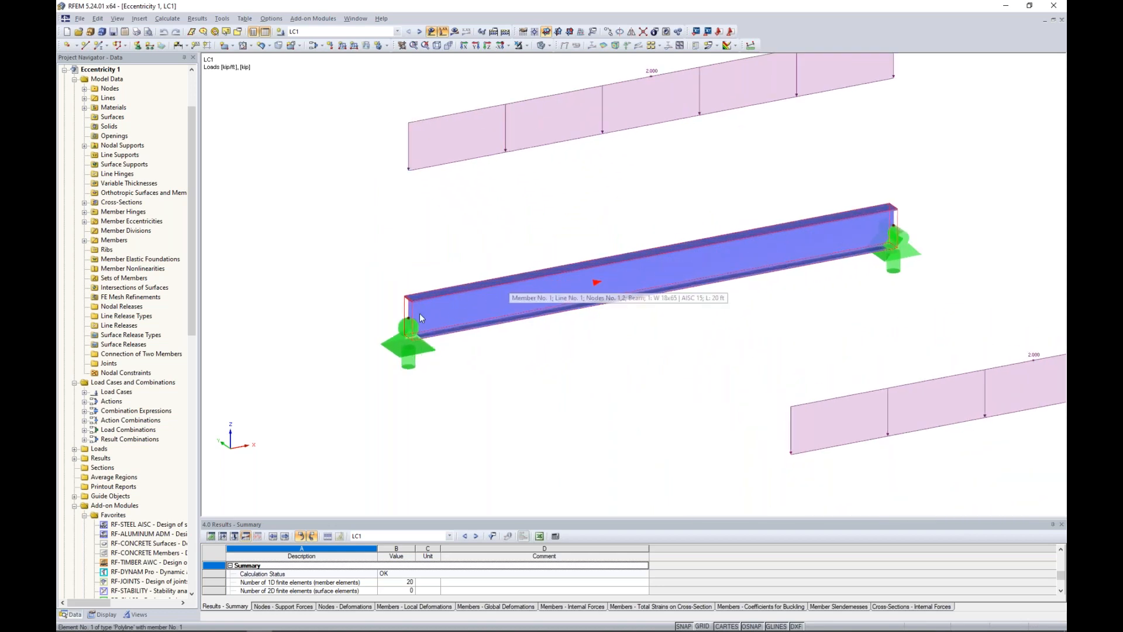
pyautogui.click(542, 46)
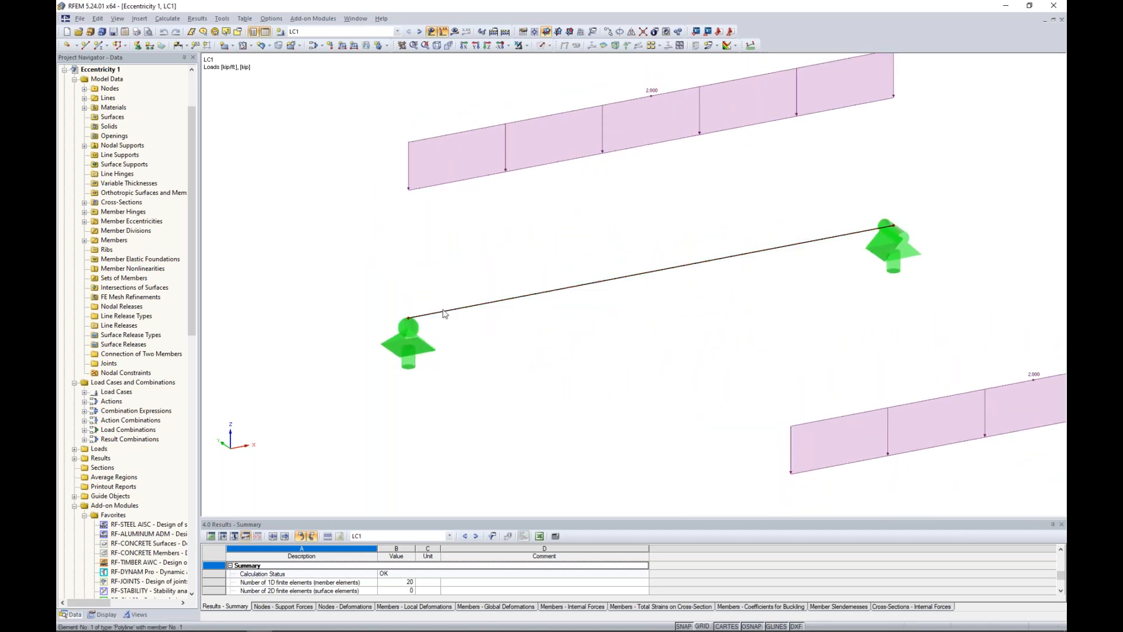
pyautogui.click(542, 45)
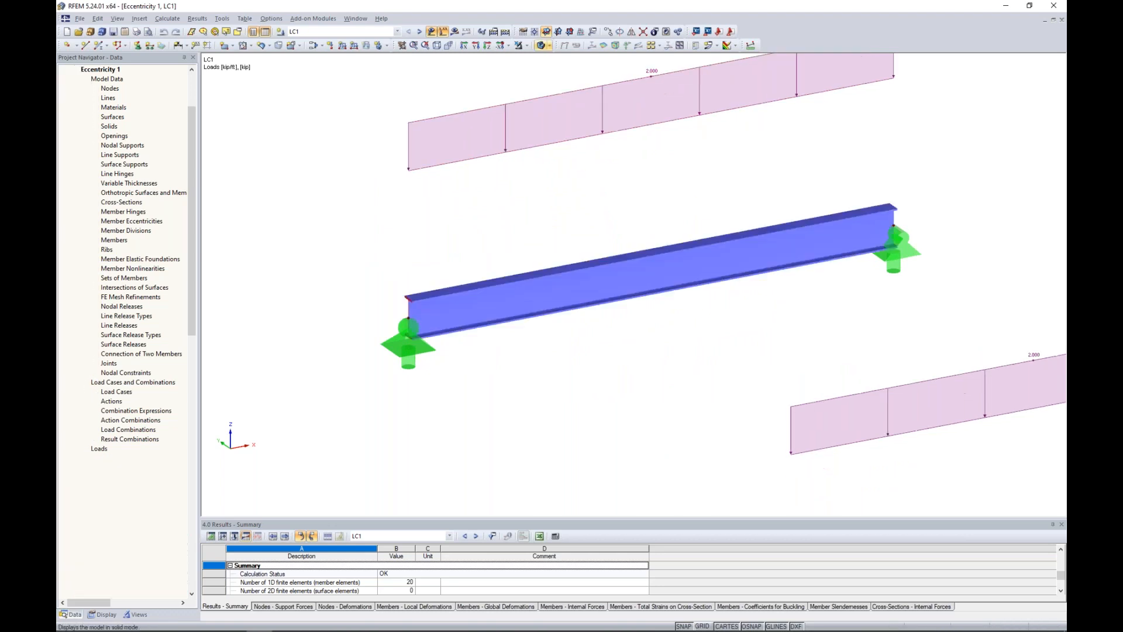
# Hide the nodal supports in the model display to expose the ends of the second beam
pyautogui.moveTo(717, 418); pyautogui.dragTo(459, 176, button='middle')
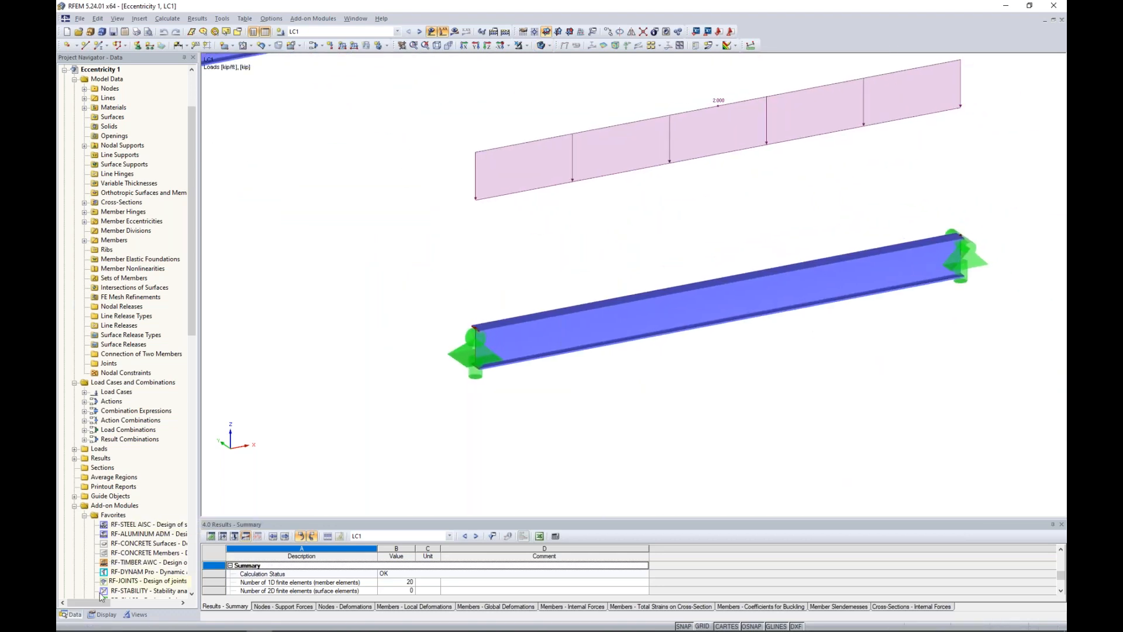
pyautogui.click(103, 614)
pyautogui.scroll(15, 84, 188)
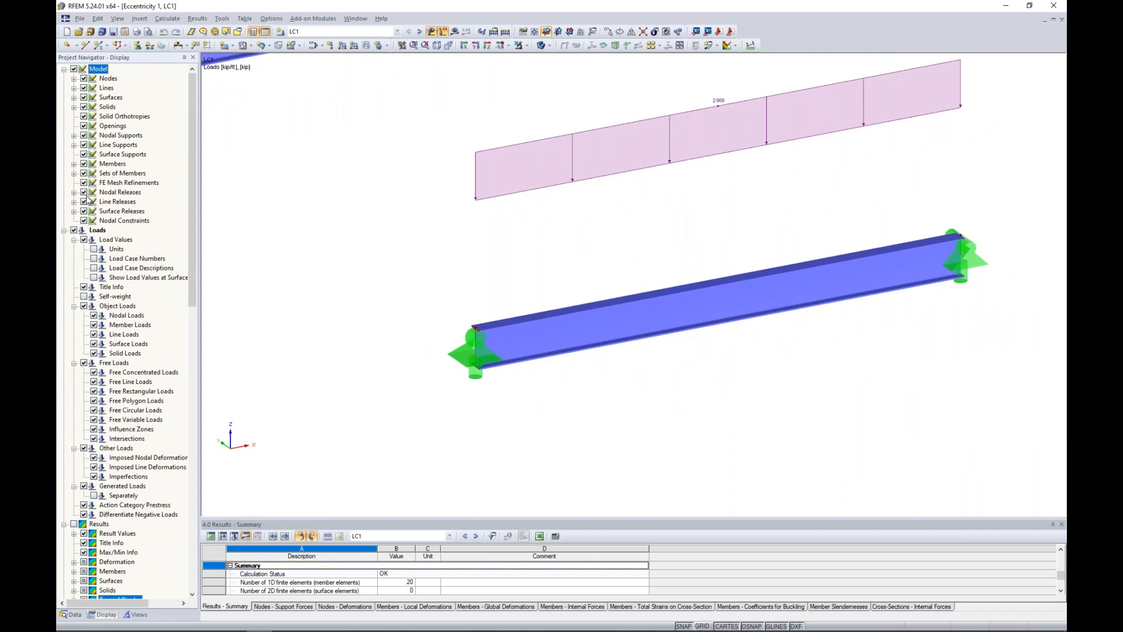
pyautogui.click(84, 135)
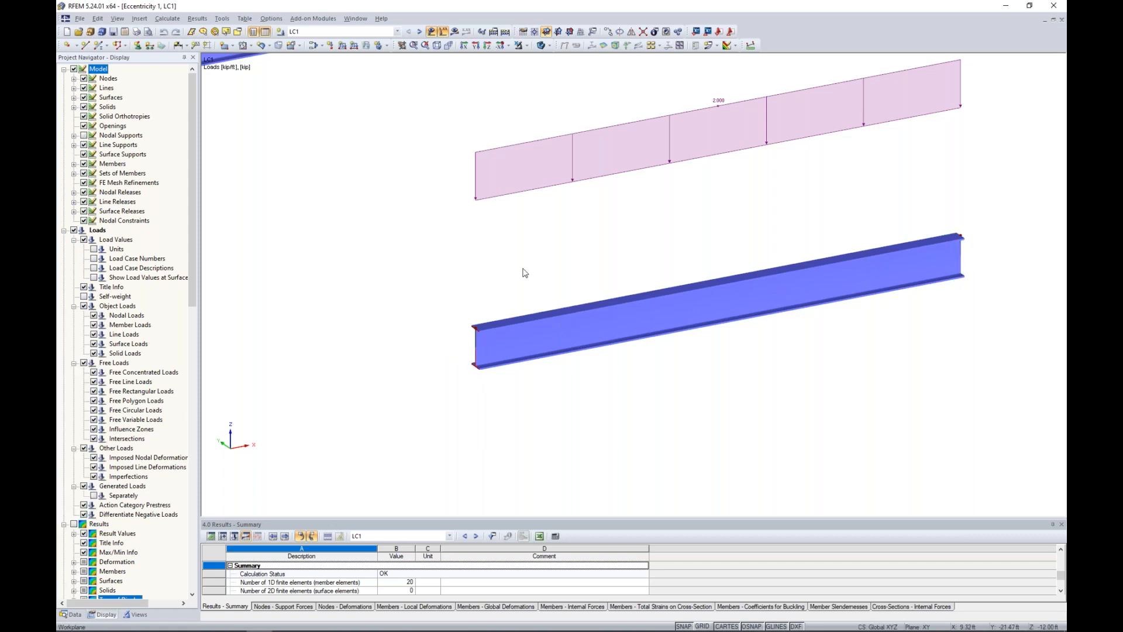
# Review the global Z offsets at the start and end of the second beam in its member eccentricity definition without changing them
pyautogui.doubleClick(584, 319)
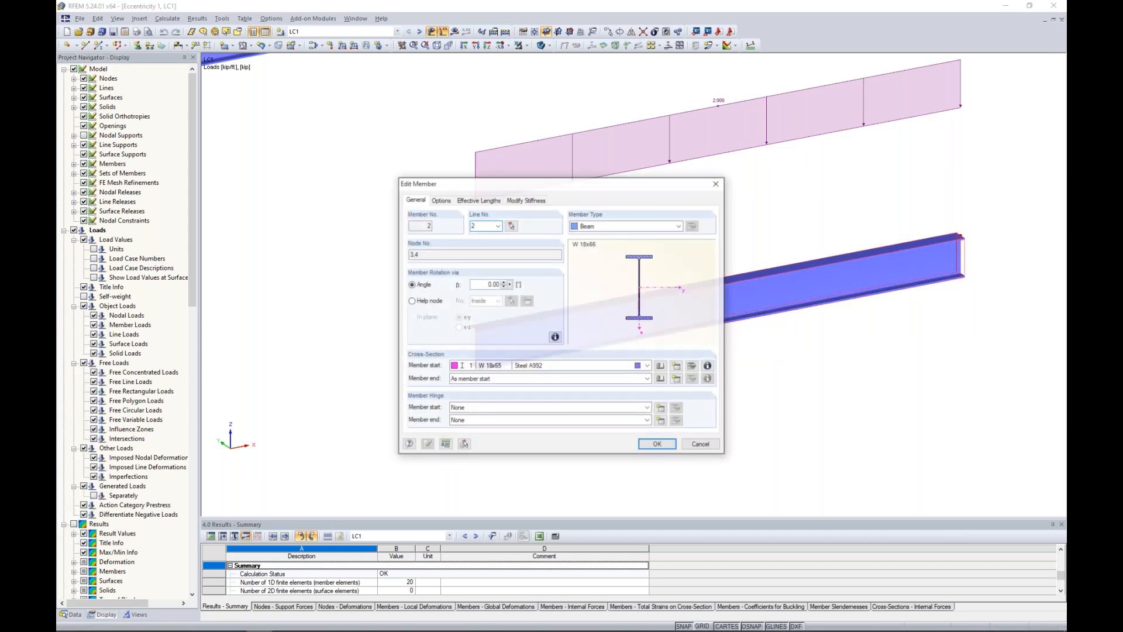
pyautogui.click(440, 199)
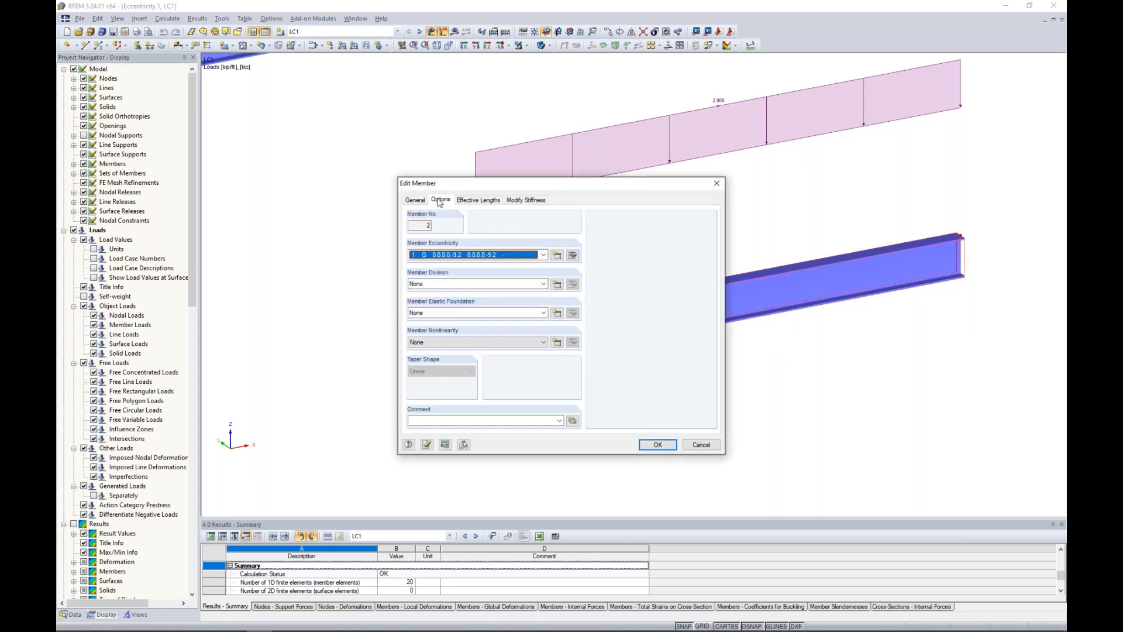
pyautogui.click(573, 255)
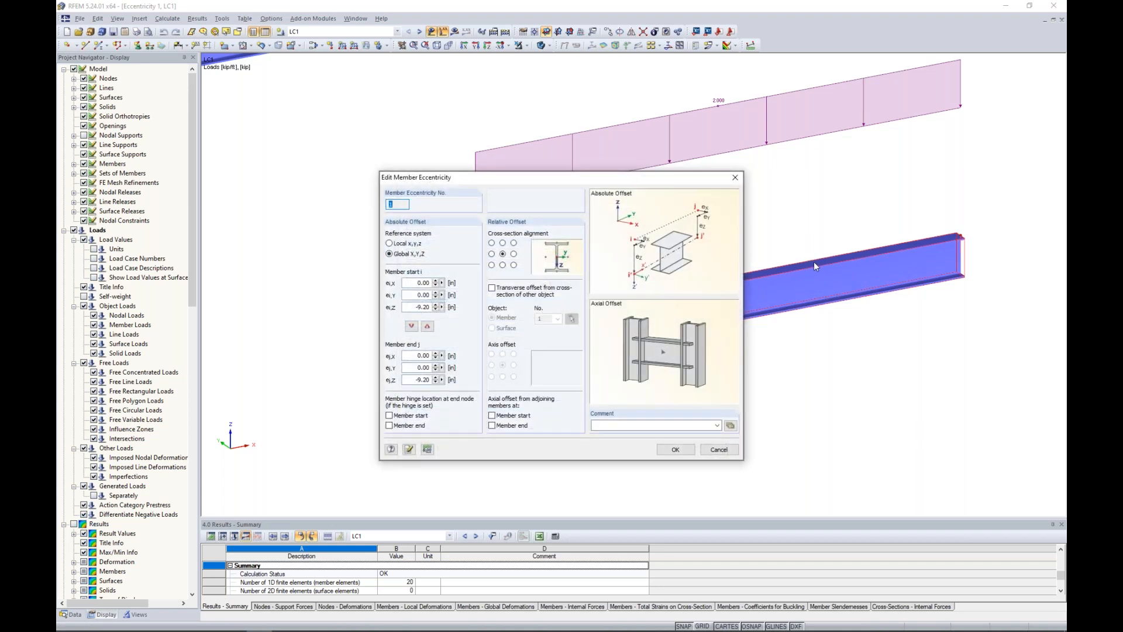
pyautogui.doubleClick(421, 308)
pyautogui.click(710, 451)
pyautogui.click(709, 445)
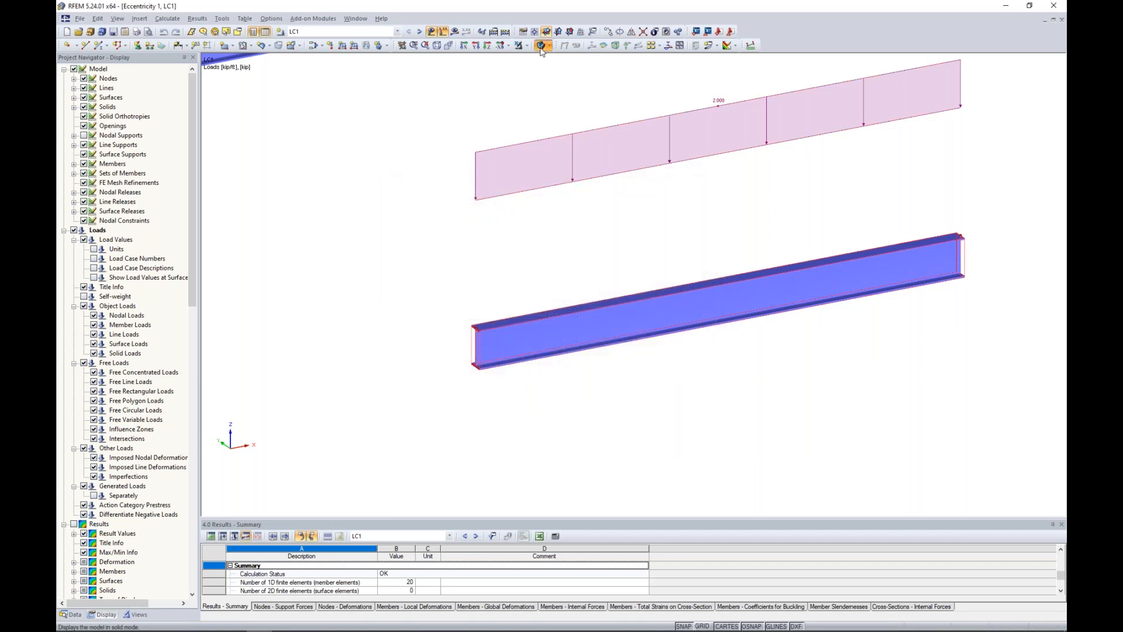
# Switch to the wireframe display and compare the offset beam's member line with the beam without the offset
pyautogui.click(542, 47)
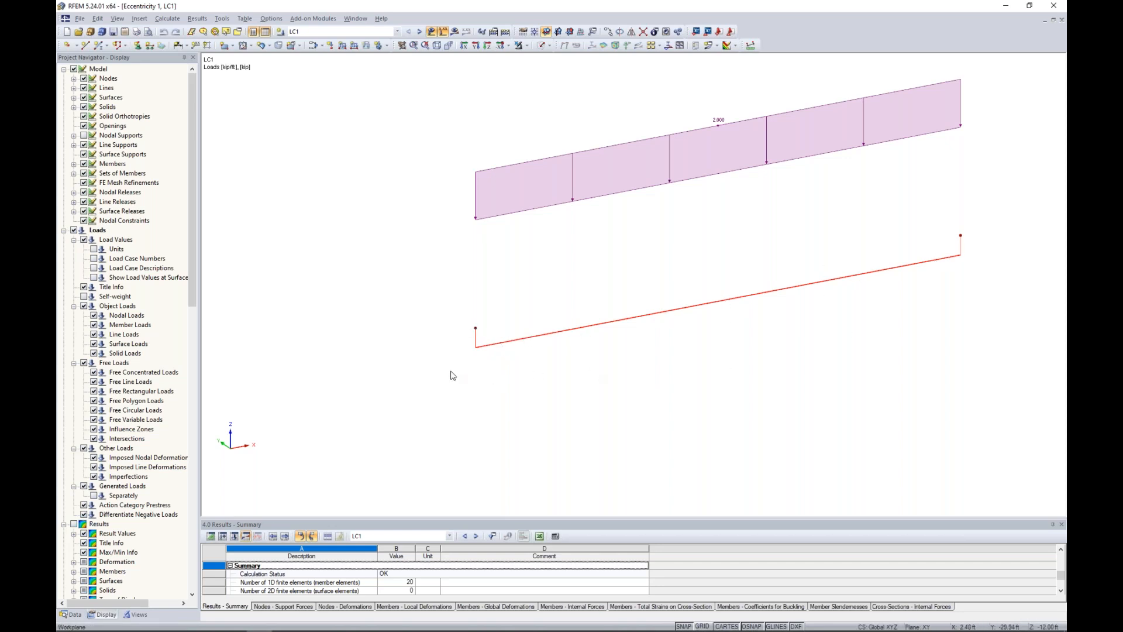
pyautogui.scroll(-2, 513, 283)
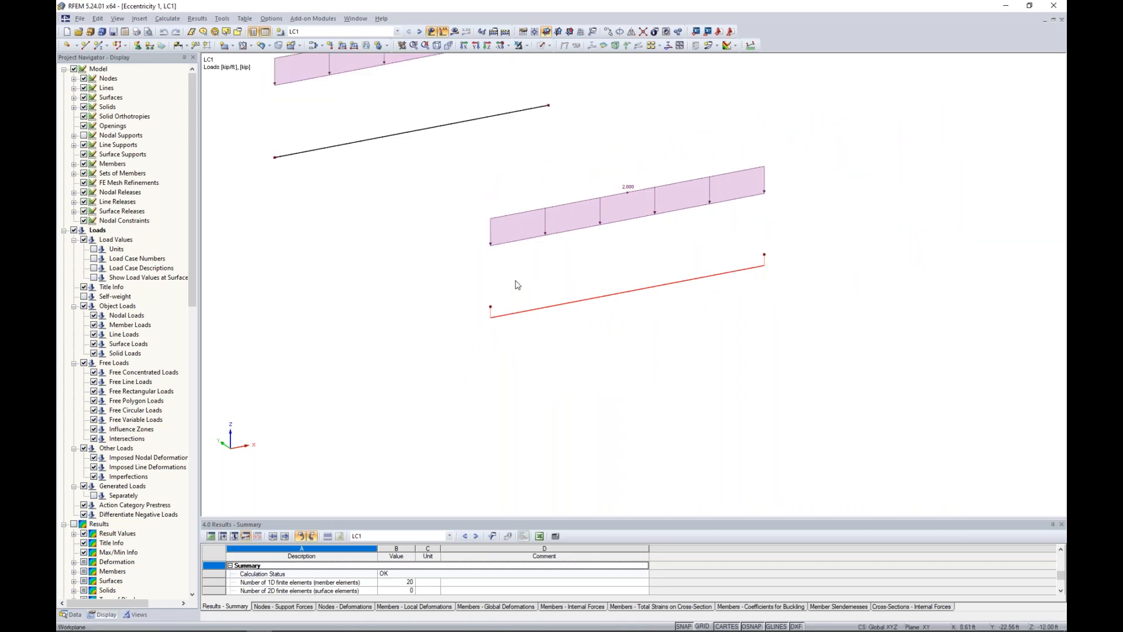
pyautogui.moveTo(518, 285); pyautogui.dragTo(565, 331, button='middle')
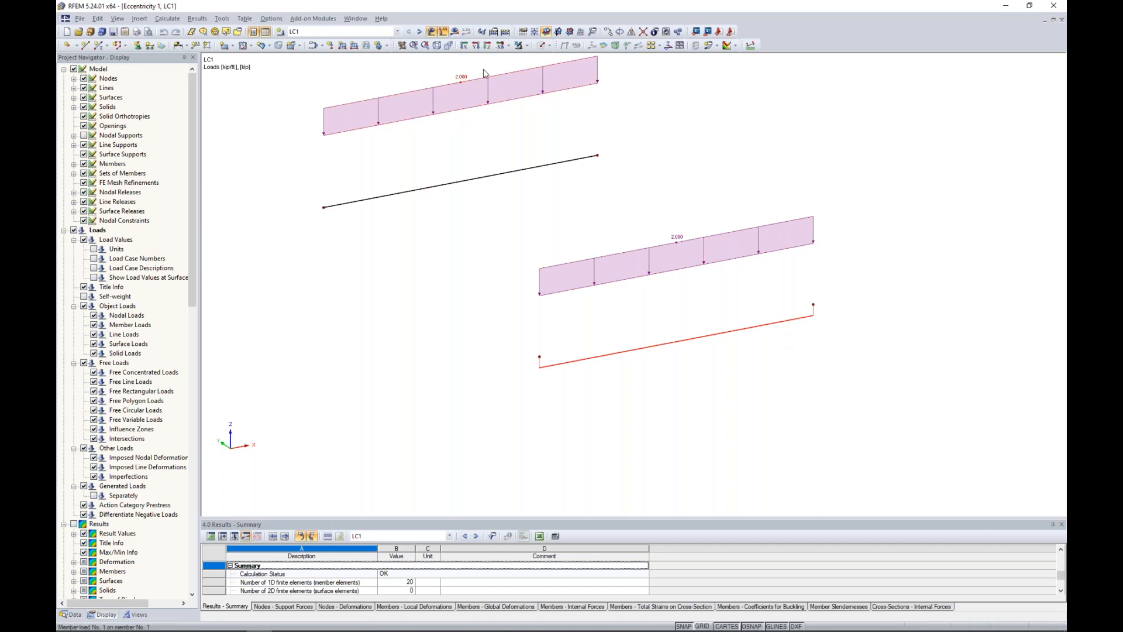
# Show the LC1 results and compare the My/Mu bending moment diagrams of the two beams
pyautogui.click(467, 31)
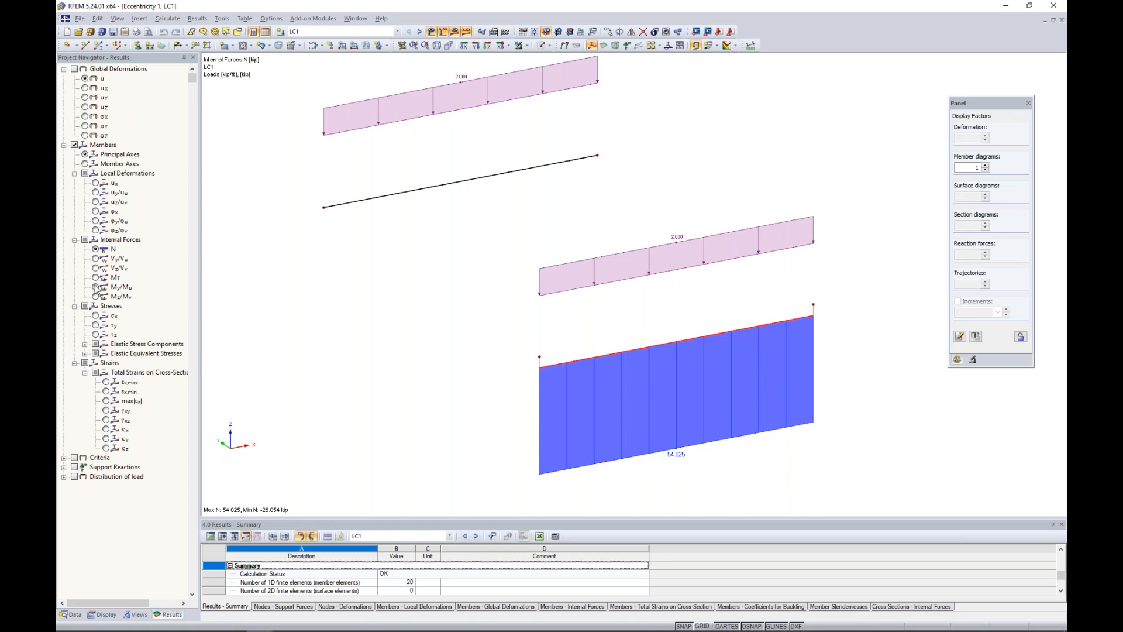
pyautogui.click(97, 287)
pyautogui.scroll(-2, 374, 324)
pyautogui.moveTo(374, 325); pyautogui.dragTo(462, 343, button='middle')
pyautogui.scroll(1, 414, 337)
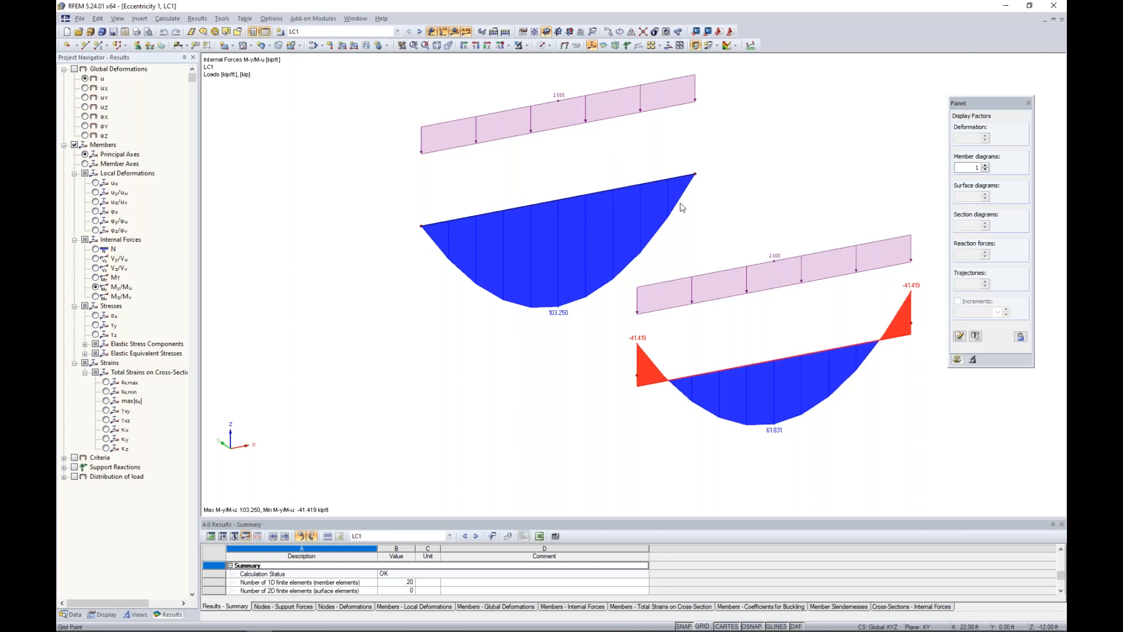
pyautogui.moveTo(728, 238); pyautogui.dragTo(626, 182, button='middle')
pyautogui.scroll(1, 642, 291)
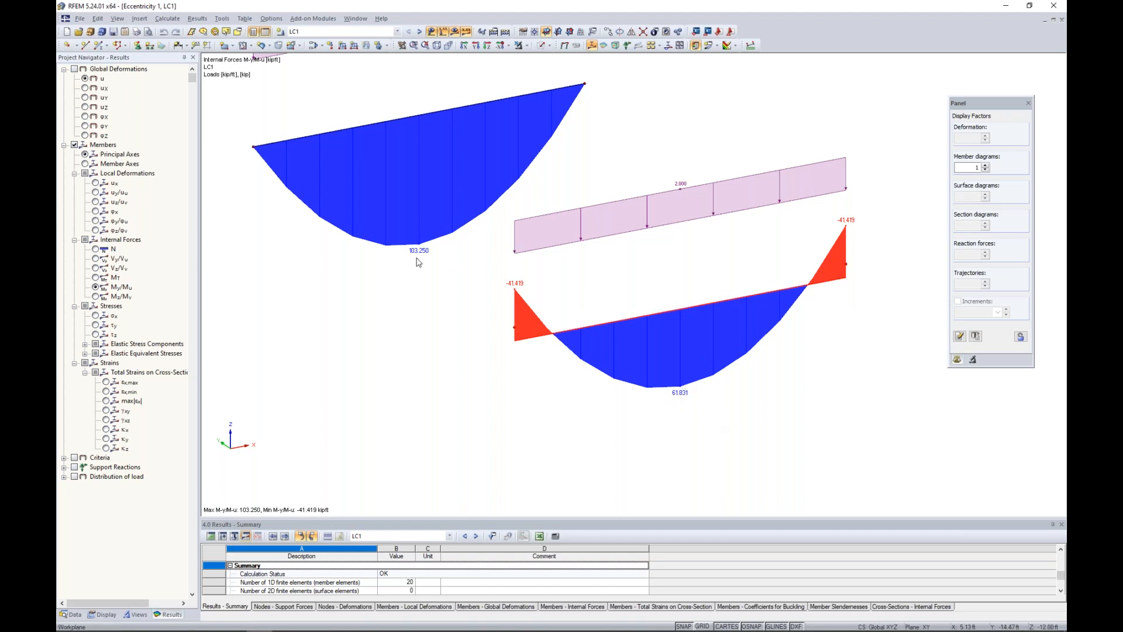
# Show the nodal supports again and render the beams as solids to relate the moment diagrams to the support locations
pyautogui.click(105, 614)
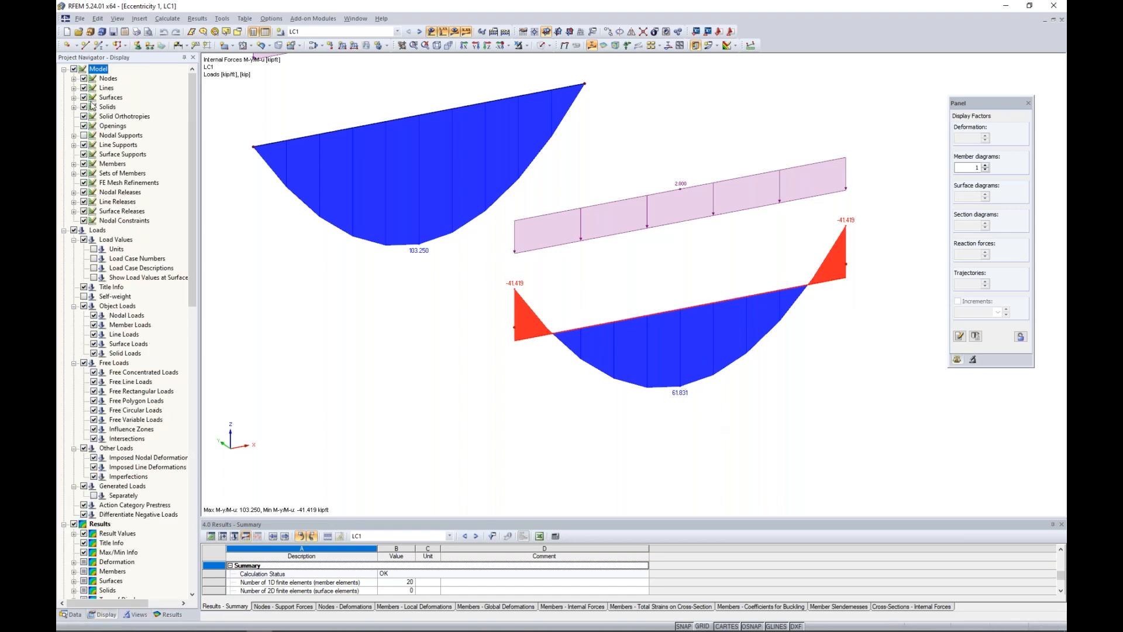
pyautogui.click(83, 135)
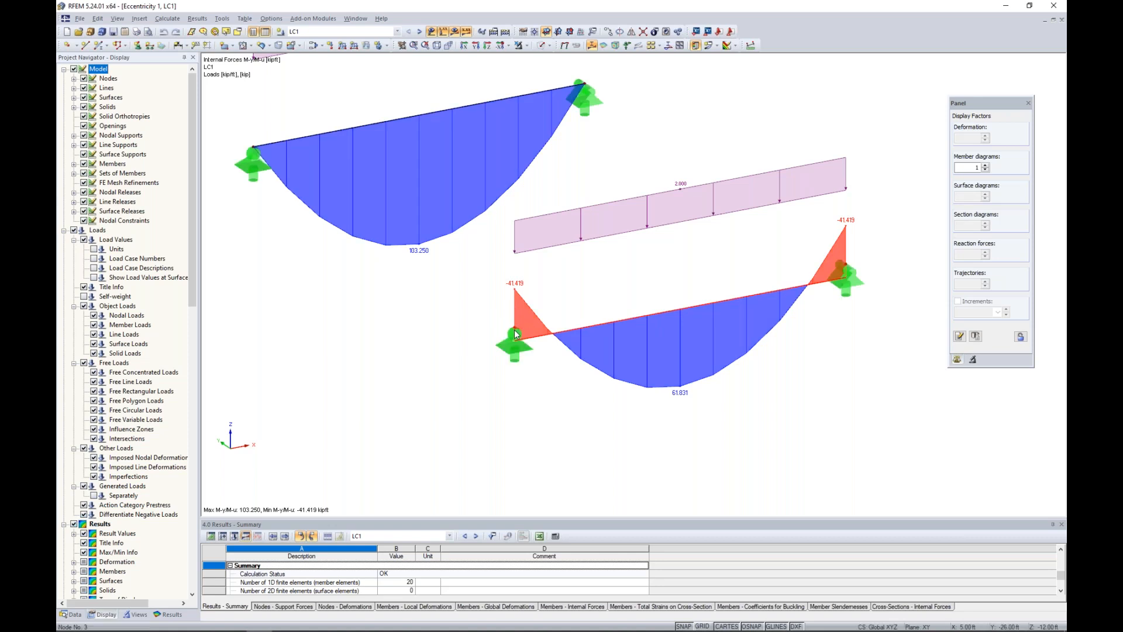
pyautogui.click(541, 45)
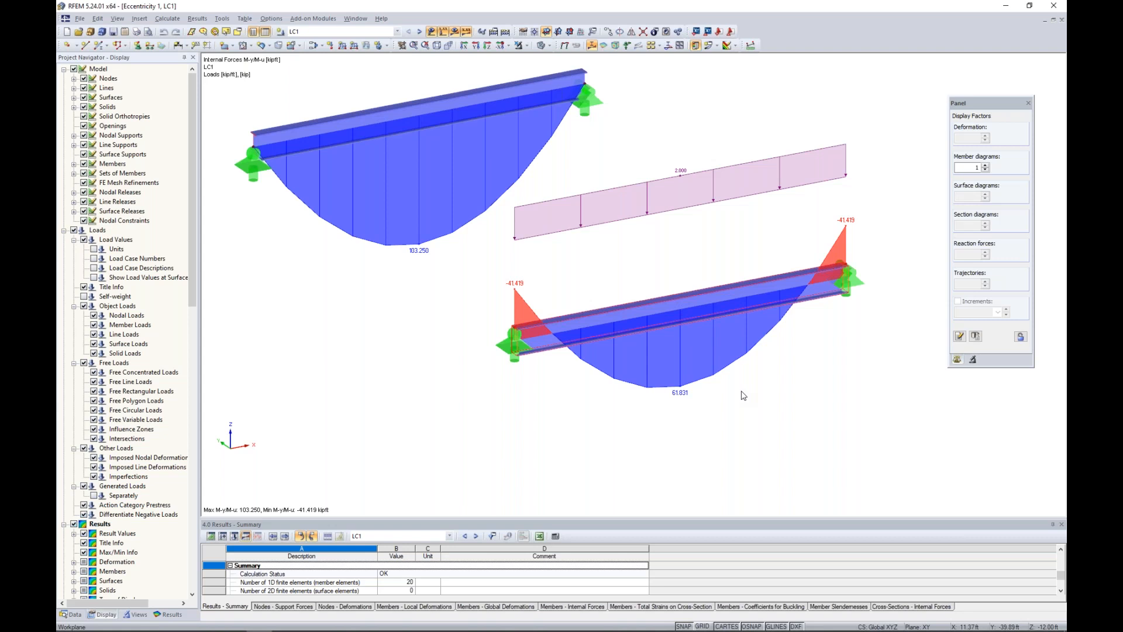
pyautogui.scroll(-3, 743, 396)
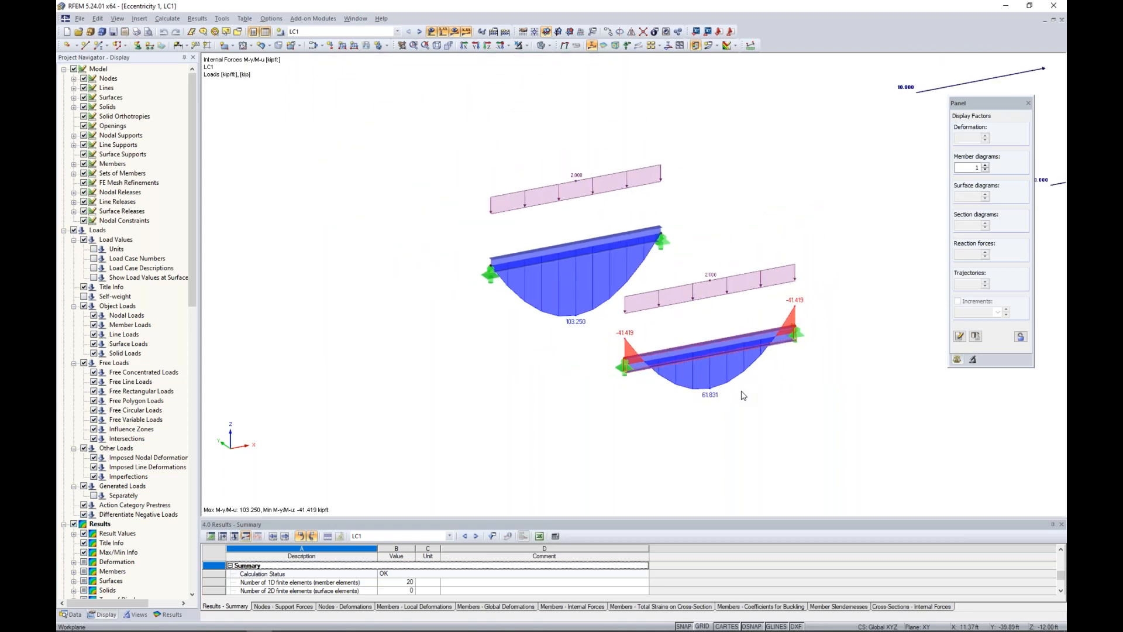
# Hide the result diagrams and look over the two braced frames with their horizontal loads
pyautogui.click(455, 32)
pyautogui.moveTo(950, 229); pyautogui.dragTo(565, 362, button='middle')
pyautogui.scroll(3, 661, 325)
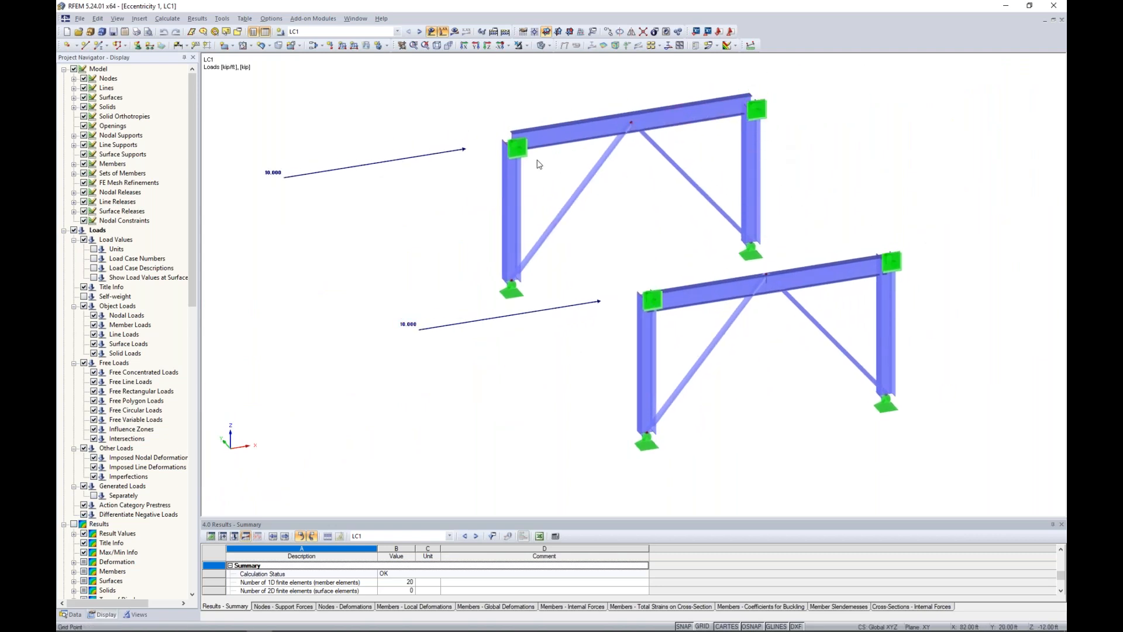
pyautogui.moveTo(784, 164); pyautogui.dragTo(818, 206, button='middle')
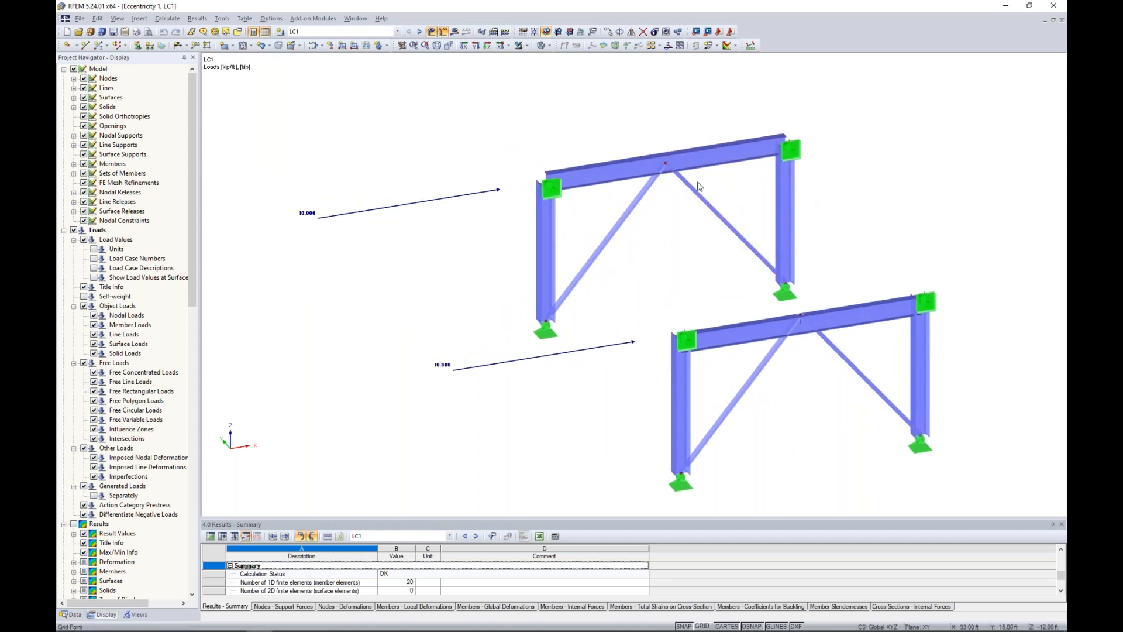
# Compare the wireframe and solid displays of the braced frames to see where beams, columns and braces connect
pyautogui.click(542, 45)
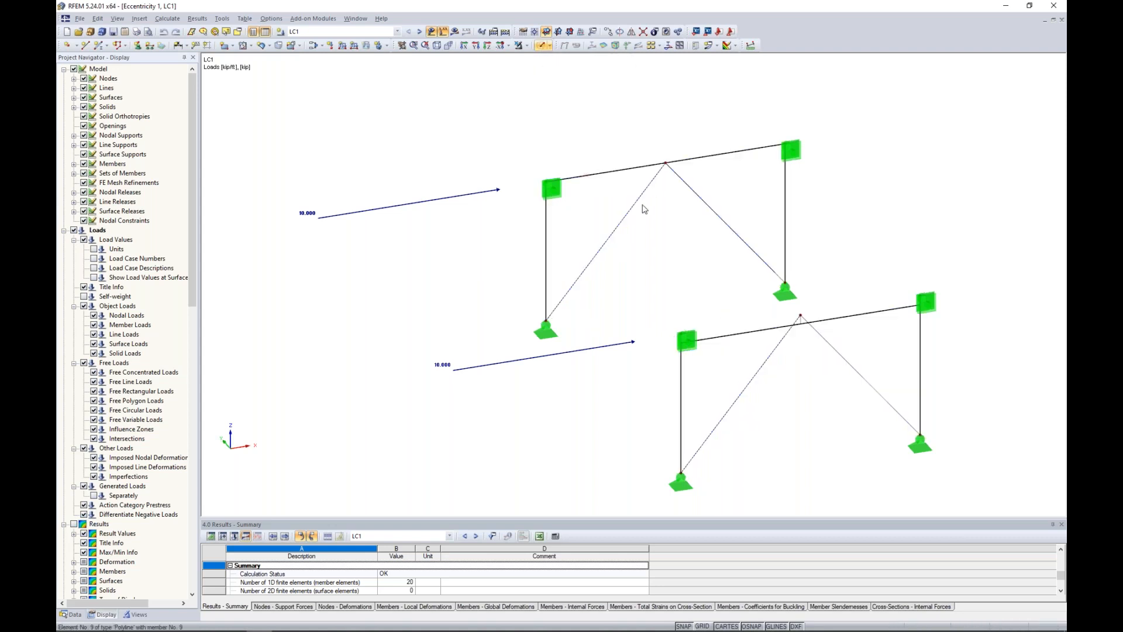
pyautogui.scroll(3, 637, 236)
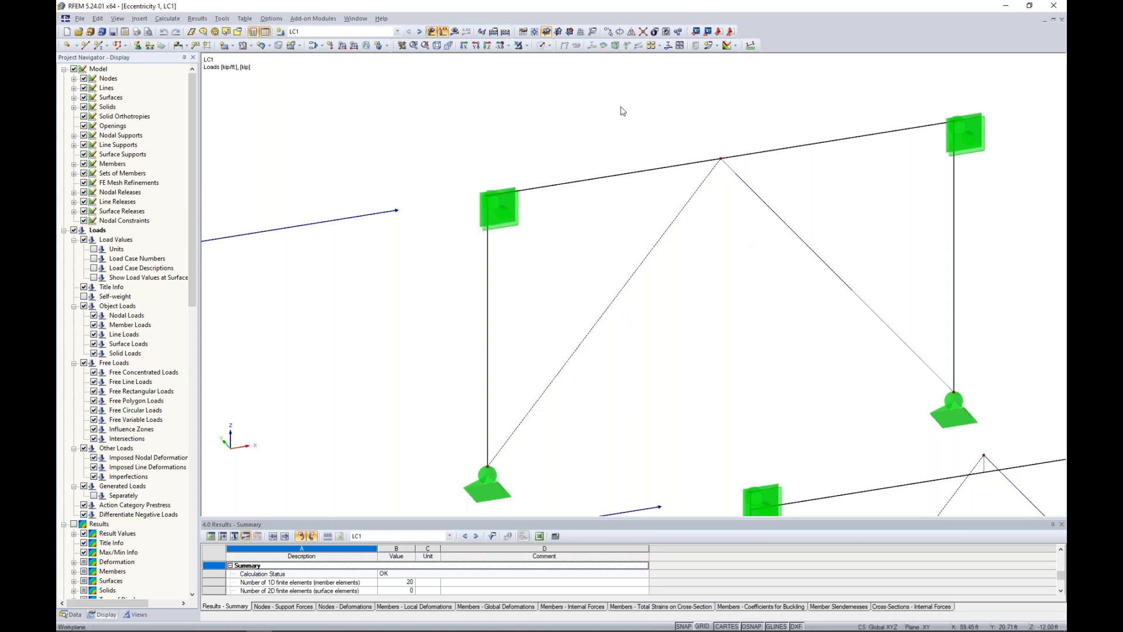
pyautogui.click(541, 45)
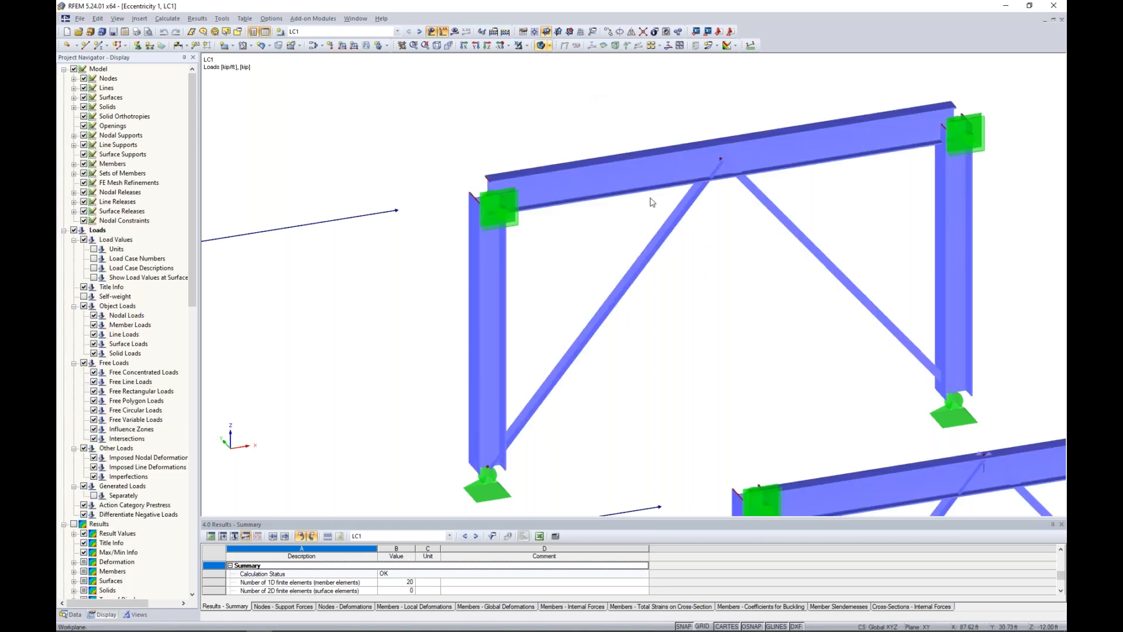
pyautogui.scroll(-3, 683, 234)
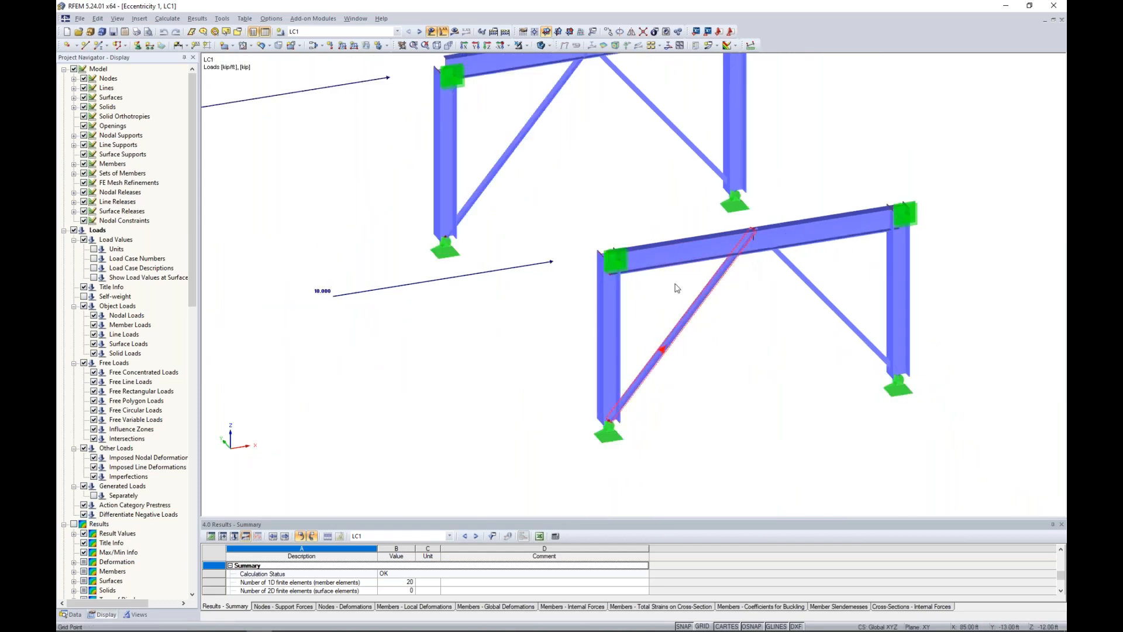
# Hide the nodal supports and examine the beam-to-column connection of the second braced frame
pyautogui.click(83, 135)
pyautogui.scroll(5, 657, 291)
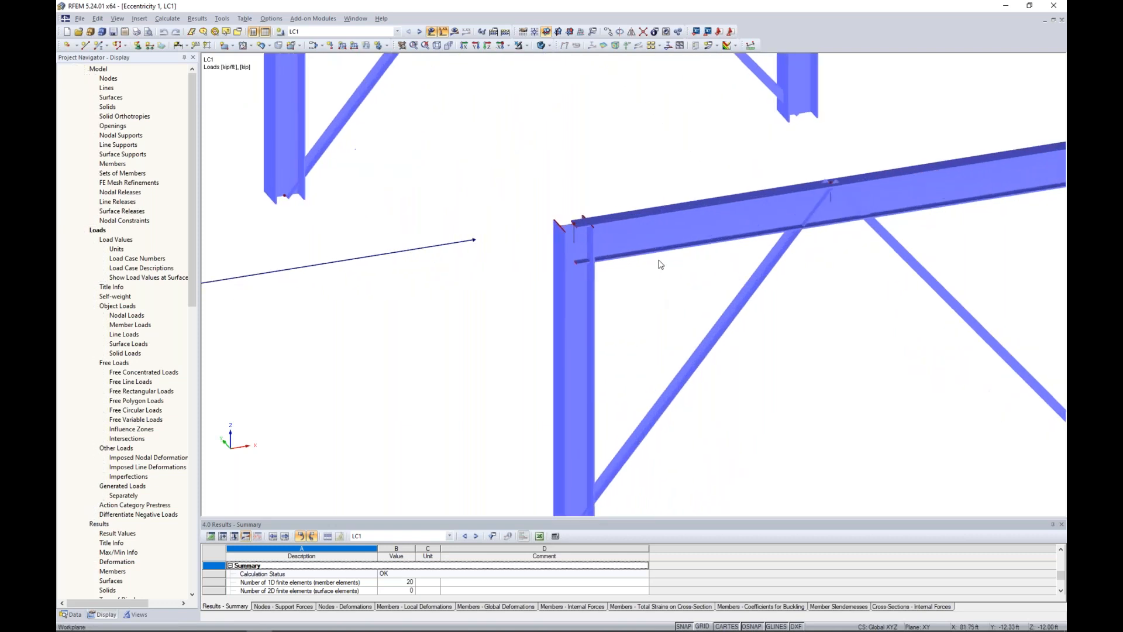
pyautogui.scroll(4, 589, 223)
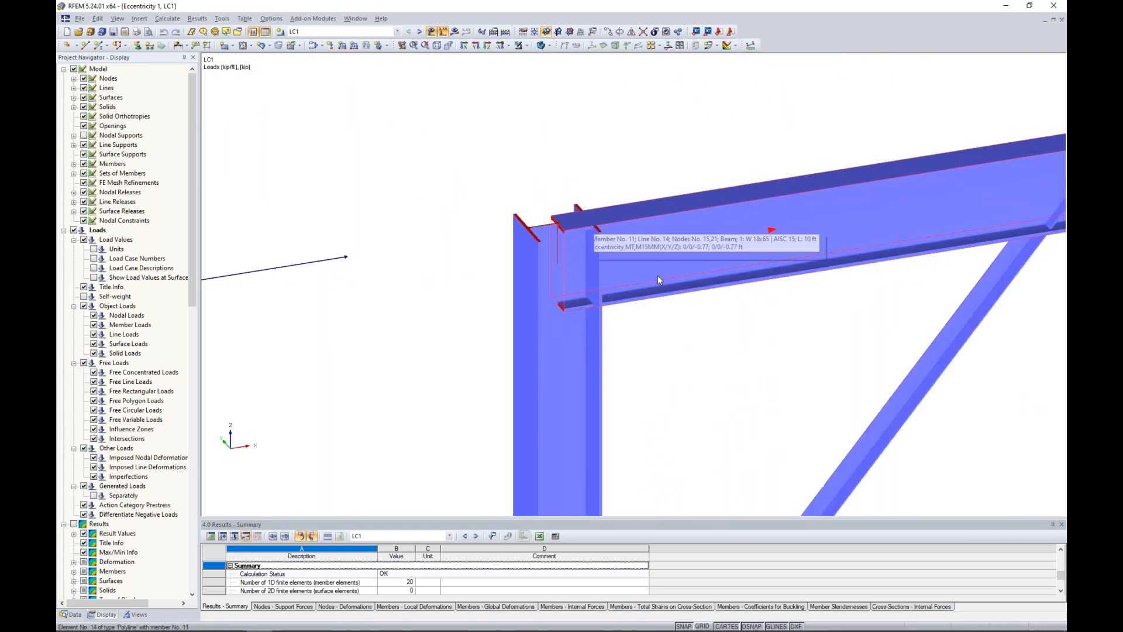
pyautogui.keyDown('ctrl'); pyautogui.moveTo(673, 310); pyautogui.dragTo(655, 269, button='middle'); pyautogui.keyUp('ctrl')
pyautogui.scroll(-5, 661, 269)
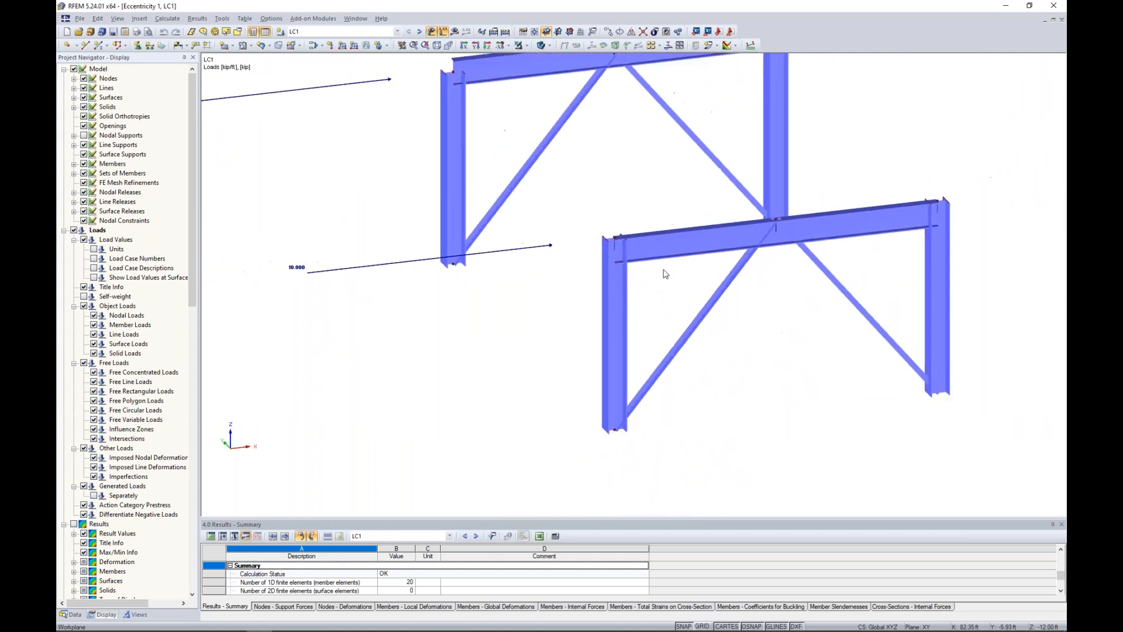
# Review the relative offset settings in member 11's eccentricity definition and inspect how the beam sits at the column top
pyautogui.doubleClick(658, 244)
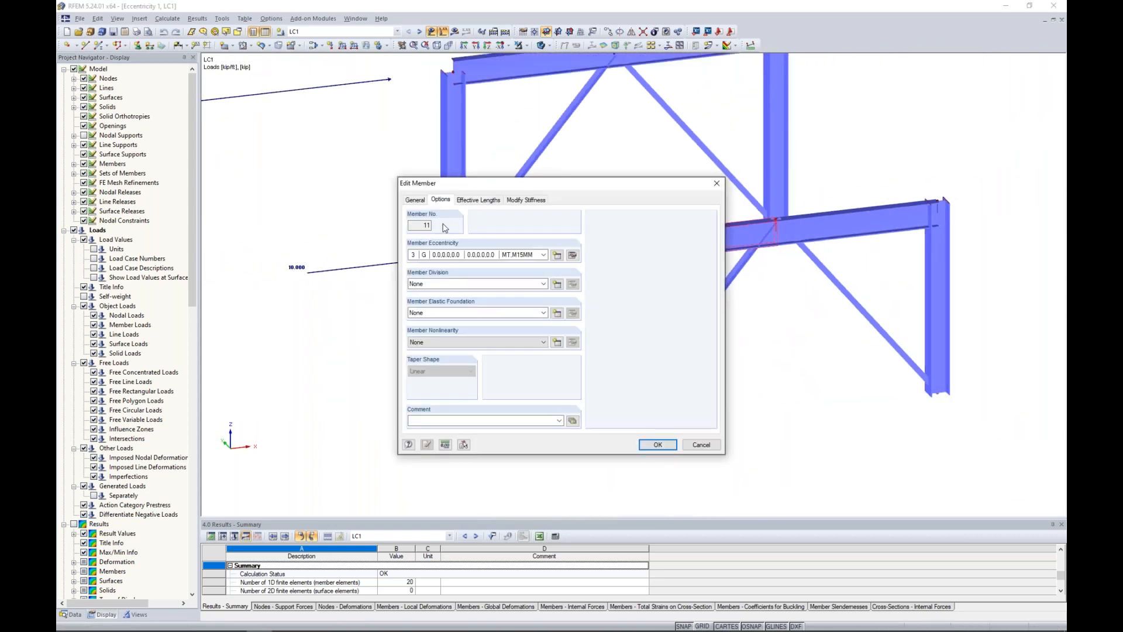
pyautogui.click(573, 255)
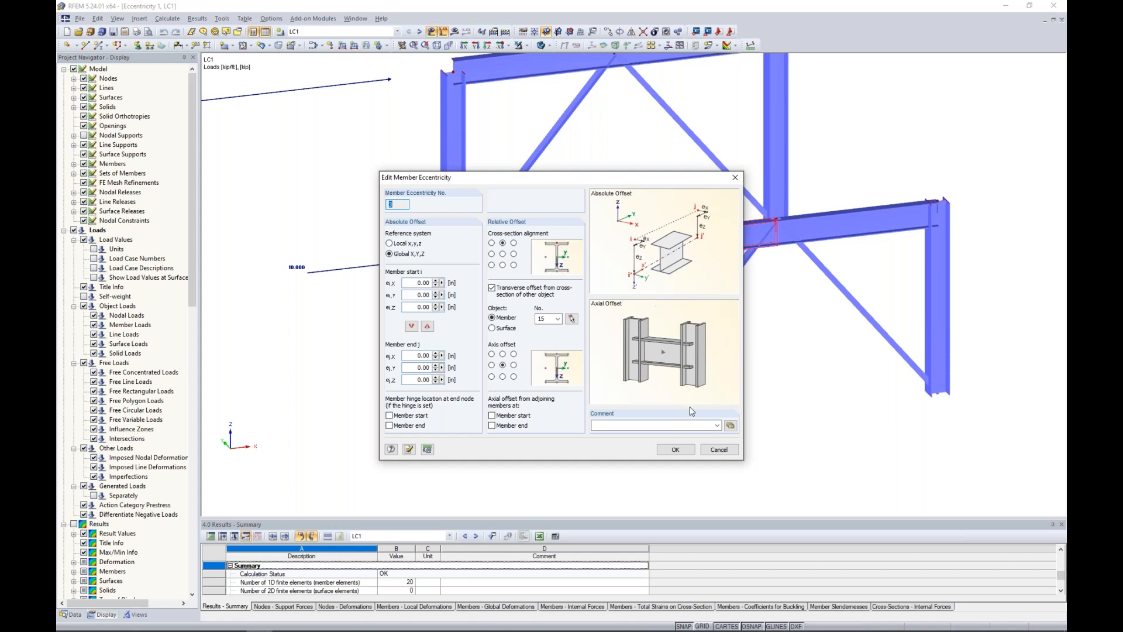
pyautogui.click(714, 453)
pyautogui.click(708, 448)
pyautogui.scroll(3, 620, 262)
pyautogui.scroll(2, 619, 258)
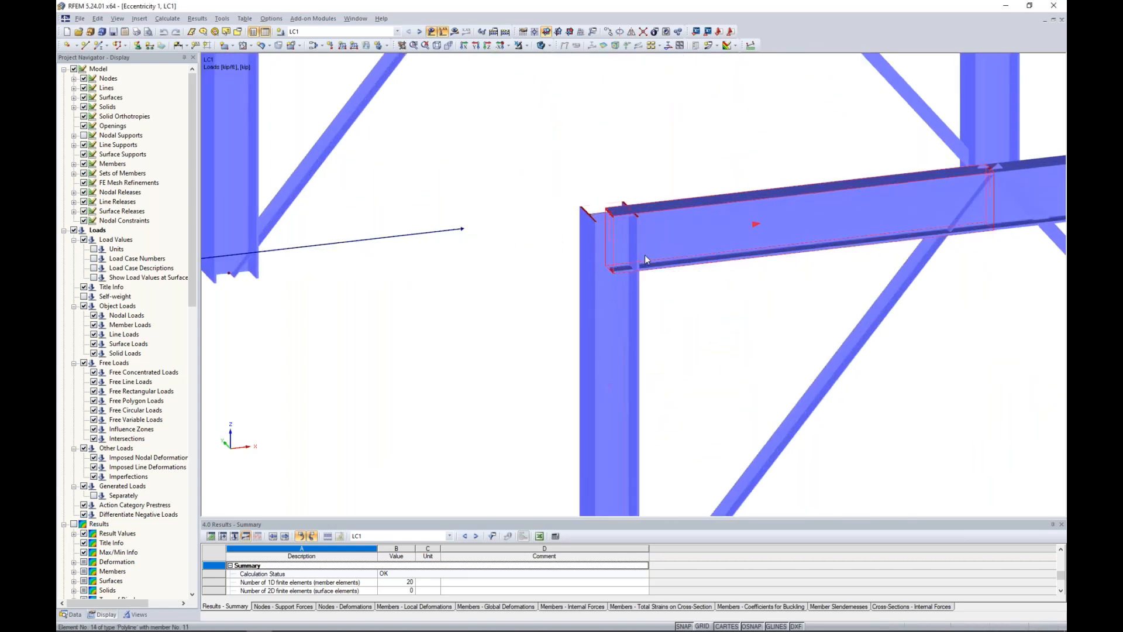
pyautogui.moveTo(693, 268)
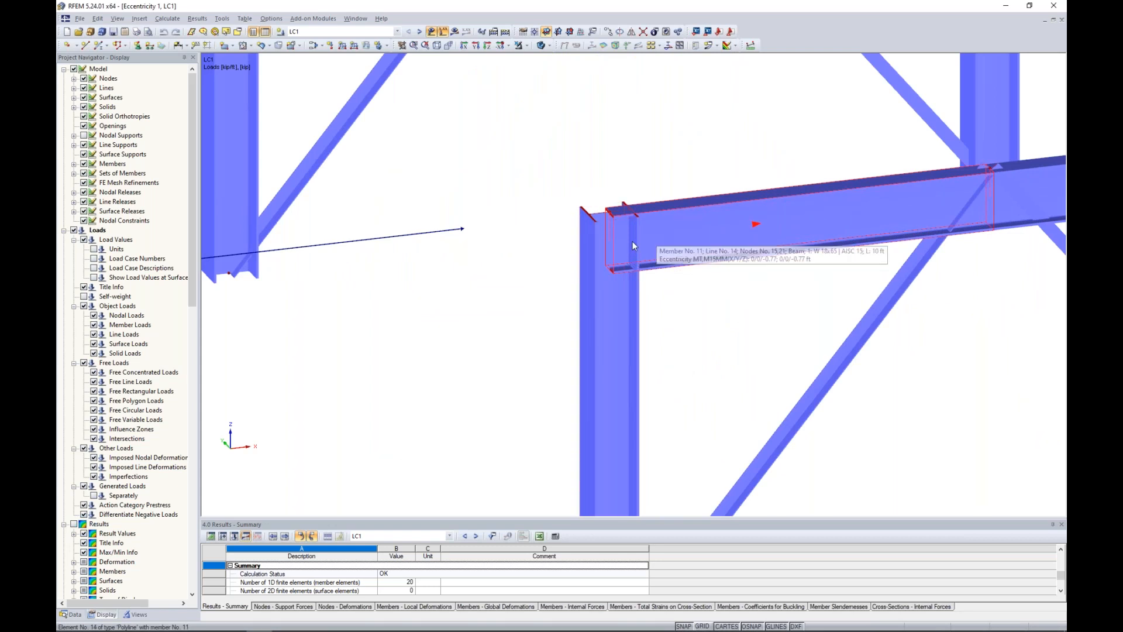
# Display both braced frames in wireframe and examine the offset beam line and its links to the column and brace nodes
pyautogui.scroll(-5, 637, 240)
pyautogui.moveTo(662, 259); pyautogui.dragTo(542, 299, button='middle')
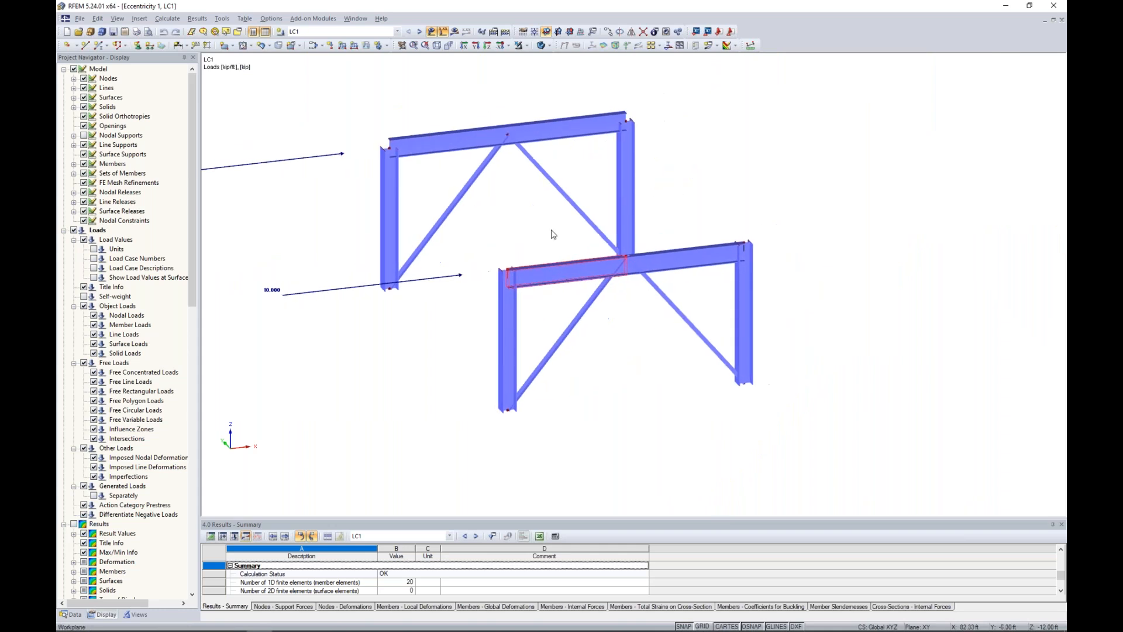
pyautogui.click(542, 45)
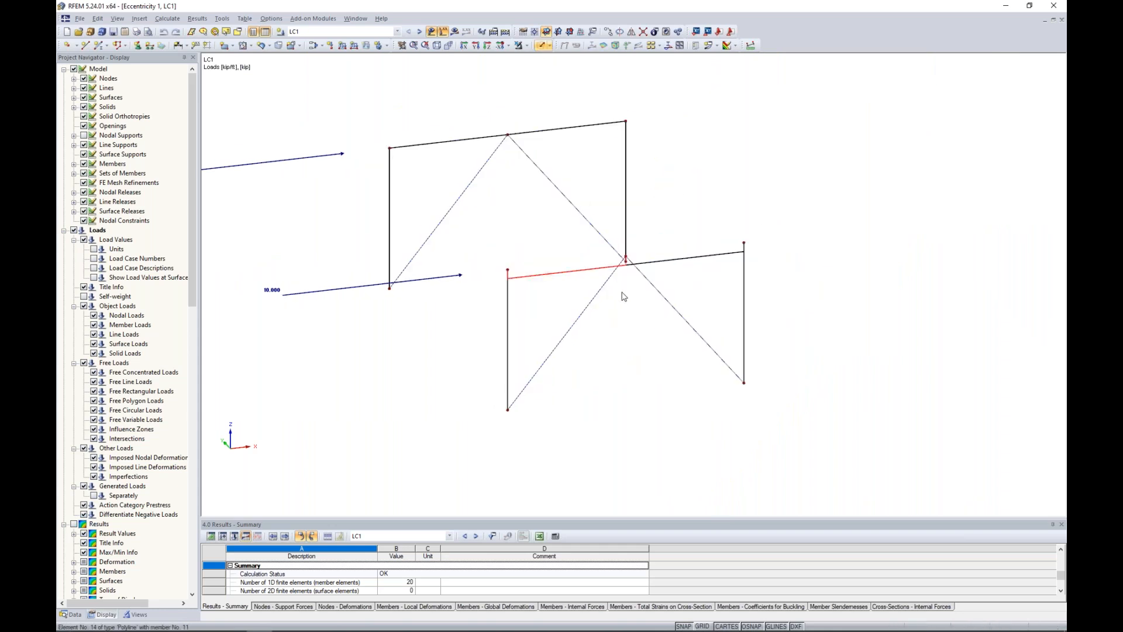
pyautogui.keyDown('ctrl'); pyautogui.moveTo(622, 297); pyautogui.dragTo(642, 318, button='middle'); pyautogui.keyUp('ctrl')
pyautogui.scroll(3, 553, 298)
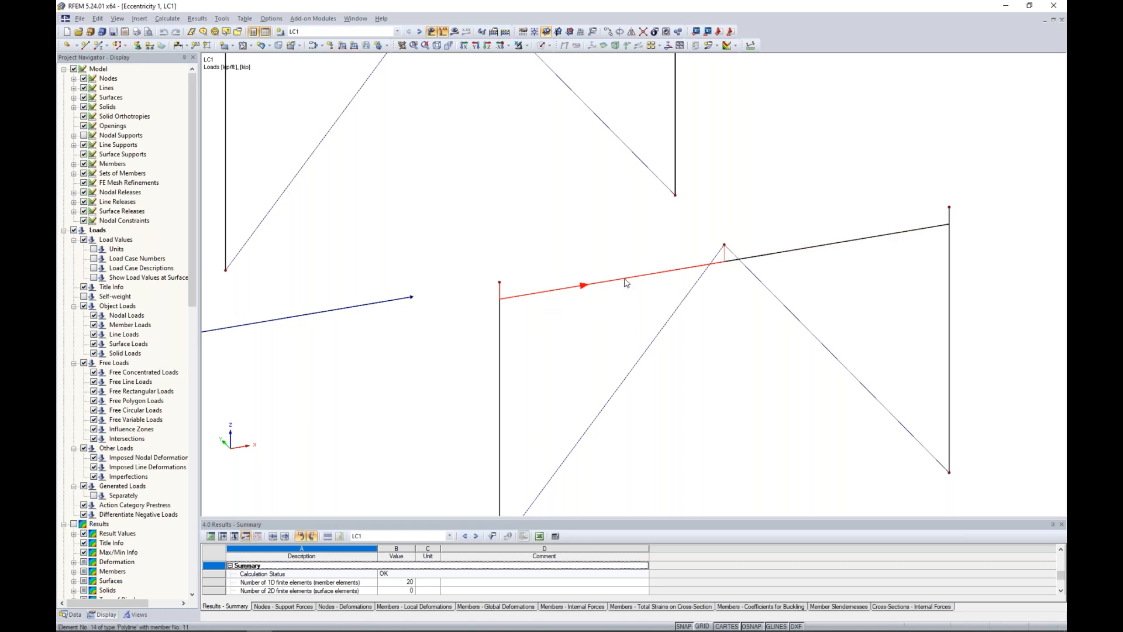
pyautogui.scroll(-3, 600, 251)
pyautogui.moveTo(538, 245); pyautogui.dragTo(595, 258, button='middle')
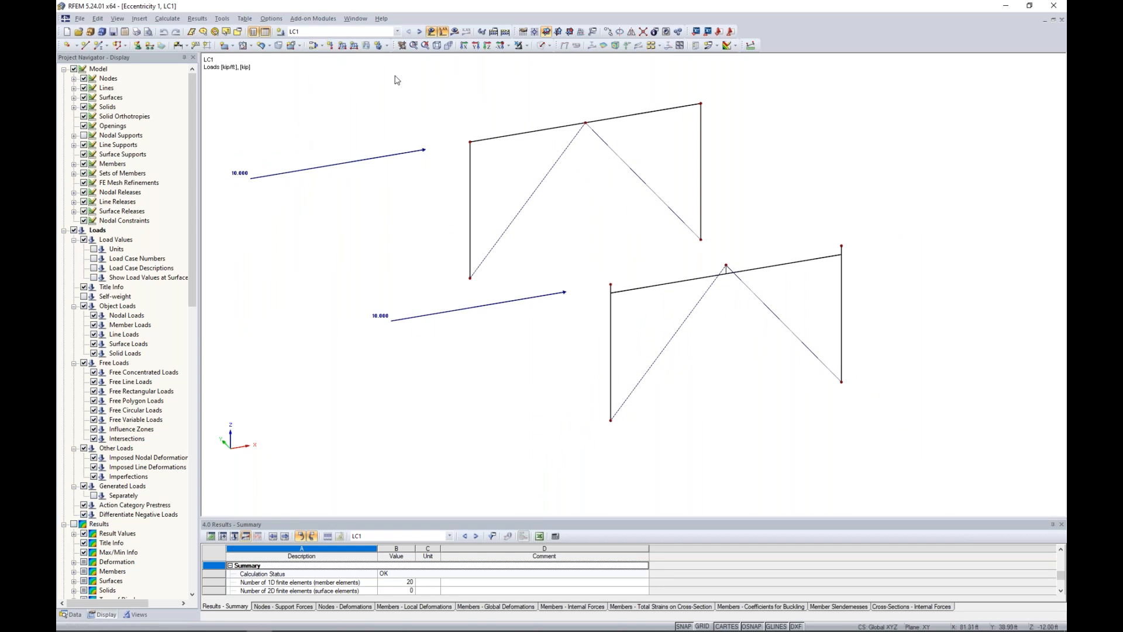
# Show the frame results and step through the internal forces N, Vz/Vv and My/Mu to compare both frames
pyautogui.click(454, 31)
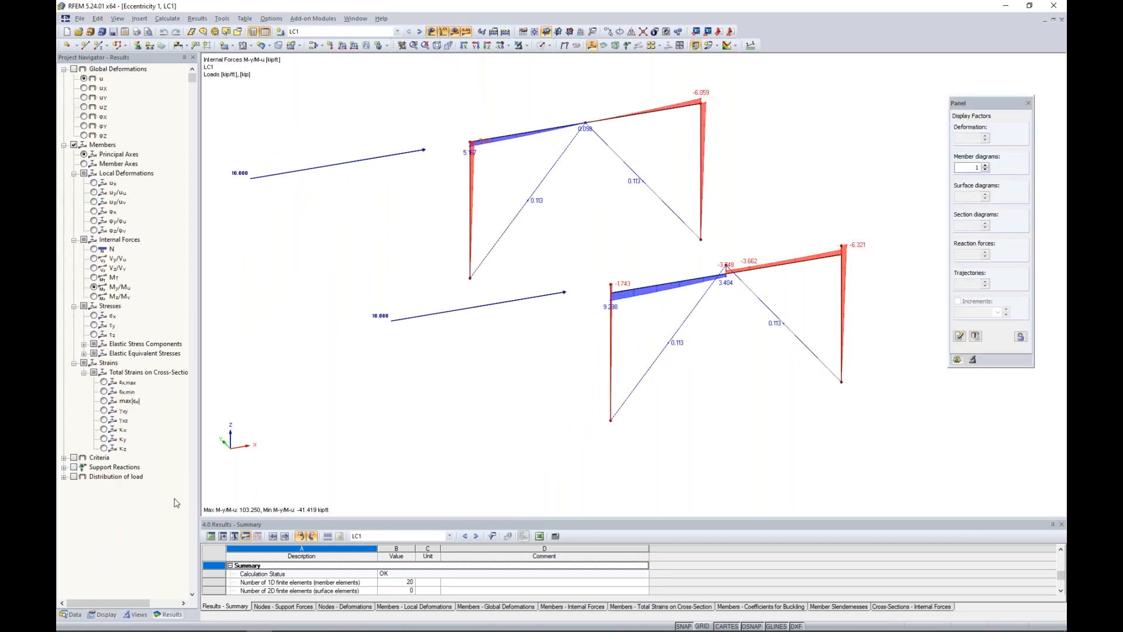
pyautogui.click(94, 249)
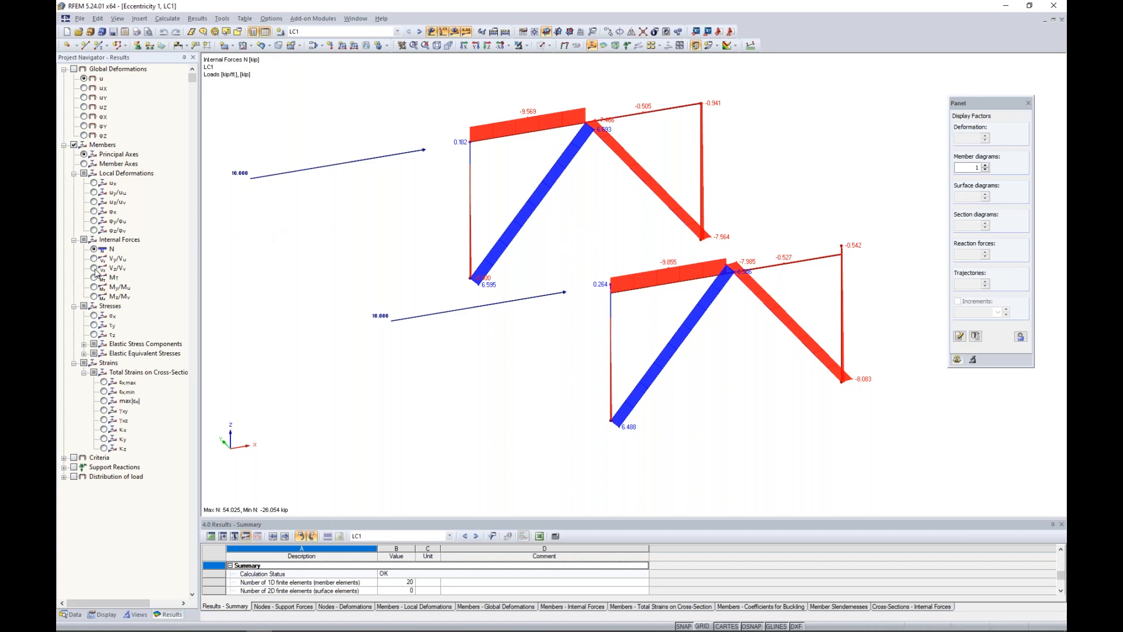
pyautogui.click(94, 268)
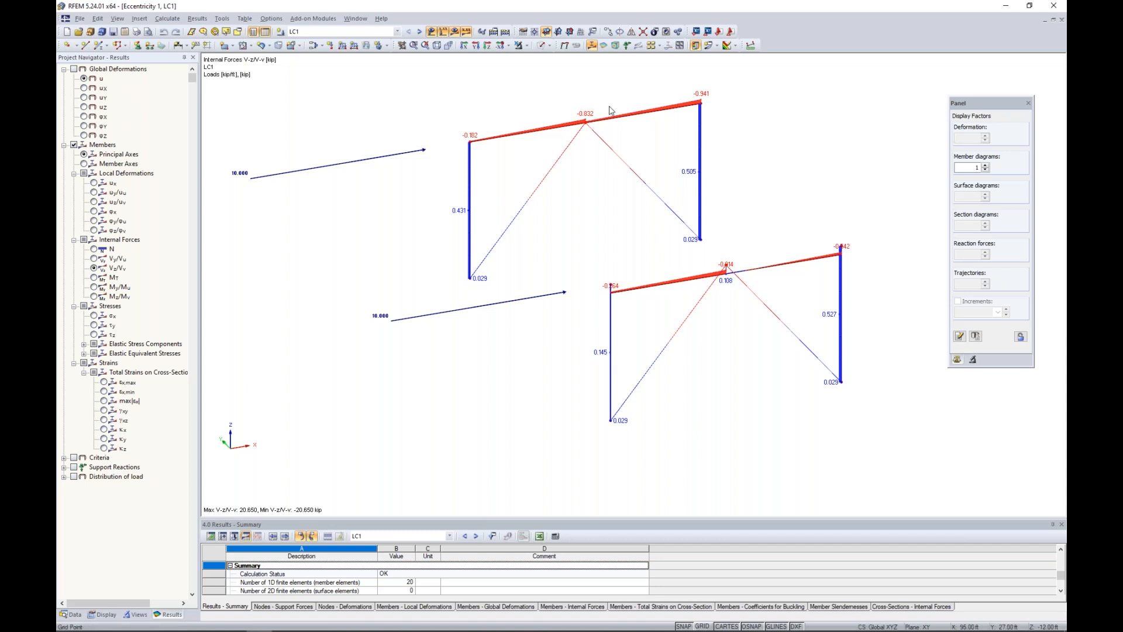
pyautogui.click(95, 287)
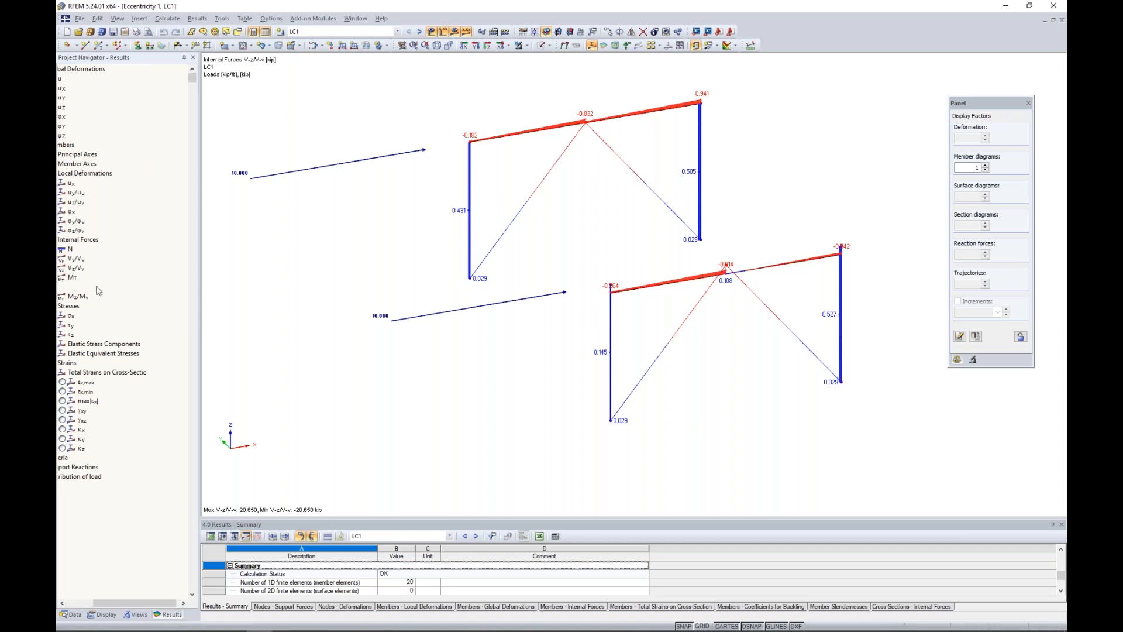
# Isolate the top beams of both braced frames with Visibility by Selected Objects and compare their My/Mu moment diagrams
pyautogui.keyDown('ctrl'); pyautogui.moveTo(607, 234); pyautogui.dragTo(509, 121, button='middle'); pyautogui.keyUp('ctrl')
pyautogui.moveTo(517, 162); pyautogui.dragTo(780, 215)
pyautogui.click(527, 47)
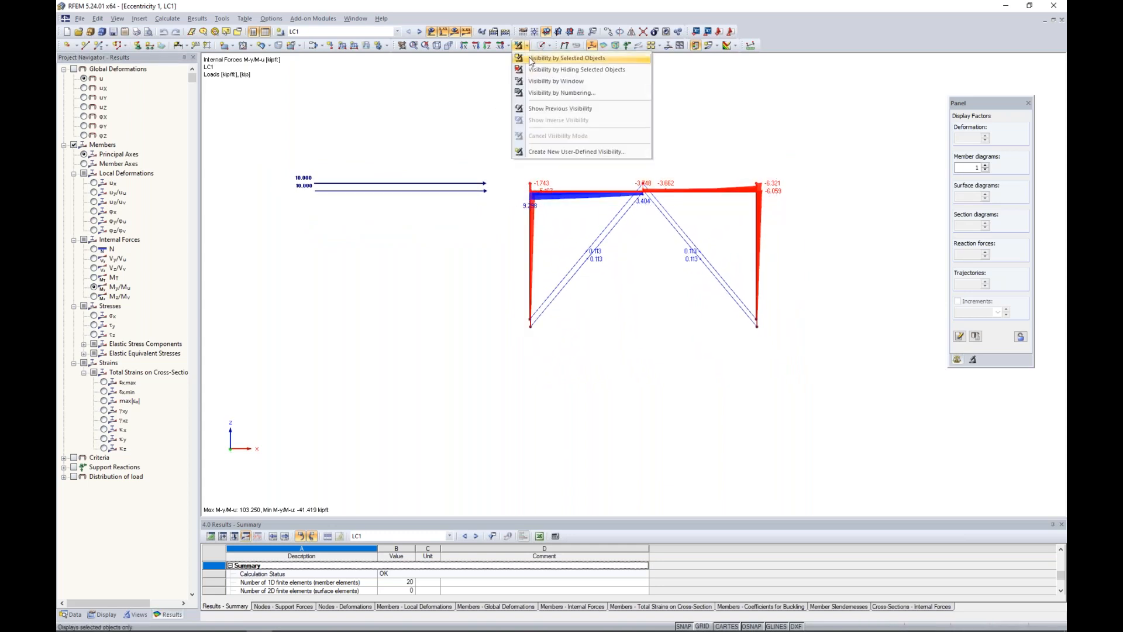
pyautogui.click(542, 57)
pyautogui.keyDown('ctrl'); pyautogui.moveTo(540, 143); pyautogui.dragTo(613, 300, button='middle'); pyautogui.keyUp('ctrl')
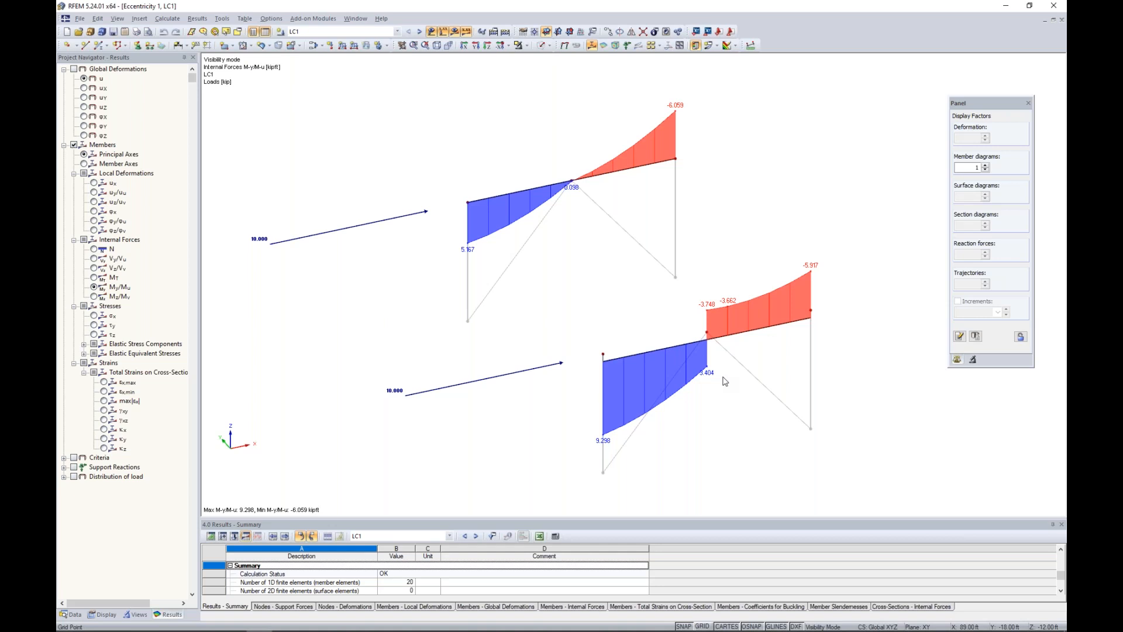
pyautogui.scroll(-1, 725, 381)
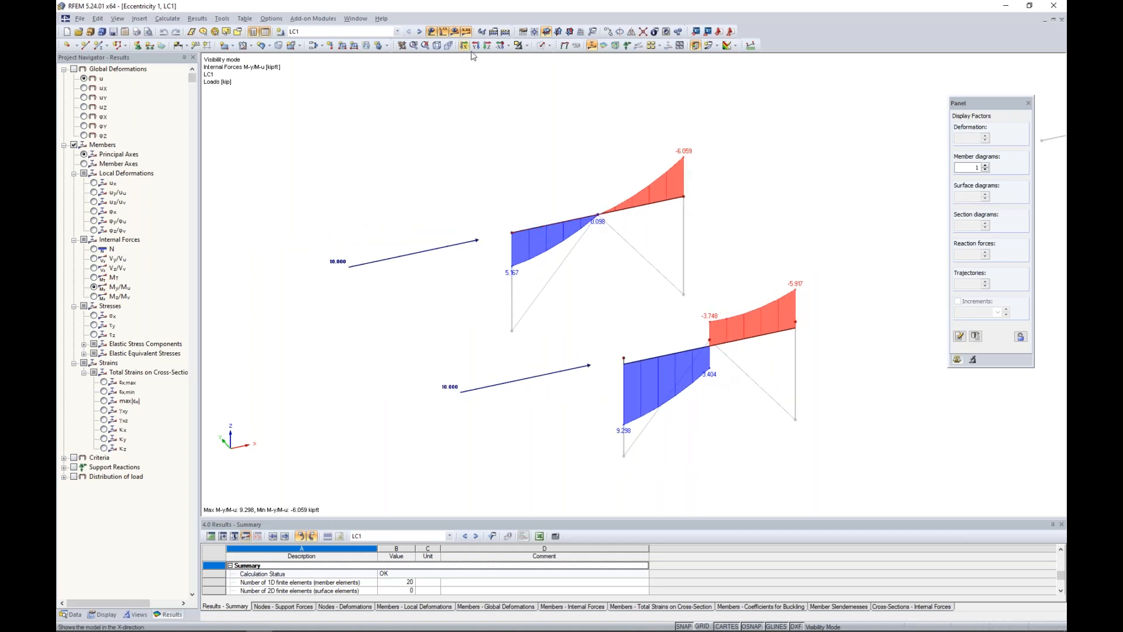
# Hide the results and cancel the visibility mode to restore the complete model
pyautogui.click(466, 31)
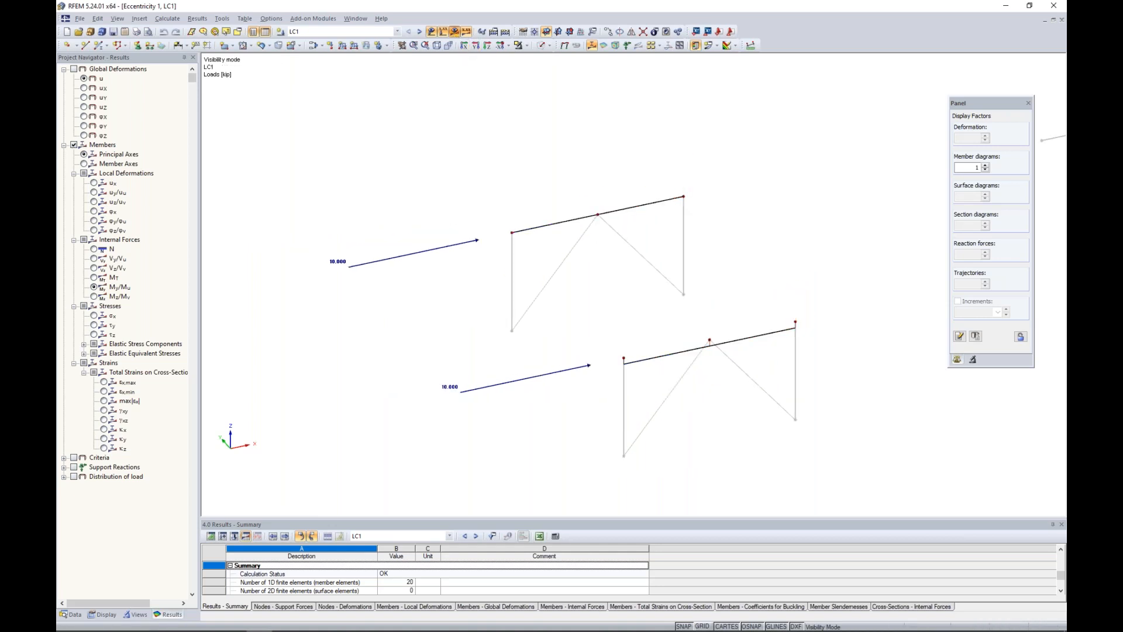
pyautogui.click(519, 46)
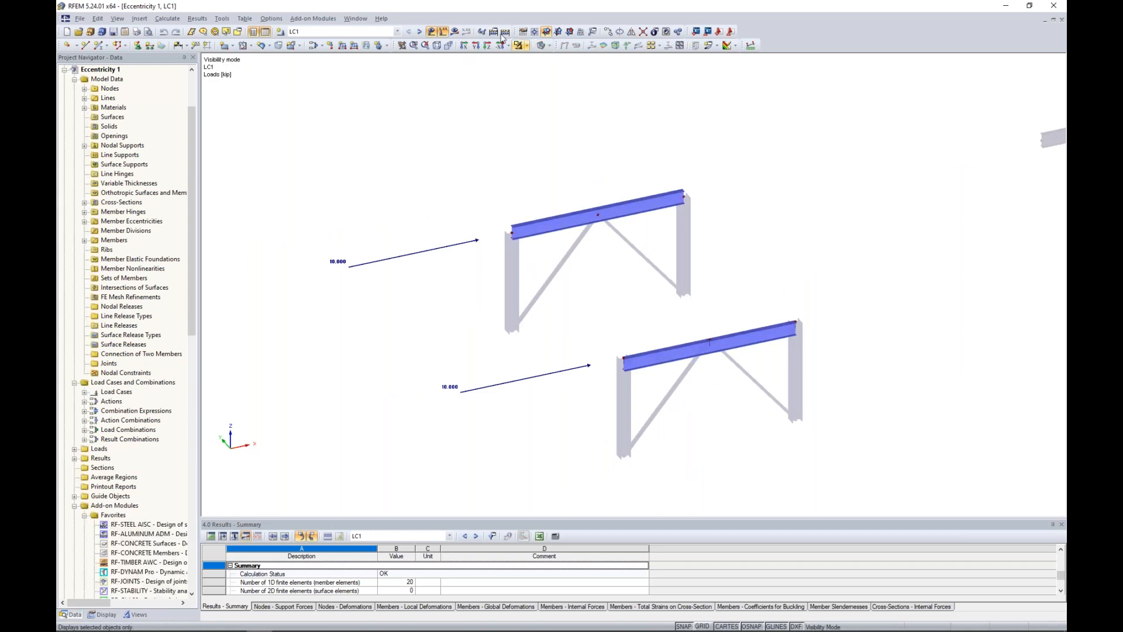
pyautogui.click(528, 46)
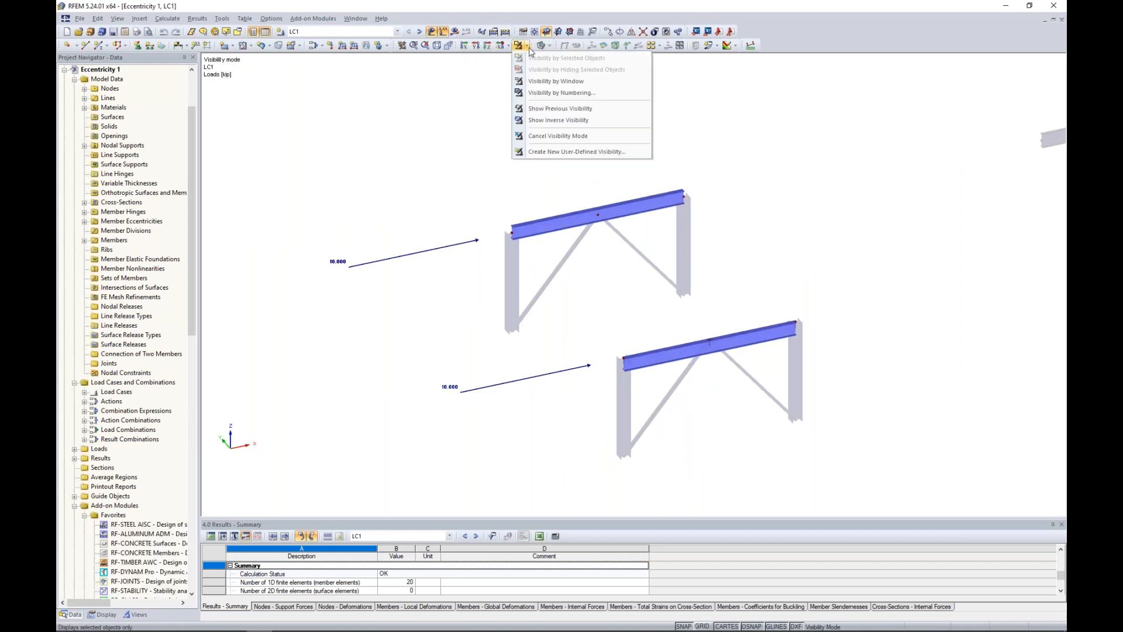
pyautogui.click(558, 135)
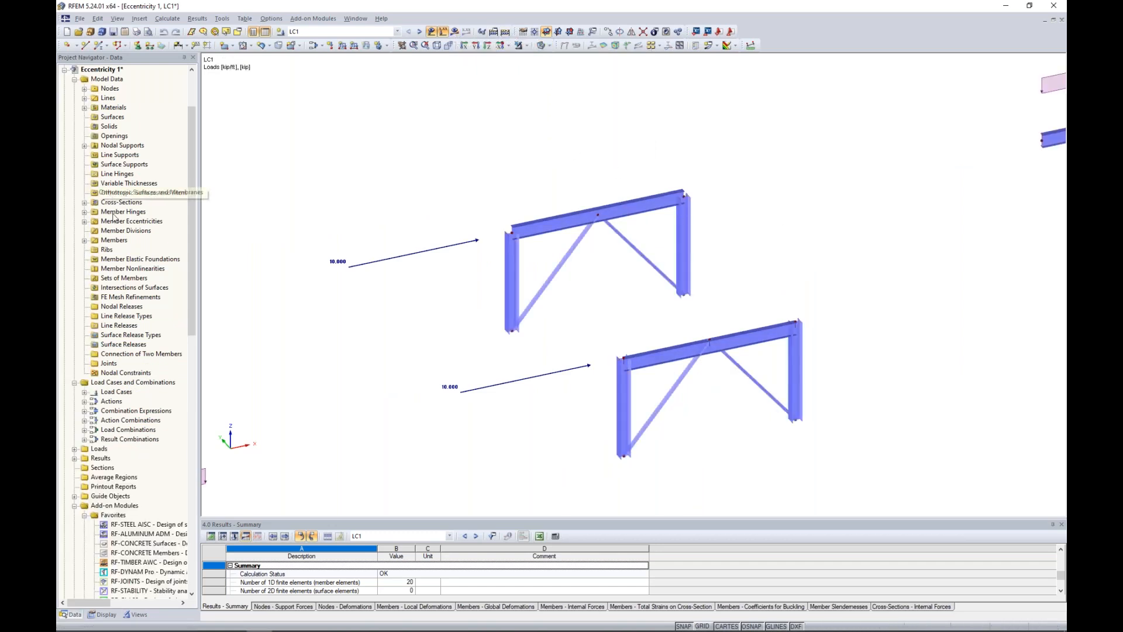
# Show the nodal supports again and examine the beam-to-column connection of the first beam supported at midspan
pyautogui.click(104, 615)
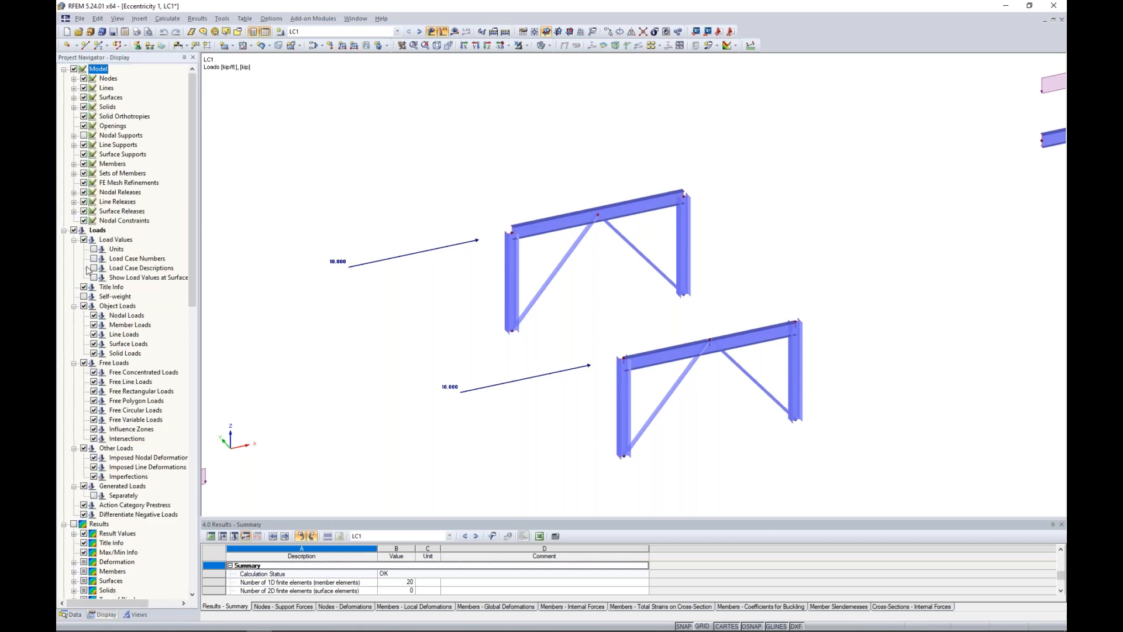
pyautogui.click(88, 138)
pyautogui.moveTo(839, 222); pyautogui.dragTo(508, 335, button='middle')
pyautogui.scroll(5, 529, 348)
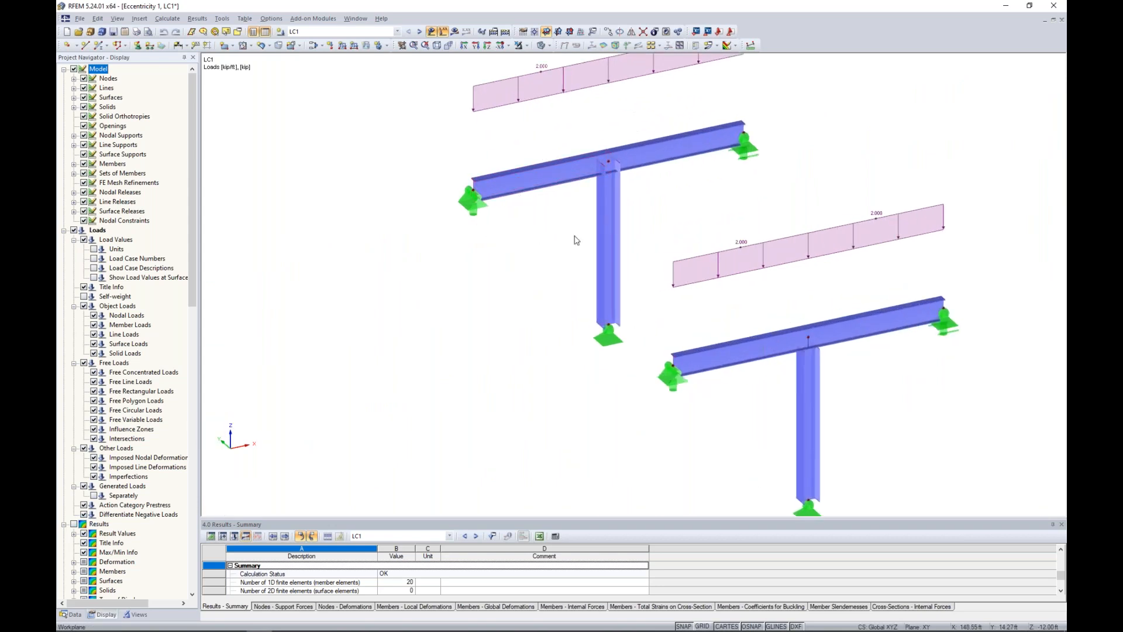
pyautogui.scroll(2, 566, 209)
pyautogui.moveTo(565, 209); pyautogui.dragTo(558, 311, button='middle')
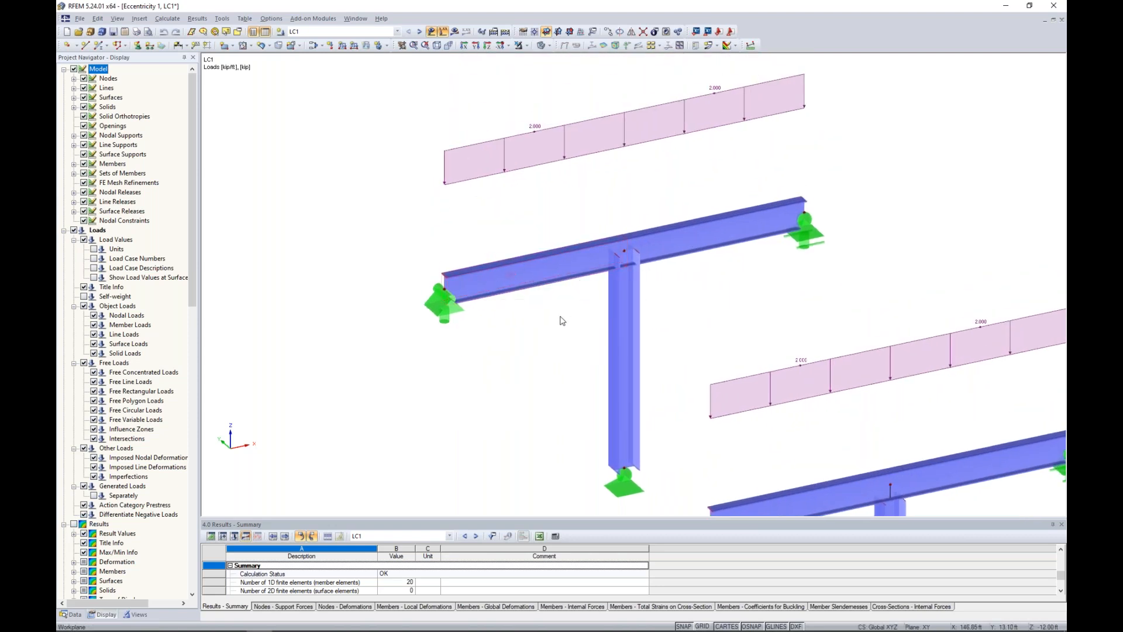
pyautogui.scroll(2, 575, 299)
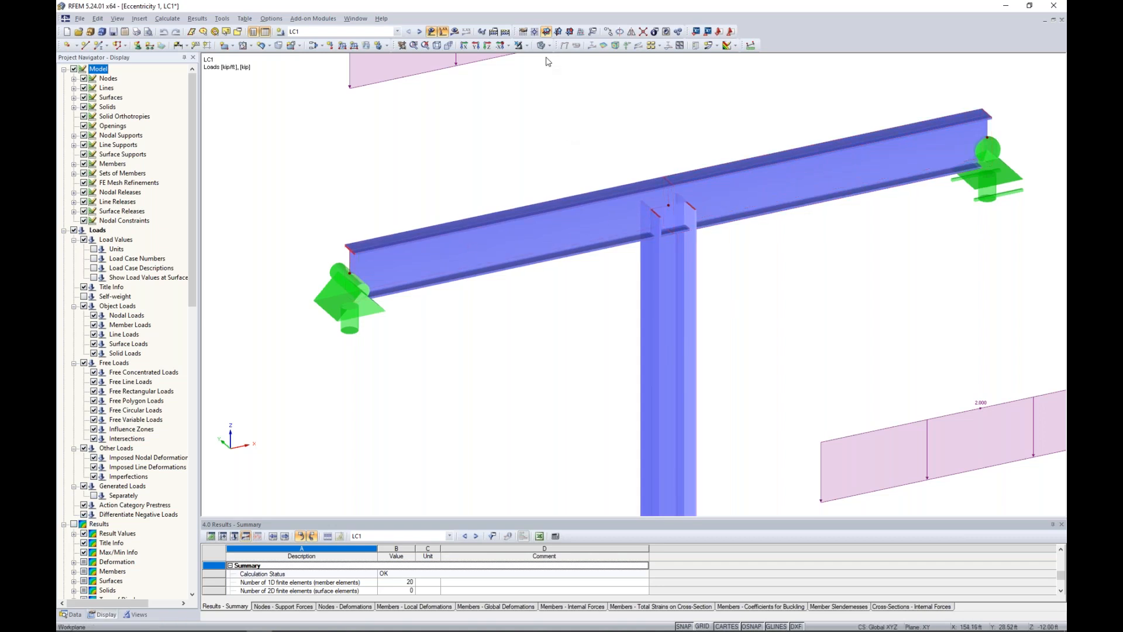
# Display the model in wireframe and compare how the beam and column lines meet in both column-supported beam models
pyautogui.click(542, 45)
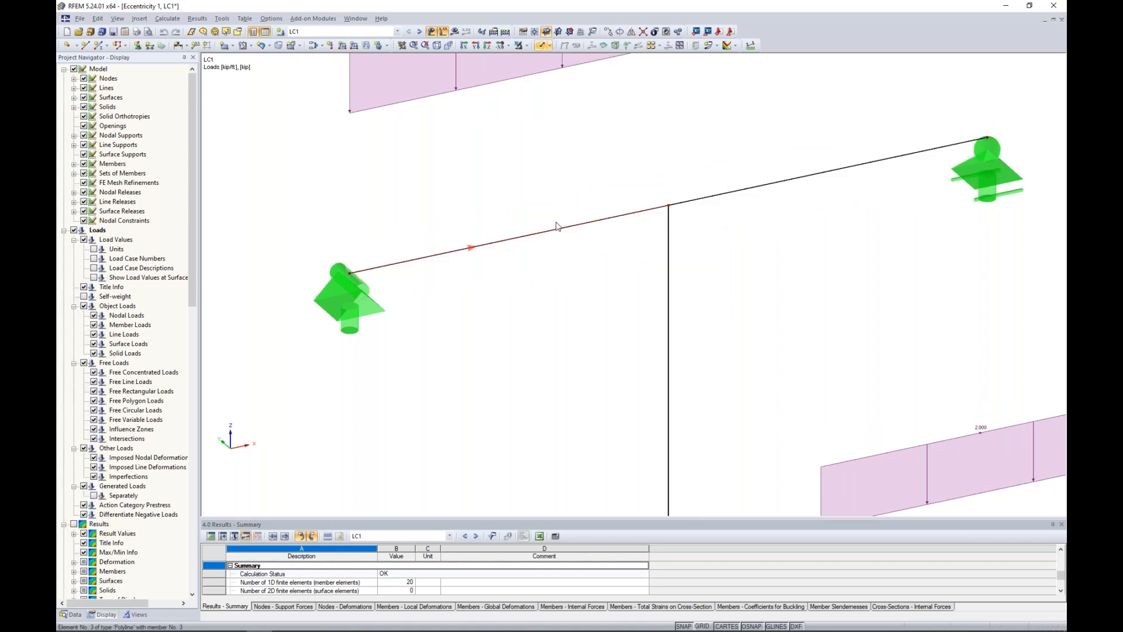
pyautogui.click(668, 275)
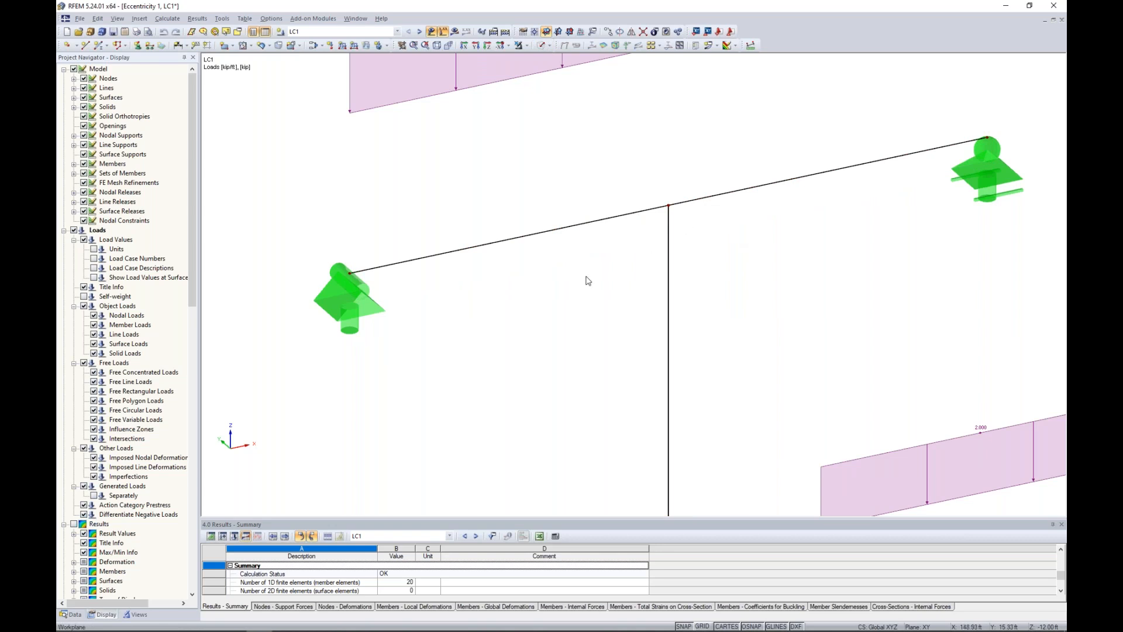
pyautogui.scroll(-3, 588, 281)
pyautogui.moveTo(574, 318); pyautogui.dragTo(441, 161, button='middle')
pyautogui.moveTo(621, 319); pyautogui.dragTo(514, 220, button='middle')
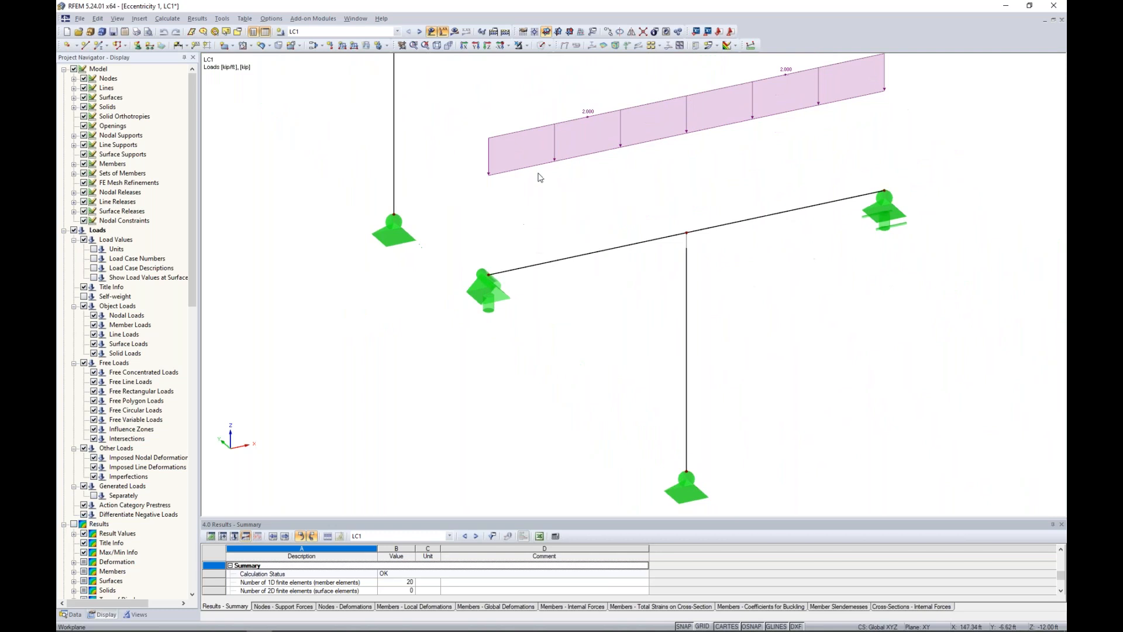
# Return to solid transparent rendering and review the axial offset at the member start in column member 7's eccentricity definition, leaving it unedited
pyautogui.click(542, 45)
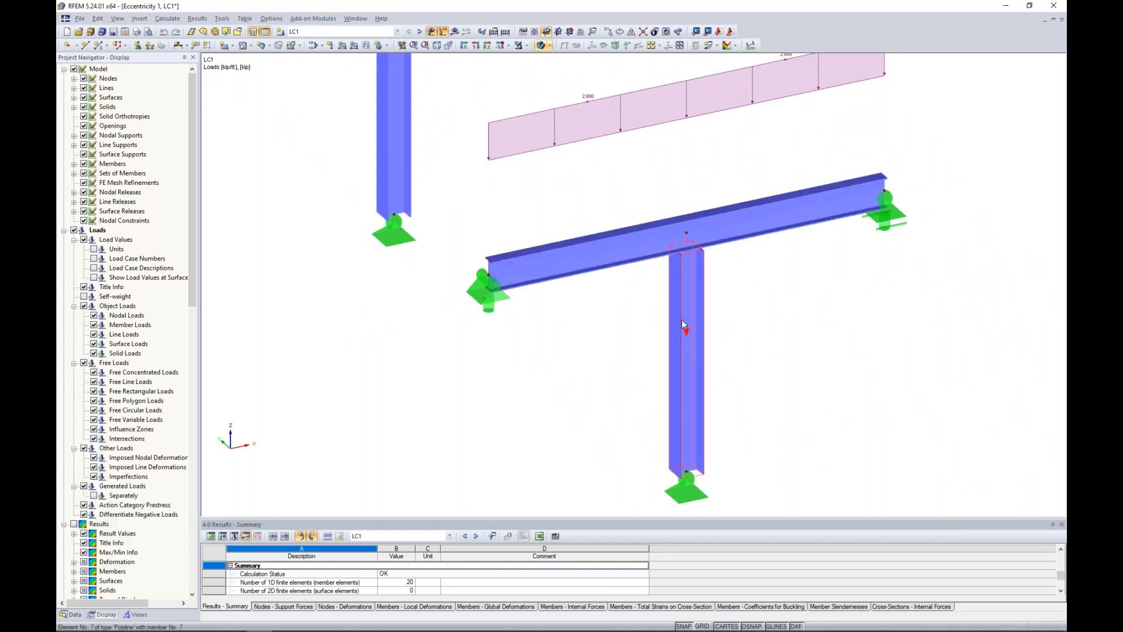
pyautogui.scroll(2, 656, 318)
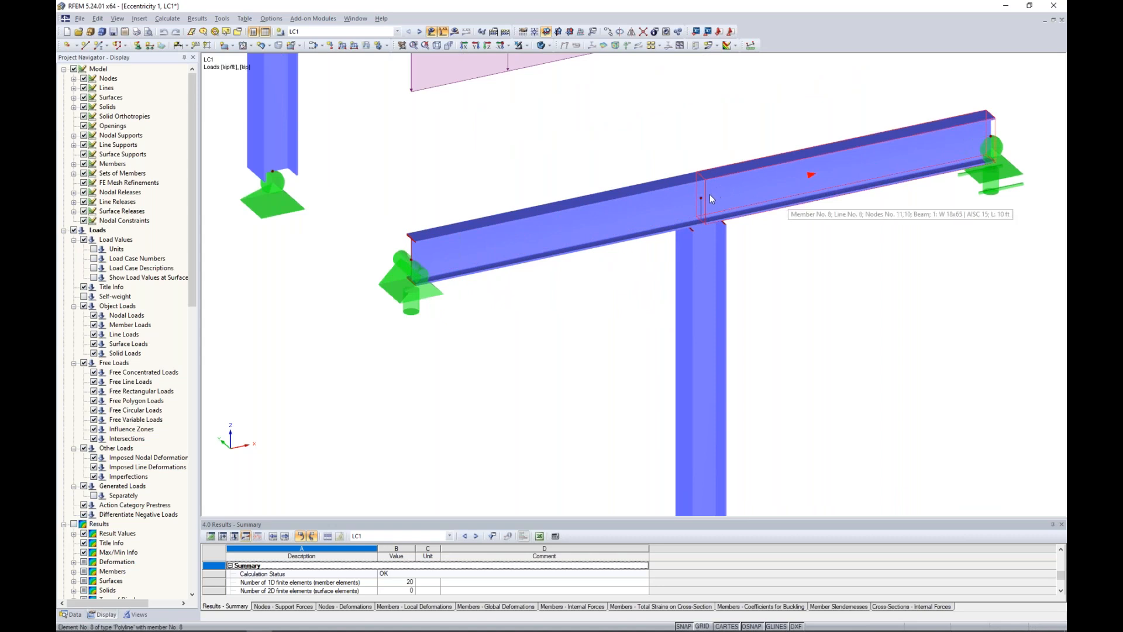
pyautogui.doubleClick(706, 258)
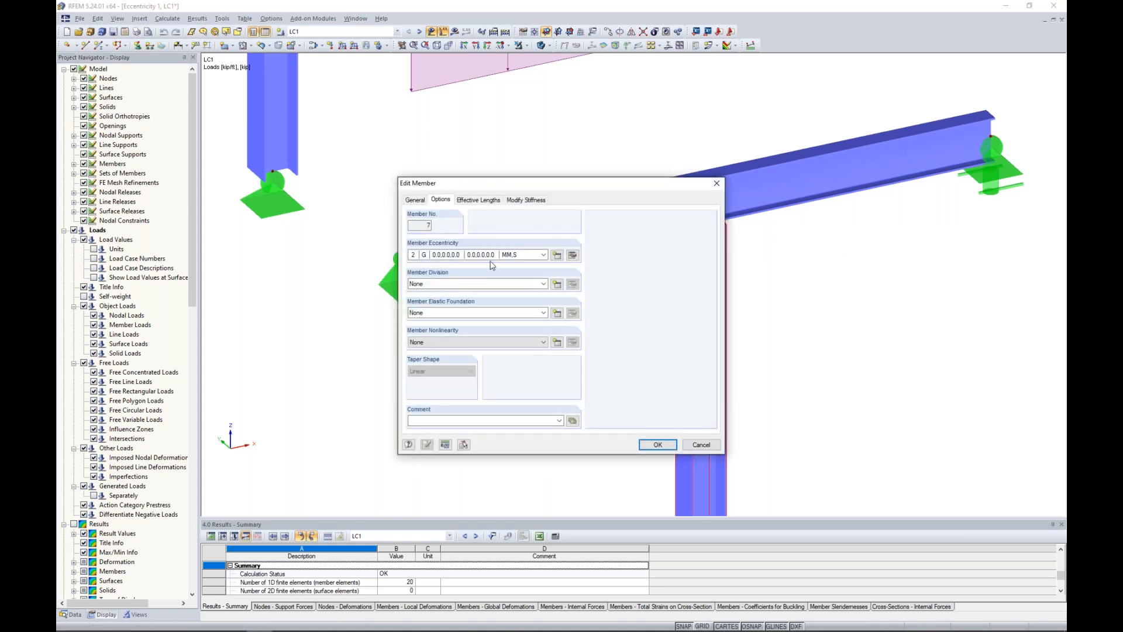
pyautogui.click(572, 255)
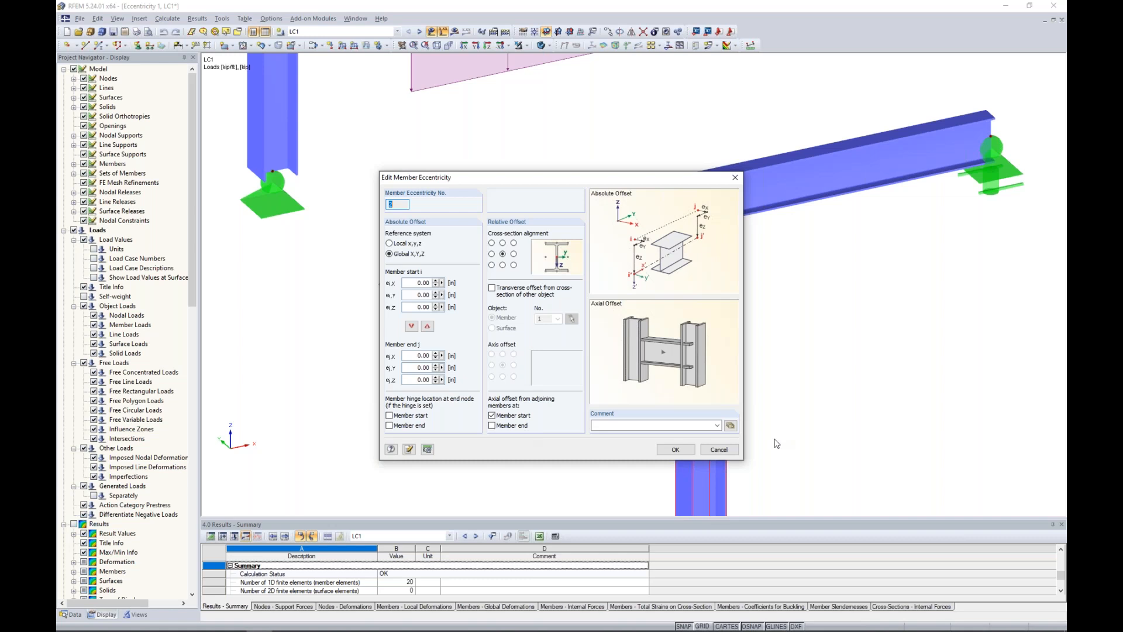
pyautogui.click(723, 451)
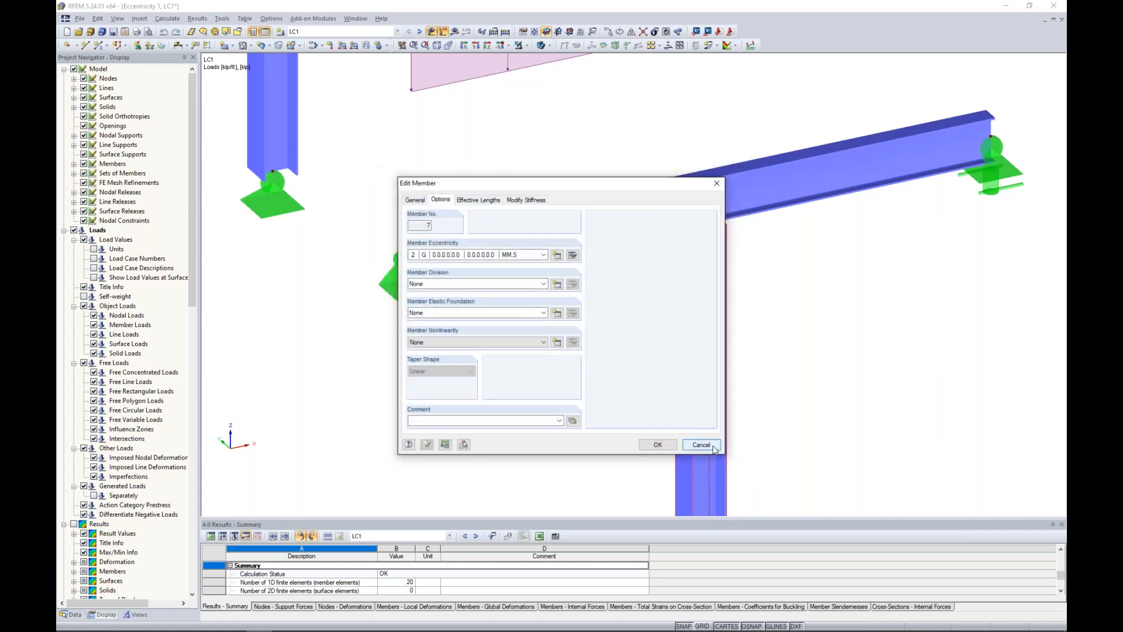
pyautogui.click(701, 445)
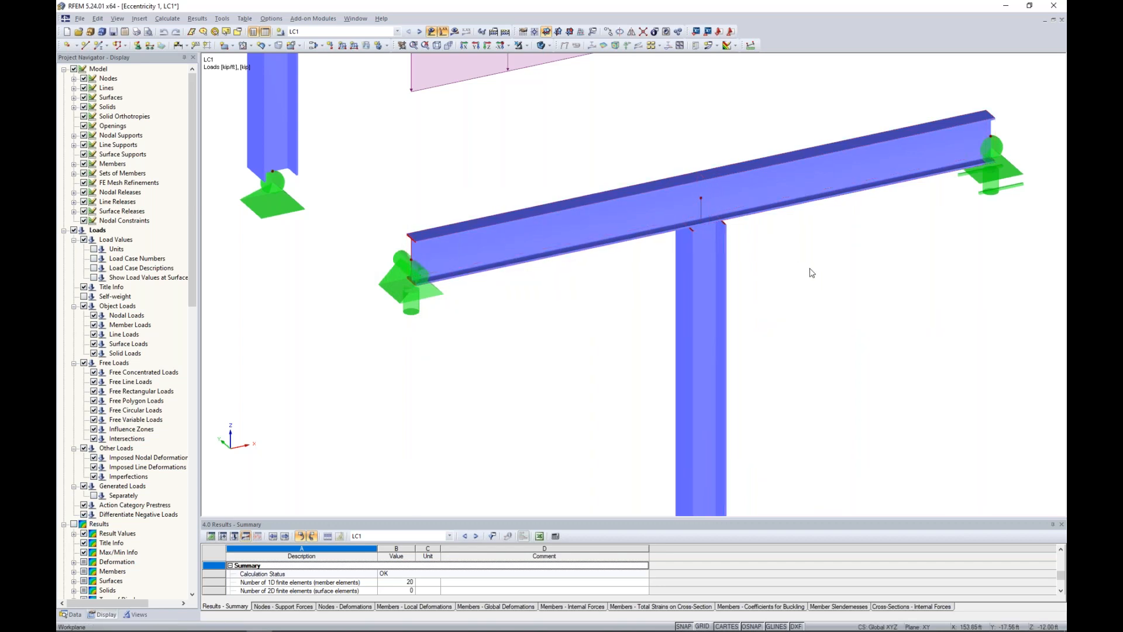
# Show the results for both column-supported beam models in wireframe and compare their My/Mu moment diagrams
pyautogui.scroll(-2, 811, 272)
pyautogui.scroll(-5, 811, 271)
pyautogui.moveTo(822, 275); pyautogui.dragTo(756, 369, button='middle')
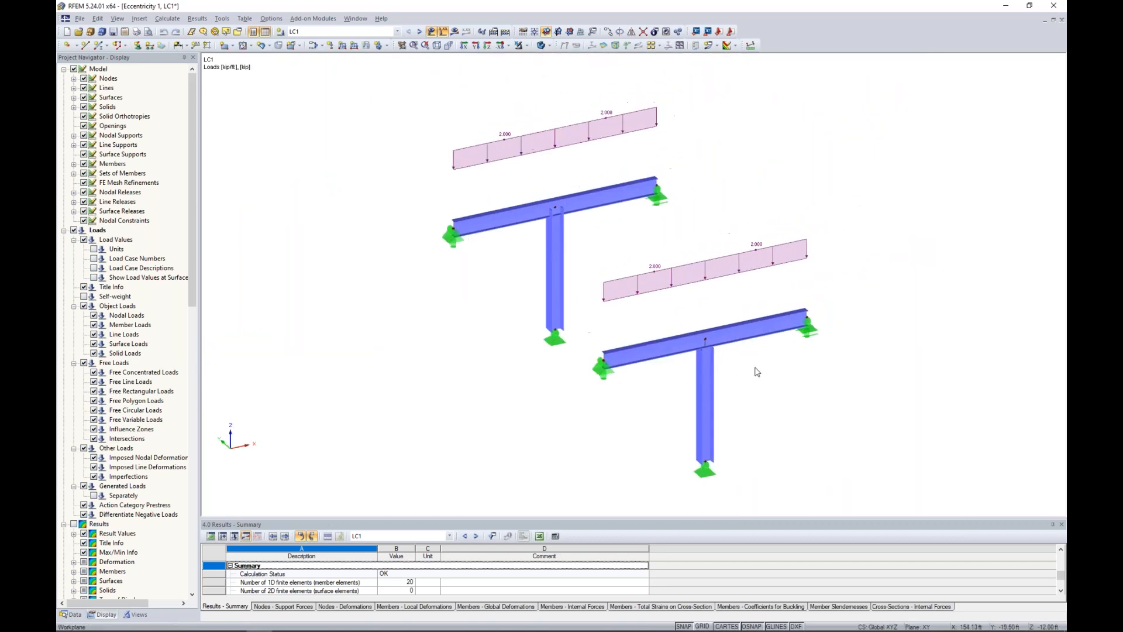
pyautogui.click(455, 31)
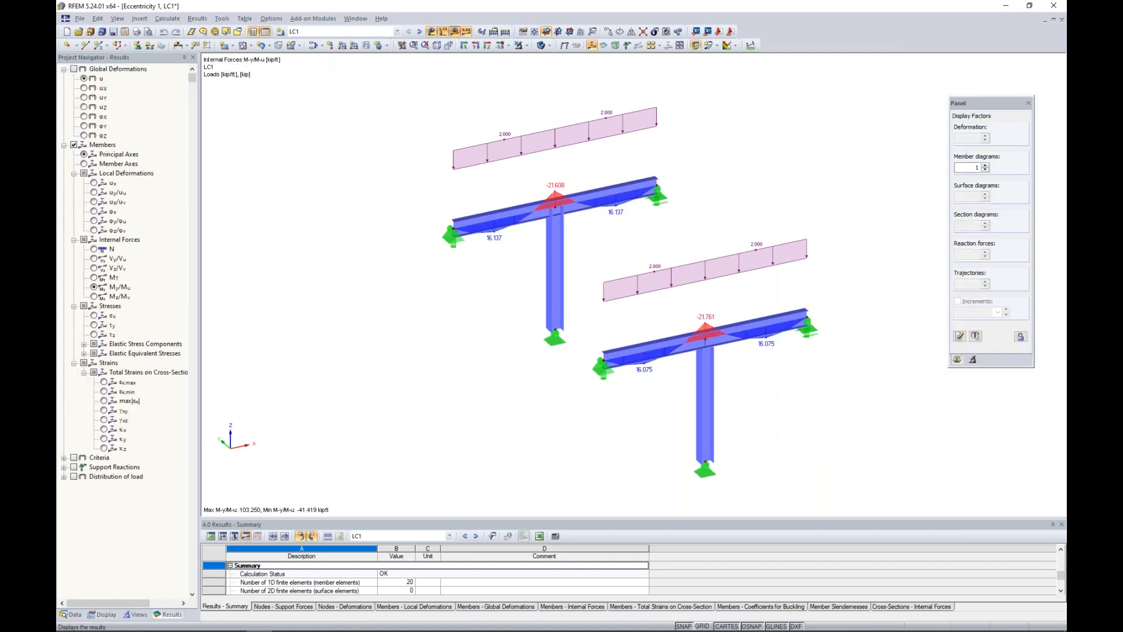
pyautogui.click(542, 46)
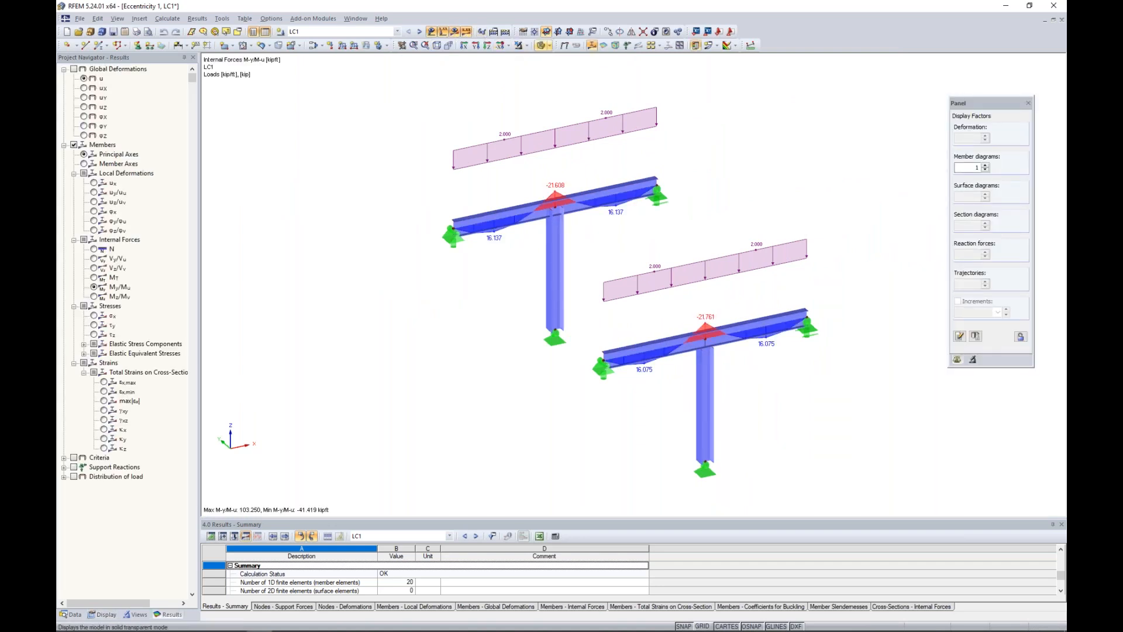
pyautogui.click(542, 45)
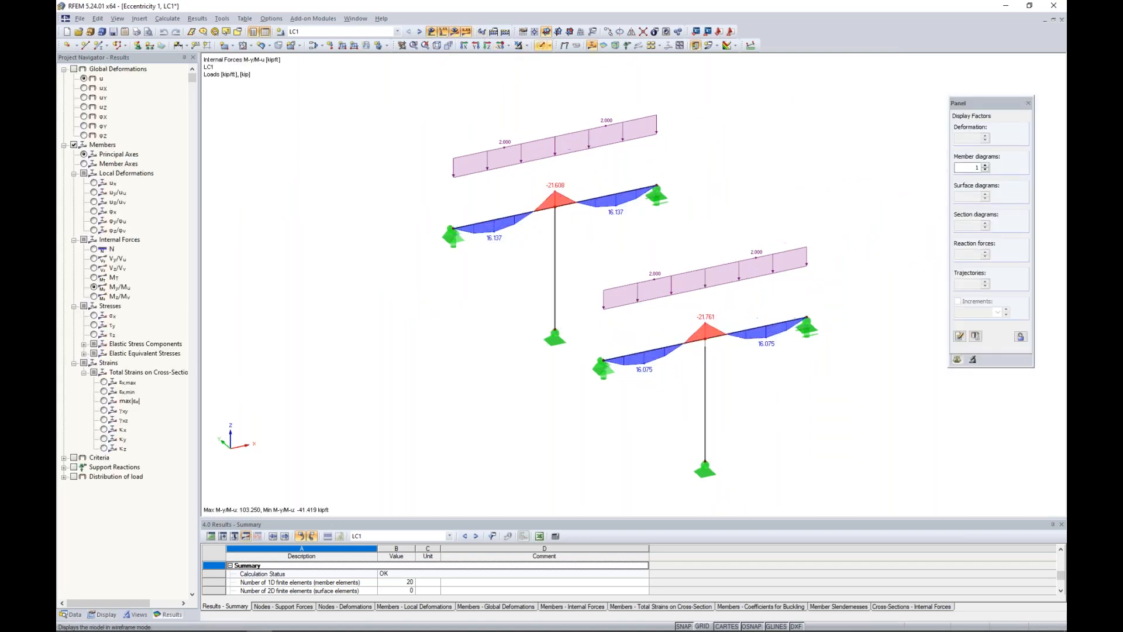
# Hide the loads and compare the Vz/Vv shear and N axial force diagrams of both column-supported beam models
pyautogui.click(443, 31)
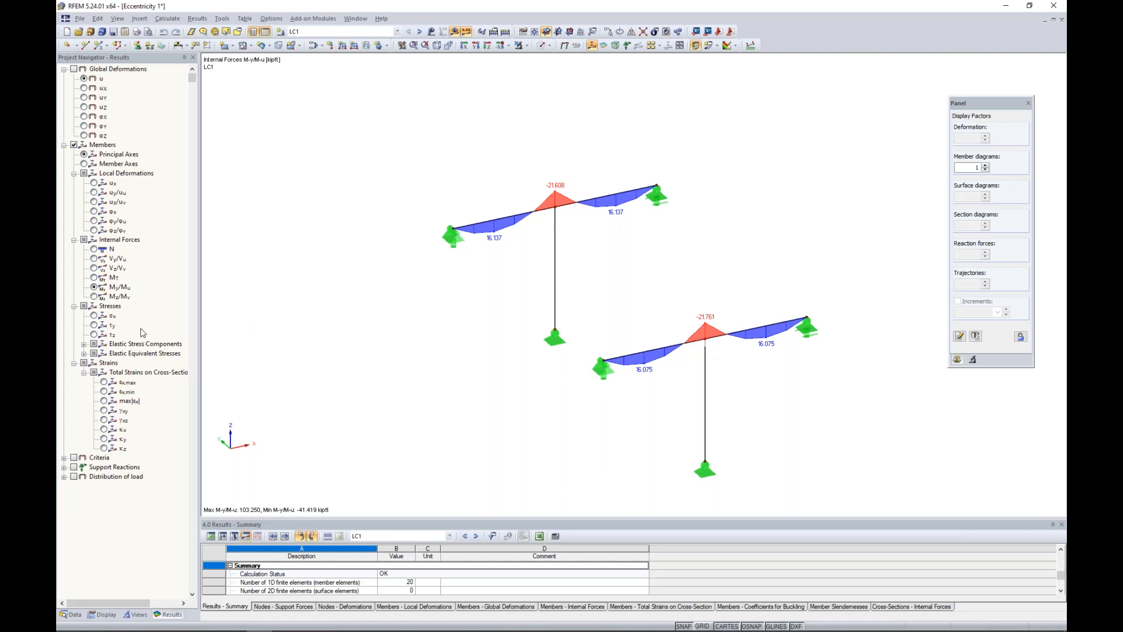
pyautogui.click(95, 268)
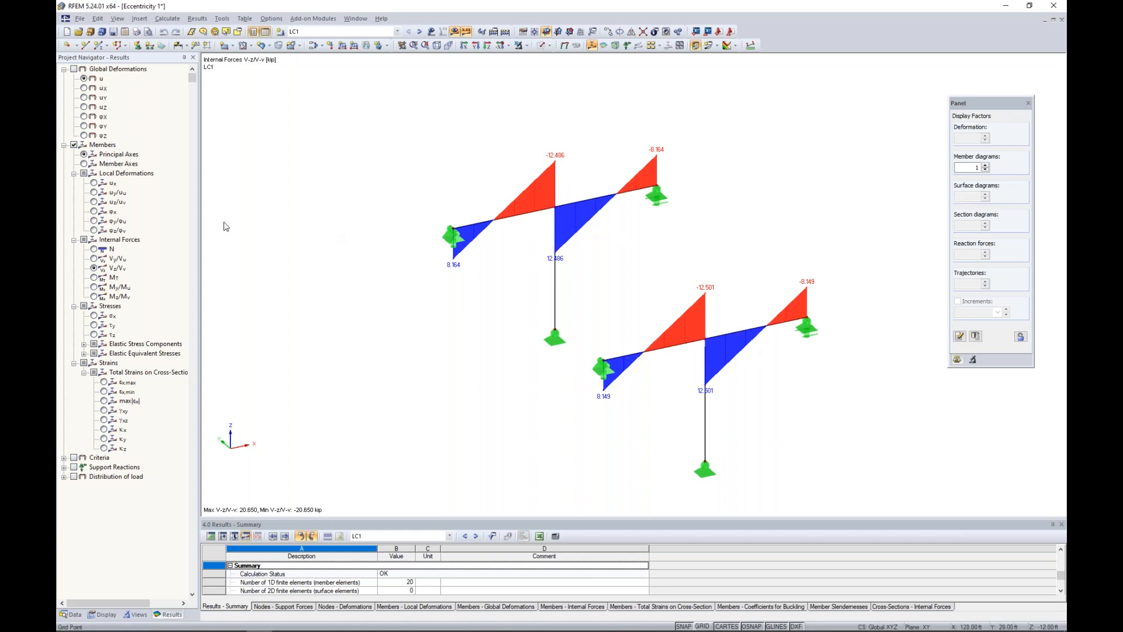
pyautogui.click(94, 249)
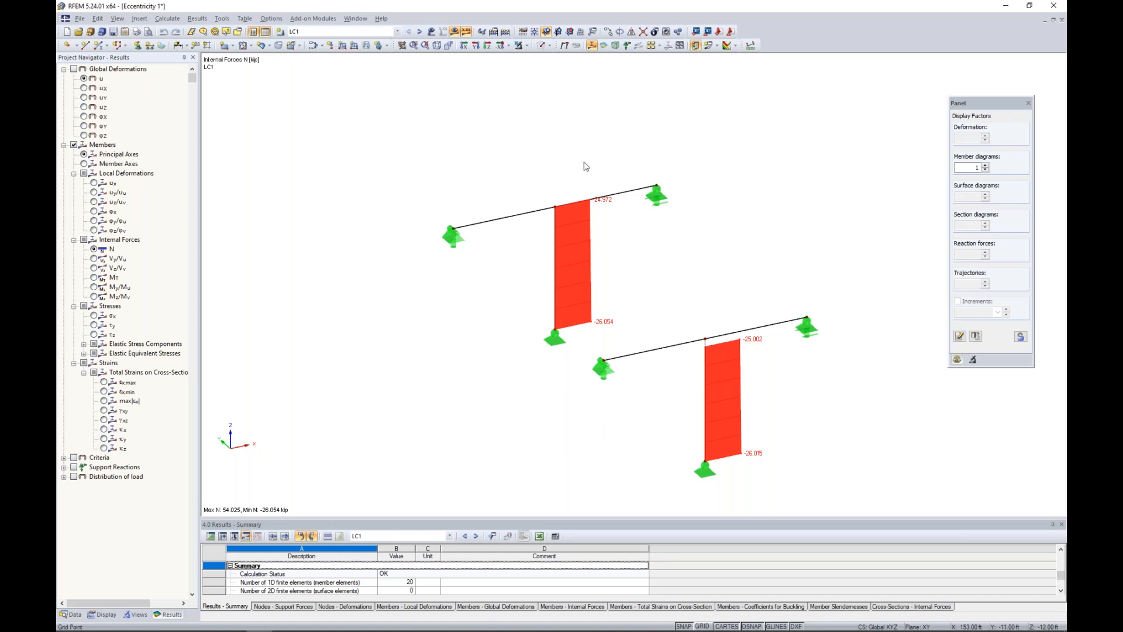
# Switch to the open Eccentricity 2 model window
pyautogui.click(355, 19)
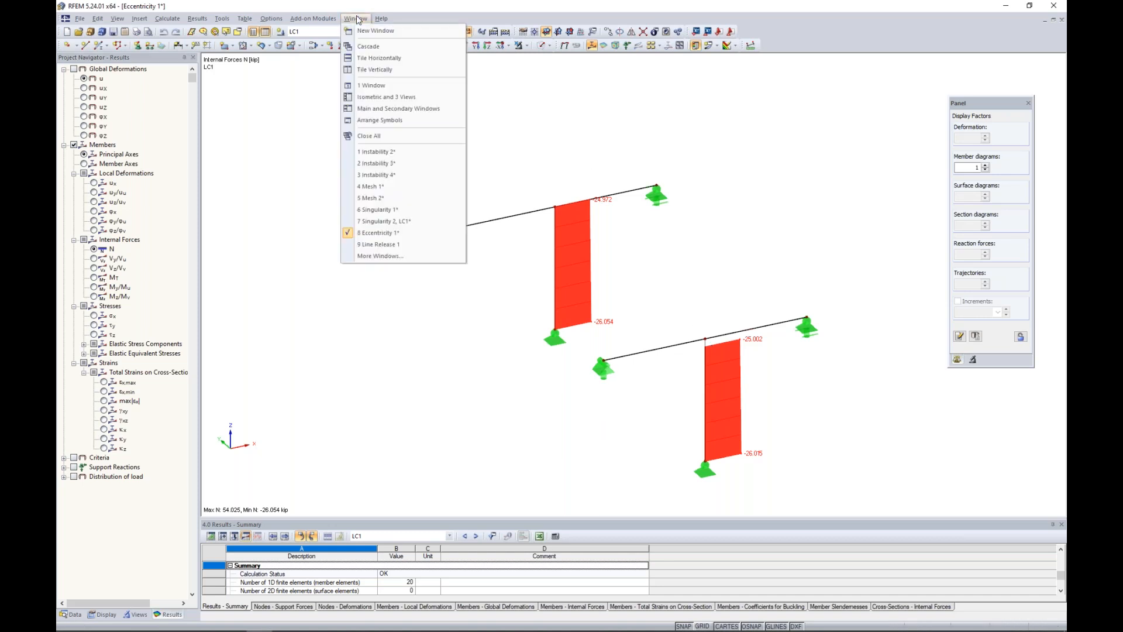
pyautogui.click(392, 256)
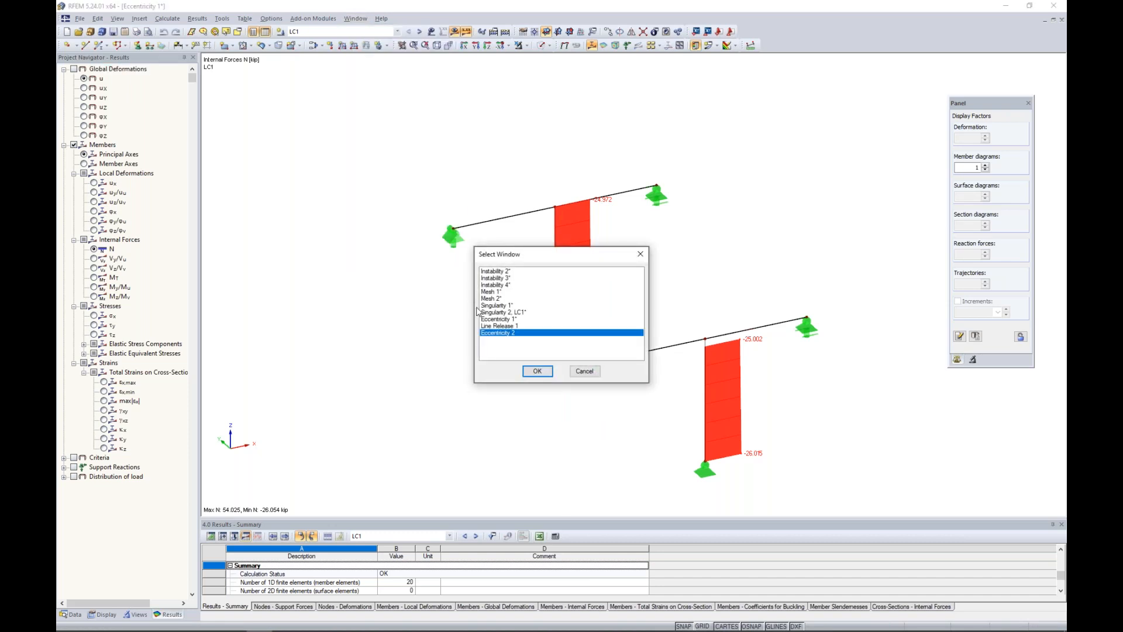
pyautogui.click(537, 371)
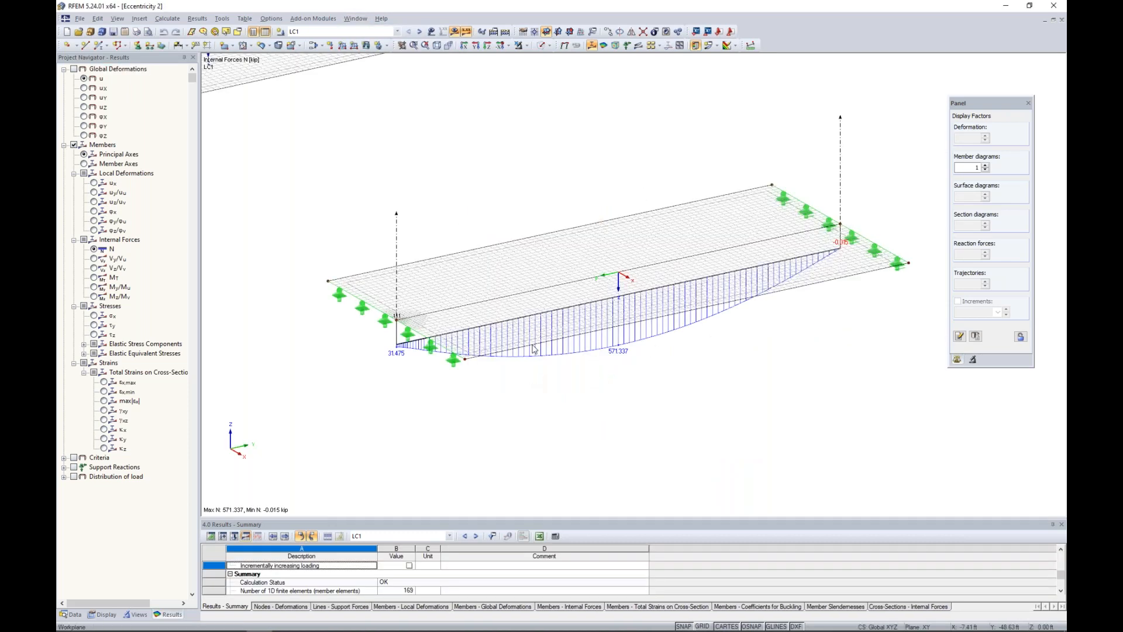
# Hide the results, display both slab-and-beam models in solid transparent rendering, and examine each beam's position relative to its slab
pyautogui.click(454, 32)
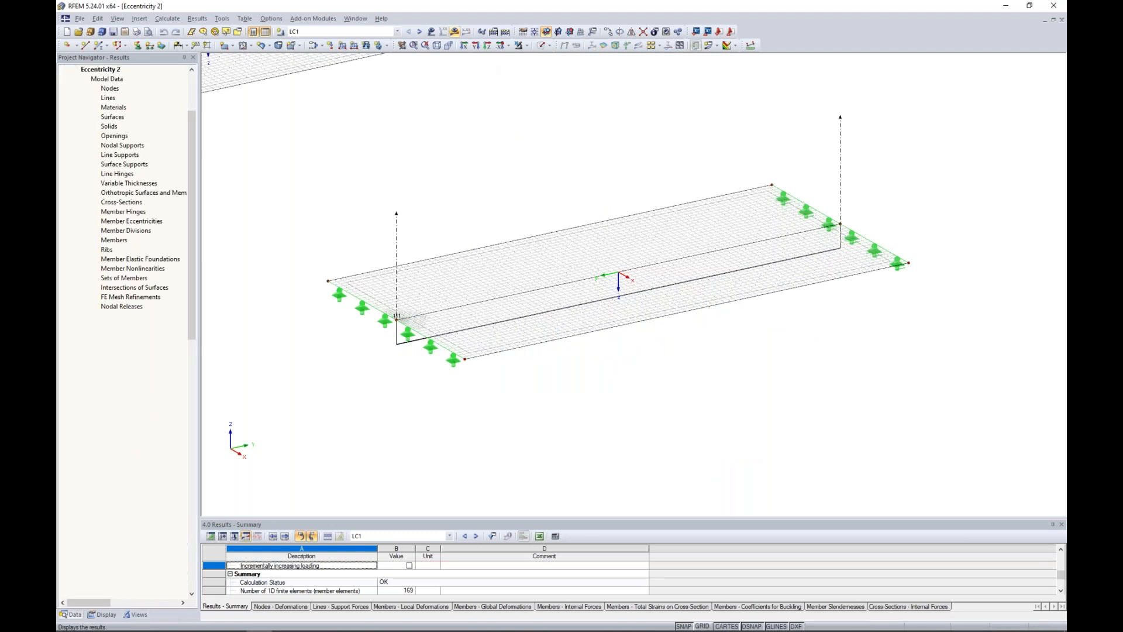
pyautogui.click(542, 47)
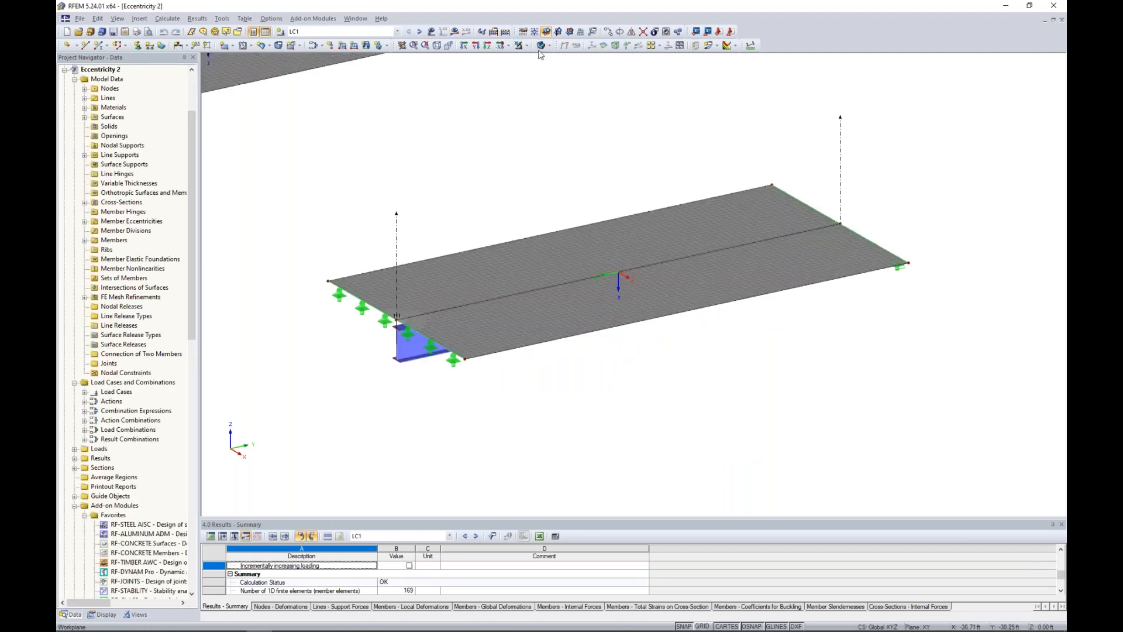
pyautogui.click(542, 46)
pyautogui.scroll(-5, 567, 170)
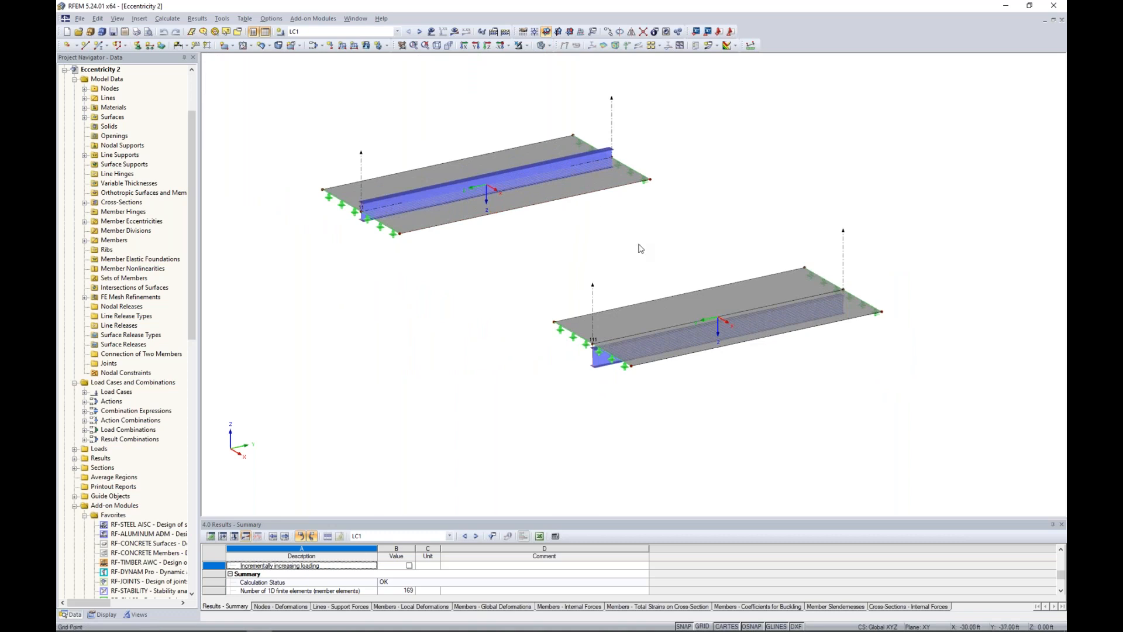
pyautogui.moveTo(579, 234); pyautogui.dragTo(624, 273, button='middle')
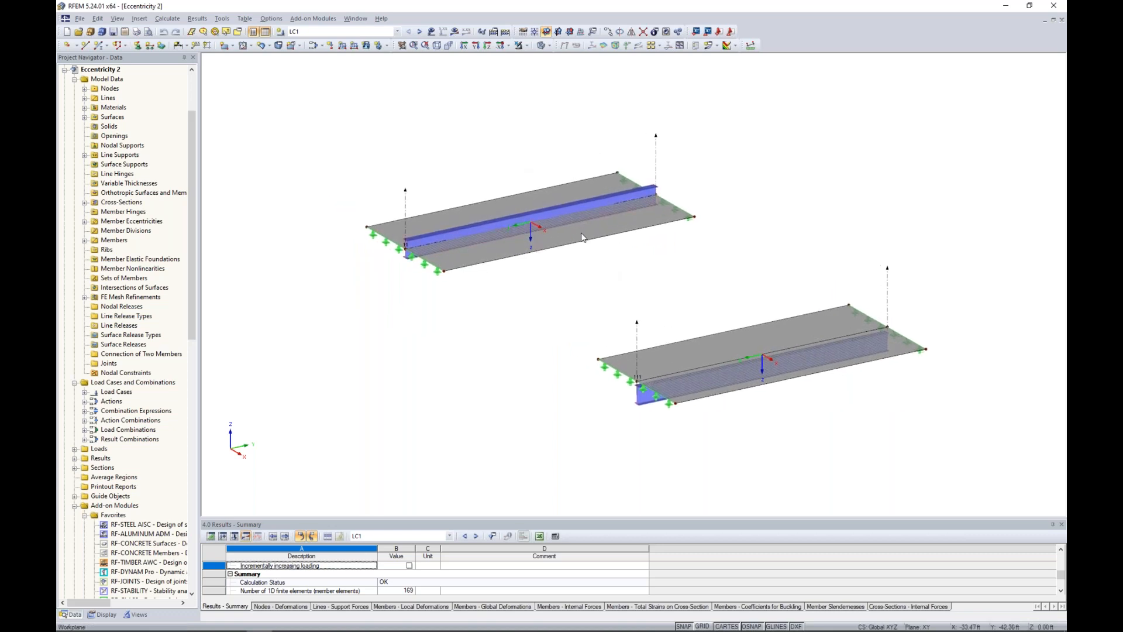
pyautogui.scroll(3, 508, 251)
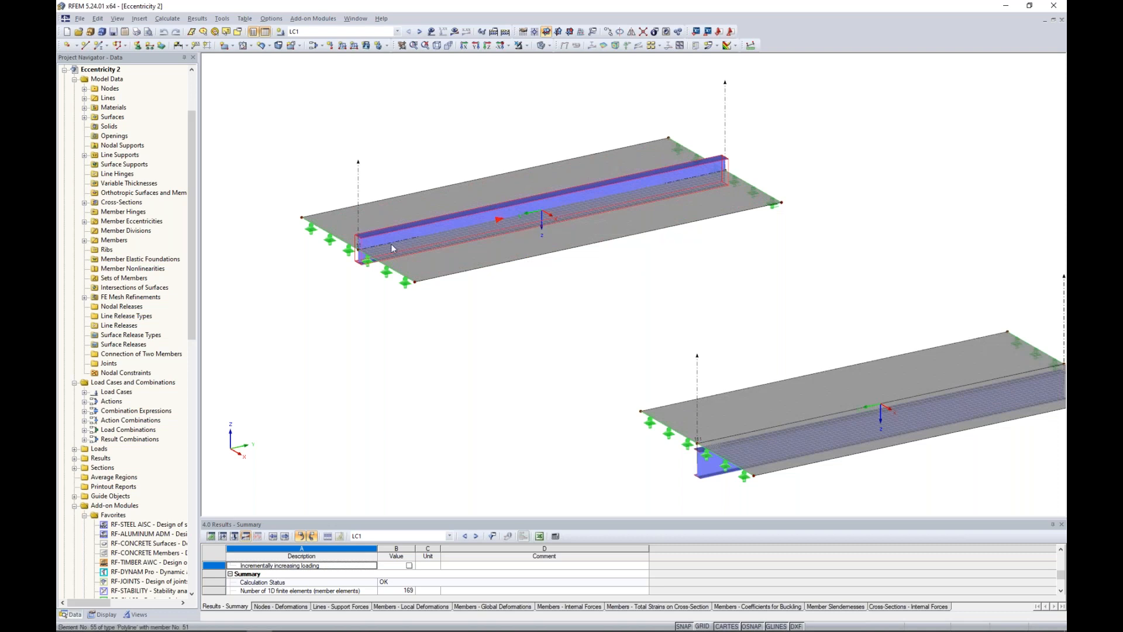
# Compare the slab-and-beam models in wireframe and solid rendering, return to solid transparent, and examine the model with the beam below its slab
pyautogui.click(542, 46)
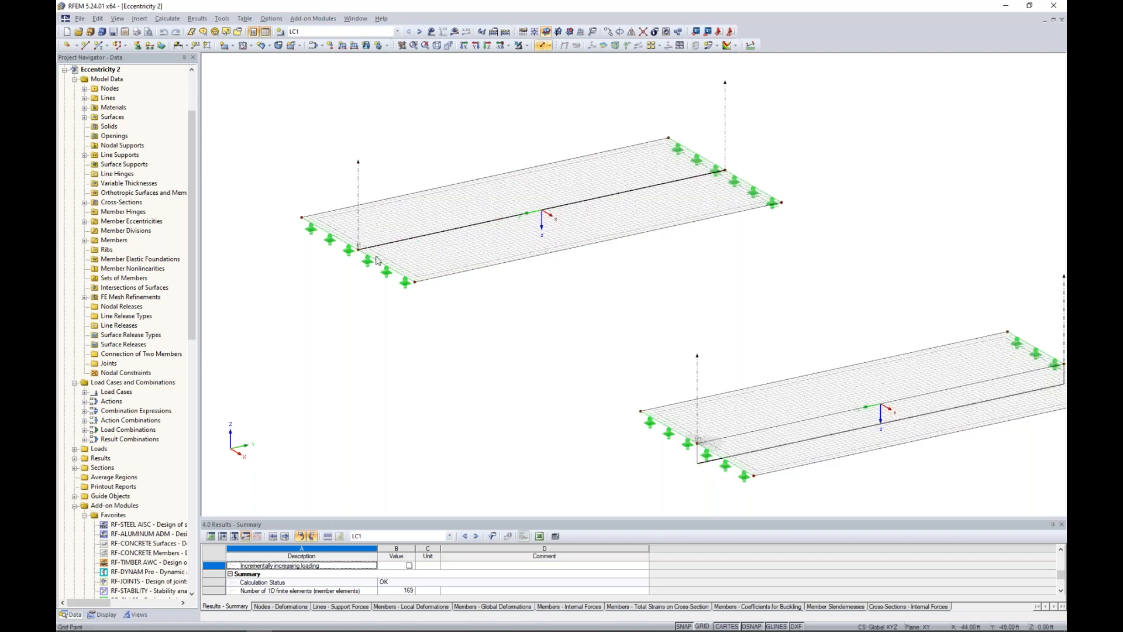
pyautogui.click(540, 46)
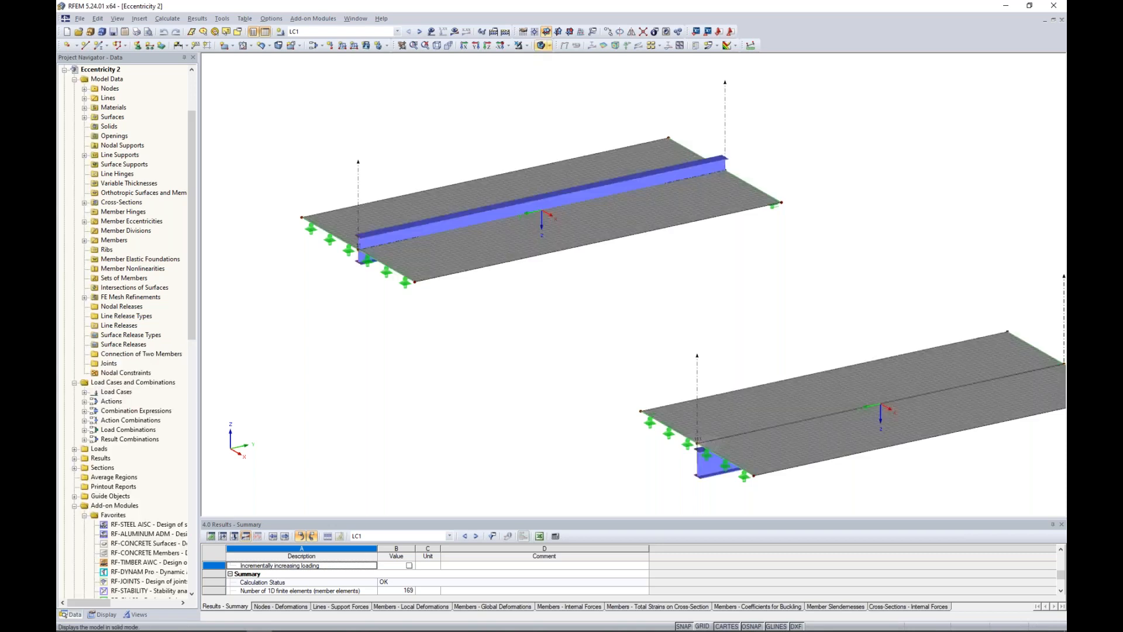
pyautogui.moveTo(735, 353); pyautogui.dragTo(566, 257, button='middle')
pyautogui.click(541, 45)
pyautogui.moveTo(641, 384); pyautogui.dragTo(552, 372, button='middle')
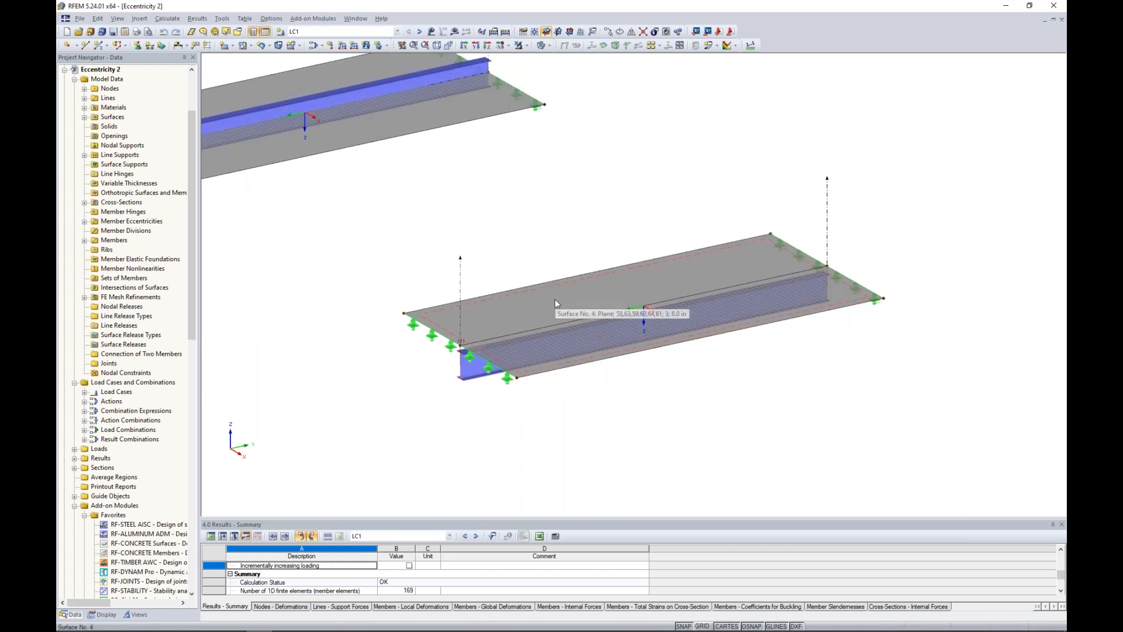
# Review the member eccentricity of the beam below the slab, including its cross-section alignment and transverse offset from the surface, without changing anything
pyautogui.doubleClick(465, 370)
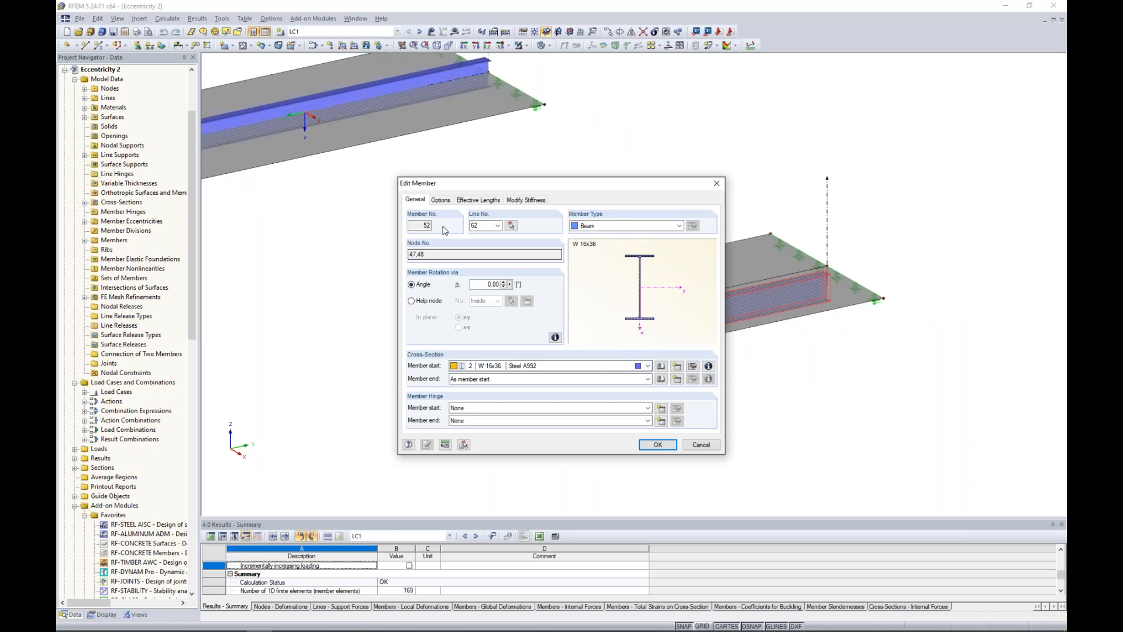
pyautogui.click(442, 200)
pyautogui.click(573, 255)
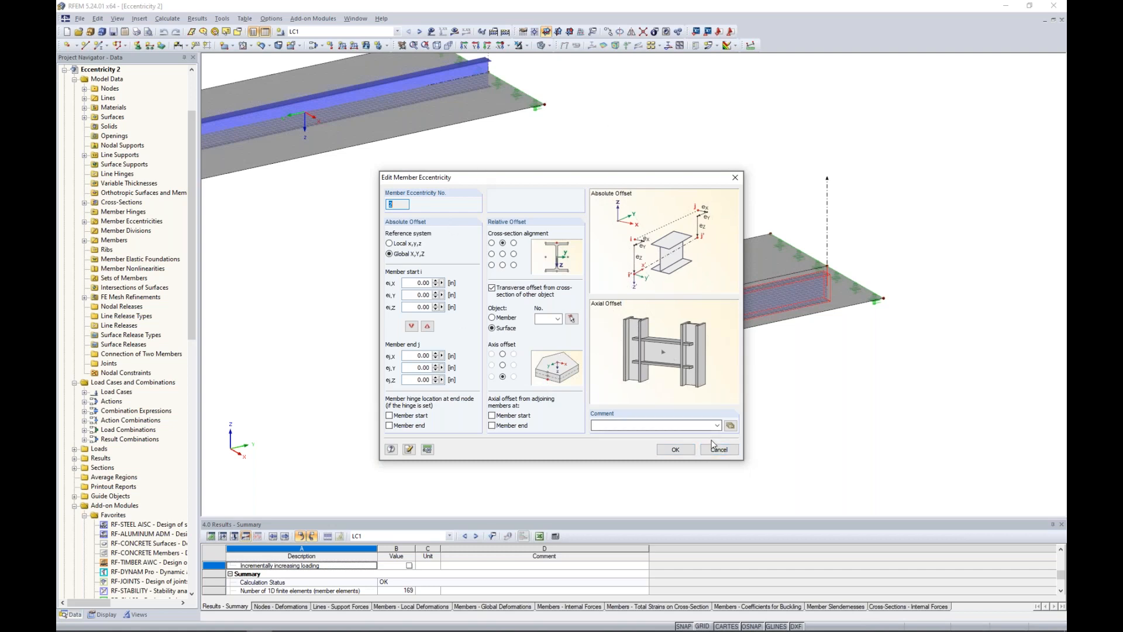
pyautogui.click(724, 455)
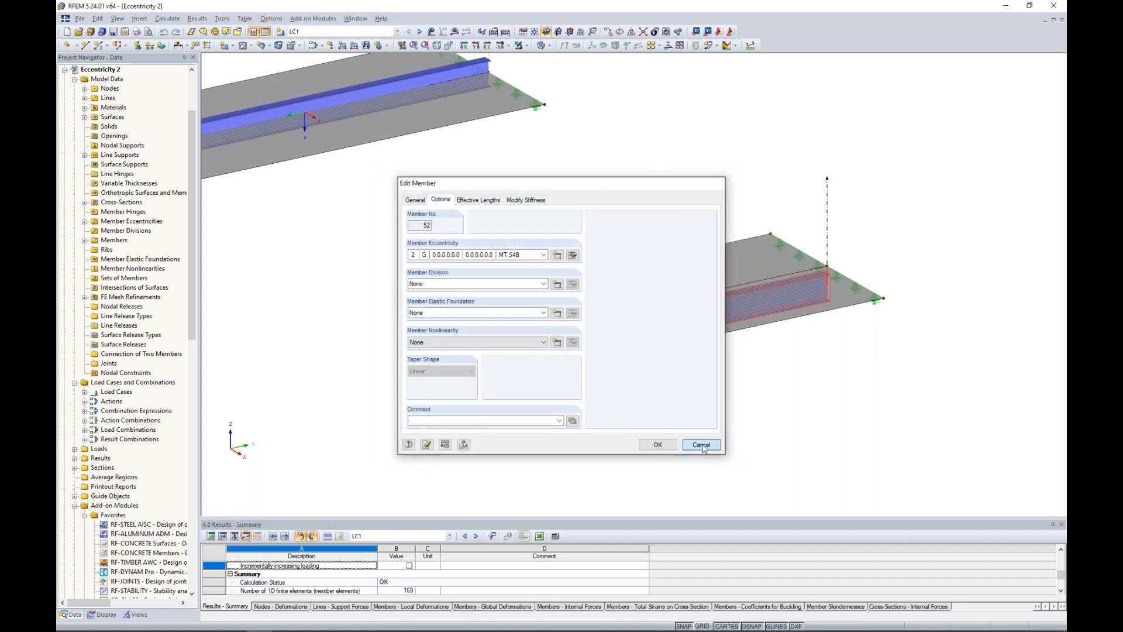
pyautogui.click(704, 448)
# Display the LC1 surface loads on both slab-and-beam models
pyautogui.scroll(-2, 704, 448)
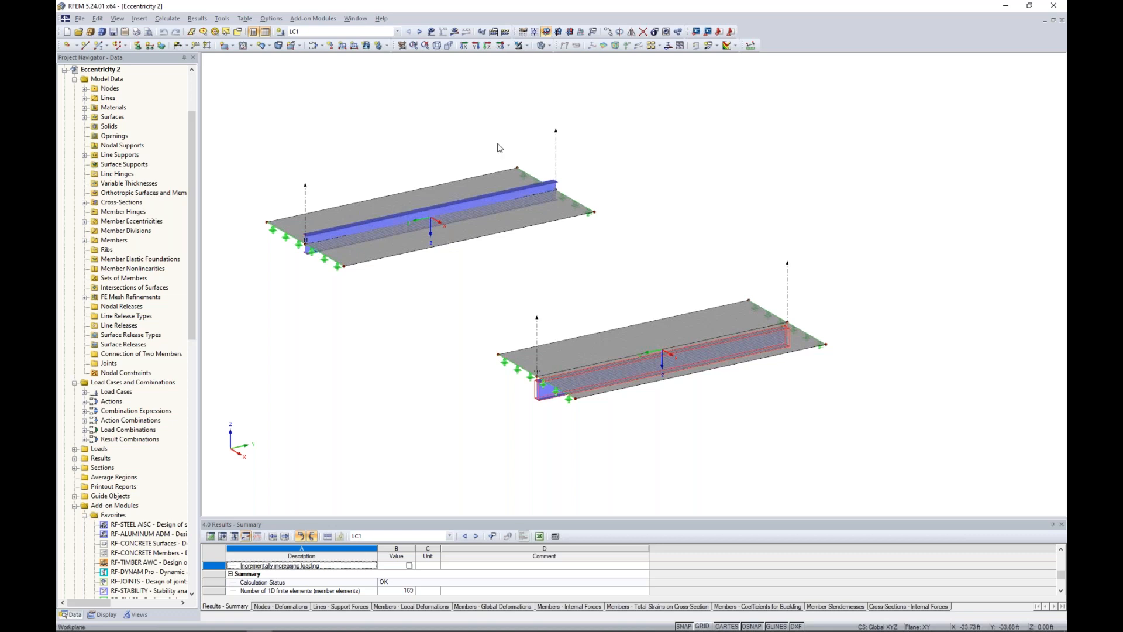
pyautogui.click(432, 31)
pyautogui.moveTo(636, 169); pyautogui.dragTo(689, 200, button='middle')
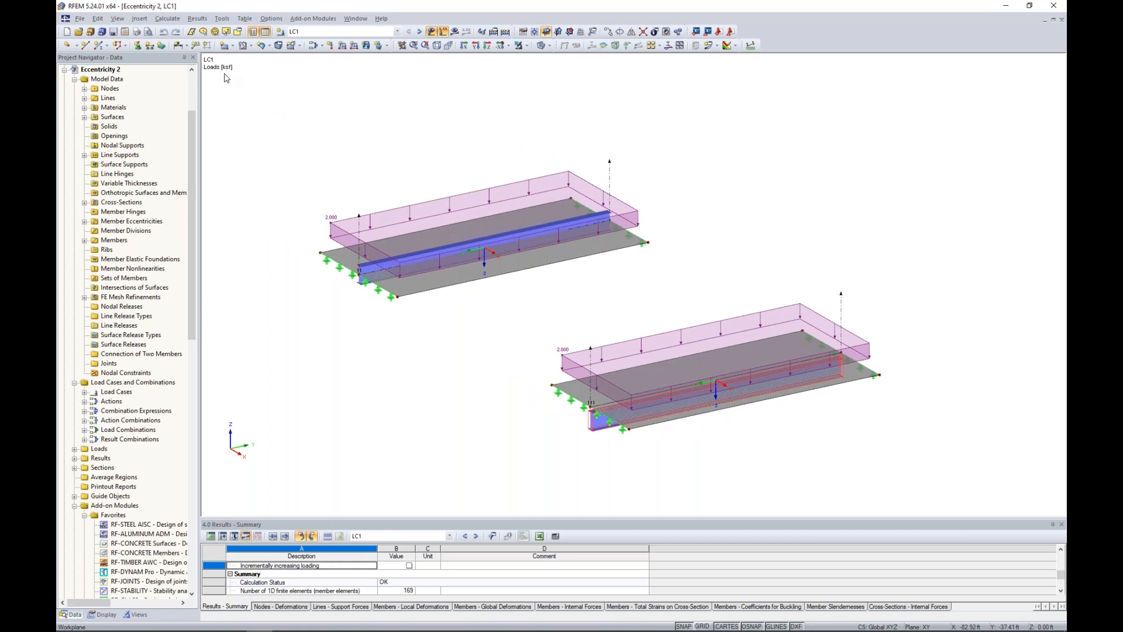
# Show the LC1 results as global deformations u and hide the loads
pyautogui.click(454, 32)
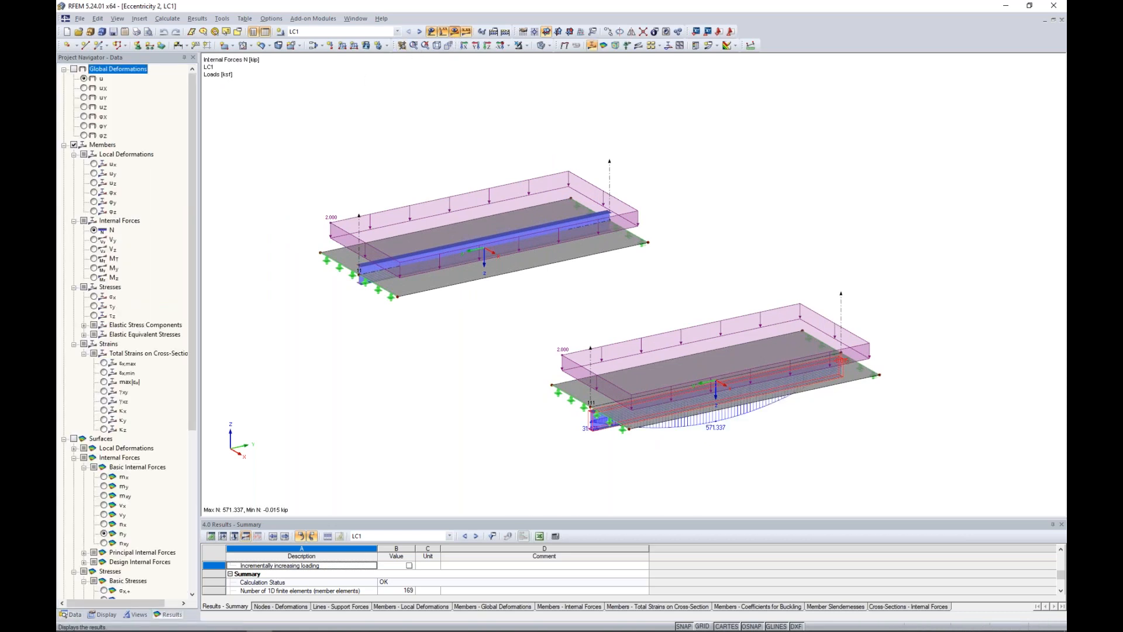
pyautogui.click(74, 69)
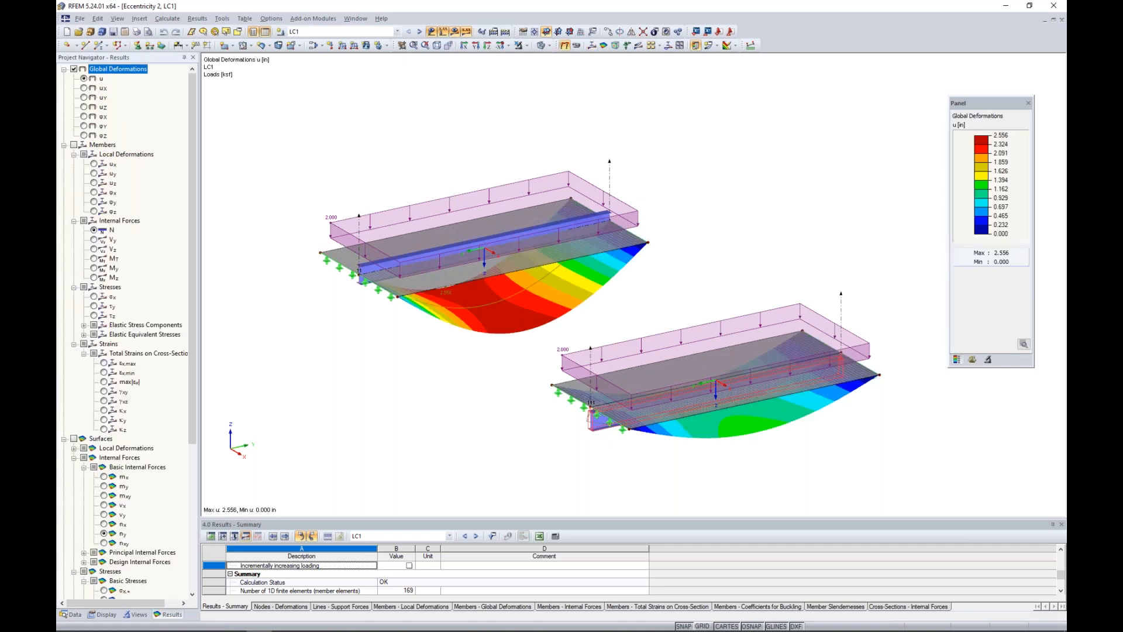
pyautogui.click(432, 31)
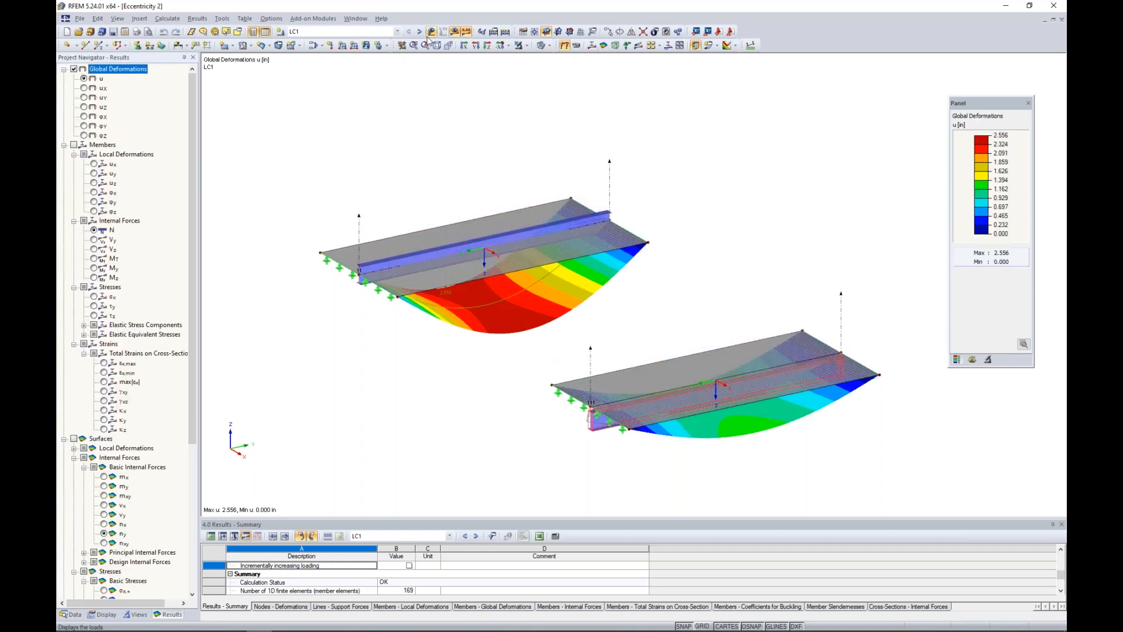
# Turn on the section diagrams and compare the deflection curves along the beams of both slab models
pyautogui.scroll(-7, 121, 534)
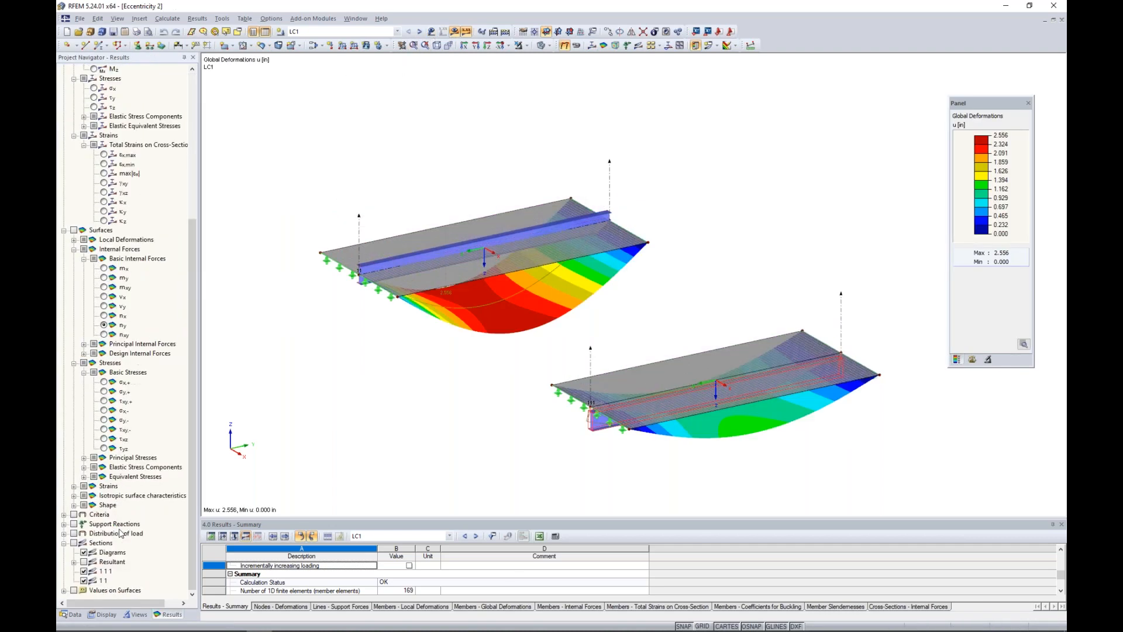
pyautogui.click(74, 543)
pyautogui.keyDown('ctrl'); pyautogui.moveTo(714, 318); pyautogui.dragTo(697, 289, button='middle'); pyautogui.keyUp('ctrl')
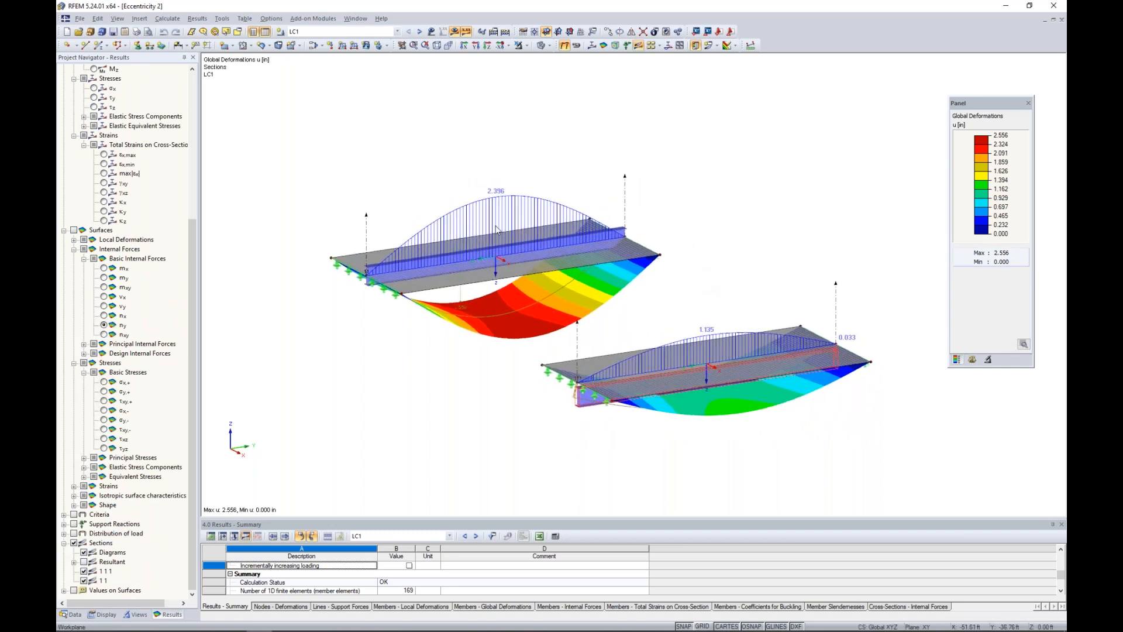
pyautogui.moveTo(494, 267)
pyautogui.keyDown('ctrl'); pyautogui.moveTo(740, 439); pyautogui.dragTo(706, 431, button='middle'); pyautogui.keyUp('ctrl')
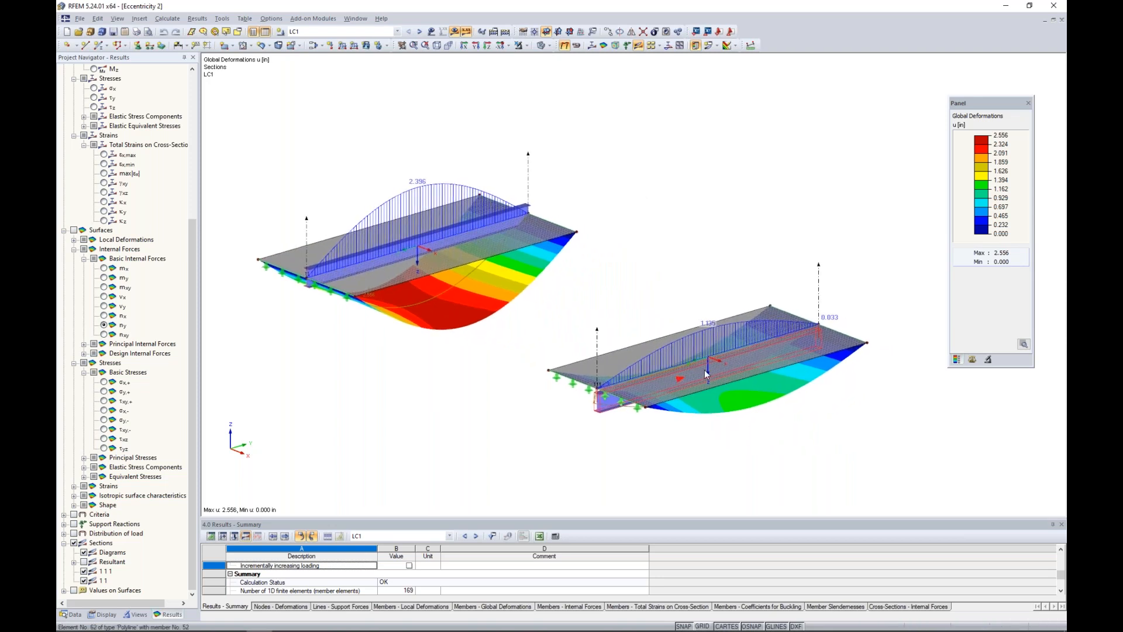
pyautogui.keyDown('ctrl'); pyautogui.moveTo(646, 198); pyautogui.dragTo(738, 231, button='middle'); pyautogui.keyUp('ctrl')
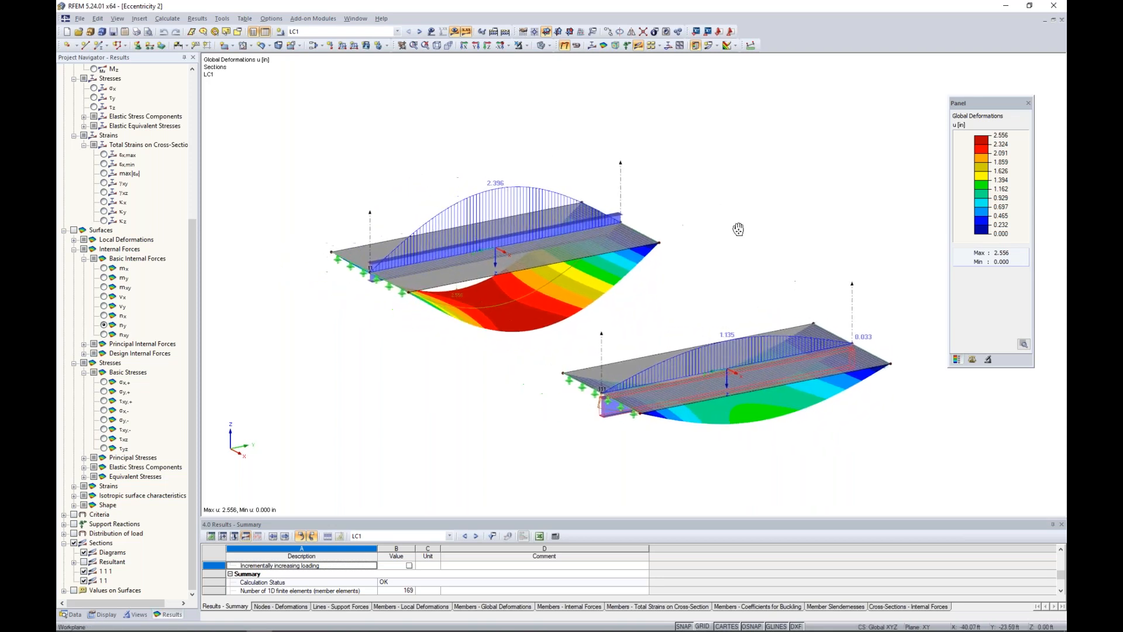
pyautogui.scroll(-1, 737, 230)
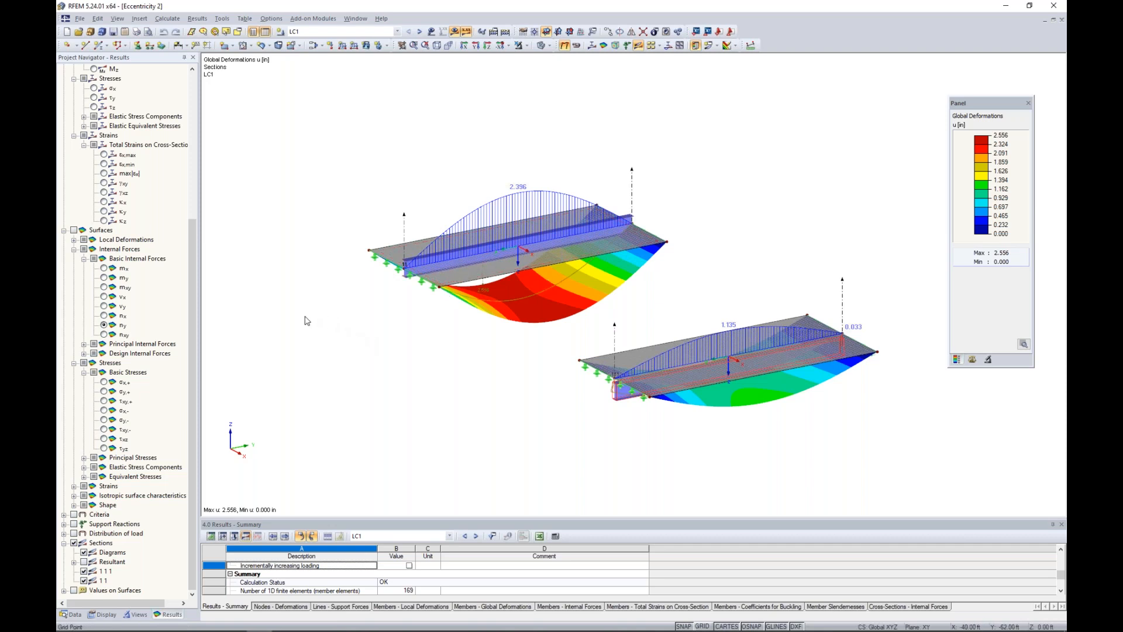
# Display the surface basic internal force ny on both slabs and inspect the isoband value and color scales without changing them
pyautogui.click(74, 230)
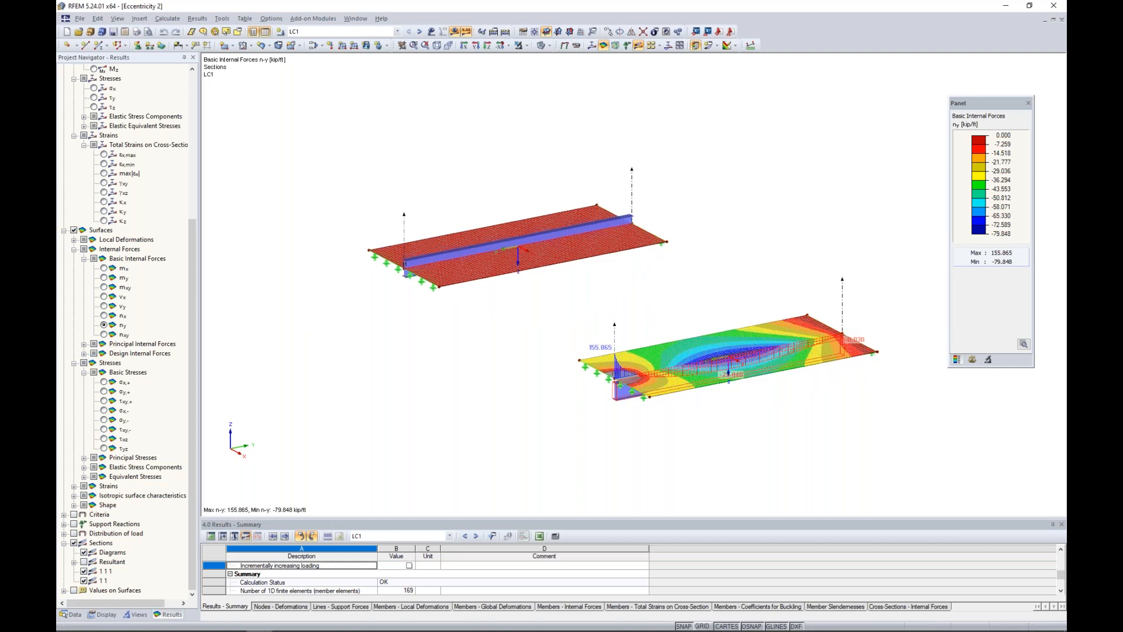
pyautogui.doubleClick(991, 146)
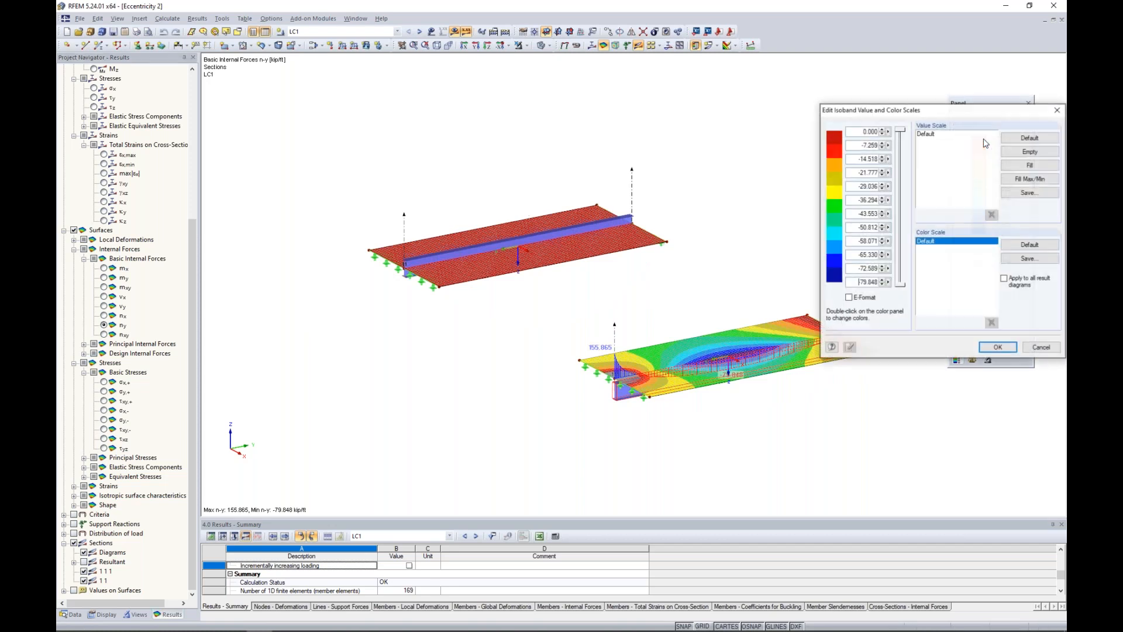
pyautogui.click(1057, 110)
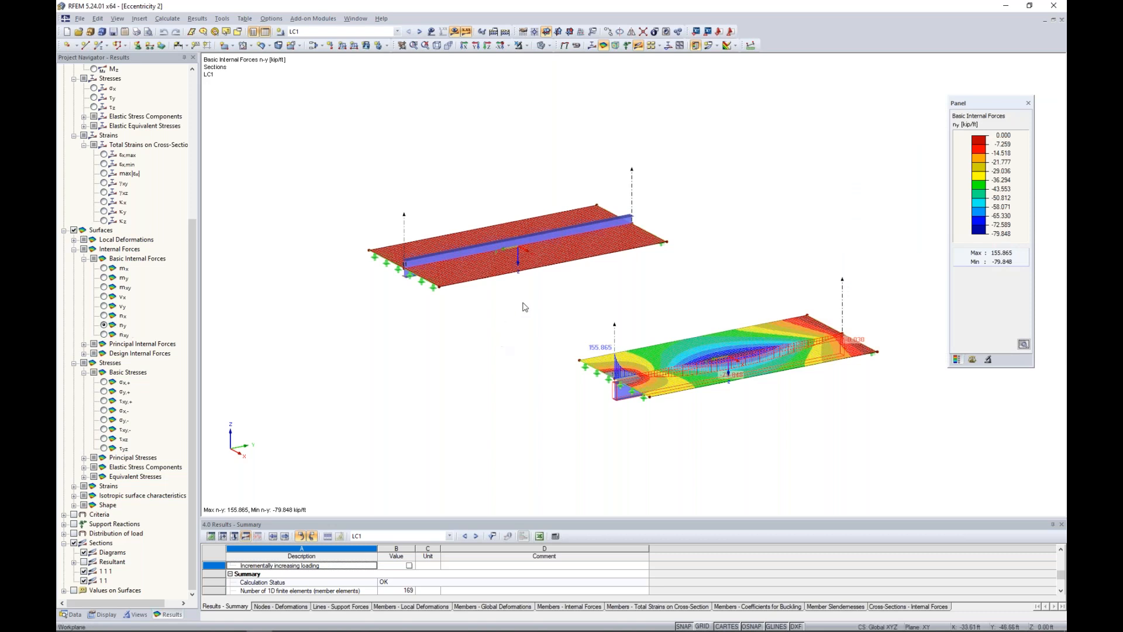
# Isolate the slab of the model without beam eccentricity using visibility by selected objects, and view its ny results
pyautogui.scroll(1, 523, 303)
pyautogui.scroll(1, 489, 278)
pyautogui.scroll(1, 489, 278)
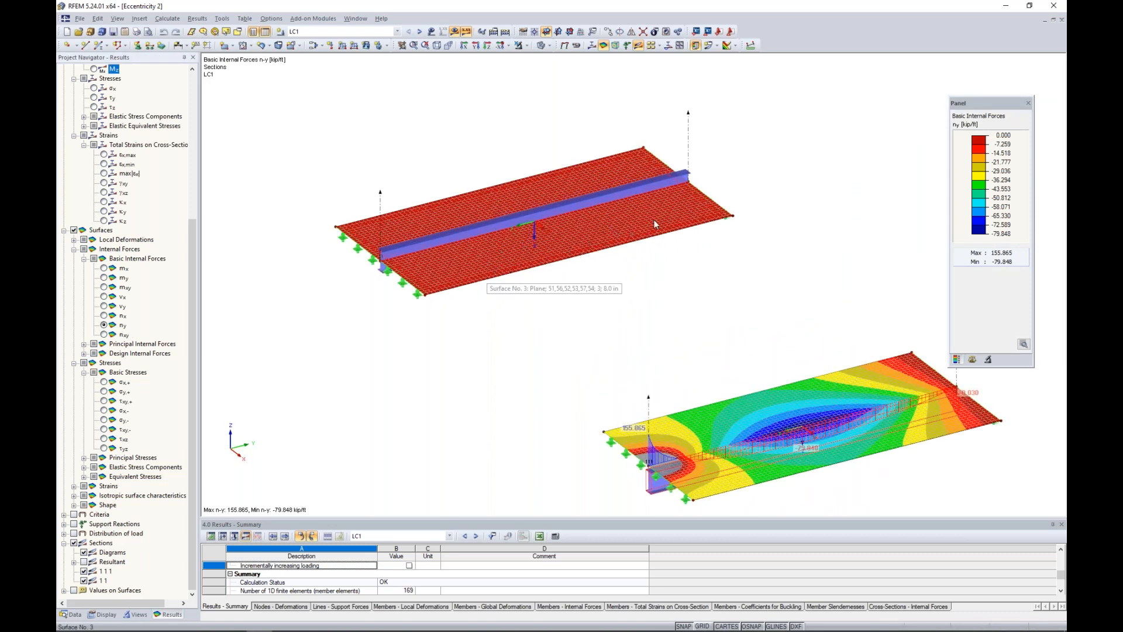
pyautogui.click(520, 256)
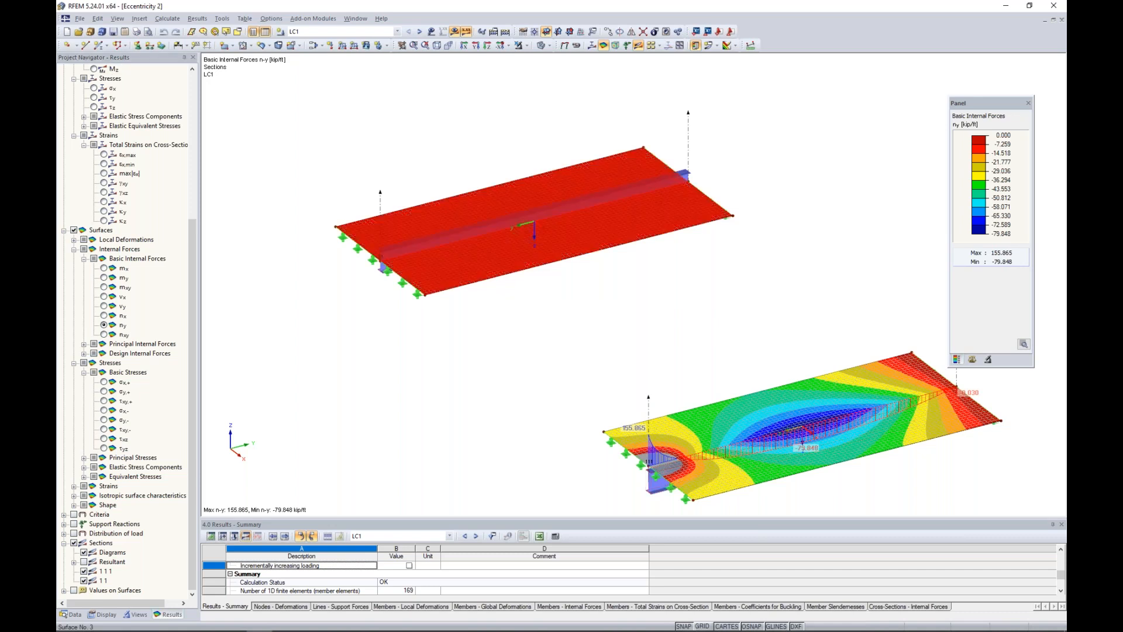
pyautogui.click(527, 45)
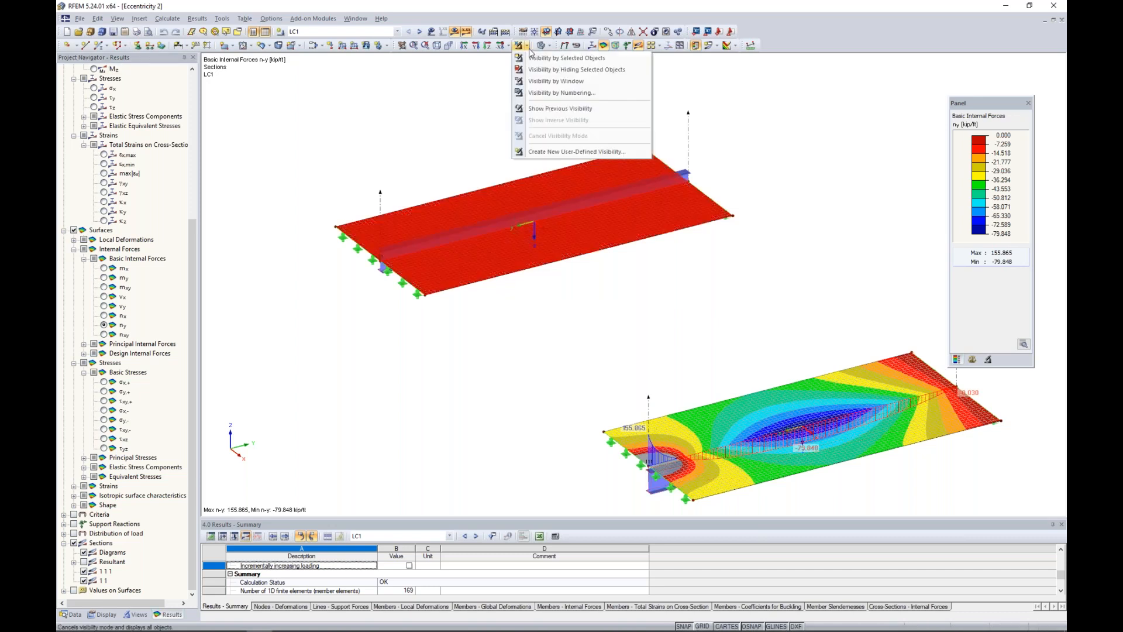
pyautogui.click(536, 56)
pyautogui.moveTo(491, 147); pyautogui.dragTo(559, 175, button='middle')
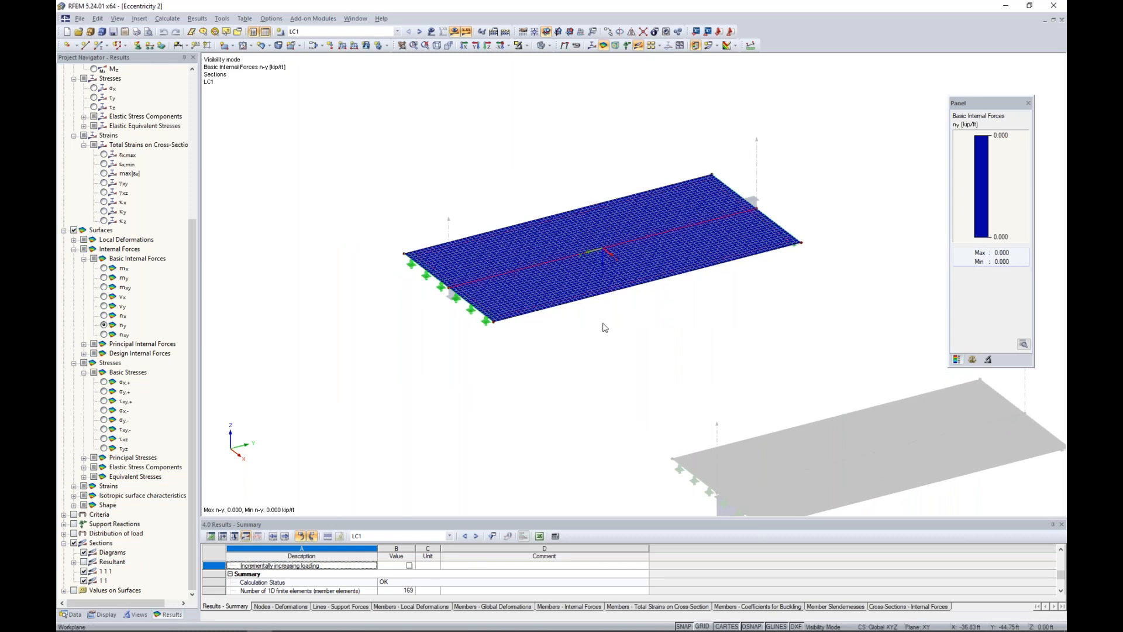
# Cancel the visibility mode and isolate the slab of the eccentric beam model using visibility by selected objects
pyautogui.click(525, 46)
pyautogui.click(550, 137)
pyautogui.moveTo(786, 379); pyautogui.dragTo(546, 221, button='middle')
pyautogui.click(583, 269)
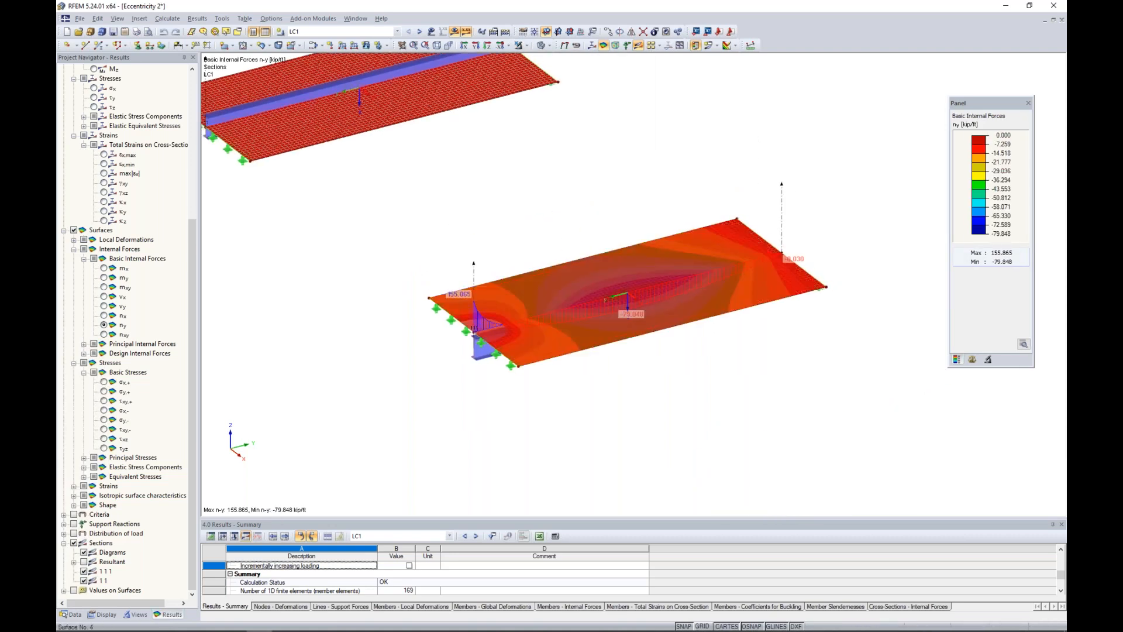
pyautogui.click(526, 46)
pyautogui.click(561, 58)
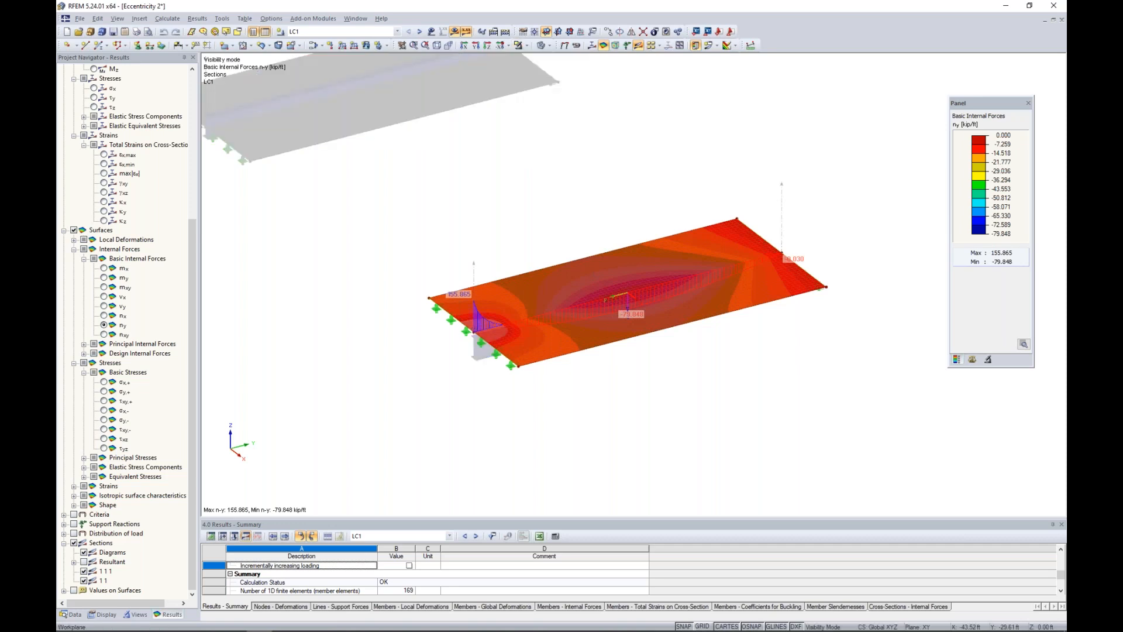
# Reset the ny isoband value scale to its default and examine the force distribution along the slab and near the support
pyautogui.click(771, 144)
pyautogui.doubleClick(984, 162)
pyautogui.click(1020, 137)
pyautogui.click(998, 347)
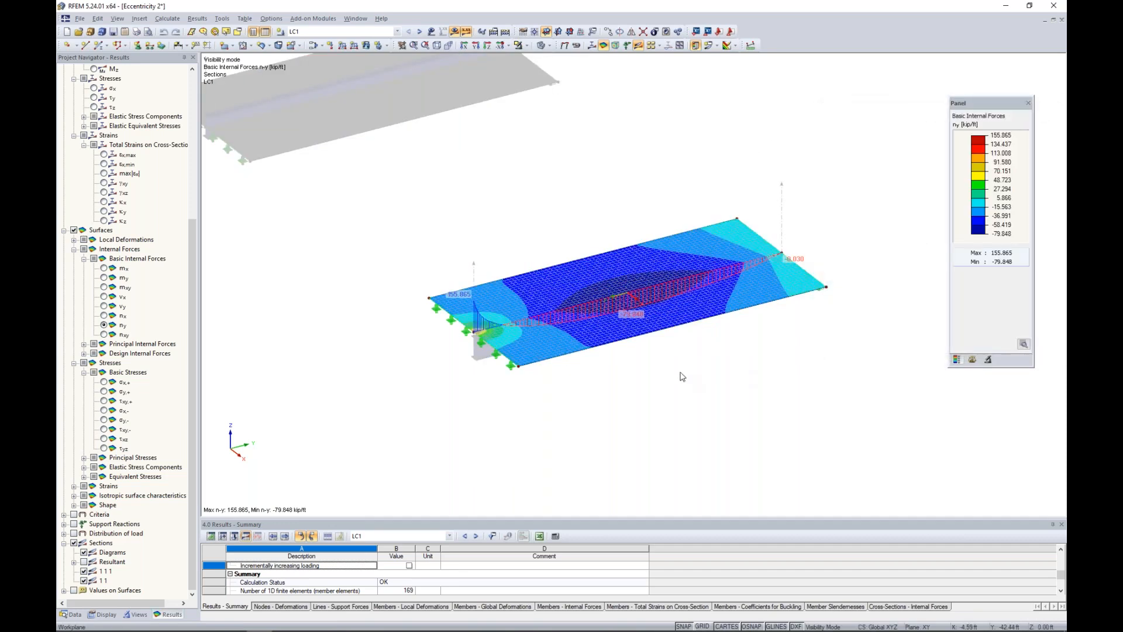
pyautogui.scroll(4, 683, 376)
pyautogui.moveTo(672, 391); pyautogui.dragTo(653, 315, button='middle')
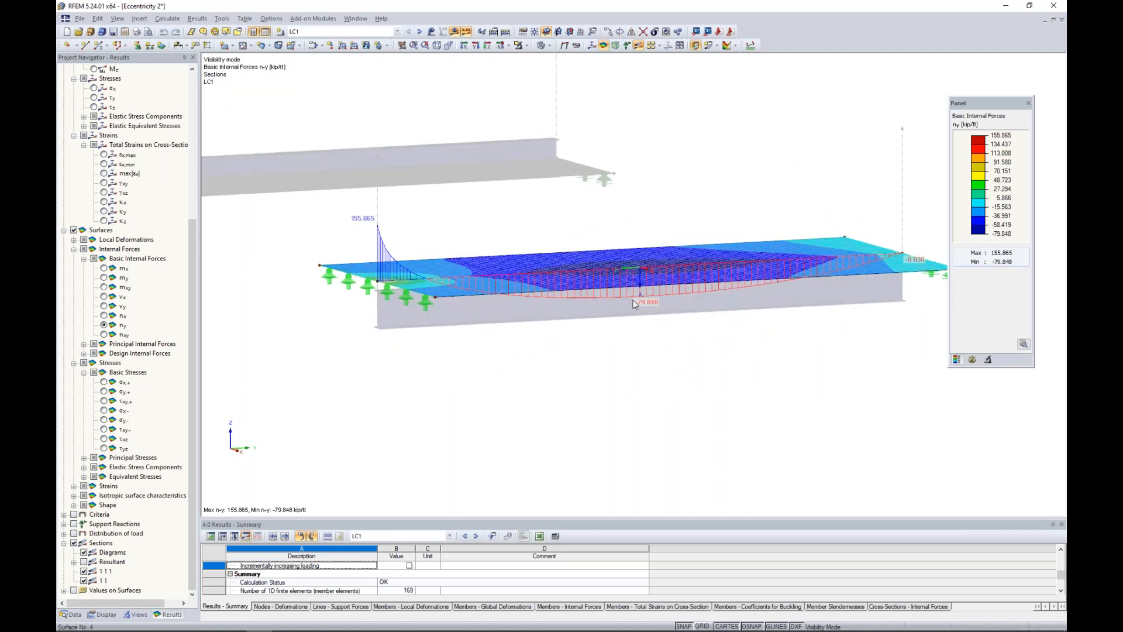
pyautogui.scroll(-1, 637, 350)
pyautogui.keyDown('ctrl'); pyautogui.moveTo(640, 349); pyautogui.dragTo(626, 298, button='middle'); pyautogui.keyUp('ctrl')
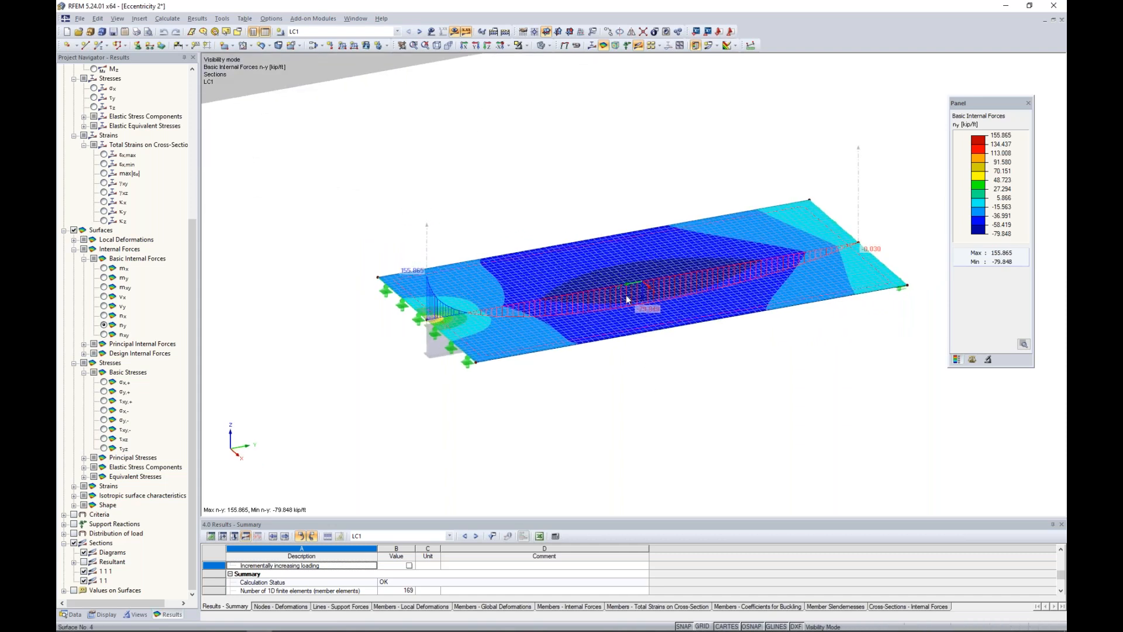
pyautogui.scroll(3, 420, 300)
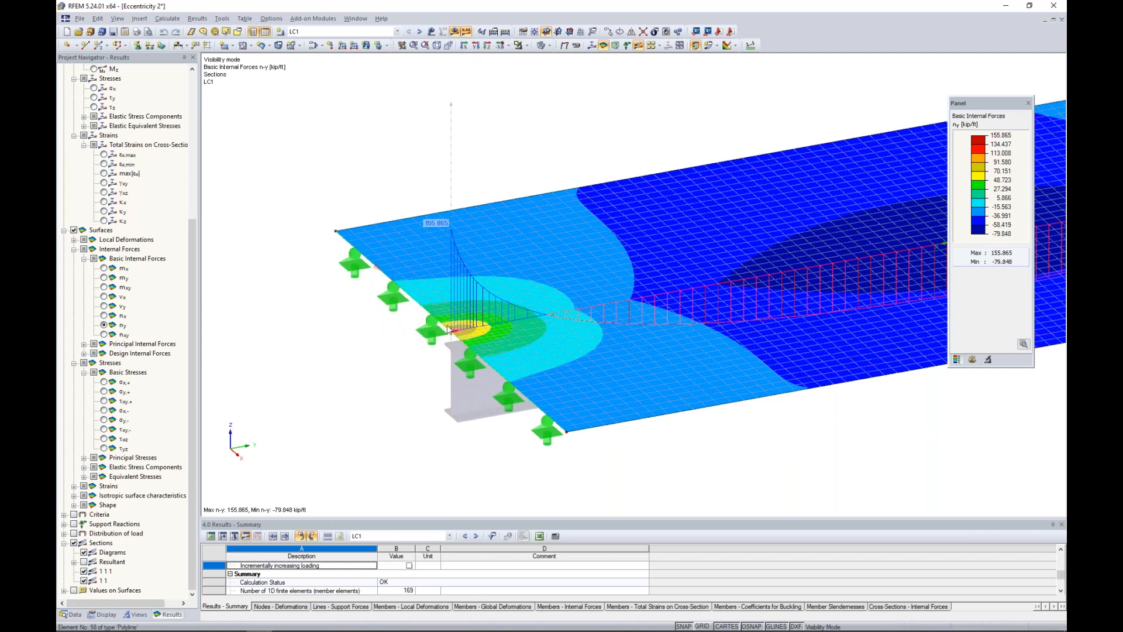
# Set the upper limit of the ny isoband value scale to 0 and fill the intermediate values, showing only the compression range
pyautogui.doubleClick(980, 146)
pyautogui.doubleClick(853, 133)
pyautogui.write('0')
pyautogui.click(1029, 165)
pyautogui.click(997, 348)
pyautogui.scroll(-2, 806, 423)
pyautogui.scroll(-1, 806, 424)
pyautogui.moveTo(806, 424); pyautogui.dragTo(617, 396, button='middle')
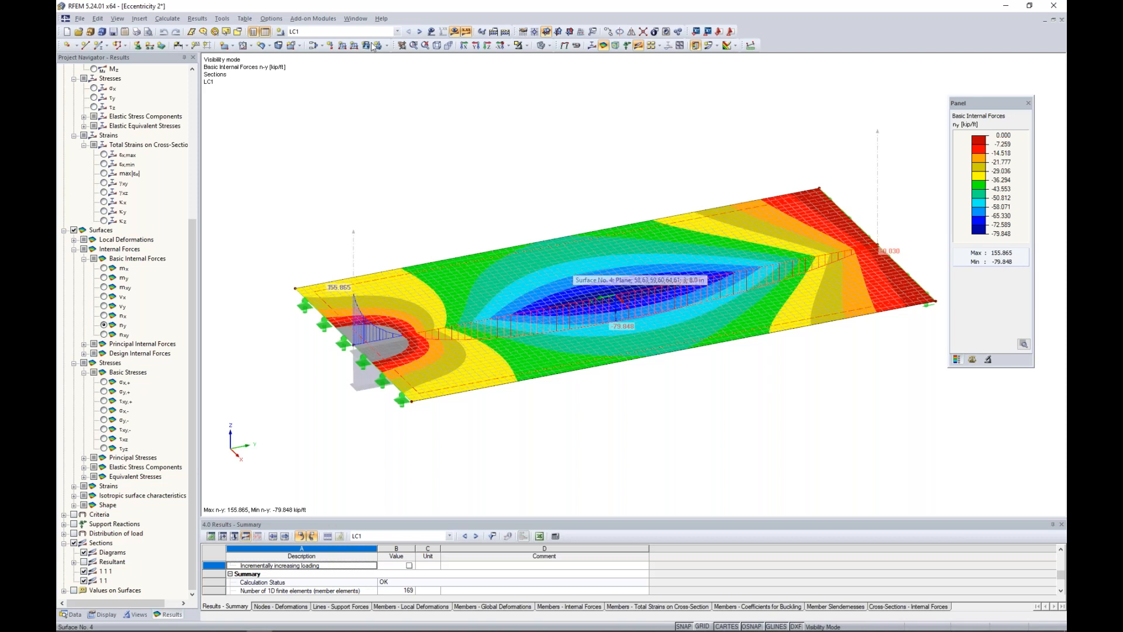
# Replace the surface and section results with the member axial force N, cancel the visibility mode, and examine both beams
pyautogui.click(73, 231)
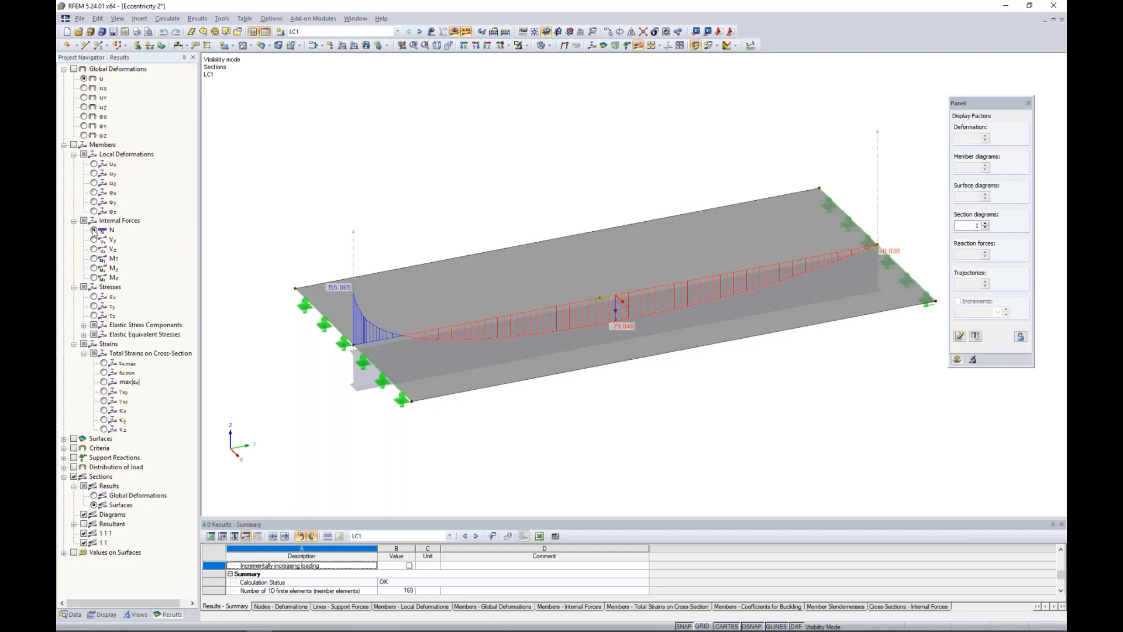
pyautogui.click(94, 231)
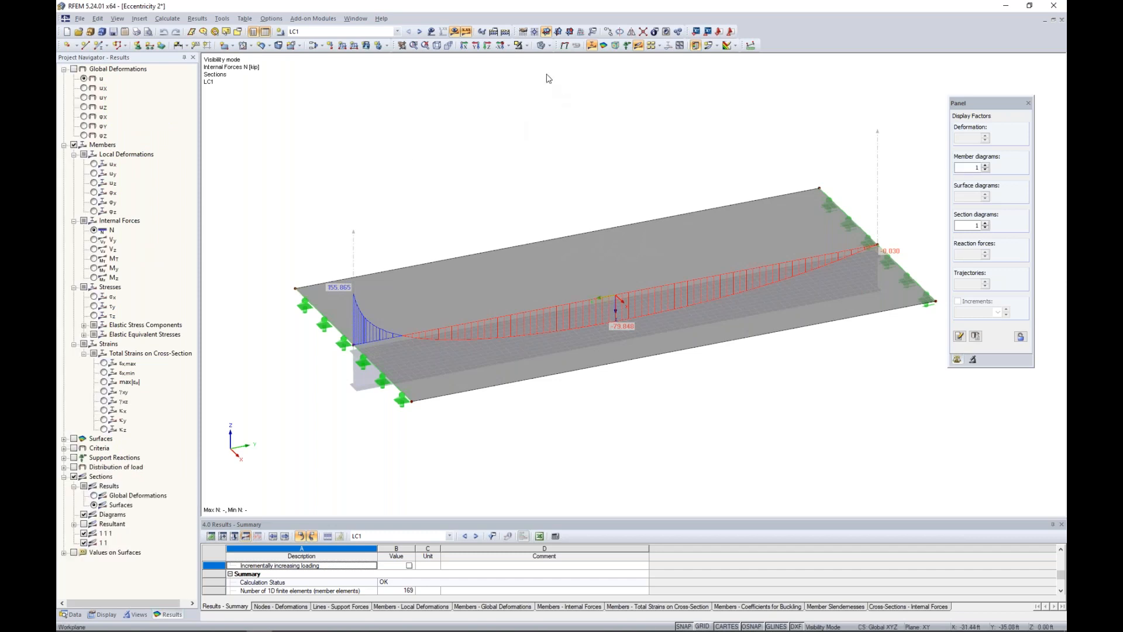
pyautogui.click(529, 47)
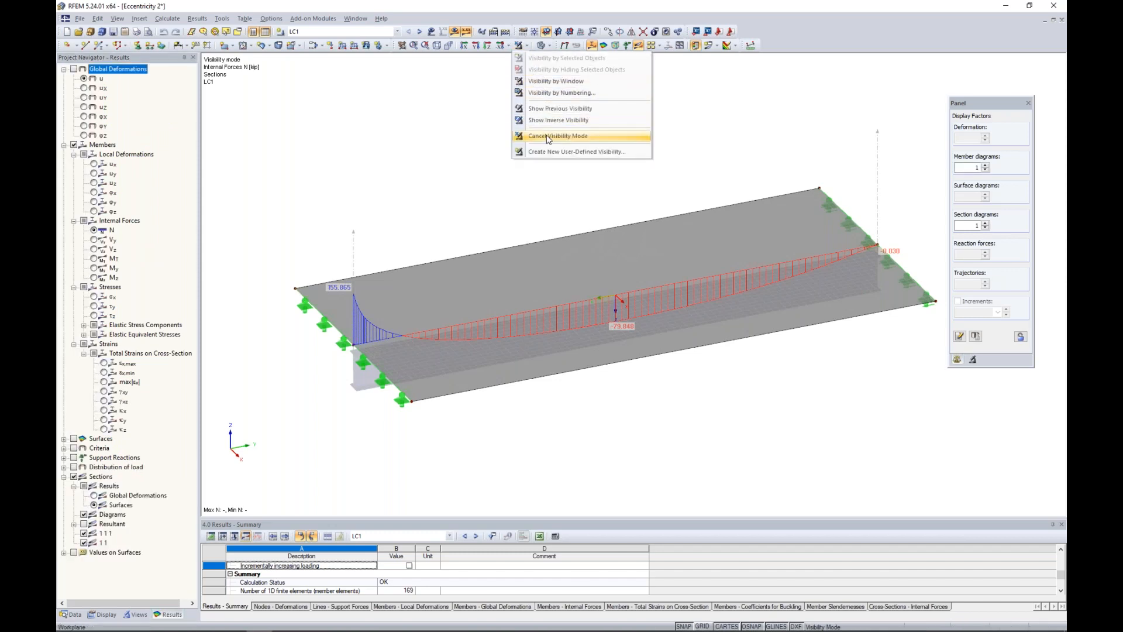
pyautogui.click(579, 133)
pyautogui.click(73, 476)
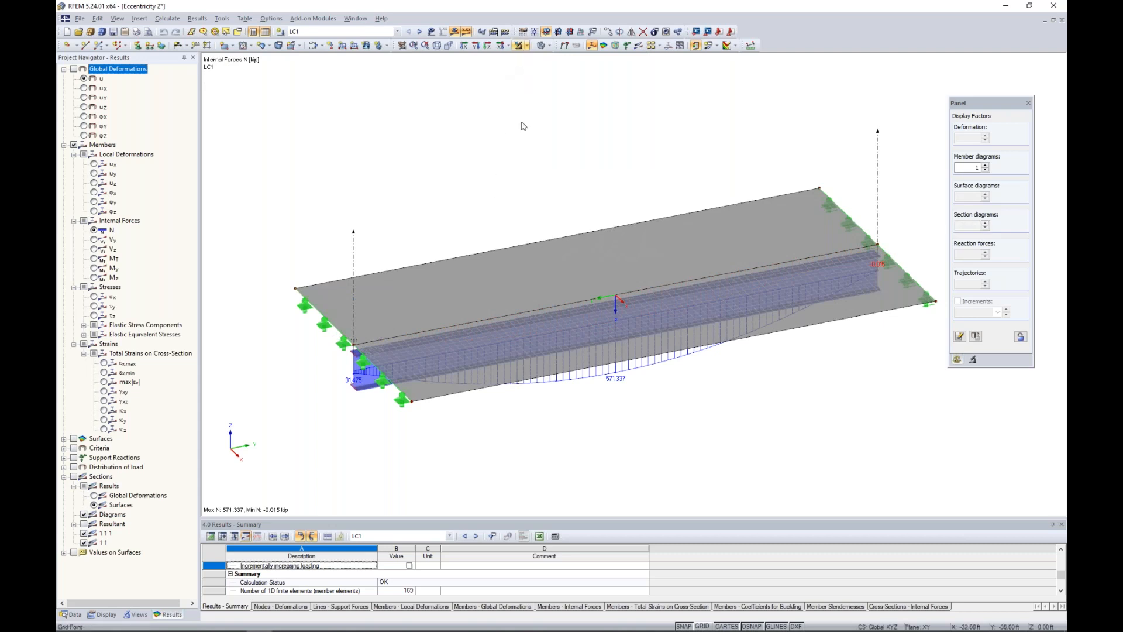
pyautogui.scroll(-1, 534, 190)
pyautogui.moveTo(510, 203); pyautogui.dragTo(667, 345, button='middle')
pyautogui.moveTo(471, 208); pyautogui.dragTo(590, 363, button='middle')
pyautogui.scroll(4, 559, 321)
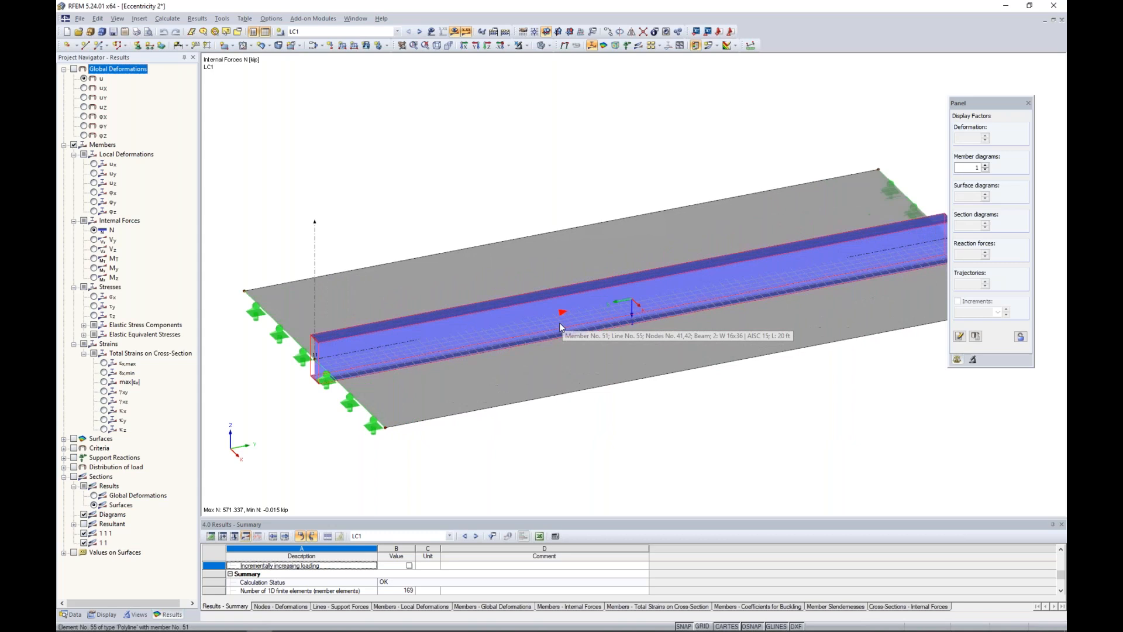
# Examine the member axial force N along both slab-beam models, comparing the concentric beam with the eccentric one
pyautogui.scroll(-2, 559, 321)
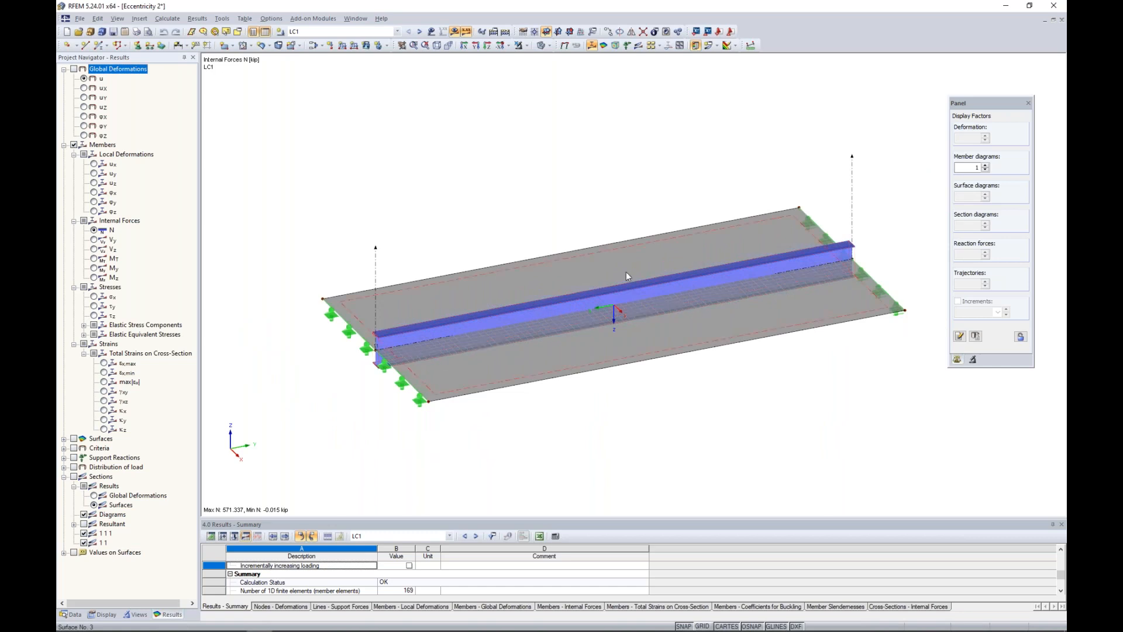
pyautogui.moveTo(751, 421); pyautogui.dragTo(606, 249, button='middle')
pyautogui.moveTo(715, 406); pyautogui.dragTo(613, 271, button='middle')
pyautogui.keyDown('ctrl'); pyautogui.moveTo(679, 416); pyautogui.dragTo(638, 357, button='middle'); pyautogui.keyUp('ctrl')
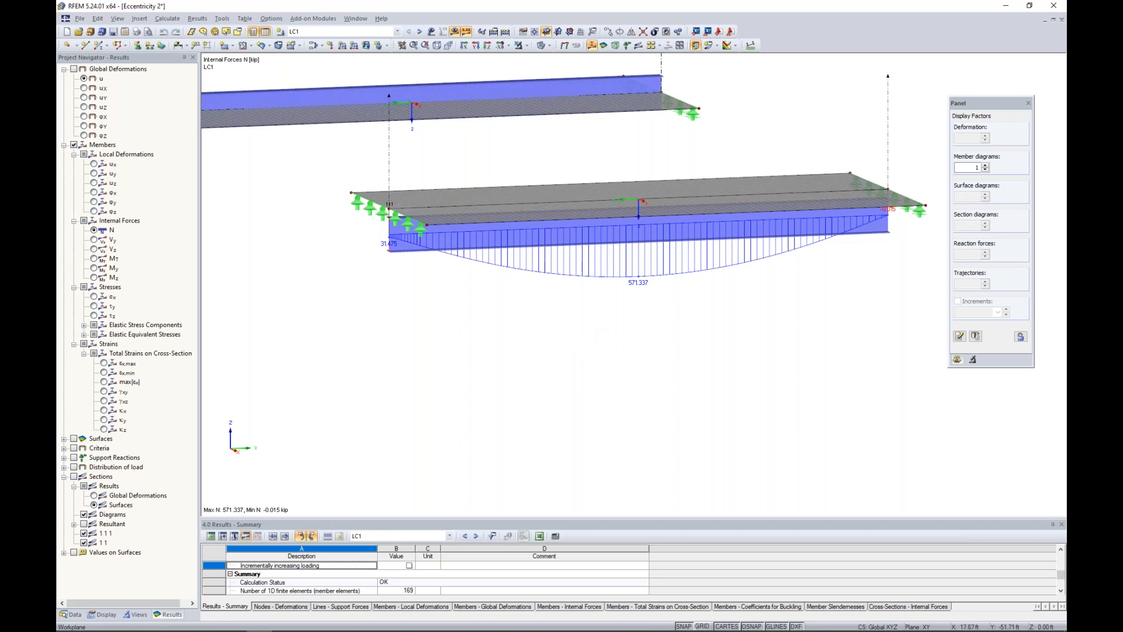
pyautogui.keyDown('ctrl'); pyautogui.moveTo(584, 324); pyautogui.dragTo(610, 373, button='middle'); pyautogui.keyUp('ctrl')
pyautogui.scroll(-2, 609, 372)
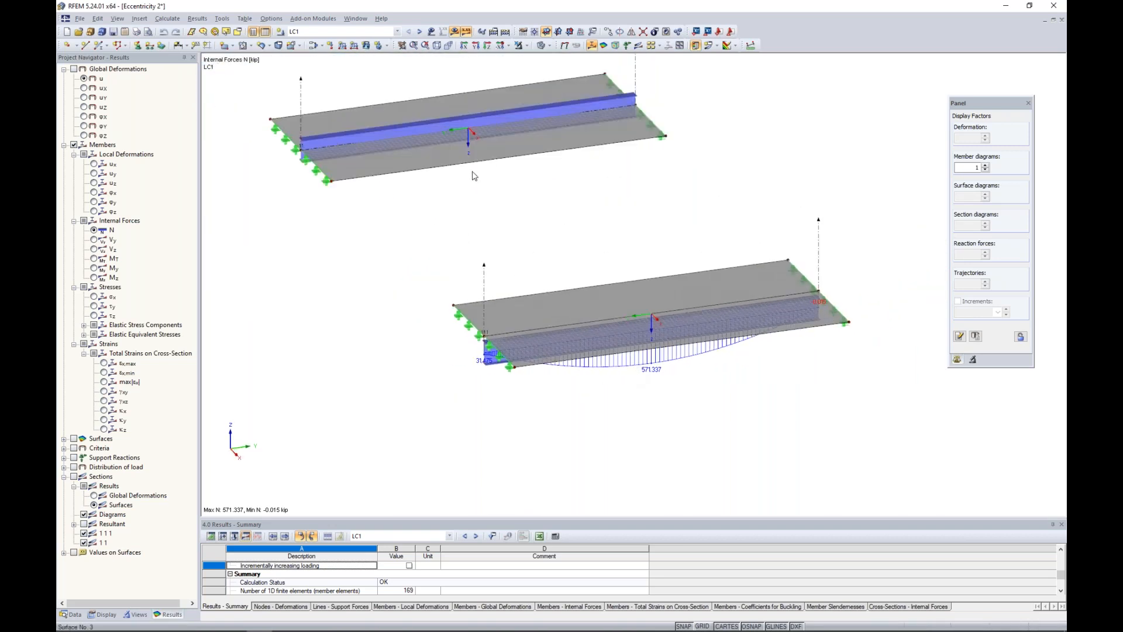
# Switch to the open model Line Release 1 and bring its floor framing into closer view
pyautogui.click(356, 18)
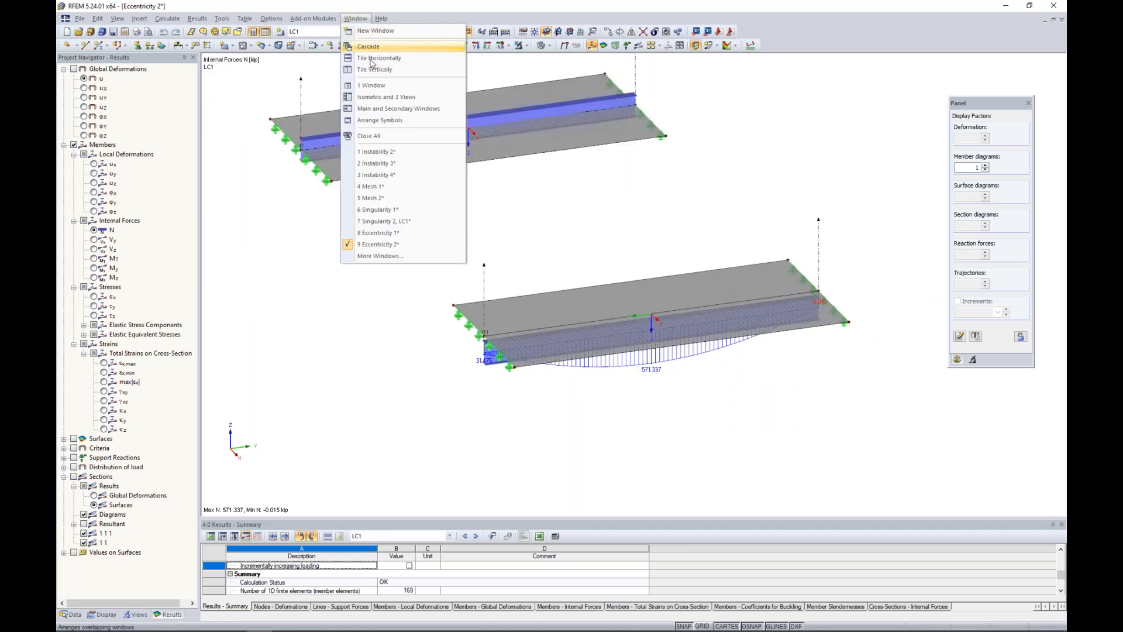
pyautogui.click(380, 255)
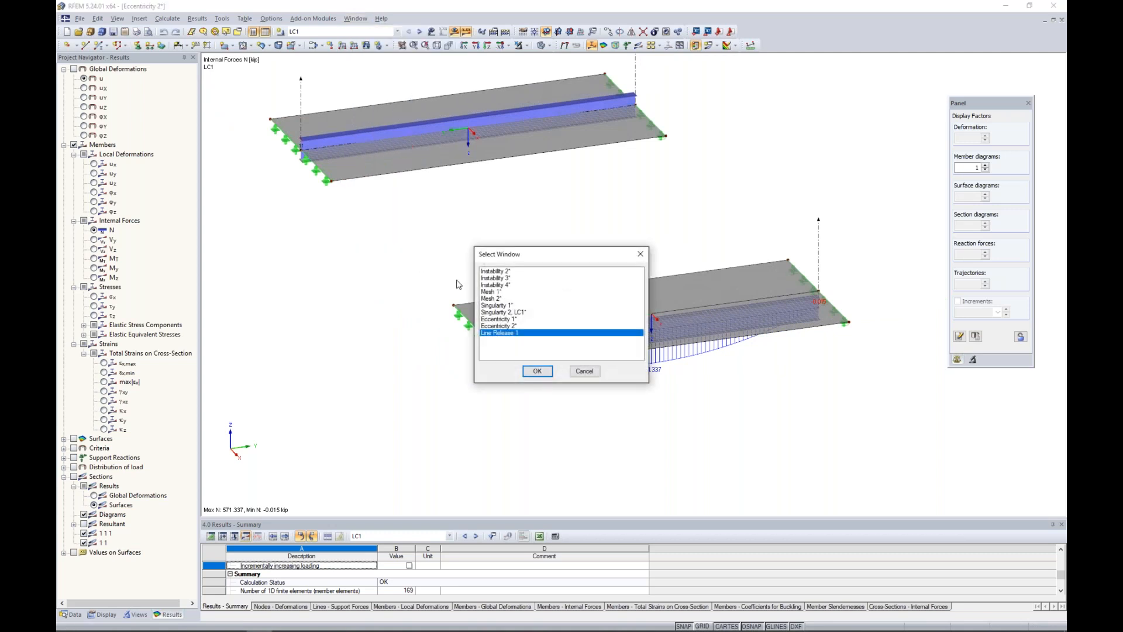
pyautogui.click(537, 371)
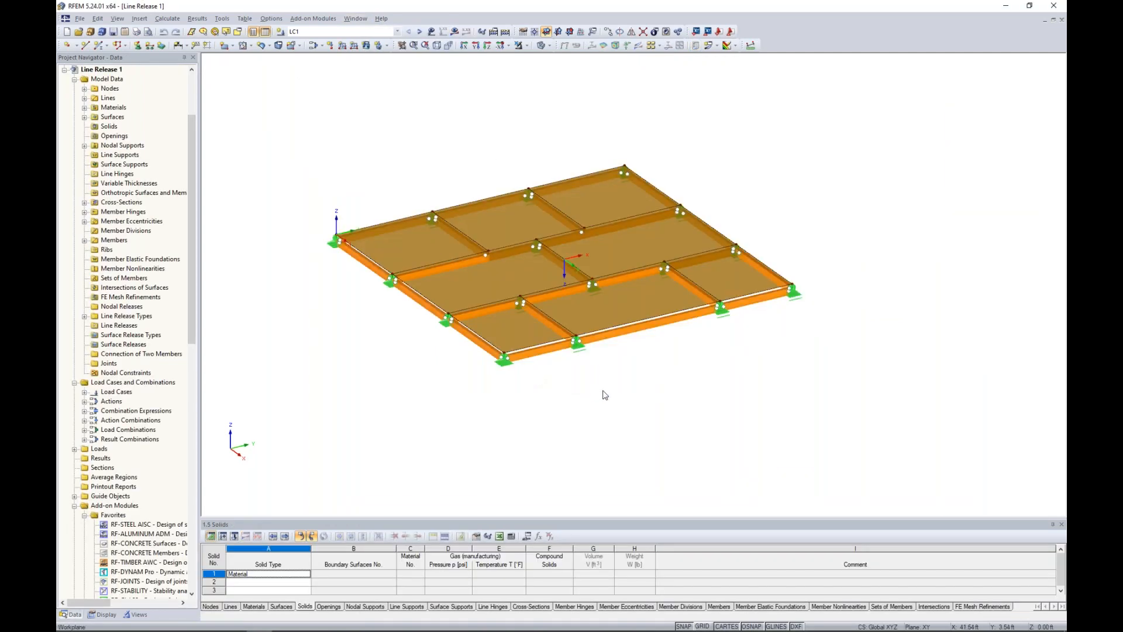
pyautogui.moveTo(647, 360); pyautogui.dragTo(666, 384, button='middle')
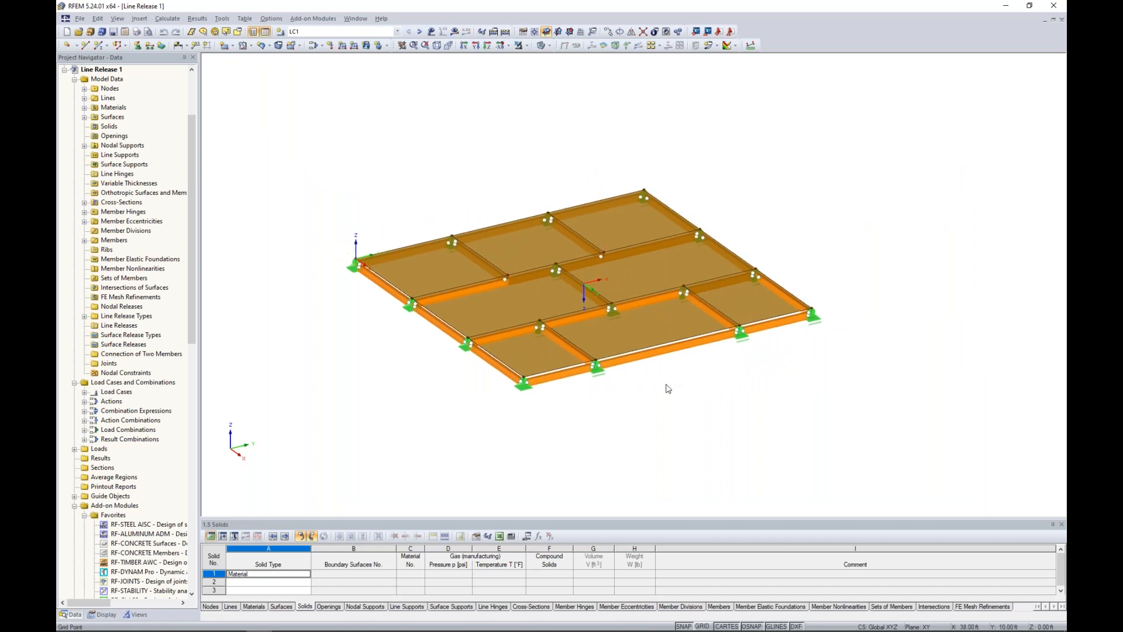
pyautogui.scroll(2, 653, 372)
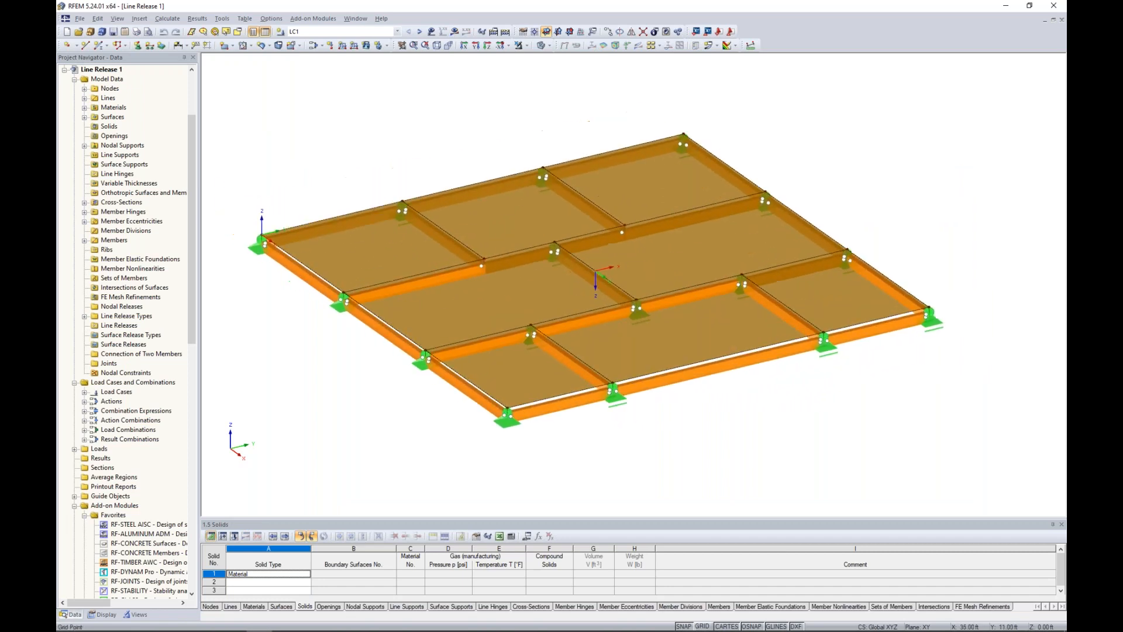
# Review the laminate surface's properties and the front edge beam's cross-section and hinges, leaving both unchanged
pyautogui.doubleClick(691, 354)
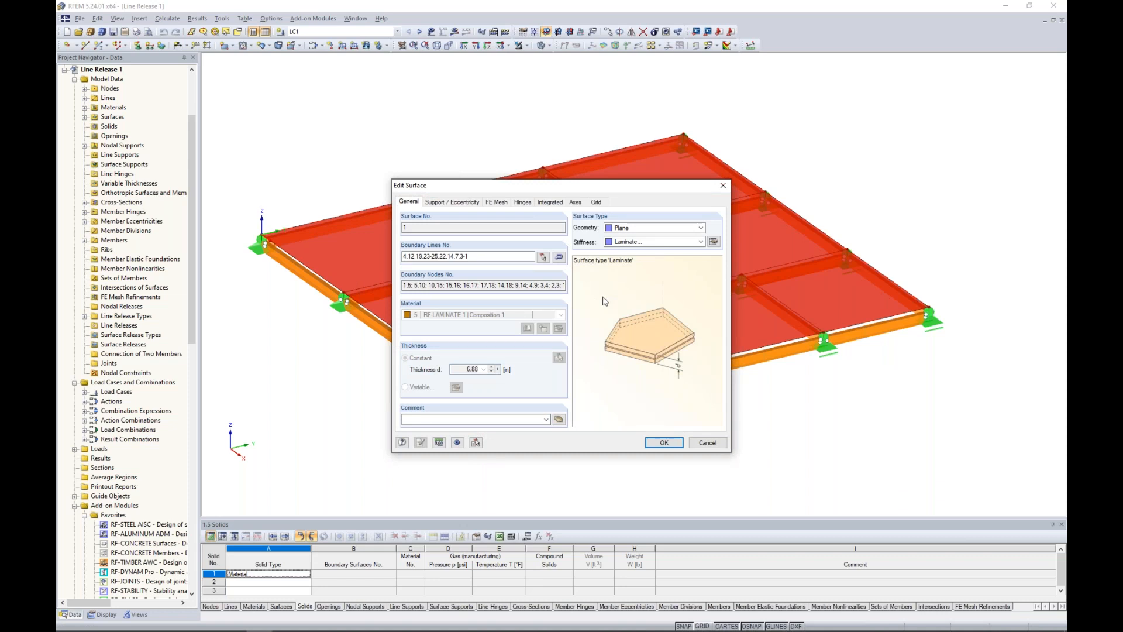
pyautogui.click(708, 442)
pyautogui.keyDown('ctrl'); pyautogui.moveTo(662, 428); pyautogui.dragTo(674, 391, button='middle'); pyautogui.keyUp('ctrl')
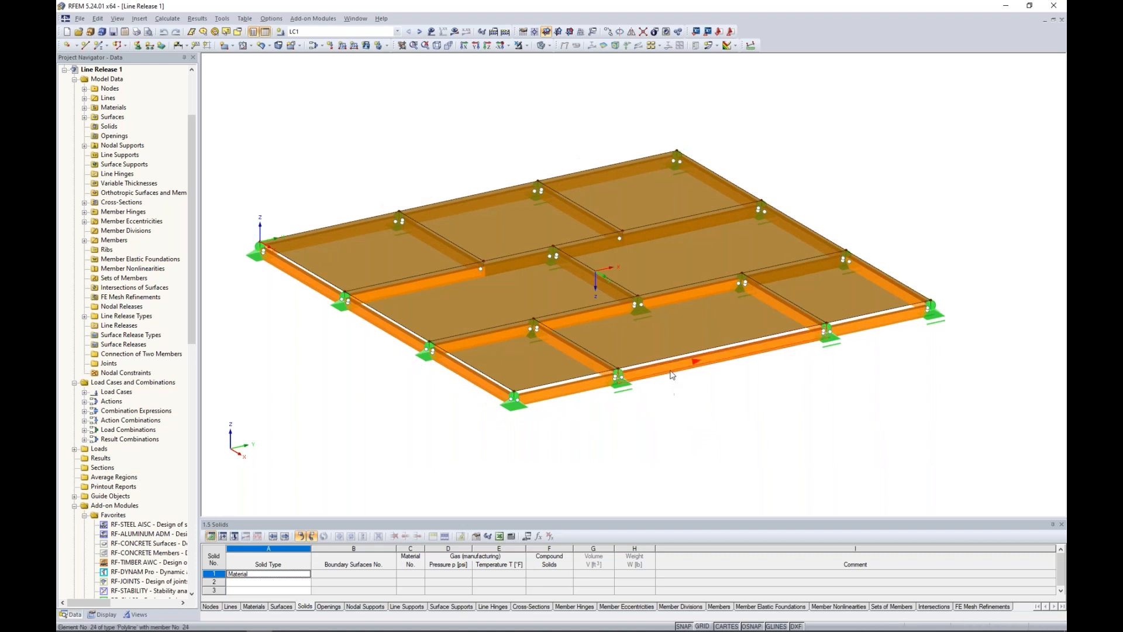
pyautogui.moveTo(672, 375)
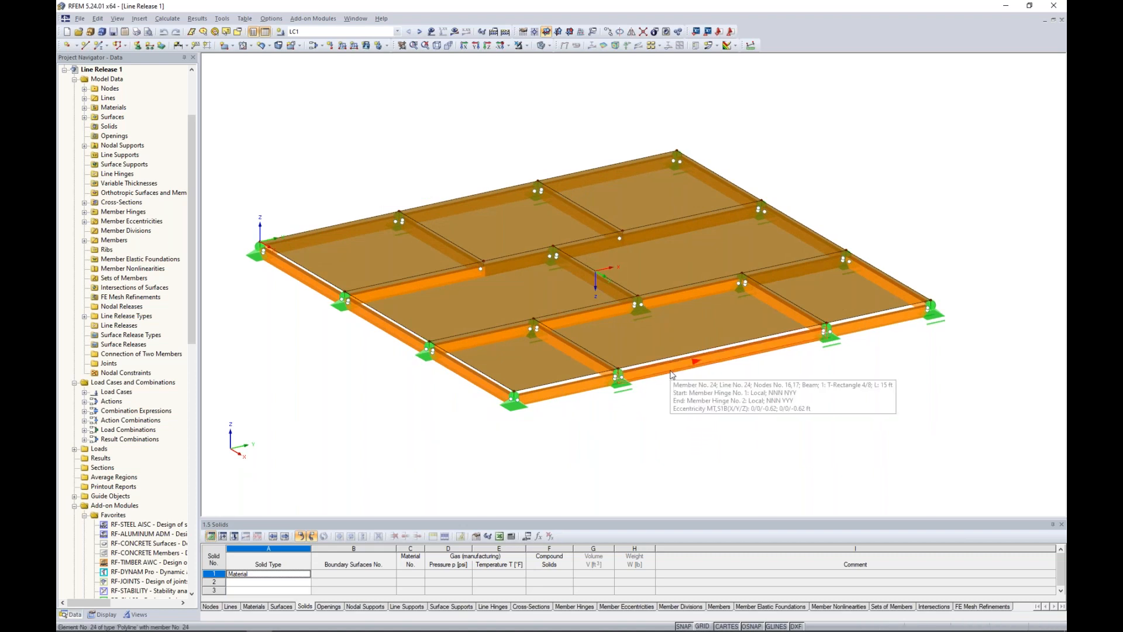
pyautogui.doubleClick(671, 375)
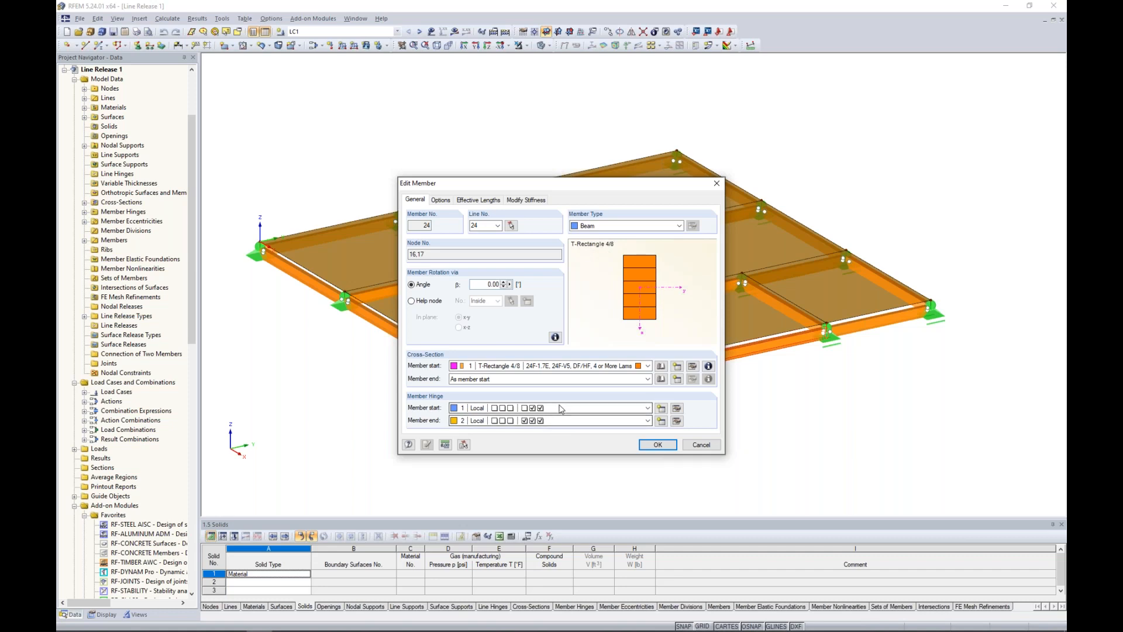
pyautogui.click(697, 446)
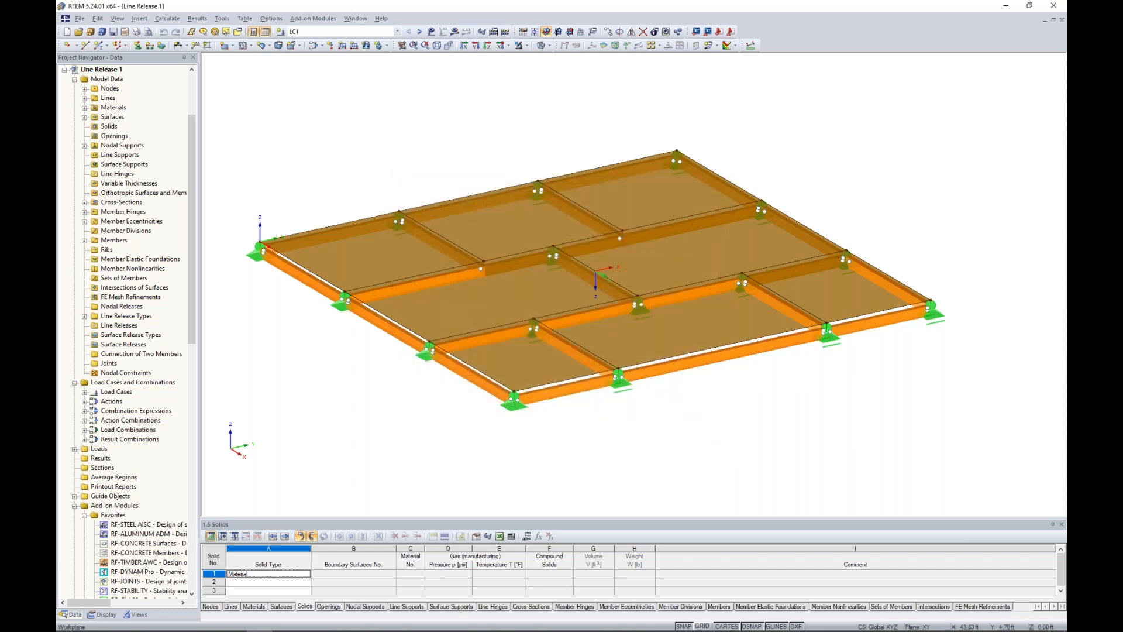
pyautogui.scroll(-2, 697, 447)
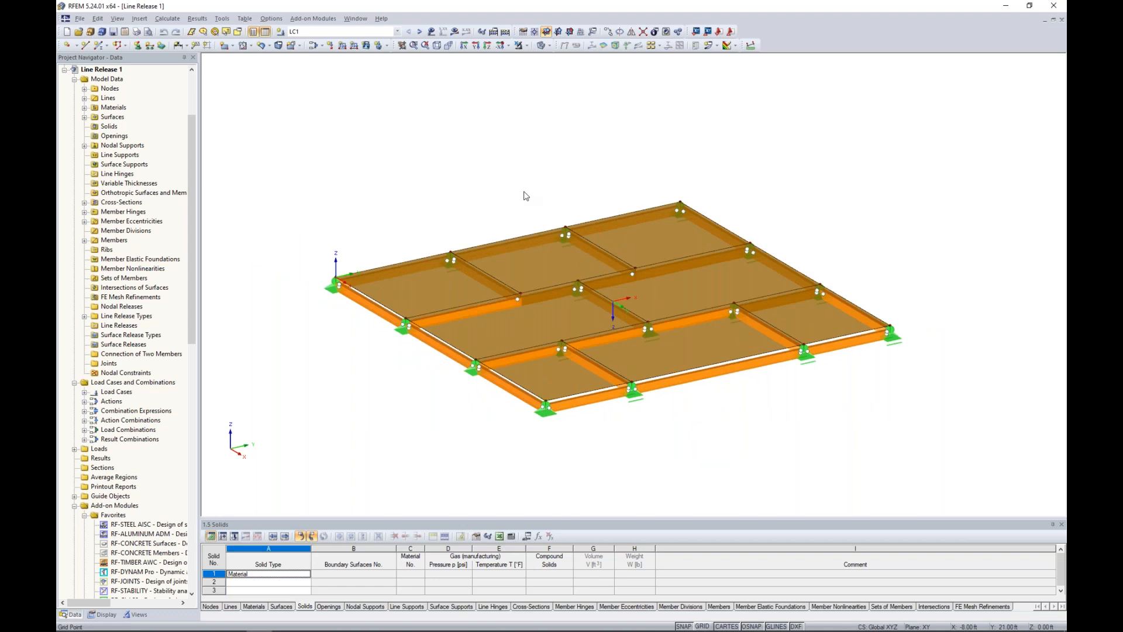
# Show the LC1 loads, calculate LC1, and display its results without loads on the wireframe model
pyautogui.click(432, 31)
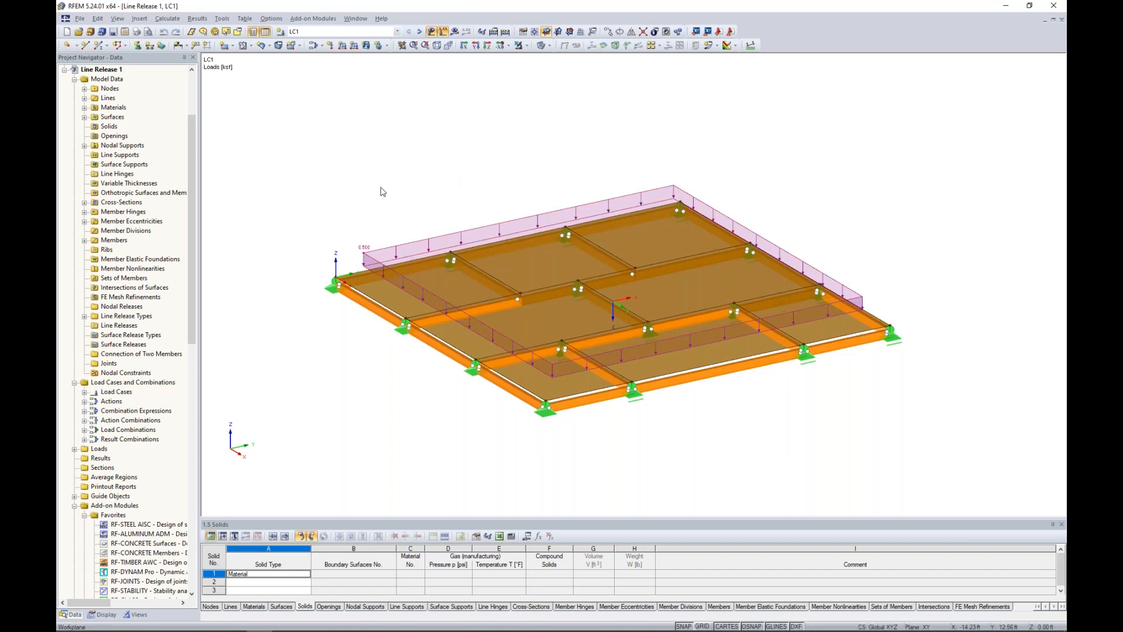
pyautogui.click(454, 31)
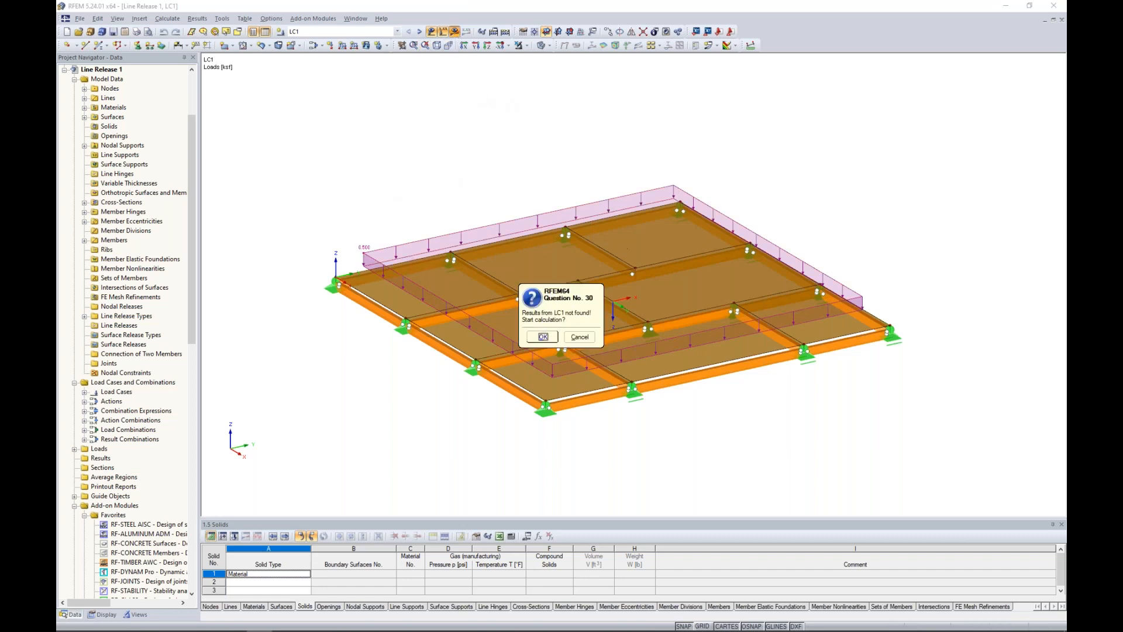
pyautogui.click(543, 337)
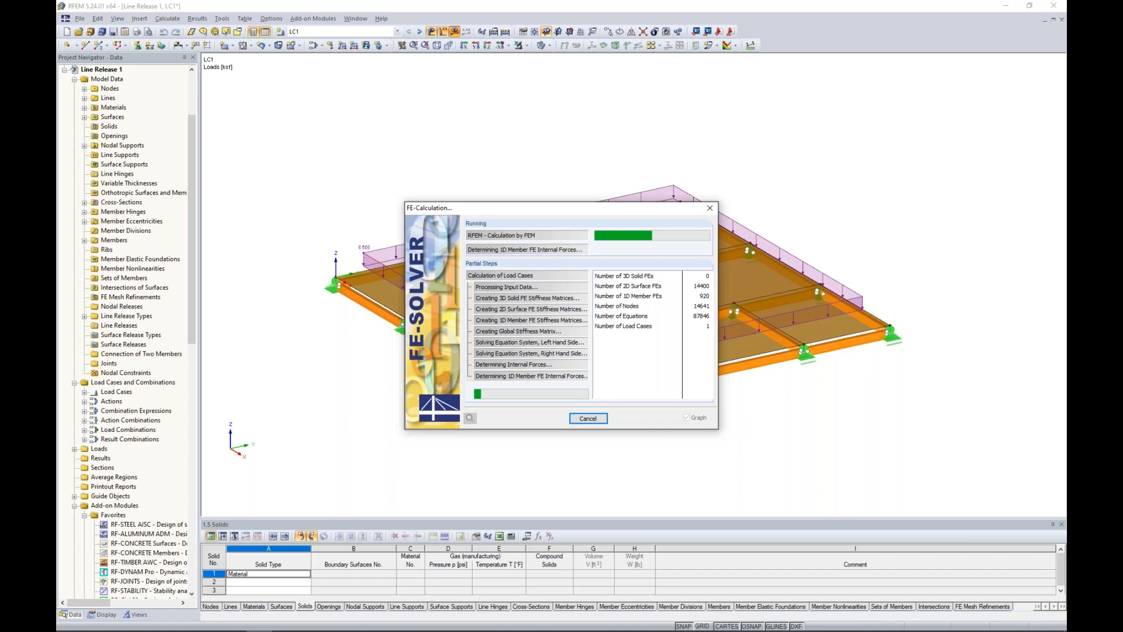
pyautogui.click(431, 31)
pyautogui.click(543, 45)
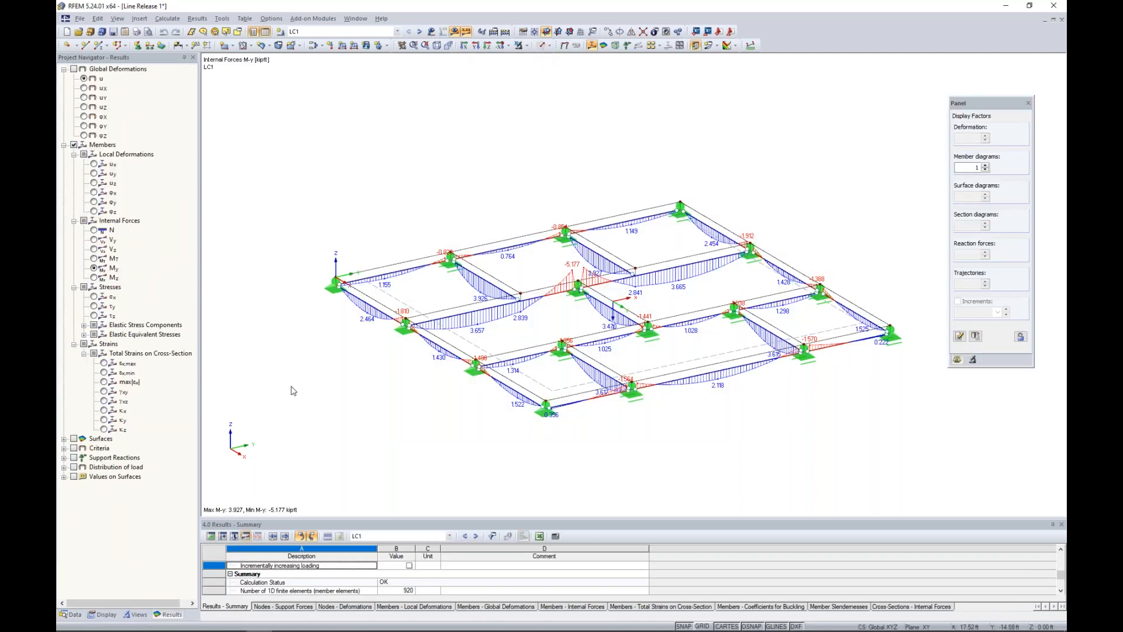
# Display the member torsional moment MT and examine it along the beams in both wireframe and solid rendering
pyautogui.click(94, 258)
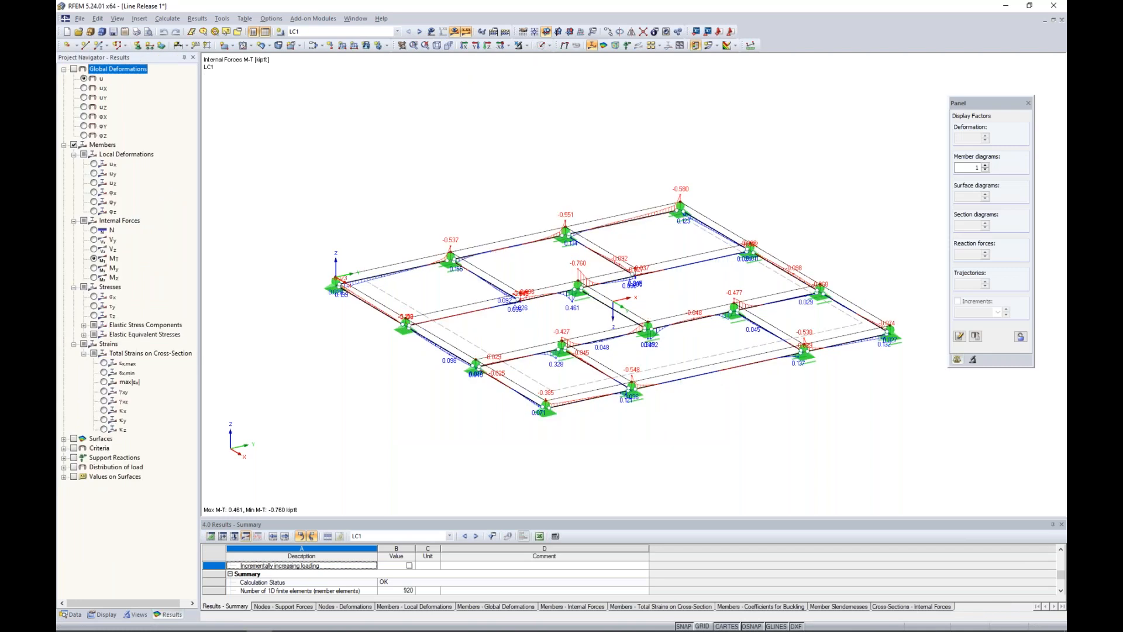
pyautogui.moveTo(667, 432)
pyautogui.keyDown('ctrl'); pyautogui.mouseDown(button='middle')
pyautogui.moveTo(631, 438)
pyautogui.moveTo(669, 429)
pyautogui.mouseUp(button='middle'); pyautogui.keyUp('ctrl')
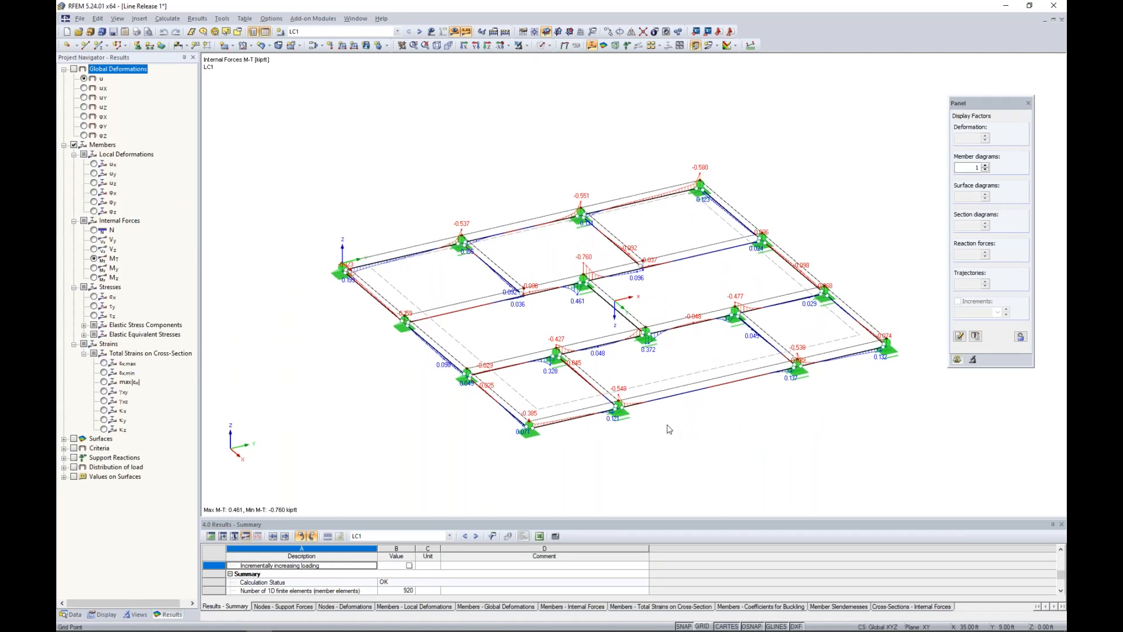
pyautogui.scroll(3, 634, 426)
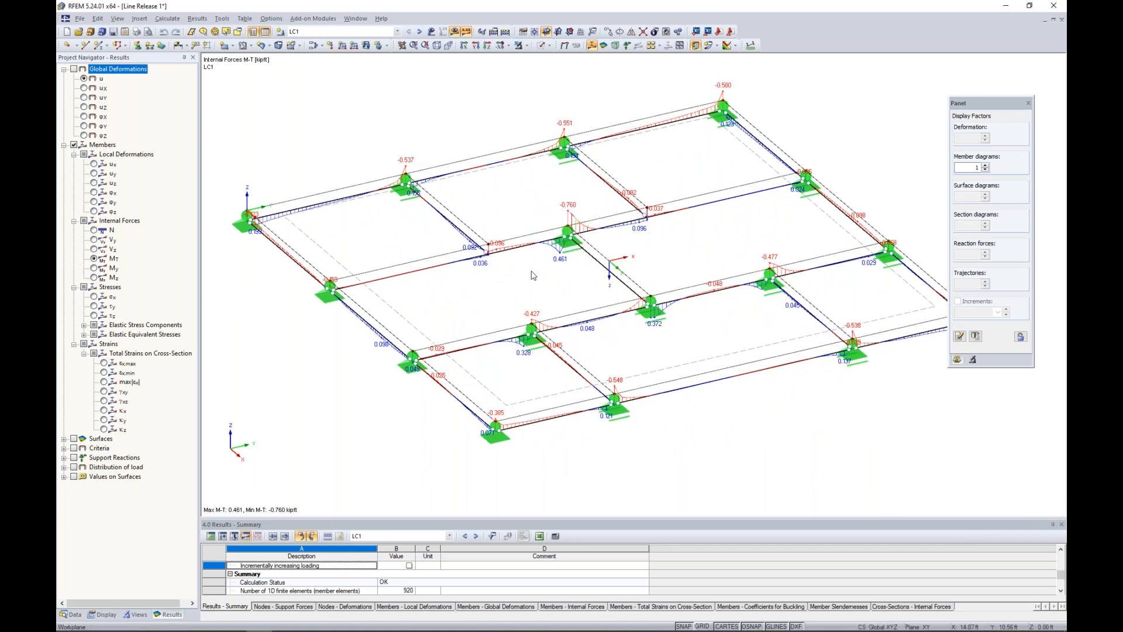
pyautogui.click(542, 45)
pyautogui.click(542, 45)
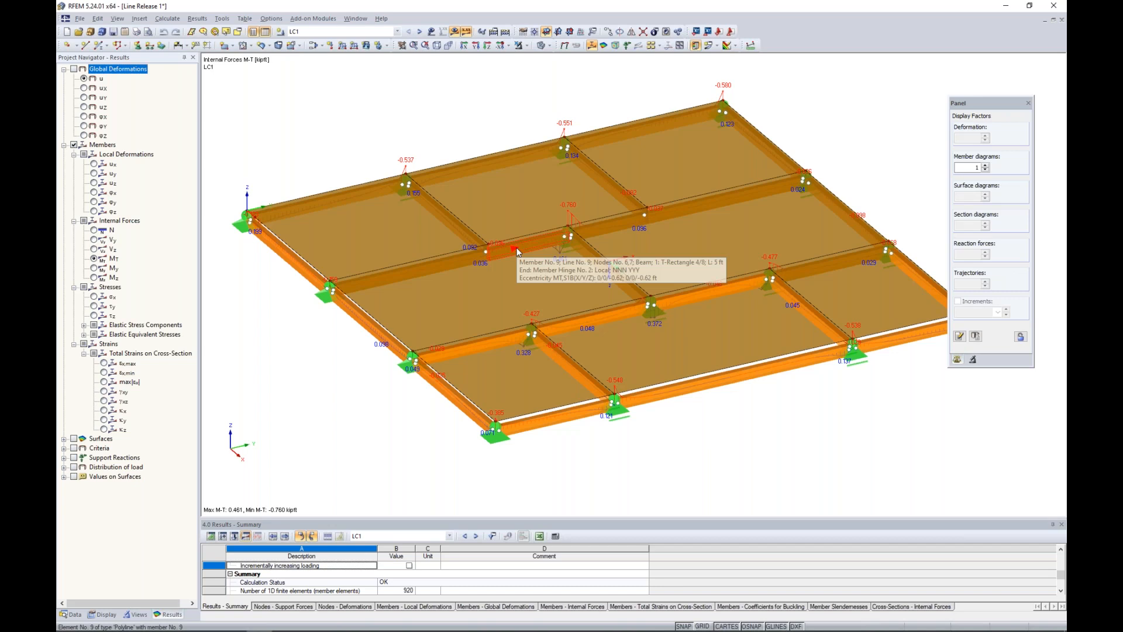
pyautogui.click(543, 45)
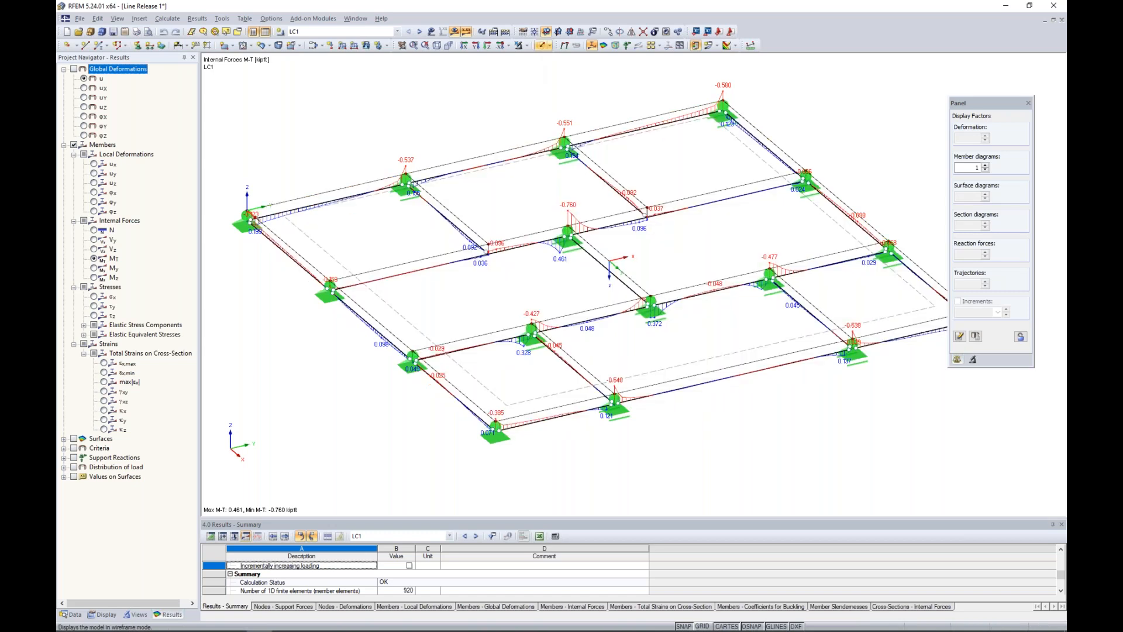
# Display the member bending moment My, examine the diagrams, and return the model to solid rendering
pyautogui.click(94, 268)
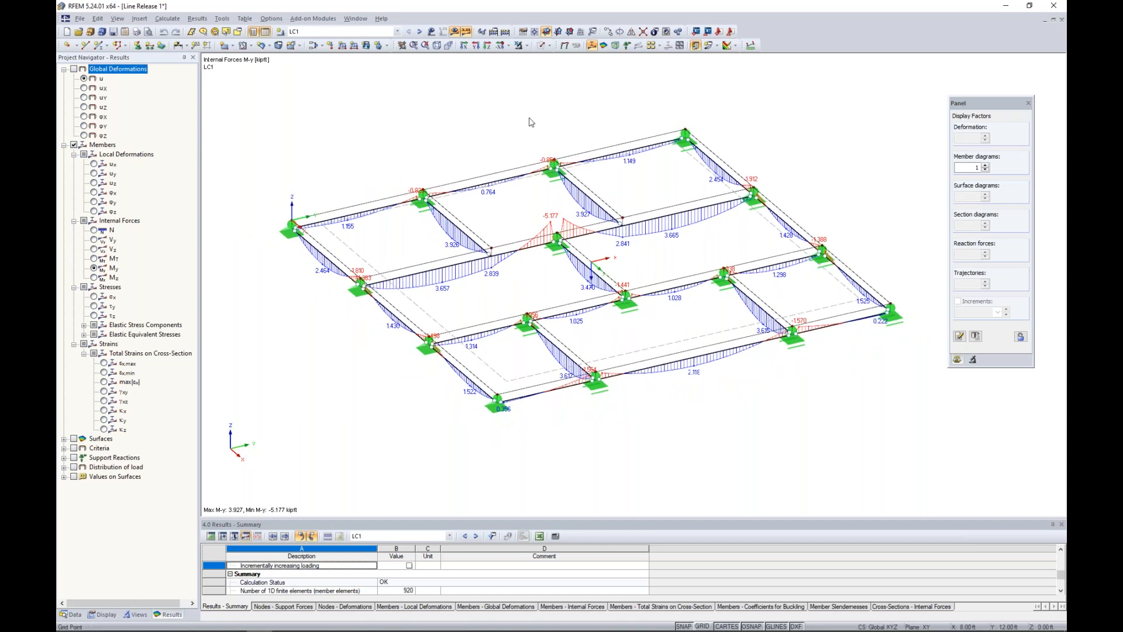
pyautogui.click(542, 45)
pyautogui.click(542, 45)
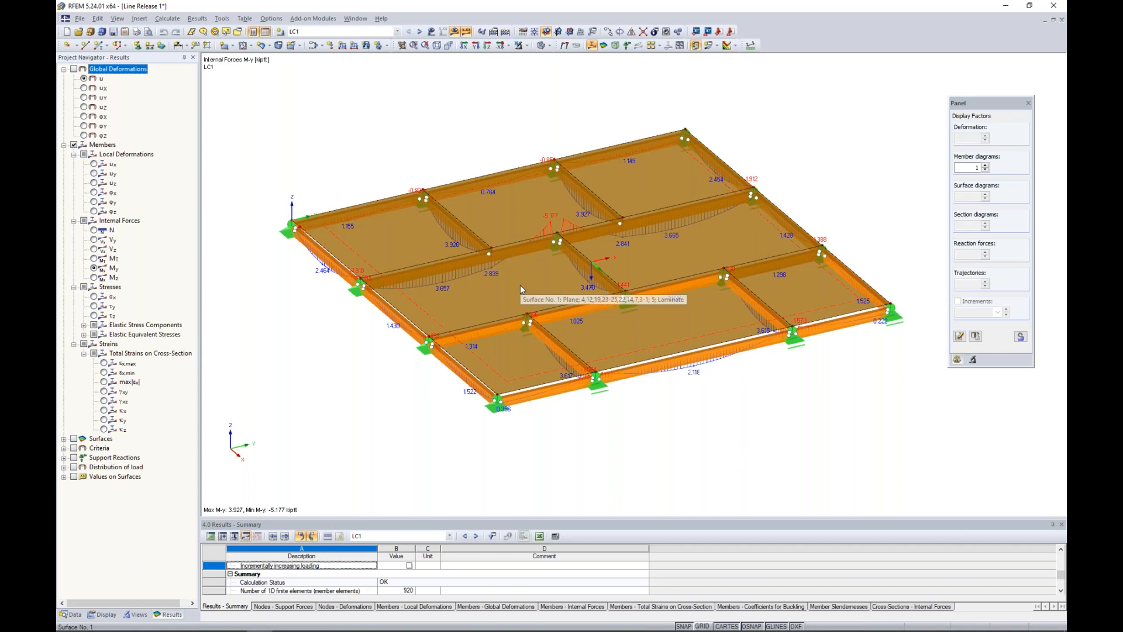
# Begin a graphical line release with a new release type that frees rotation φx and translations ux and uy
pyautogui.click(72, 614)
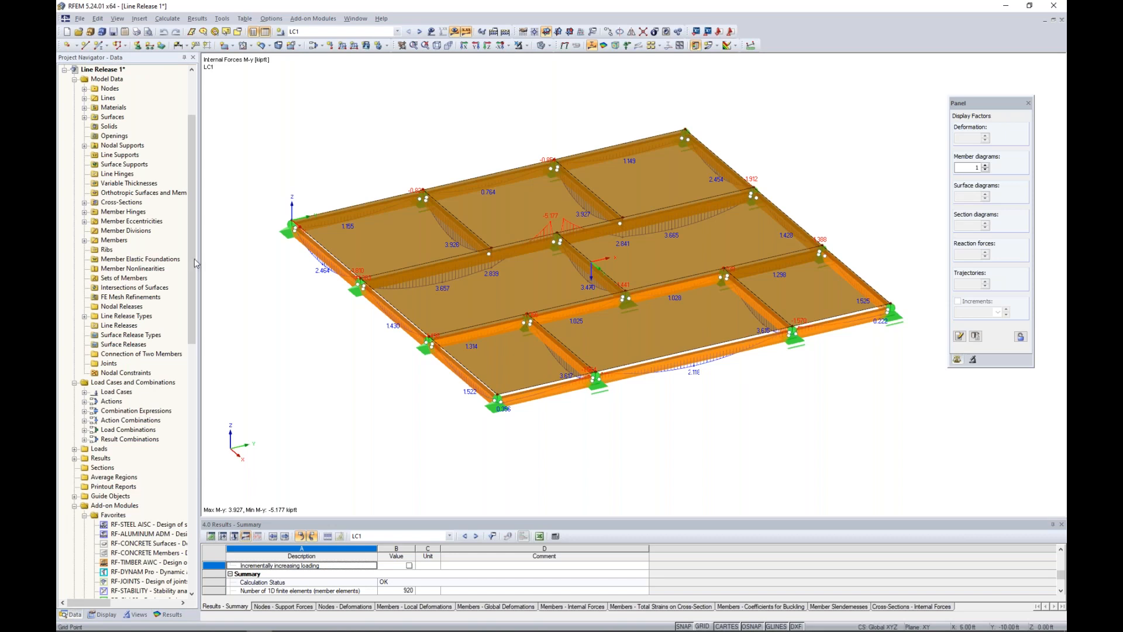
pyautogui.rightClick(115, 329)
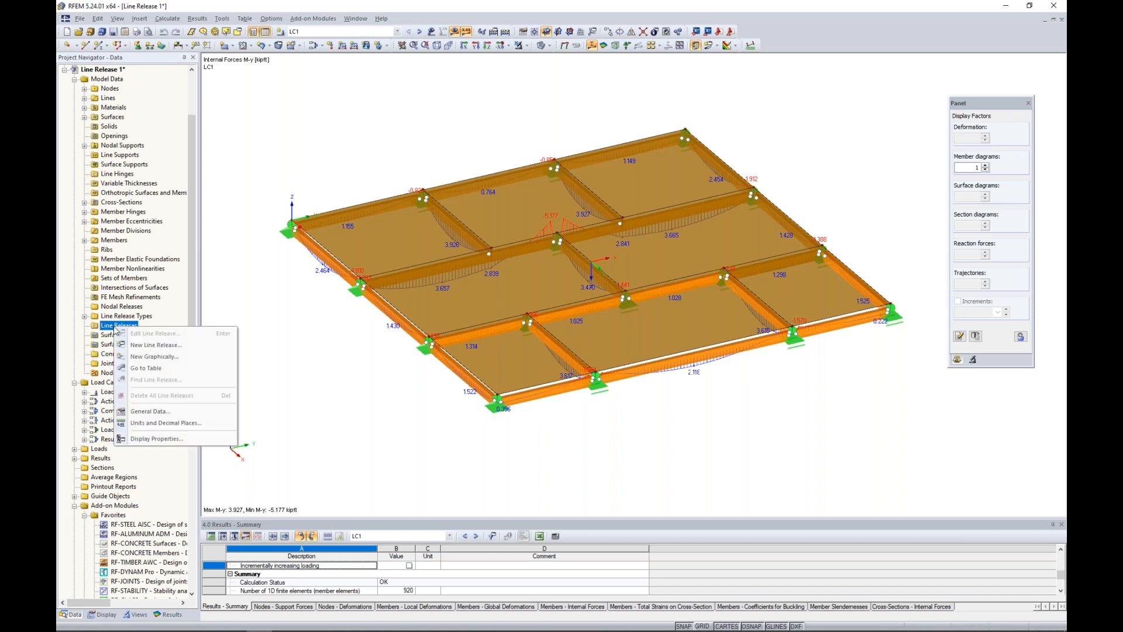
pyautogui.click(157, 357)
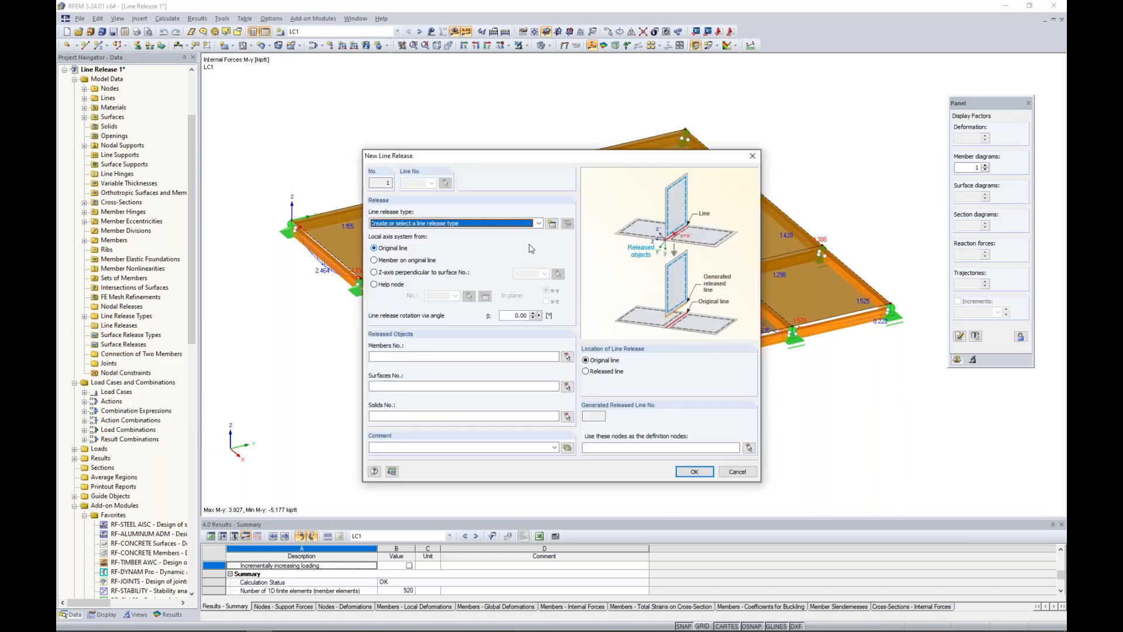
pyautogui.click(551, 224)
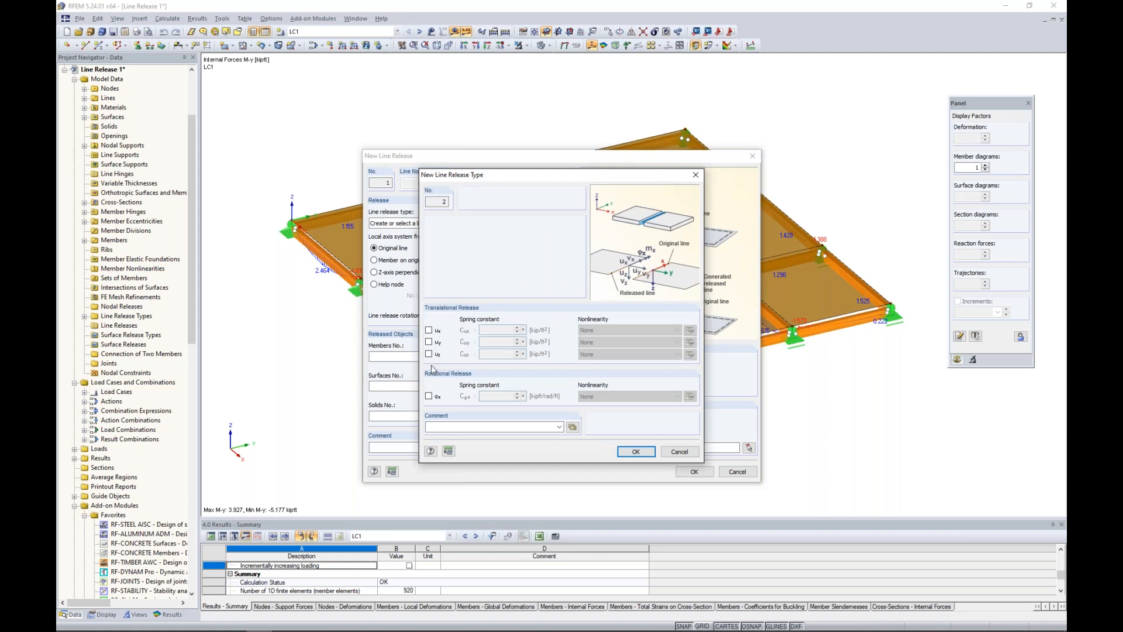
pyautogui.click(430, 396)
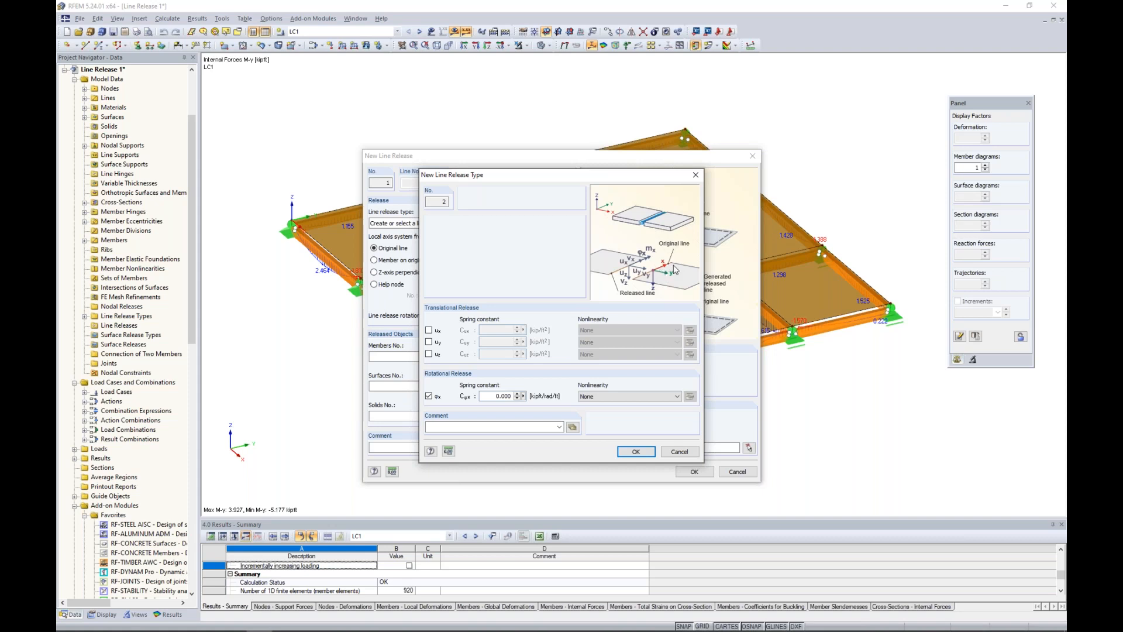
pyautogui.click(429, 330)
pyautogui.click(429, 341)
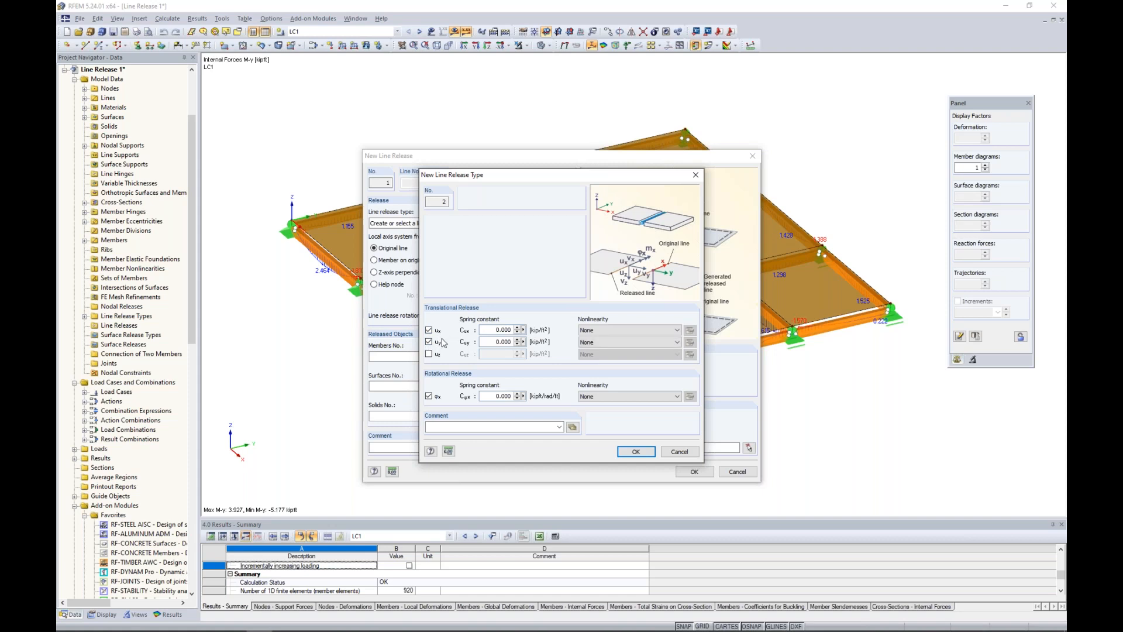
# Set the translational spring constants Cux and Cuy of the line release type to 10 kip/ft² each
pyautogui.click(494, 330)
pyautogui.write('10')
pyautogui.press('Tab')
pyautogui.press('Tab')
pyautogui.write('10')
pyautogui.press('Tab')
# Release uz with the nonlinearity Fixed if positive vz and a spring constant of 0.01 kip/ft², and accept the release type
pyautogui.click(429, 354)
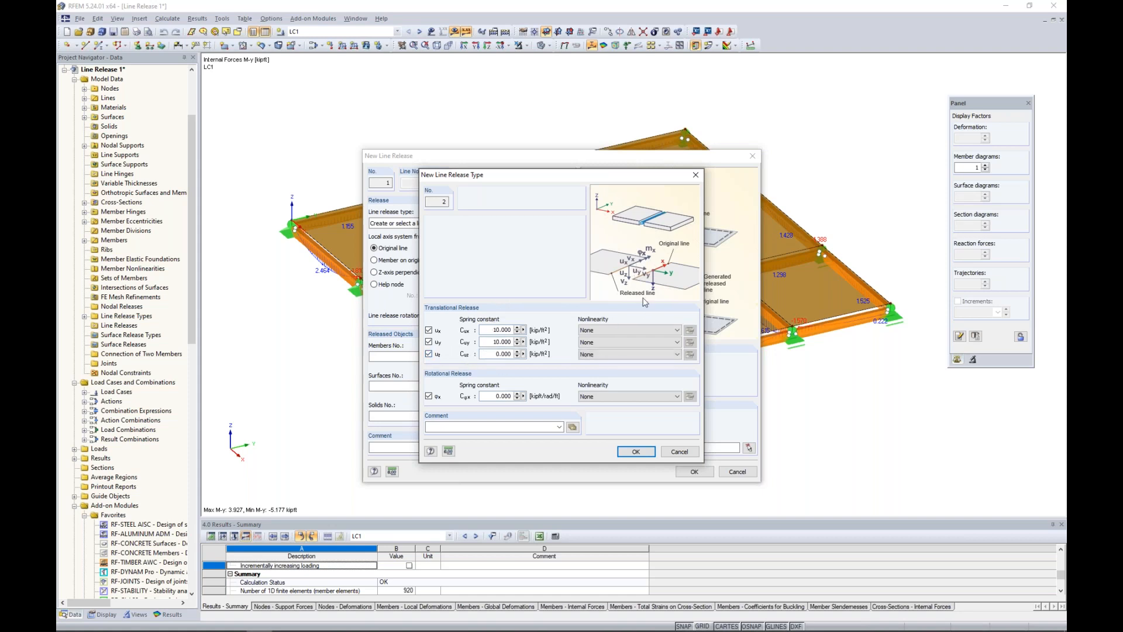
pyautogui.click(622, 356)
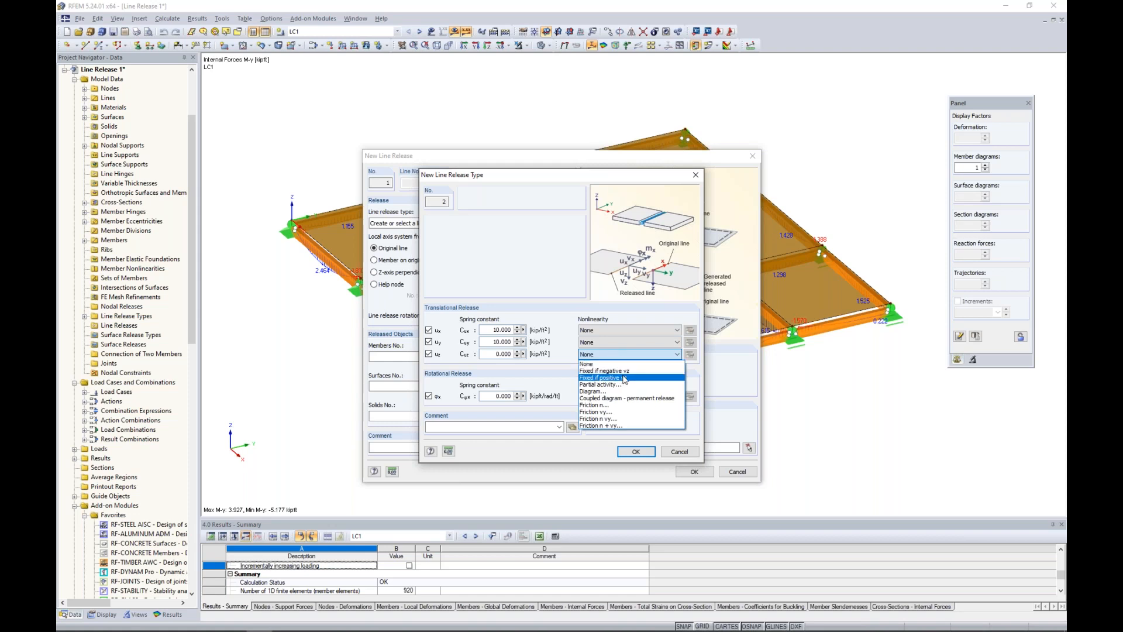
pyautogui.click(623, 378)
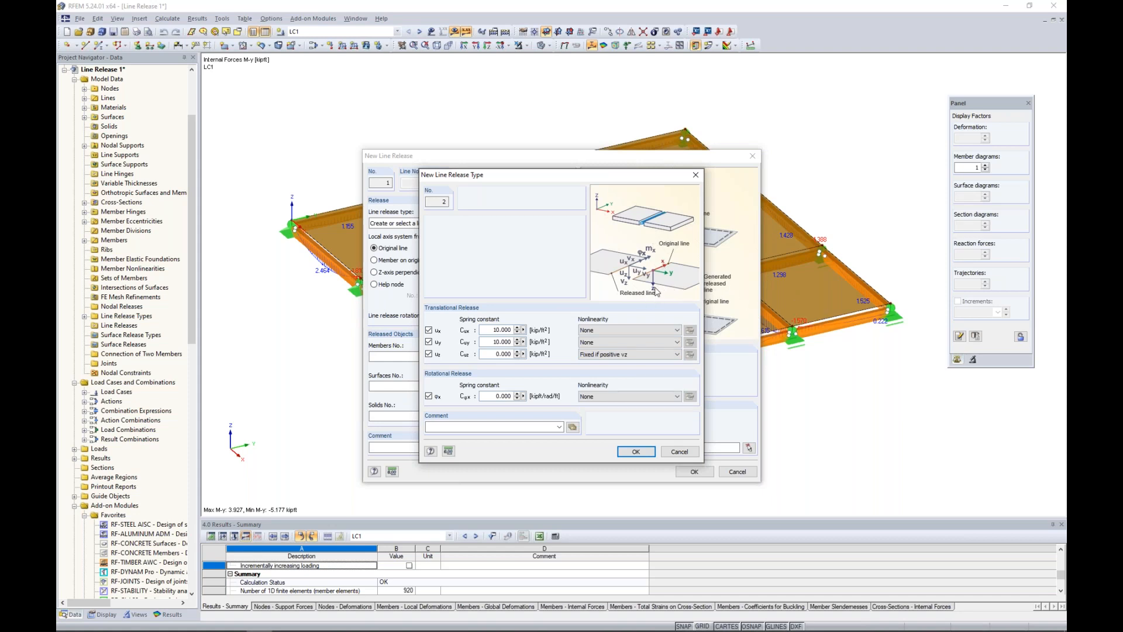
pyautogui.doubleClick(503, 354)
pyautogui.write('0.01')
pyautogui.click(492, 342)
pyautogui.click(636, 452)
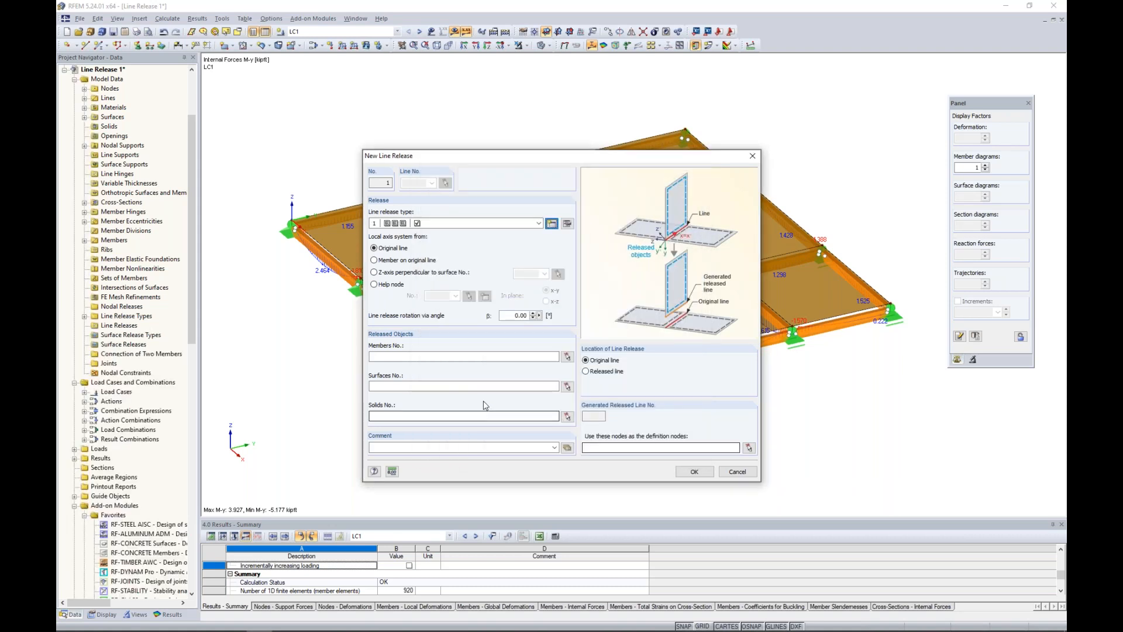
# Release surface 1 and apply the line release to all lines of the slab, allowing the existing results and FE mesh to be deleted
pyautogui.click(460, 387)
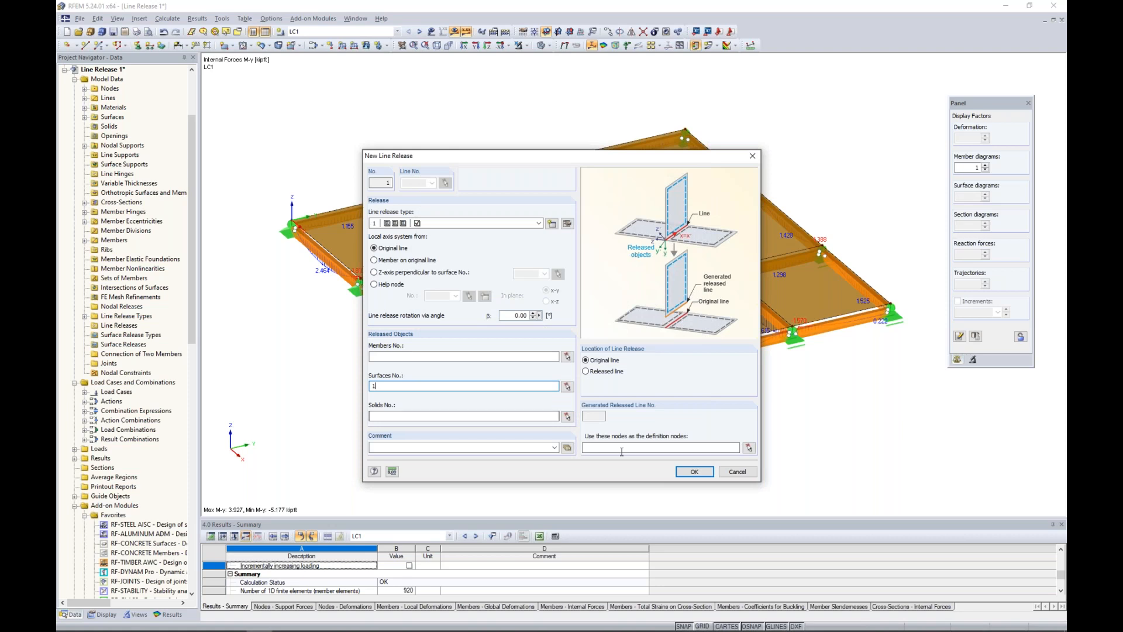
pyautogui.click(683, 473)
pyautogui.scroll(-3, 679, 456)
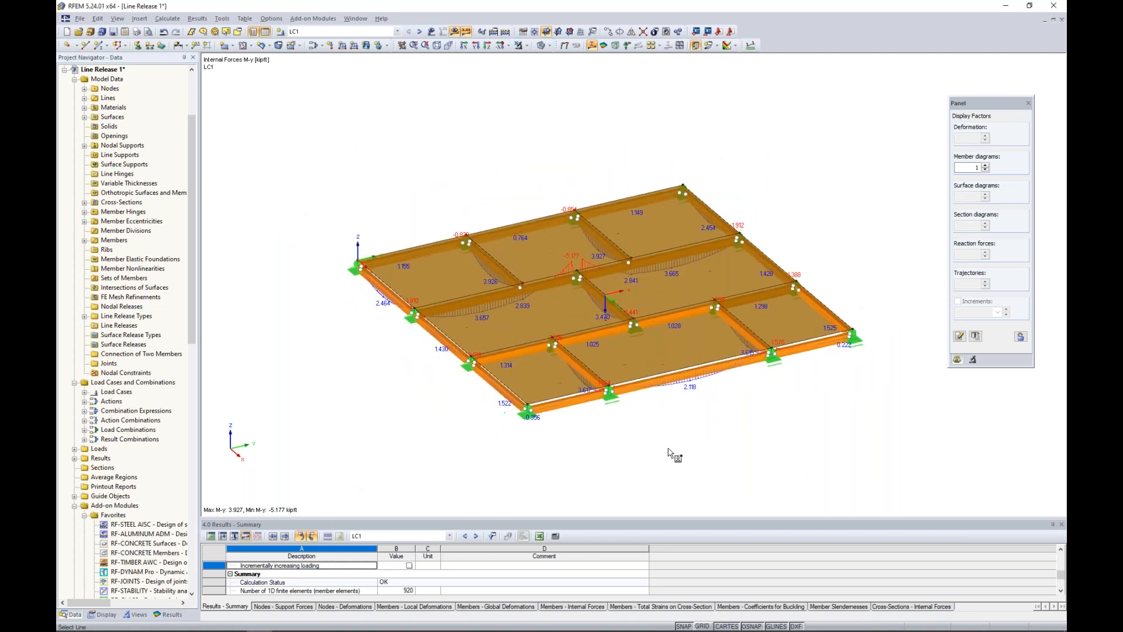
pyautogui.moveTo(371, 174); pyautogui.dragTo(866, 474)
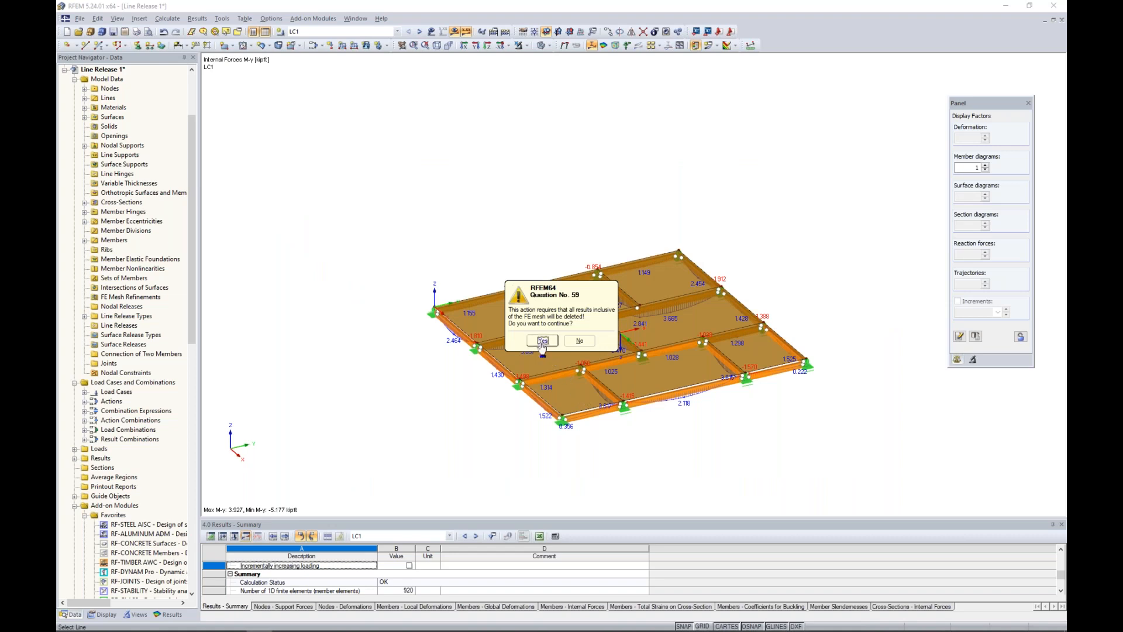
pyautogui.scroll(5, 668, 425)
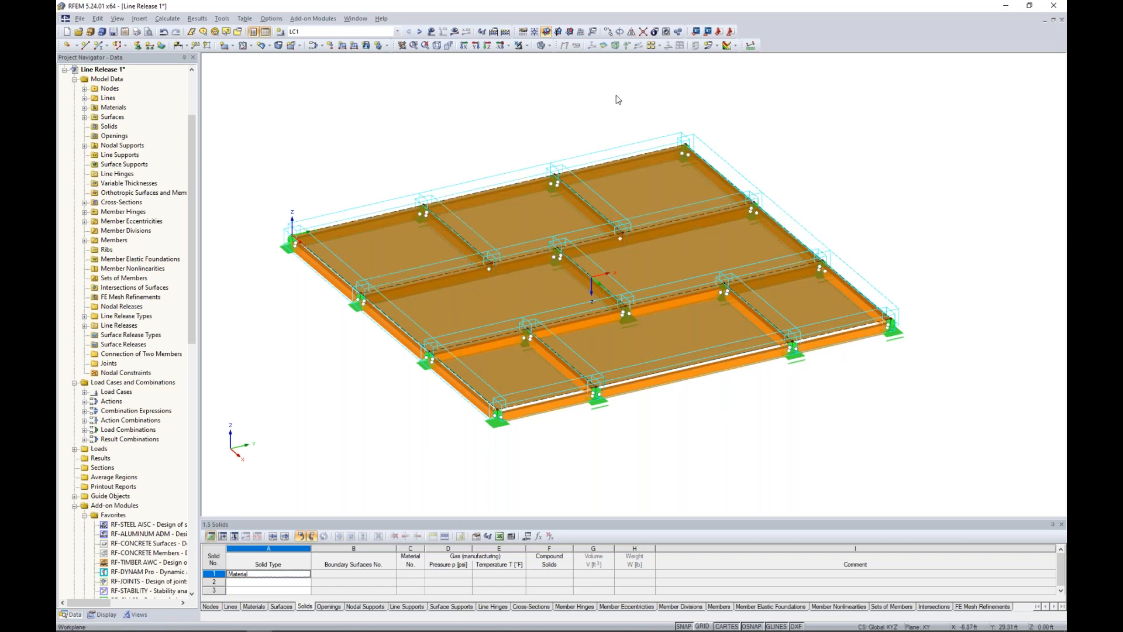
# Calculate load case LC1 and, in wireframe display, examine the member torsional moment MT and the bending moment My
pyautogui.click(454, 31)
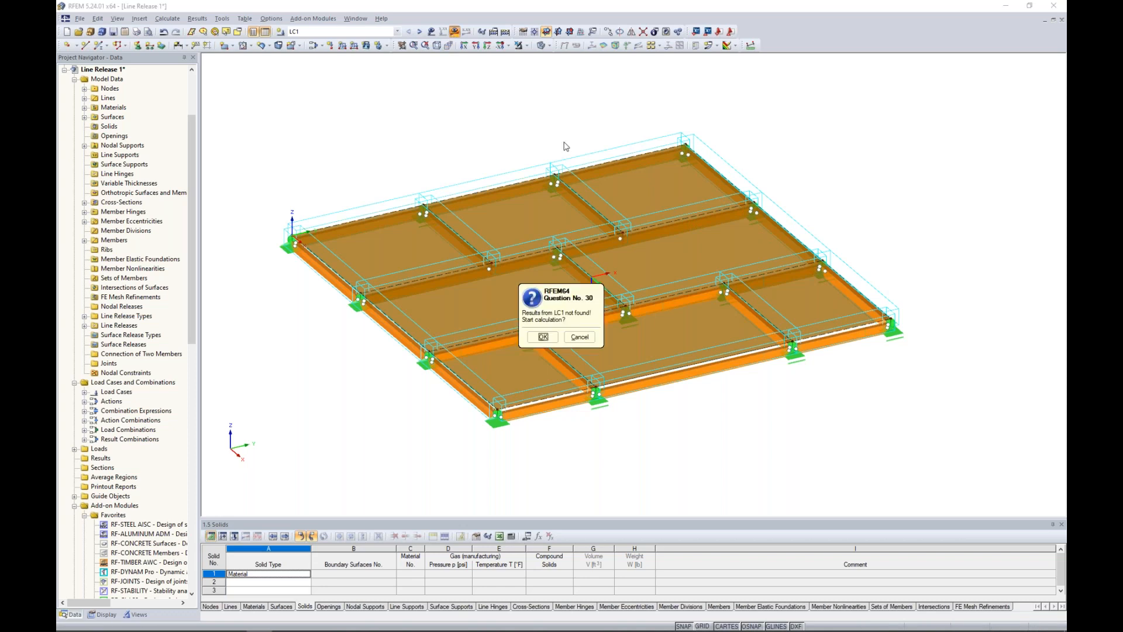
pyautogui.click(543, 336)
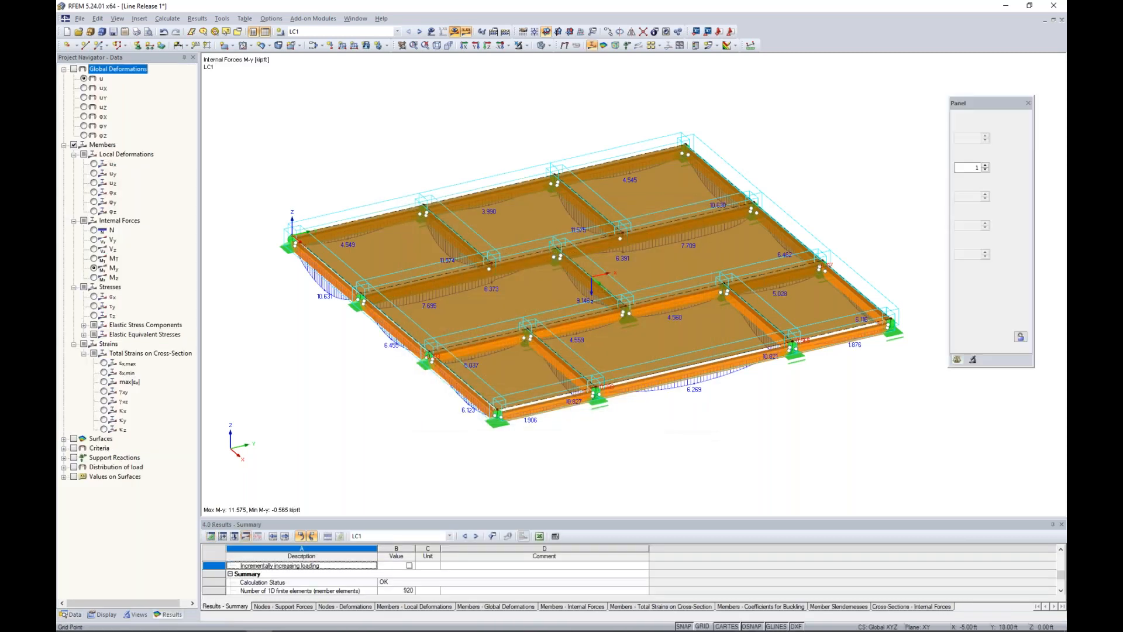
pyautogui.click(541, 45)
pyautogui.click(93, 258)
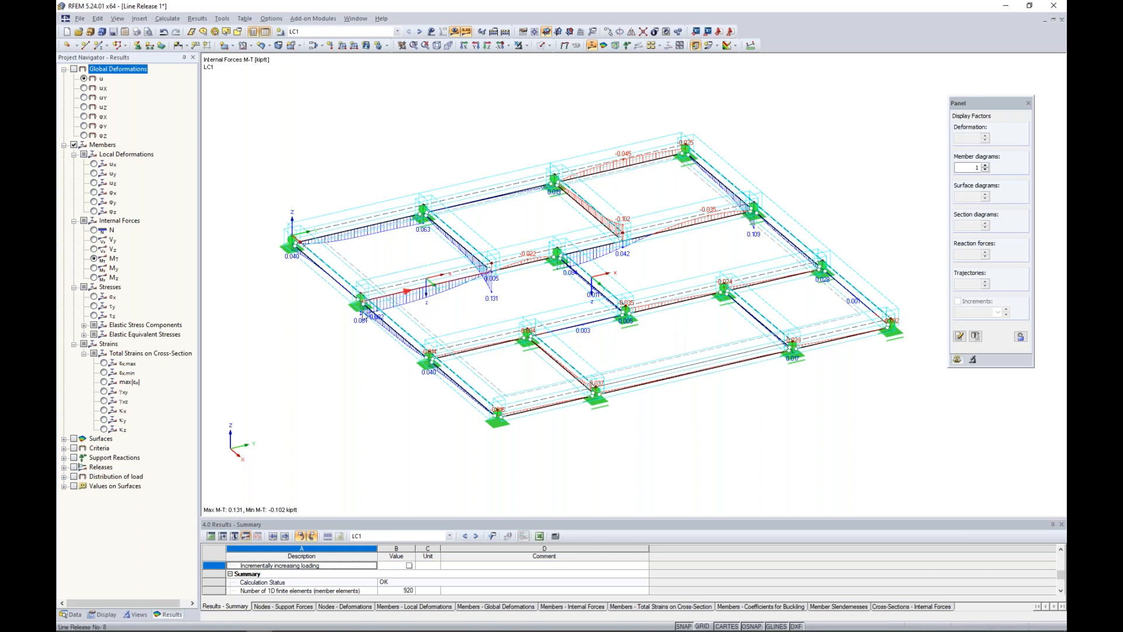
pyautogui.click(94, 269)
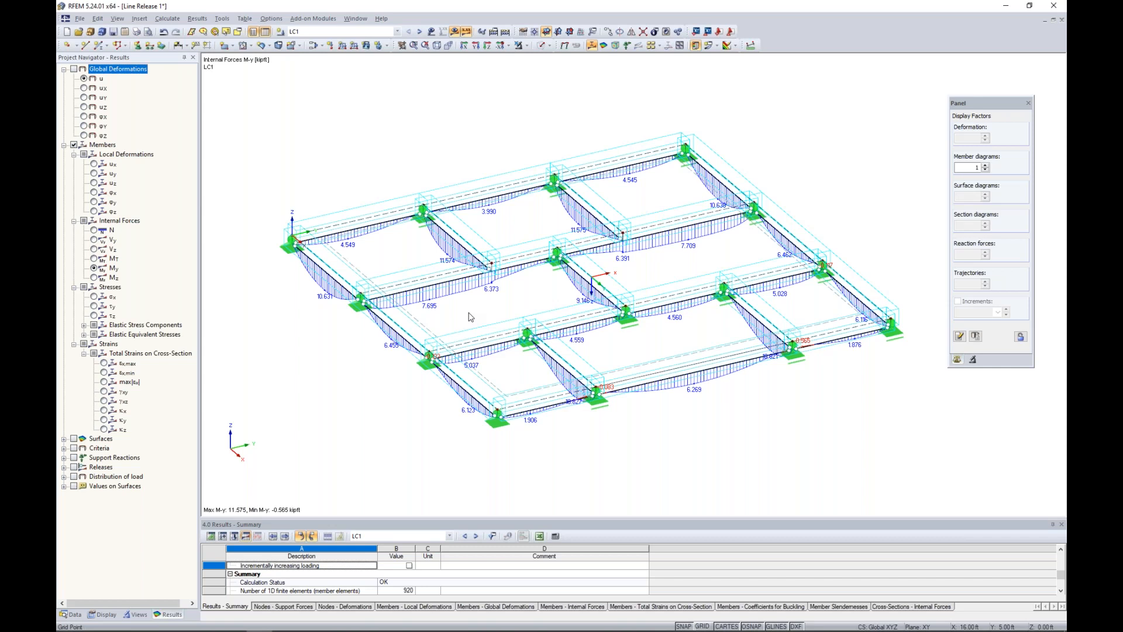
# Switch to the running PowerPoint slide show of the FEA Troubleshooting and Optimization webinar
pyautogui.press('super+Tab')
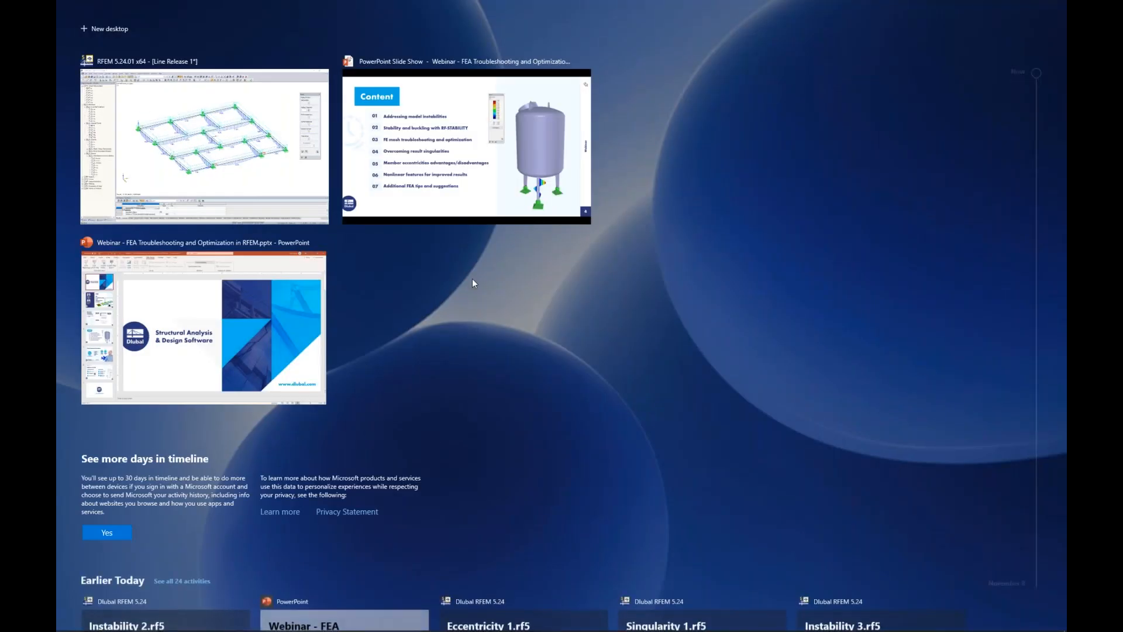
pyautogui.click(466, 175)
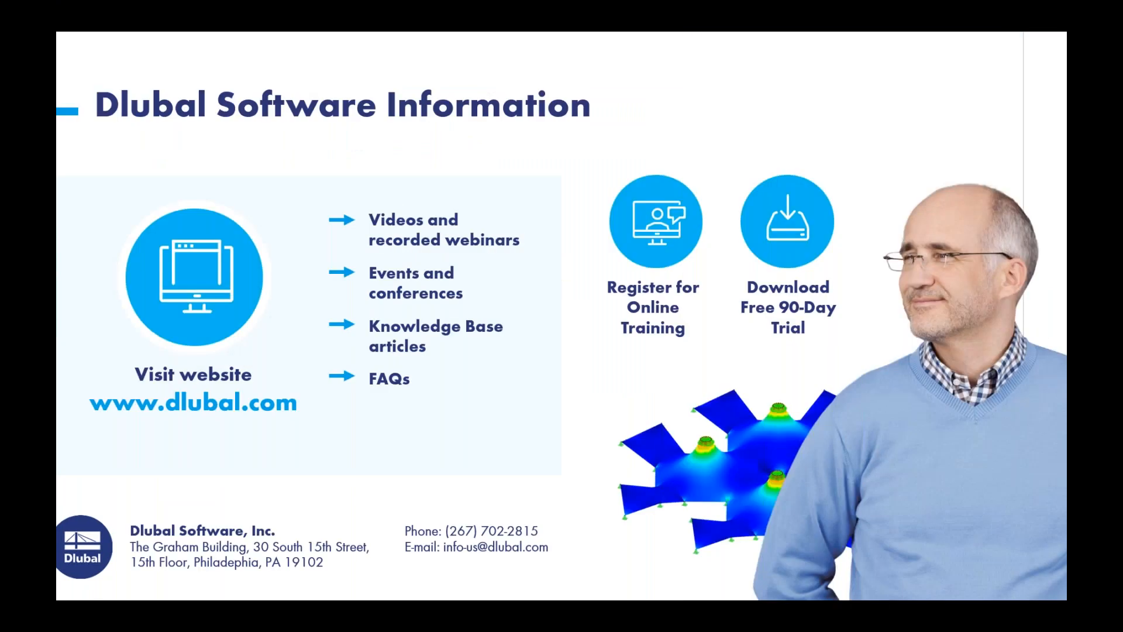